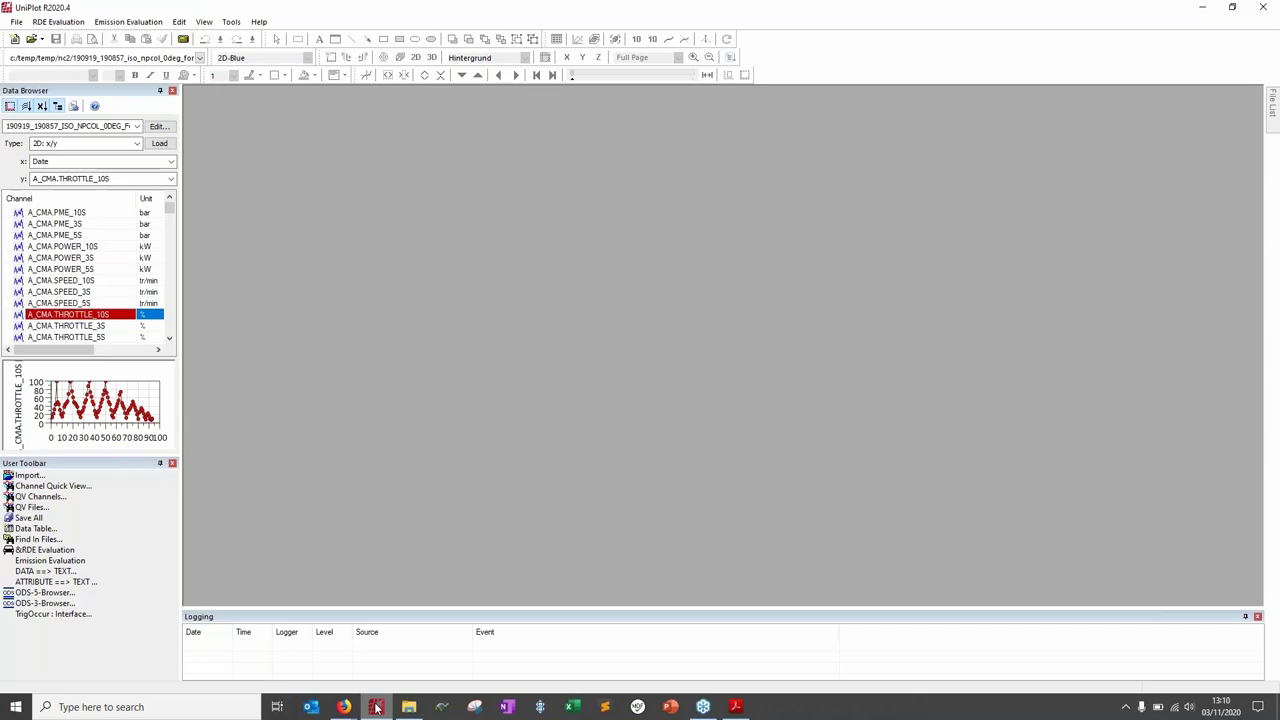
Step: Place UniPlot side by side with the tutorial PDF and review the available languages in the global settings
key("super+Right")
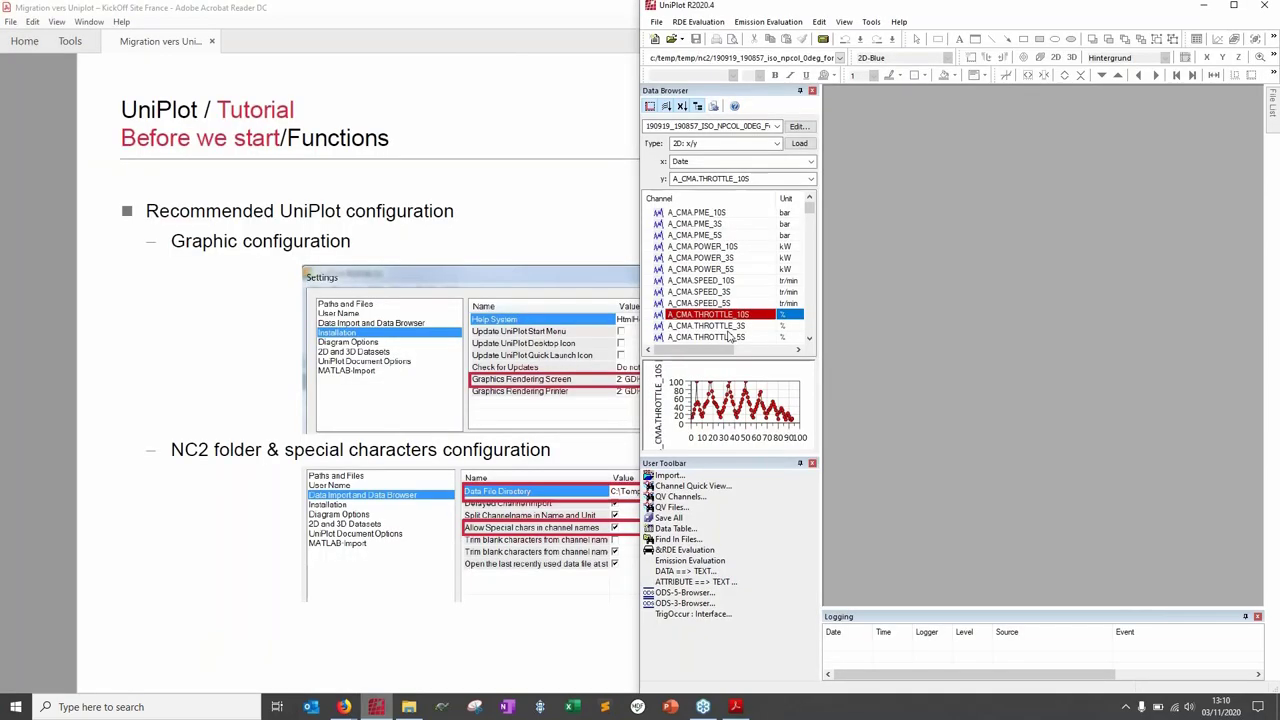
left_click(872, 22)
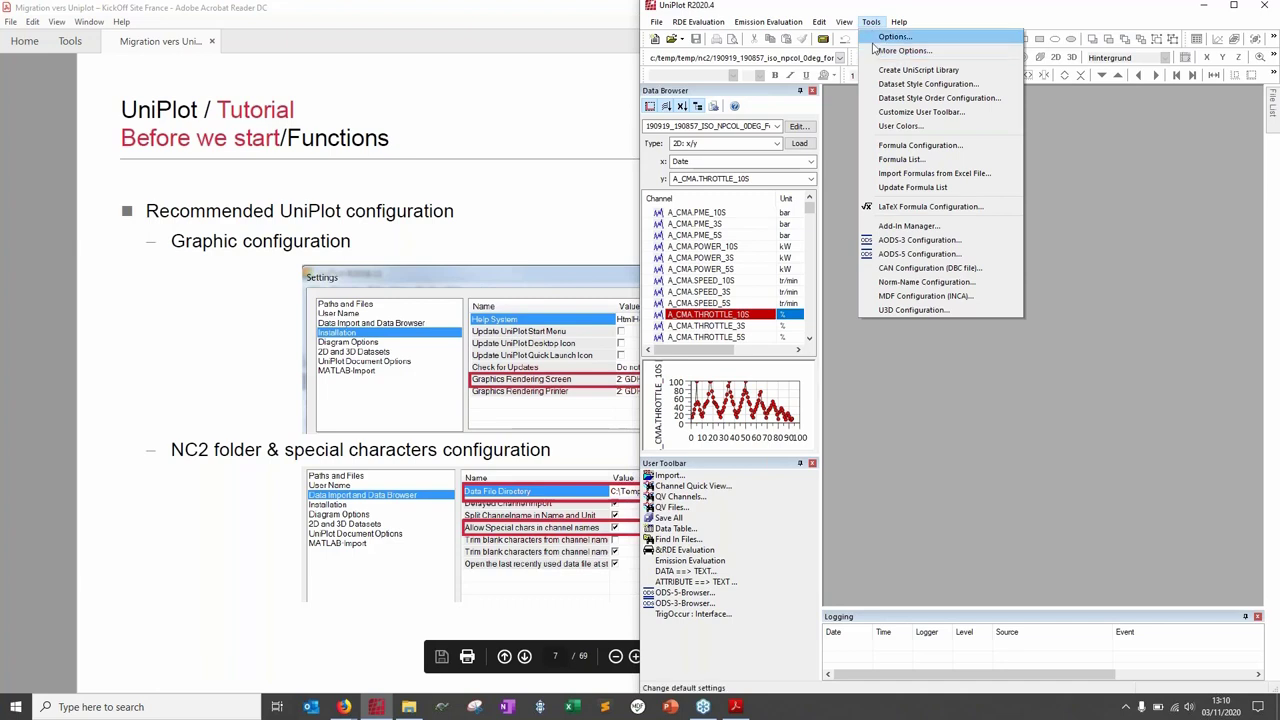
left_click(875, 40)
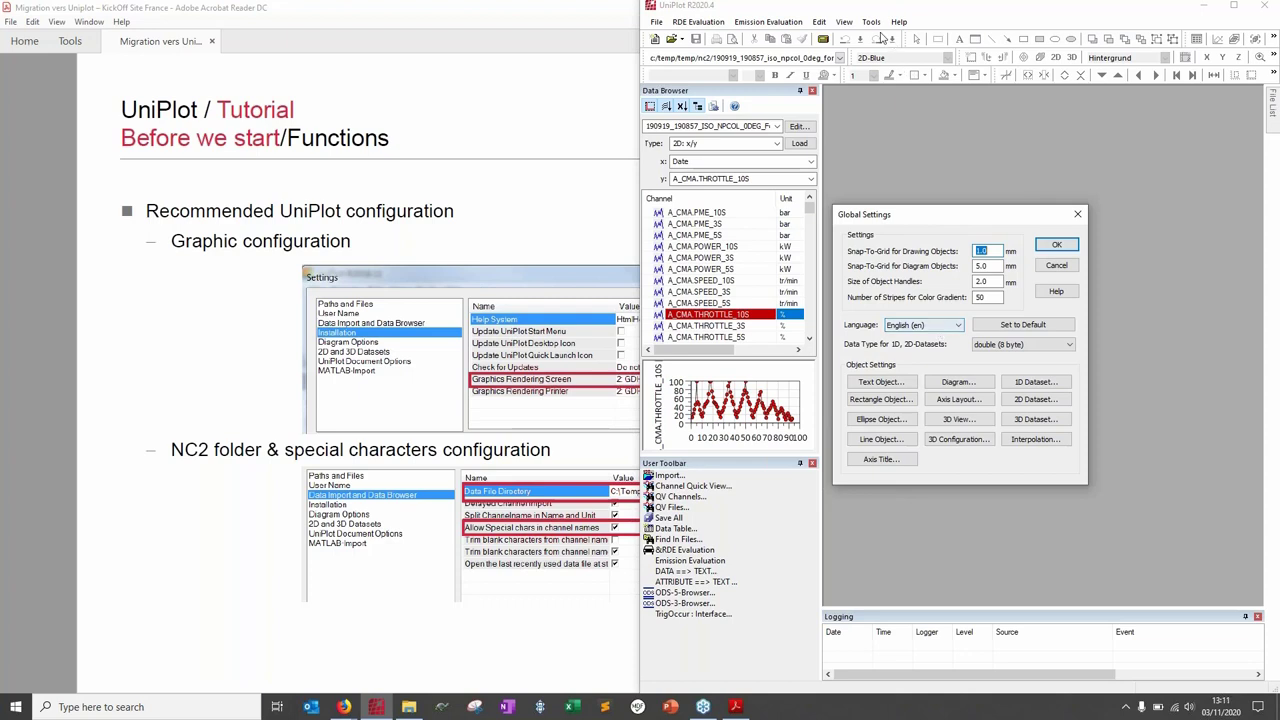
left_click(925, 330)
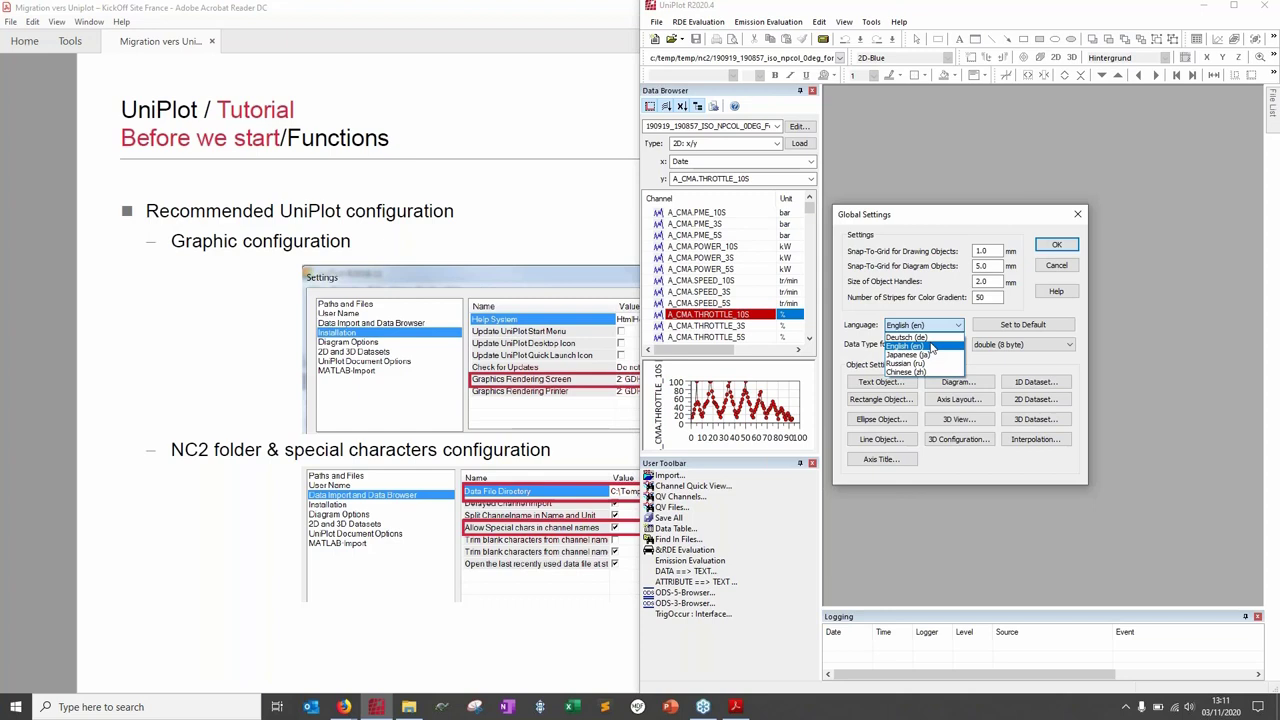
left_click(1016, 306)
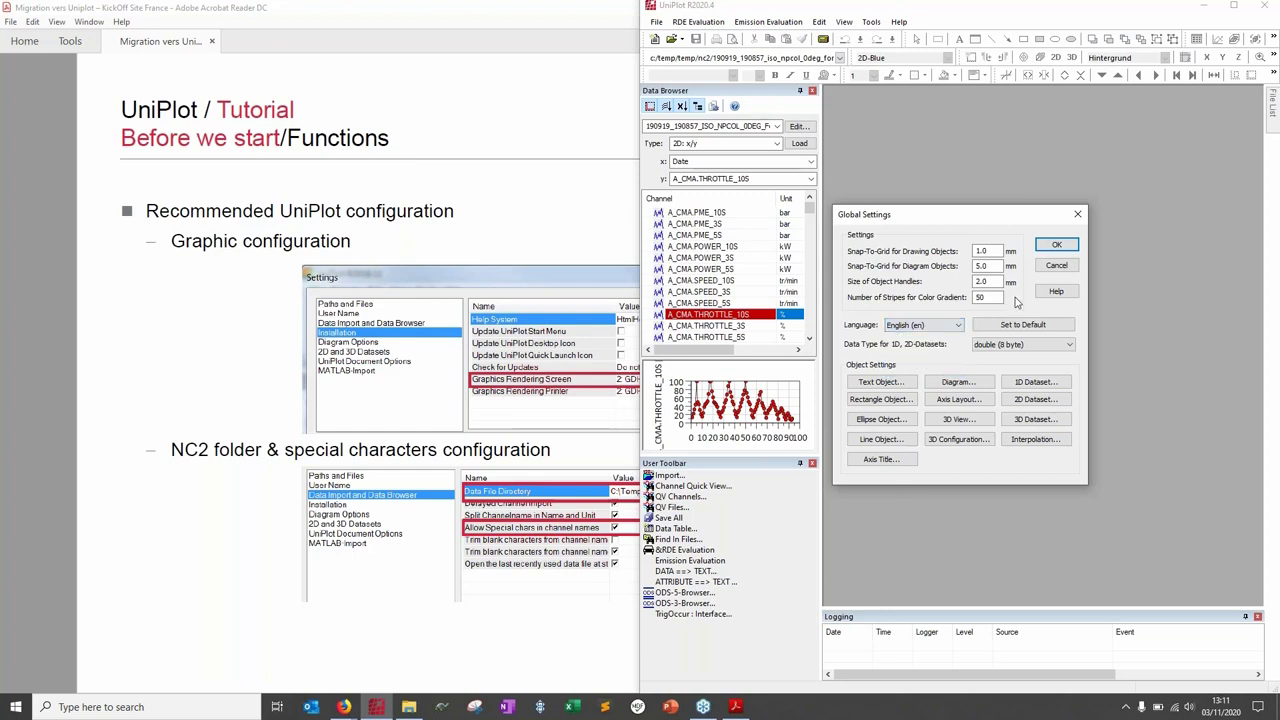
left_click(1056, 266)
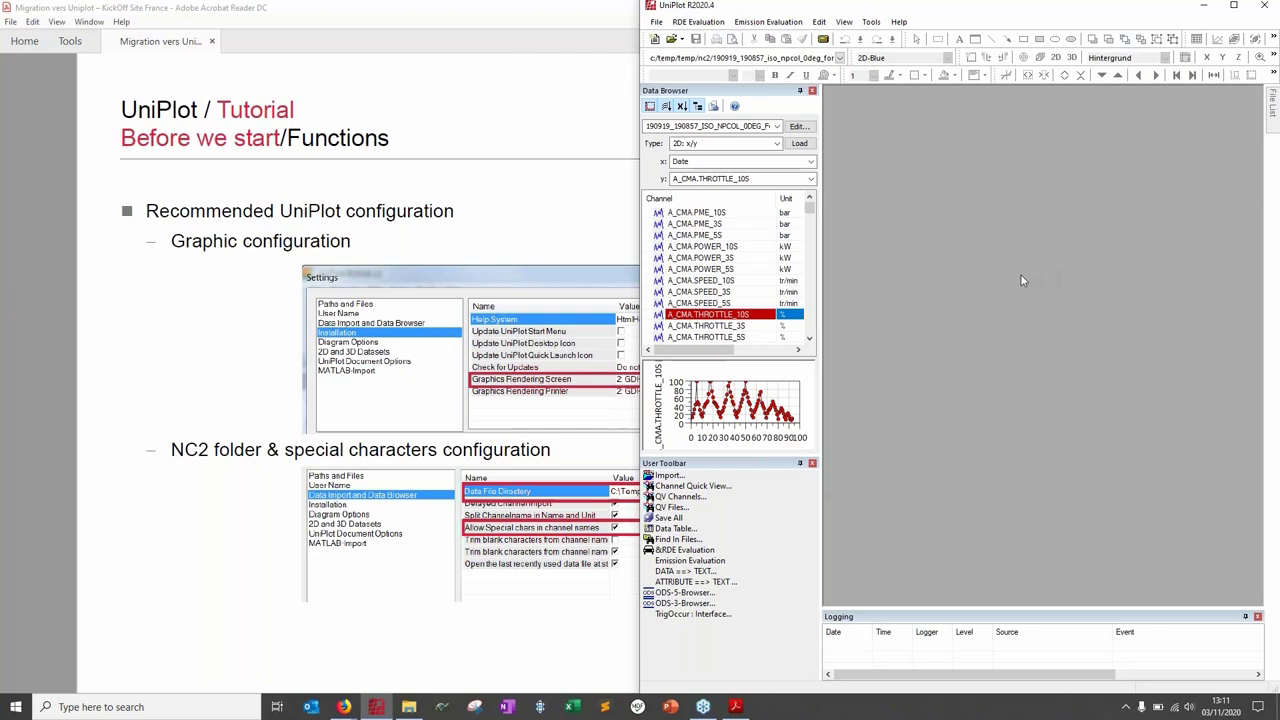
Step: Open UniPlot's additional settings and compare the Installation page with the graphic configuration recommended in the tutorial PDF
left_click(873, 23)
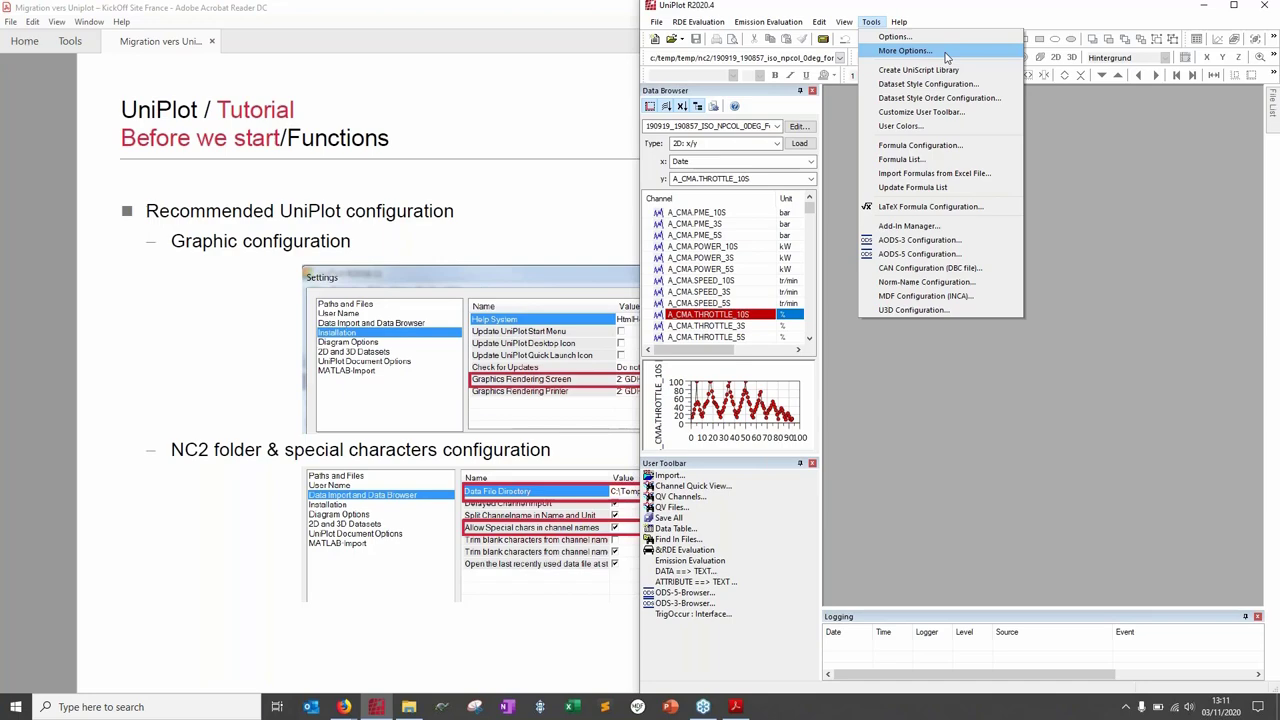
left_click(945, 56)
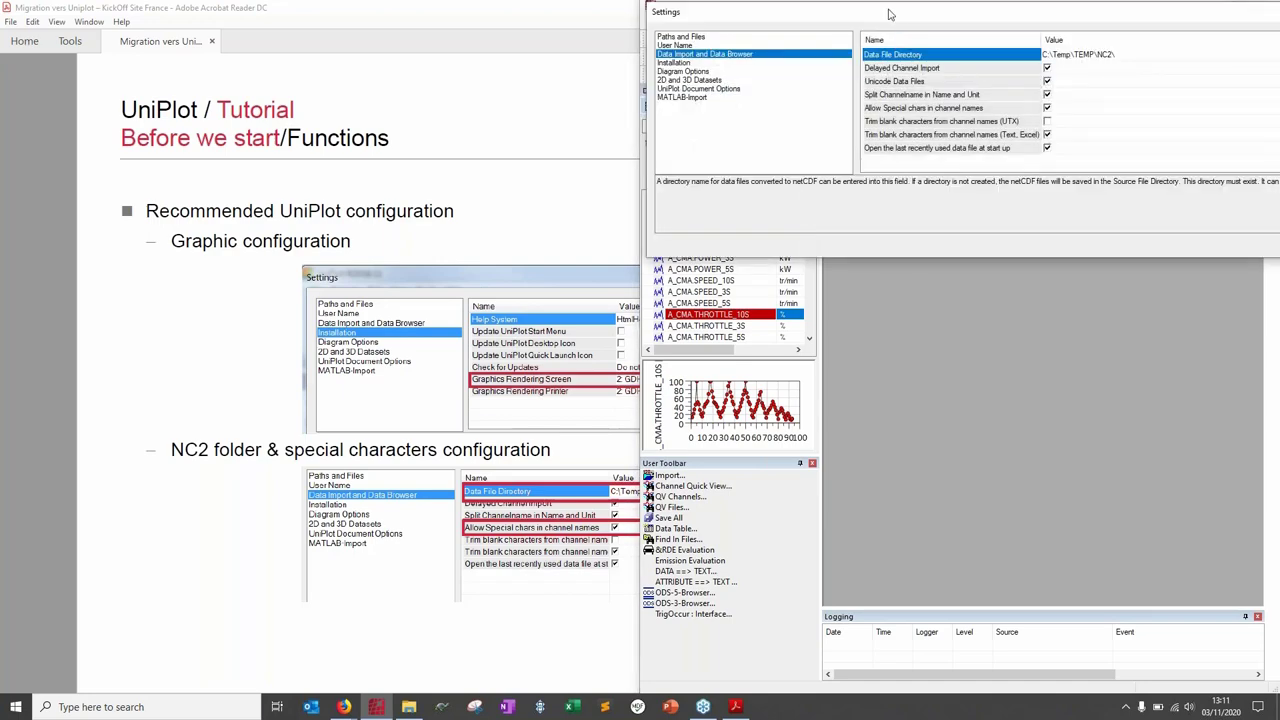
left_click_drag(890, 14, 705, 199)
left_click(506, 246)
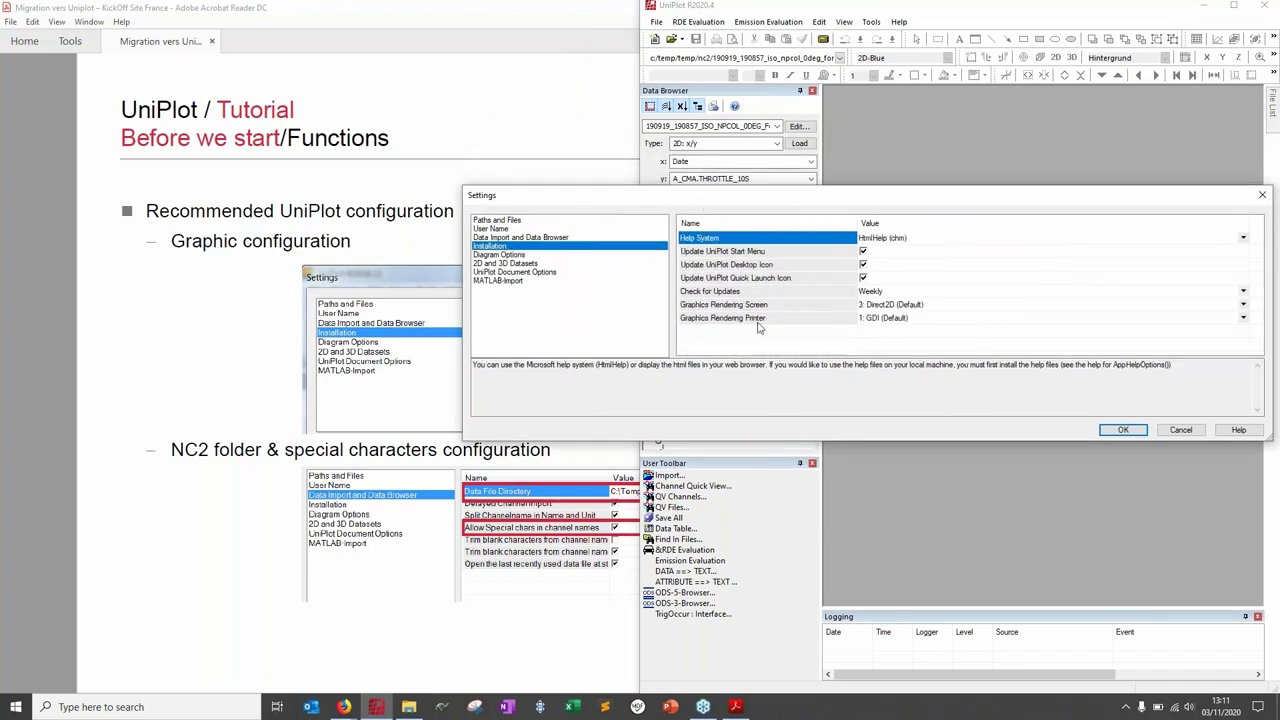
left_click_drag(822, 203, 787, 418)
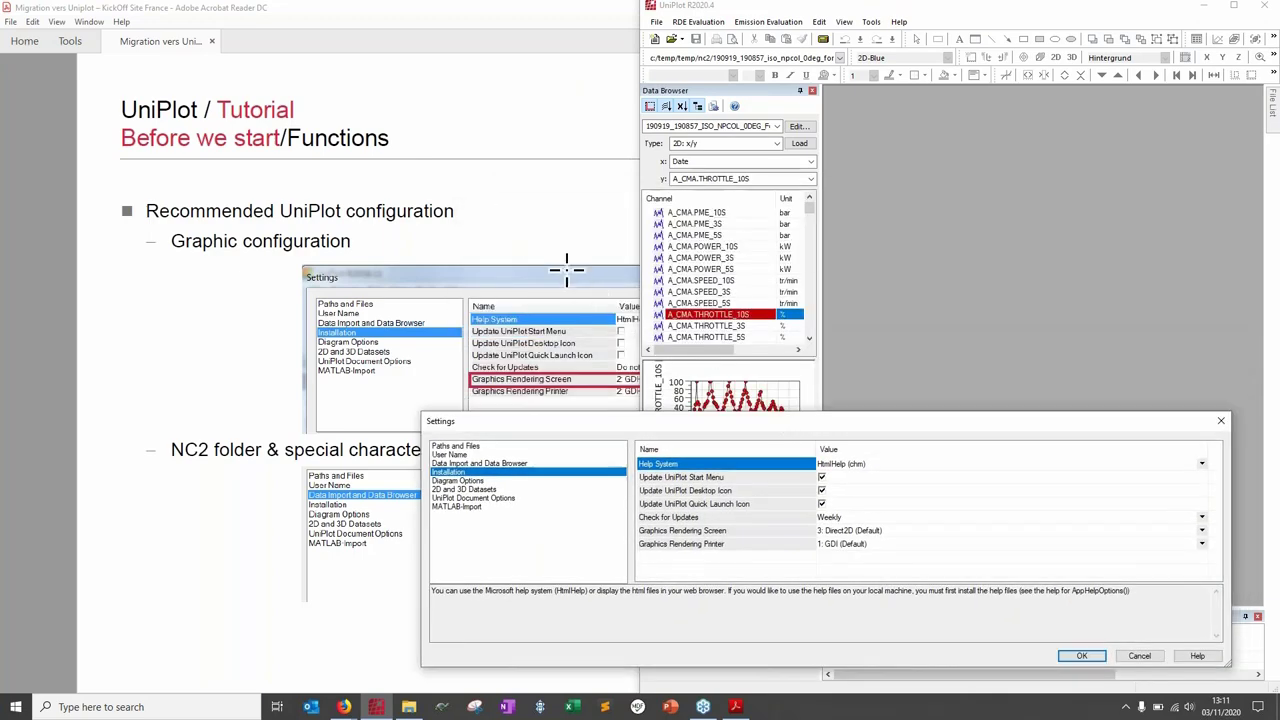
left_click(557, 313)
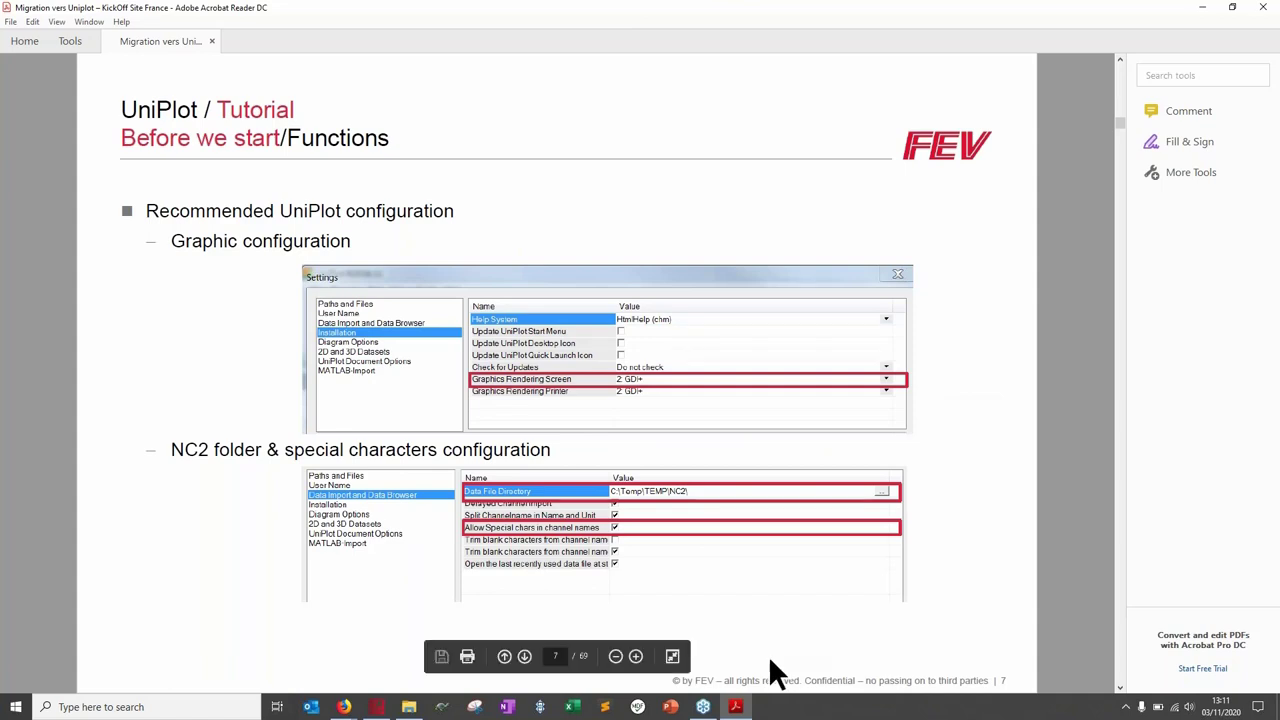
left_click(378, 707)
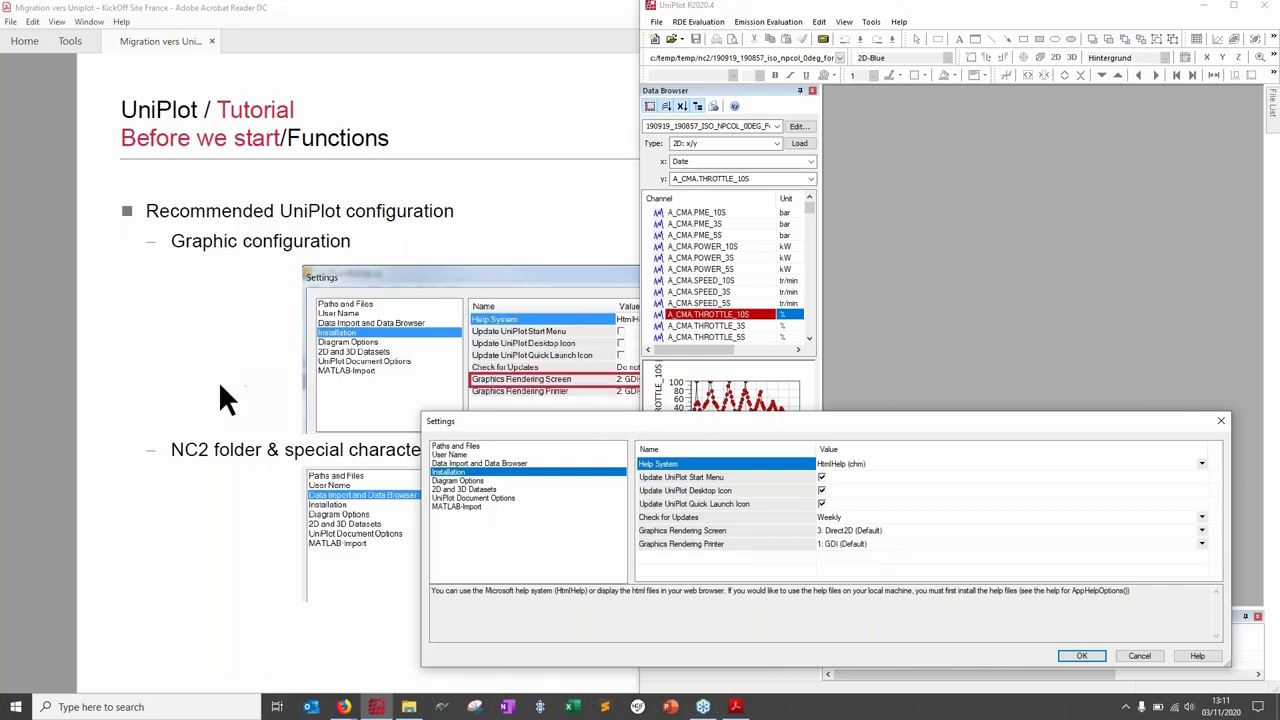
Step: Review the data file directory and the special characters option in the Data Import and Data Browser settings, then accept the dialog
left_click(497, 465)
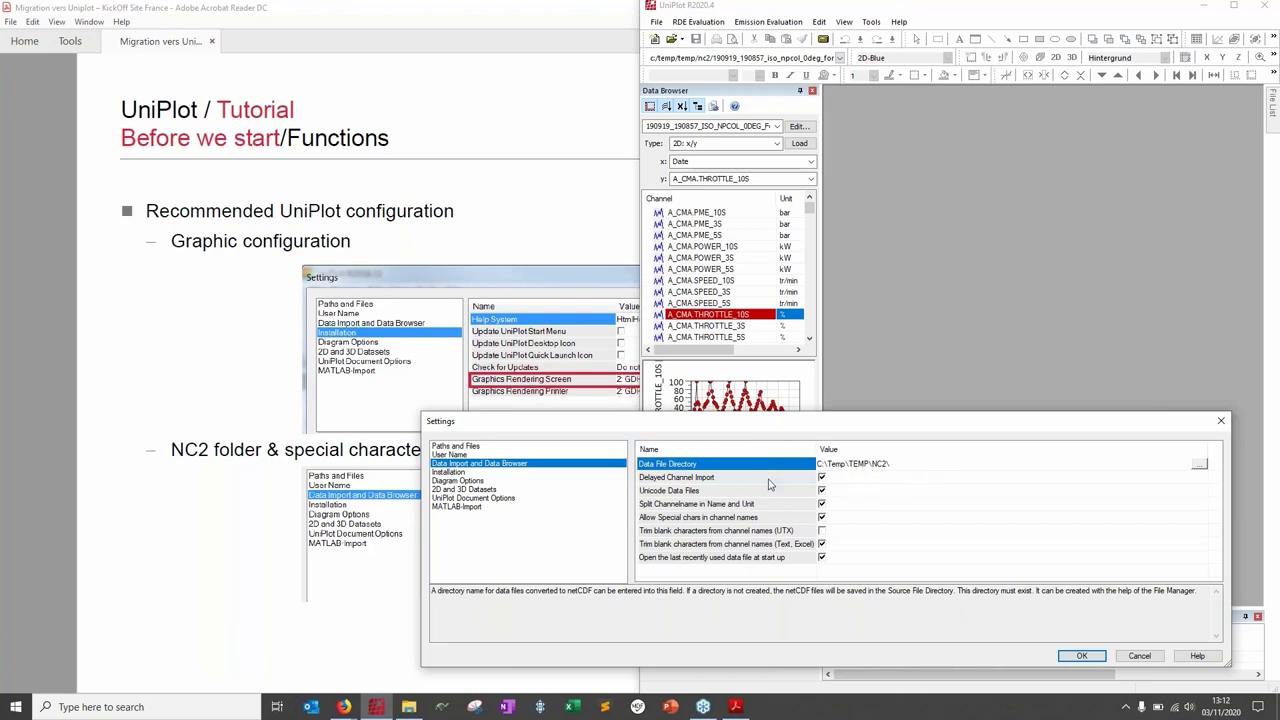
left_click(772, 518)
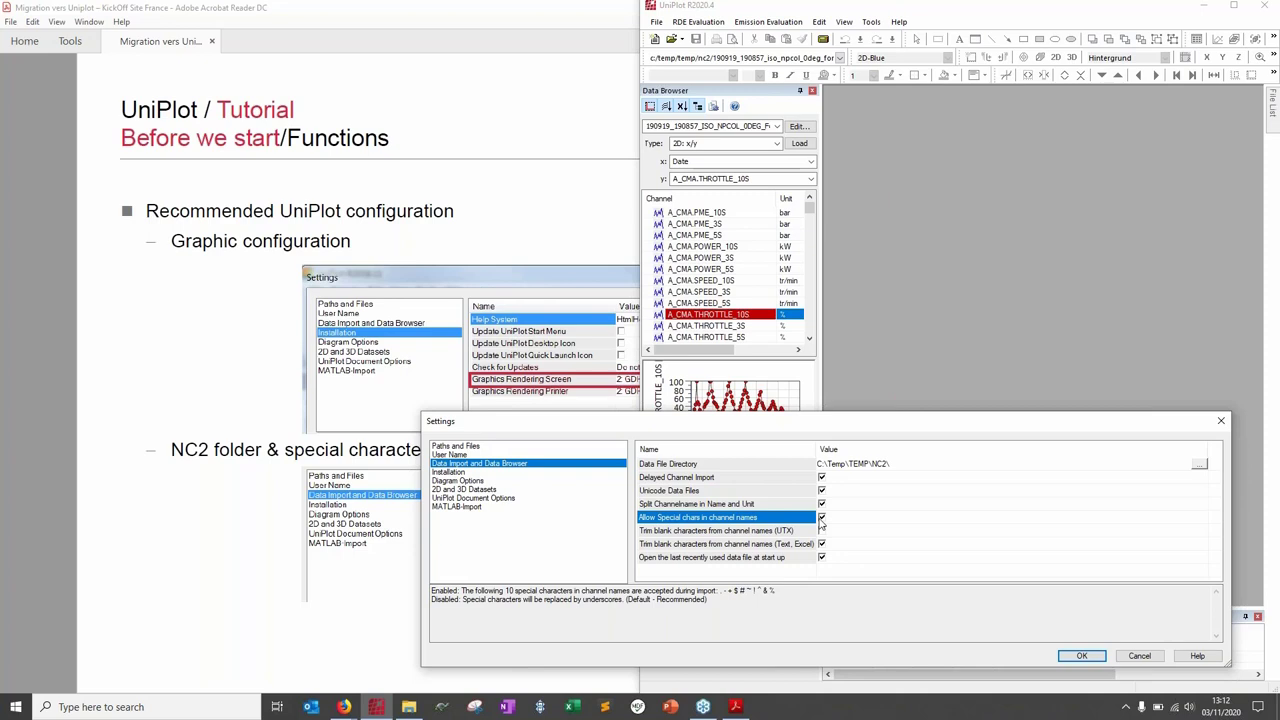
left_click(1078, 655)
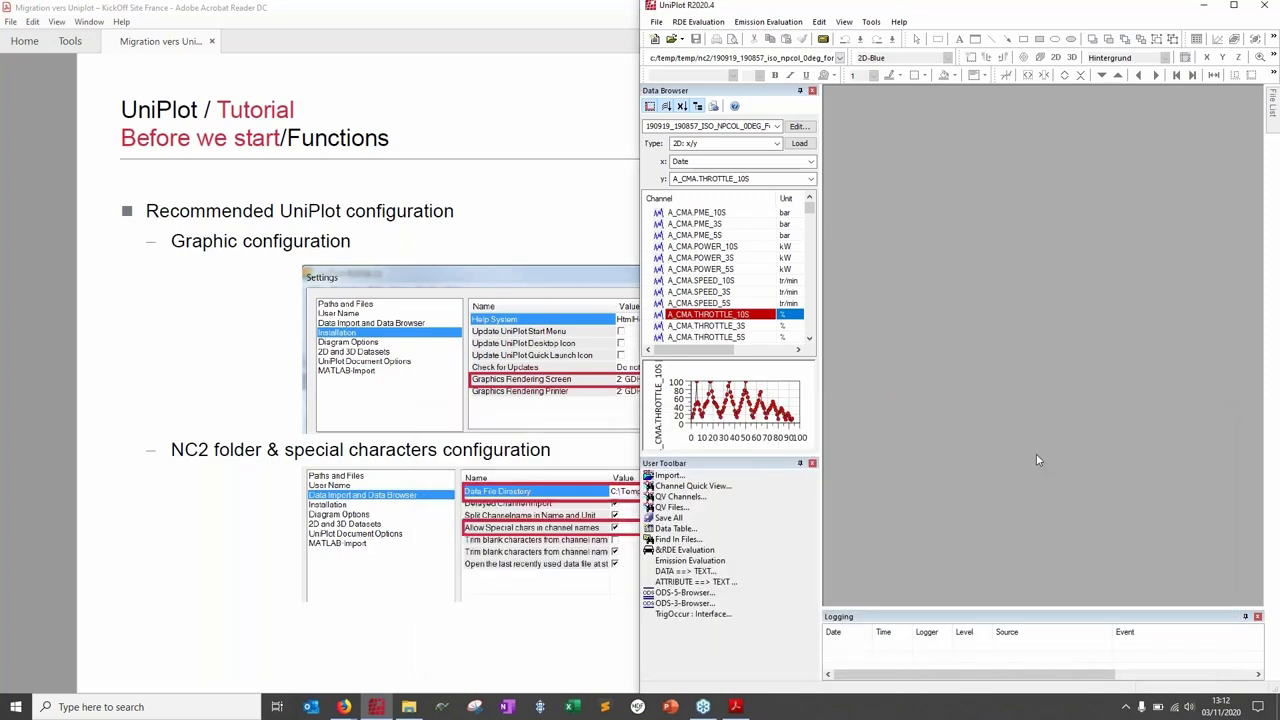
Step: Switch to the tutorial PDF in Acrobat Reader, advance to the Main Menu slide on page 10 and highlight "New data import"
left_click(161, 496)
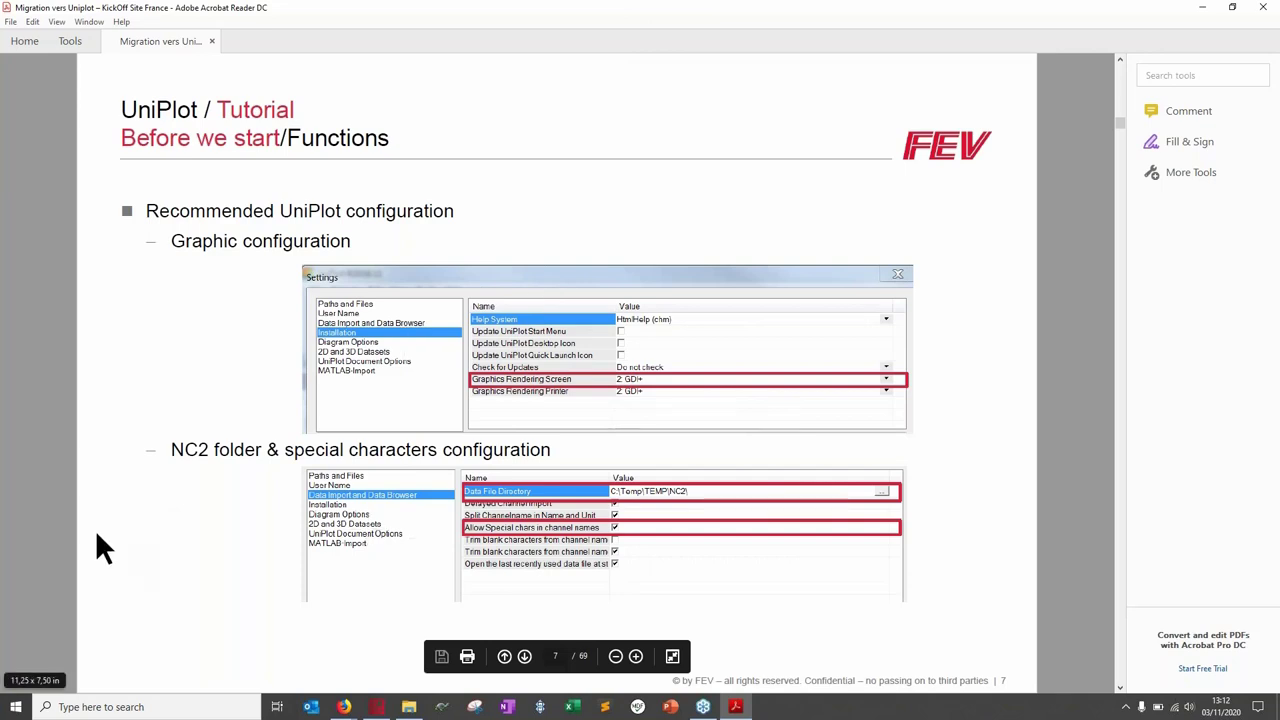
scroll(96, 533, "down", 1)
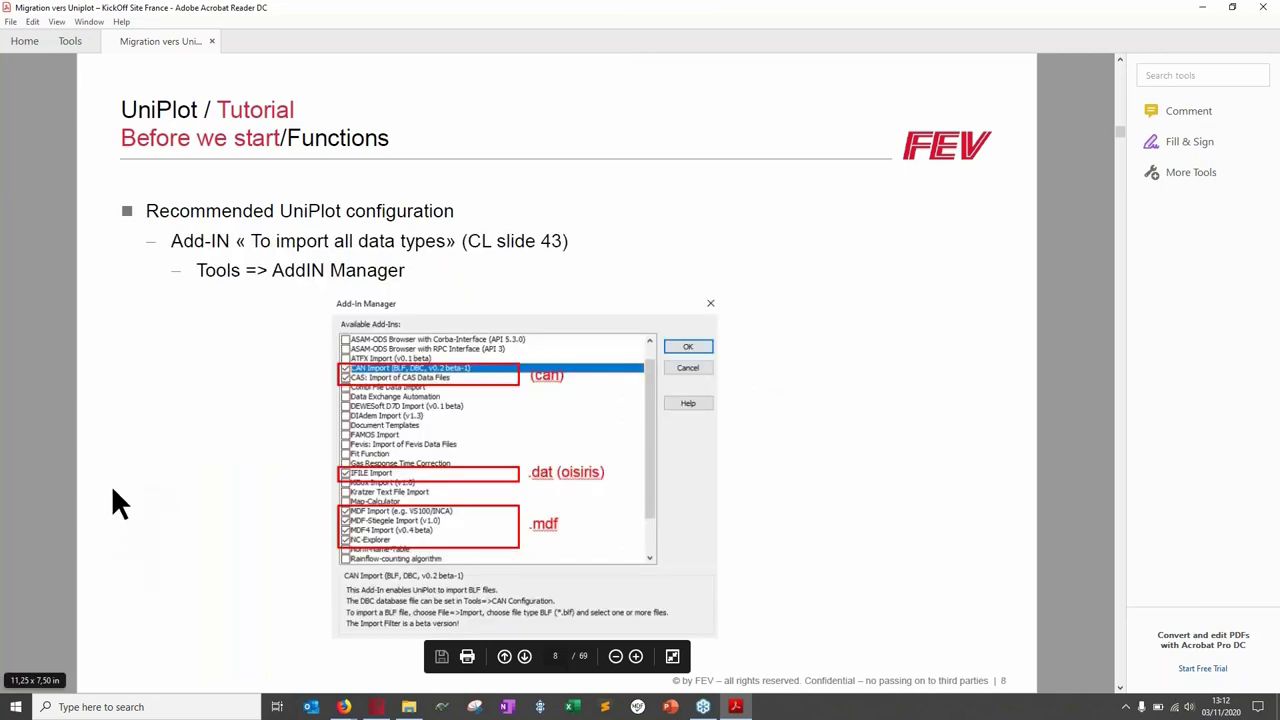
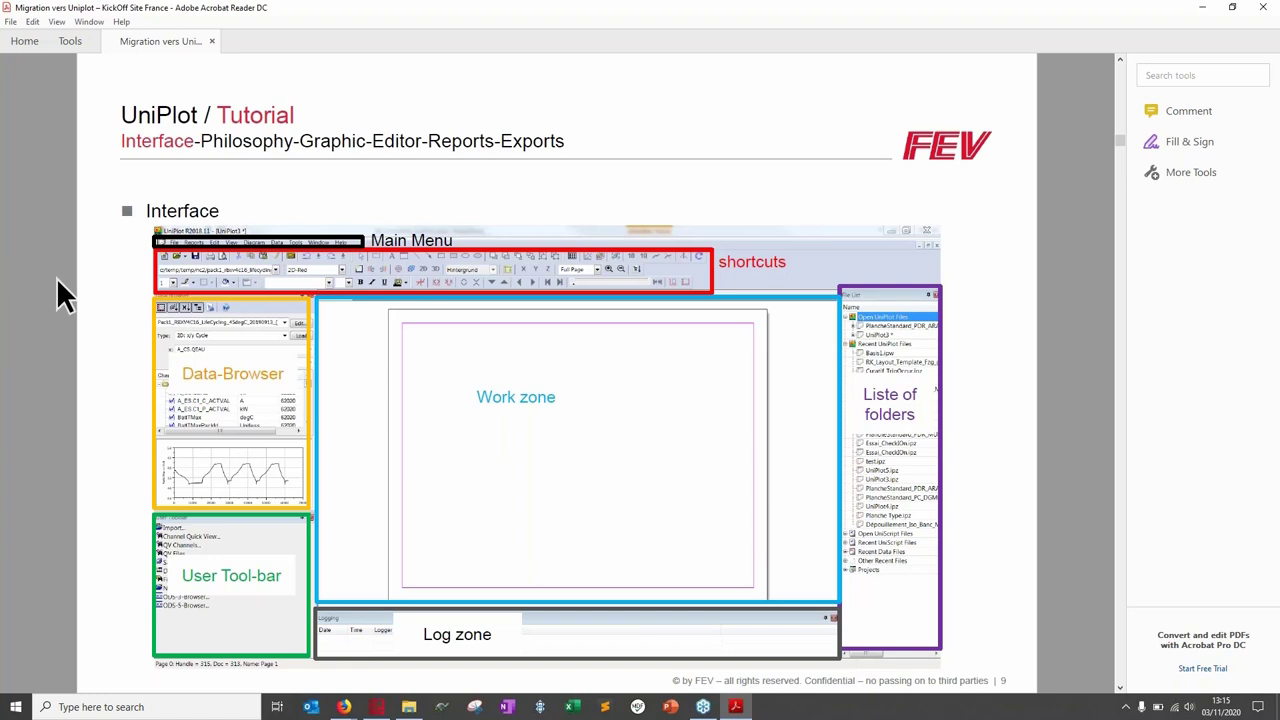
key("Right")
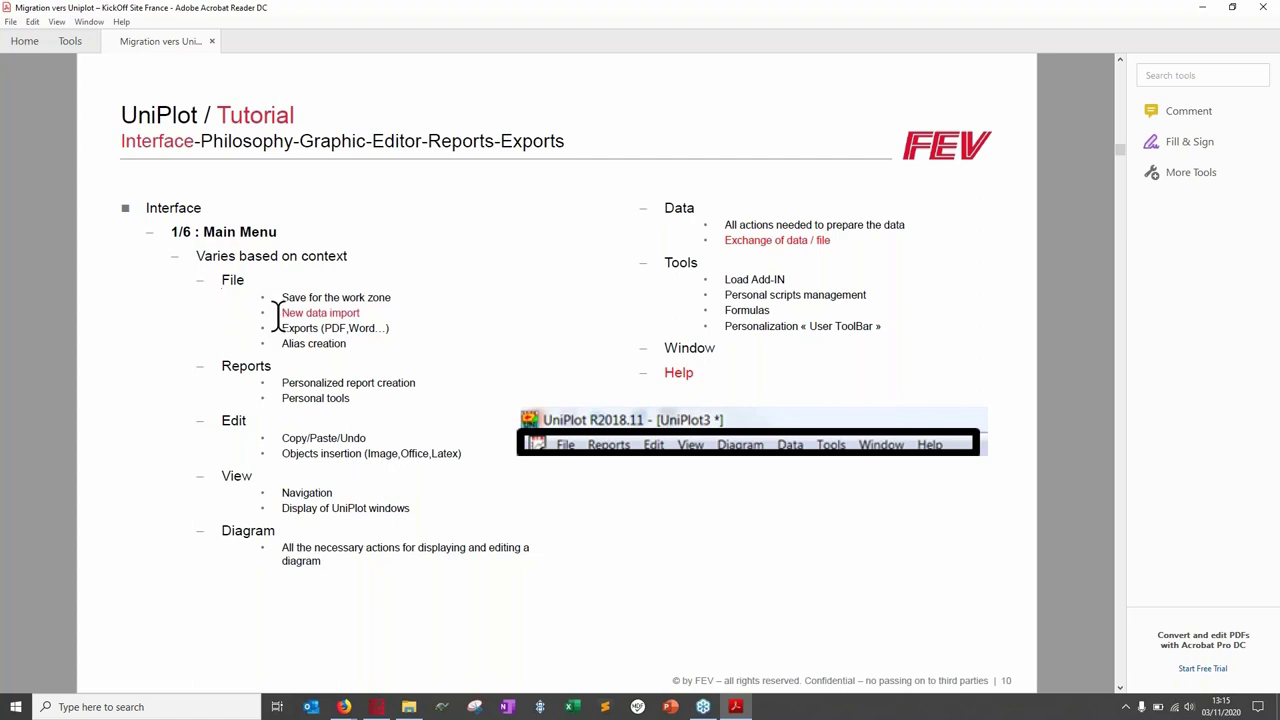
left_click_drag(281, 313, 362, 315)
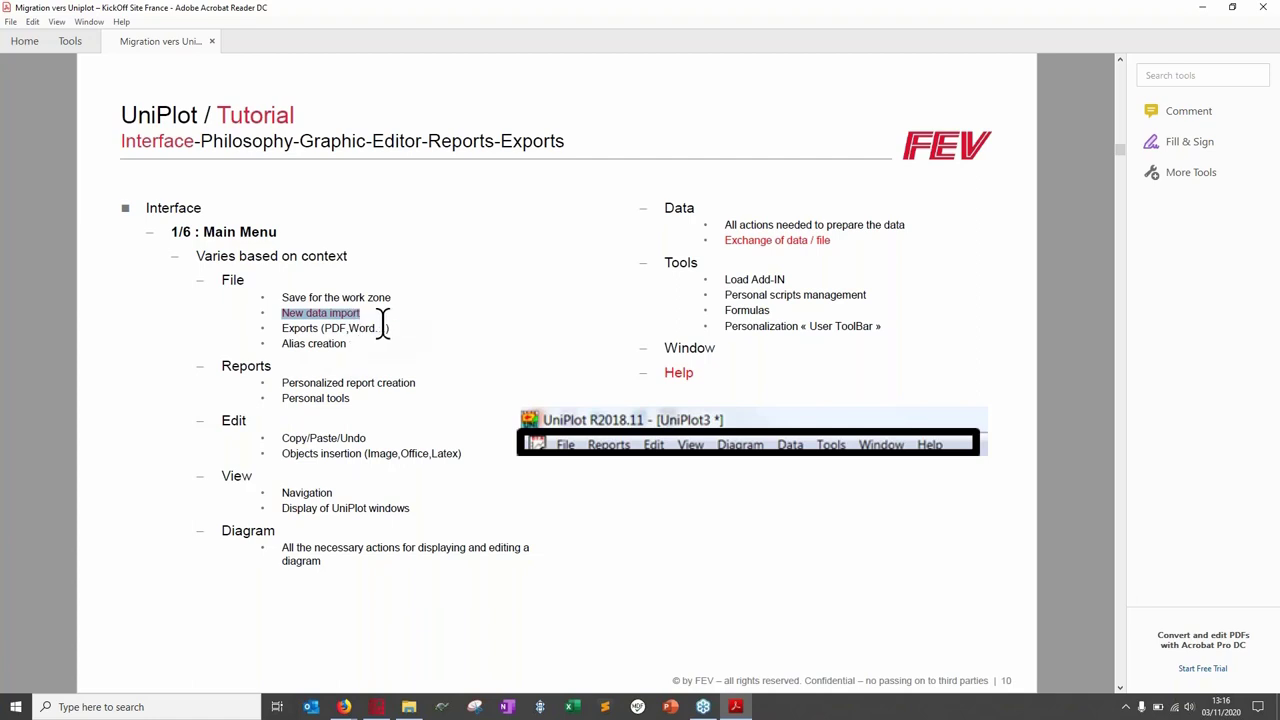
Step: Switch to UniPlot and import the data file 190919_190857_ISO_NPCOL_0DEG_Format_Morphee.PTS from the 01_DocFormation folder
left_click(376, 707)
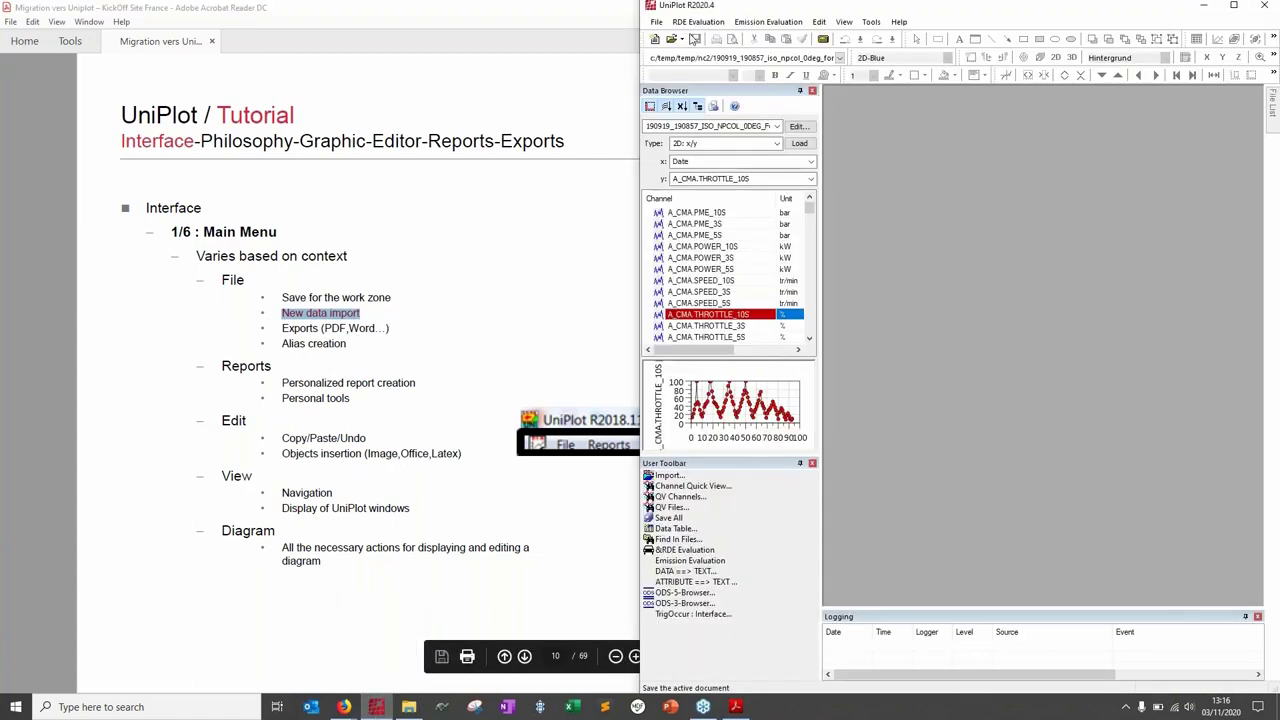
left_click(656, 22)
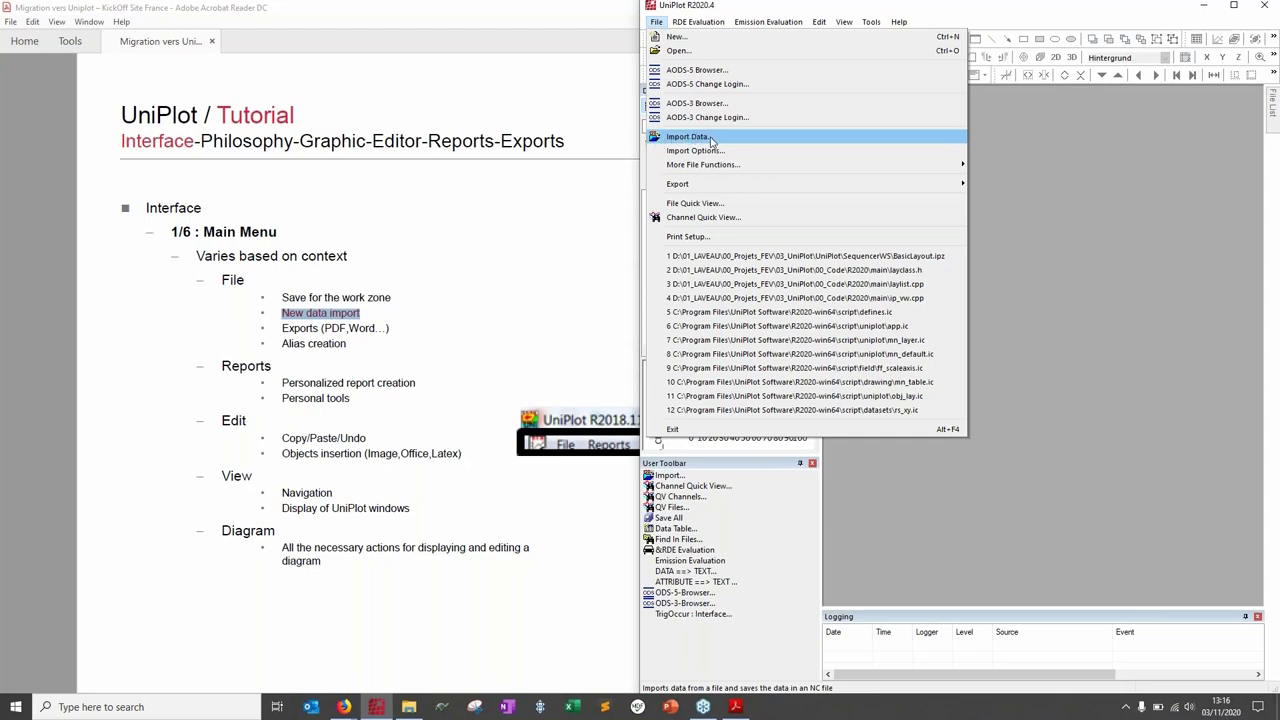
left_click(711, 140)
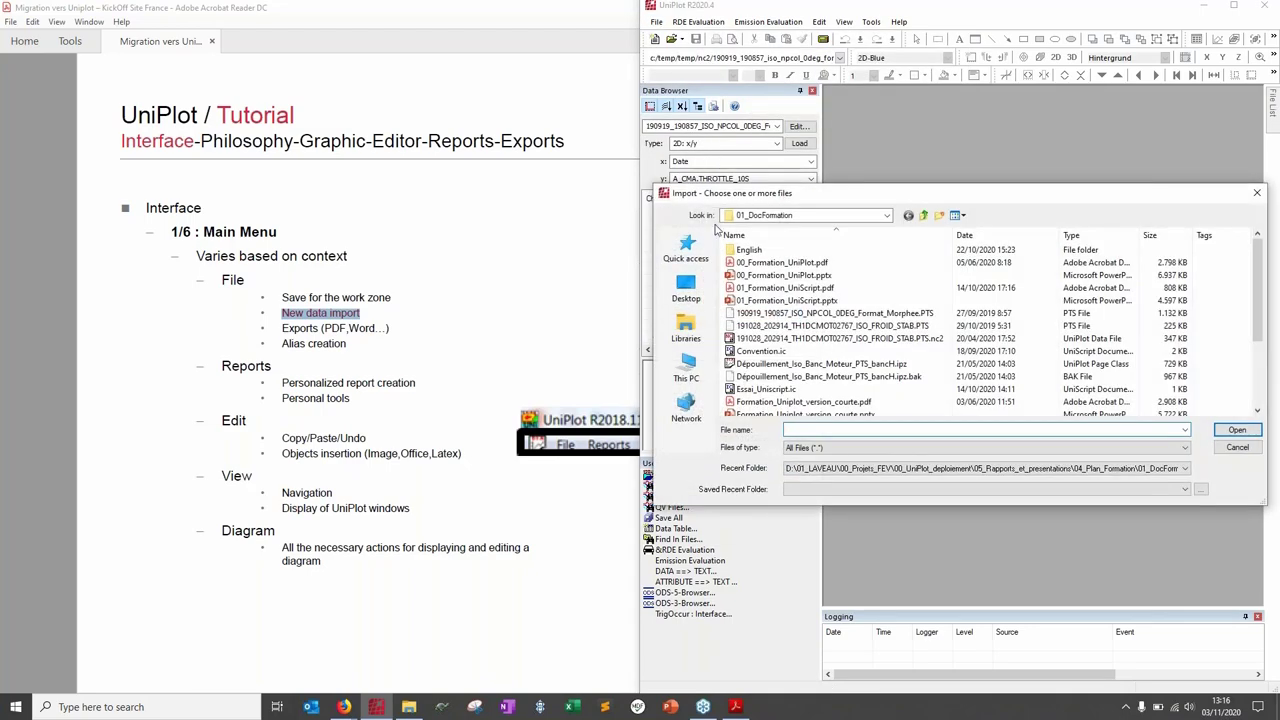
left_click(759, 316)
left_click_drag(886, 201, 644, 237)
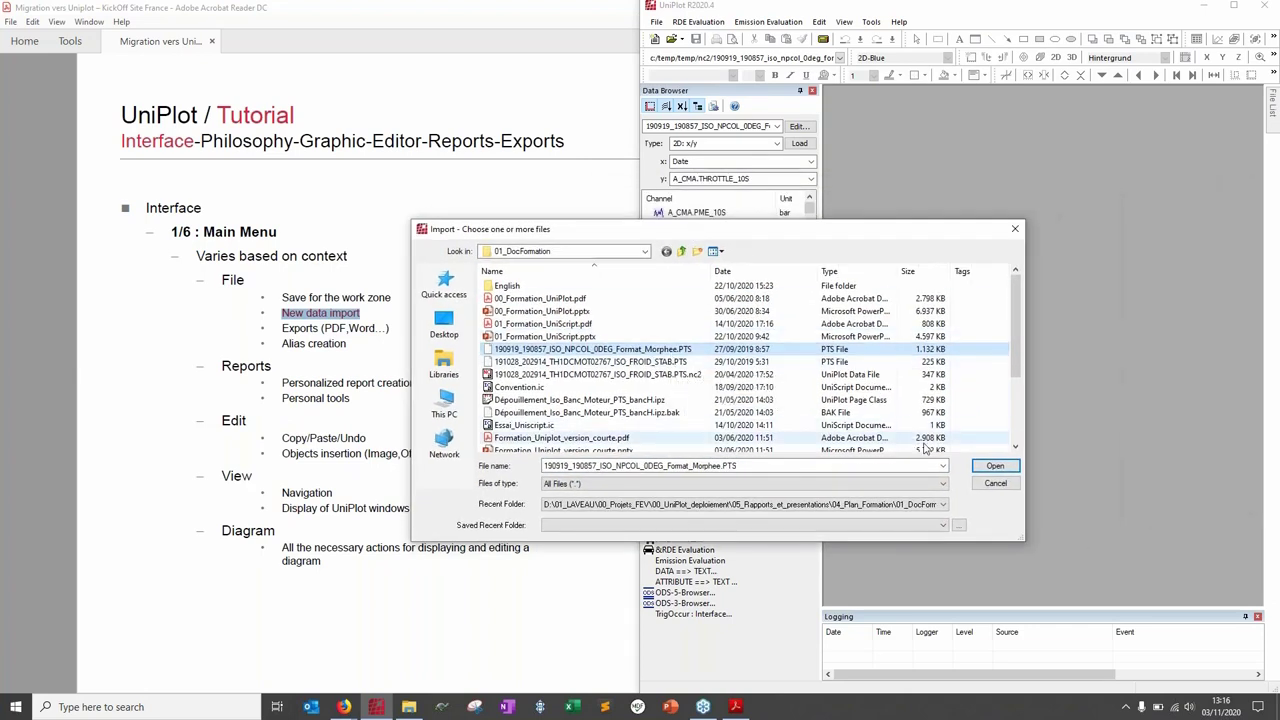
left_click(995, 466)
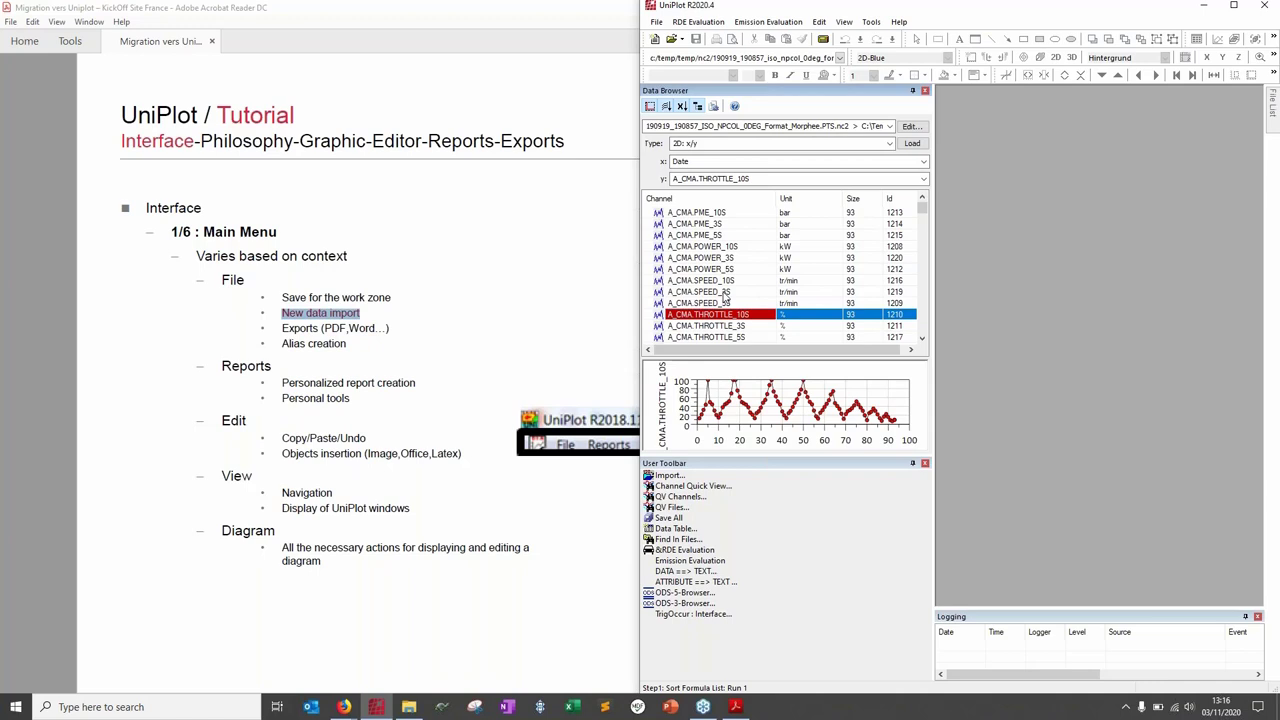
left_click(656, 22)
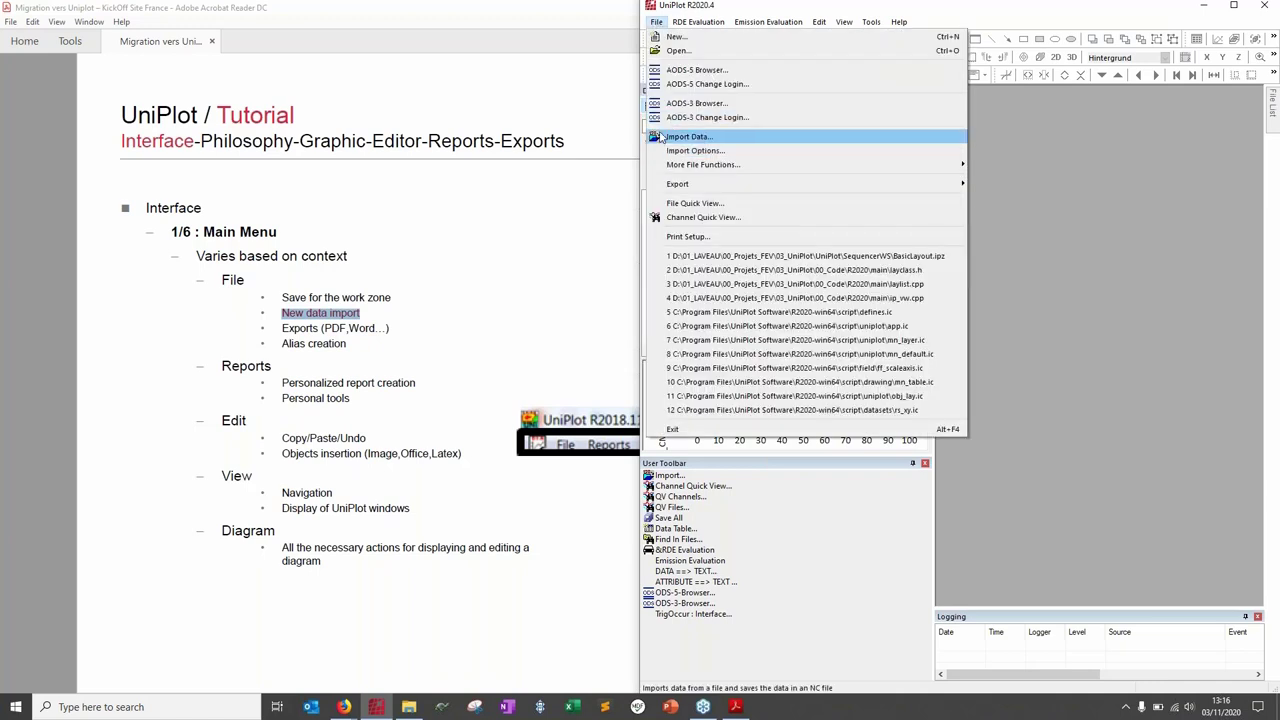
left_click(454, 267)
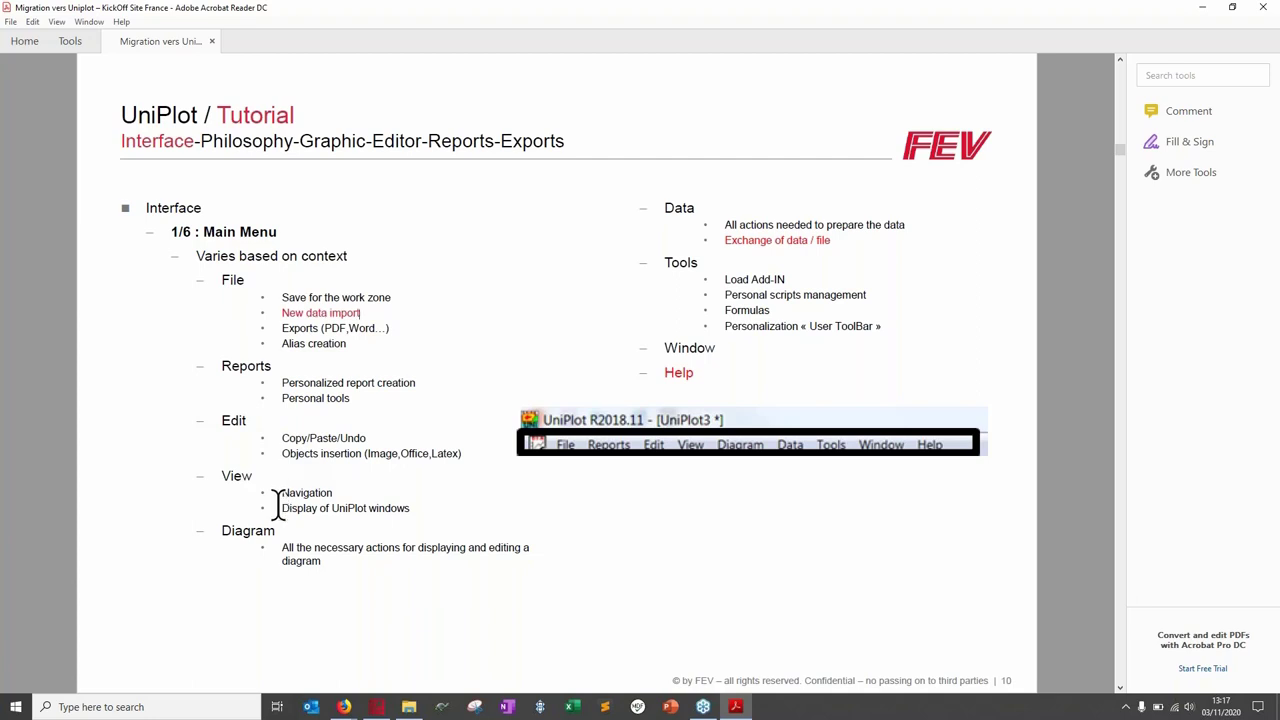
Step: Switch to UniPlot, close the Data Browser window and display it again
left_click(376, 707)
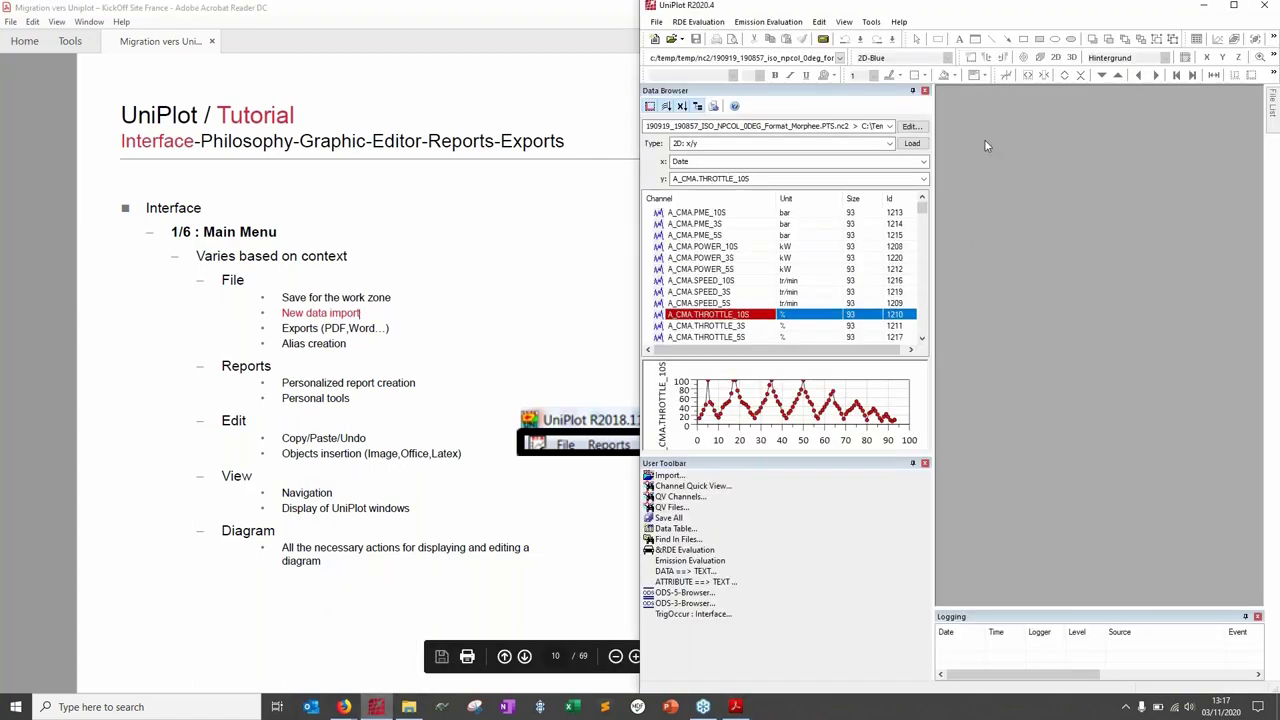
left_click(925, 91)
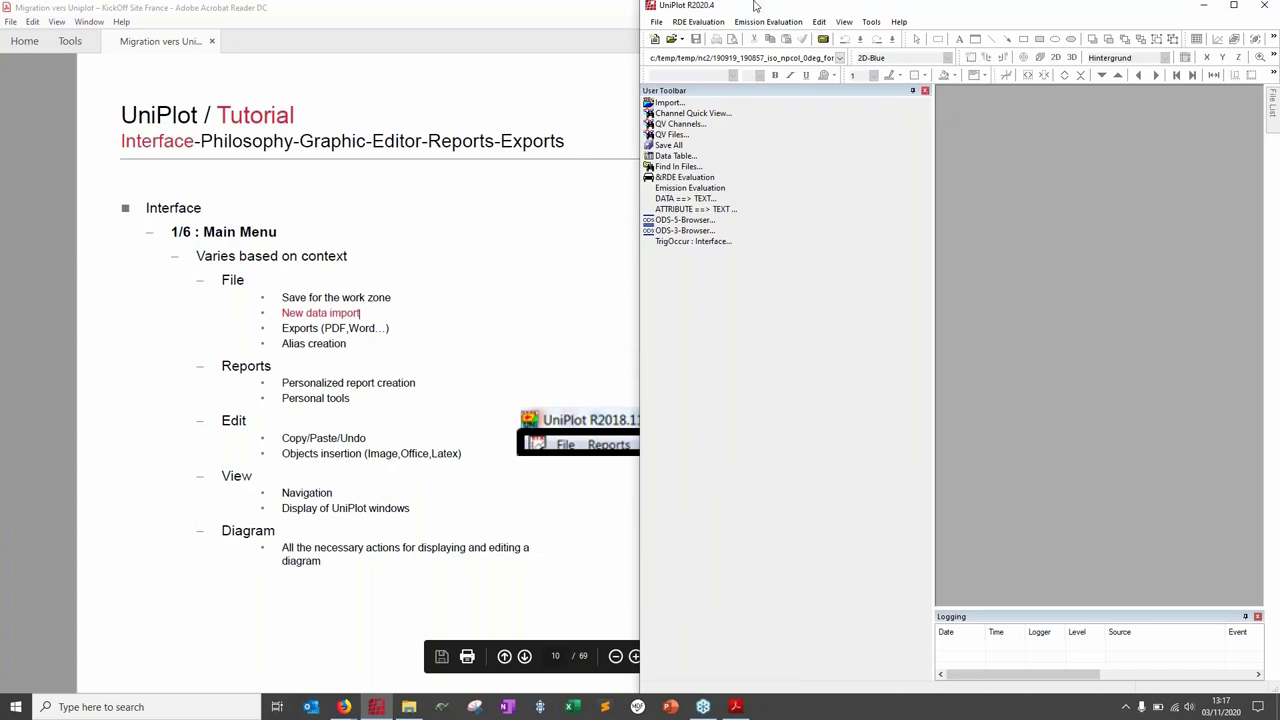
left_click(845, 21)
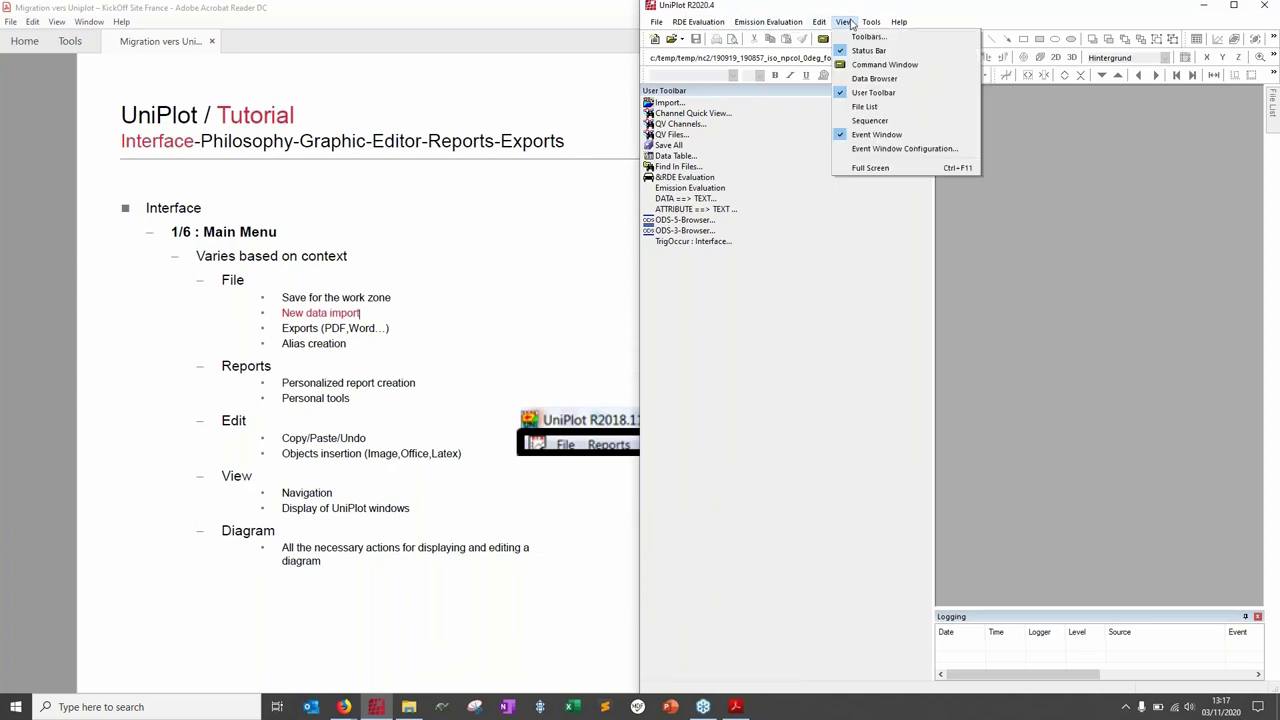
left_click(875, 79)
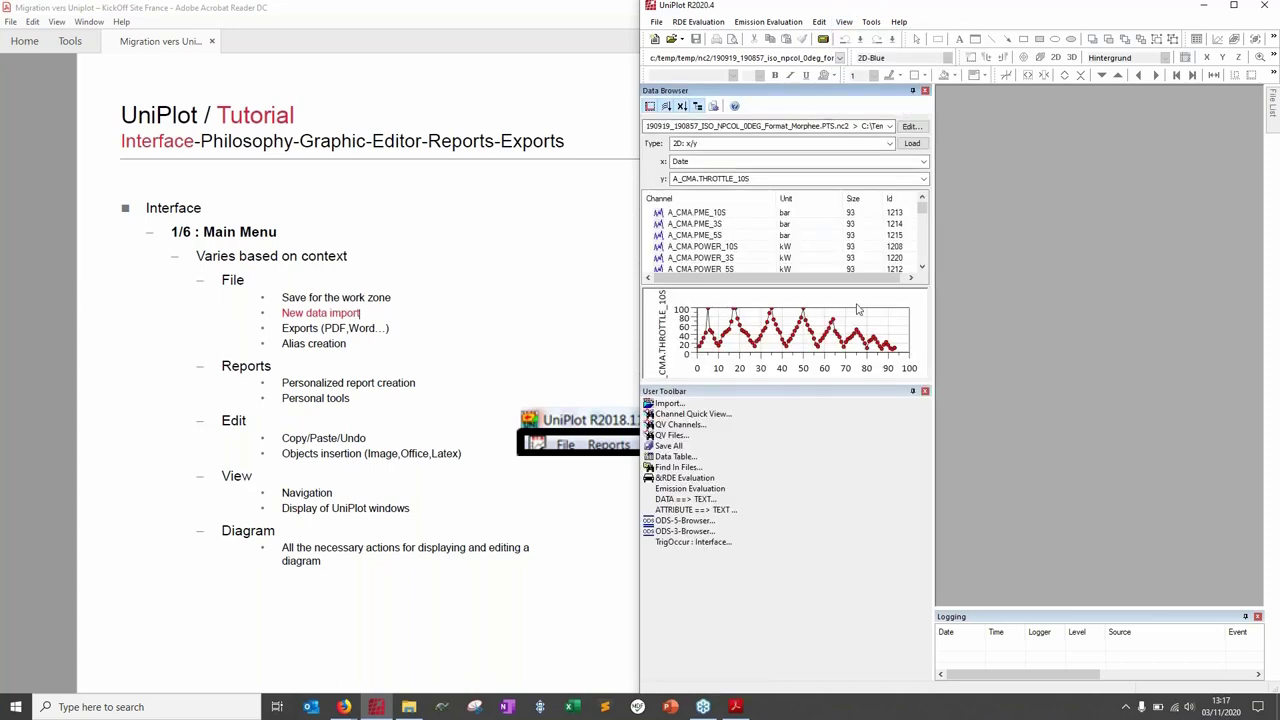
left_click(845, 22)
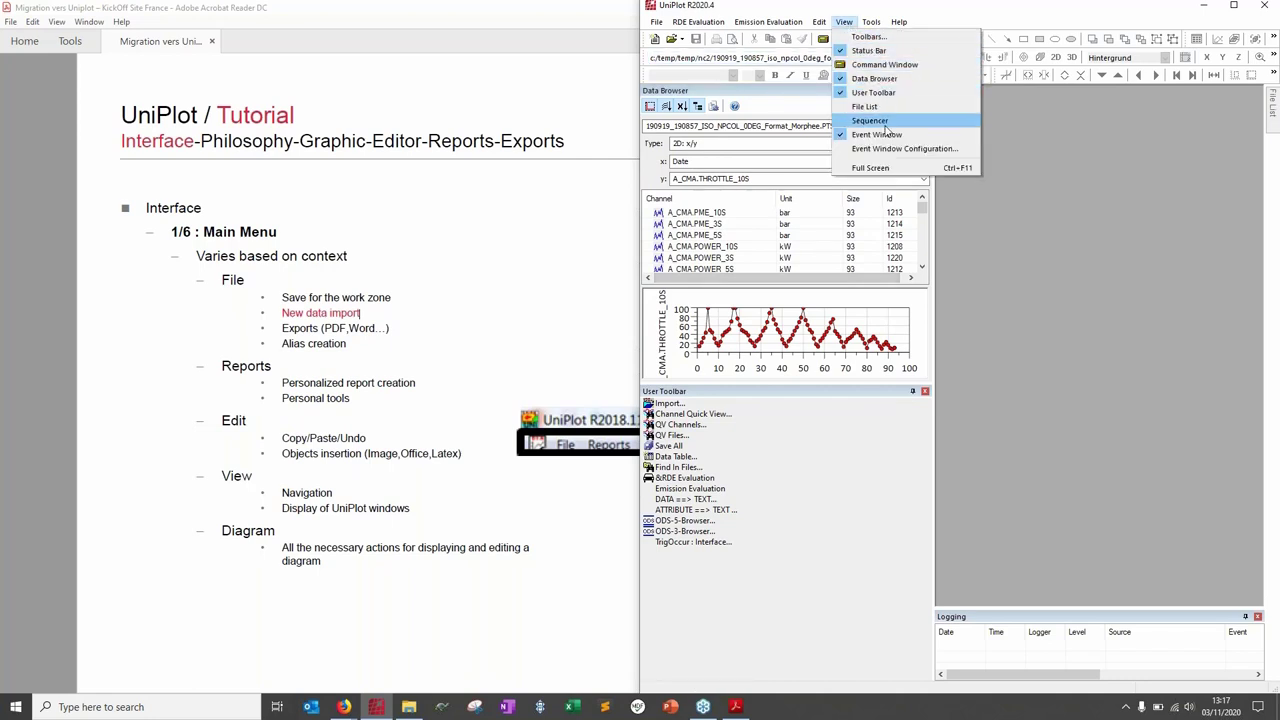
left_click(448, 367)
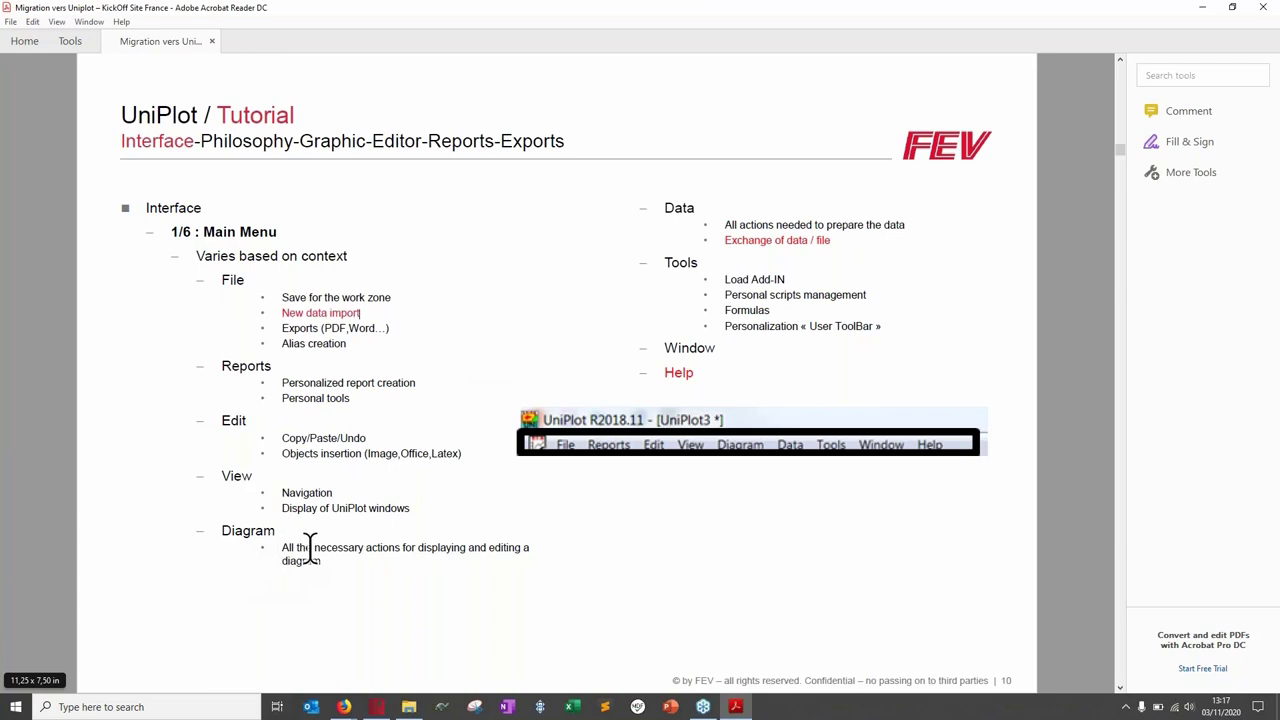
left_click(381, 707)
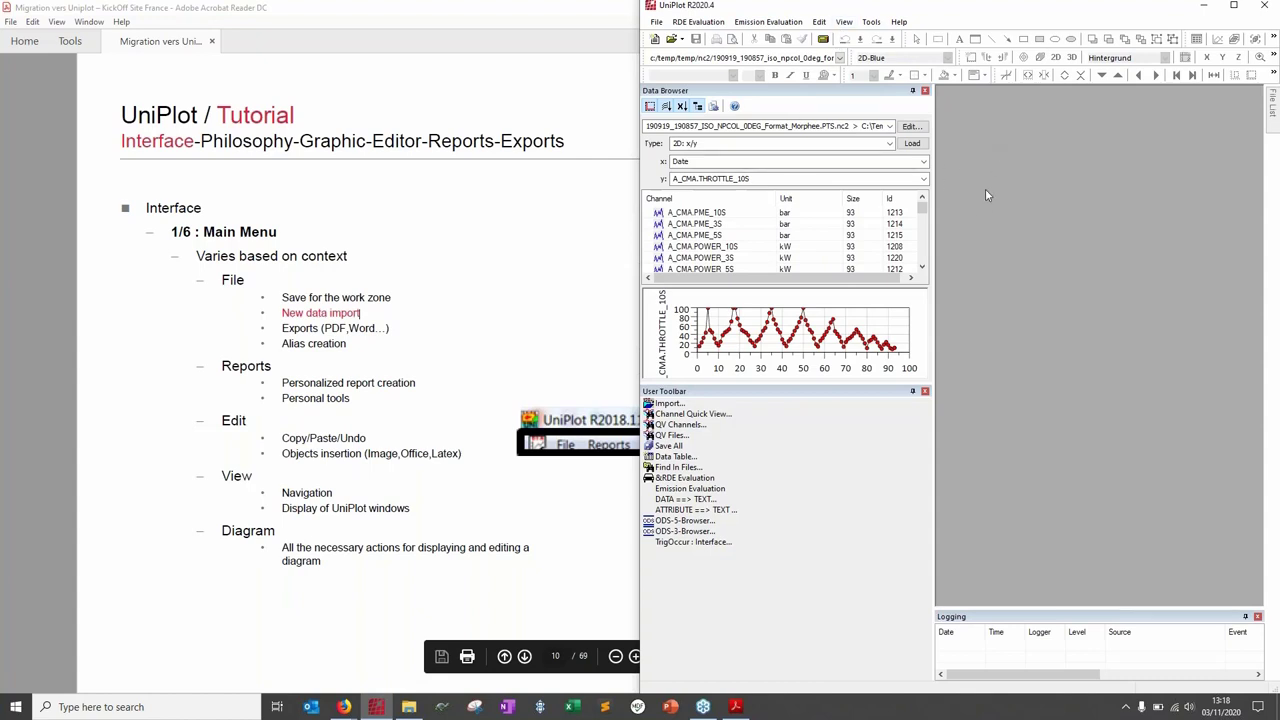
left_click(450, 372)
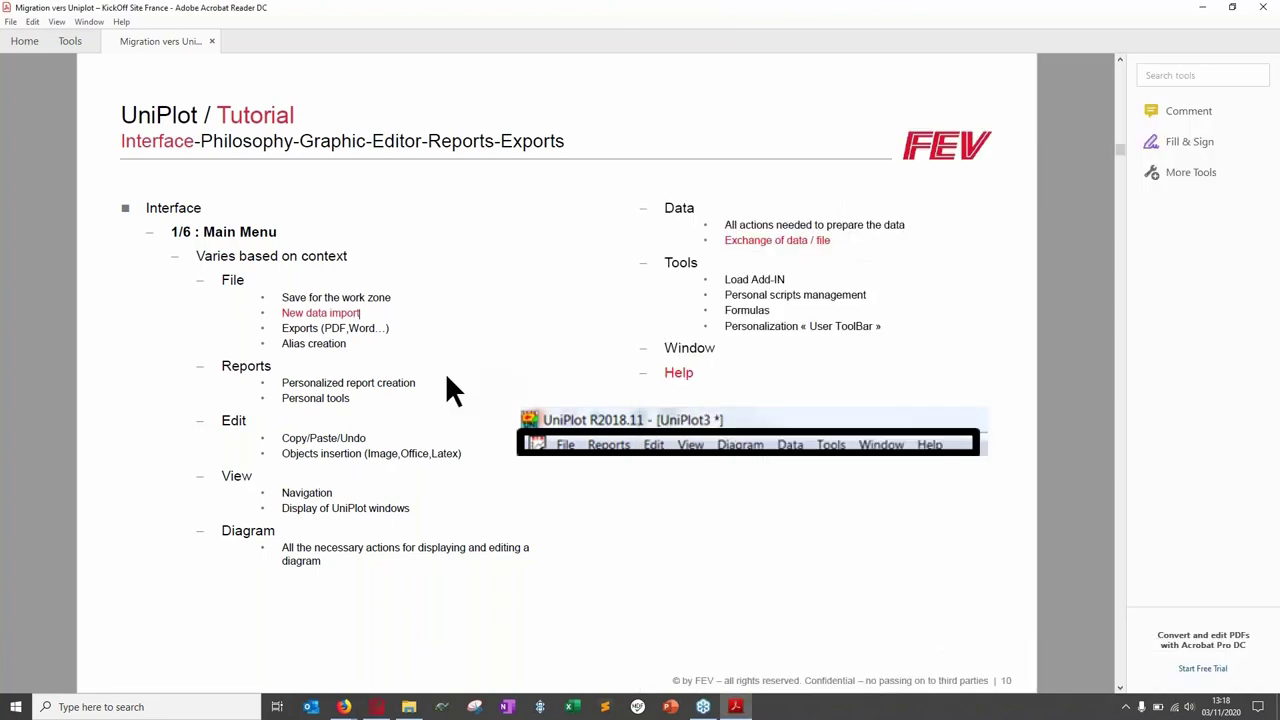
Step: Highlight "Exchange of data / file" in the tutorial PDF, switch to UniPlot and review the Global Settings options without changing them
left_click_drag(719, 240, 832, 243)
left_click(727, 244)
left_click(376, 707)
left_click(872, 22)
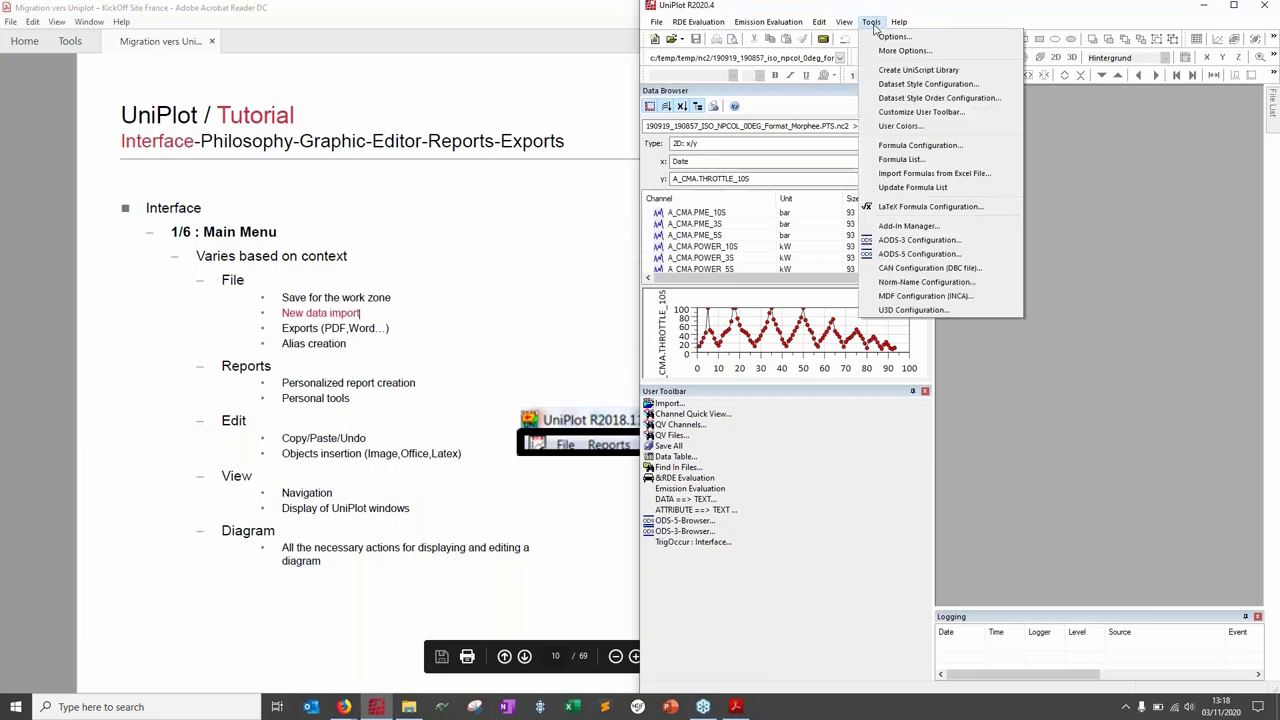
left_click(922, 40)
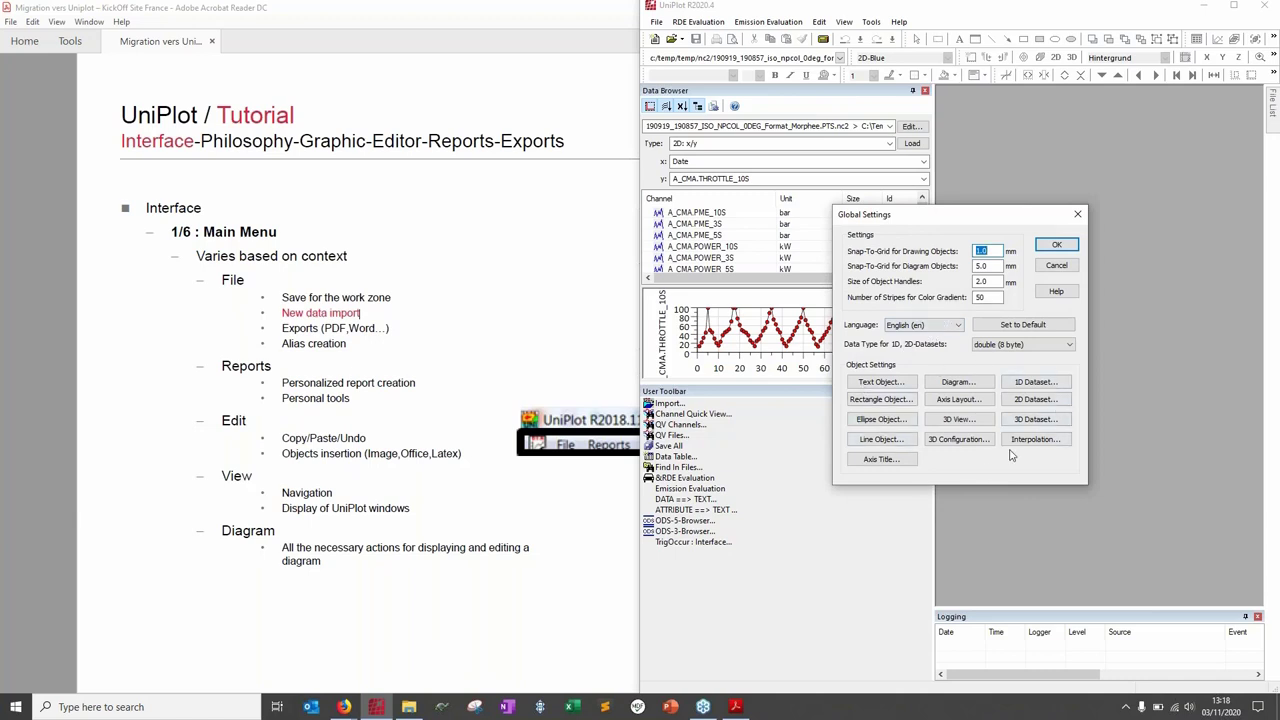
left_click(1057, 265)
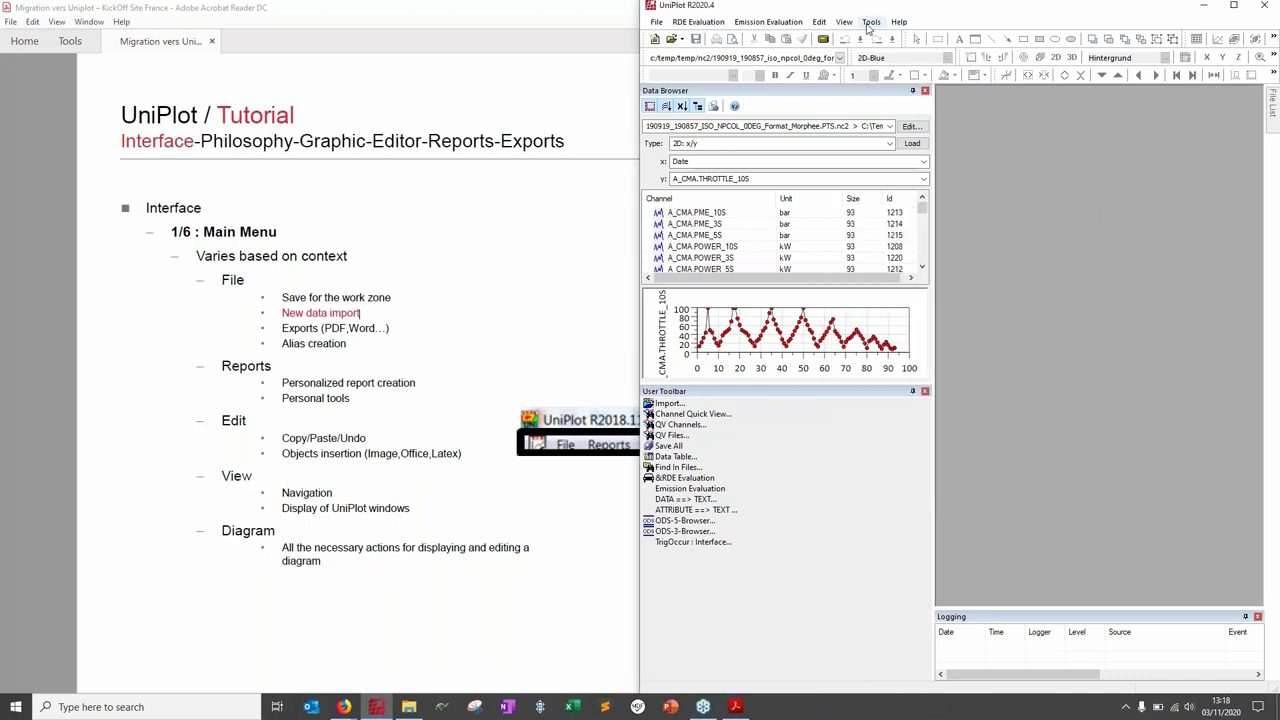
Step: Review the Data Import and Data Browser options in the Settings dialog, moving the dialog fully into view, and close it
left_click(868, 22)
left_click(873, 57)
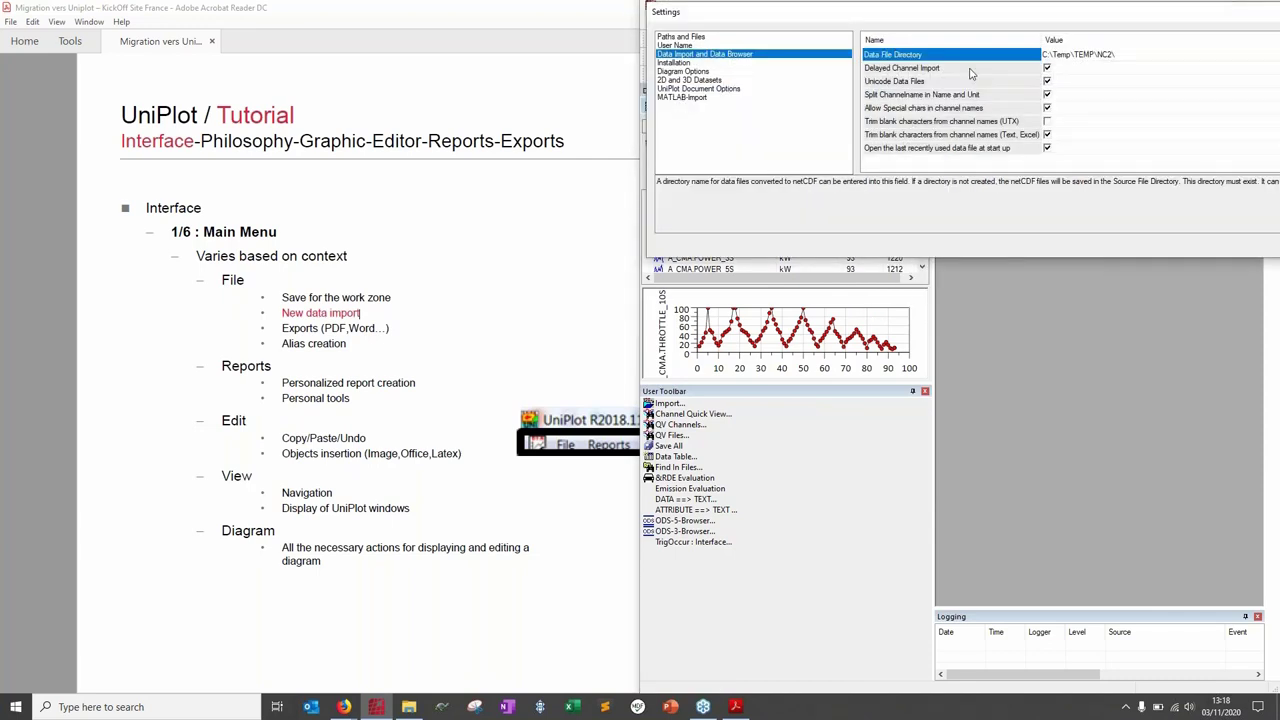
left_click_drag(1260, 14, 1097, 26)
left_click_drag(1006, 26, 845, 100)
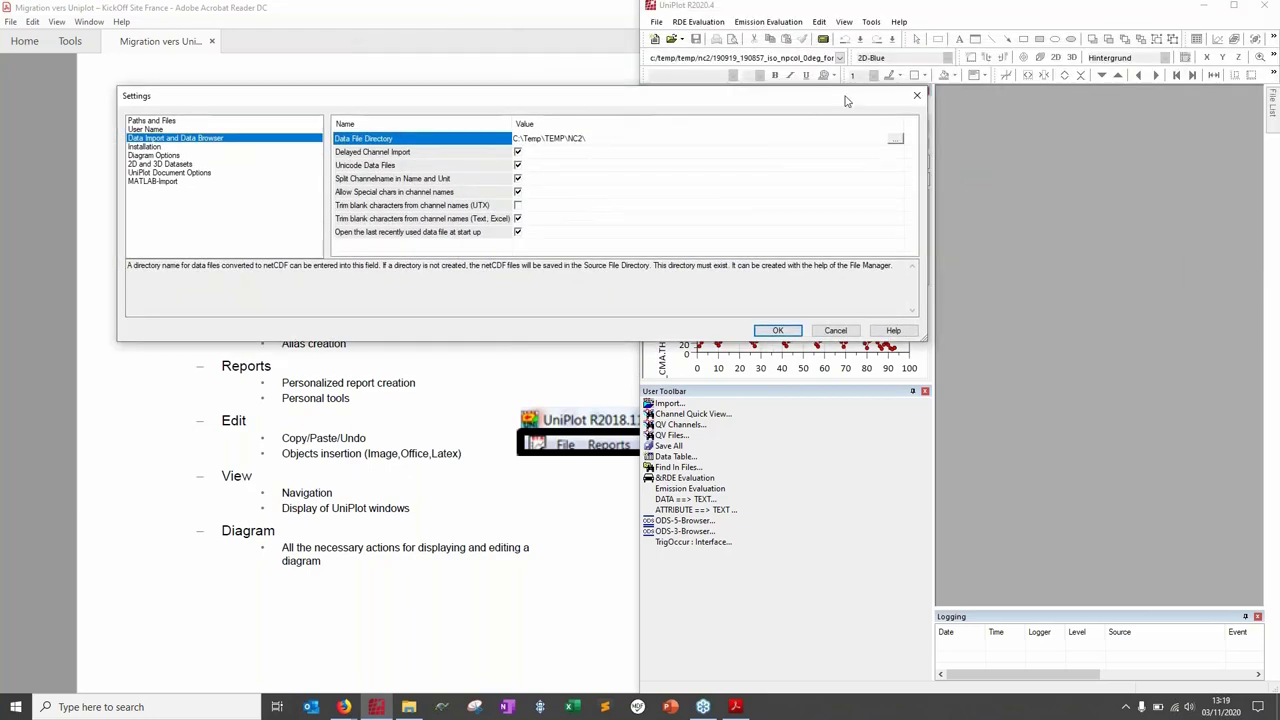
left_click(916, 95)
Step: Switch to the tutorial PDF in Acrobat Reader, highlight "Help" and advance to the shortcuts slide on page 11
left_click(871, 22)
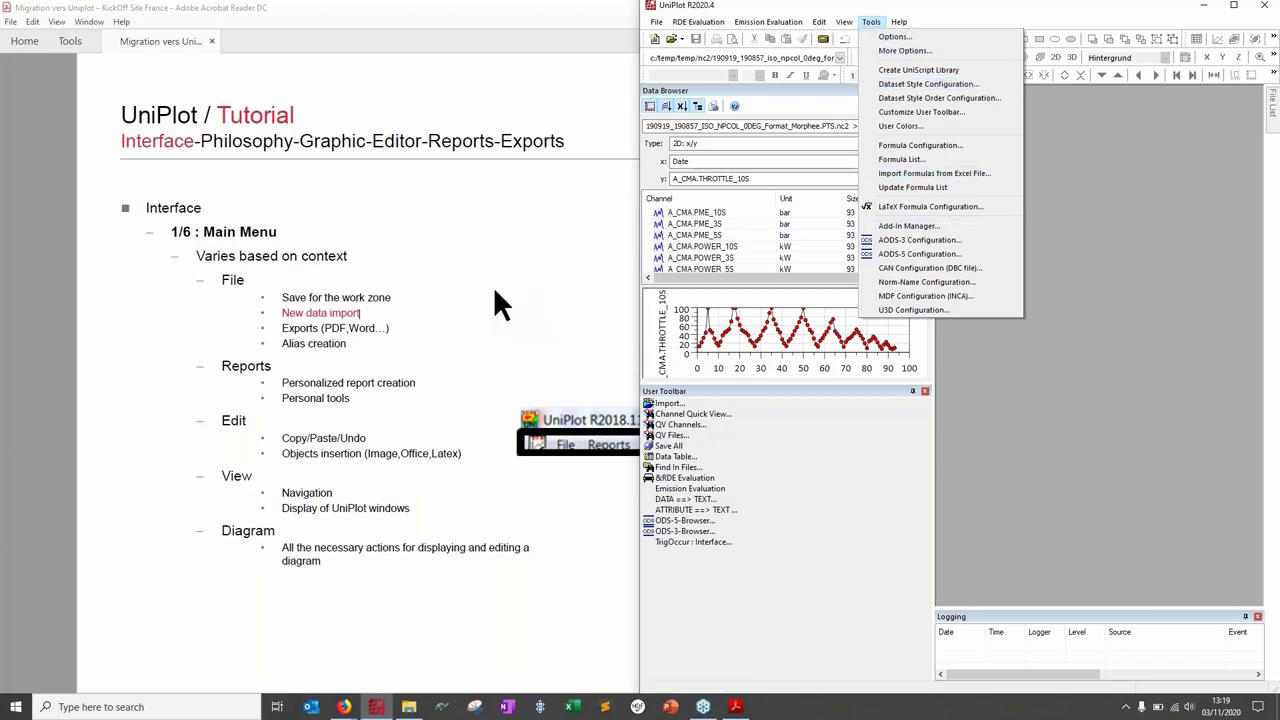
left_click(521, 313)
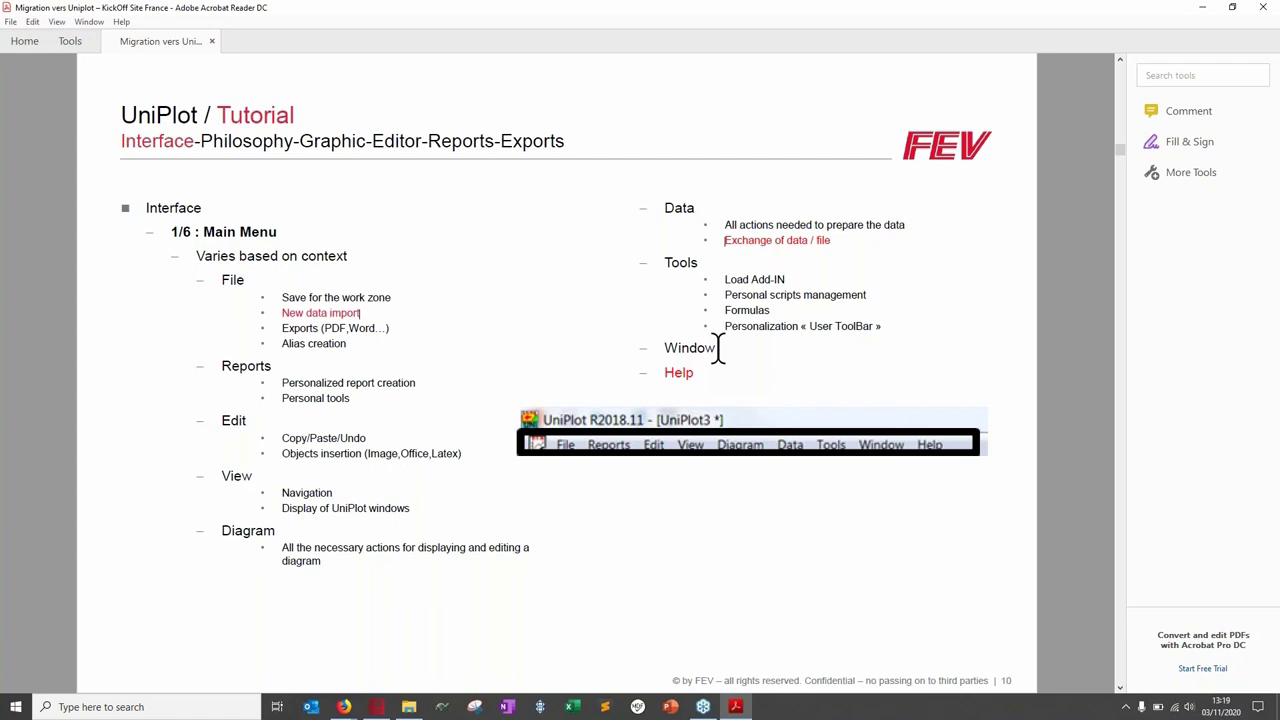
left_click_drag(694, 370, 668, 374)
left_click(700, 375)
scroll(1035, 460, "down", 1)
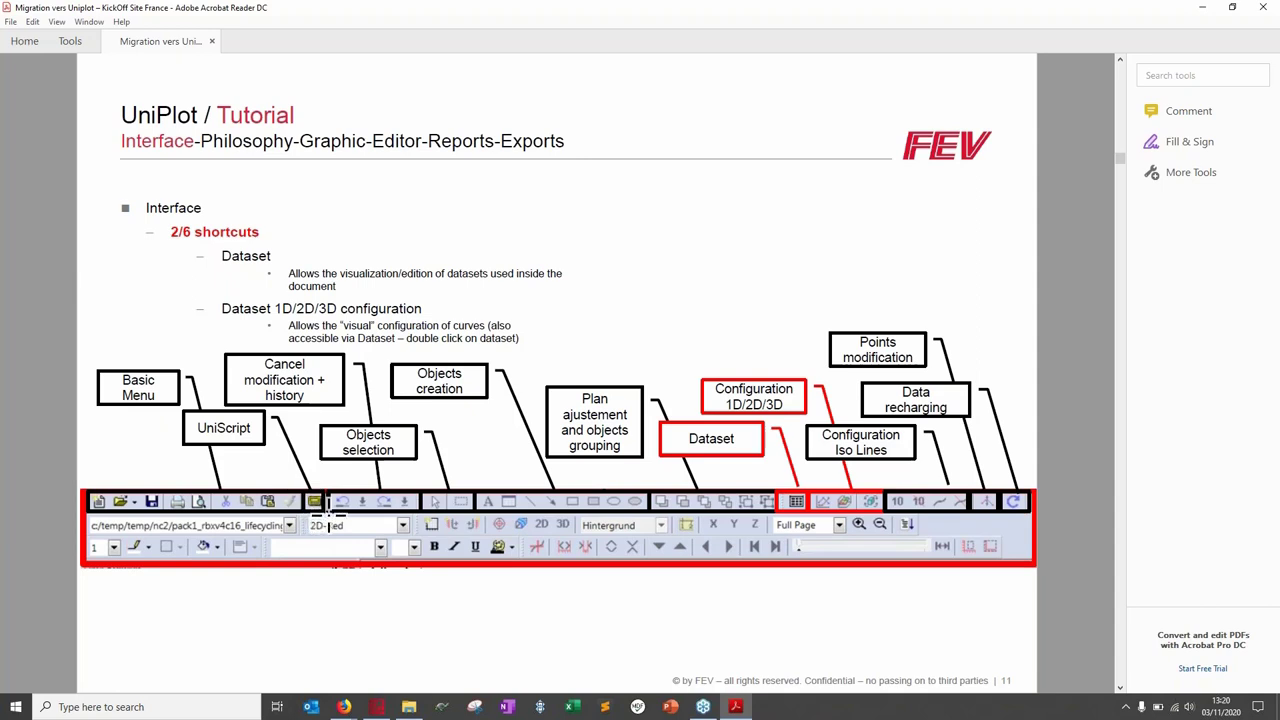
Step: Switch to UniPlot and open the UniScript window
left_click(377, 707)
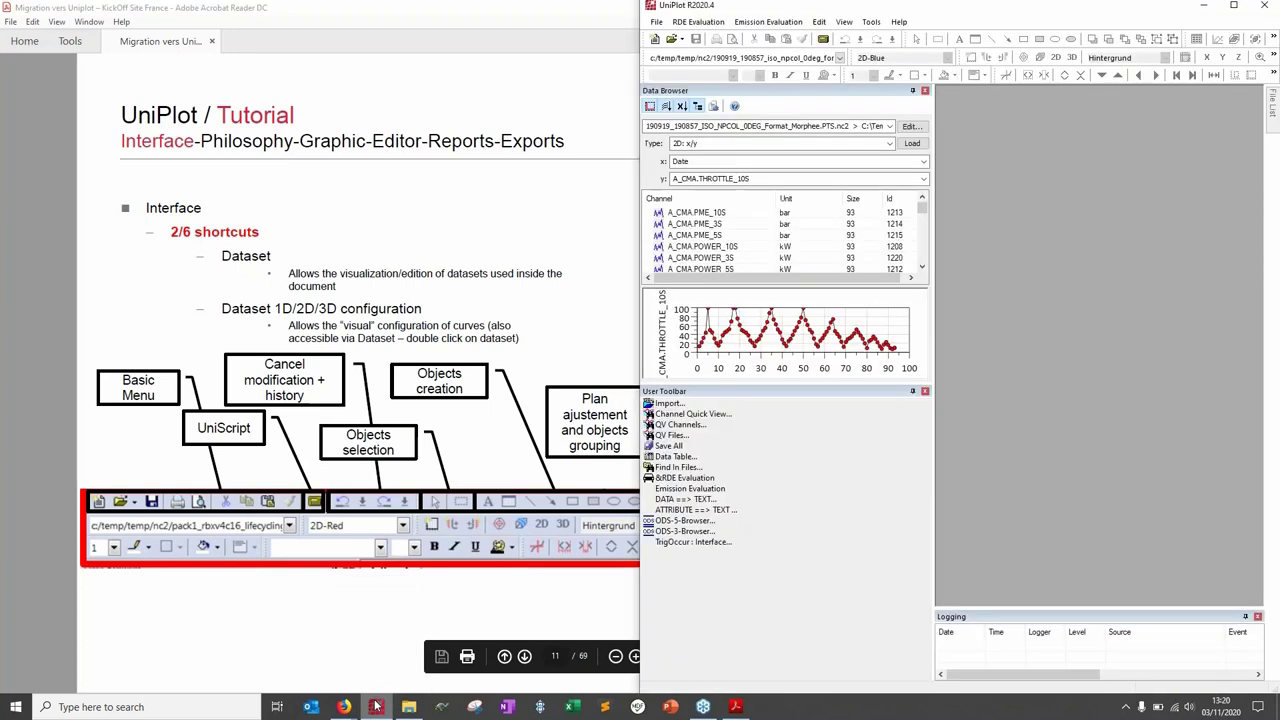
left_click(824, 40)
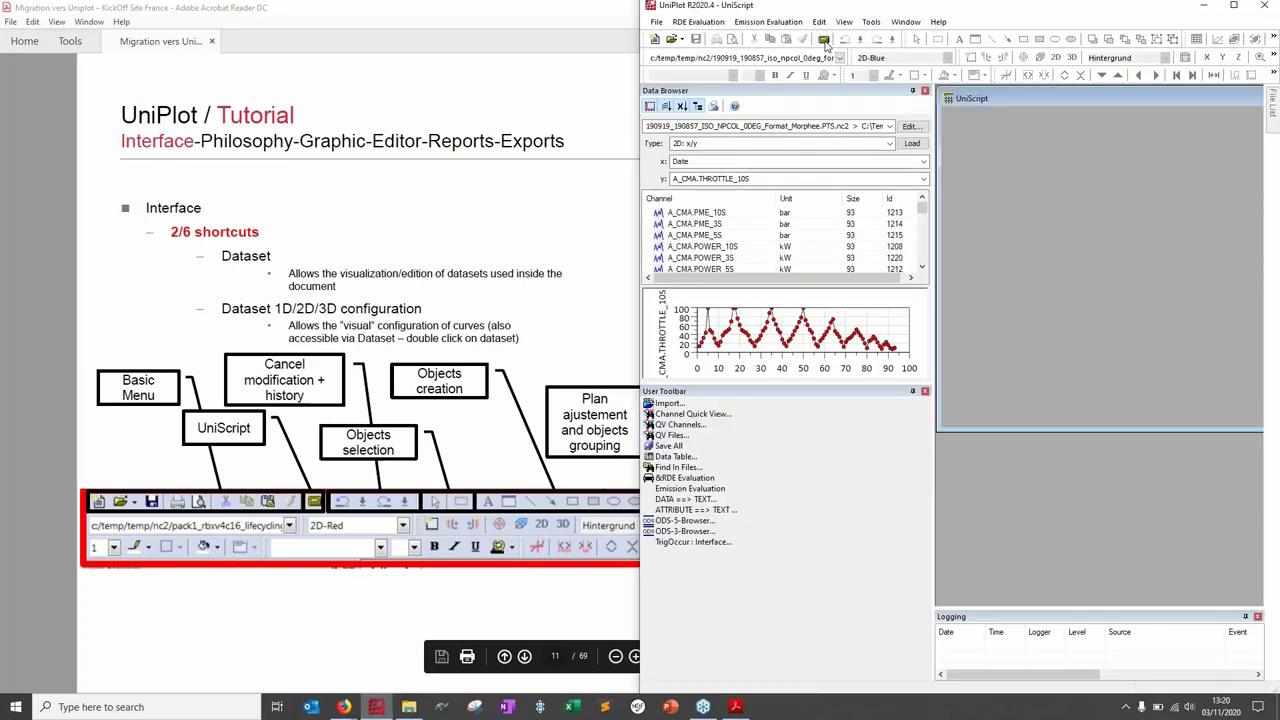
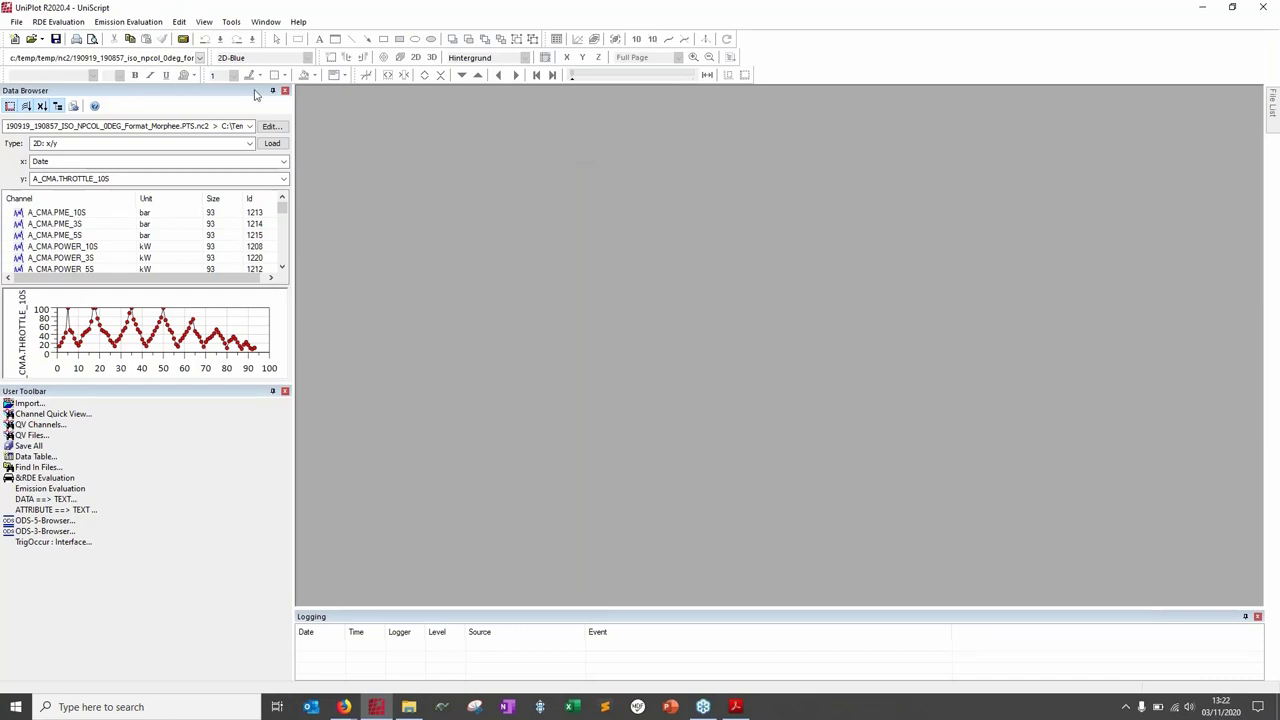
Step: Import the data file 190919_190857_ISO_NPCOL_0DEG_Format_Morphee.PTS from the 01_DocFormation folder
left_click(17, 22)
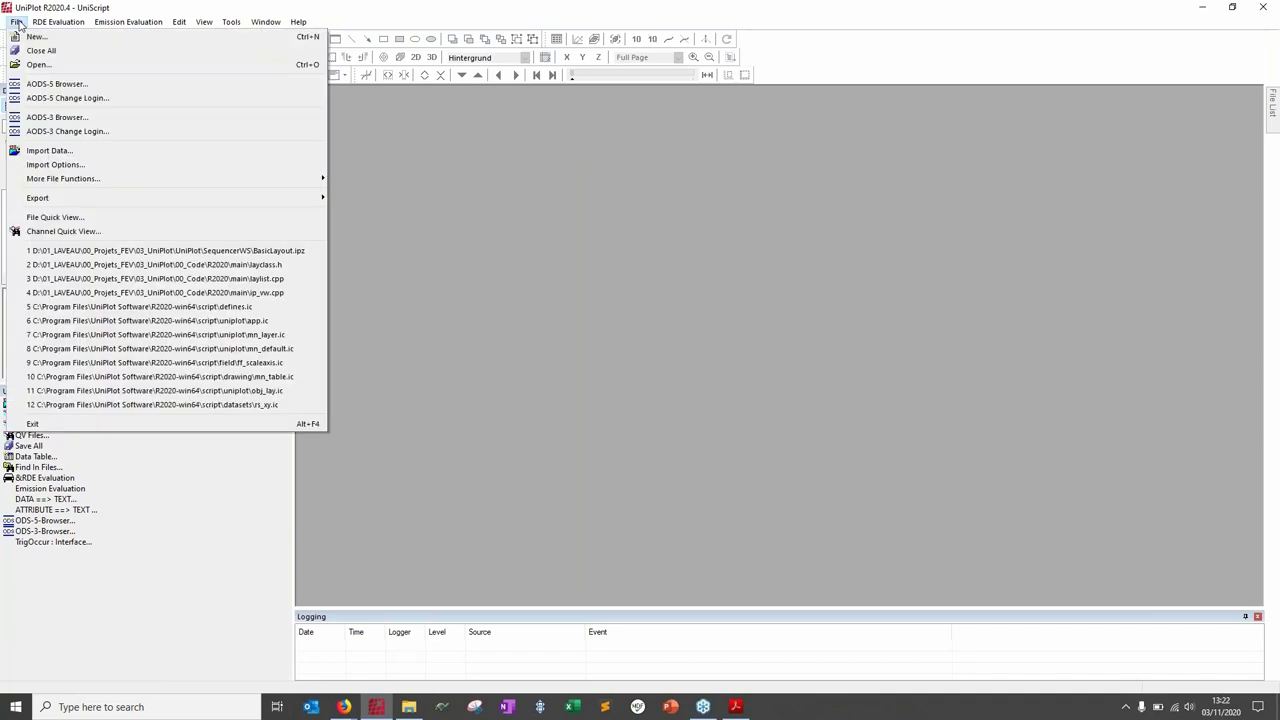
left_click(60, 152)
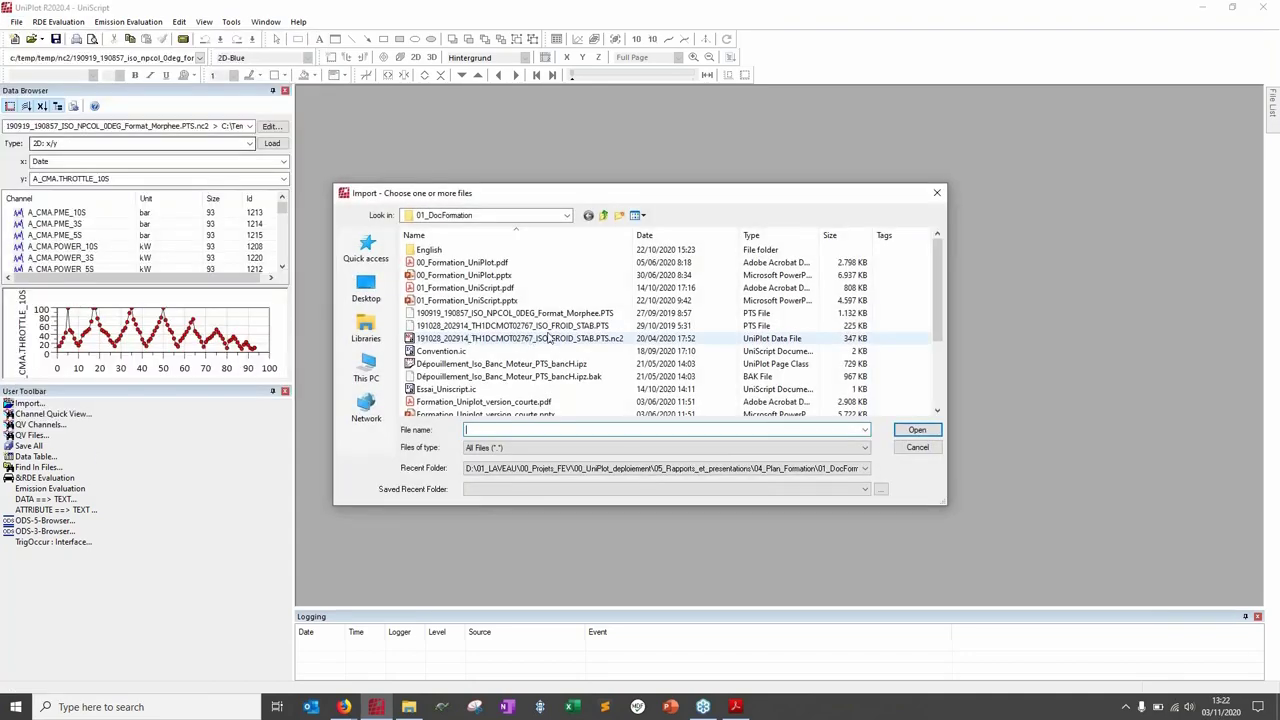
left_click(577, 316)
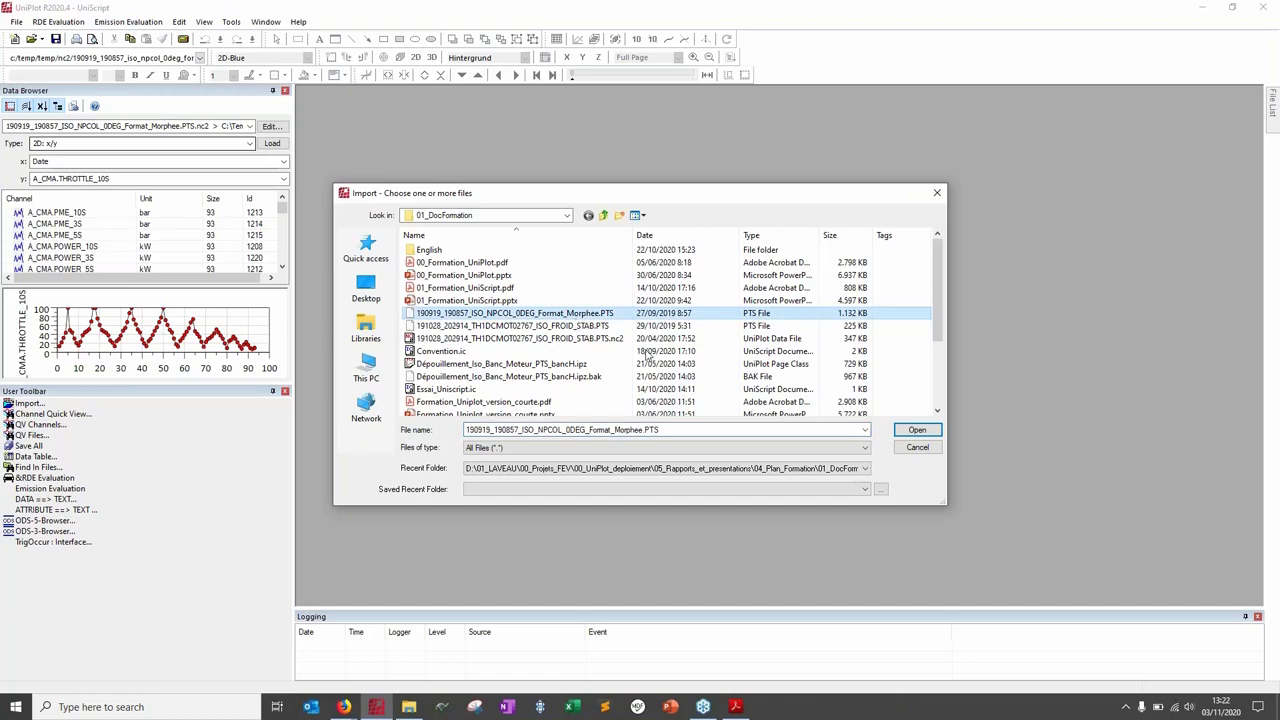
left_click(917, 430)
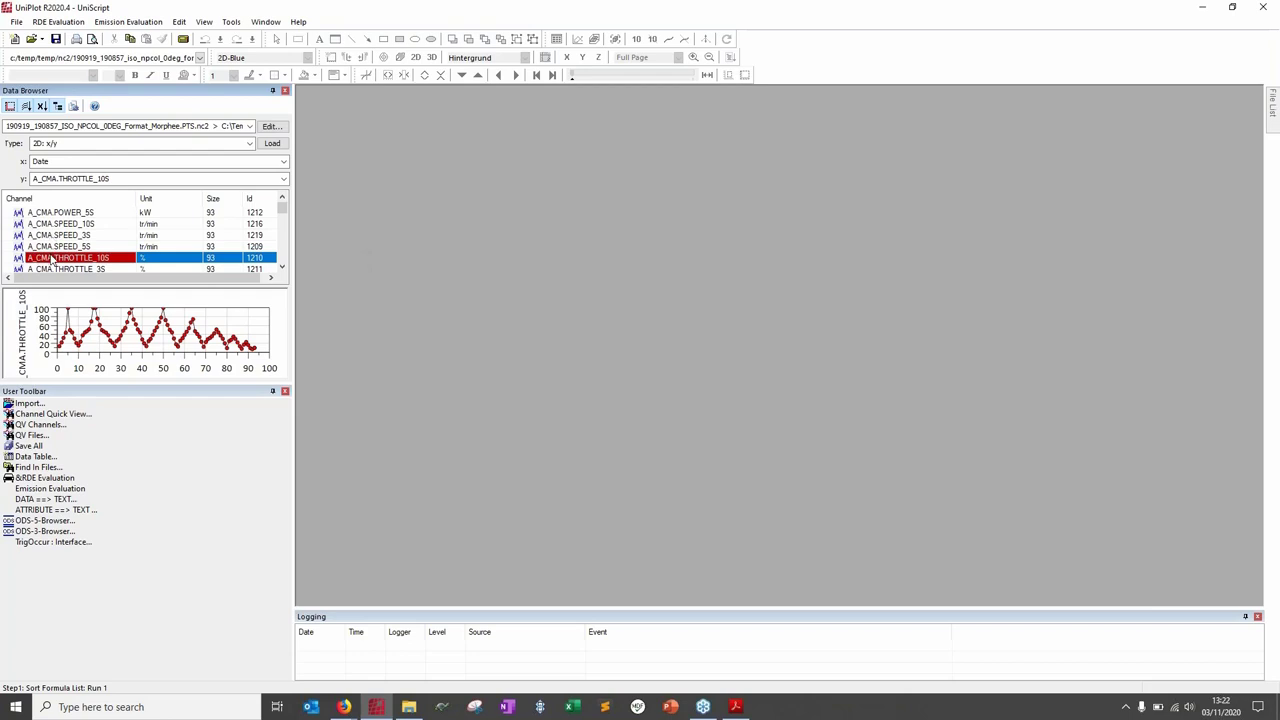
Step: Set the Data Browser type to 1D: y/t and plot the A_CMA.THROTTLE_10S channel as a diagram on a new page
left_click_drag(52, 262, 130, 265)
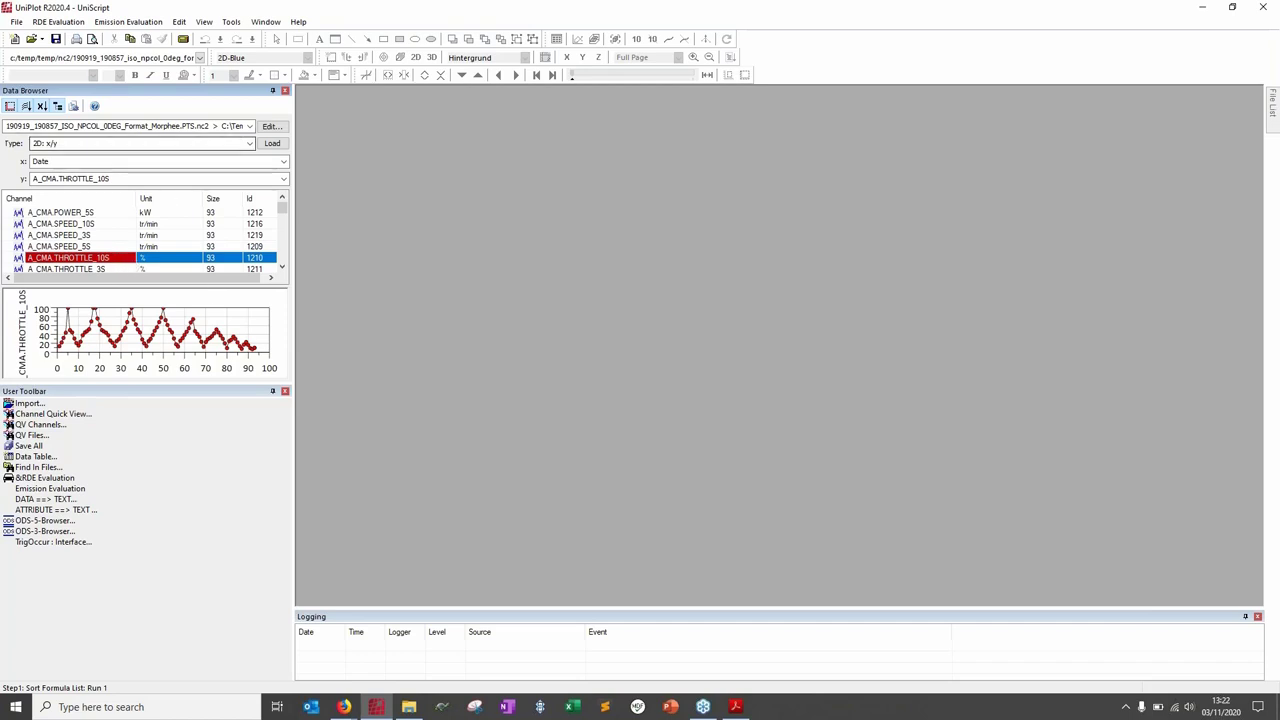
left_click(249, 143)
scroll(140, 200, "up", 1)
left_click(60, 155)
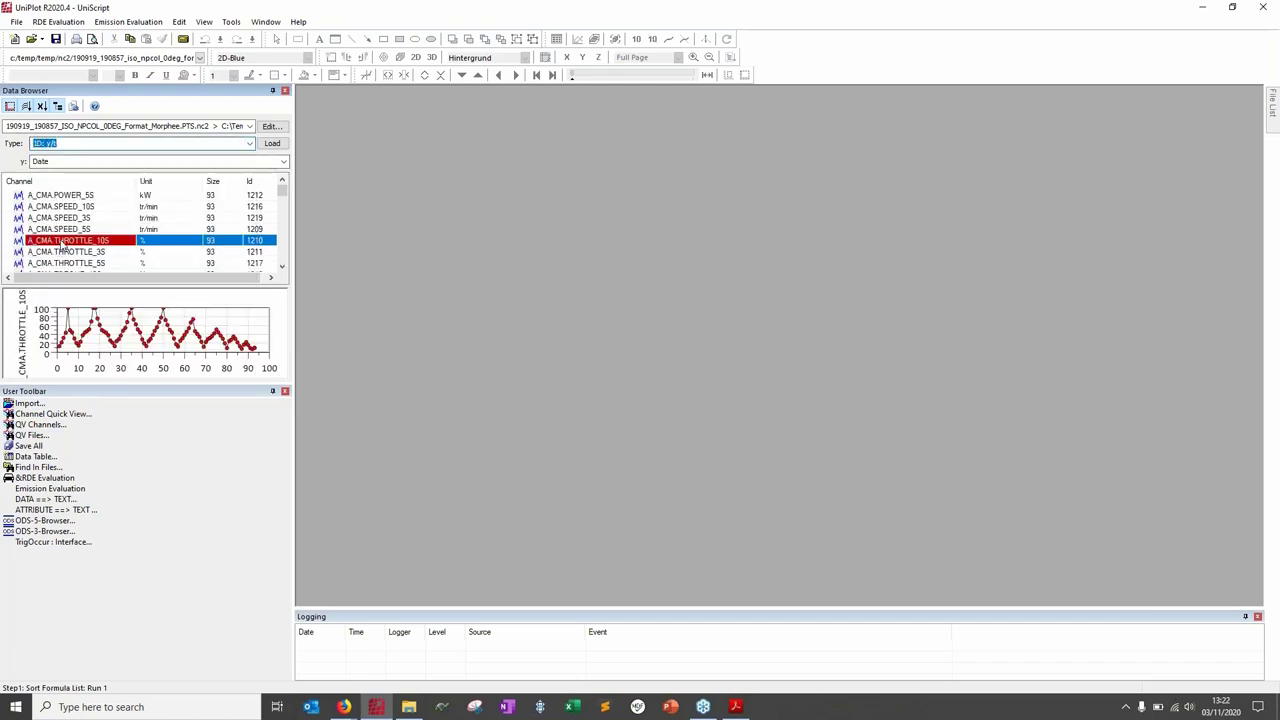
left_click_drag(62, 244, 620, 331)
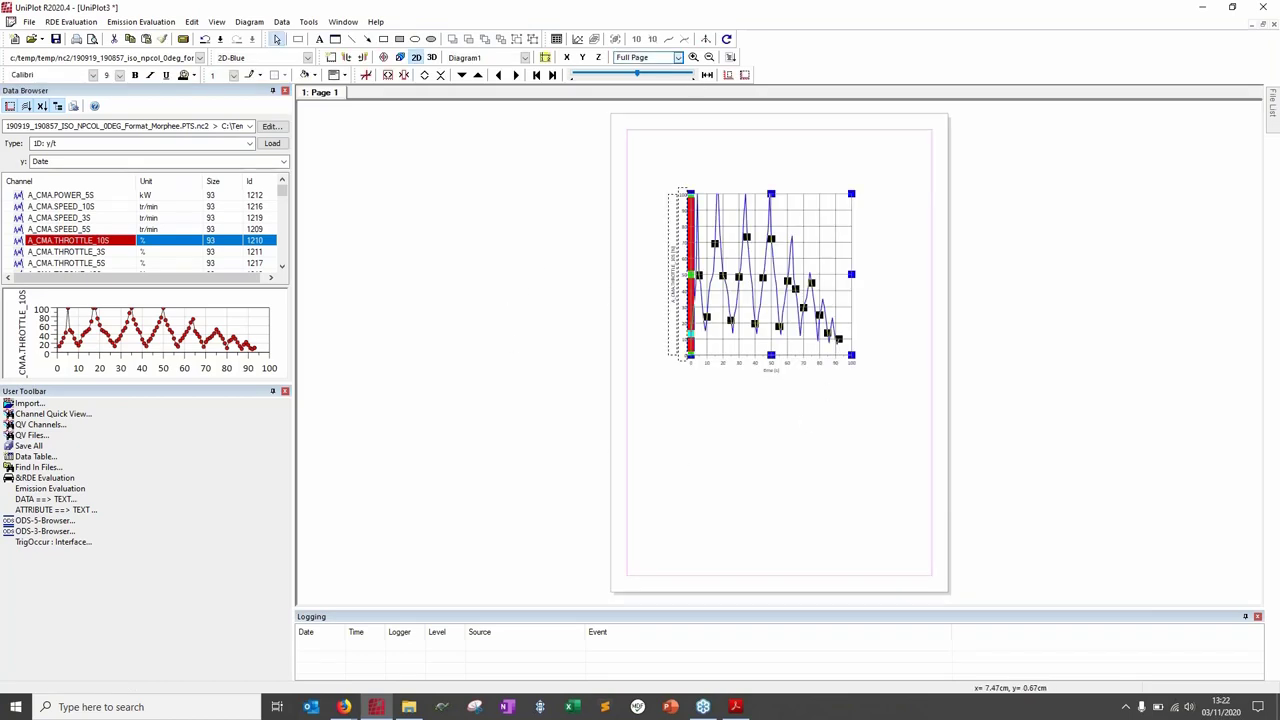
Step: Review the active page's datasets in the Dataset List and close the dialog
left_click(557, 40)
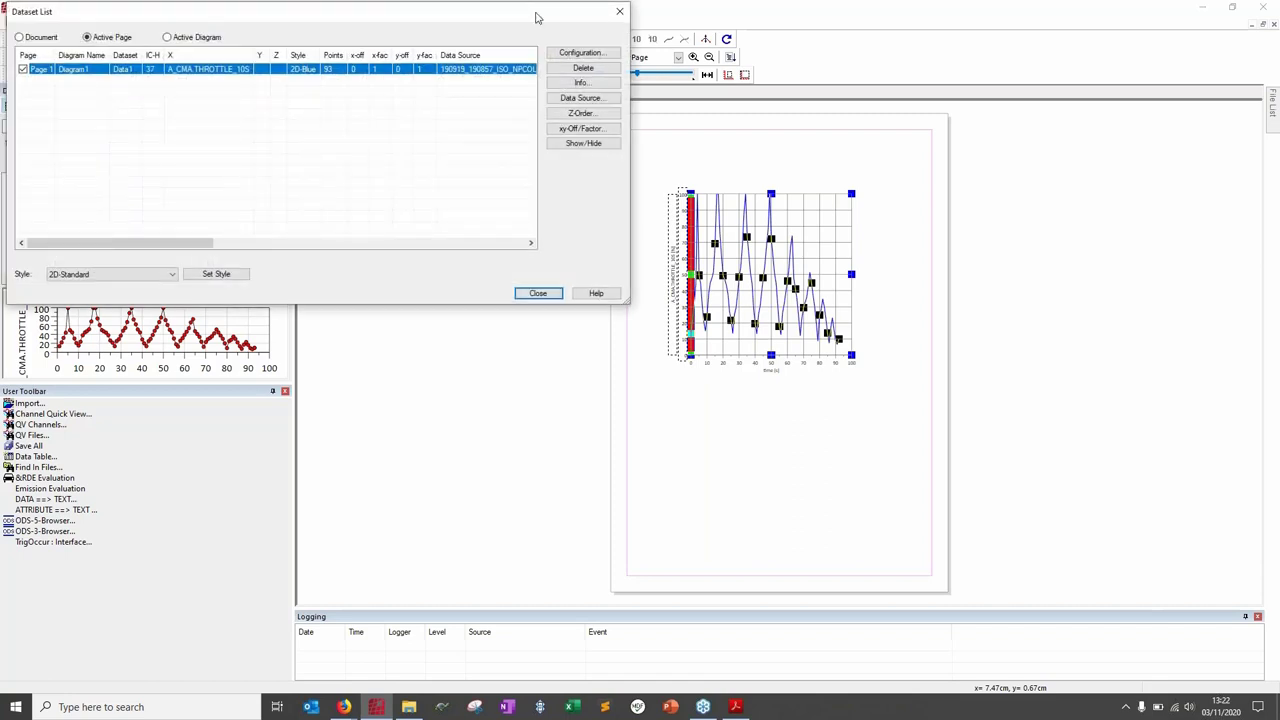
left_click_drag(535, 17, 685, 259)
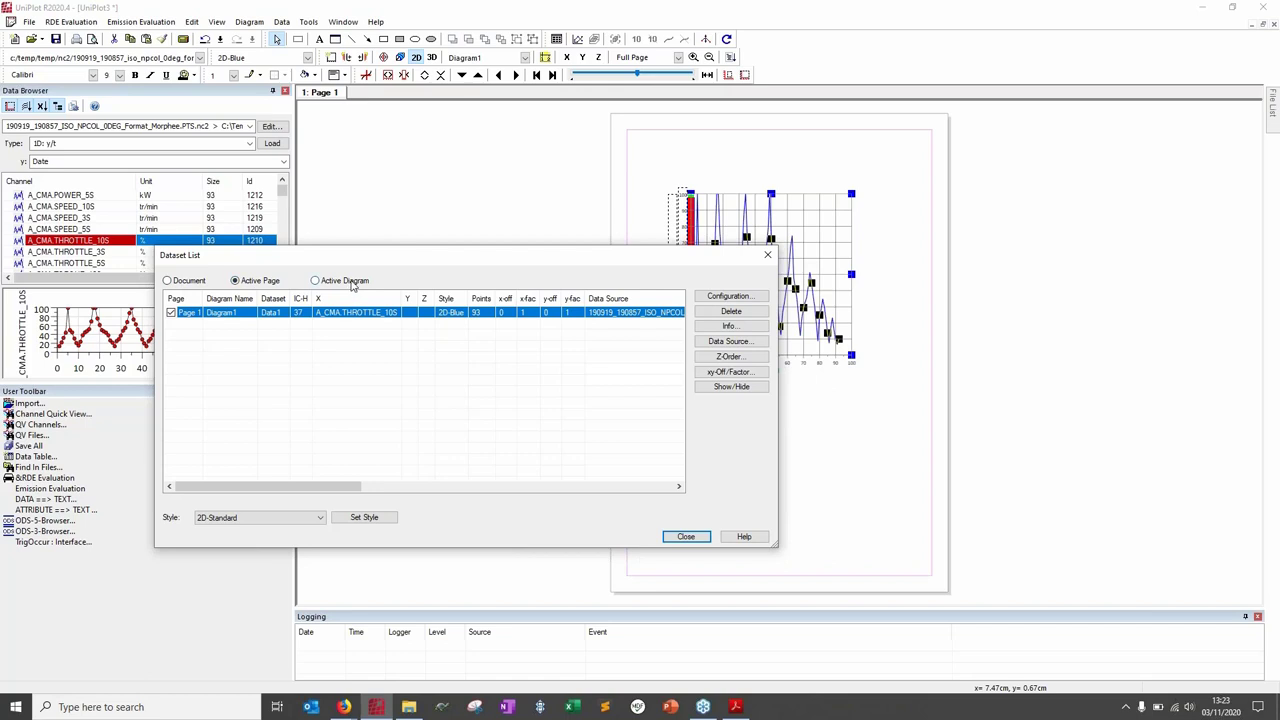
left_click_drag(353, 259, 485, 304)
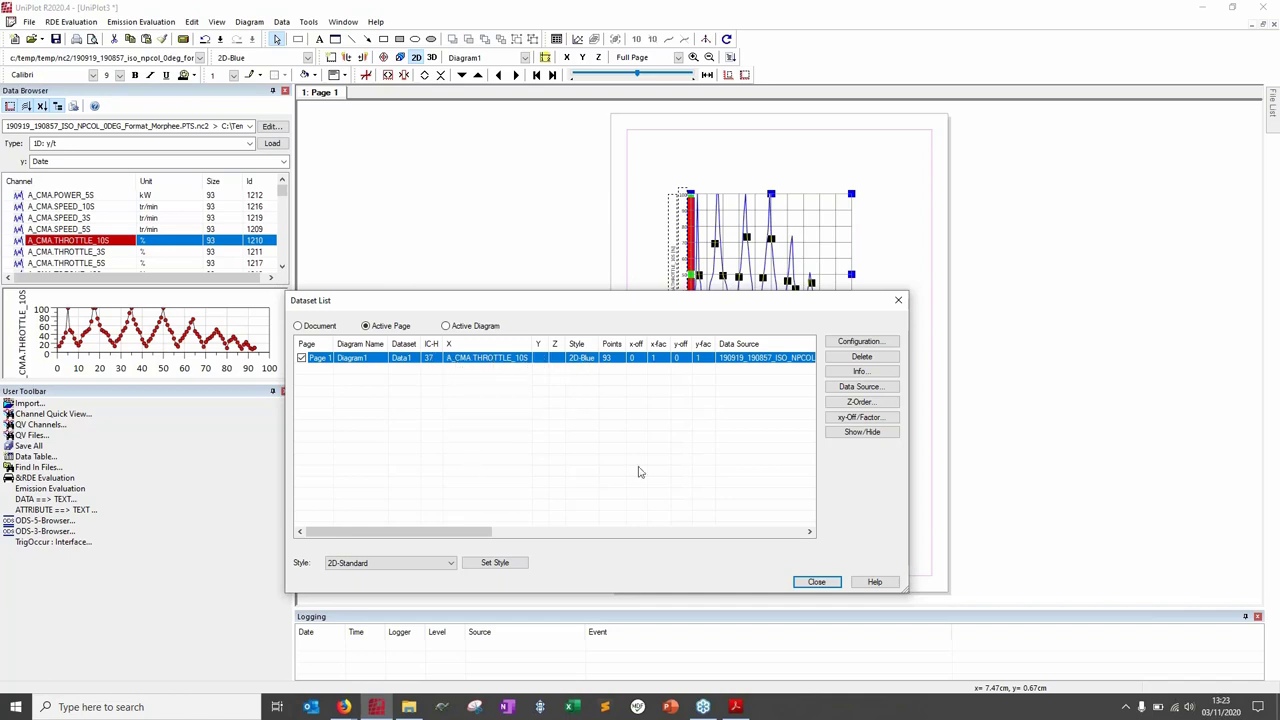
left_click(817, 582)
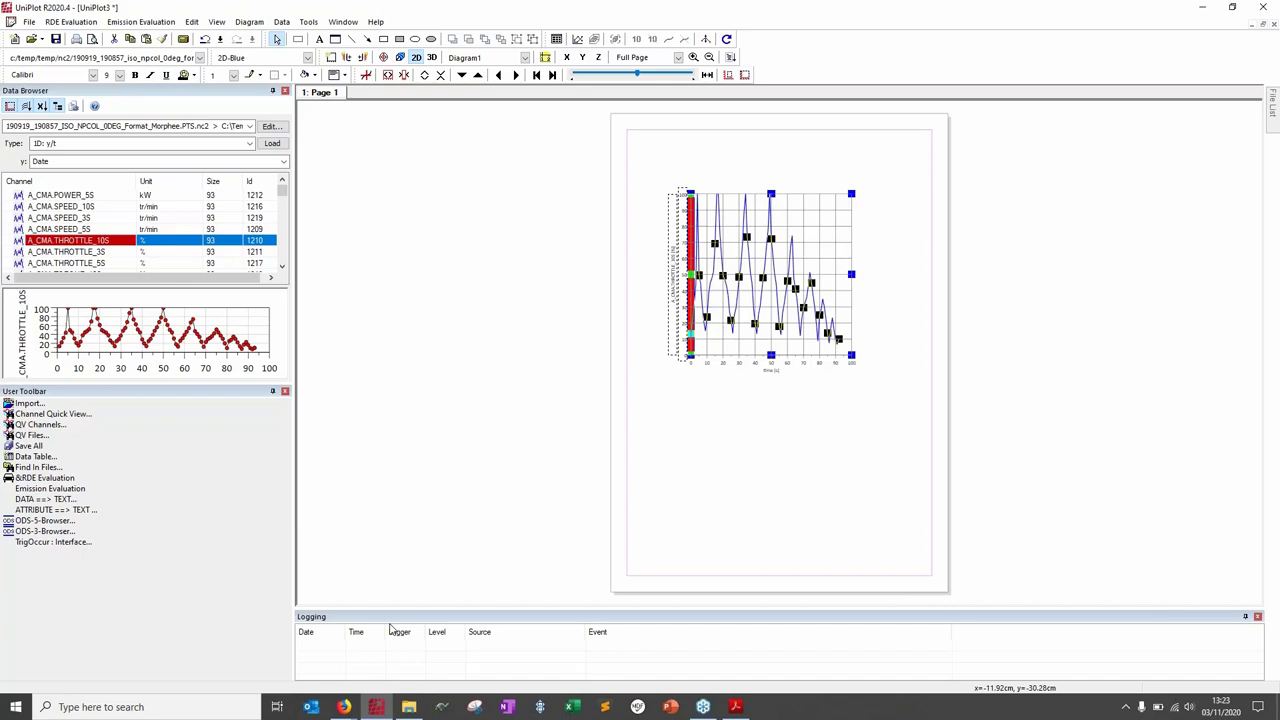
Step: Check the shortcuts slide in Acrobat Reader and minimize its window to return to UniPlot
left_click(737, 707)
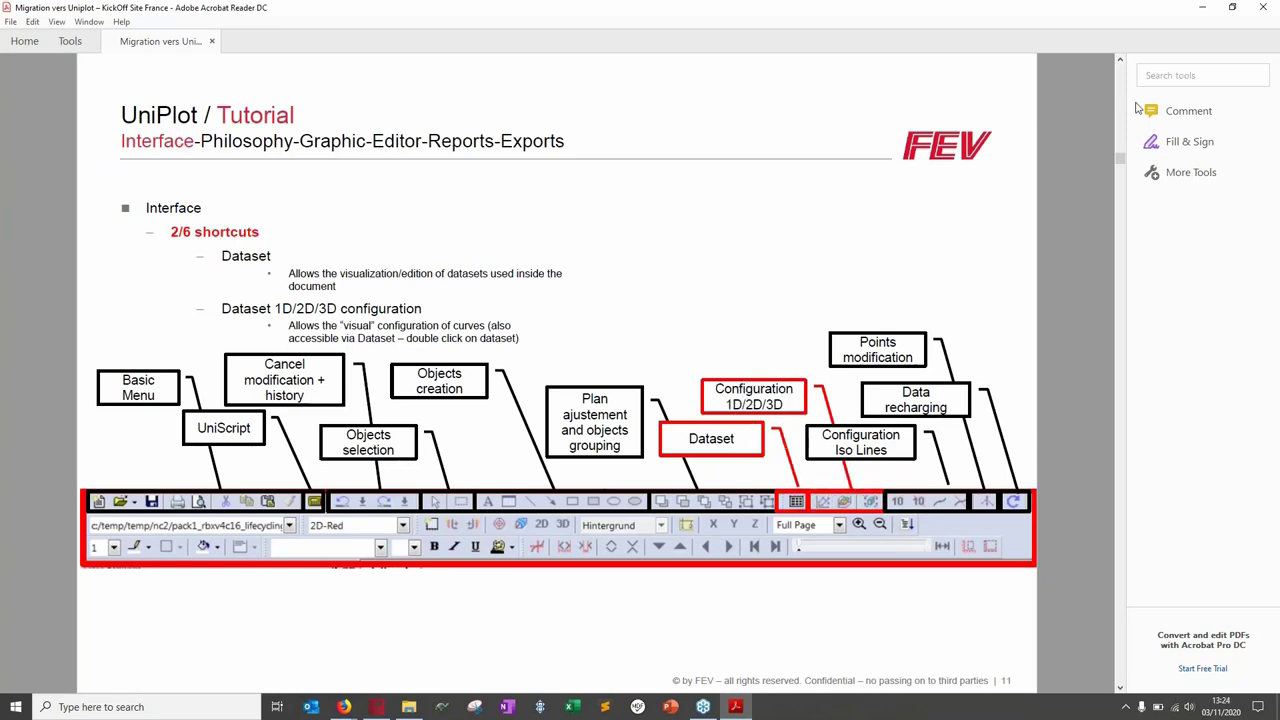
left_click(1202, 7)
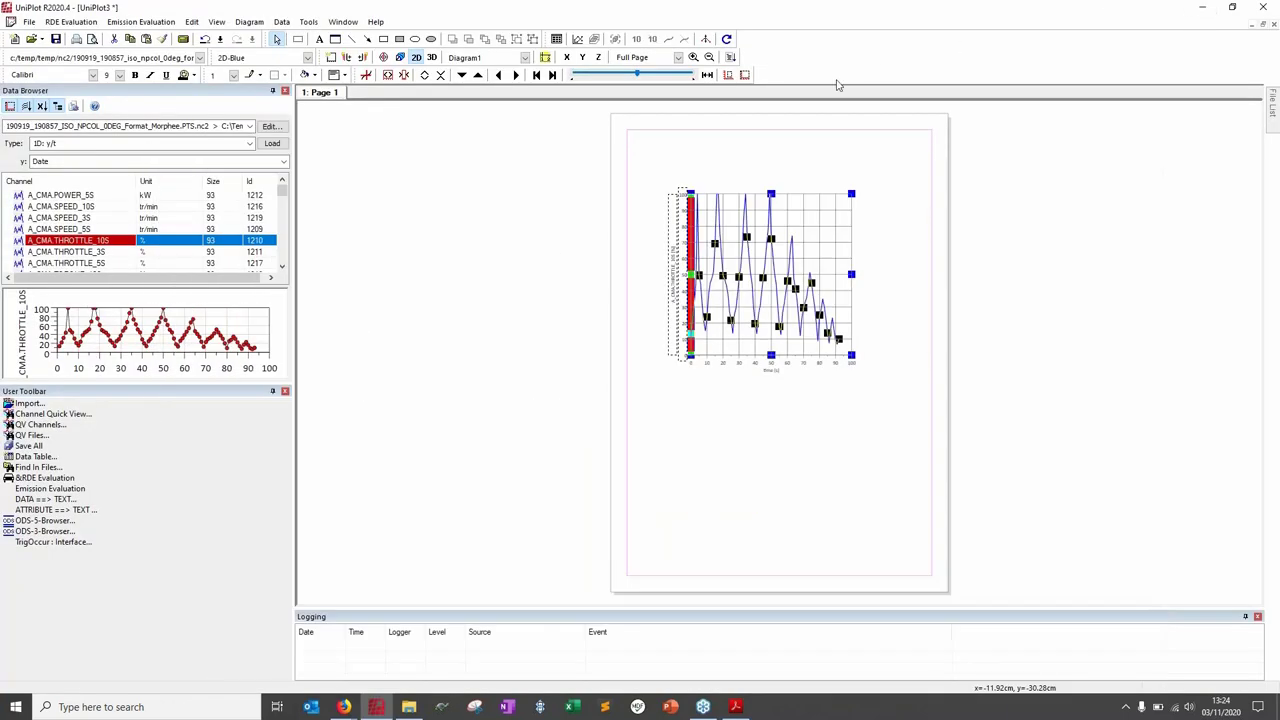
Step: Change the A_CMA.THROTTLE_10S curve to a dotted red line in the 1D and 2D dataset configuration and deselect the diagram
left_click(782, 172)
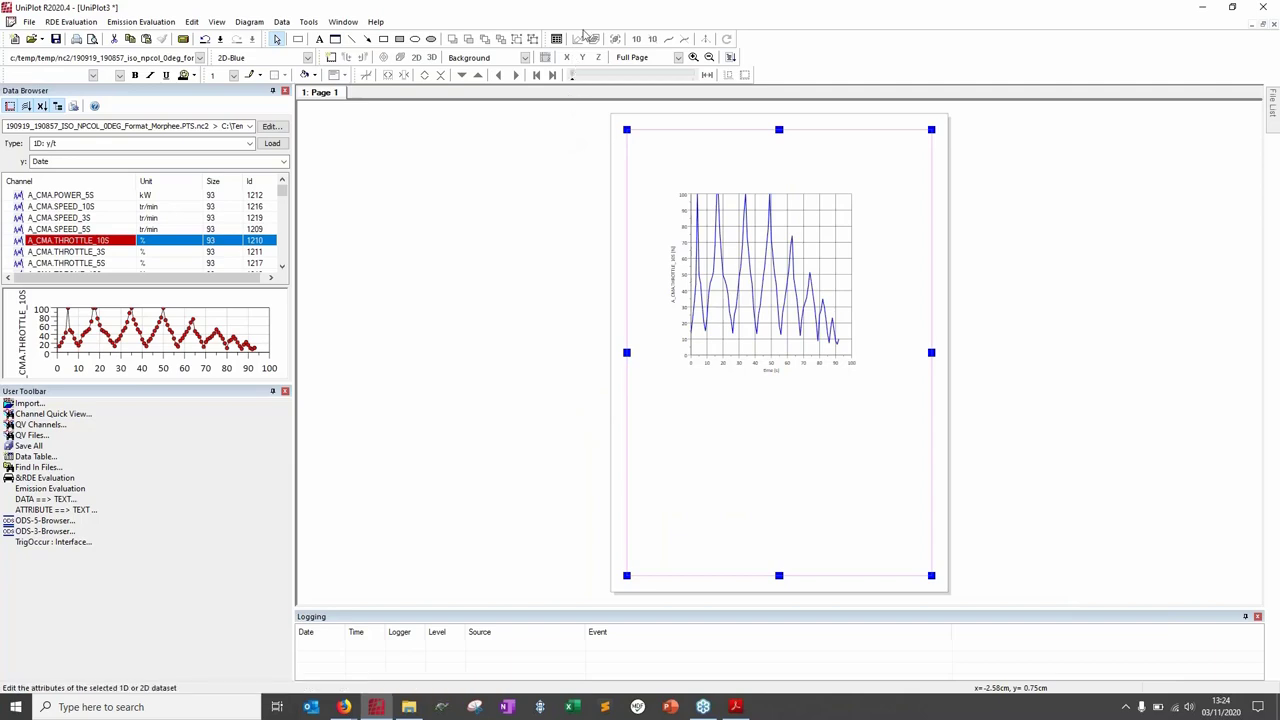
left_click(723, 220)
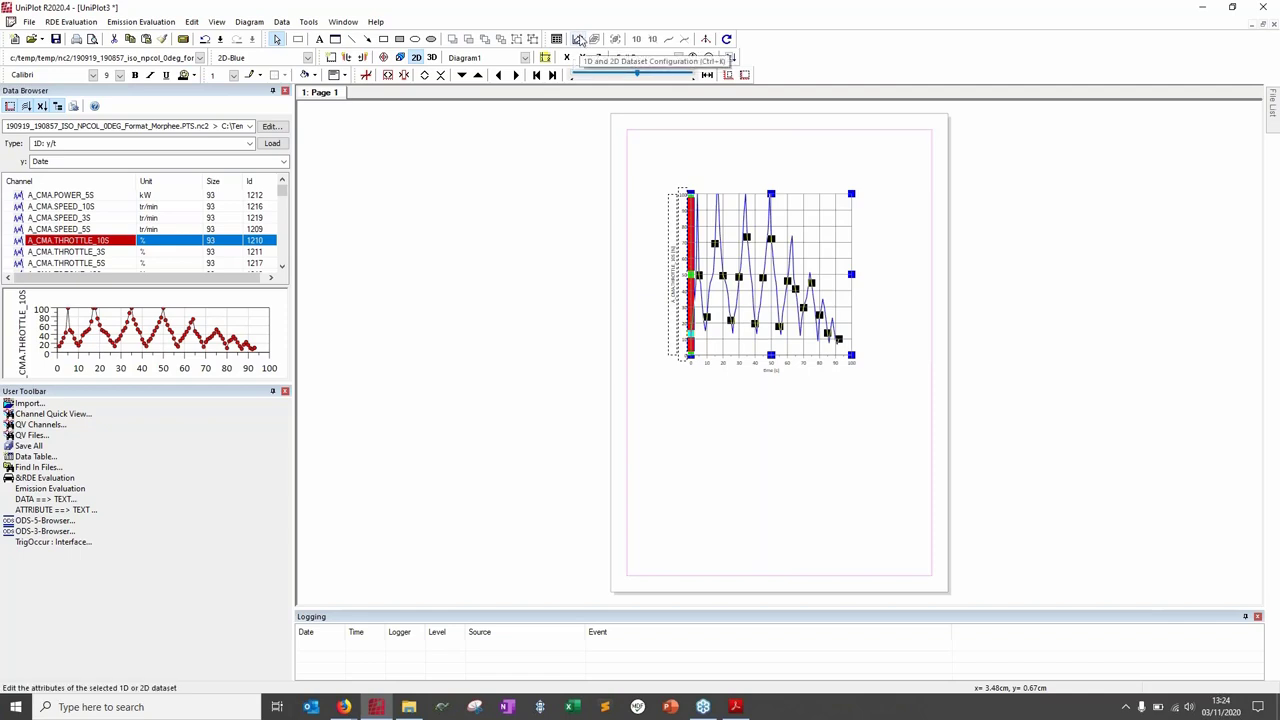
left_click(580, 40)
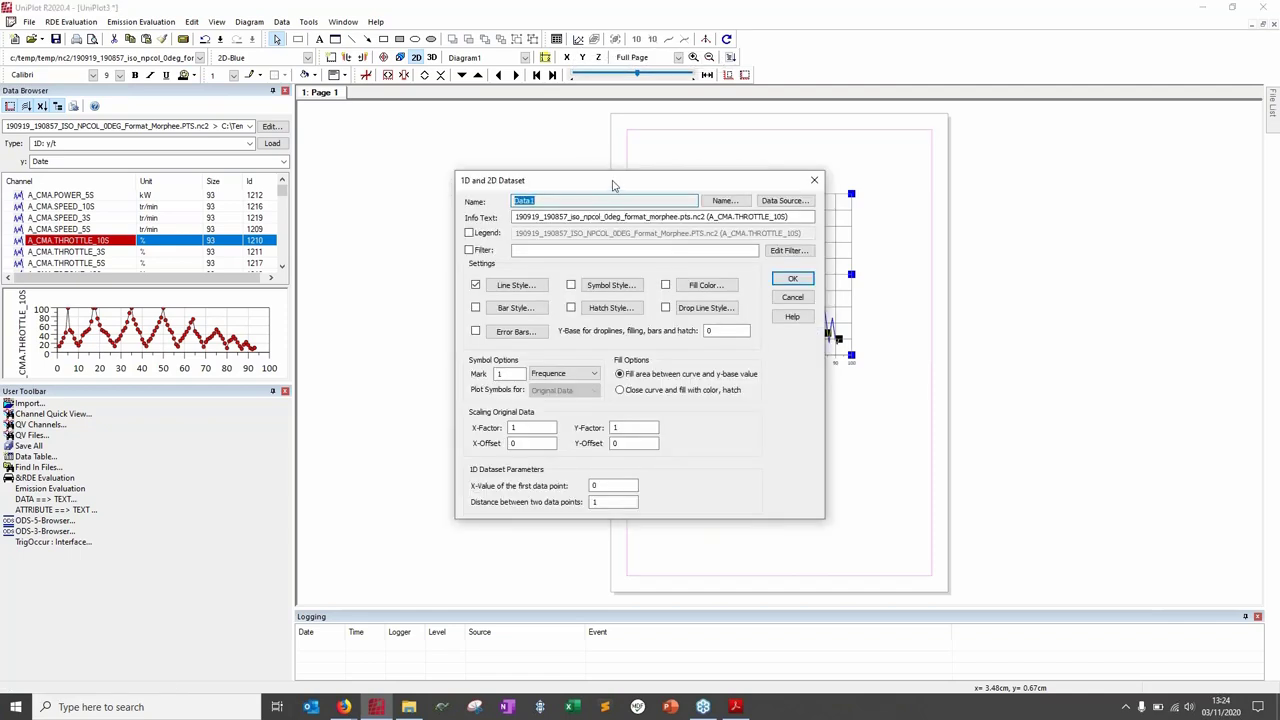
left_click_drag(614, 184, 421, 172)
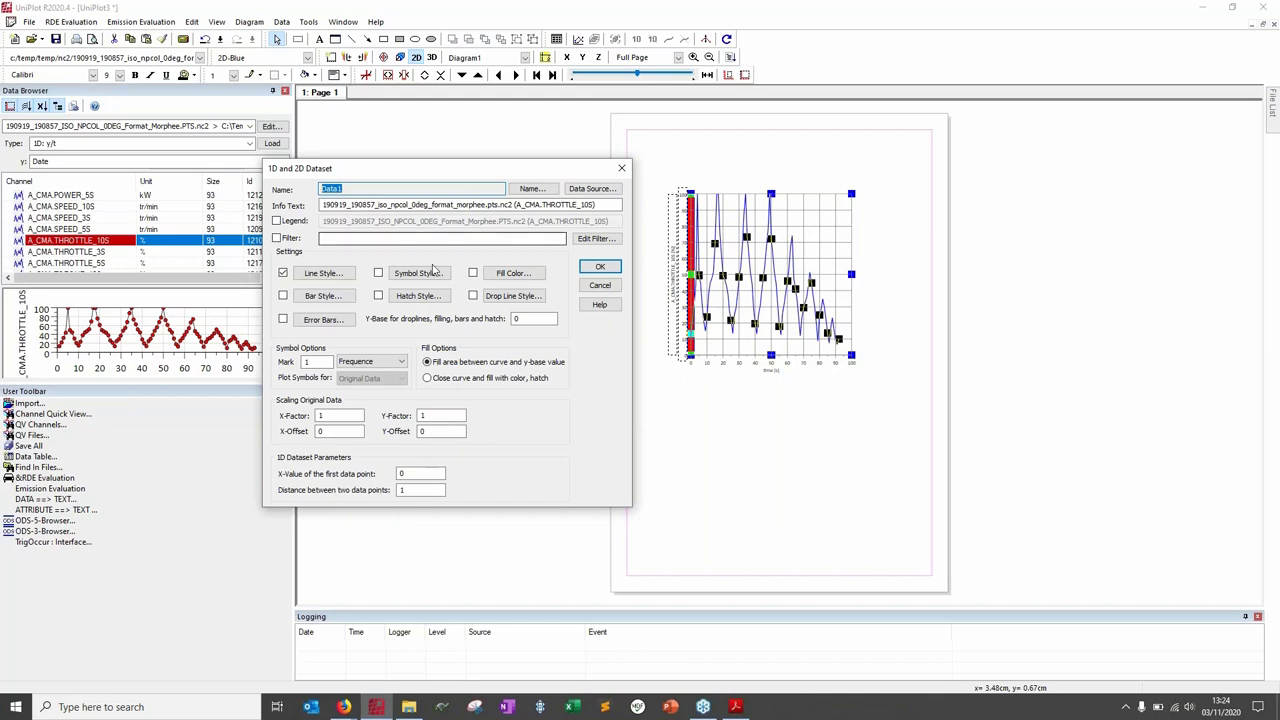
left_click(326, 273)
left_click(461, 297)
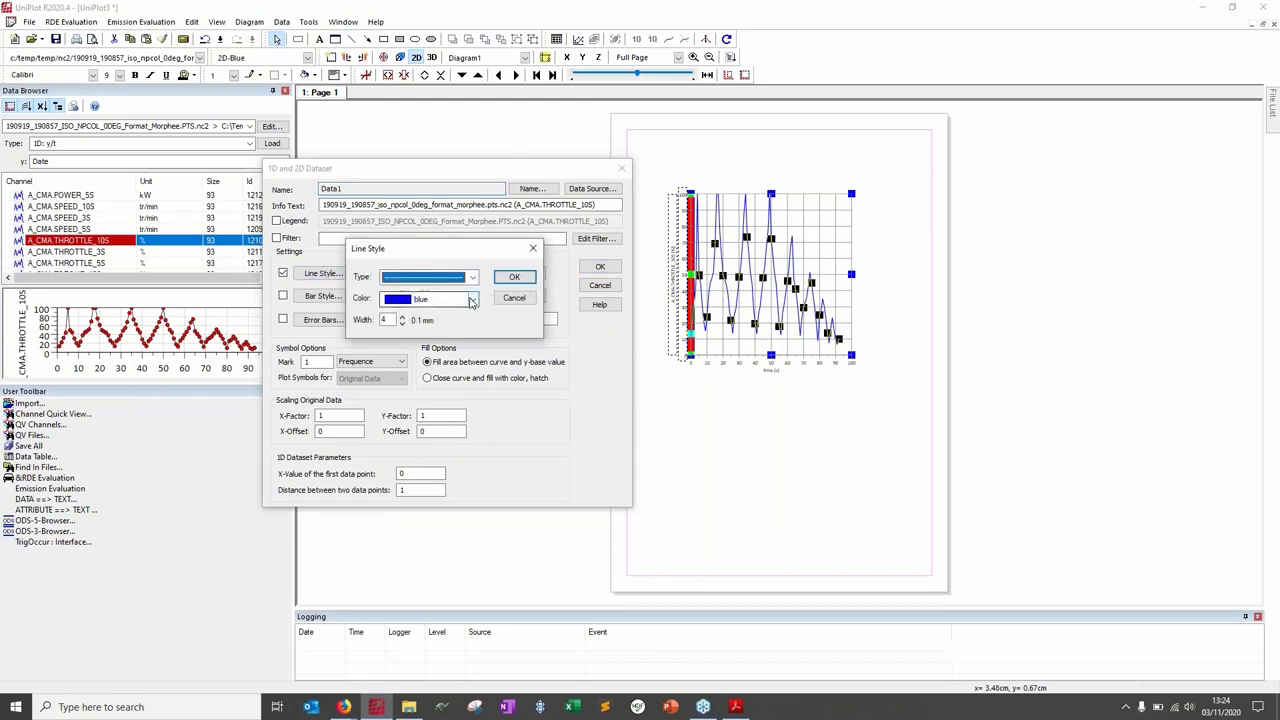
left_click(416, 592)
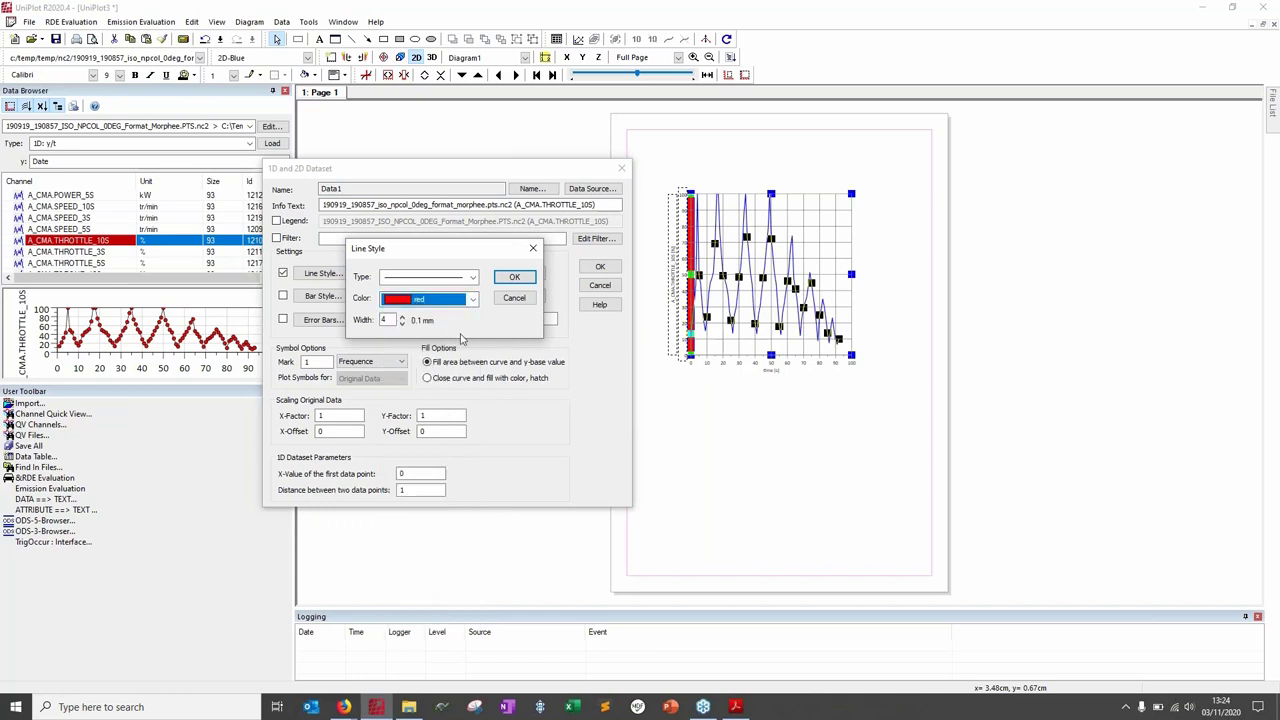
left_click(472, 277)
left_click(466, 313)
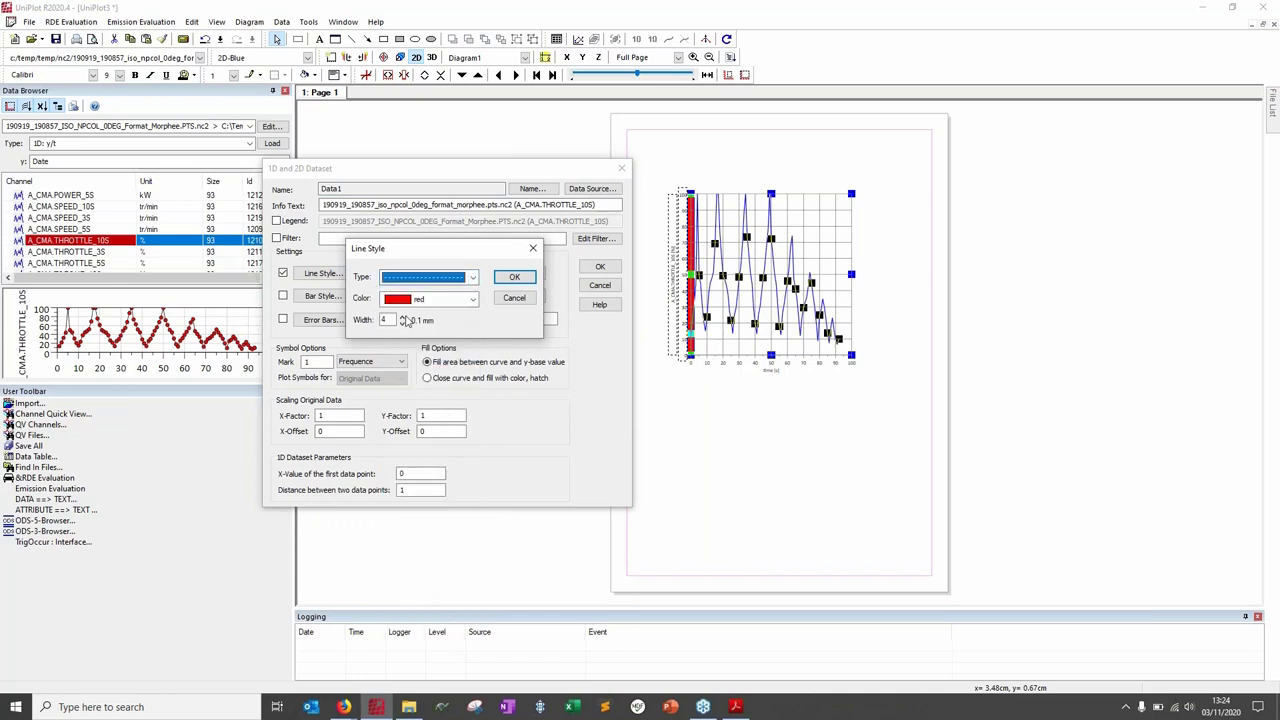
left_click(505, 280)
left_click(600, 267)
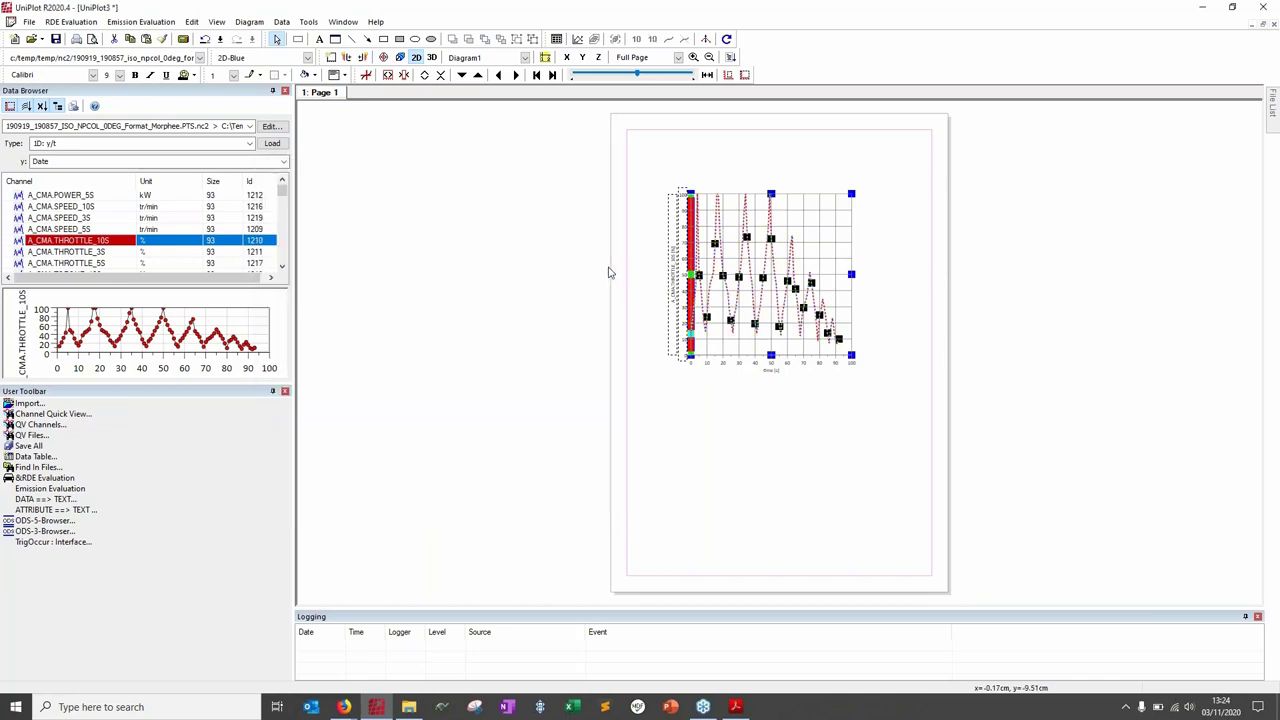
left_click(736, 419)
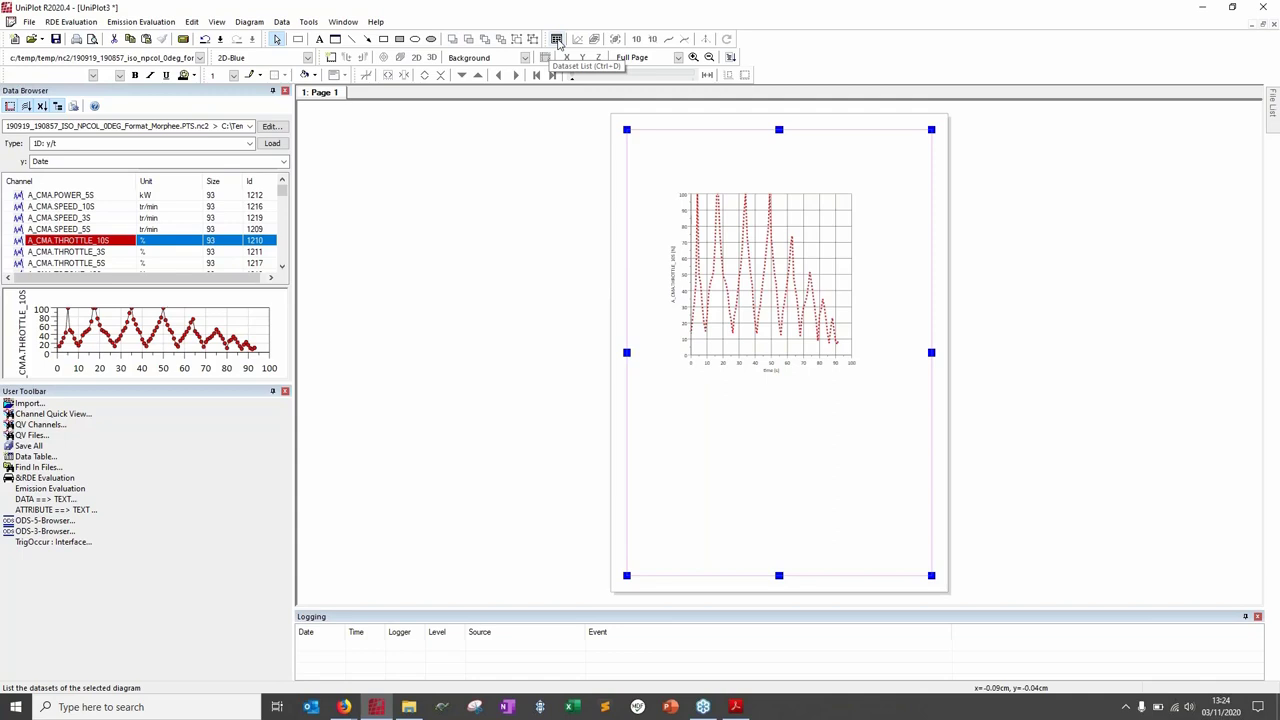
Step: Set the Data Browser type to 3D: x/y/z with REGIME as the x channel and COUPLE as the y channel
left_click(729, 297)
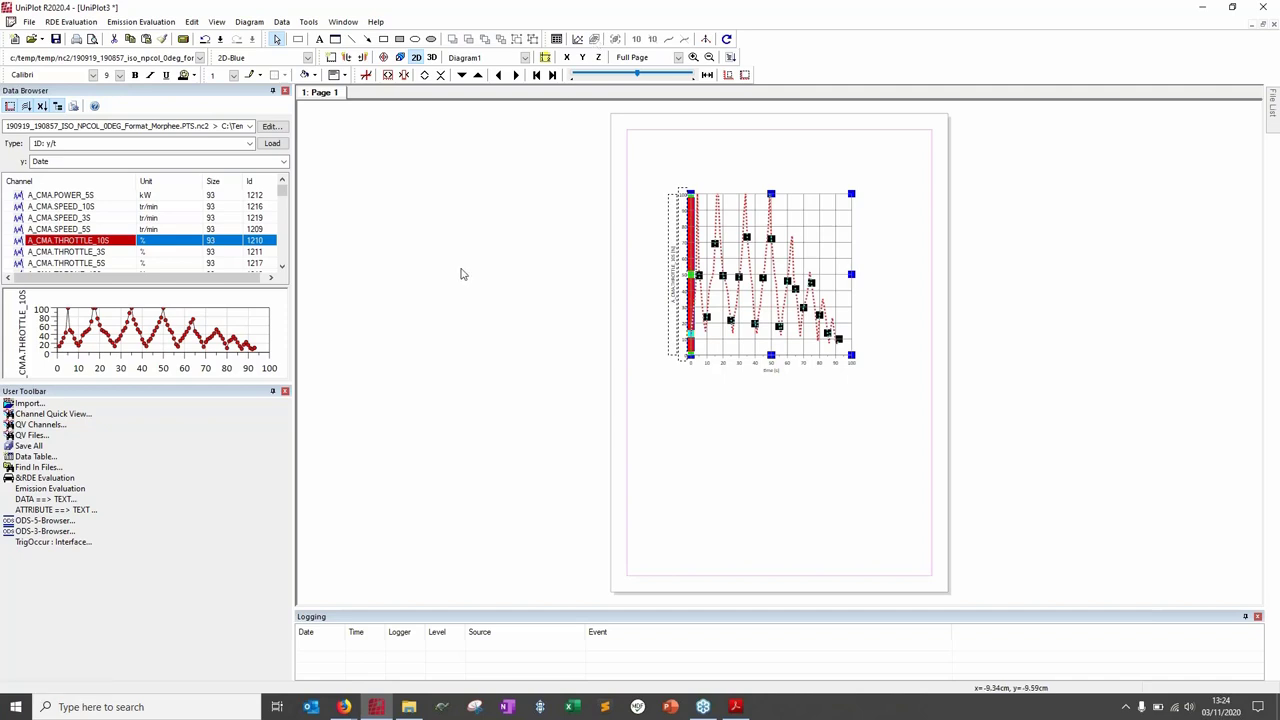
left_click(248, 144)
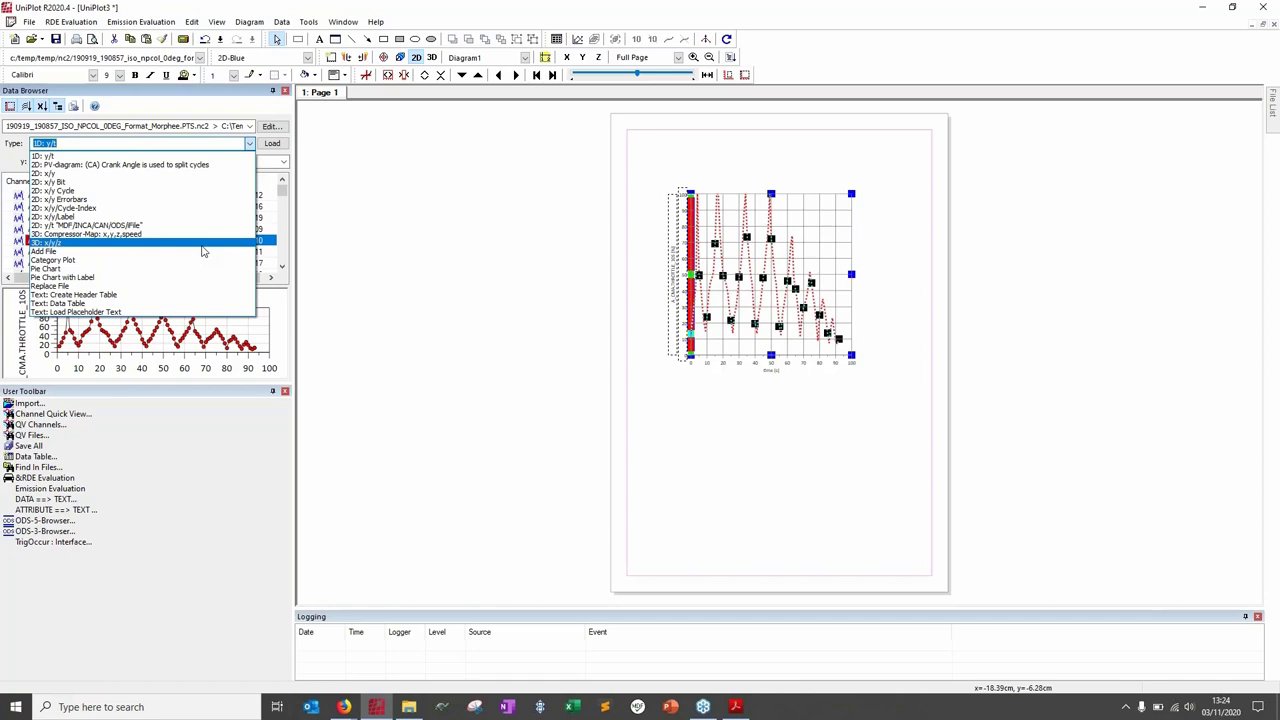
left_click(85, 243)
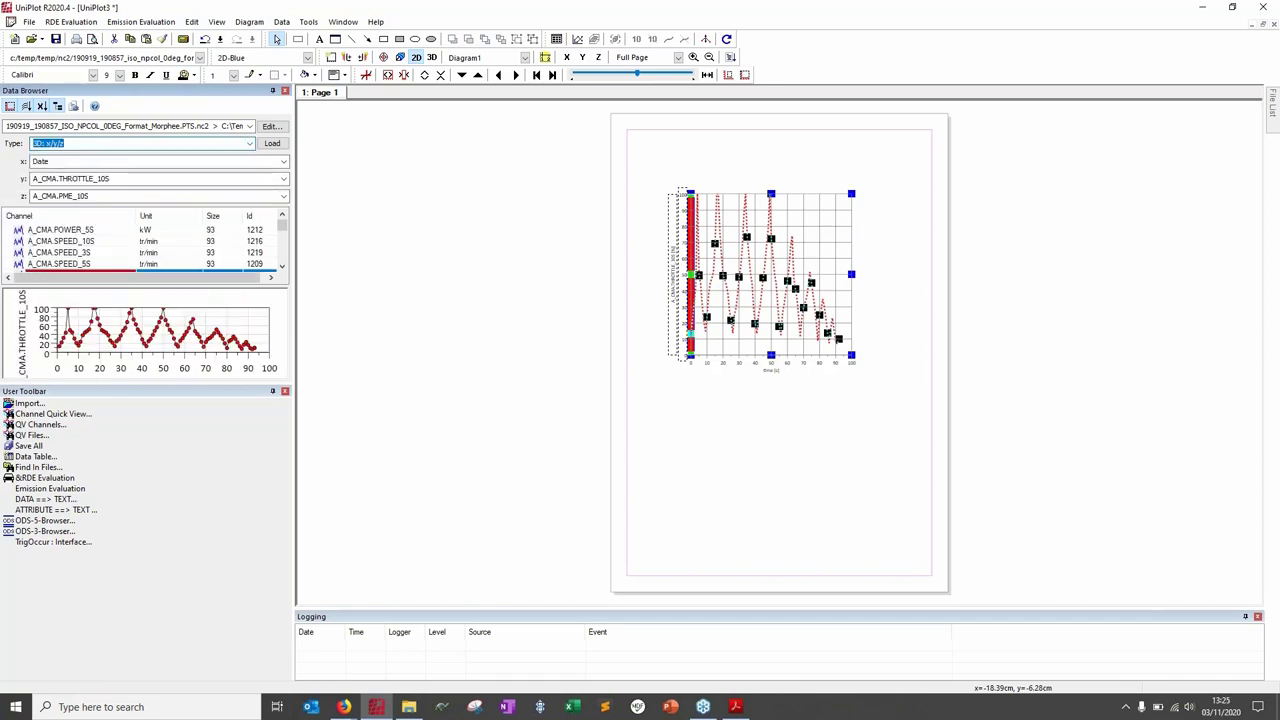
key("Tab")
type("RE")
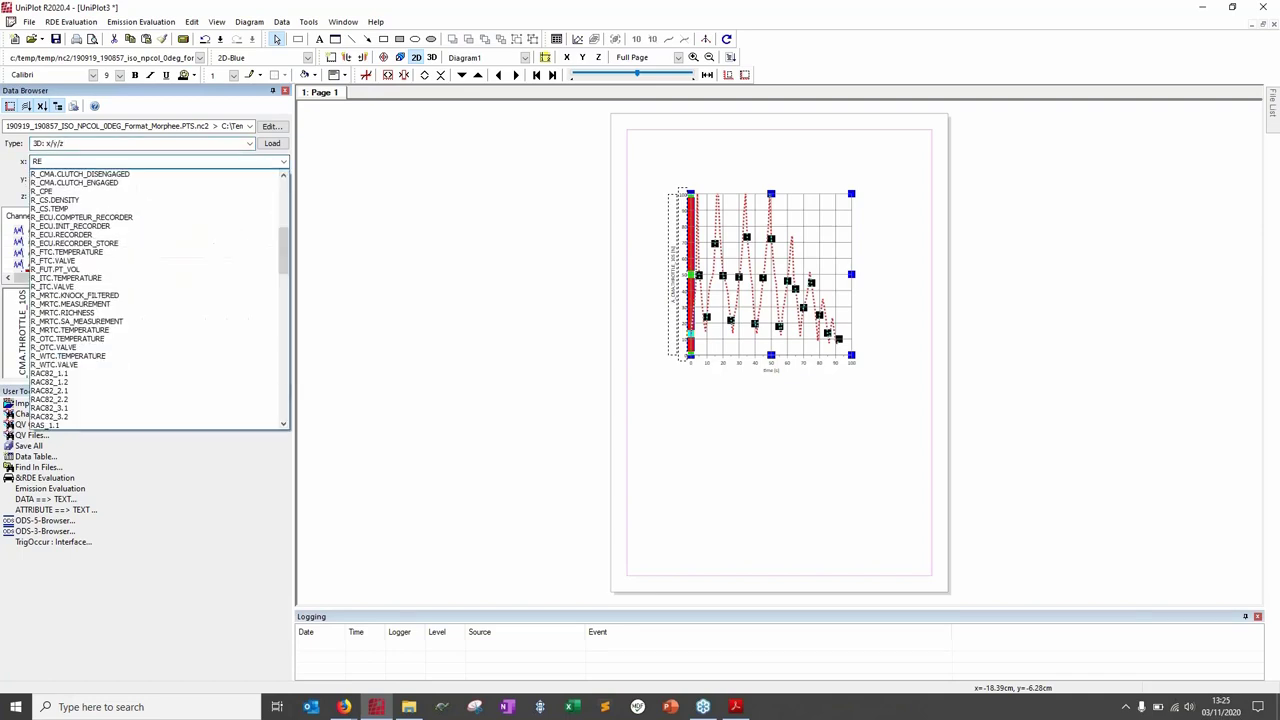
type("GIME")
key("Return")
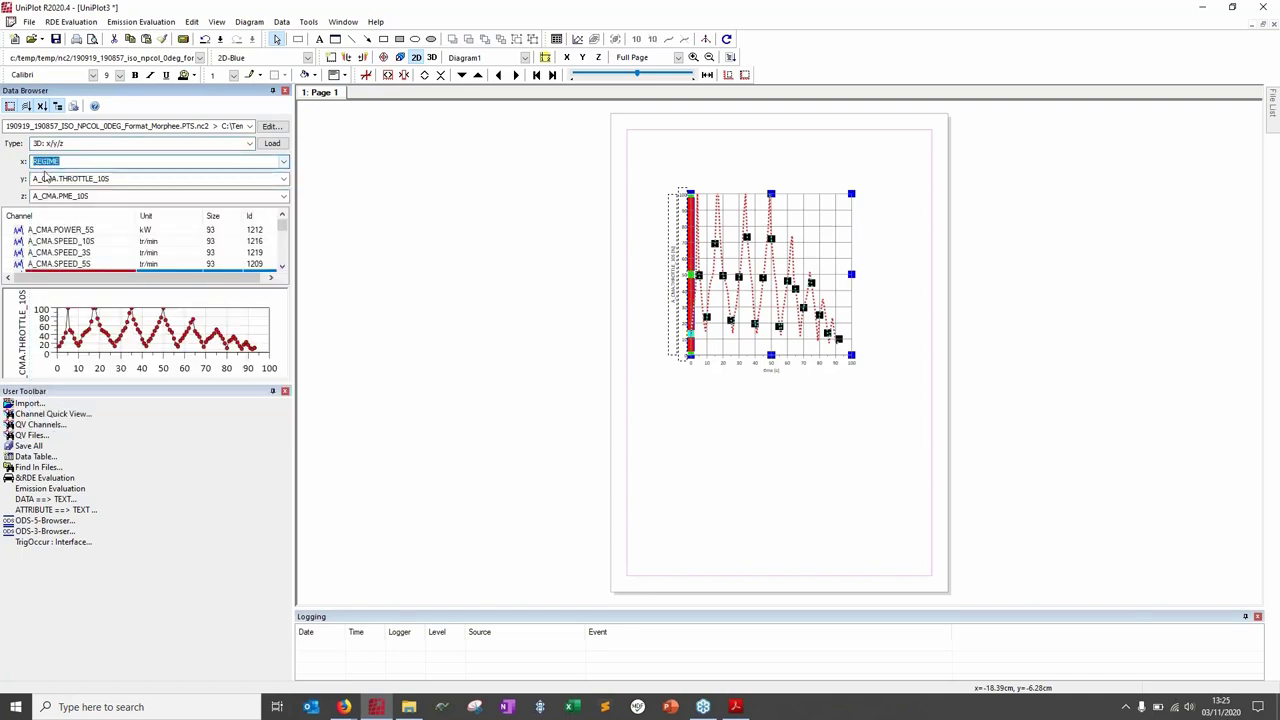
key("Tab")
type("COUPLE")
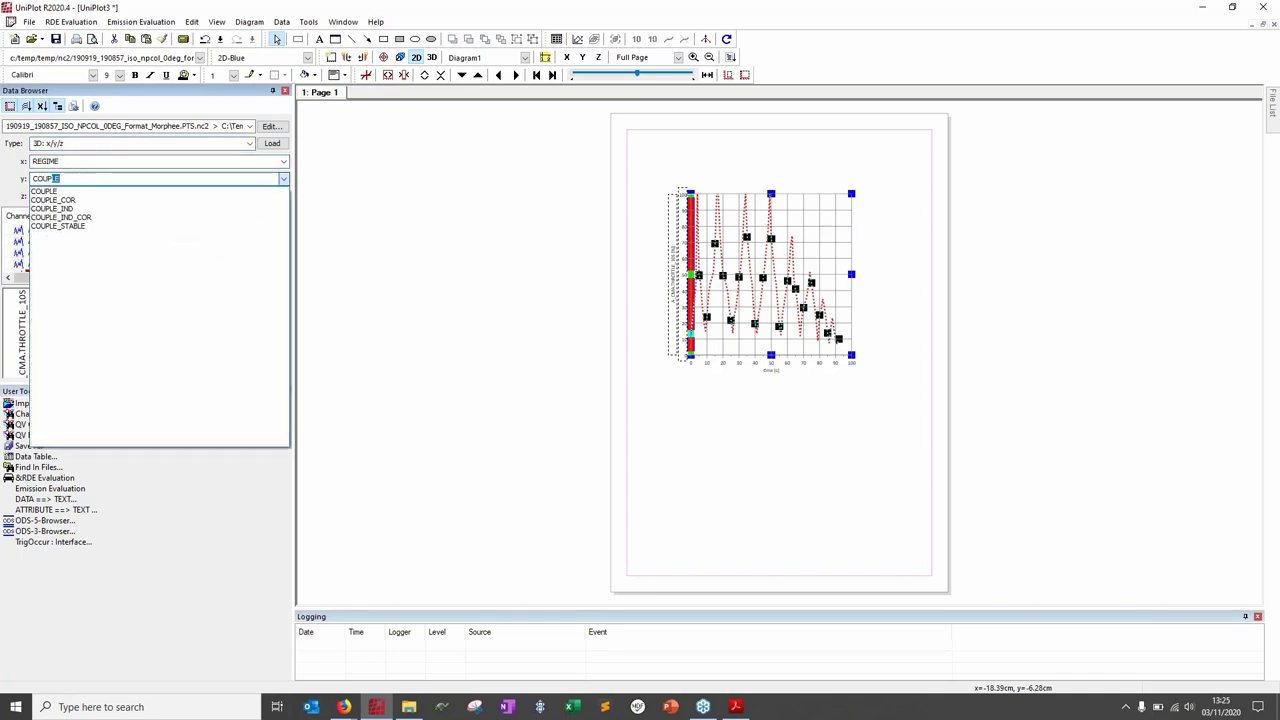
key("Return")
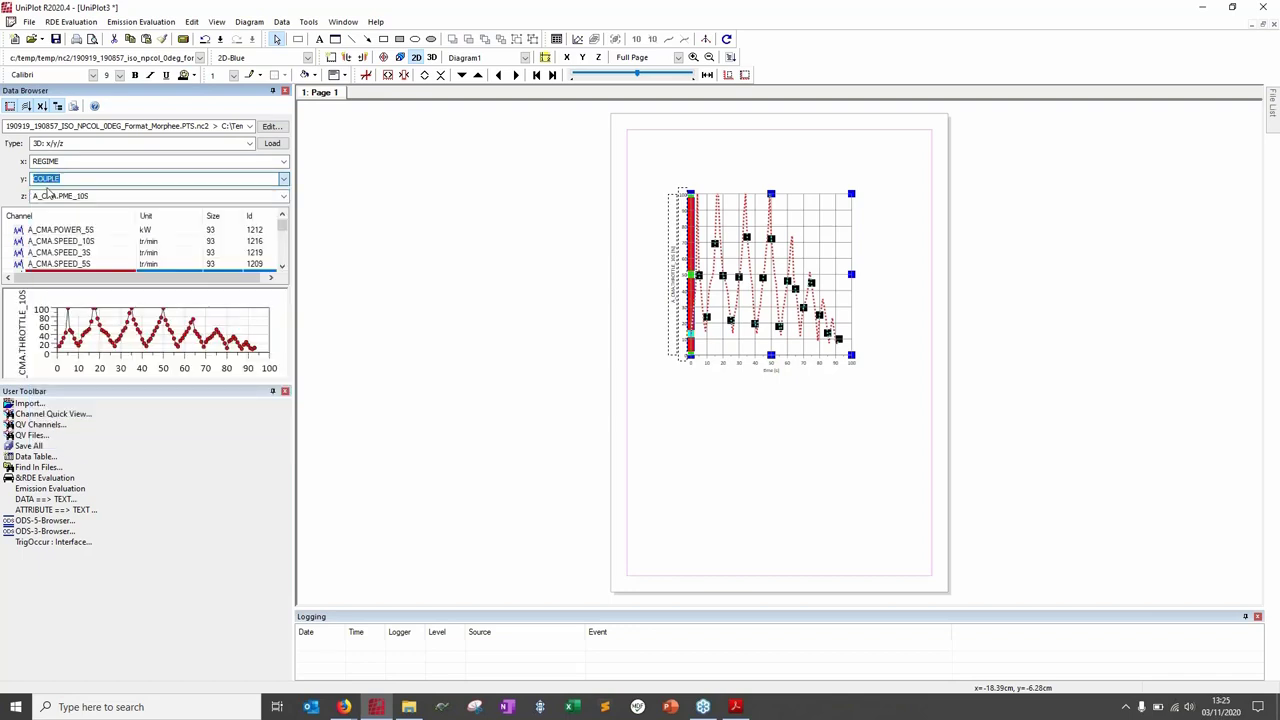
Step: Browse the temperature channels and choose TCARETOPPEHP as the z channel
key("Tab")
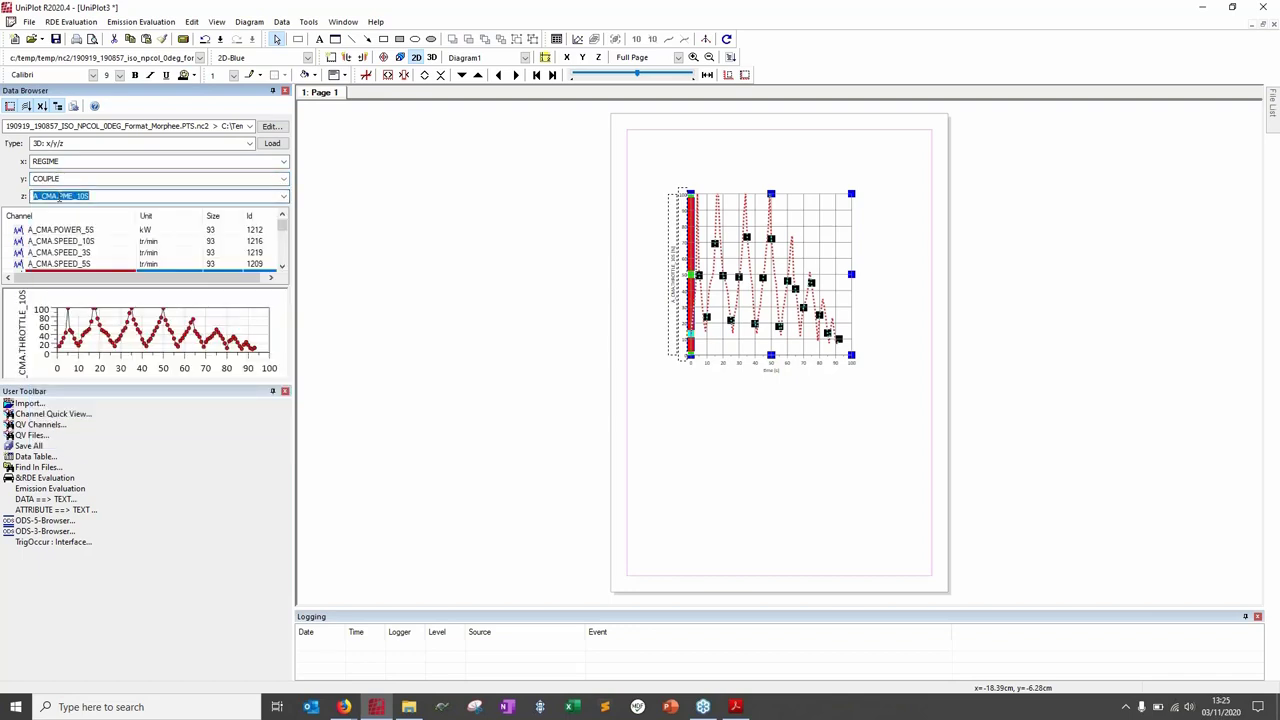
type("TEMP")
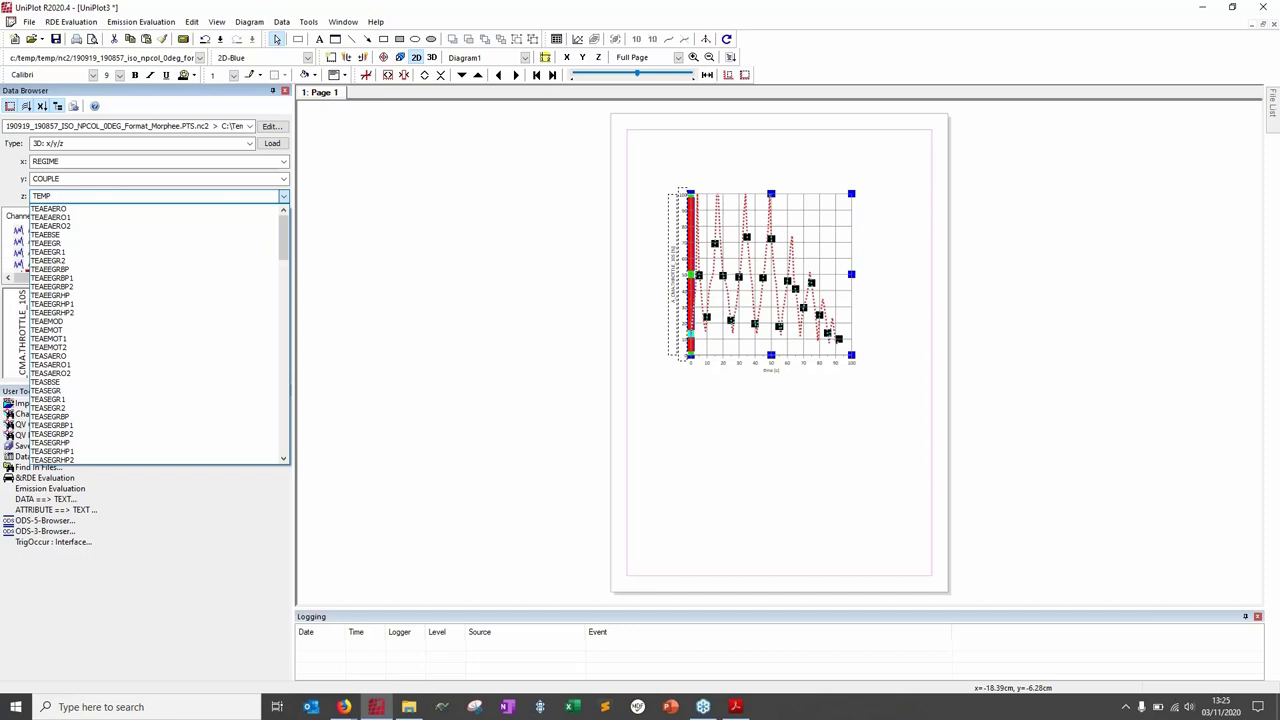
left_click(50, 270)
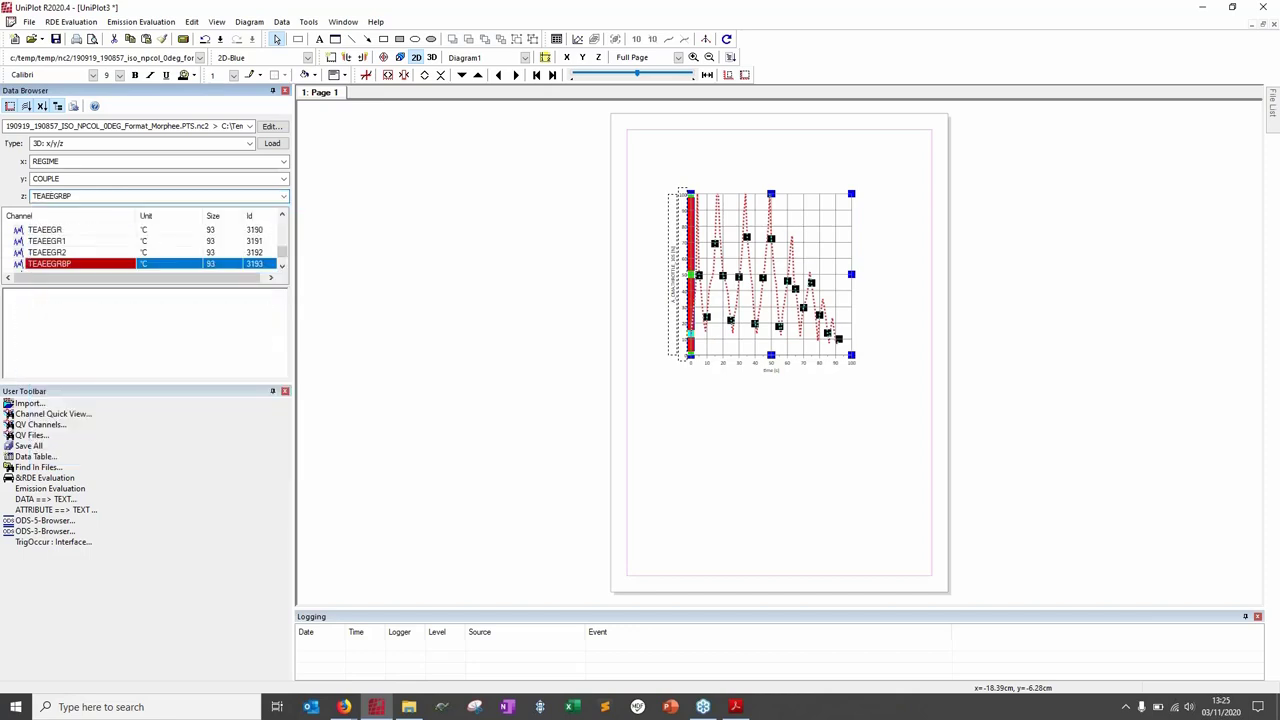
left_click(282, 266)
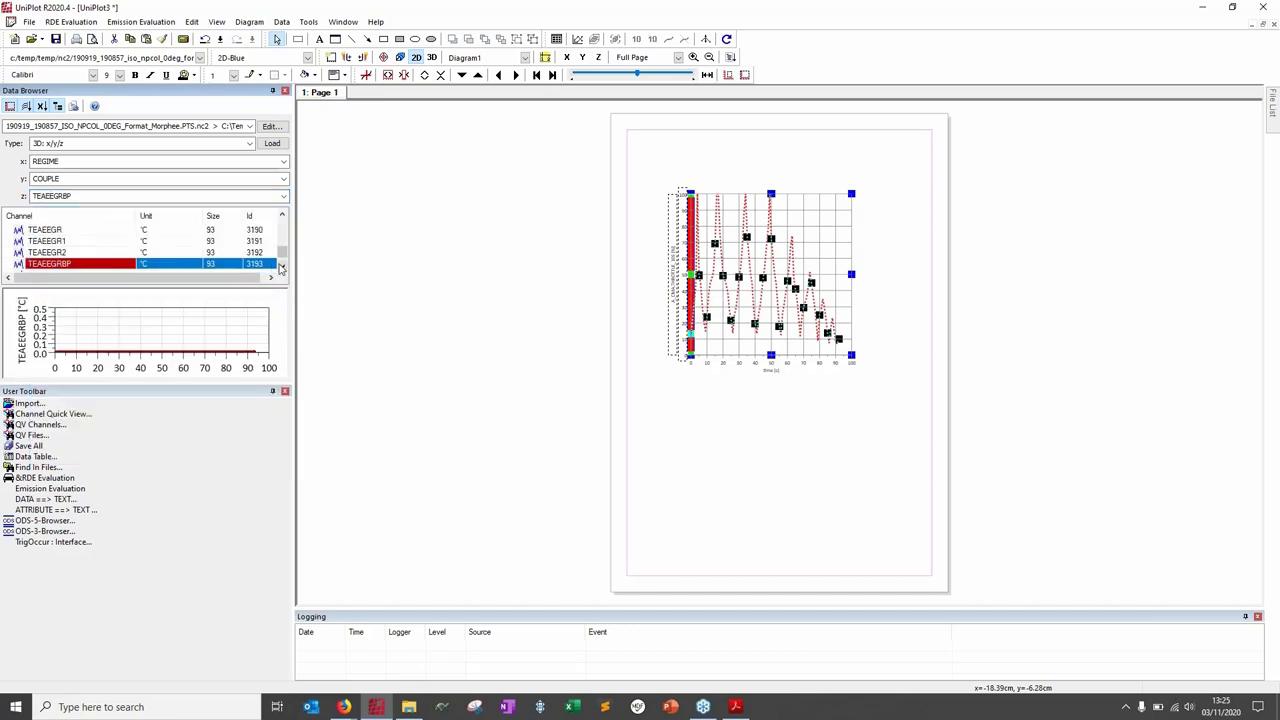
left_click(150, 265)
key("Up")
key("Up")
key("Up")
key("Up")
key("Up")
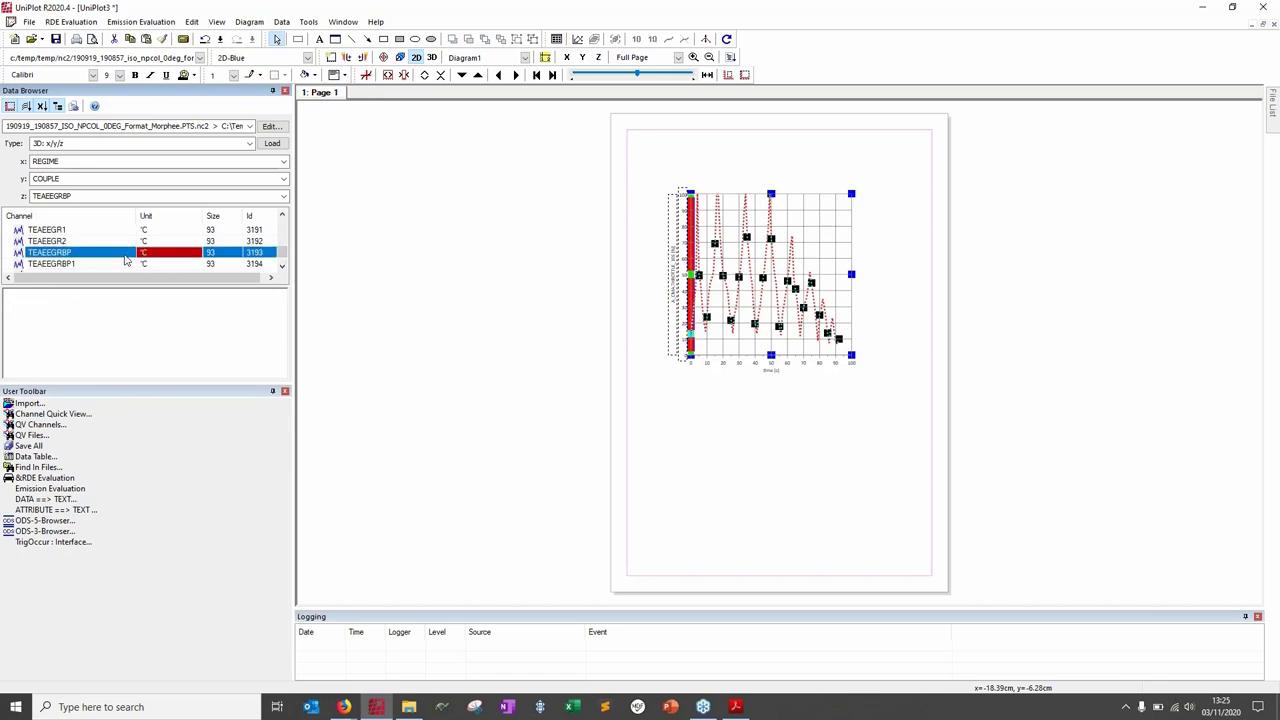
key("Up")
key("Up")
key("Up")
key("Up")
key("Up")
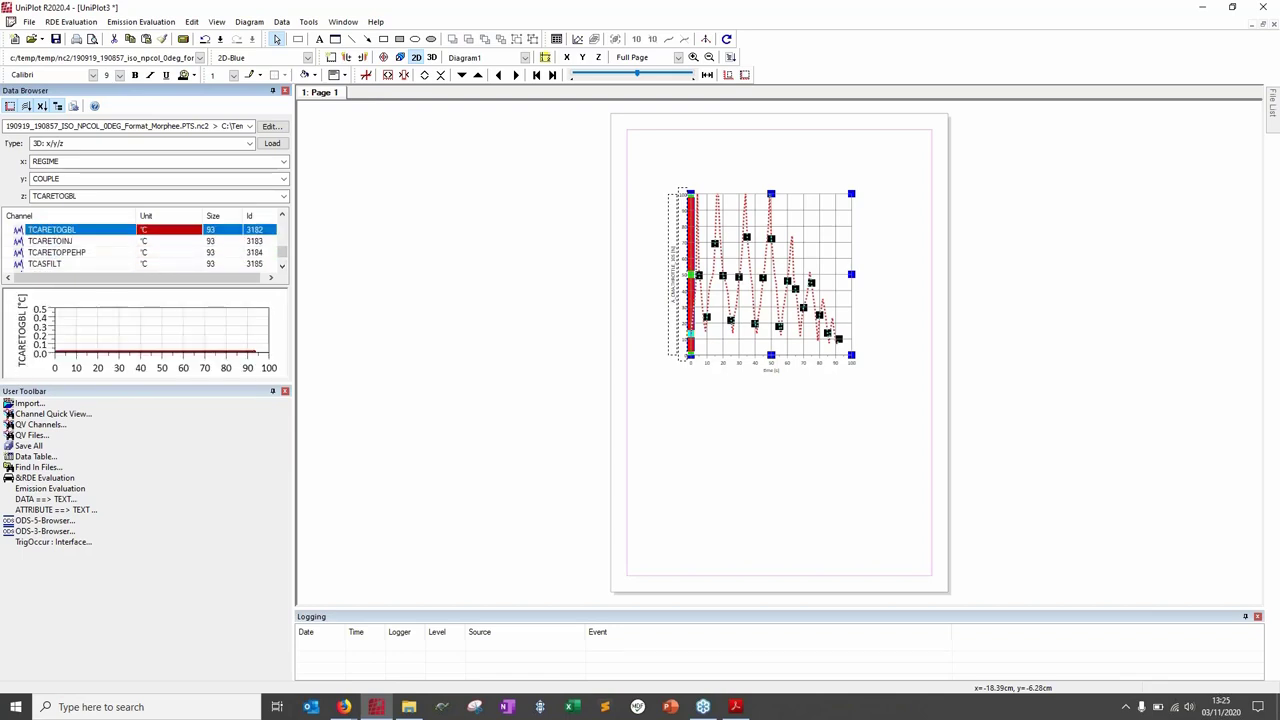
key("Down")
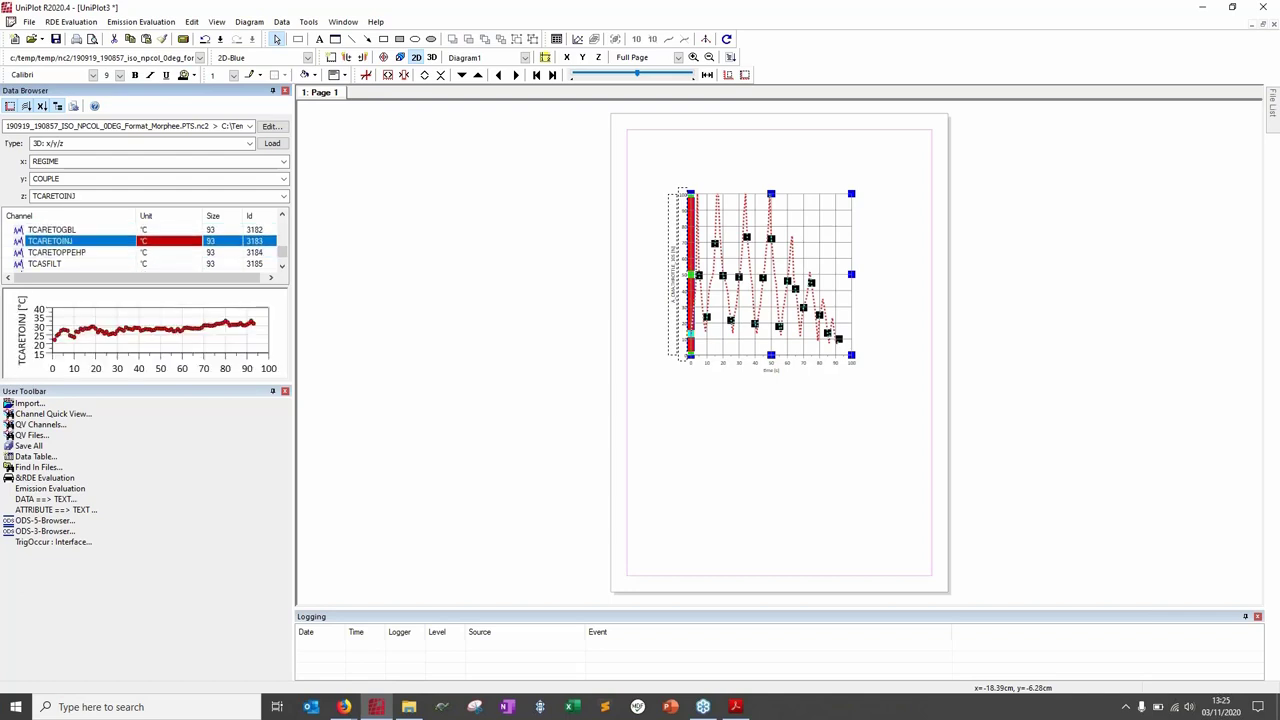
key("Down")
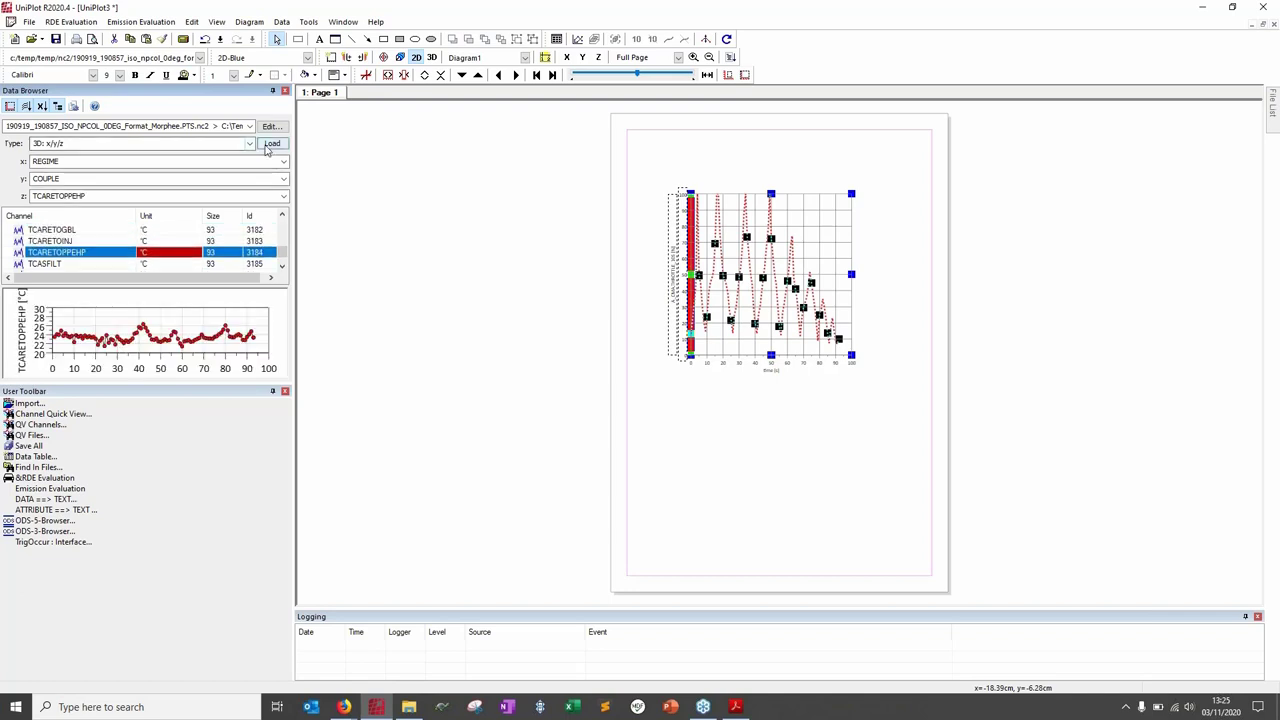
Step: Load the REGIME, COUPLE and TCARETOPPEHP data as a separate map diagram and place it below the throttle diagram
left_click(270, 144)
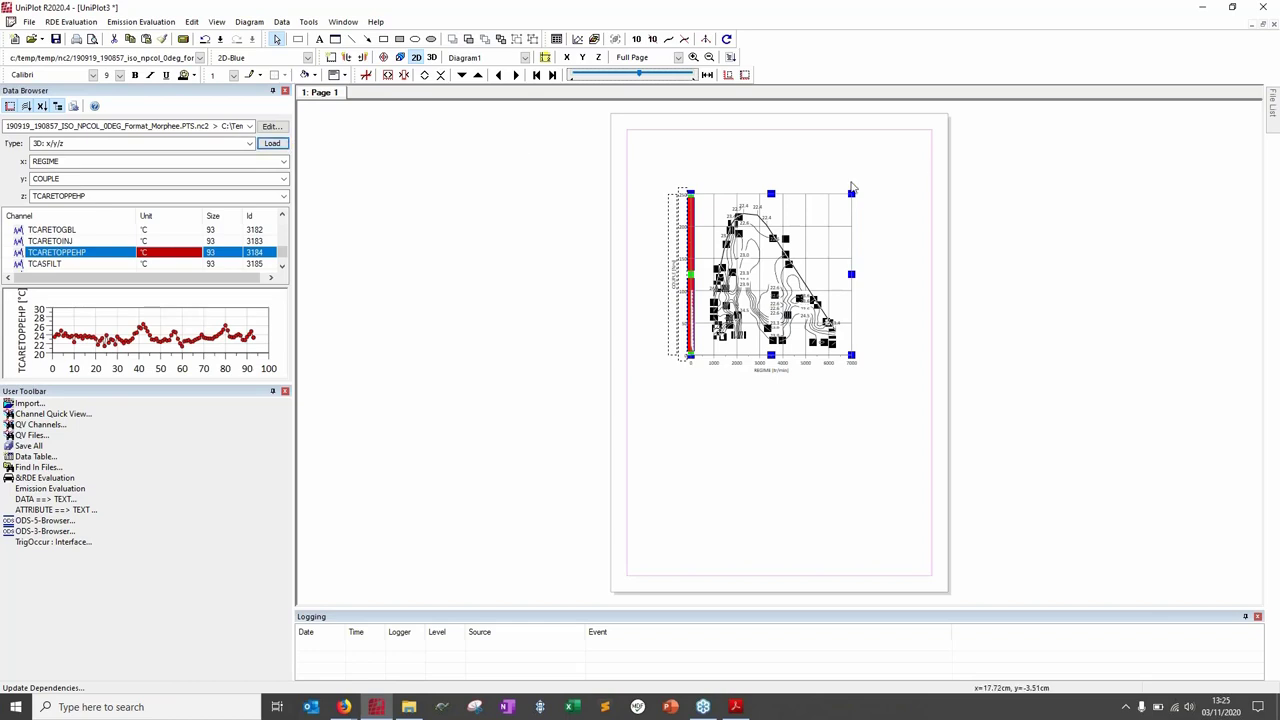
left_click(778, 482)
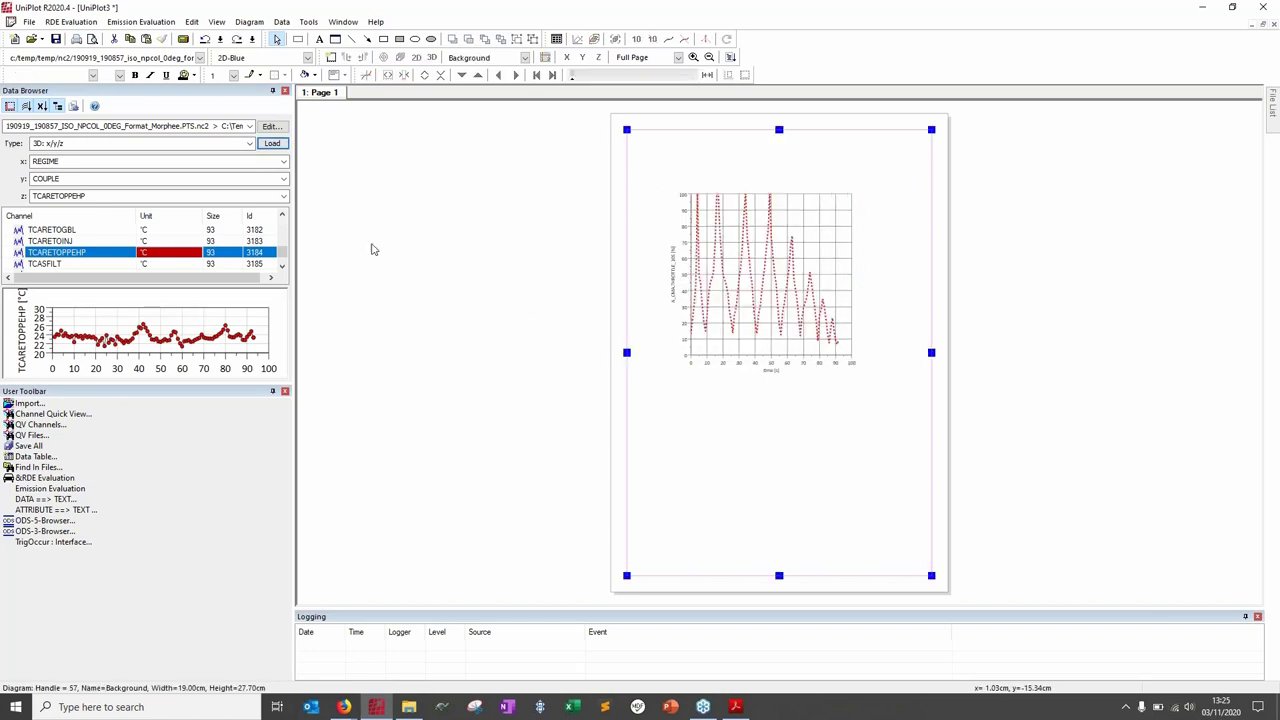
left_click(272, 144)
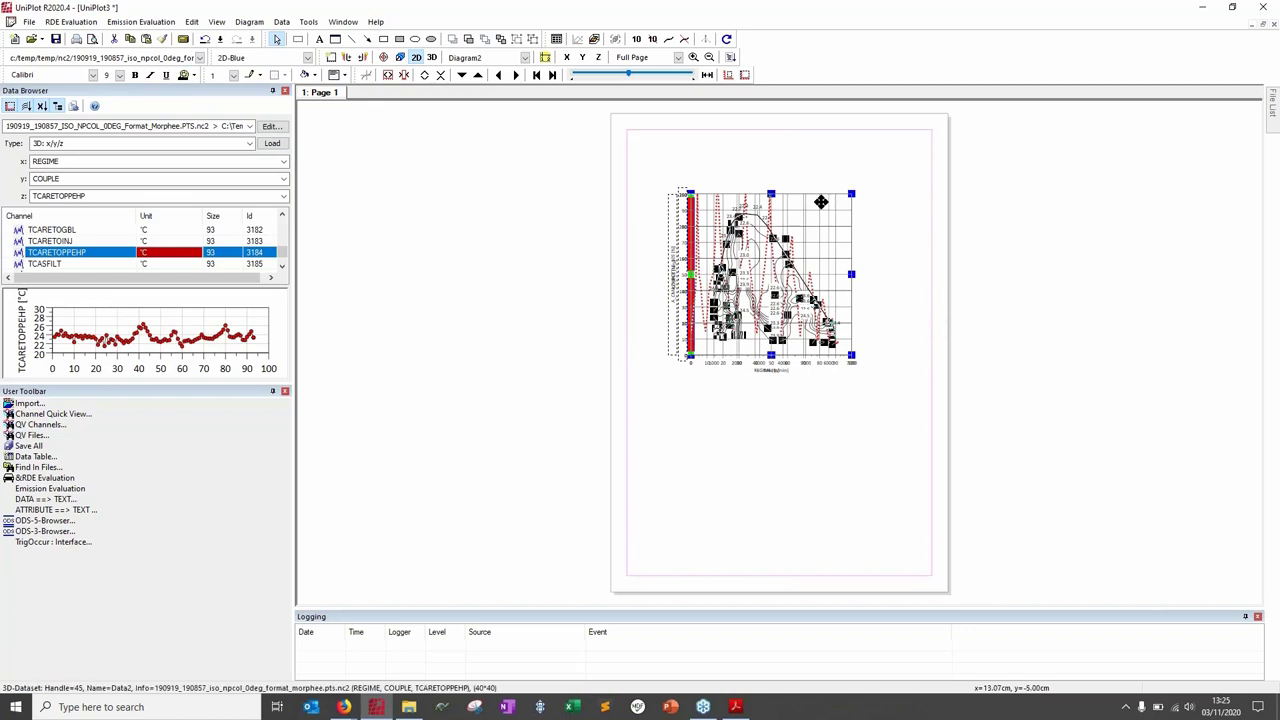
left_click(757, 181)
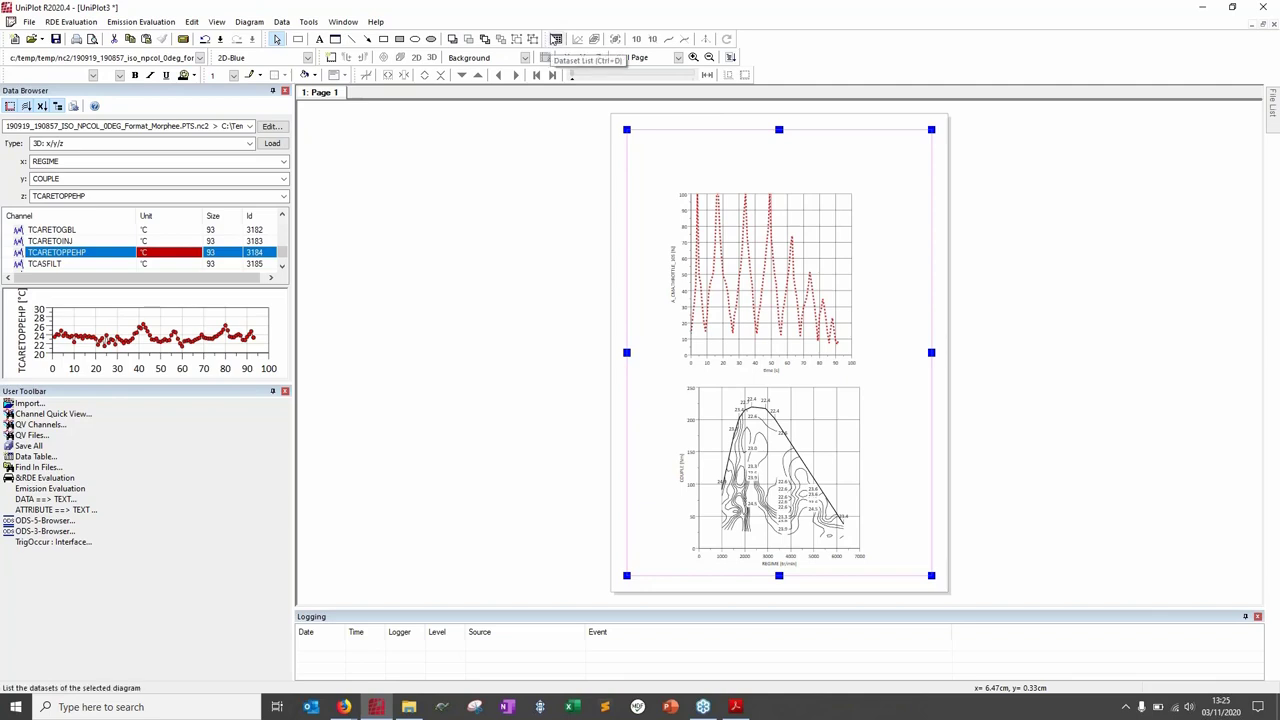
Step: Review both diagrams' datasets in the Dataset List, comparing the Active Page and Active Diagram scopes
left_click(555, 38)
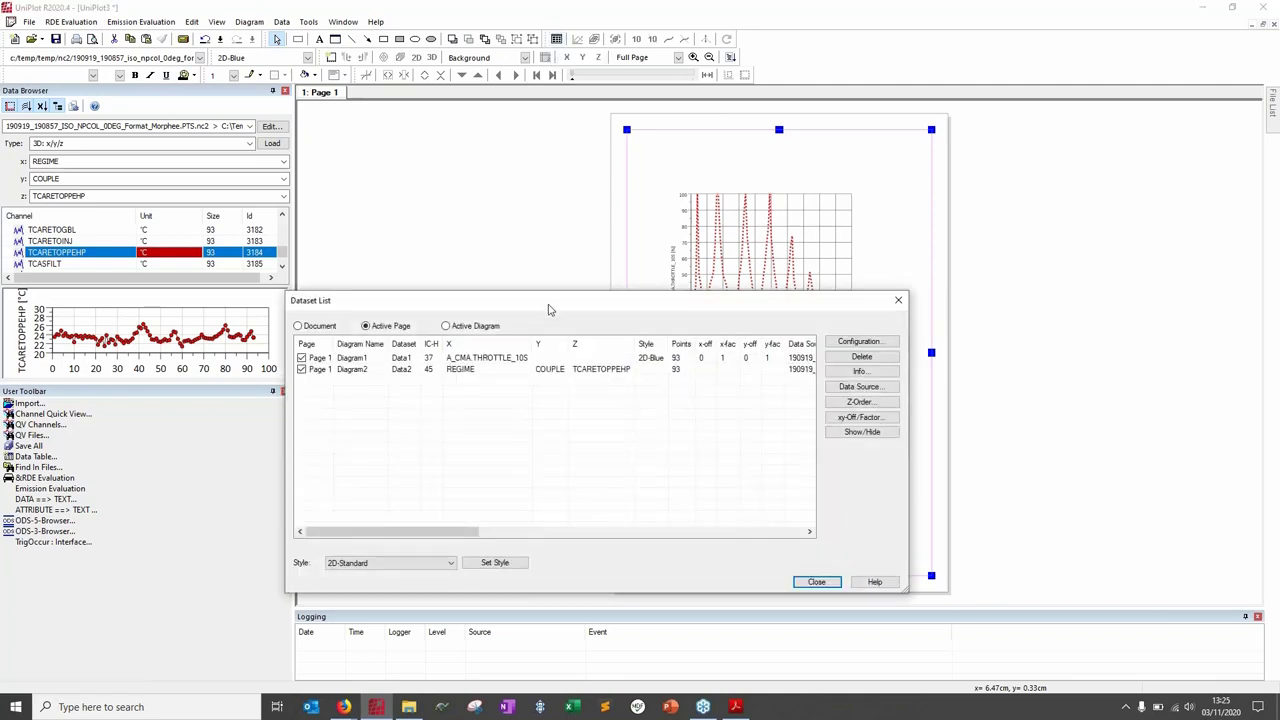
left_click_drag(548, 310, 354, 172)
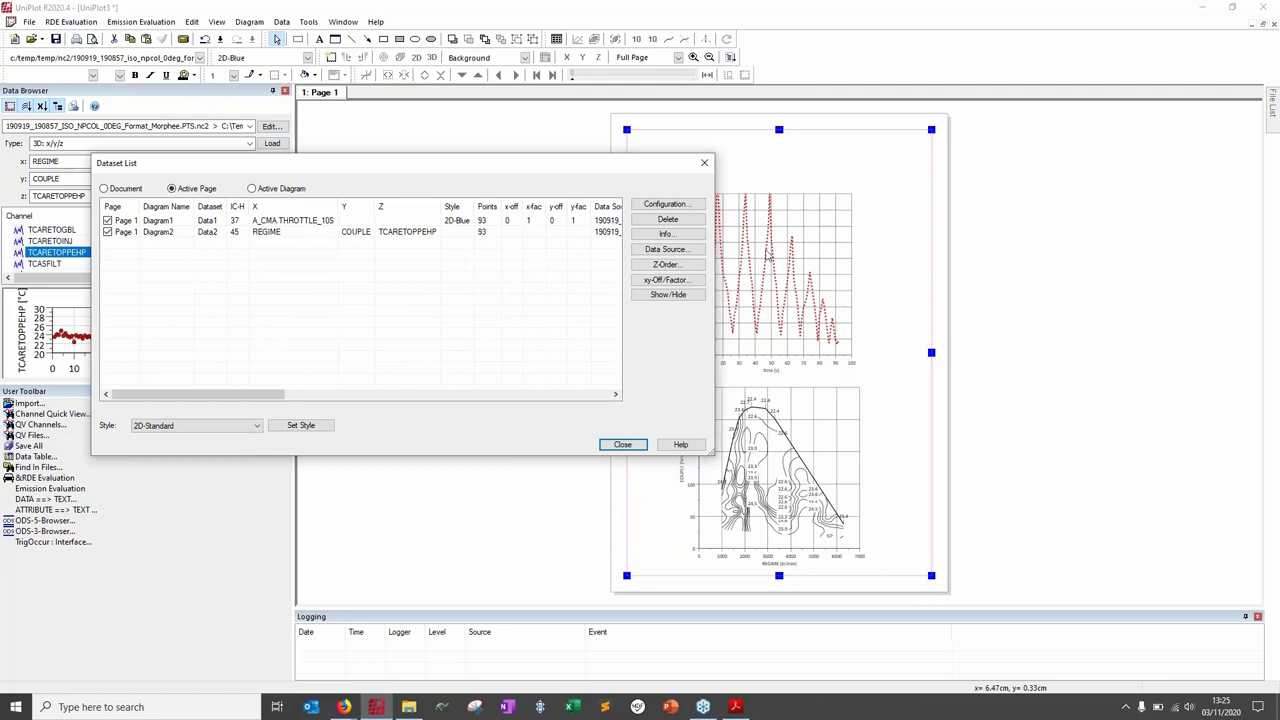
left_click(155, 221)
left_click(157, 233)
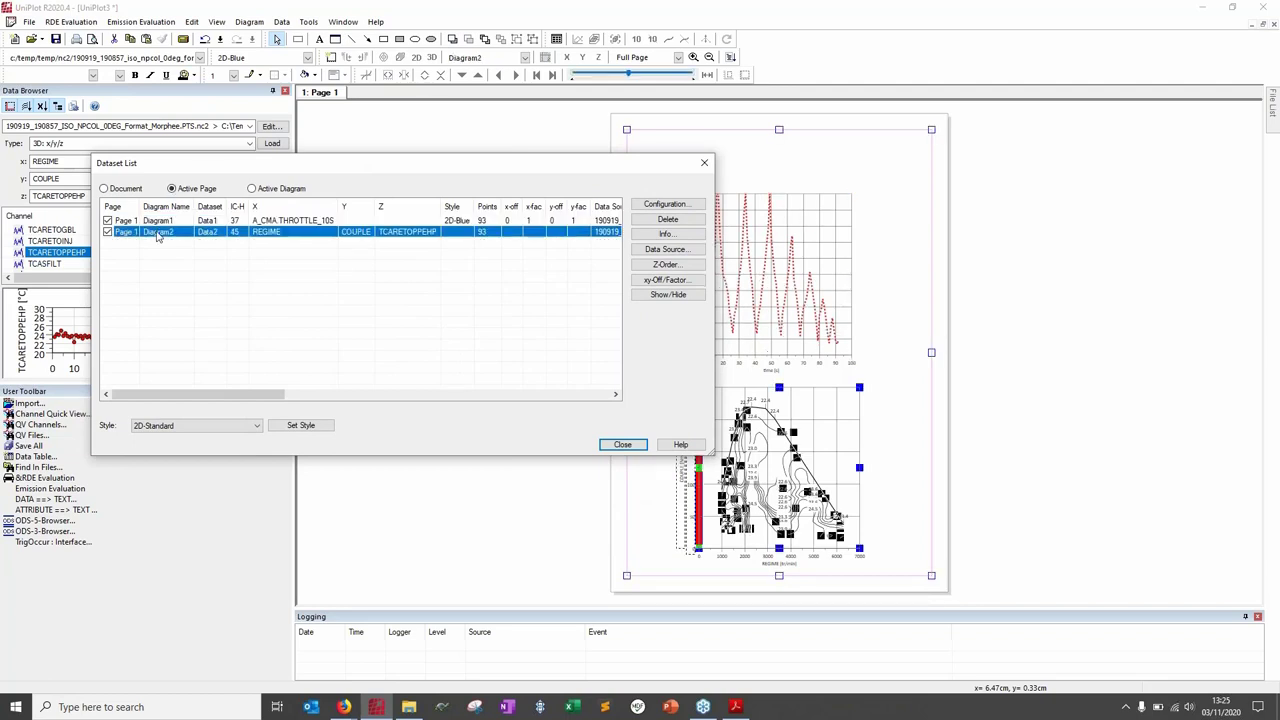
left_click(252, 189)
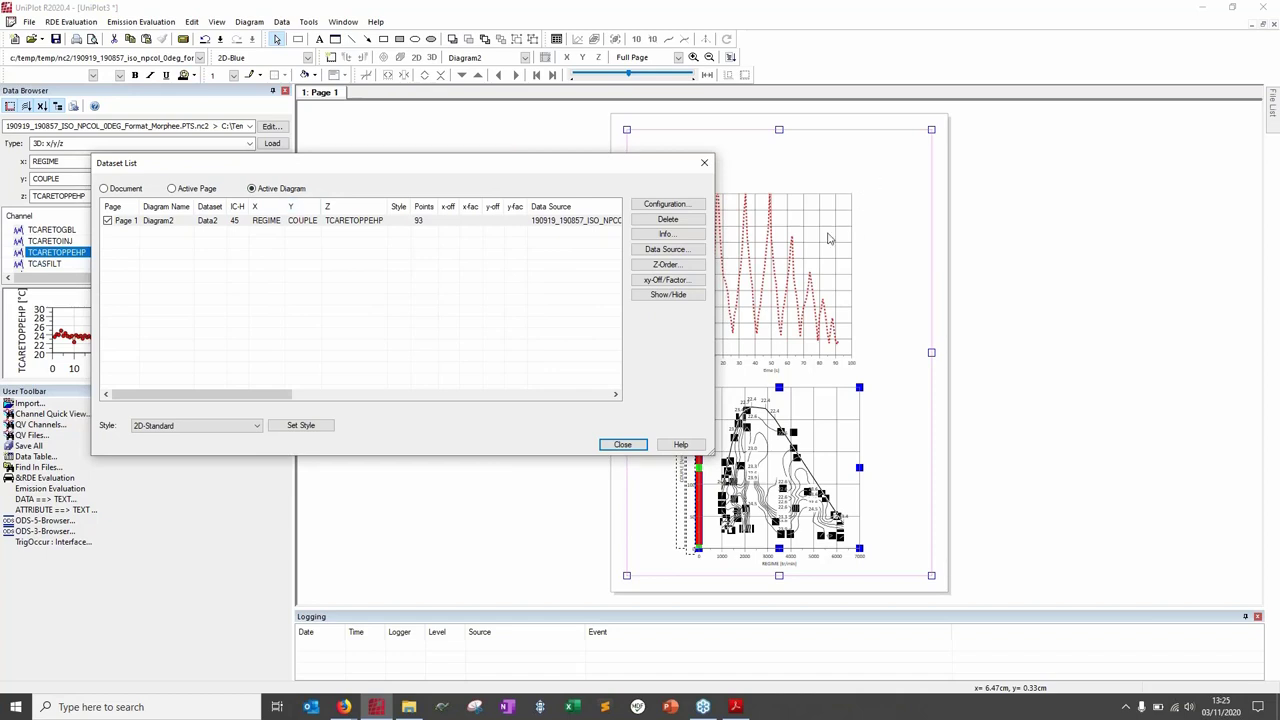
left_click(174, 188)
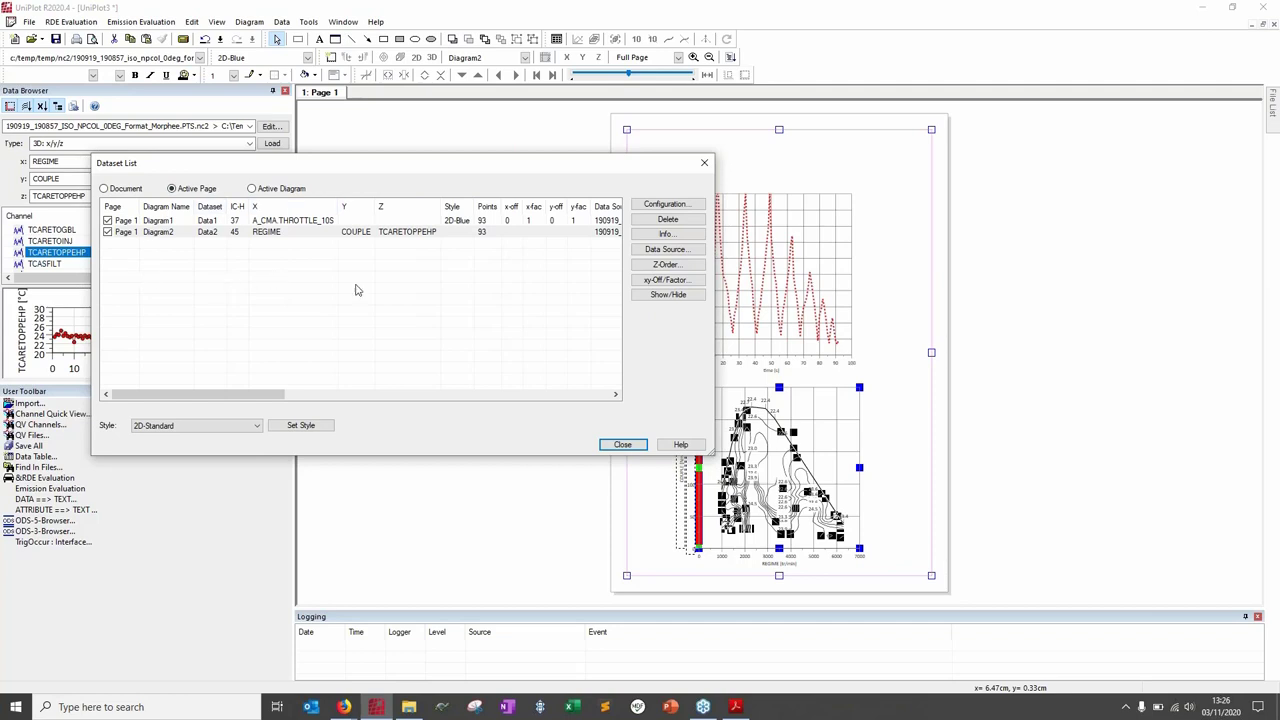
Step: Check the 1D and 2D dataset configuration of A_CMA.THROTTLE_10S from the Dataset List and close it without changes
left_click(466, 220)
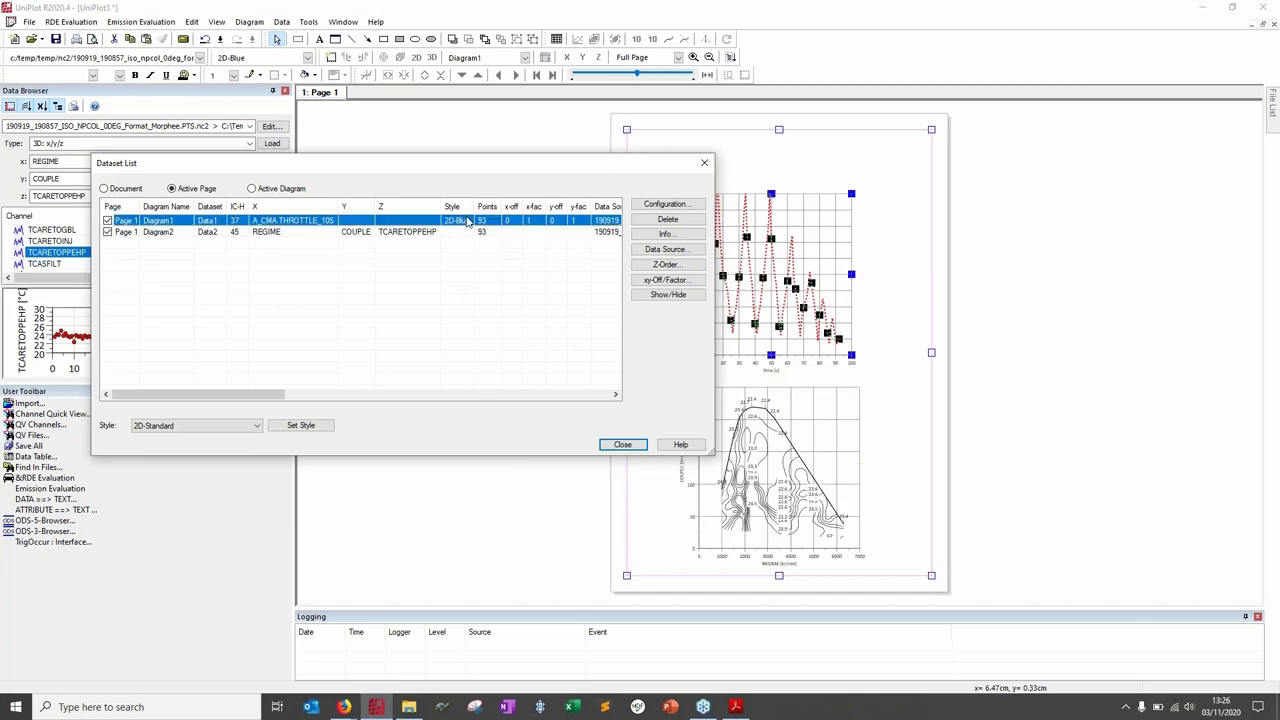
left_click(667, 204)
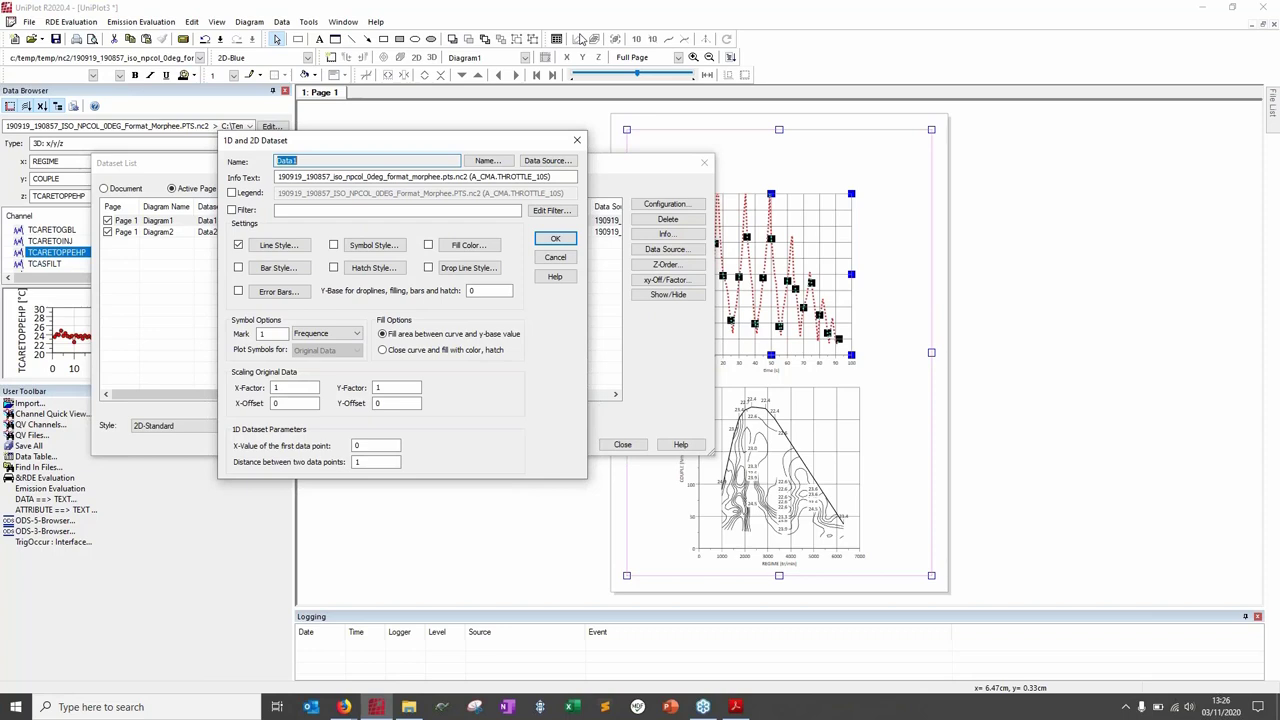
left_click(577, 141)
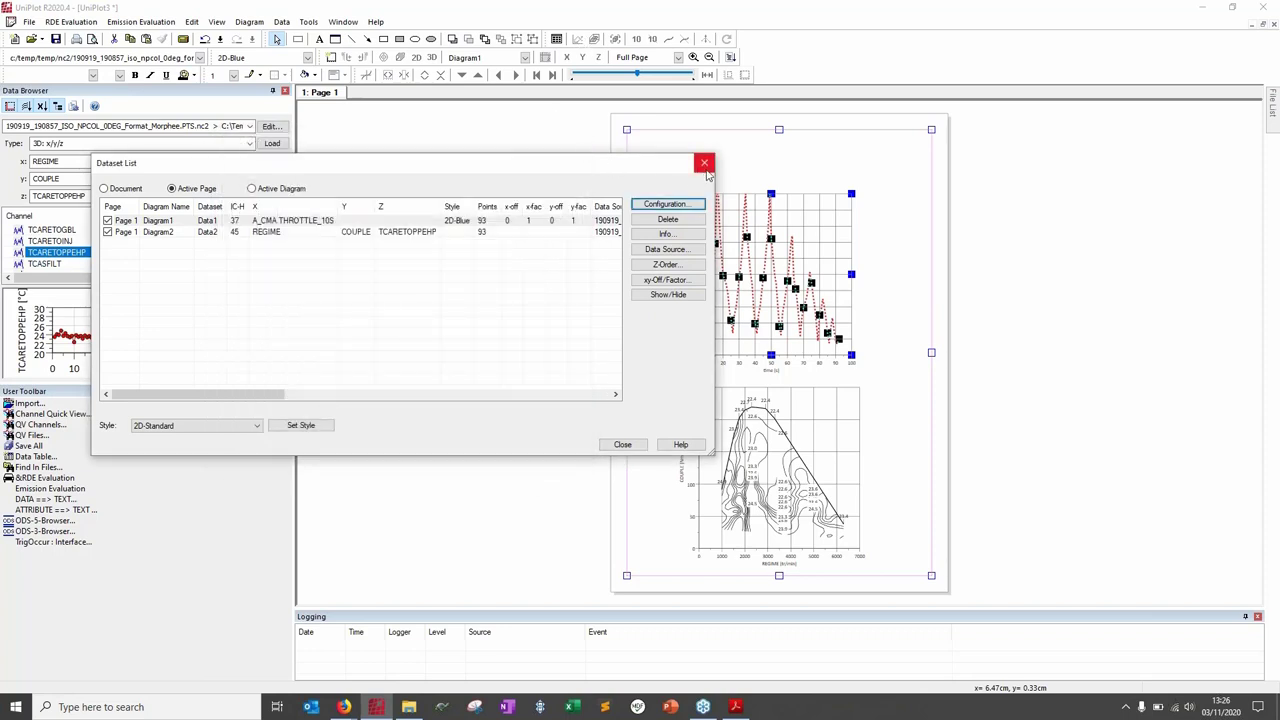
Step: Select the Diagram2 dataset, close the Dataset List and enable color filling between isolines in the 3D Dataset Configuration
left_click(208, 233)
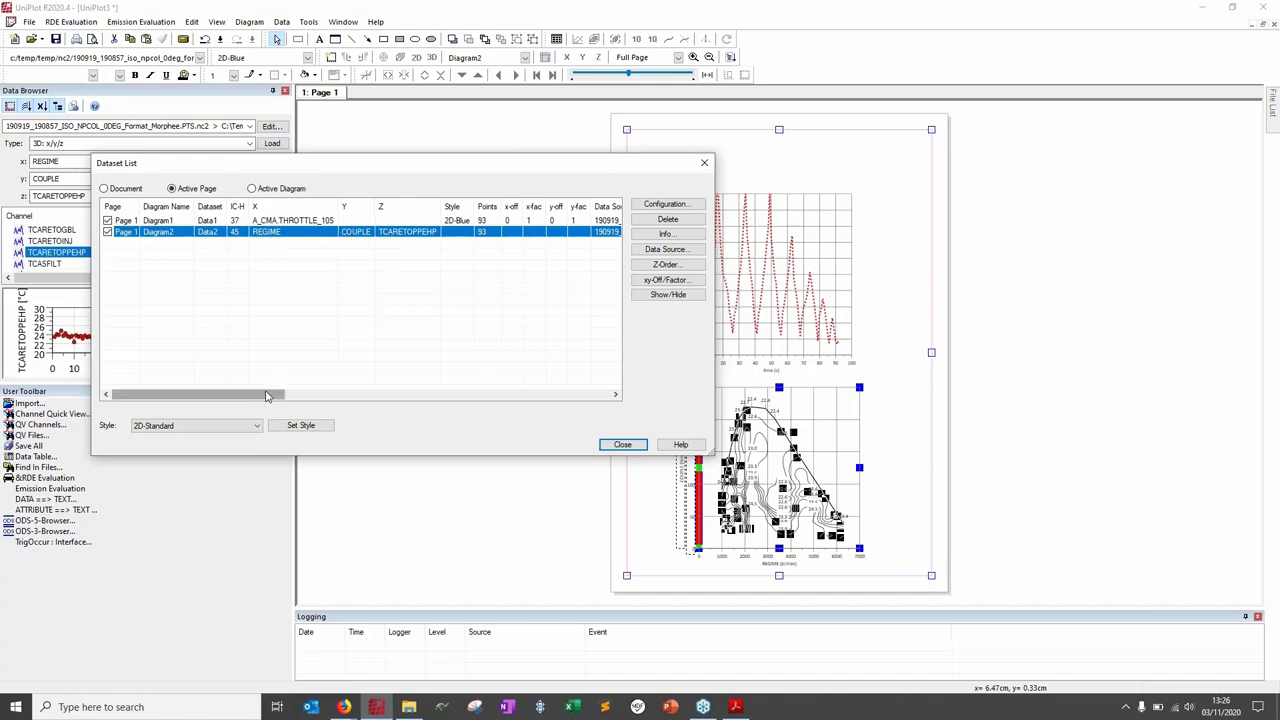
left_click_drag(266, 396, 248, 360)
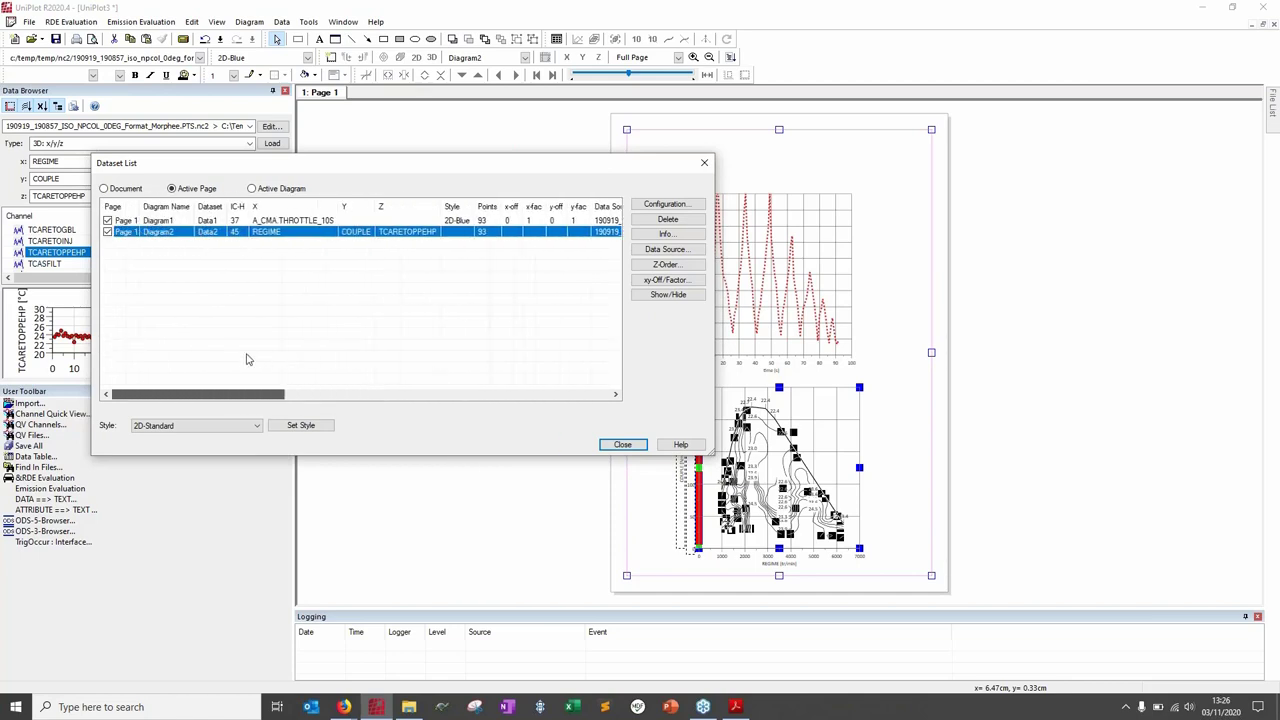
left_click(622, 444)
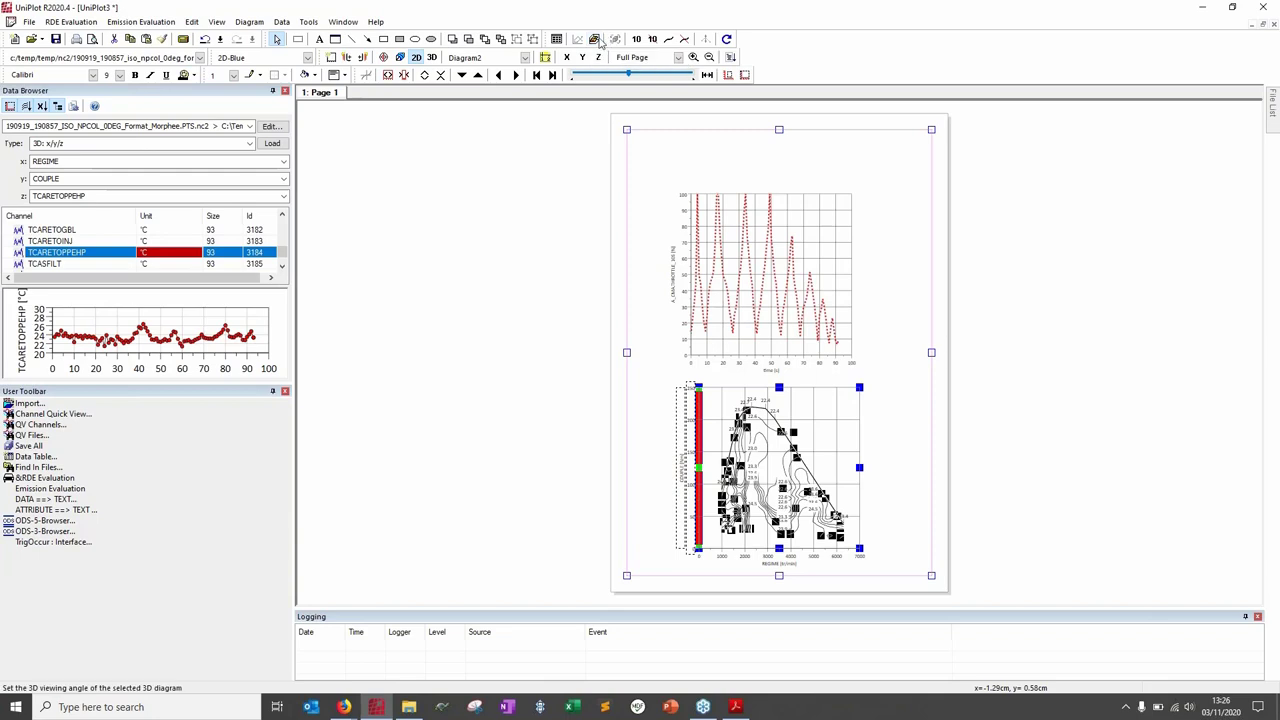
left_click(595, 40)
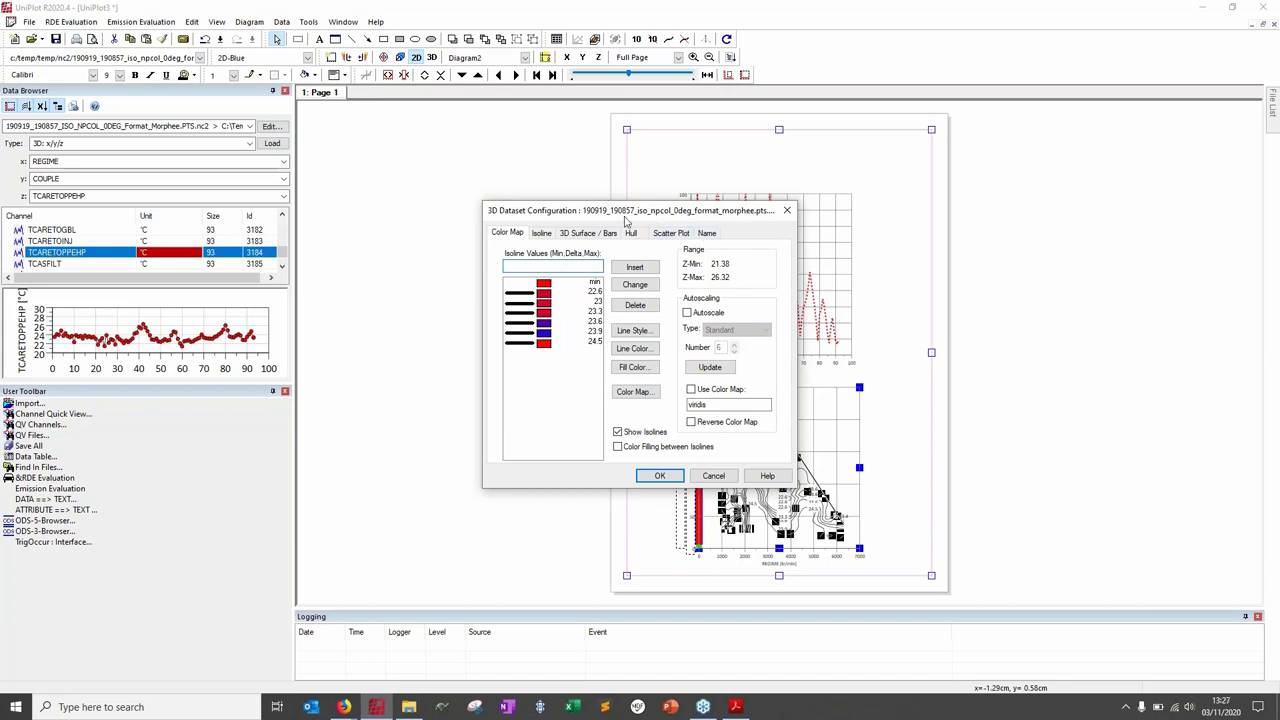
left_click_drag(636, 213, 467, 170)
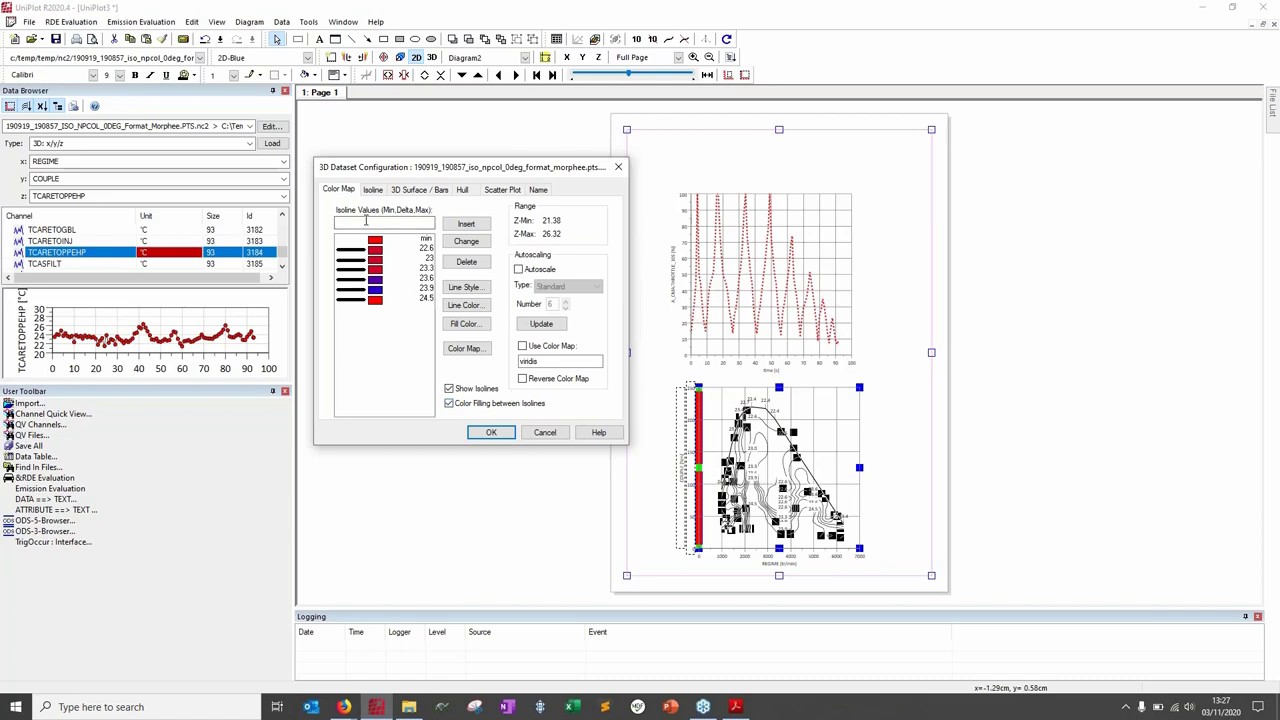
left_click(491, 432)
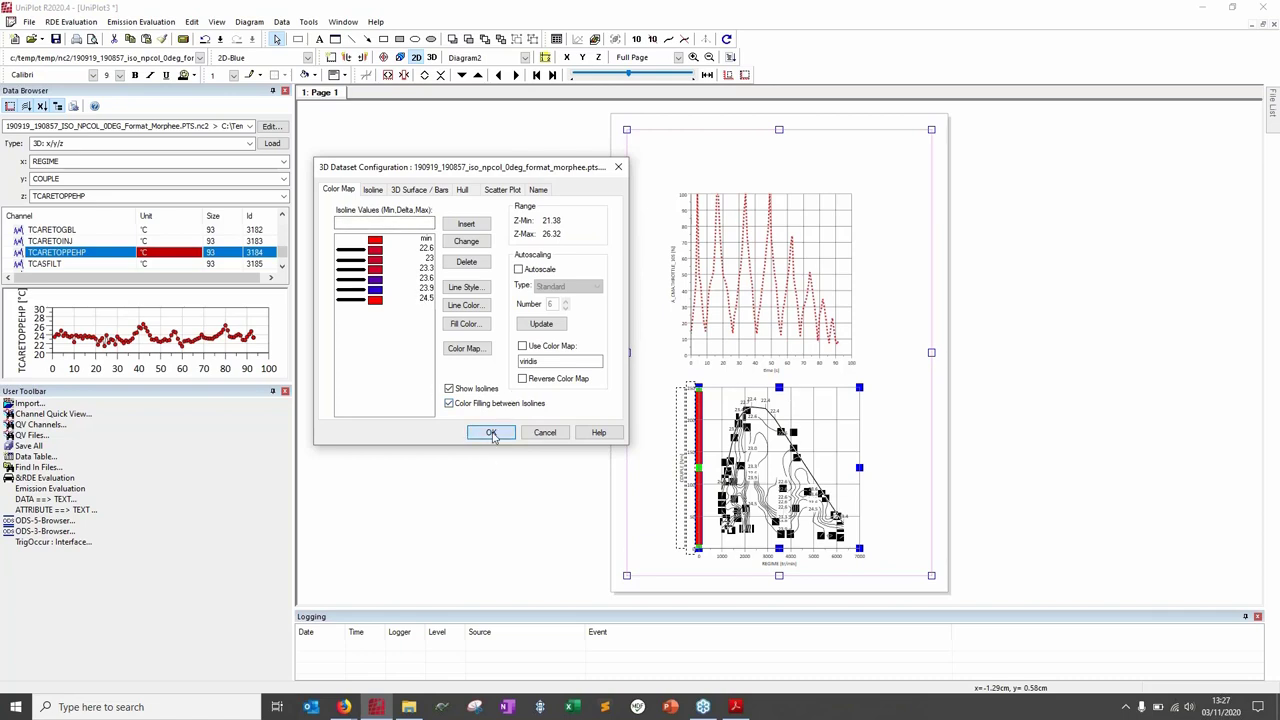
Step: Fit the throttle diagram at about 17 × 11.5 cm to the page's upper margin and the map below it at 16.5 × 13 cm
left_click(766, 240)
left_click_drag(830, 197, 895, 149)
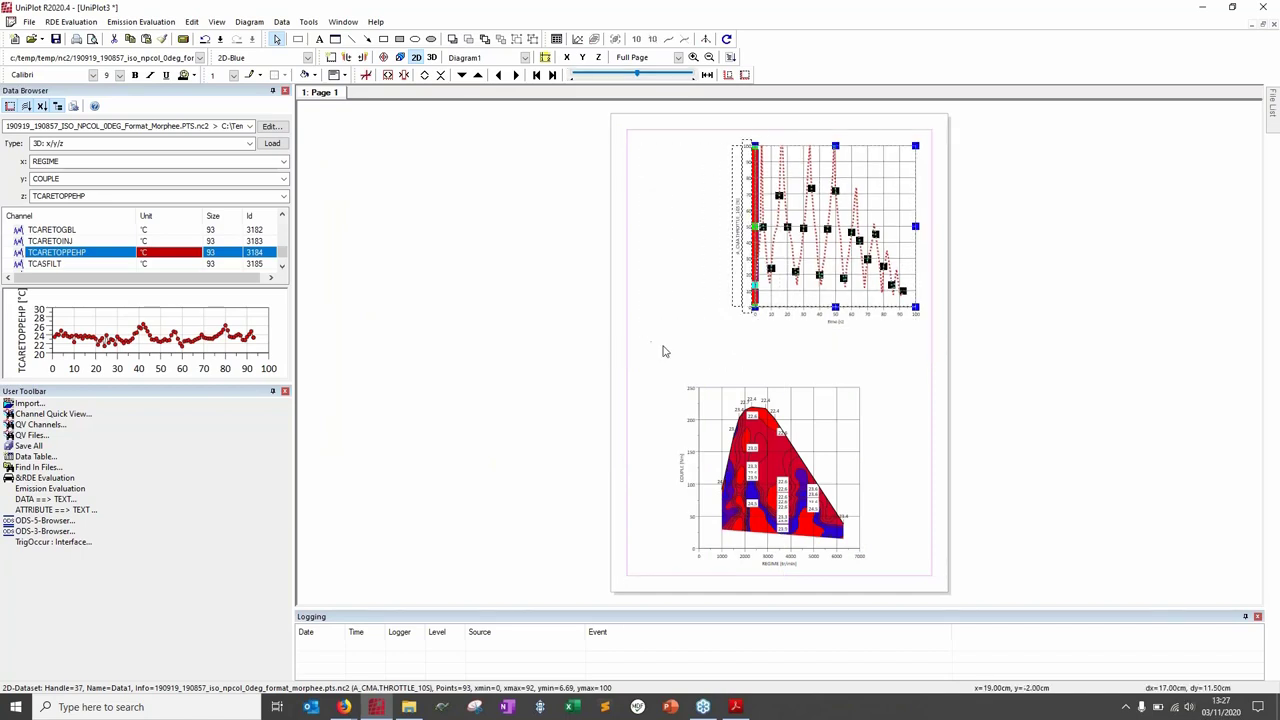
left_click(717, 394)
left_click_drag(697, 370, 674, 357)
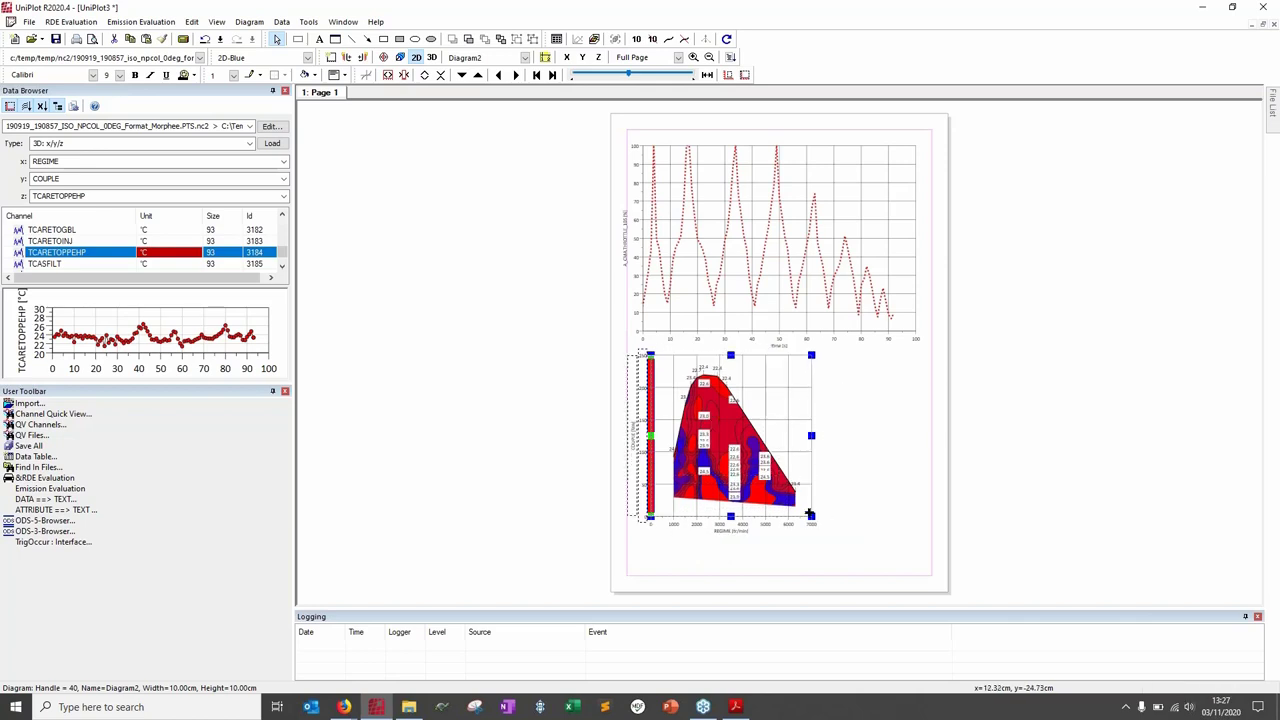
left_click_drag(810, 515, 914, 563)
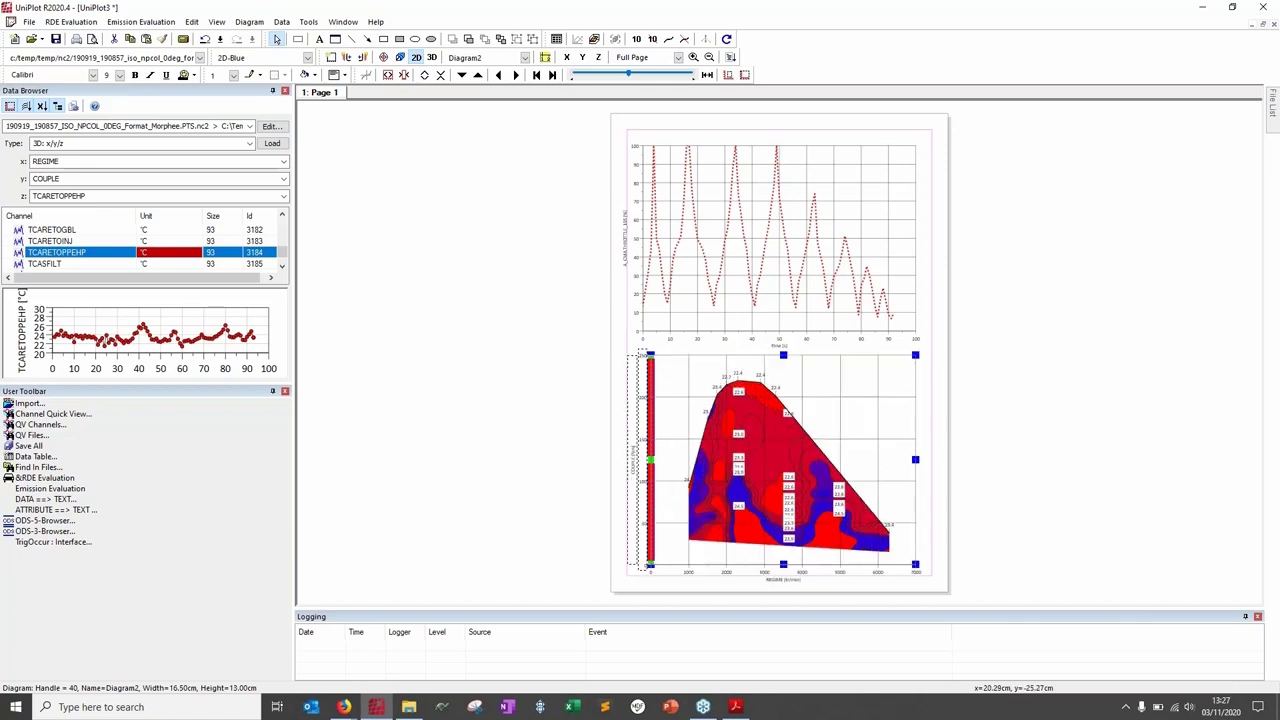
left_click(983, 488)
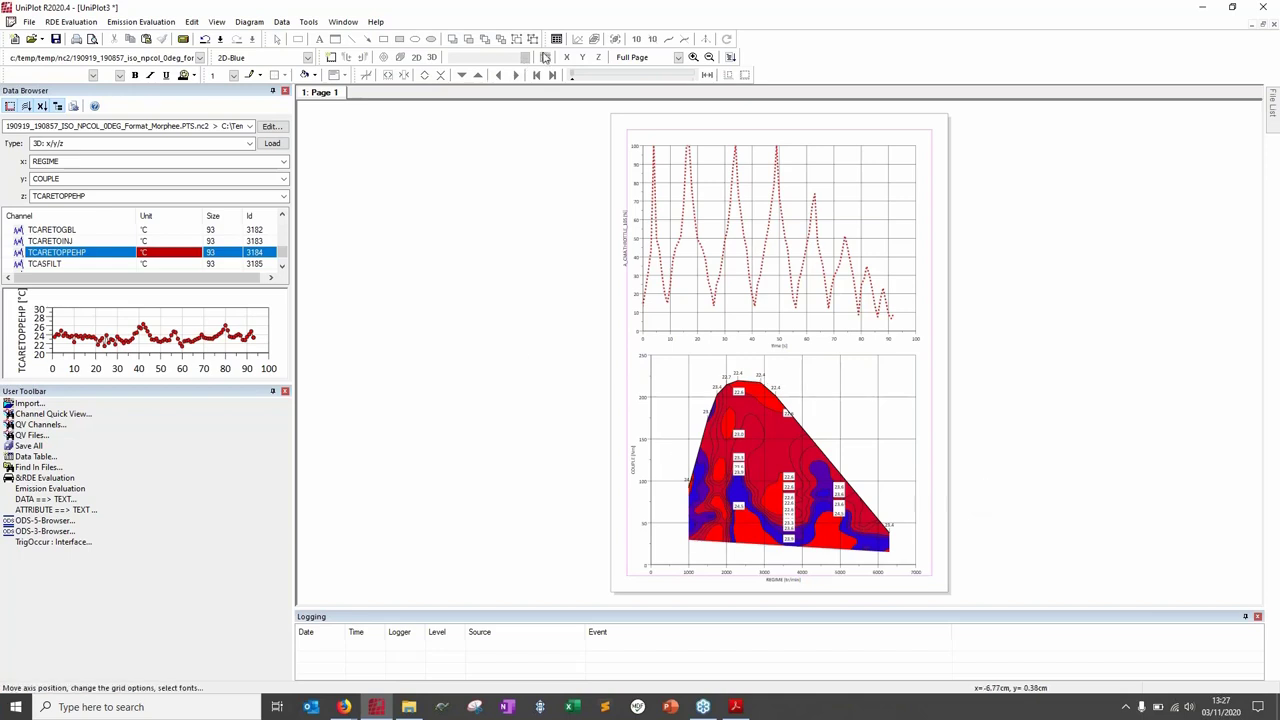
Step: Check the 1D and 2D settings of the throttle curve and the 3D Dataset Configuration of the map, closing both without changes
left_click(687, 321)
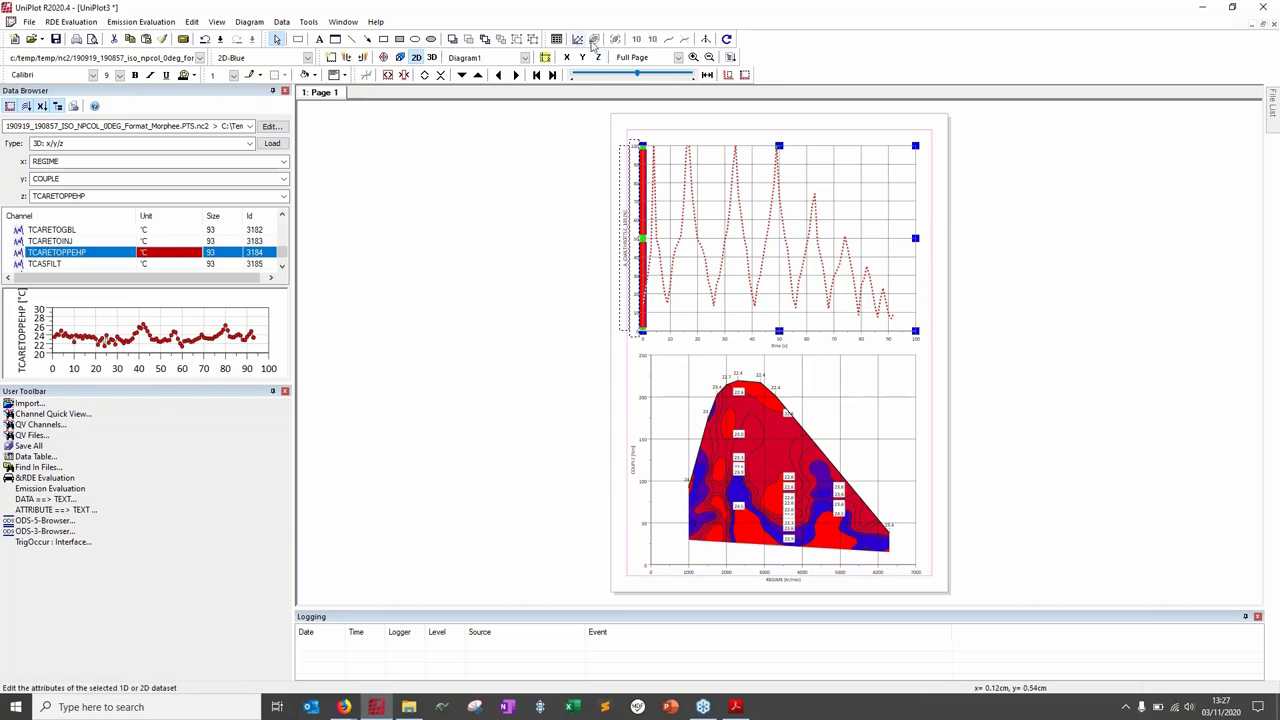
double_click(706, 269)
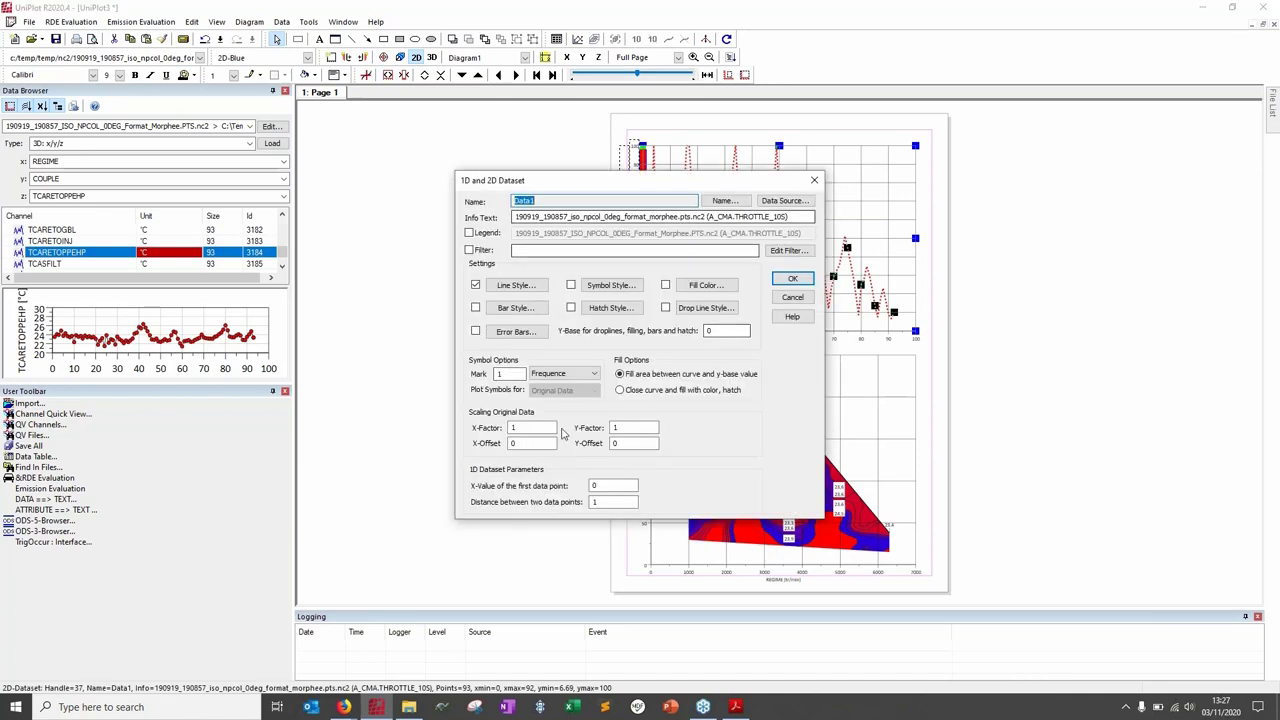
left_click(783, 298)
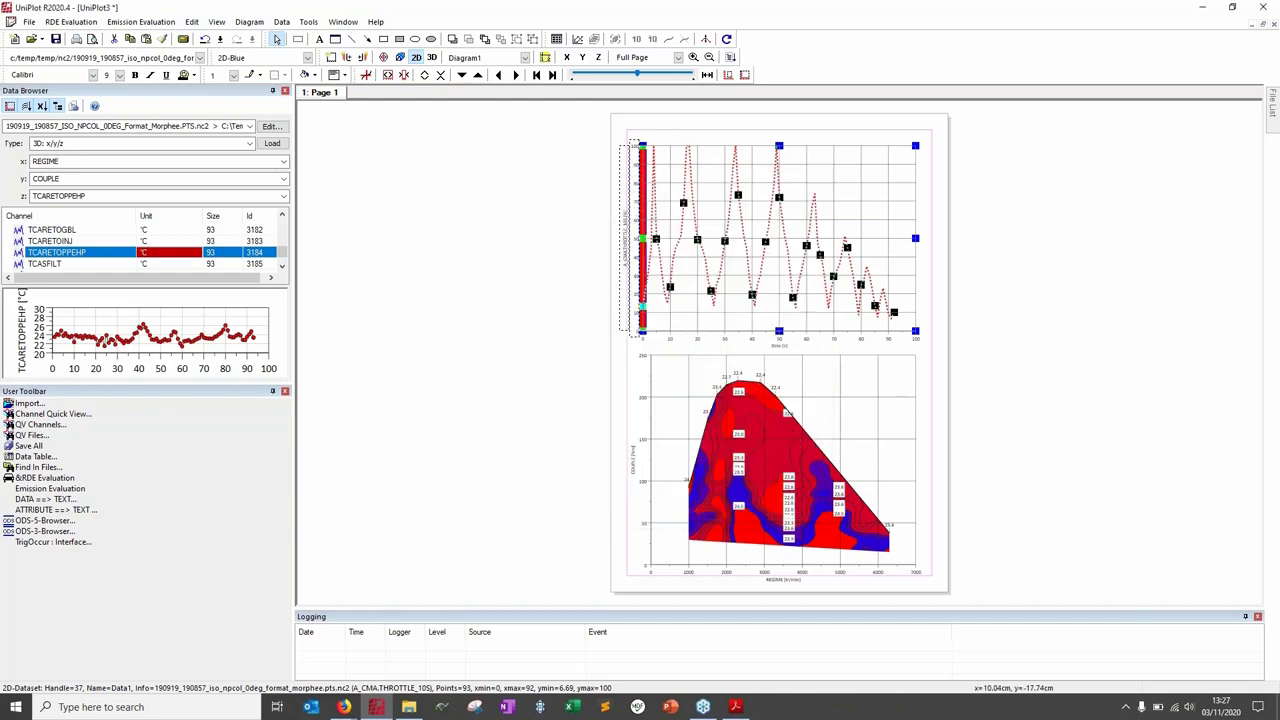
double_click(785, 408)
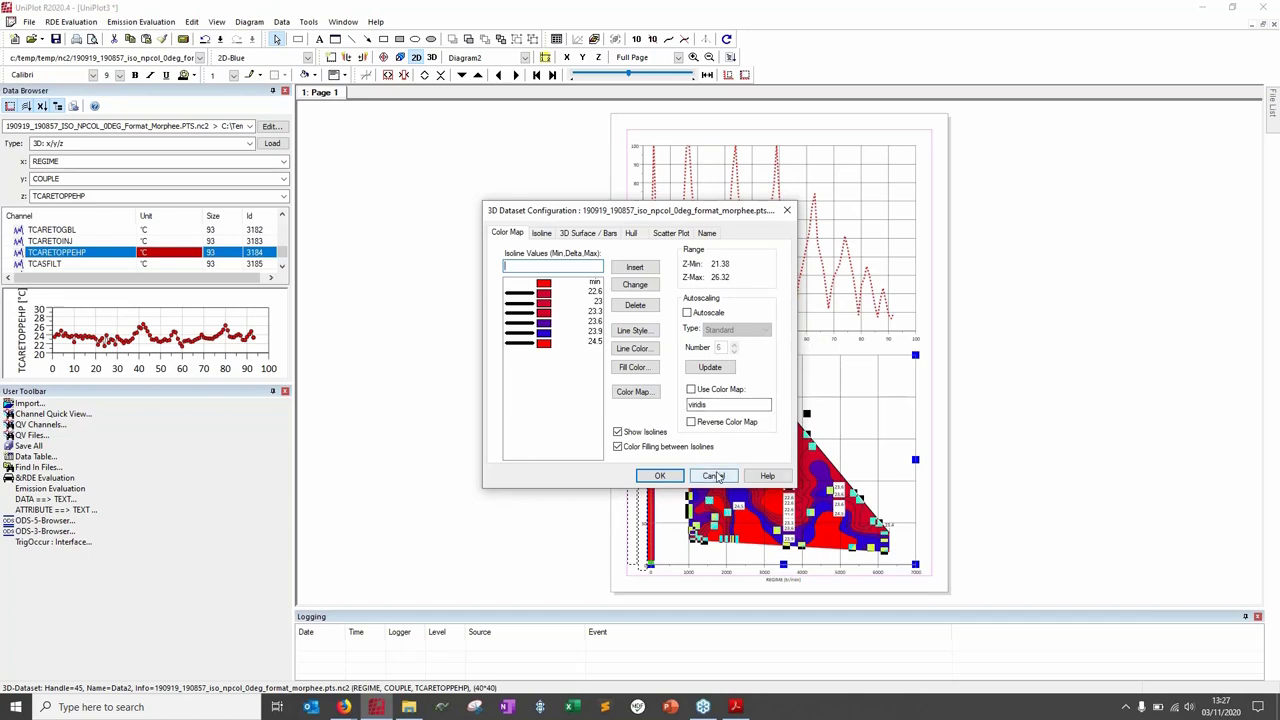
left_click(715, 477)
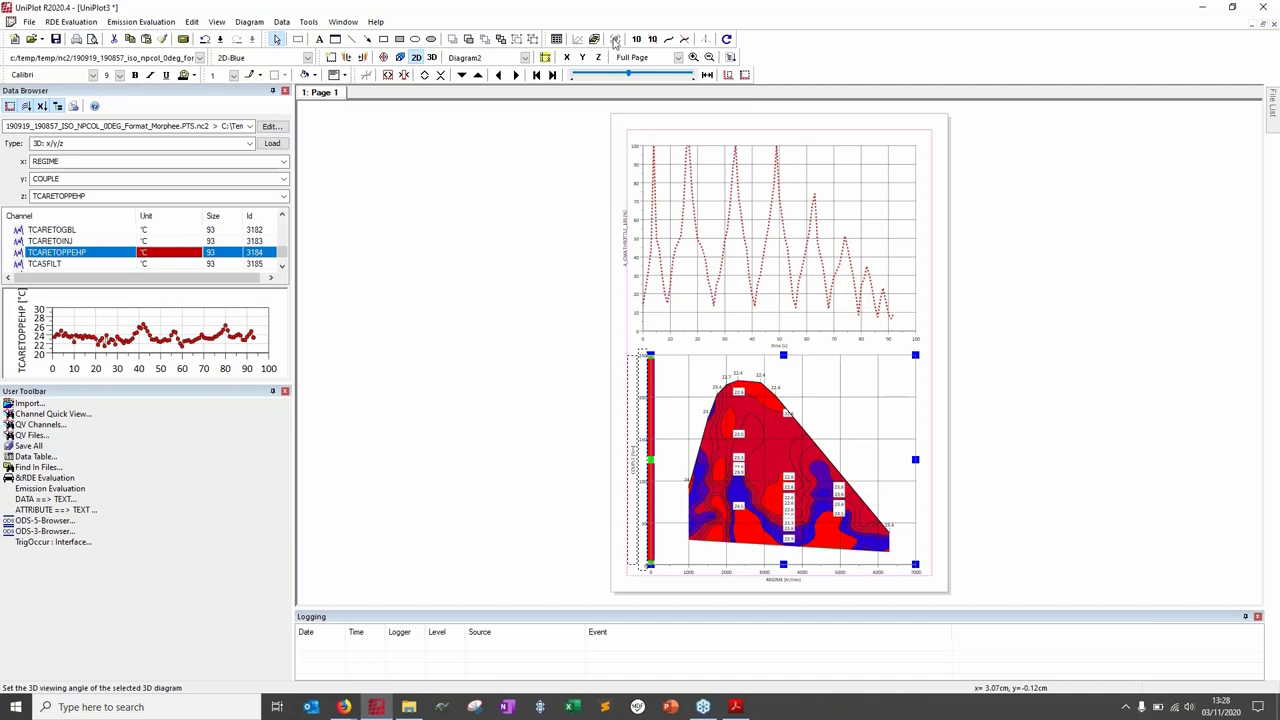
Step: Try a 3D display of the map diagram with the rotation at 29, cancel the view change and return to 2D
left_click(432, 58)
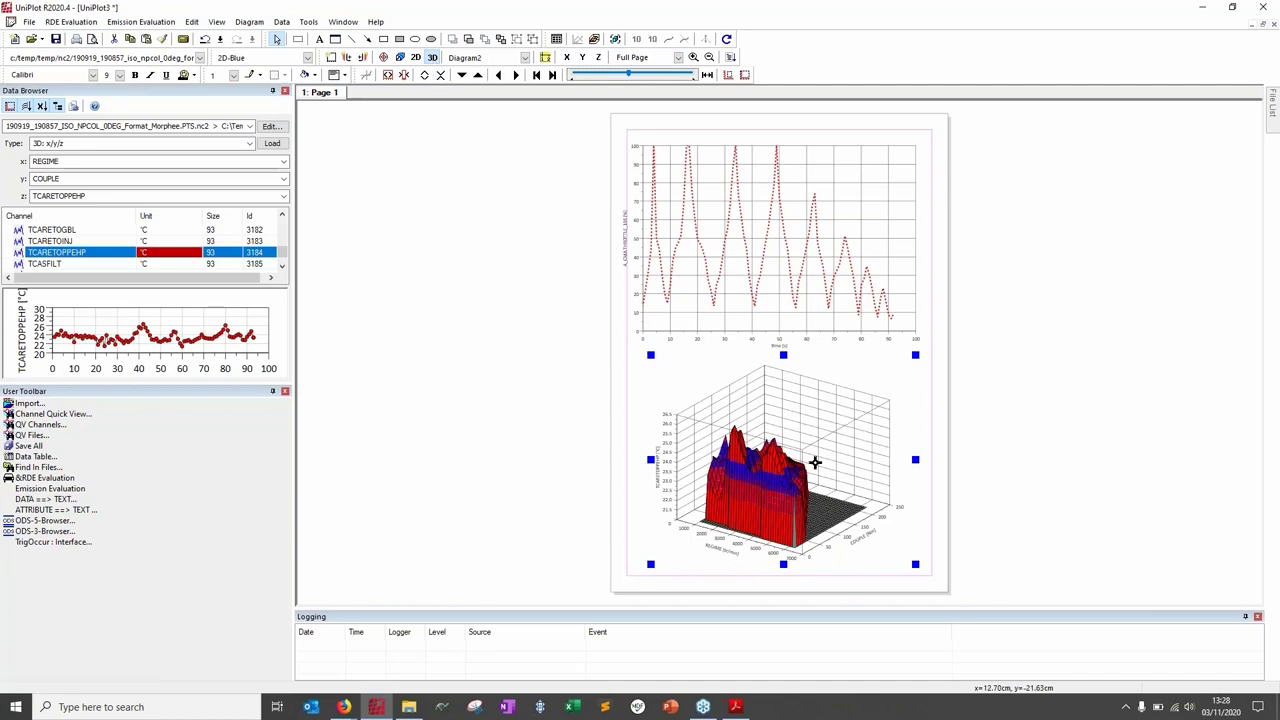
left_click(615, 42)
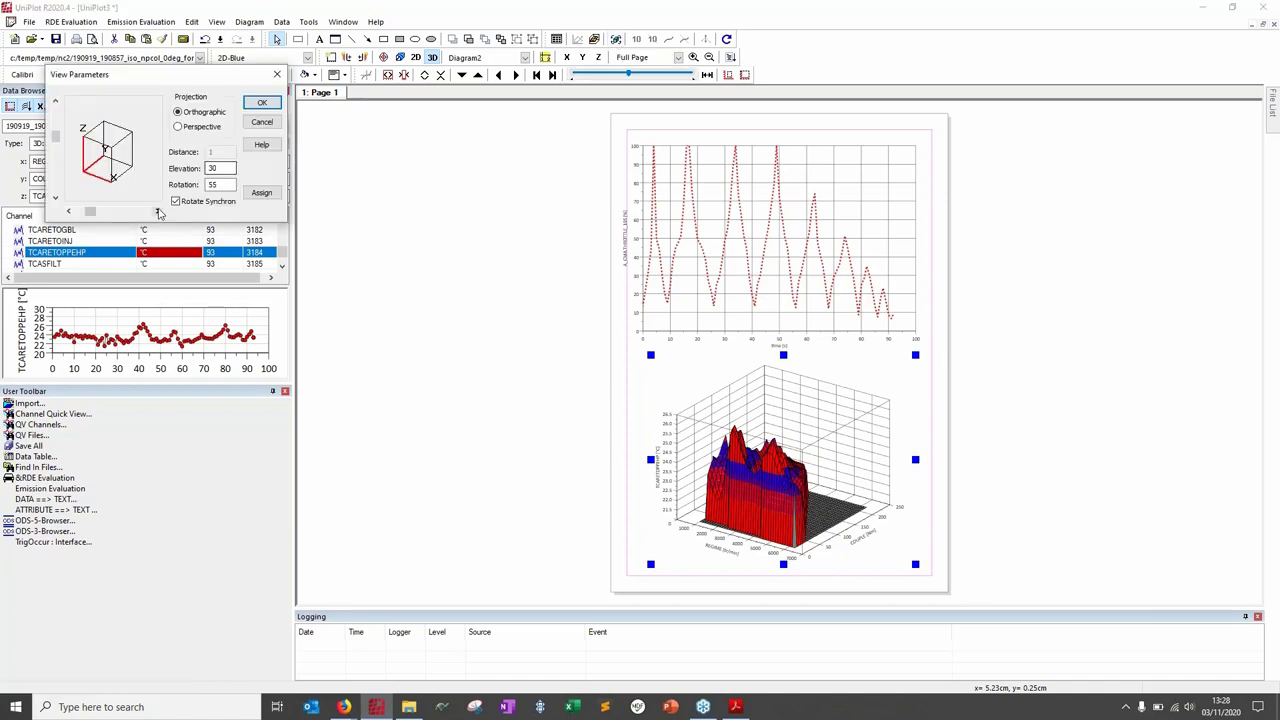
mouse_move(90, 214)
left_mouse_down()
mouse_move(134, 220)
mouse_move(85, 212)
left_mouse_up()
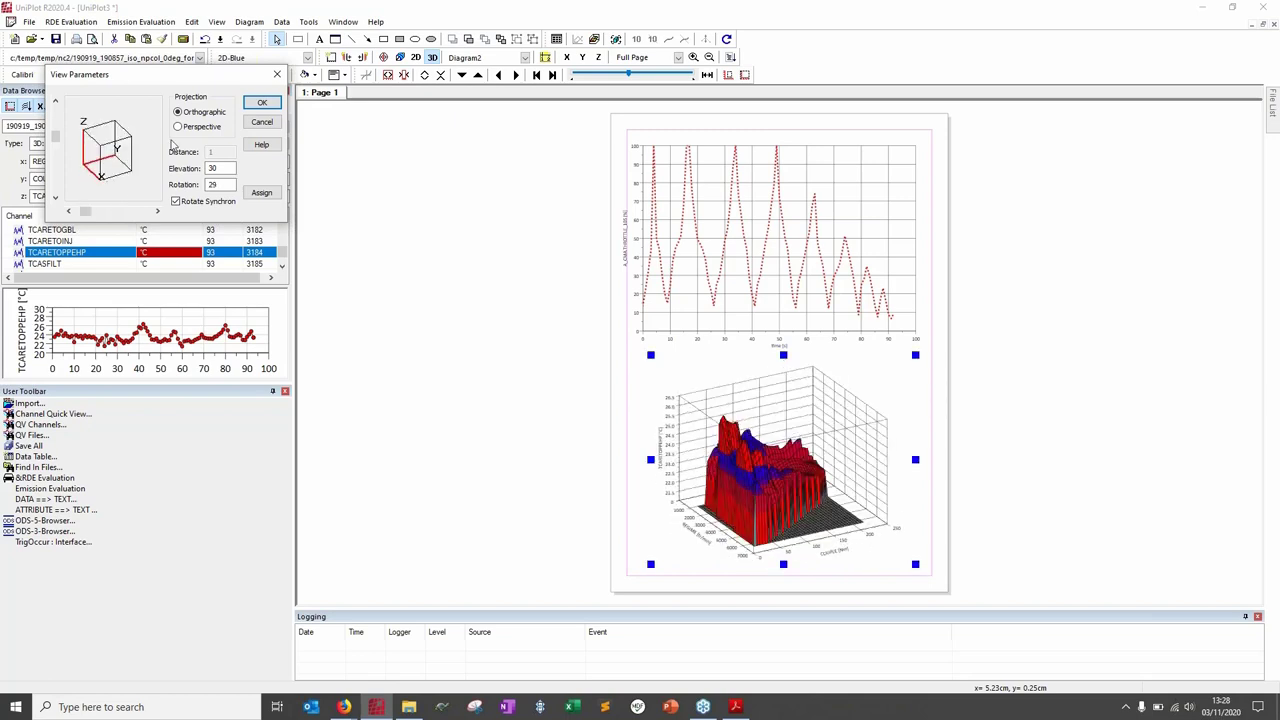
left_click(258, 121)
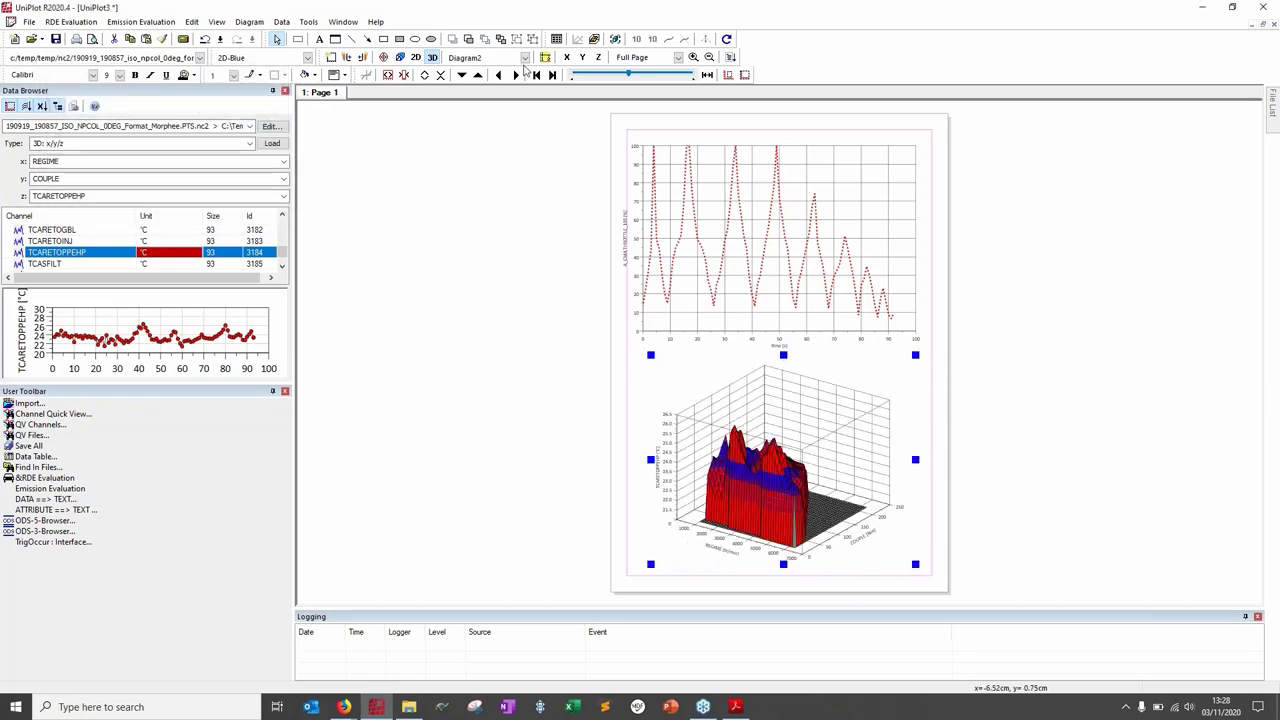
left_click(416, 57)
left_click(503, 397)
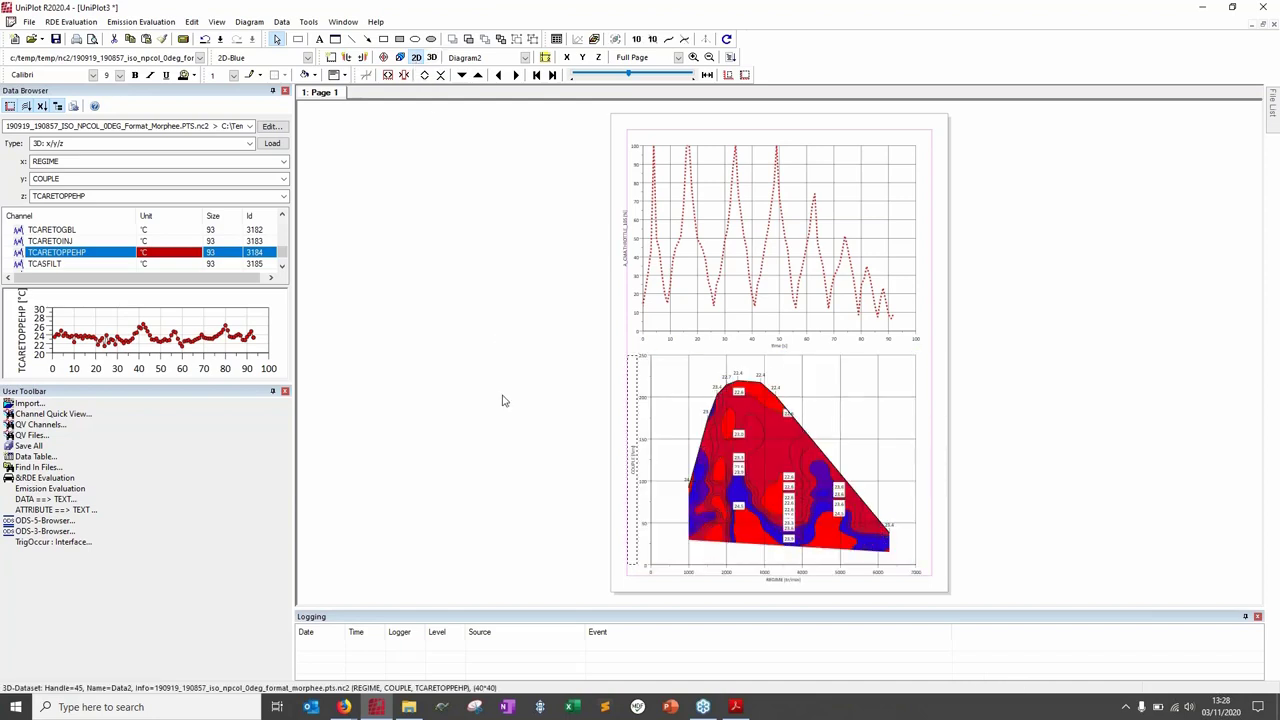
Step: Insert isoline labels on the map diagram along five straight lines crossing its contours in different directions
left_click(705, 416)
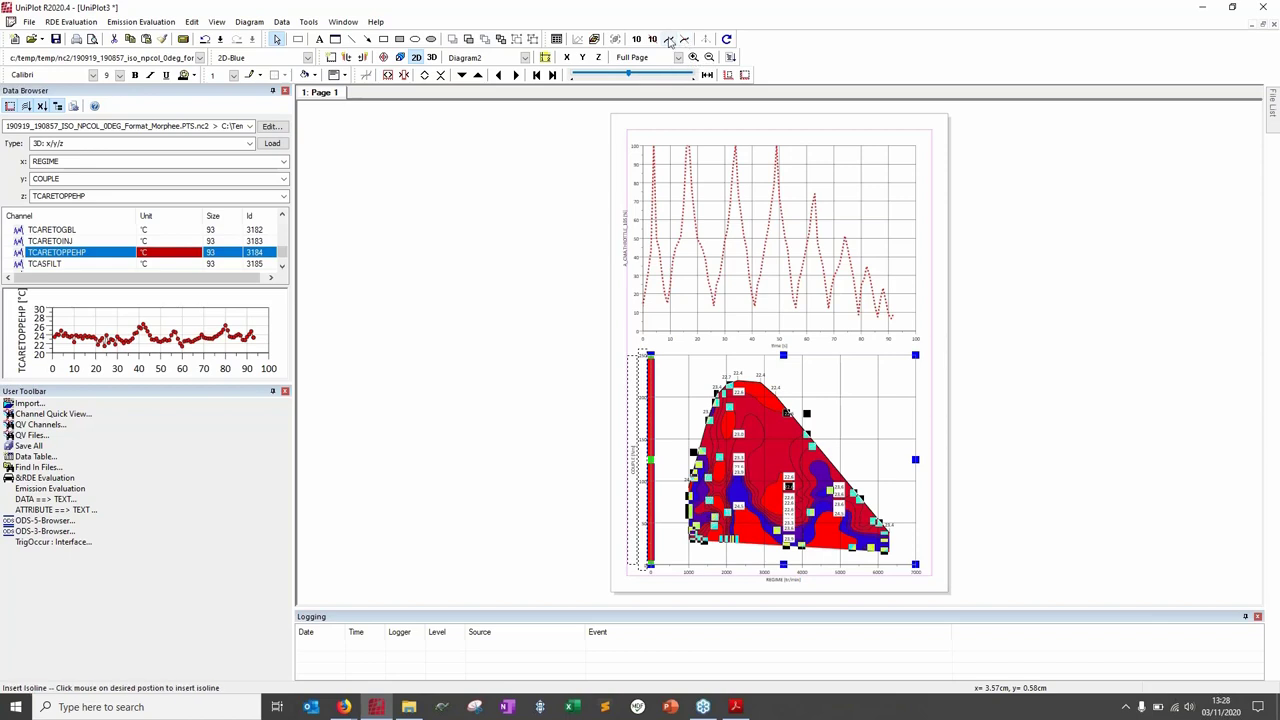
left_click(638, 40)
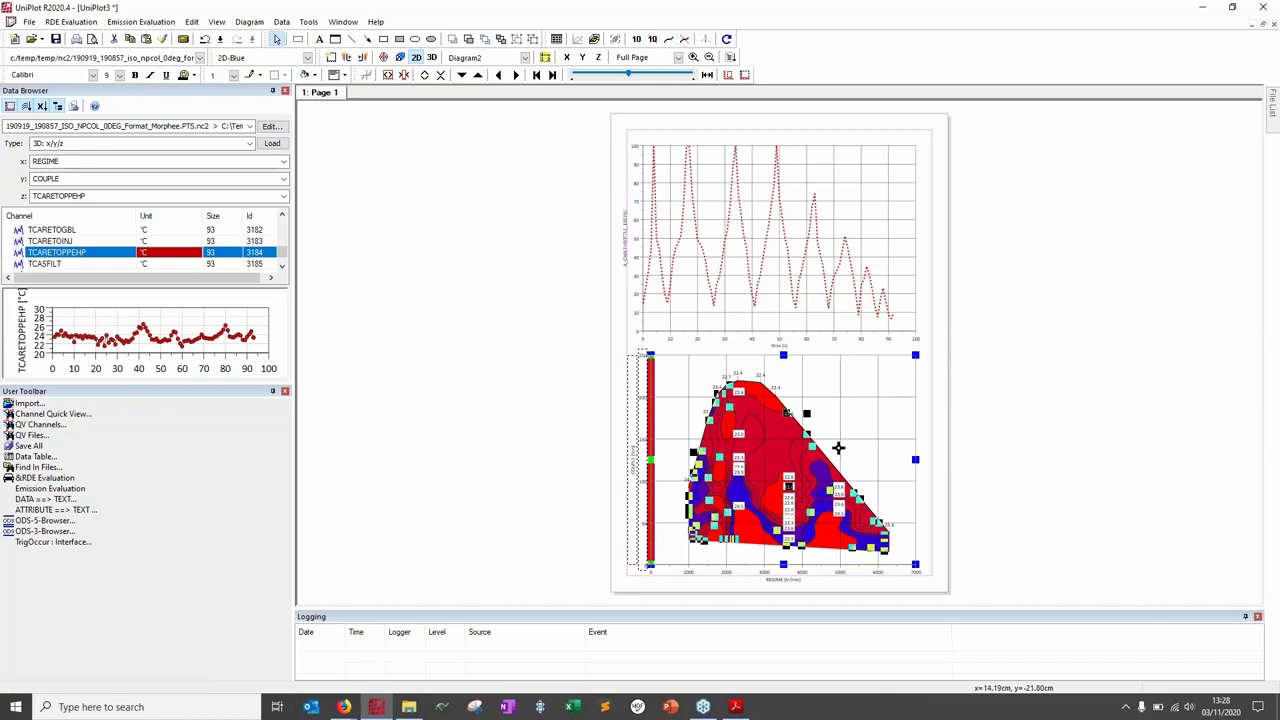
left_click(757, 295)
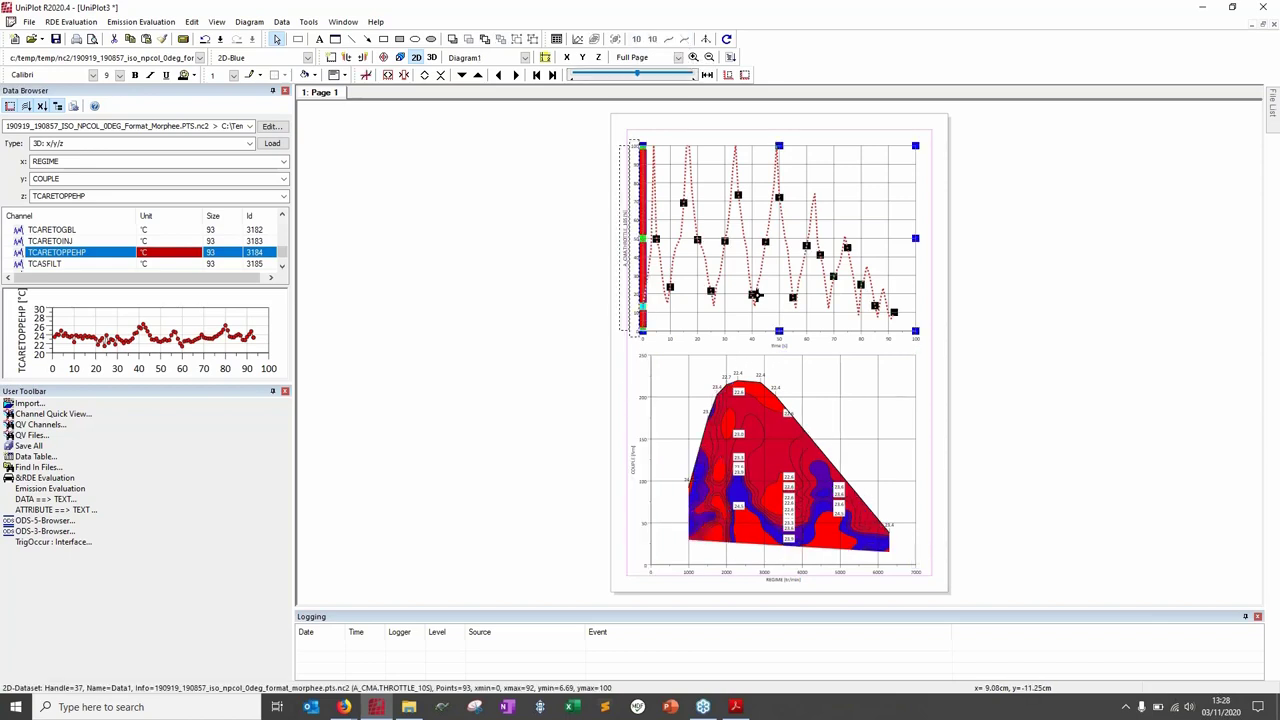
left_click(830, 390)
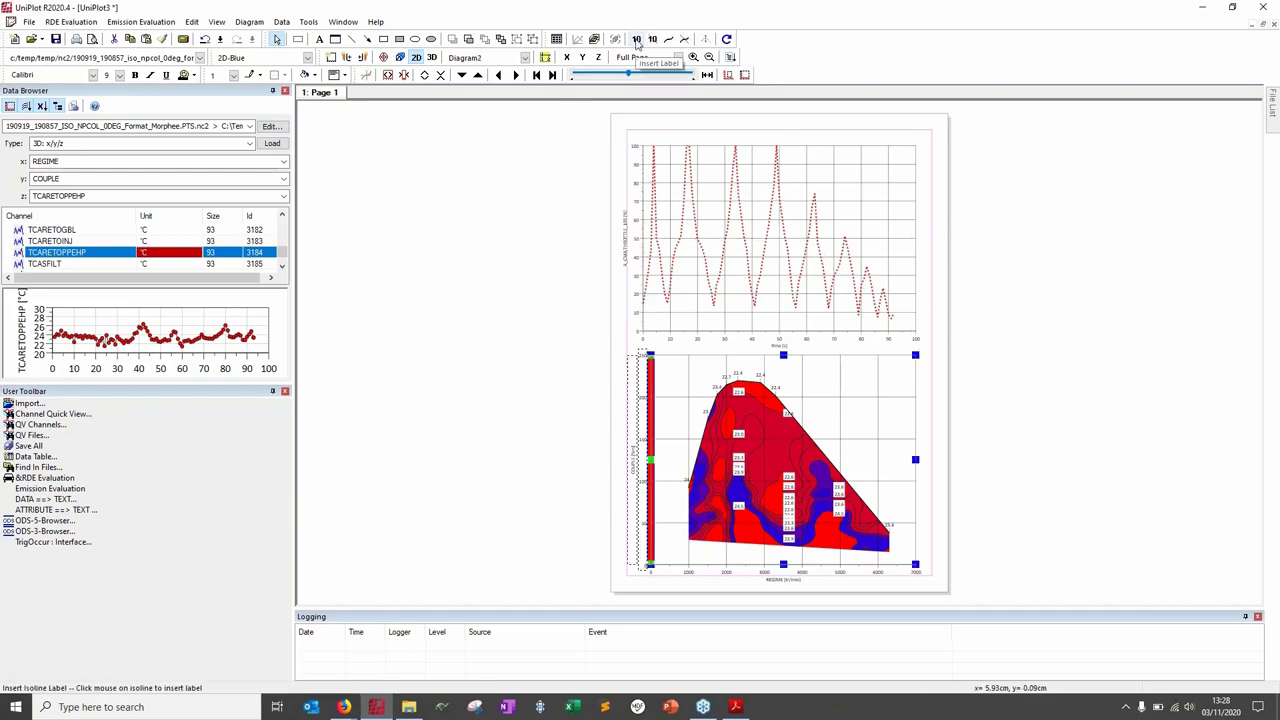
left_click(636, 40)
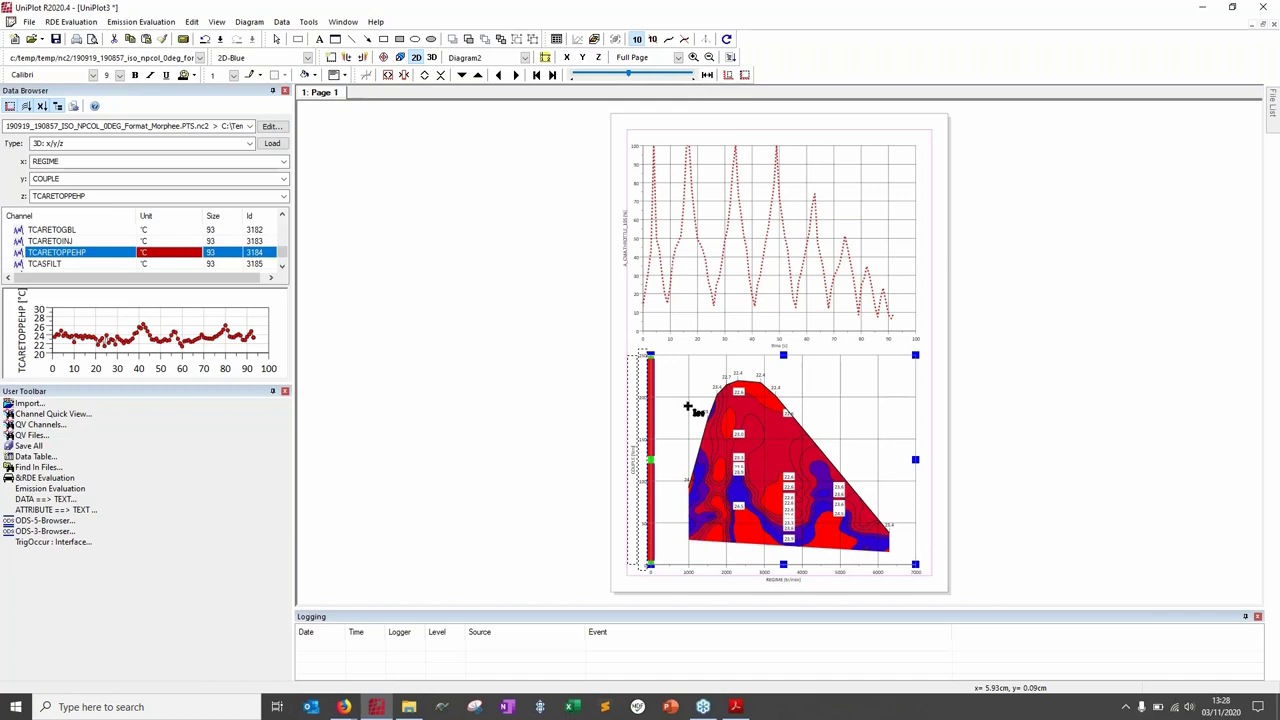
left_click(692, 57)
left_click_drag(630, 334, 938, 578)
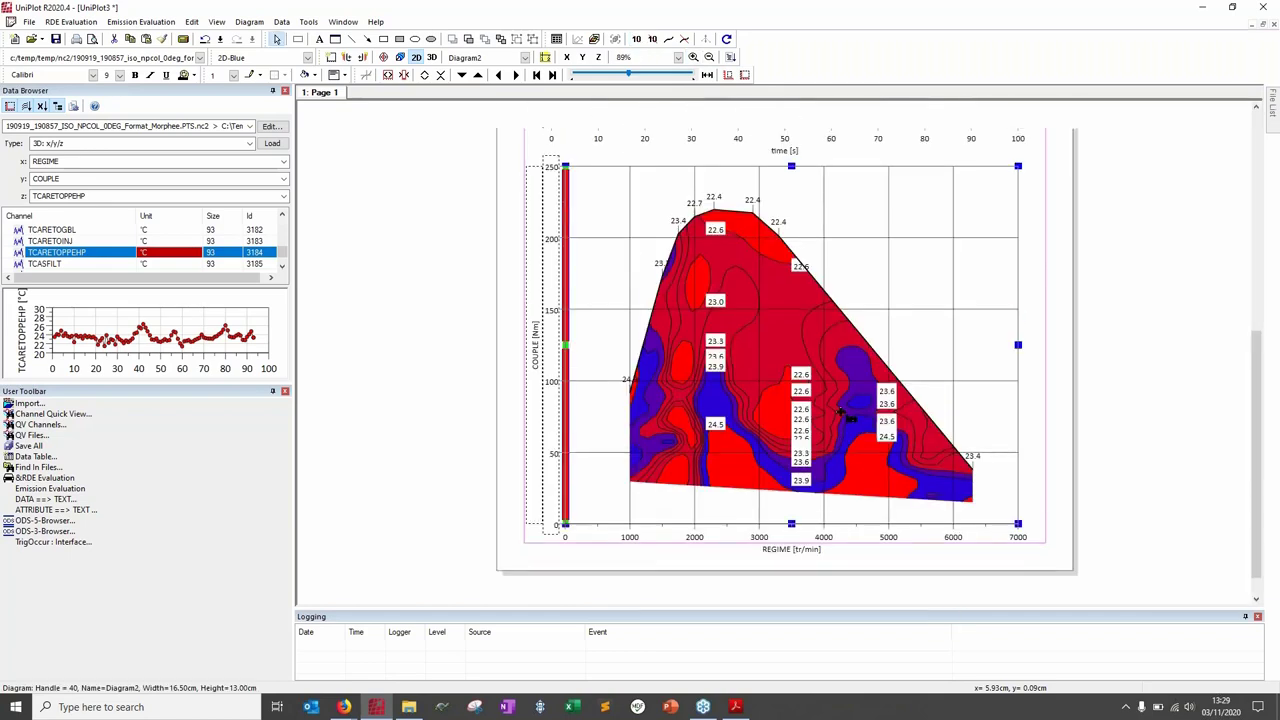
left_click(637, 40)
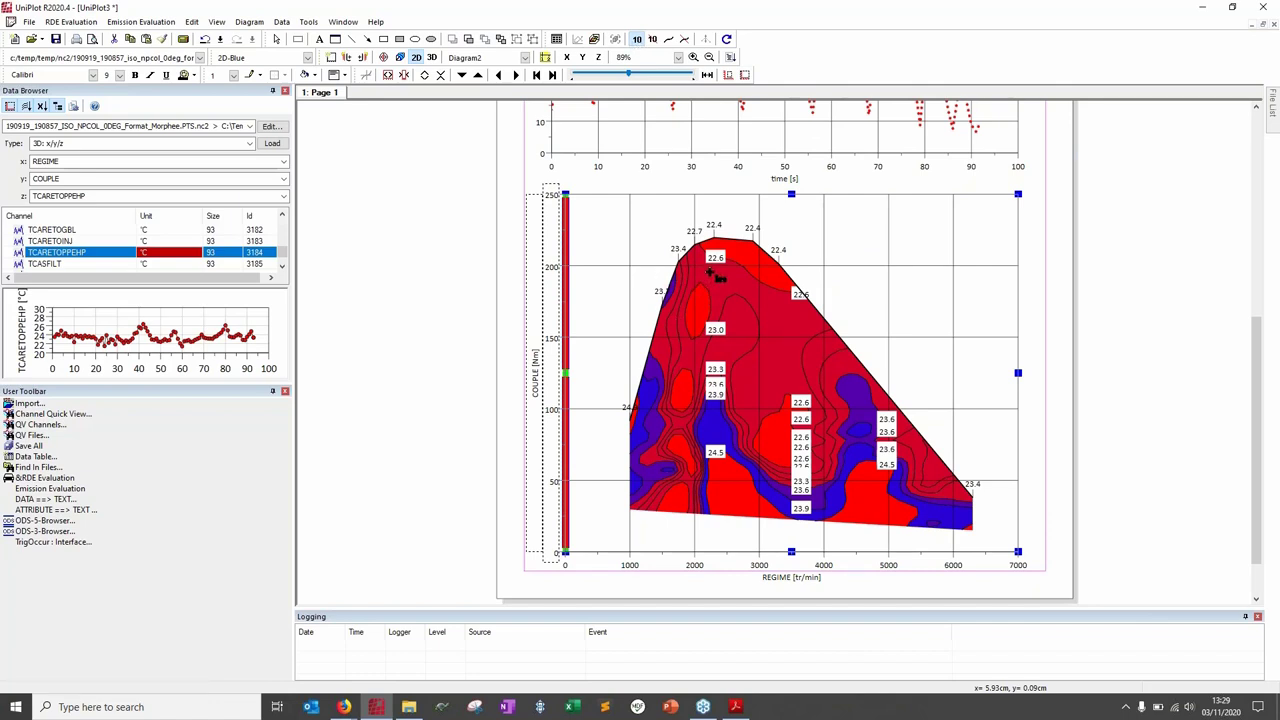
left_click_drag(709, 274, 665, 489)
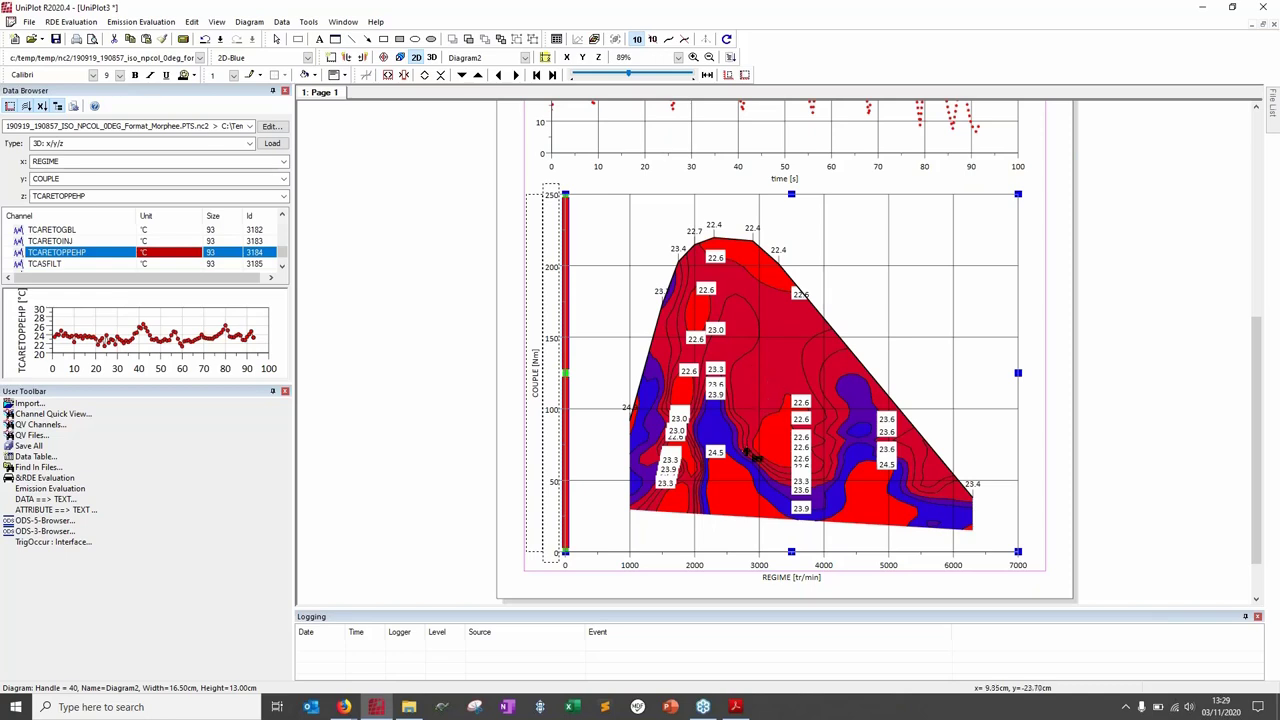
left_click_drag(768, 378, 734, 495)
left_click_drag(803, 327, 882, 490)
mouse_move(700, 341)
left_mouse_down()
mouse_move(940, 398)
mouse_move(915, 424)
left_mouse_up()
left_click_drag(650, 440, 940, 485)
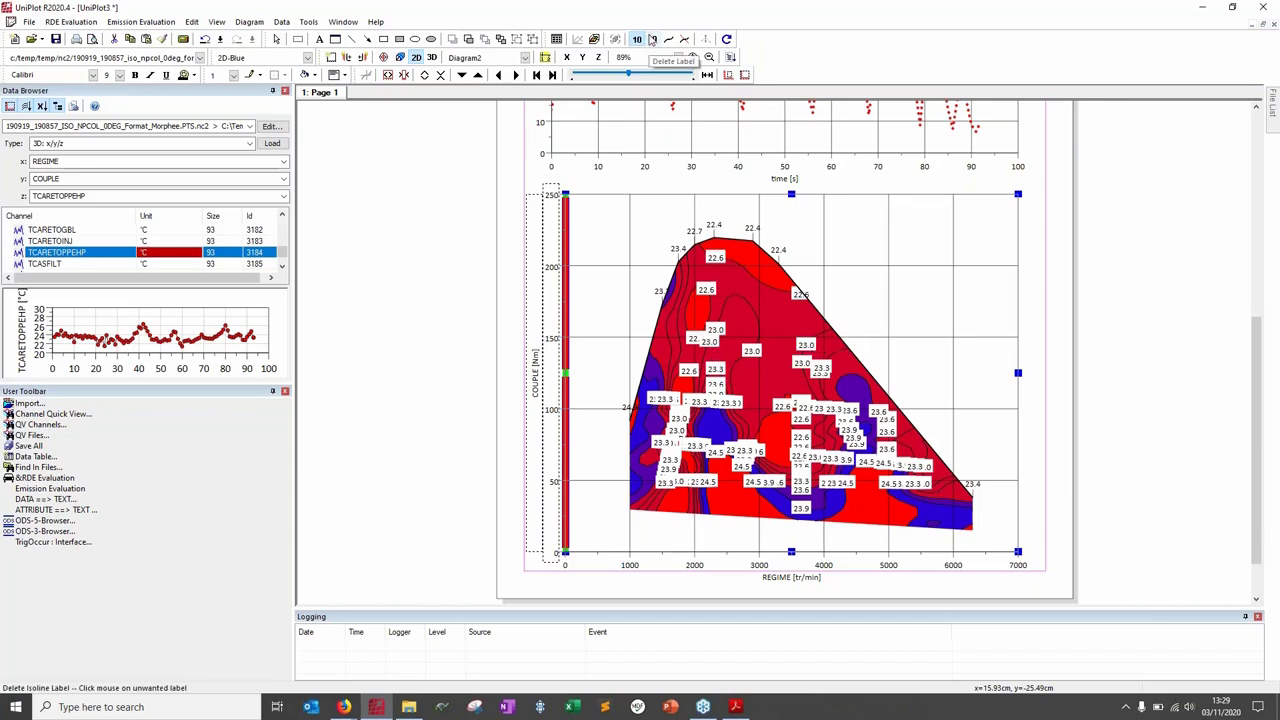
Step: Delete the isoline labels within a box over most of the map and insert new ones along two steep lines
left_click(653, 40)
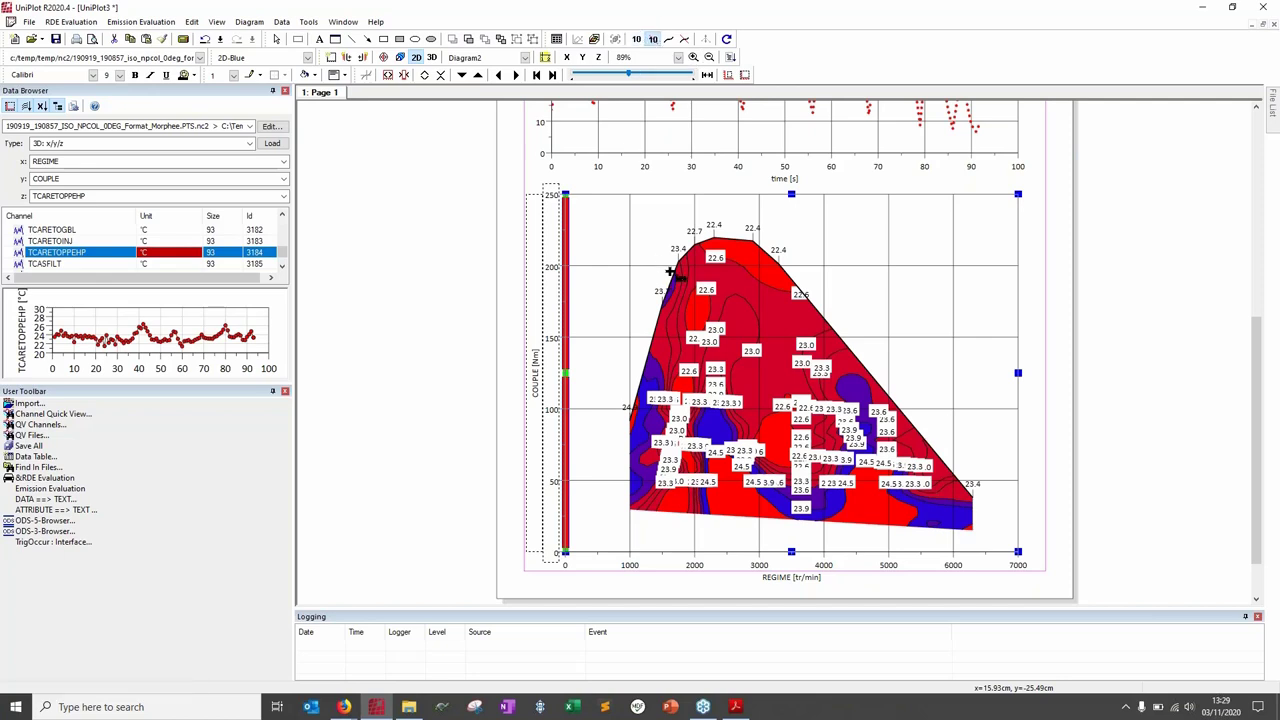
left_click_drag(666, 262, 937, 521)
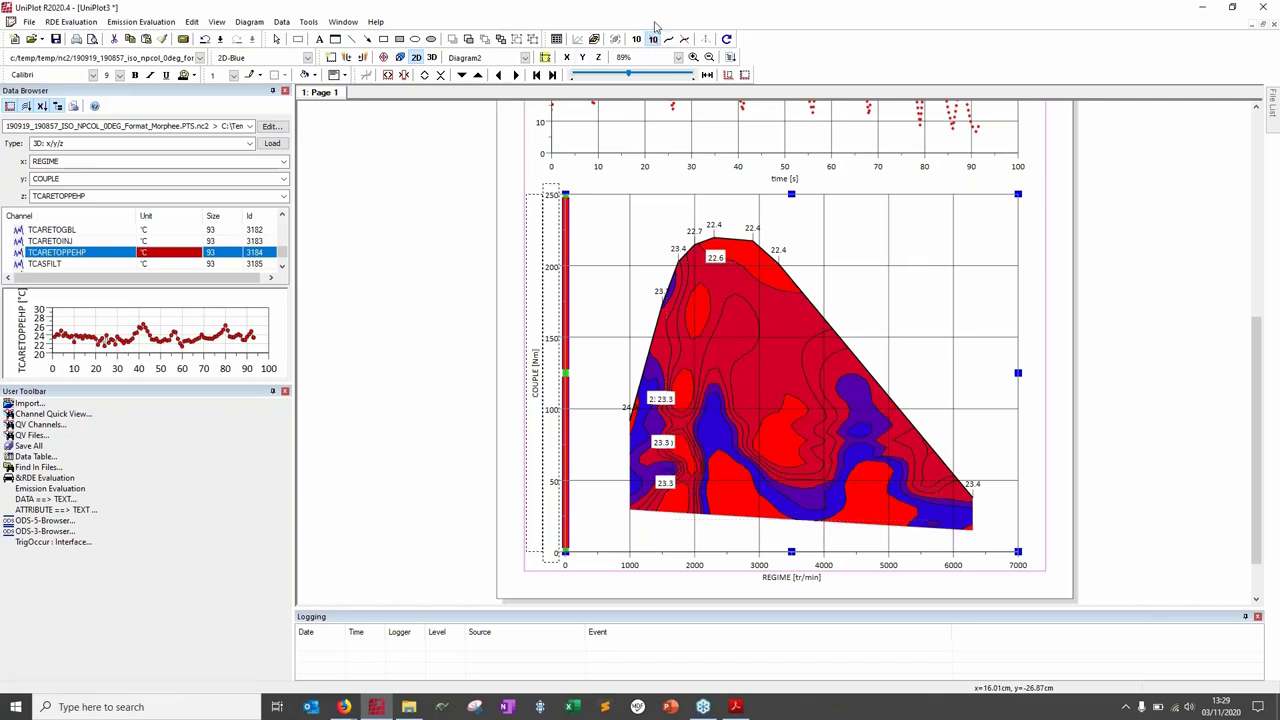
left_click_drag(713, 288, 724, 462)
left_click_drag(782, 340, 814, 512)
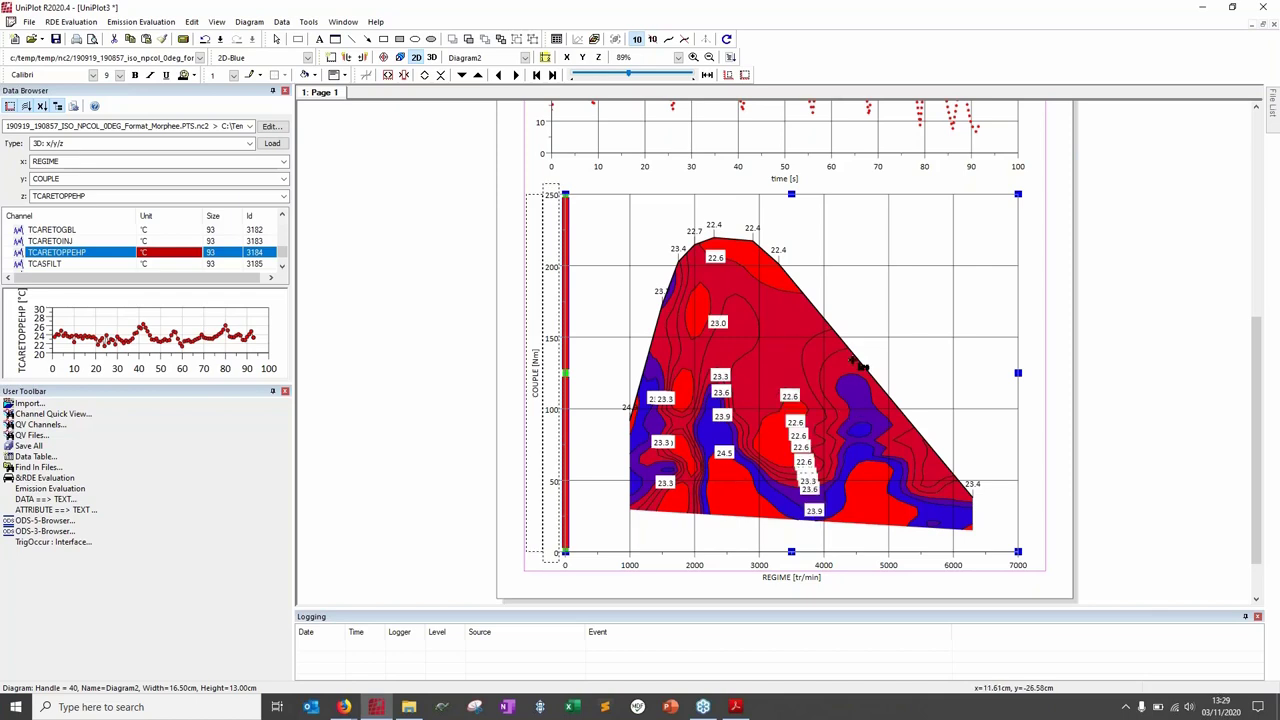
Step: Insert a new isoline at Z = 22.7195 through about X 3275, Y 127 on the map, with its line color set to green
left_click(667, 40)
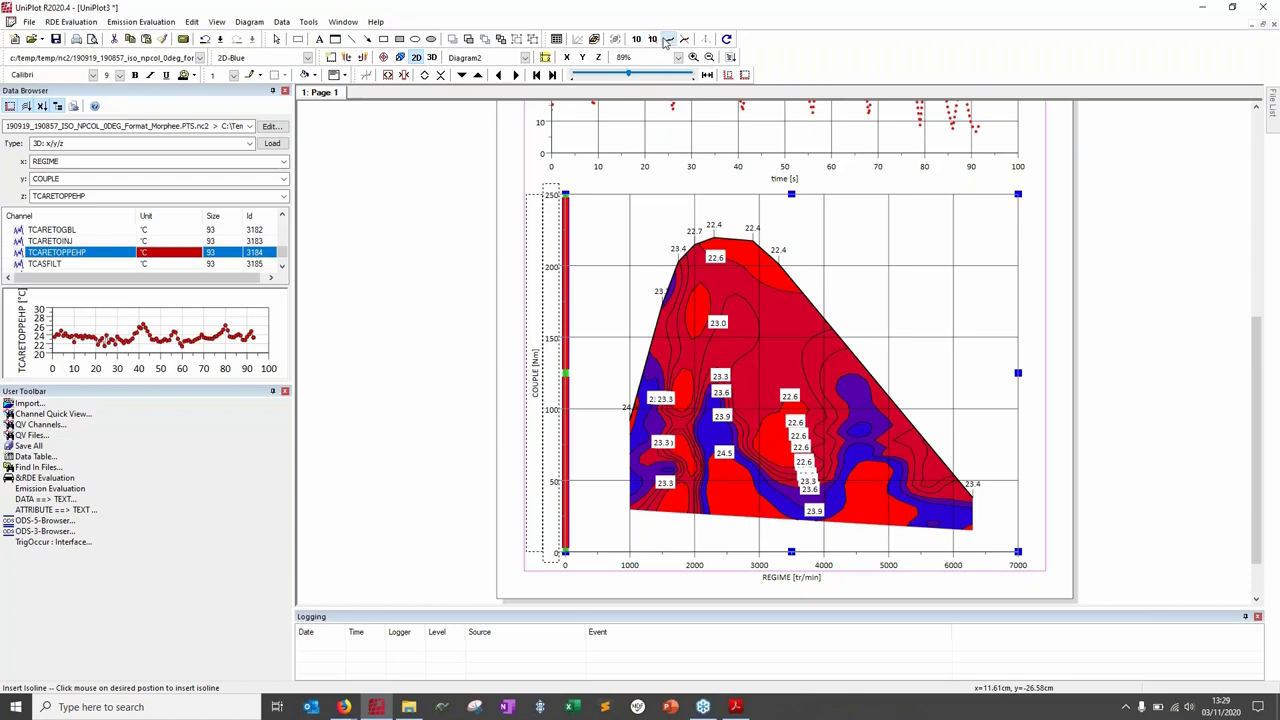
left_click(777, 371)
key("Tab")
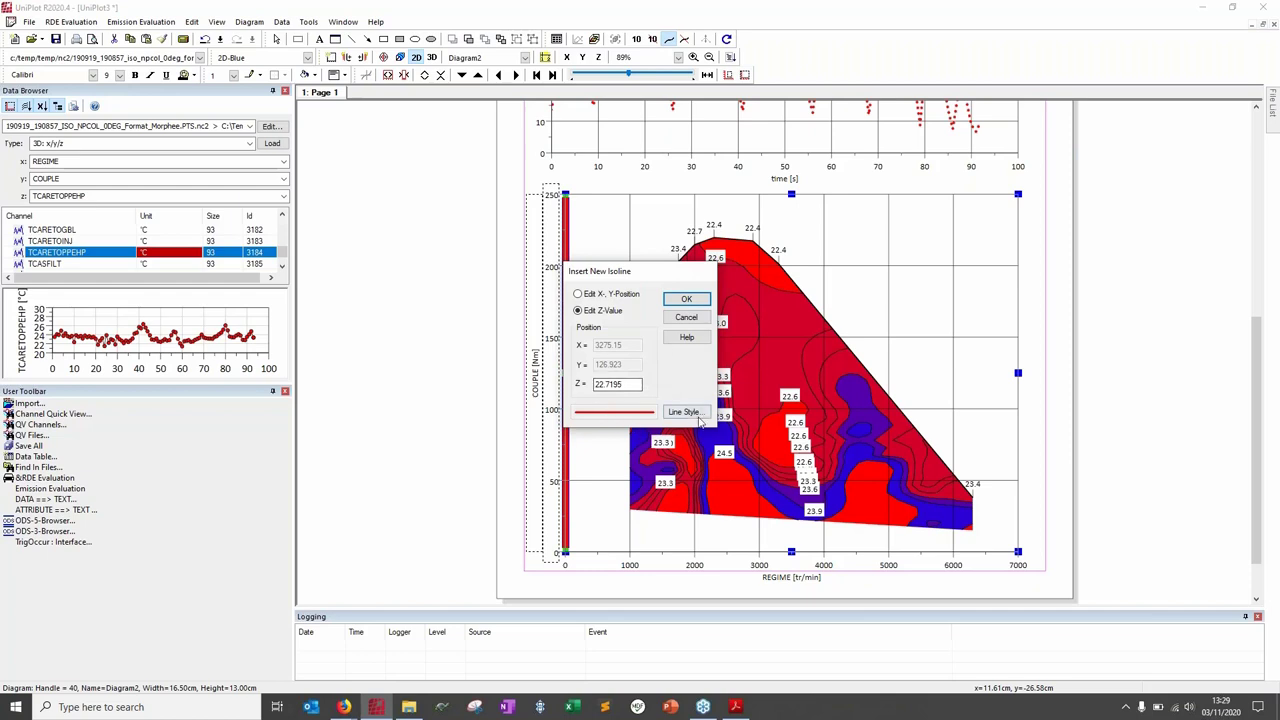
left_click(630, 386)
left_click(684, 412)
left_click(773, 401)
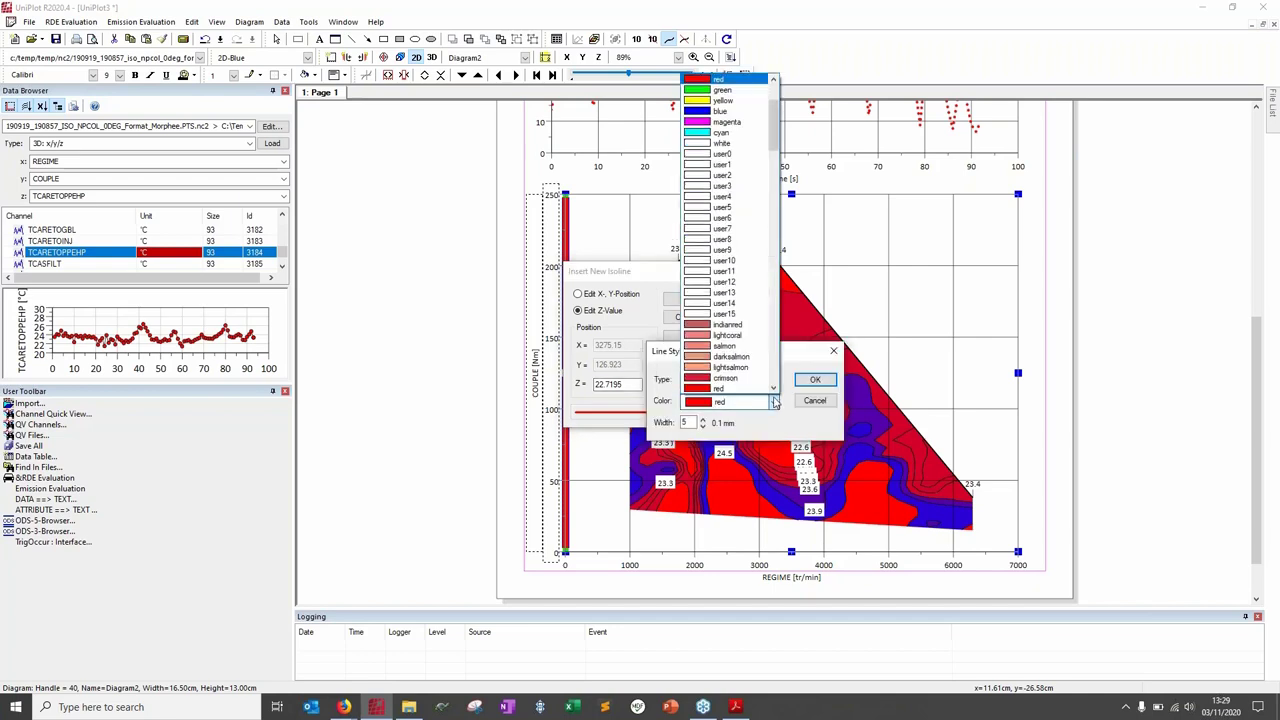
left_click(727, 98)
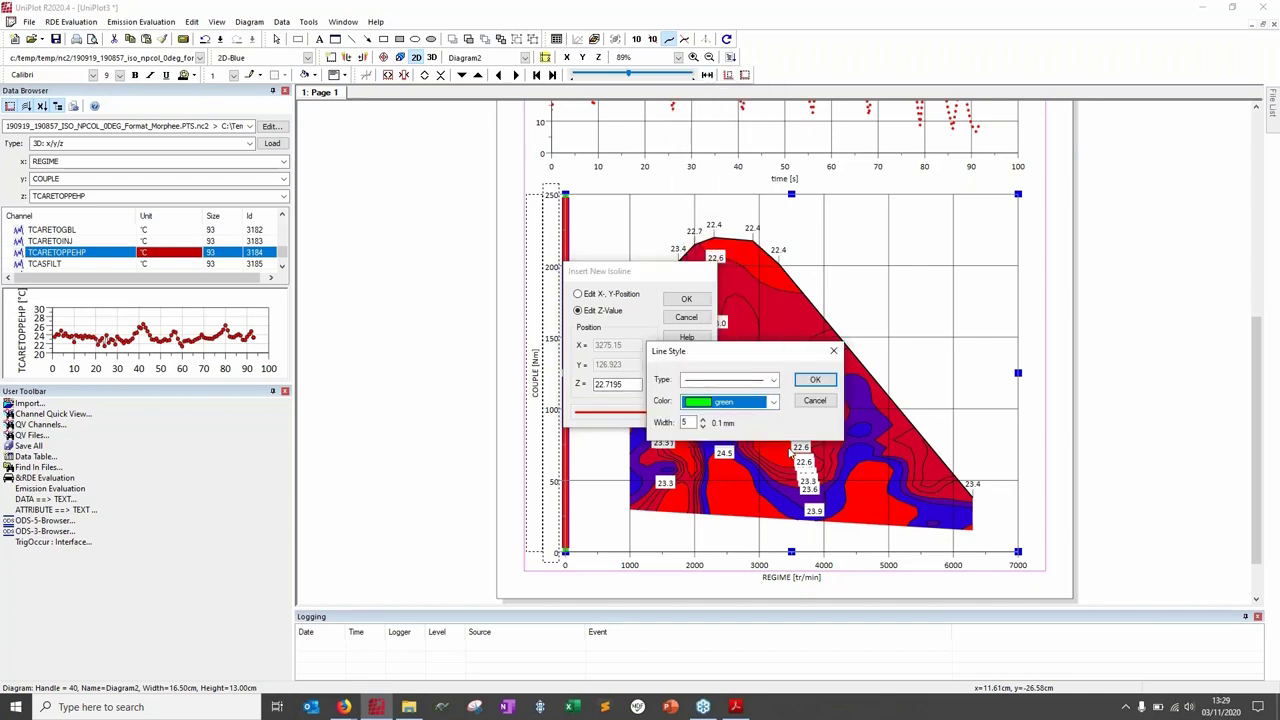
left_click(812, 380)
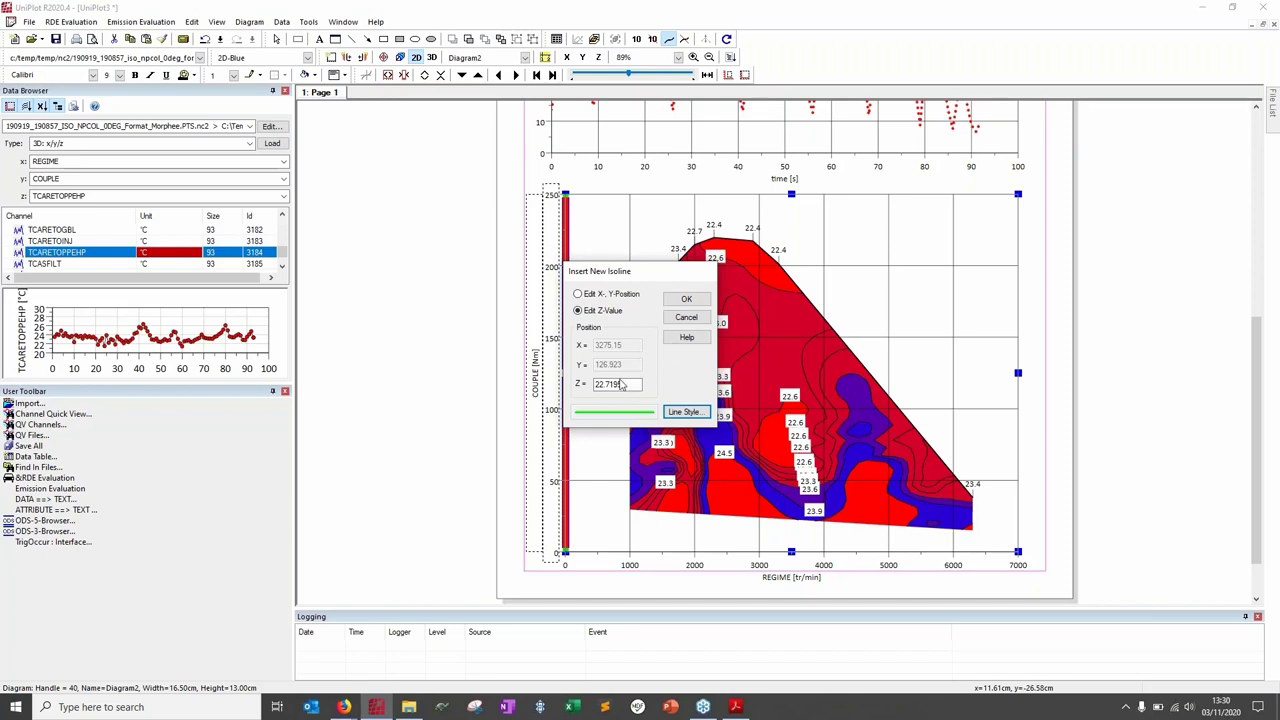
left_click(686, 299)
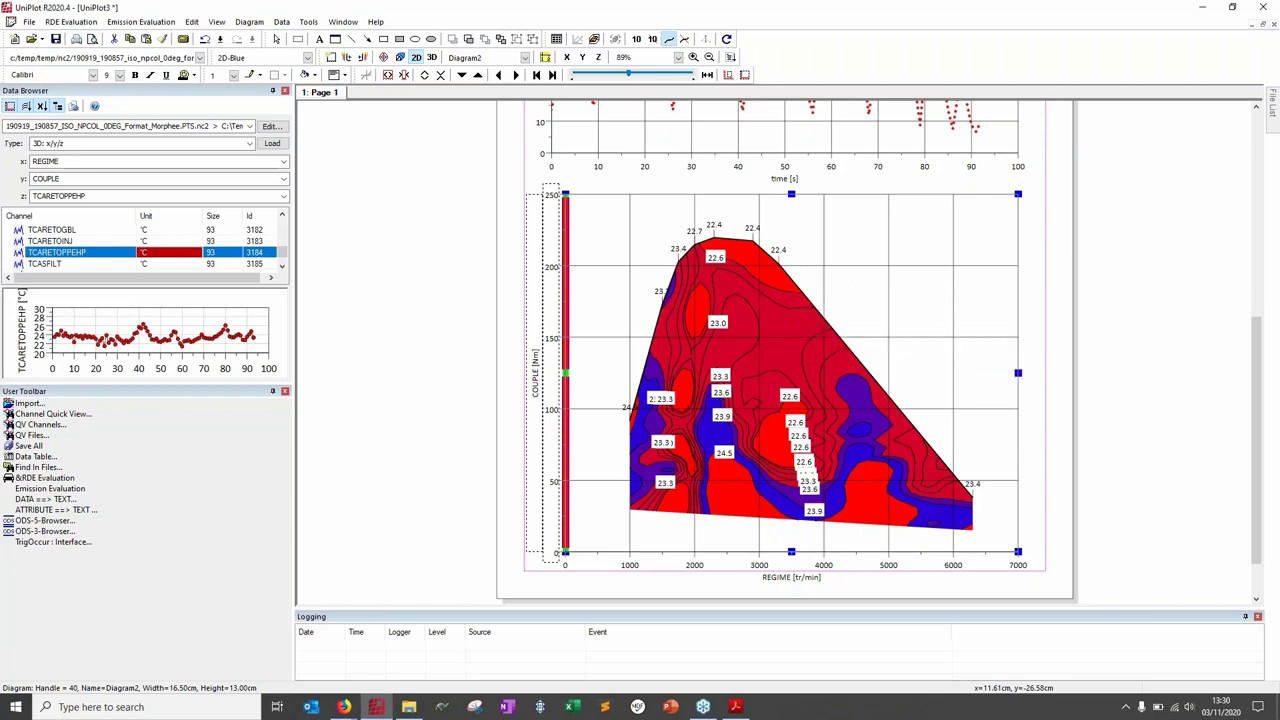
Step: Delete the isolines crossing a box drawn over the central area of the map diagram
left_click(685, 42)
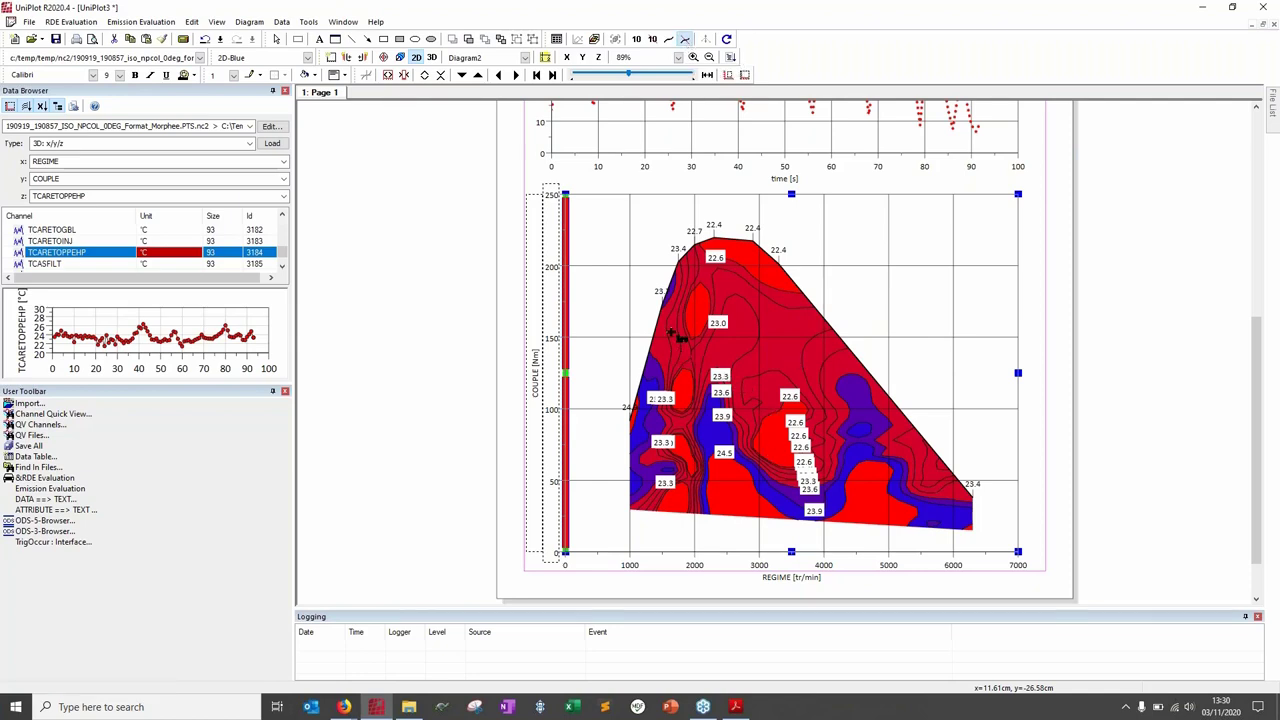
left_click_drag(680, 328, 850, 485)
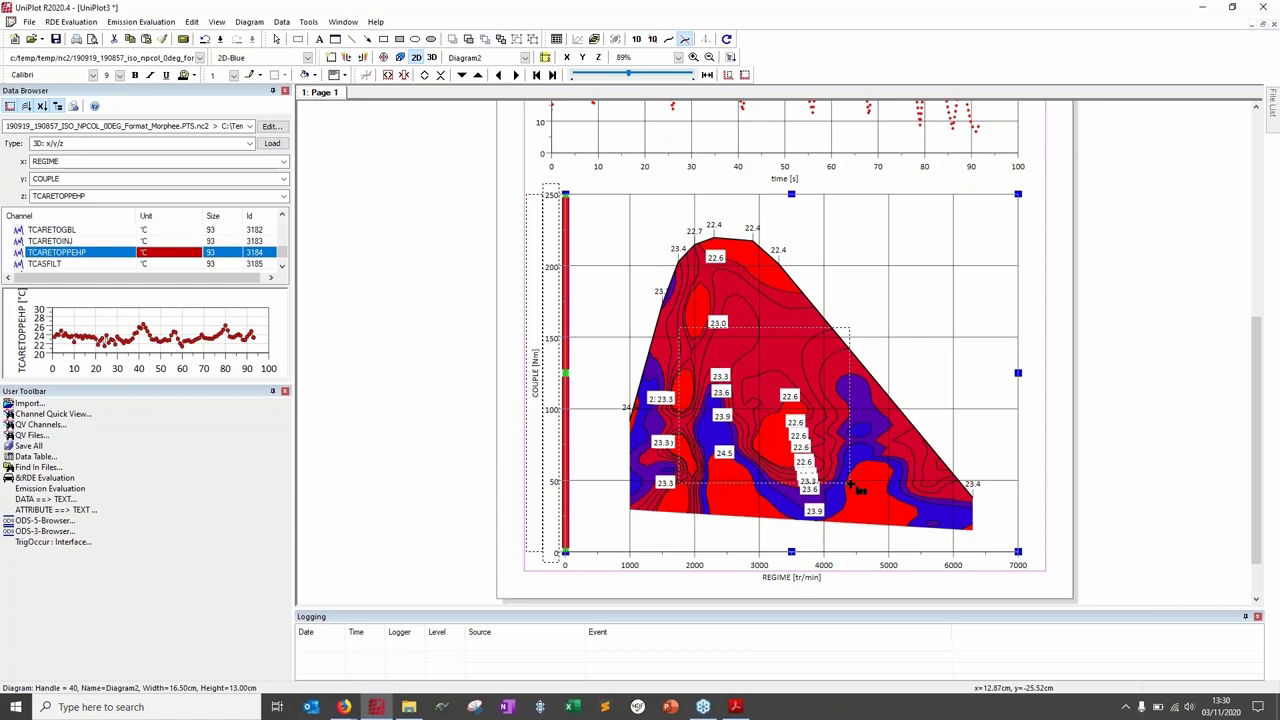
left_click_drag(850, 485, 850, 485)
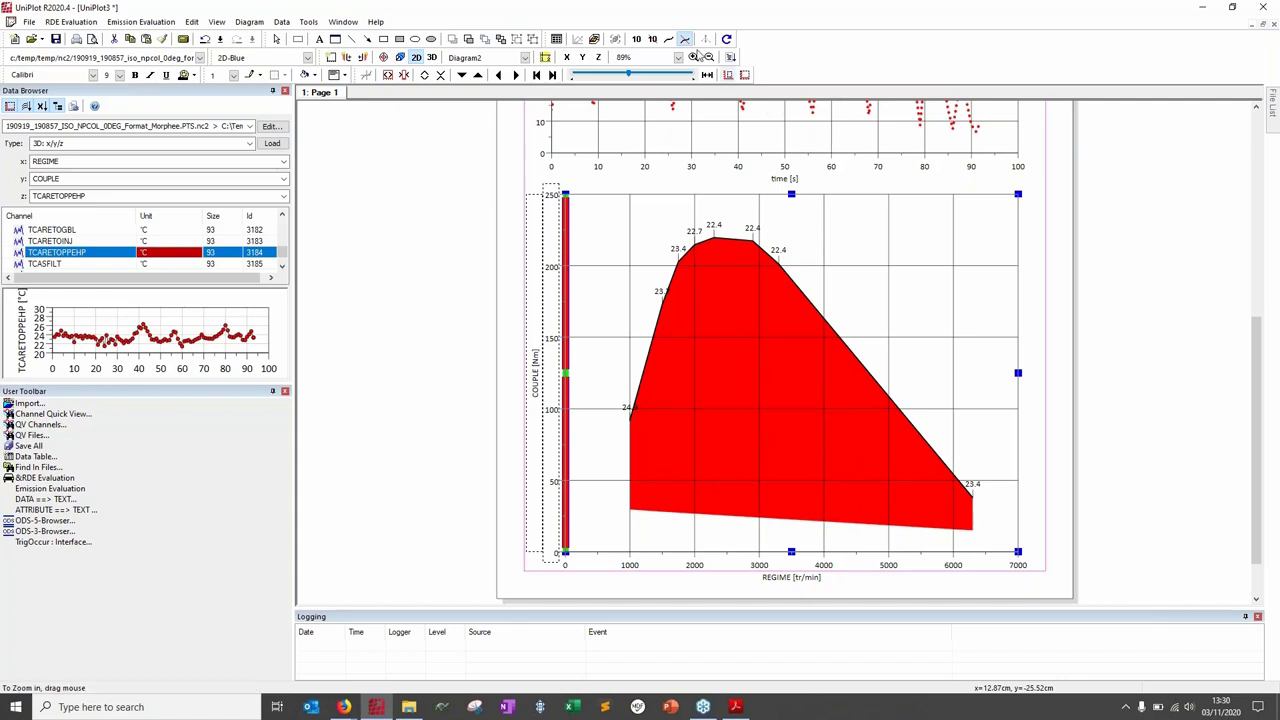
Step: Insert a new isoline at Z = 23.0368 through about X 2957, Y 155 on the map, with its line color set to black
left_click(668, 40)
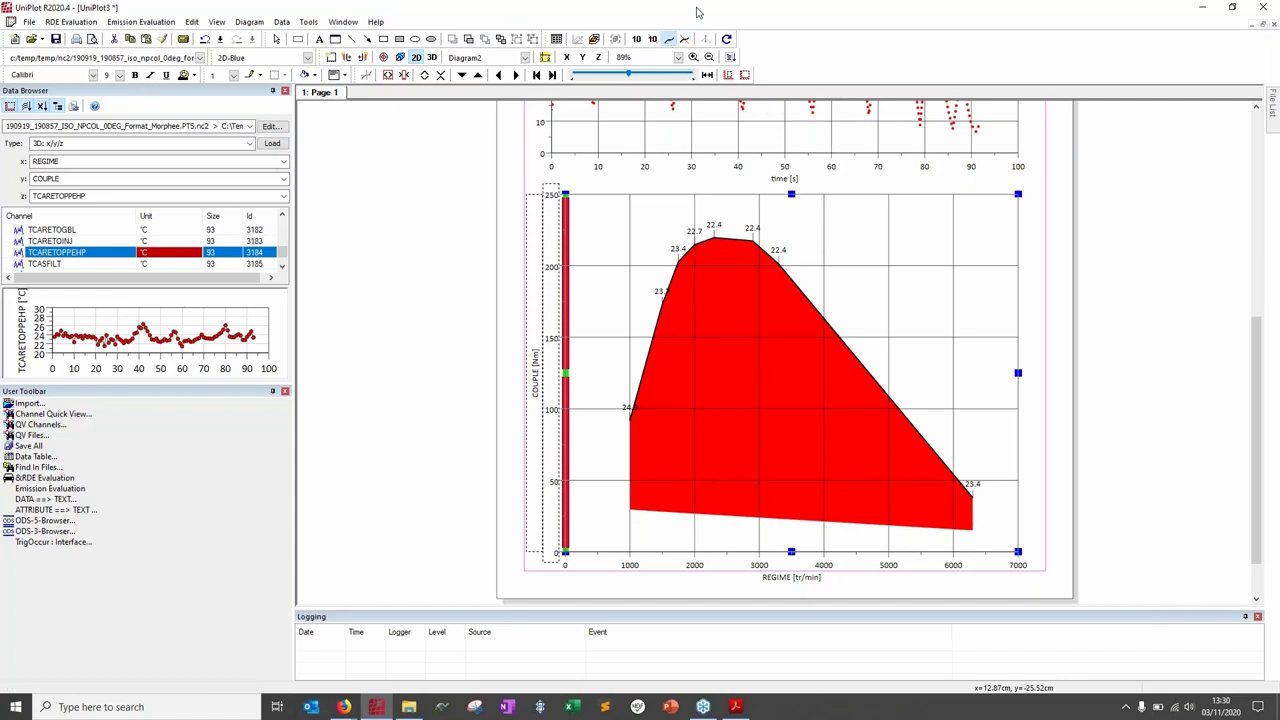
left_click(756, 330)
left_click(684, 411)
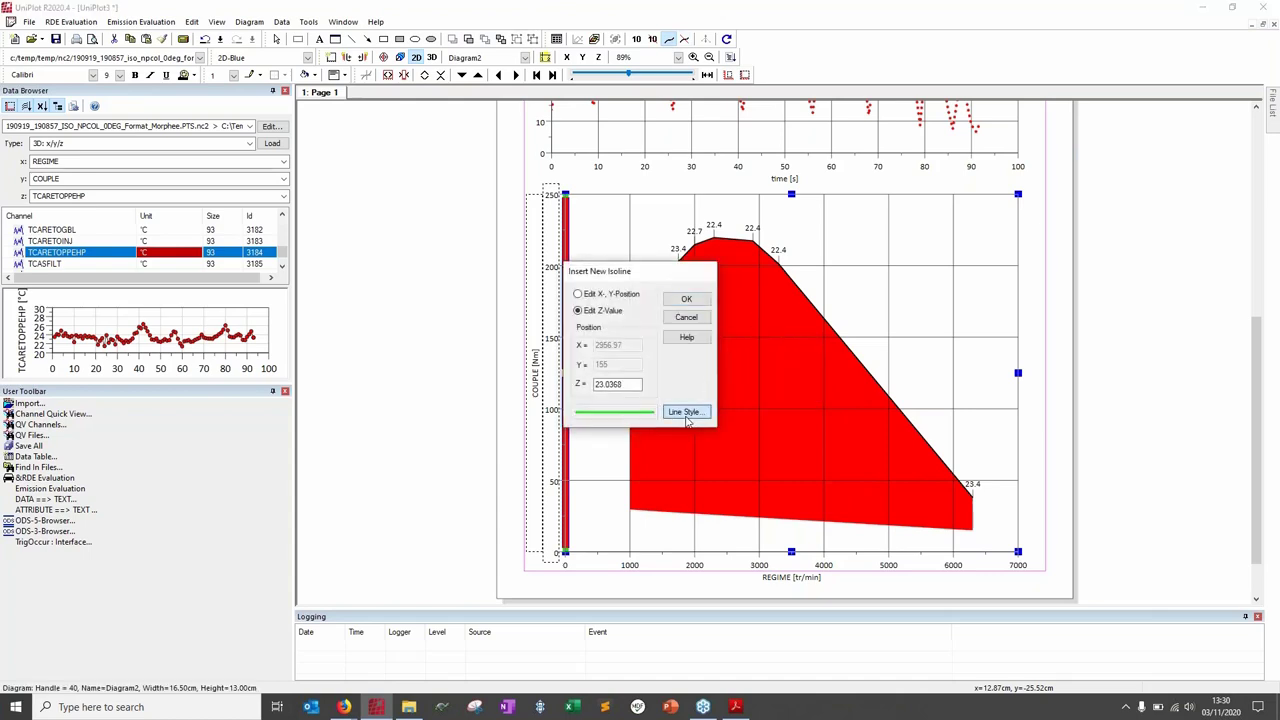
left_click(773, 401)
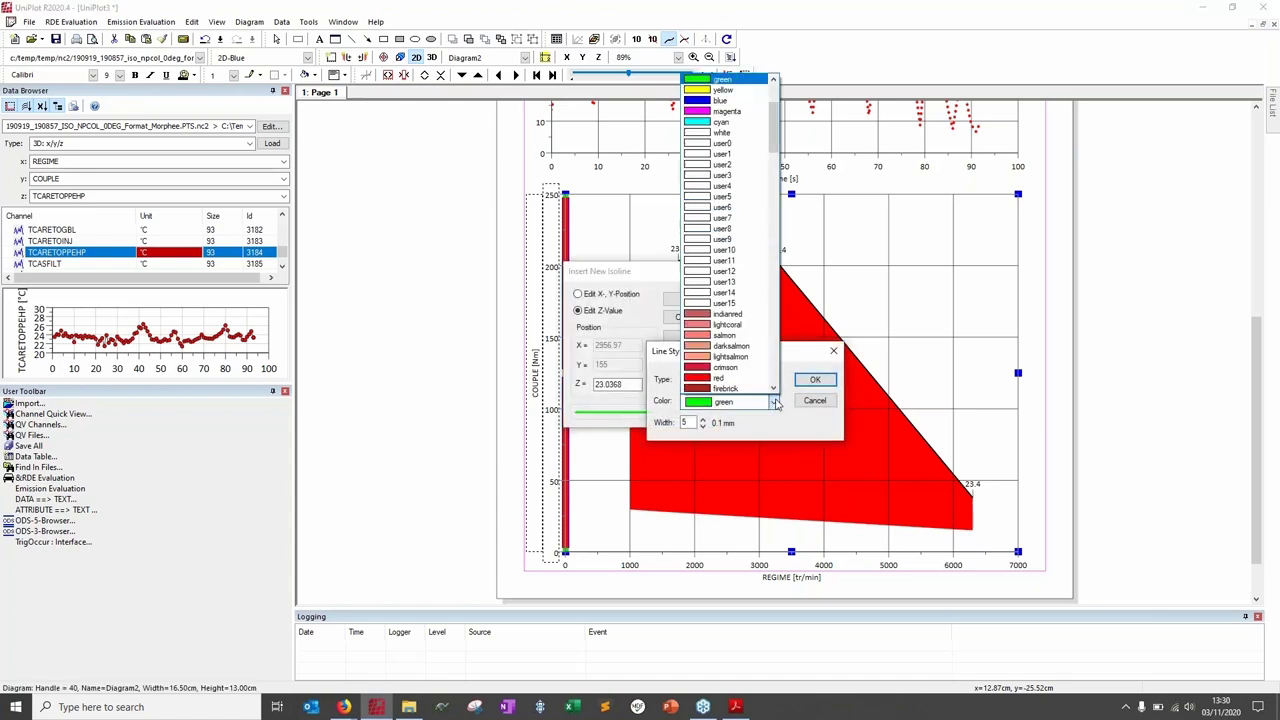
scroll(733, 150, "up", 5)
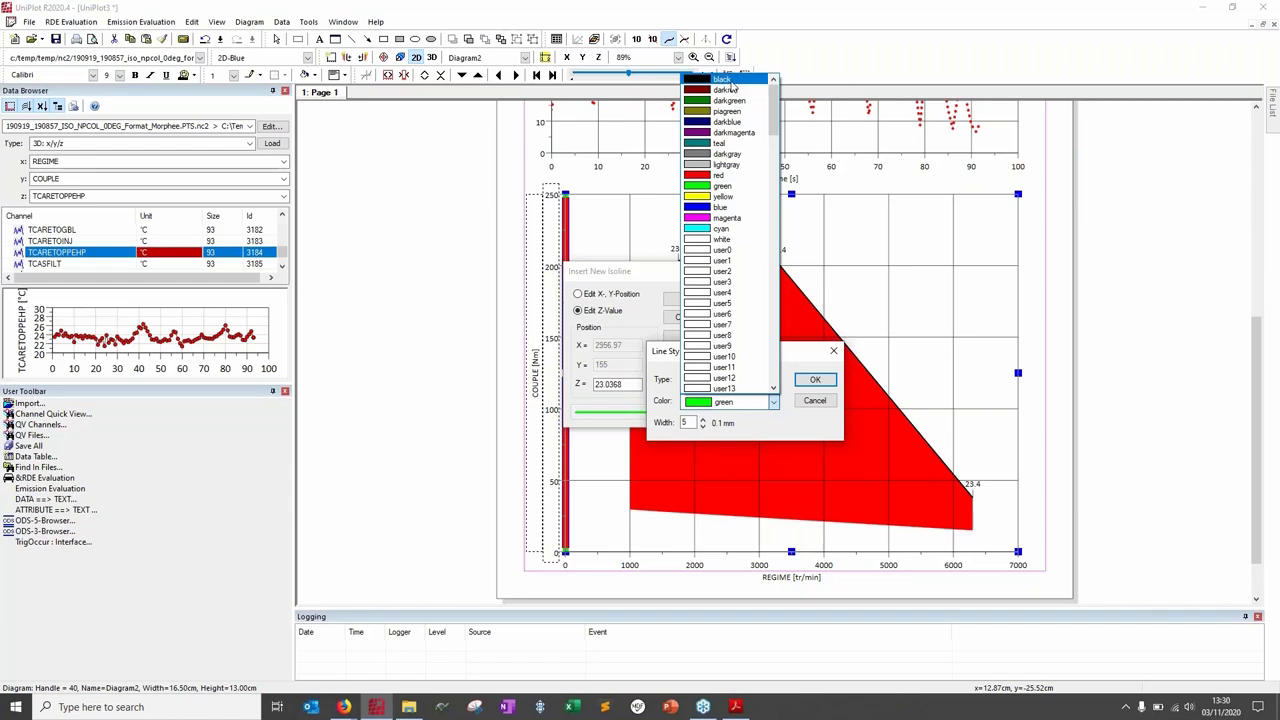
left_click(732, 80)
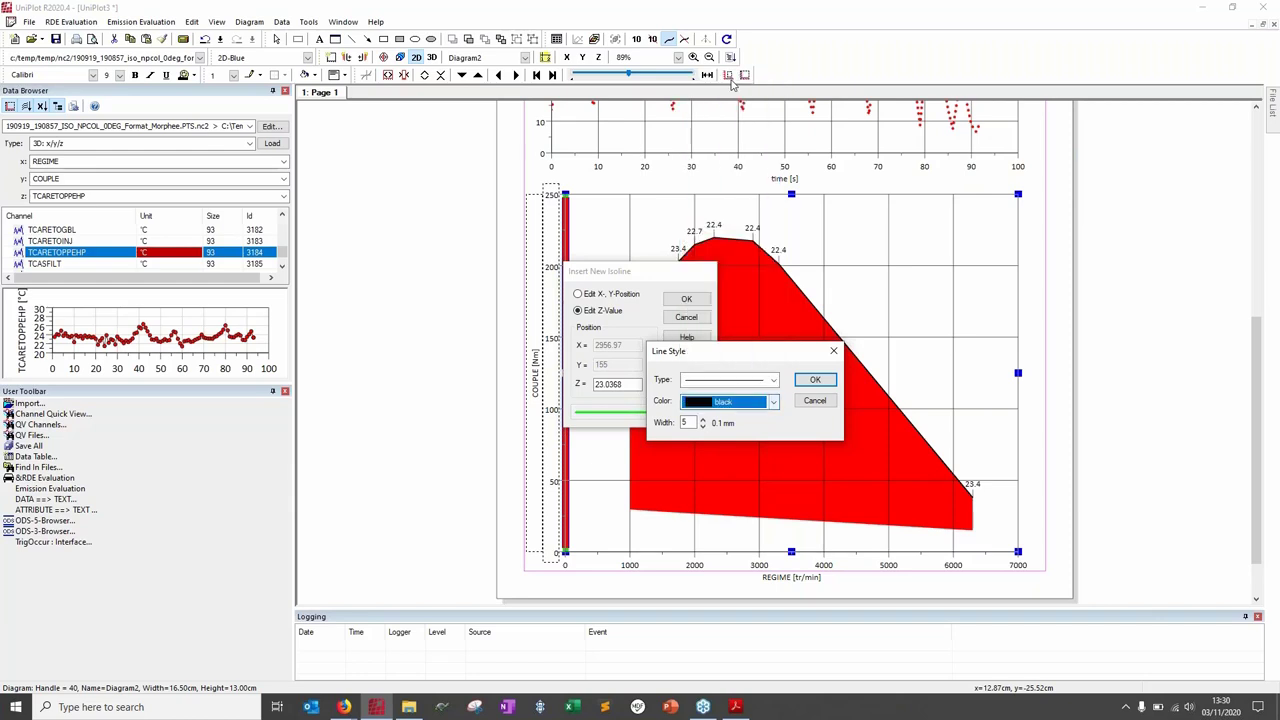
left_click(815, 379)
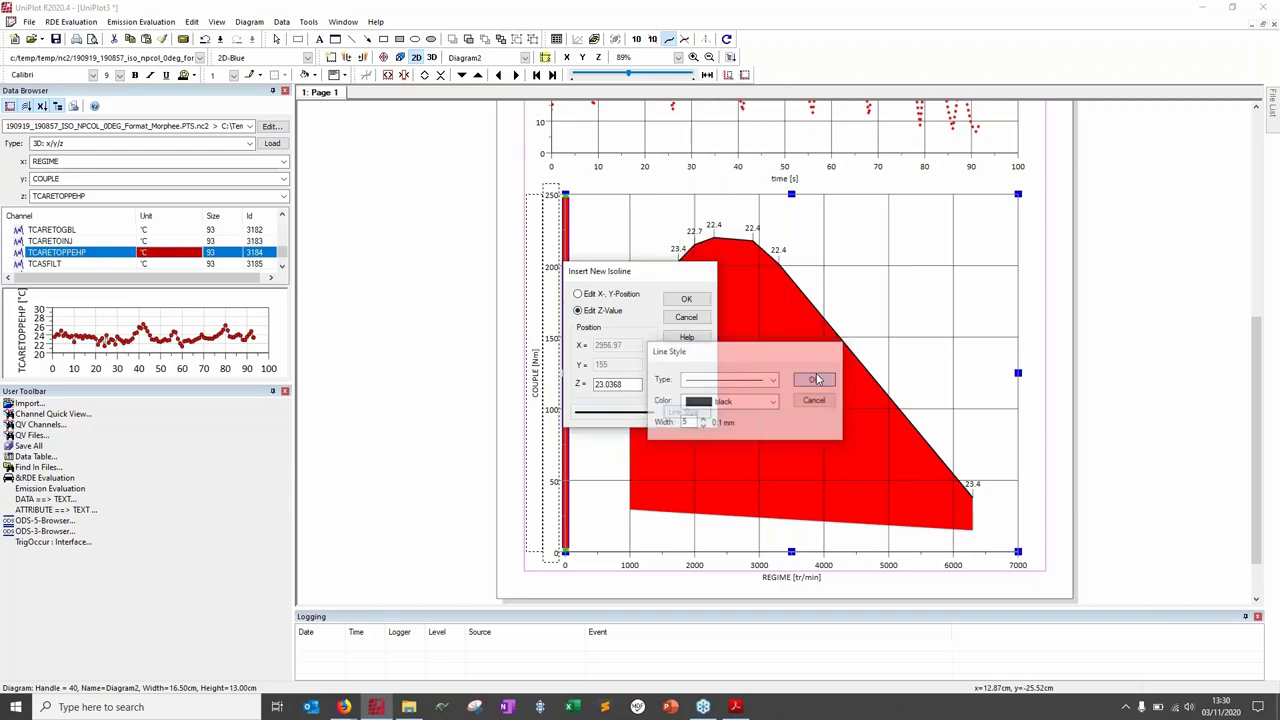
left_click(688, 302)
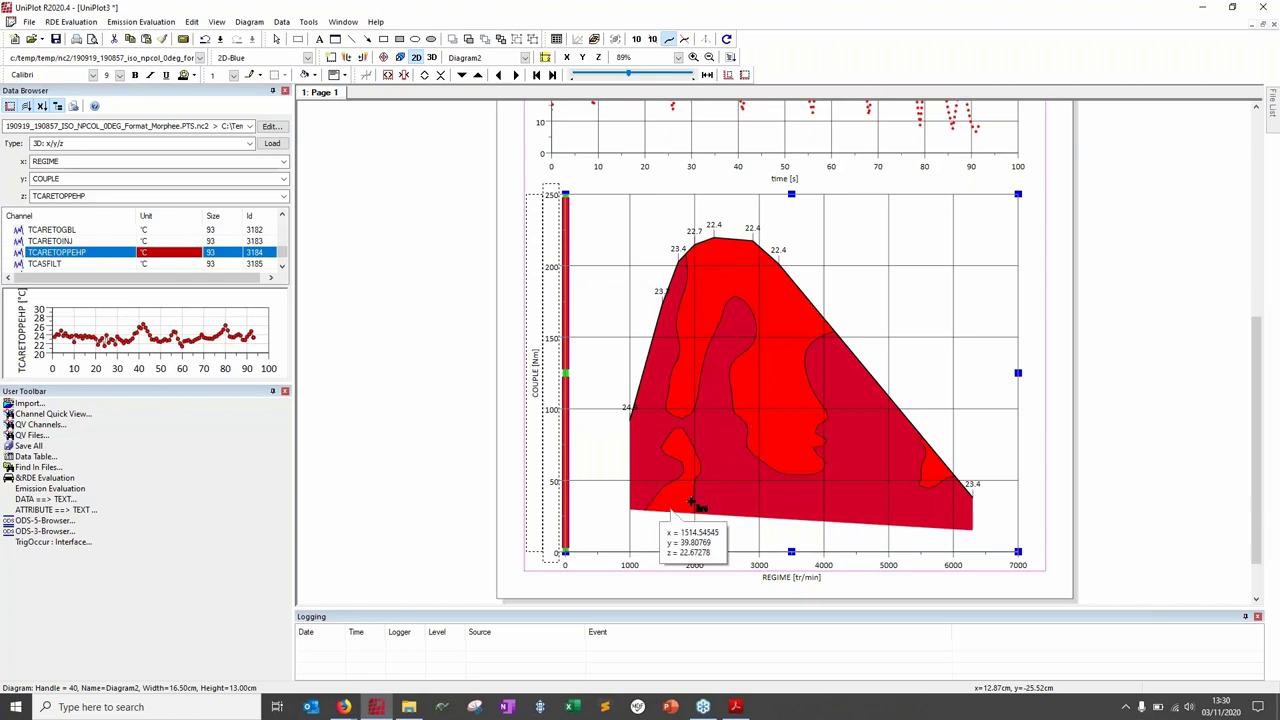
Step: Insert two more isolines on the map, through about X 3080, Y 97 and about X 2639, Y 43
left_click(764, 413)
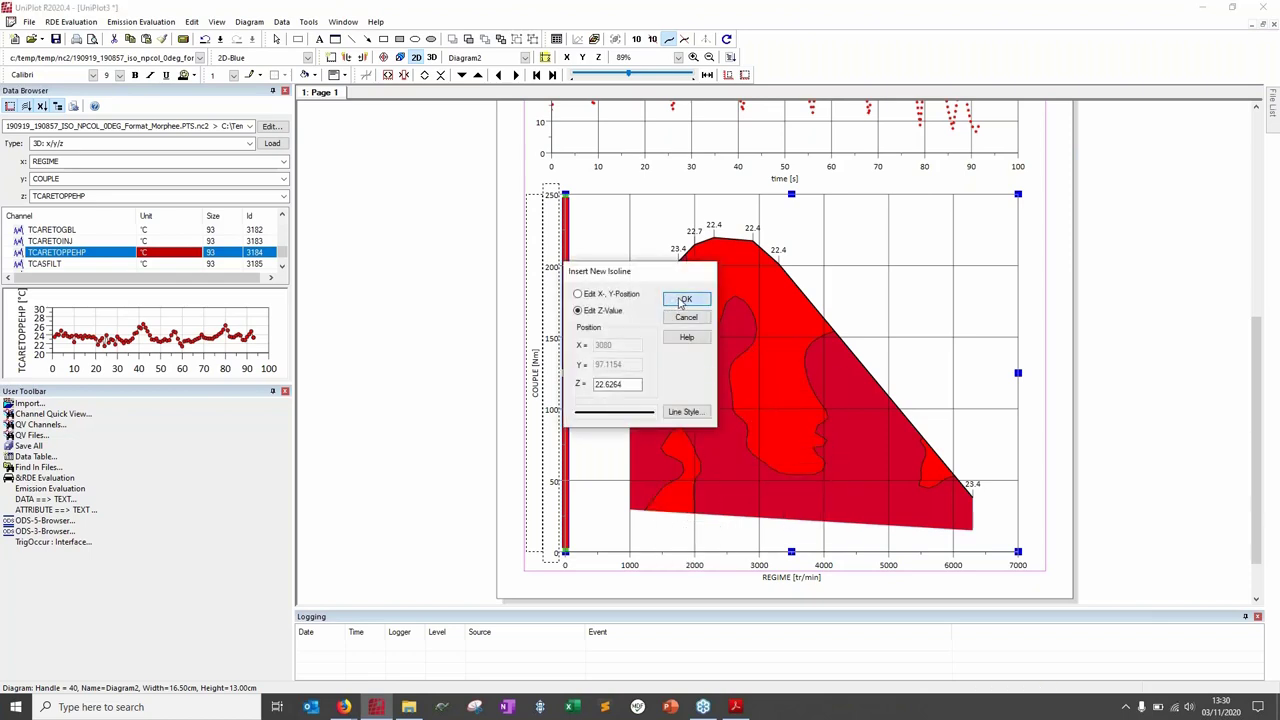
left_click(684, 300)
left_click(736, 492)
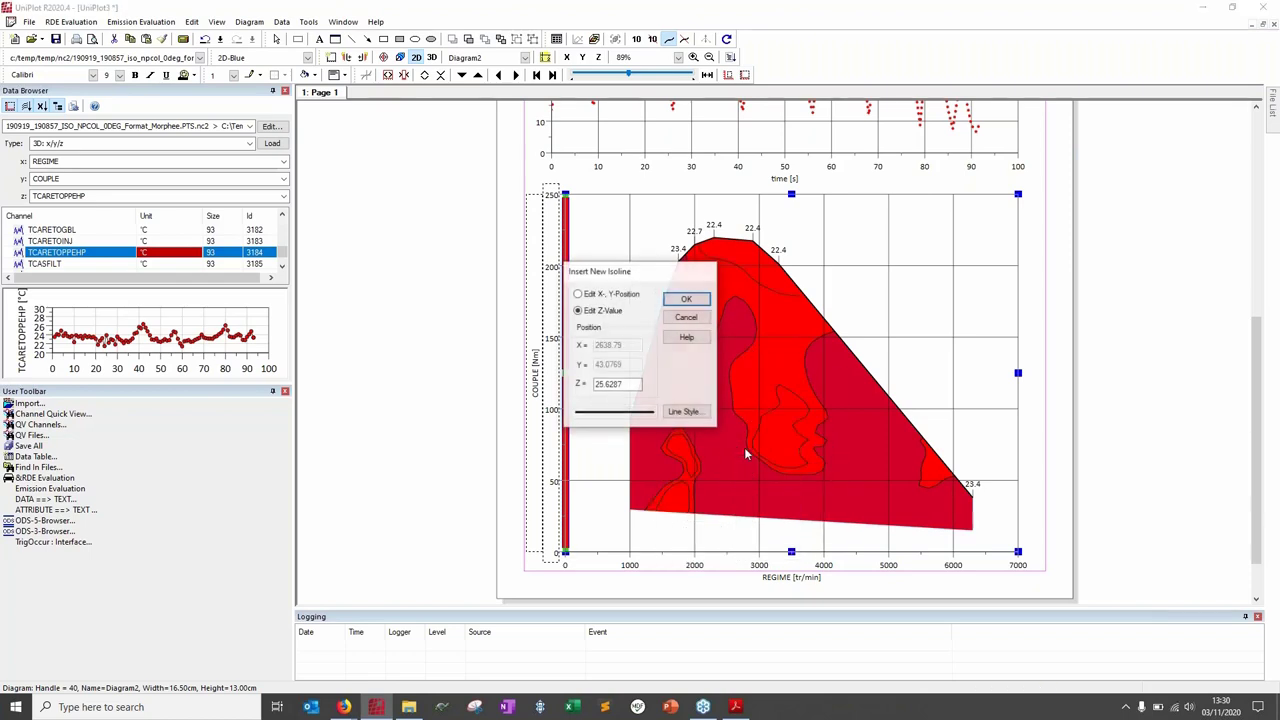
left_click(684, 300)
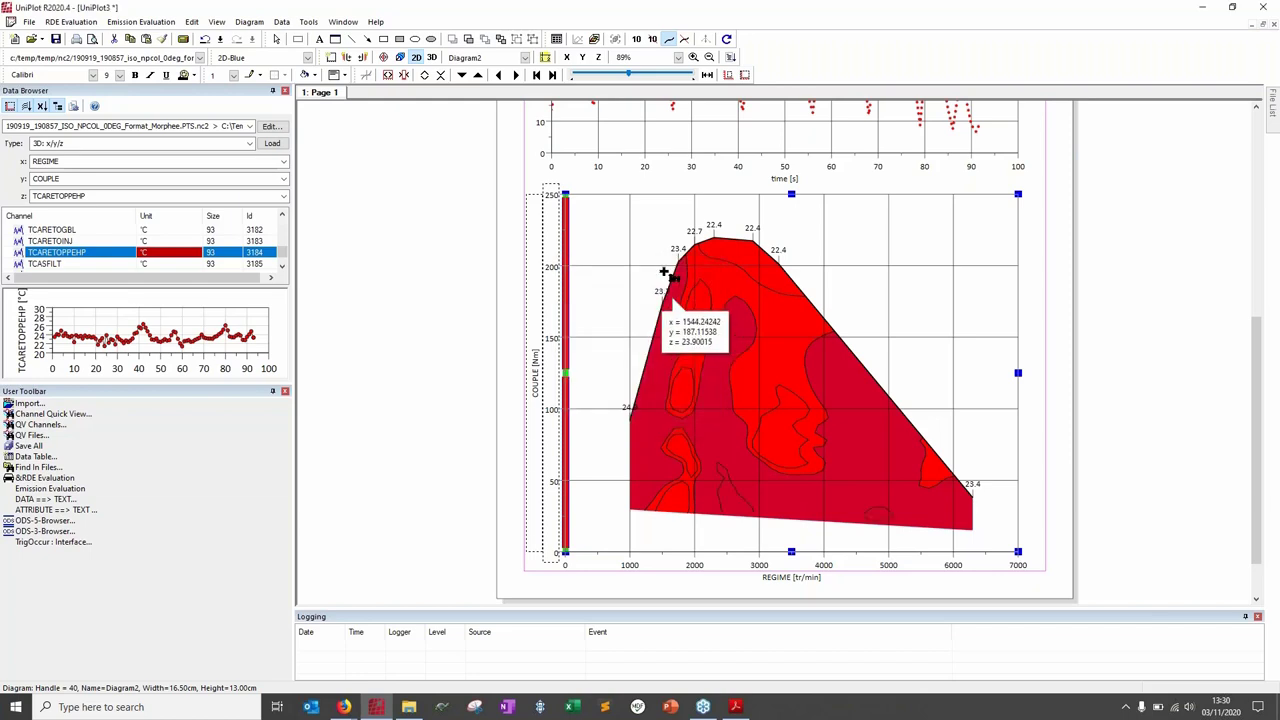
Step: Enable symbols on the A_CMA.THROTTLE_10S curve in the upper diagram and change its line type to solid
scroll(737, 114, "up", 5)
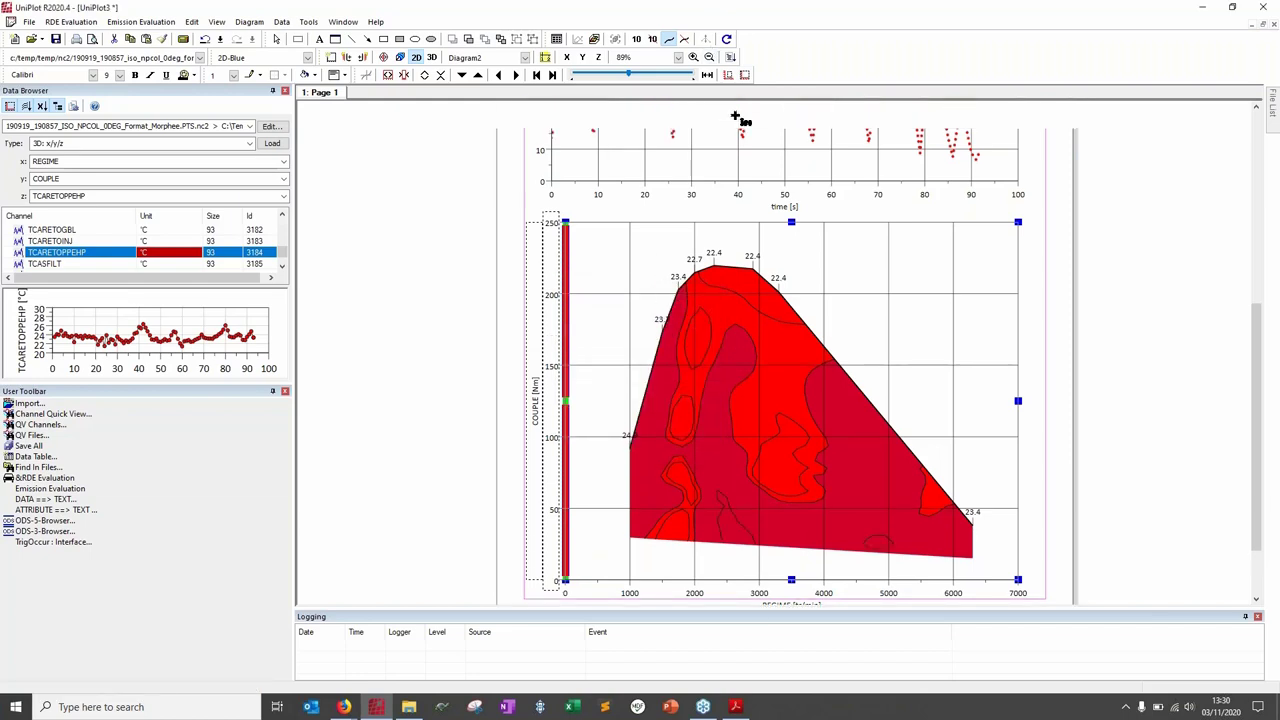
scroll(737, 116, "up", 2)
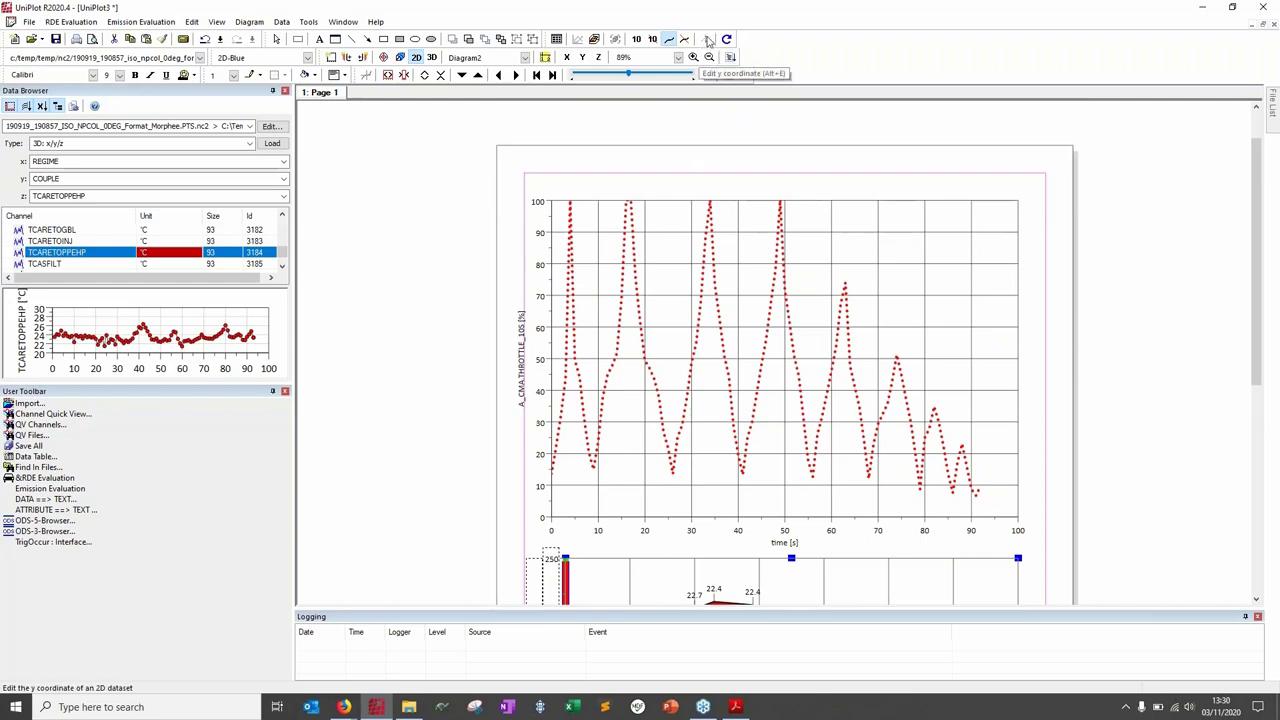
key("Escape")
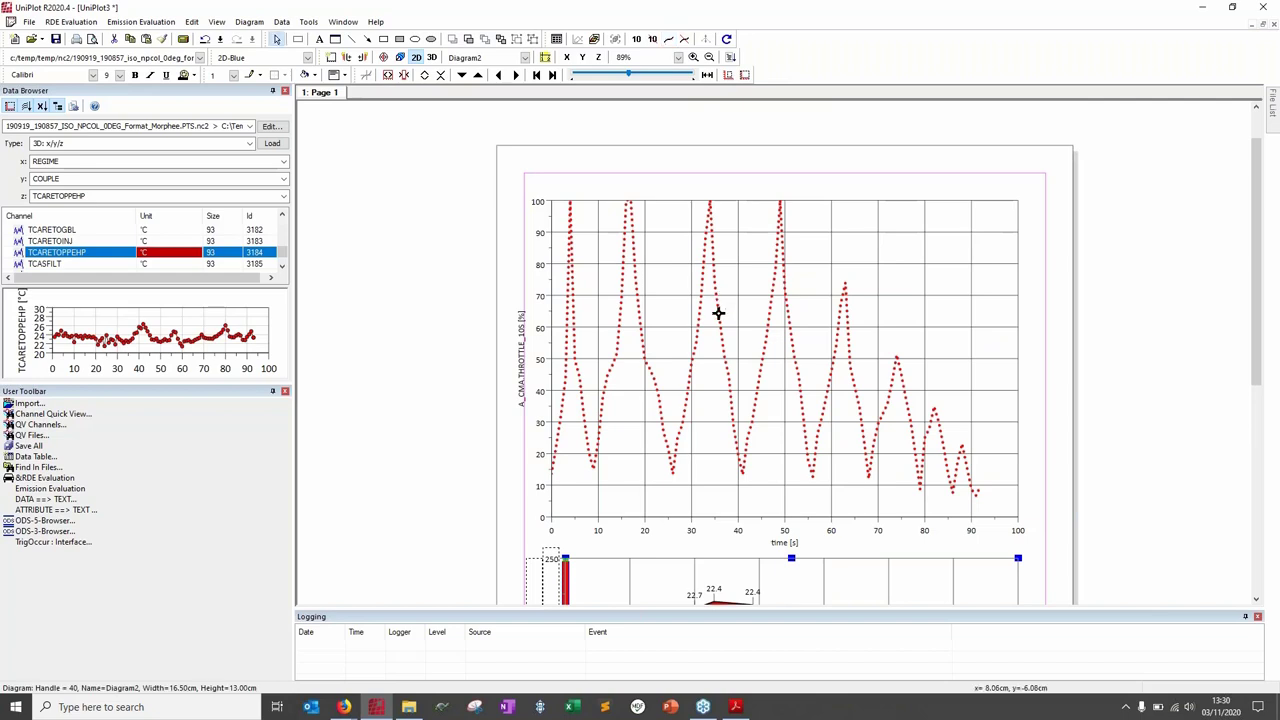
left_click(717, 313)
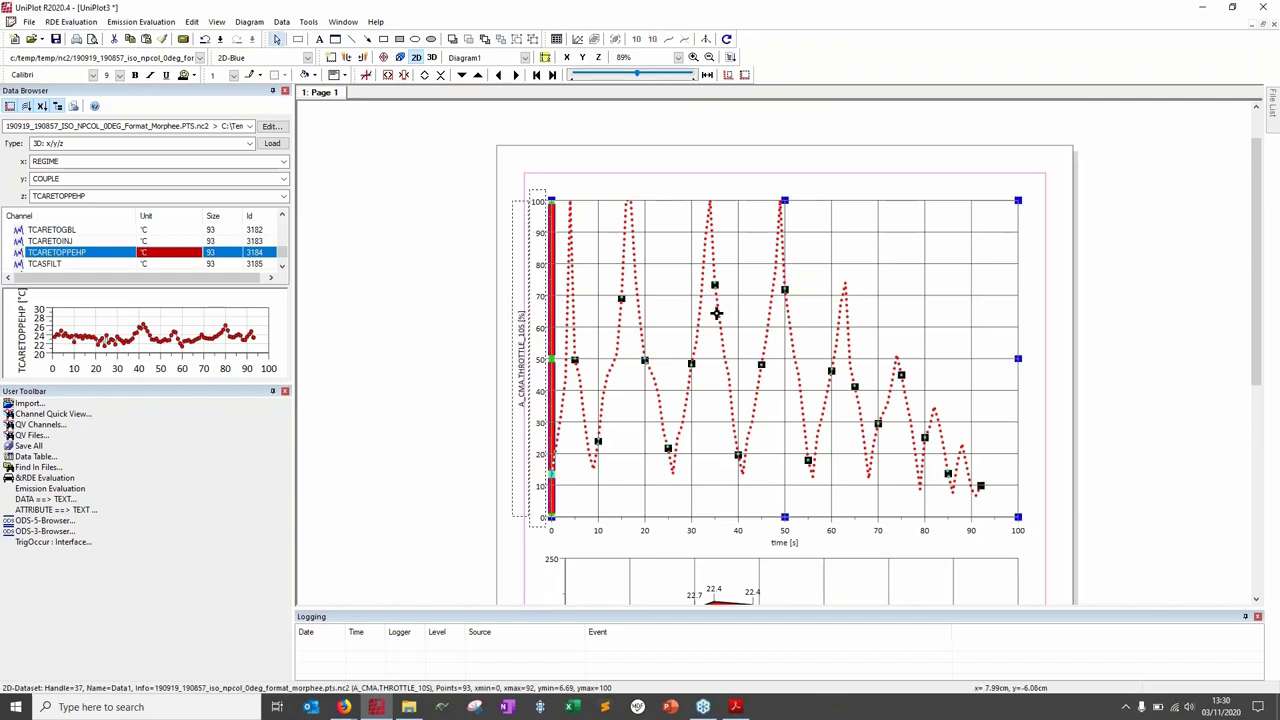
double_click(717, 313)
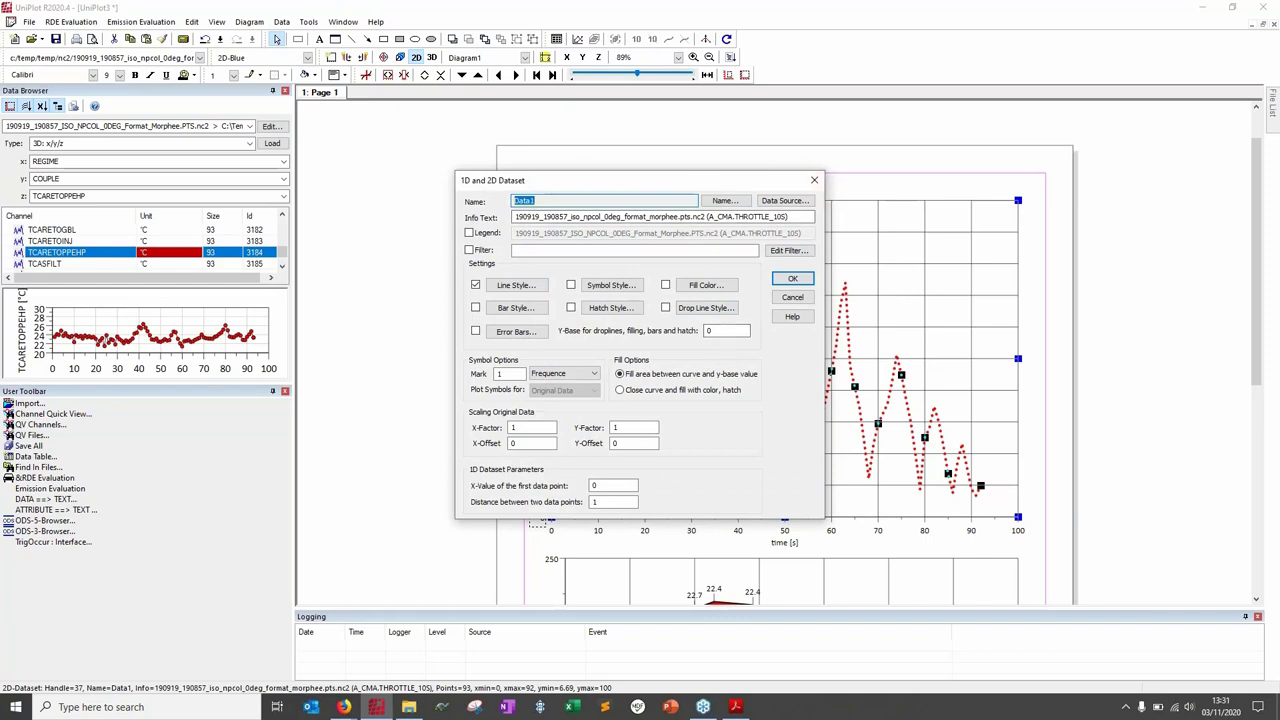
left_click(571, 286)
left_click(504, 289)
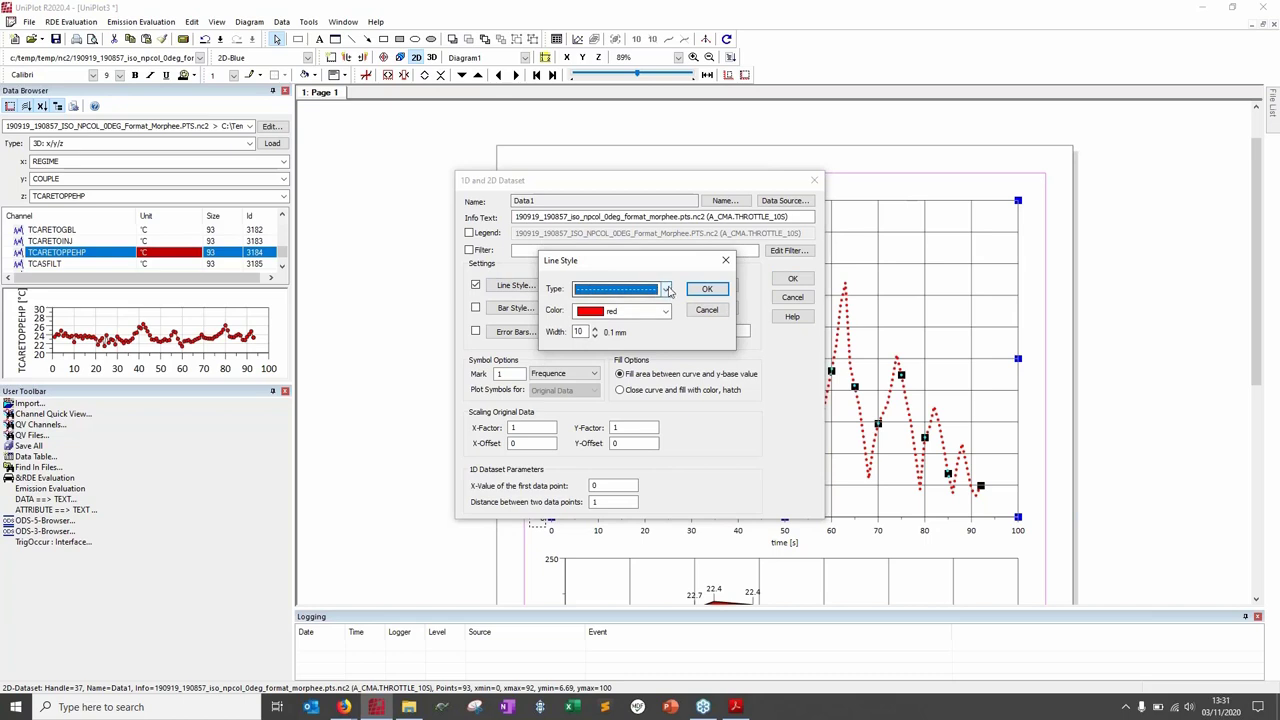
left_click(651, 292)
left_click(630, 313)
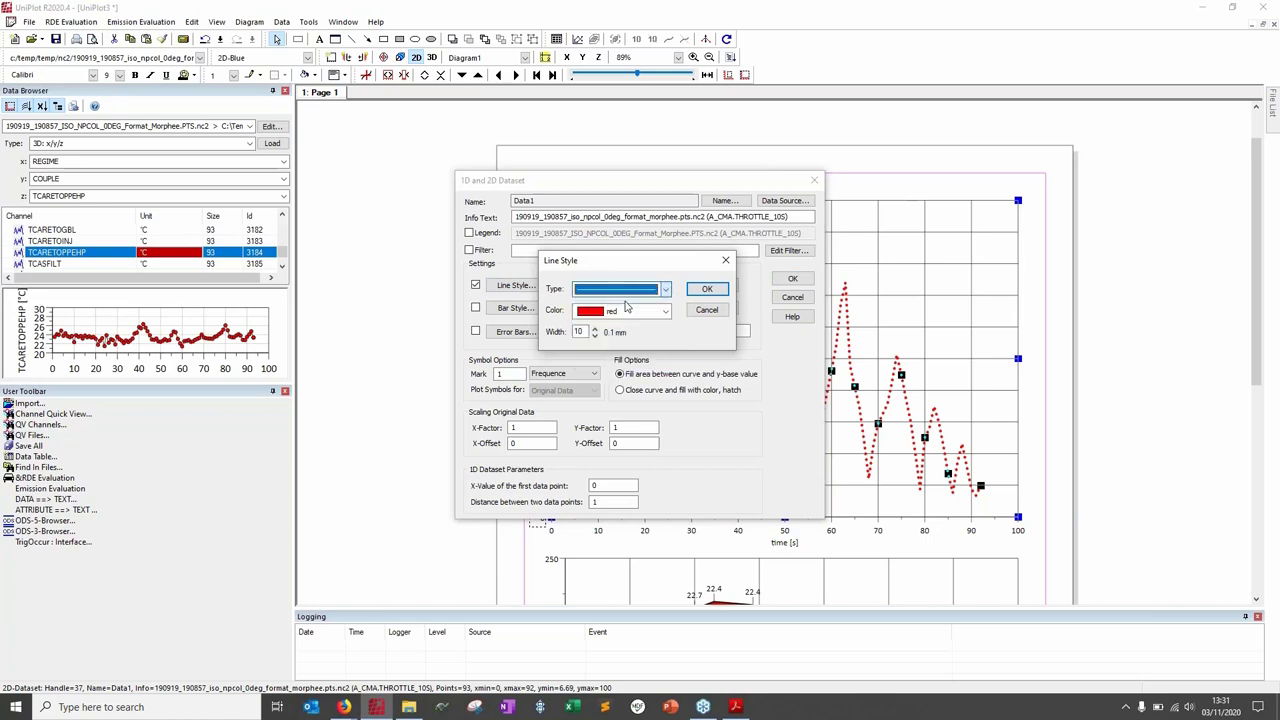
left_click(700, 290)
left_click(792, 279)
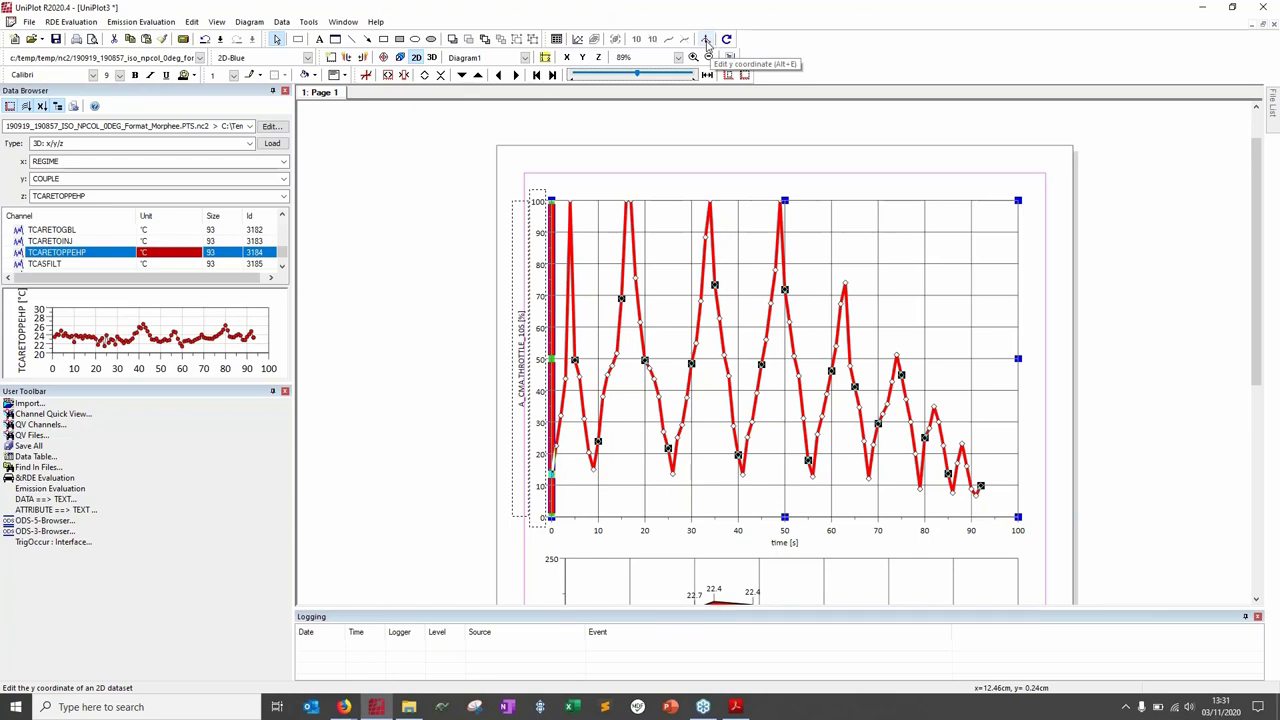
Step: Try to edit the y coordinates of the throttle curve's peak points near 74 s and 63 s
left_click(706, 41)
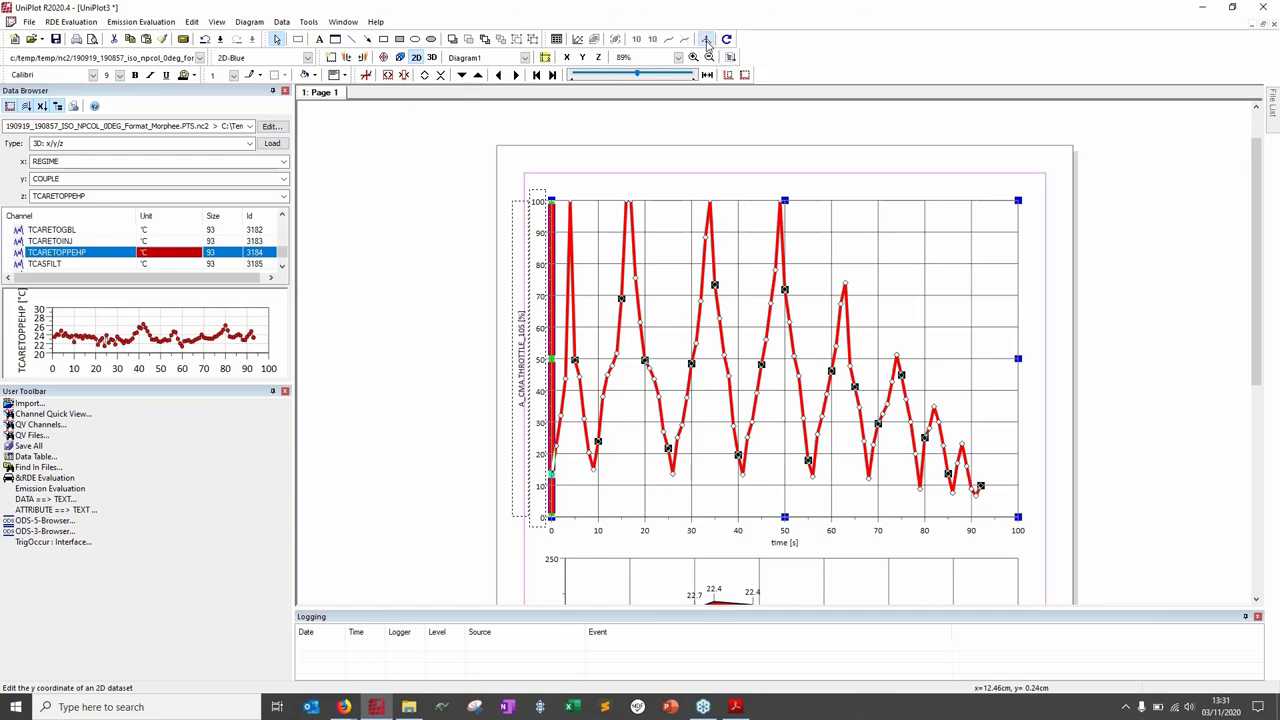
double_click(897, 356)
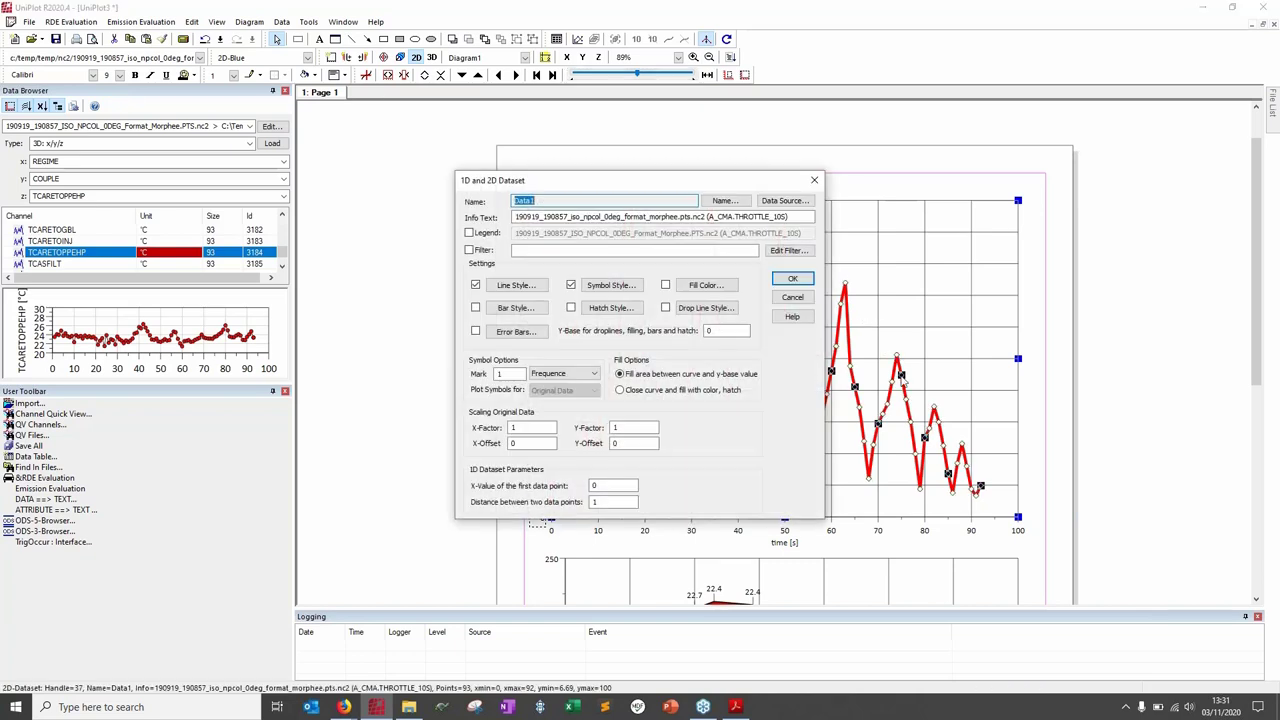
left_click(792, 279)
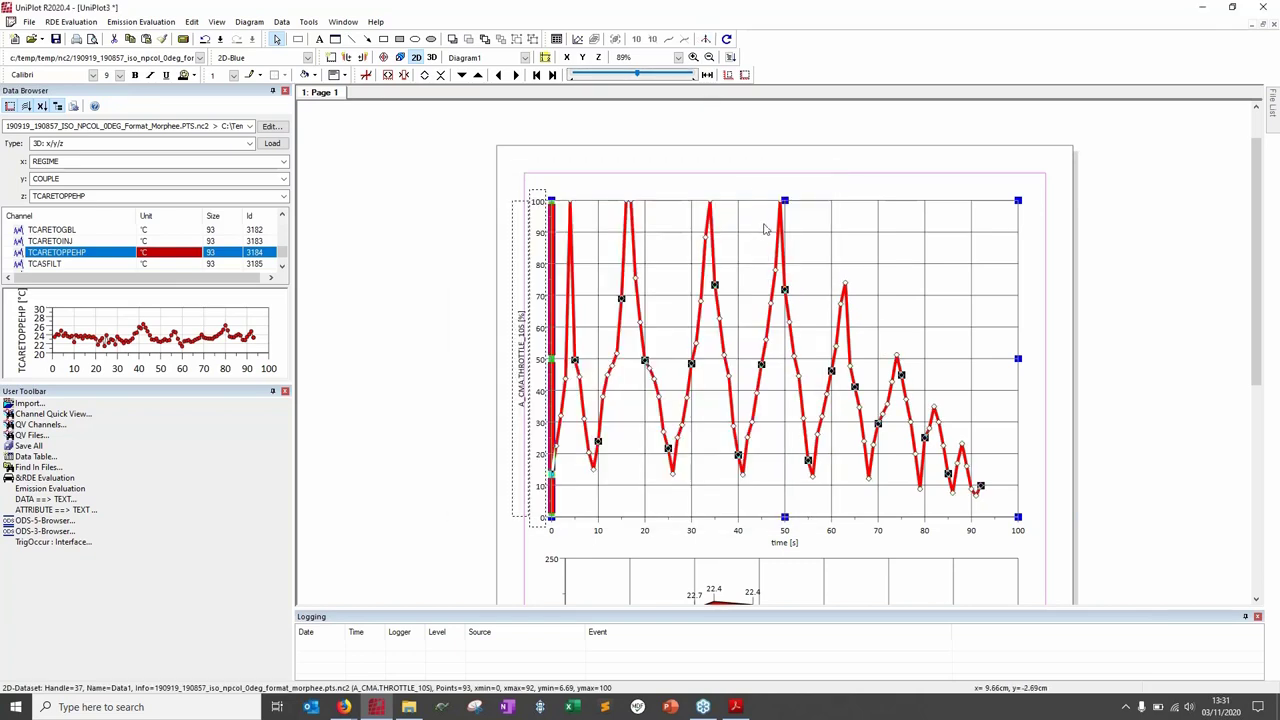
left_click(706, 40)
double_click(895, 357)
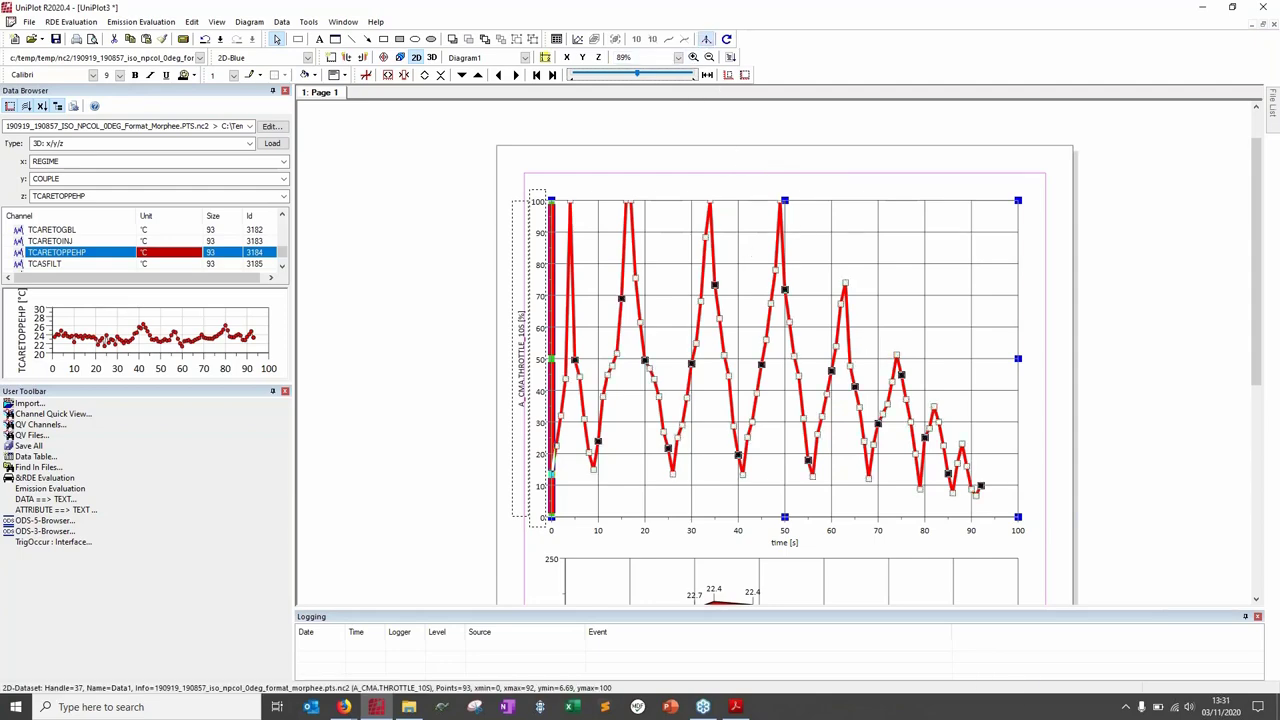
left_click(792, 298)
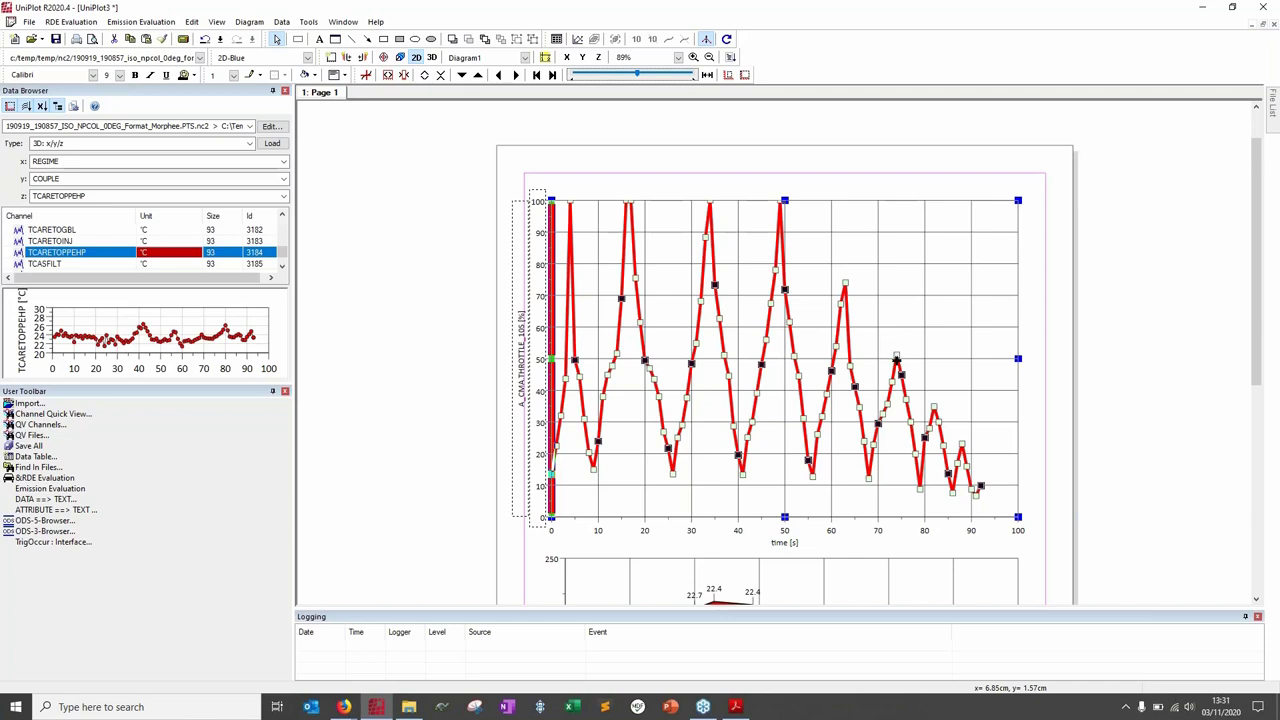
left_click(896, 356)
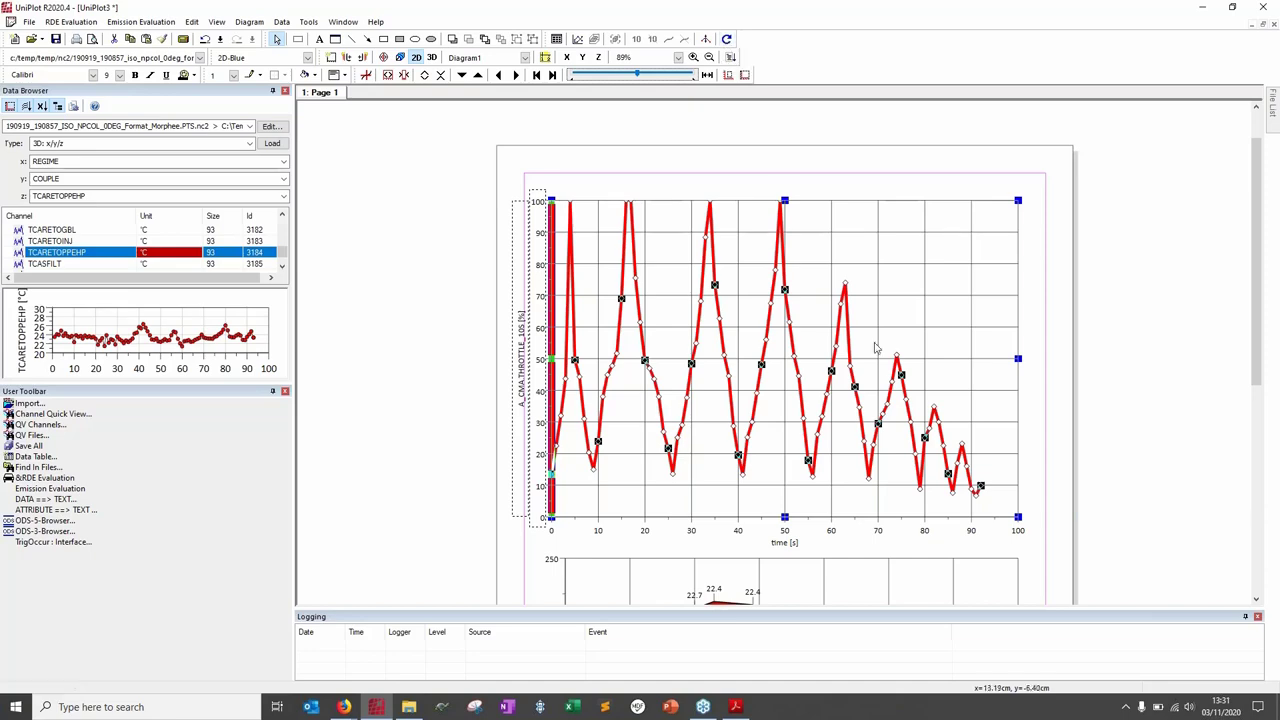
left_click(706, 39)
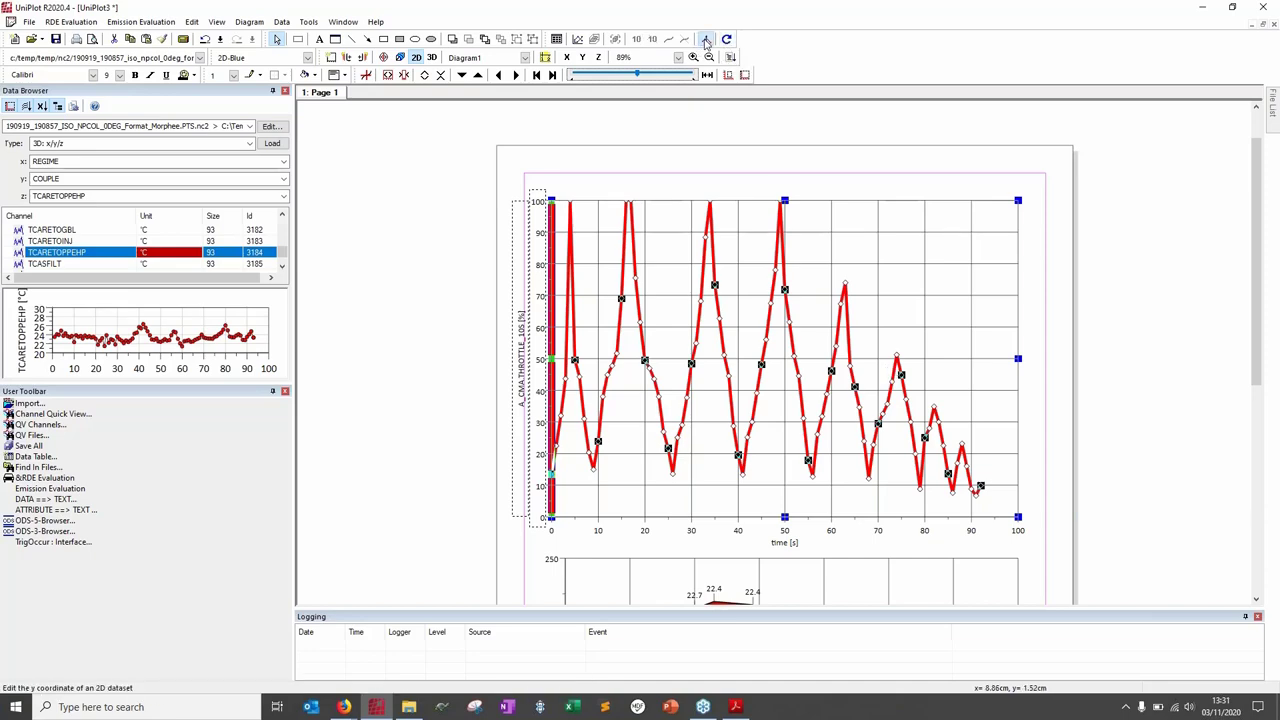
double_click(844, 284)
left_click(794, 297)
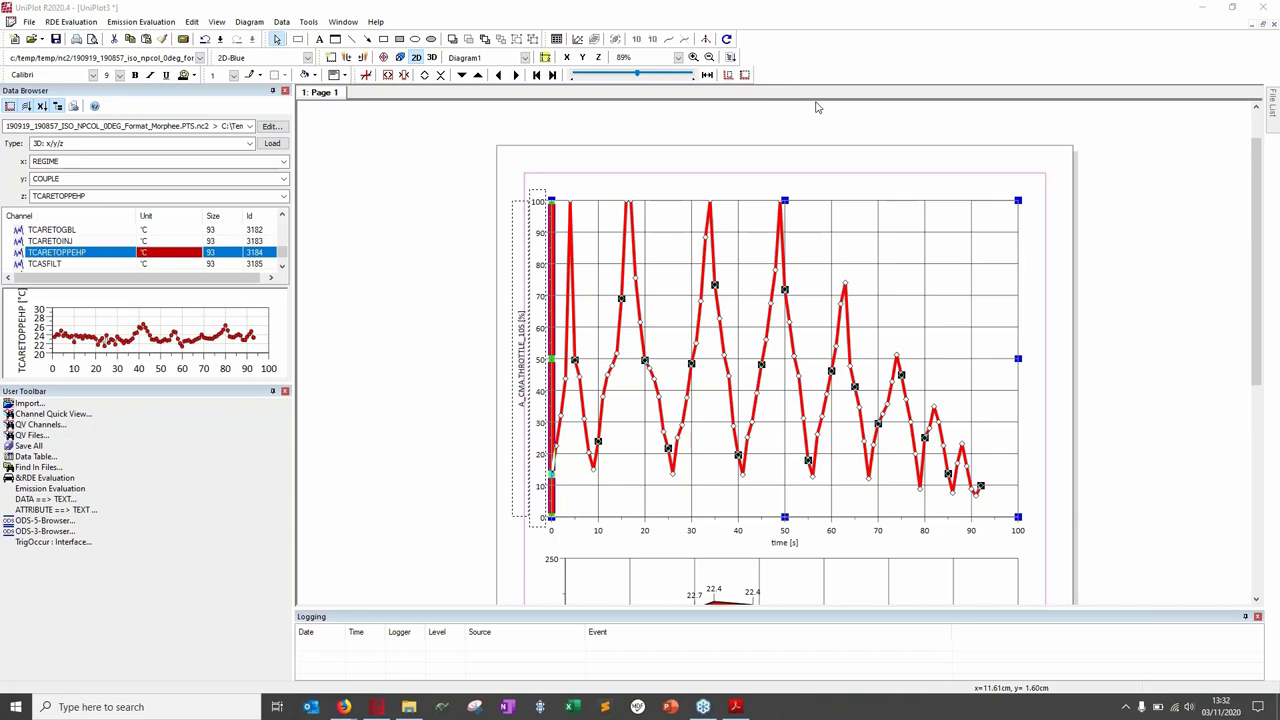
Step: Zoom the throttle diagram's time axis in to 35–65 s and restore its full range
scroll(798, 190, "up", 4)
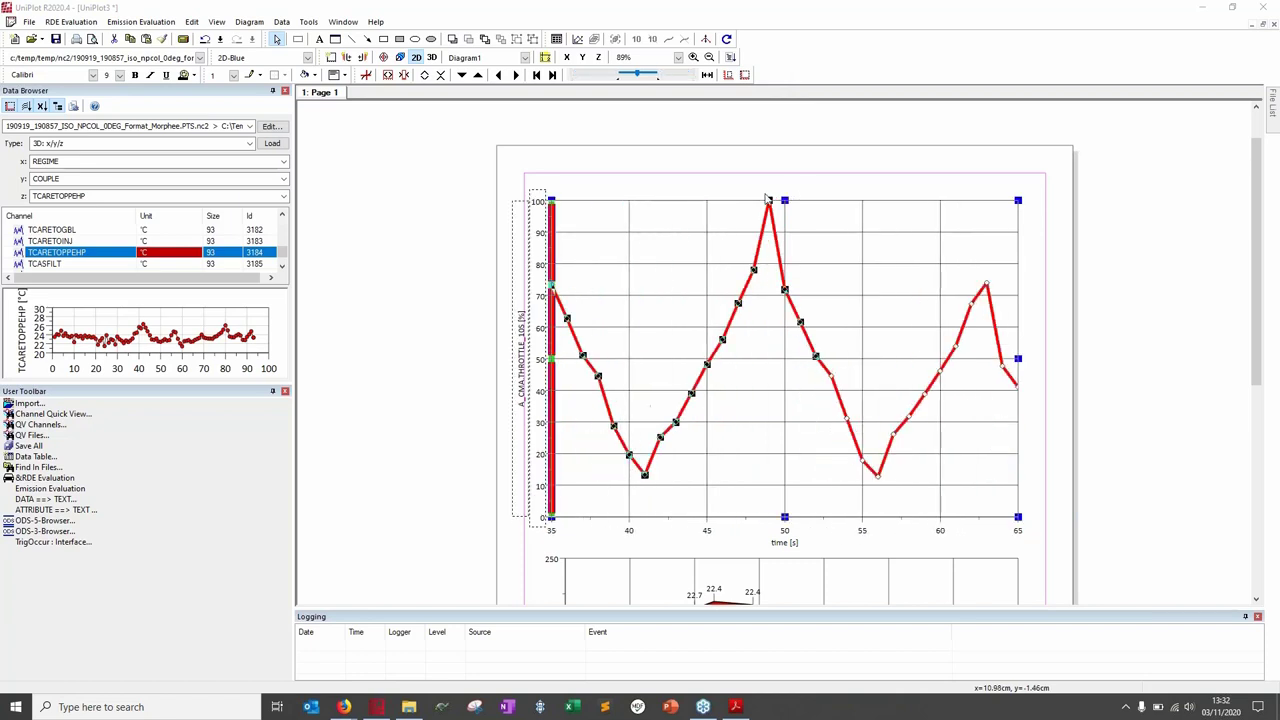
left_click(729, 76)
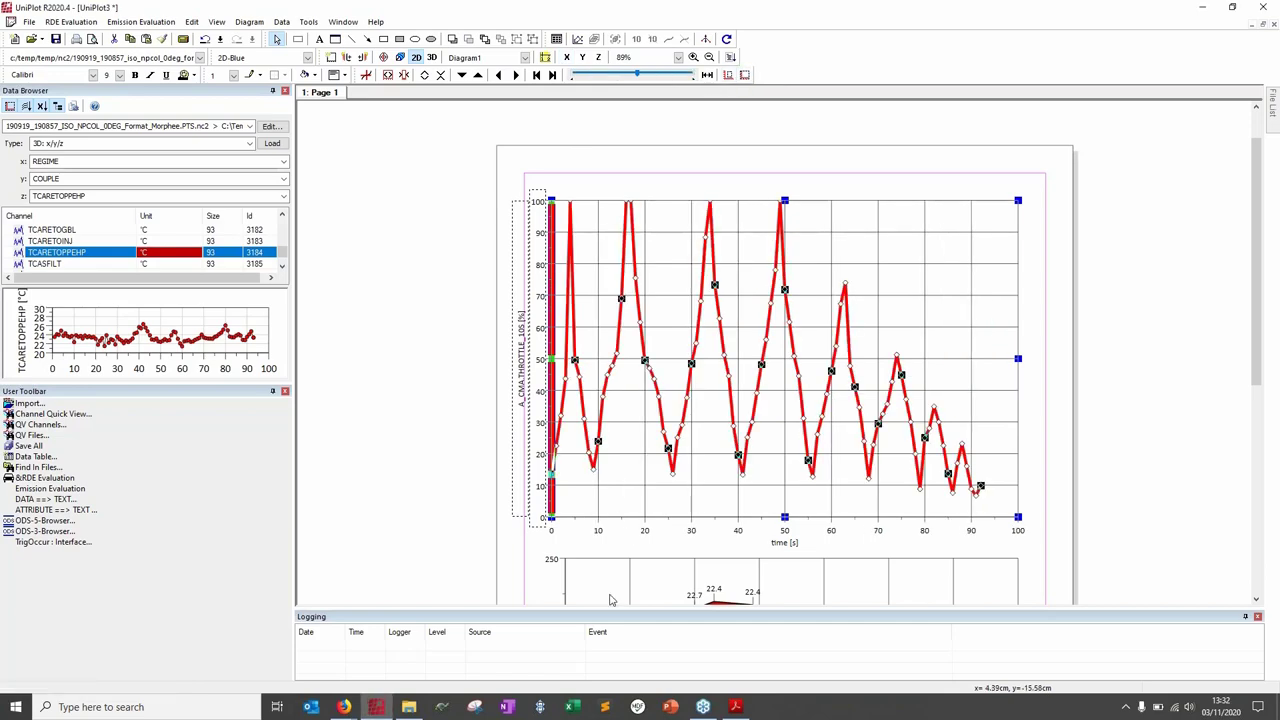
Step: Switch to the tutorial PDF in Acrobat Reader and read page 12 about the second row of shortcuts
left_click(735, 707)
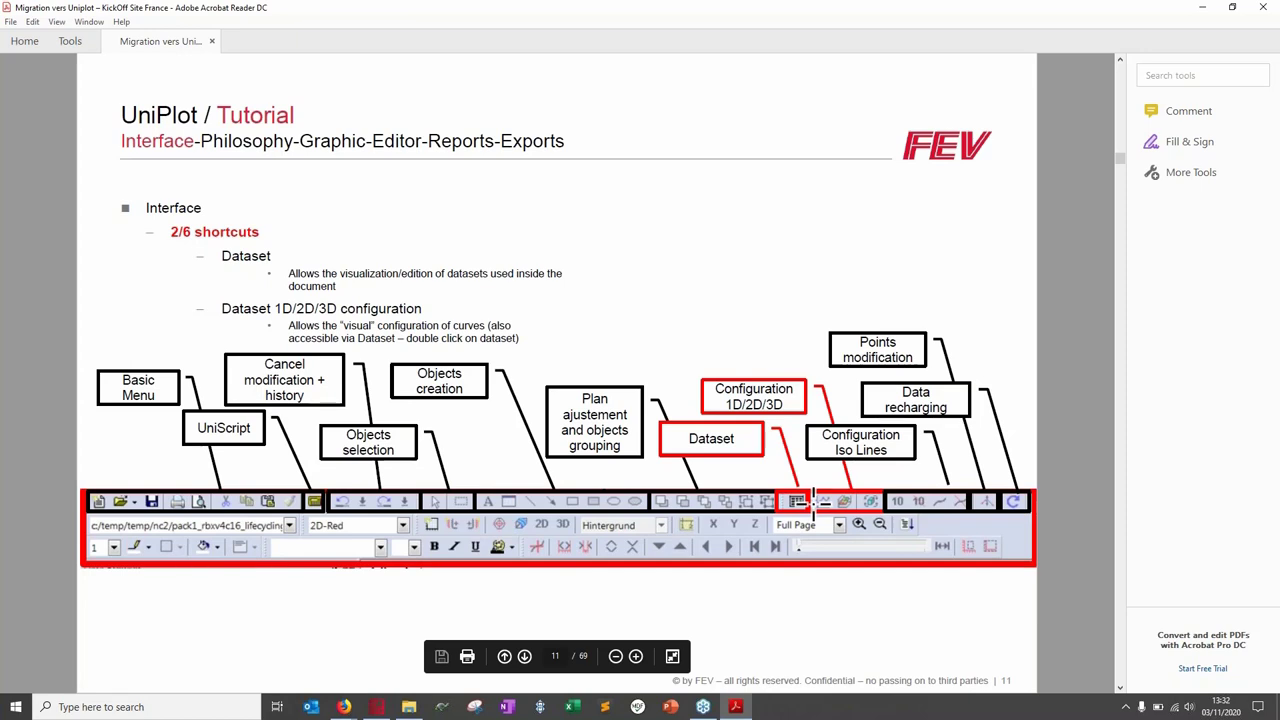
scroll(815, 500, "down", 1)
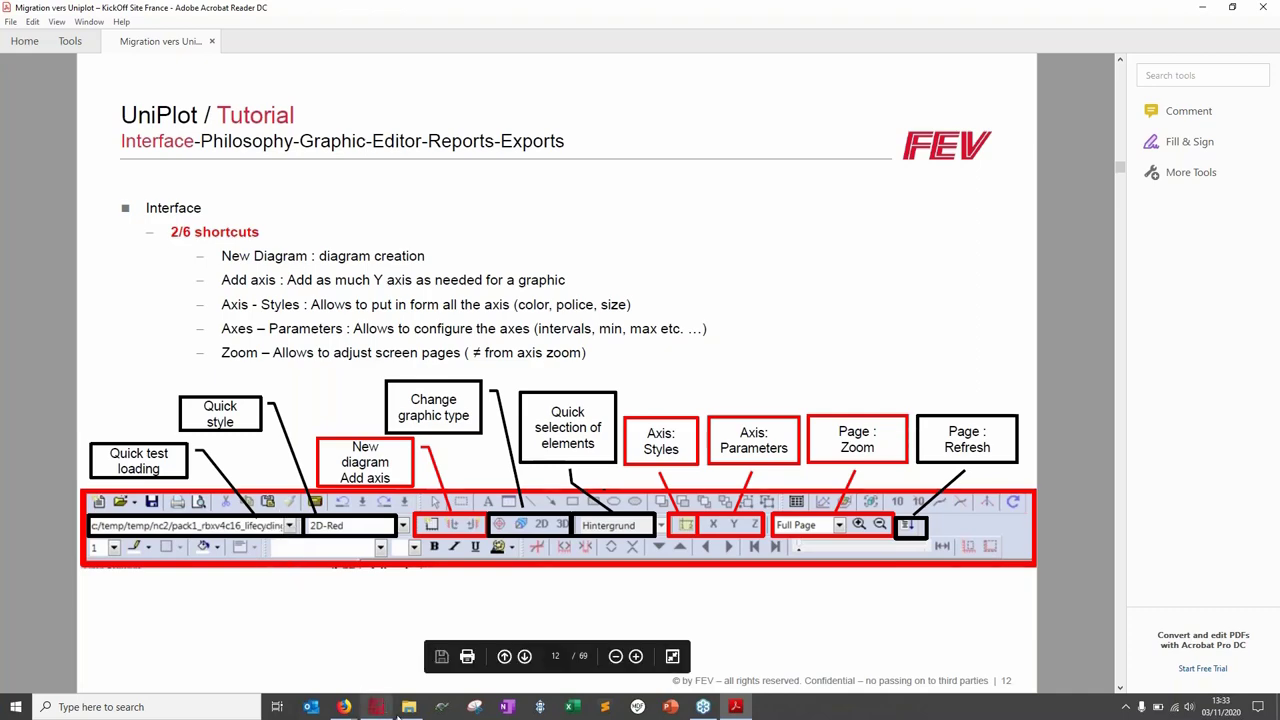
Step: Switch to UniPlot and review the list of data files available for quick test loading, keeping the current file
left_click(376, 706)
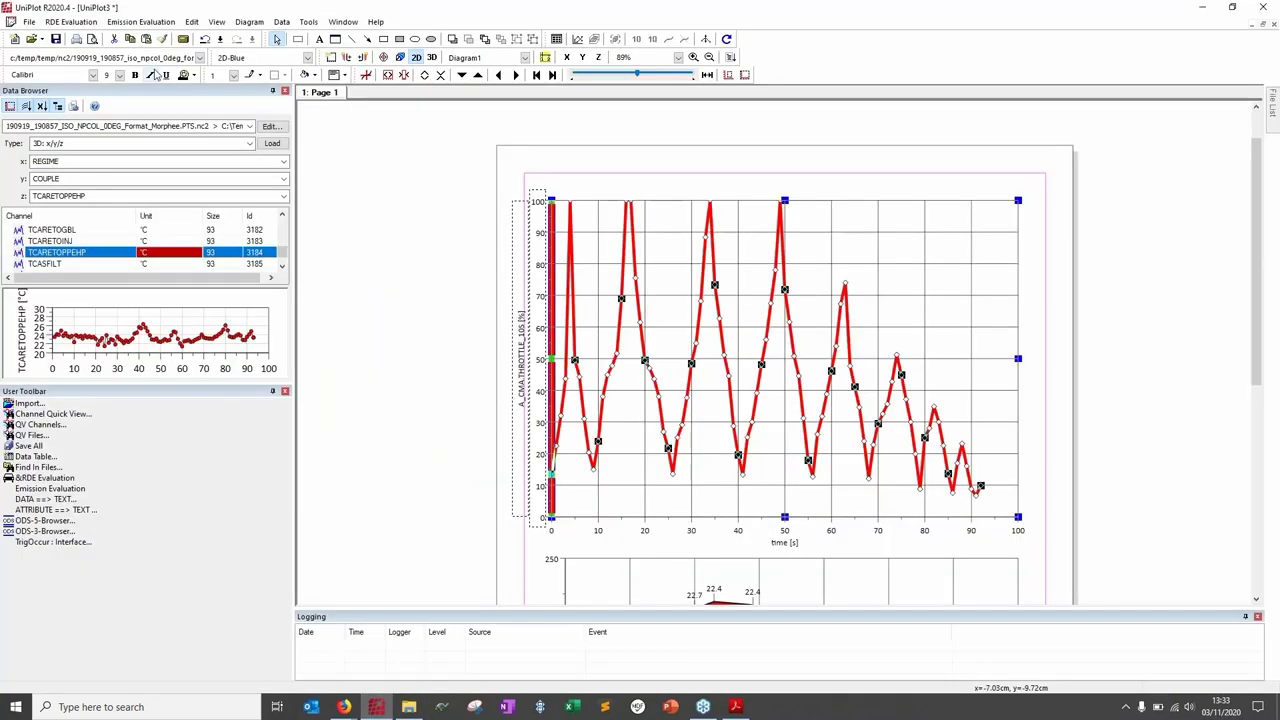
left_click(200, 58)
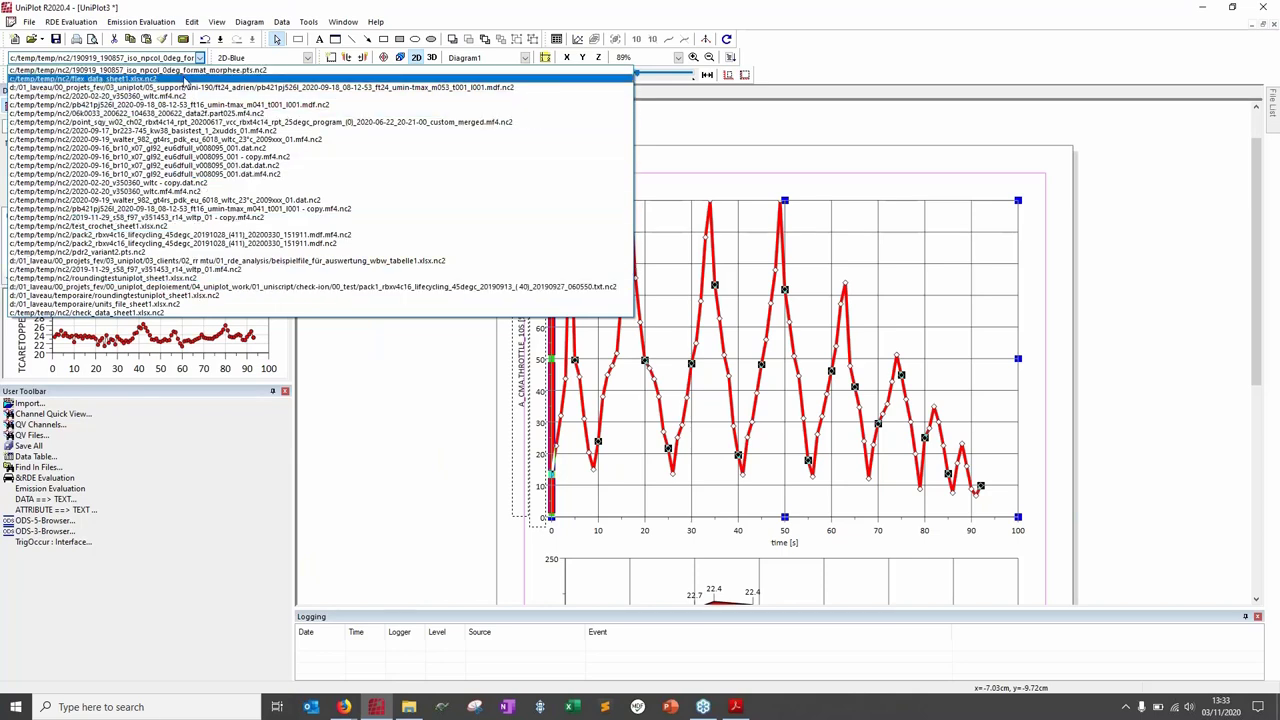
left_click(366, 437)
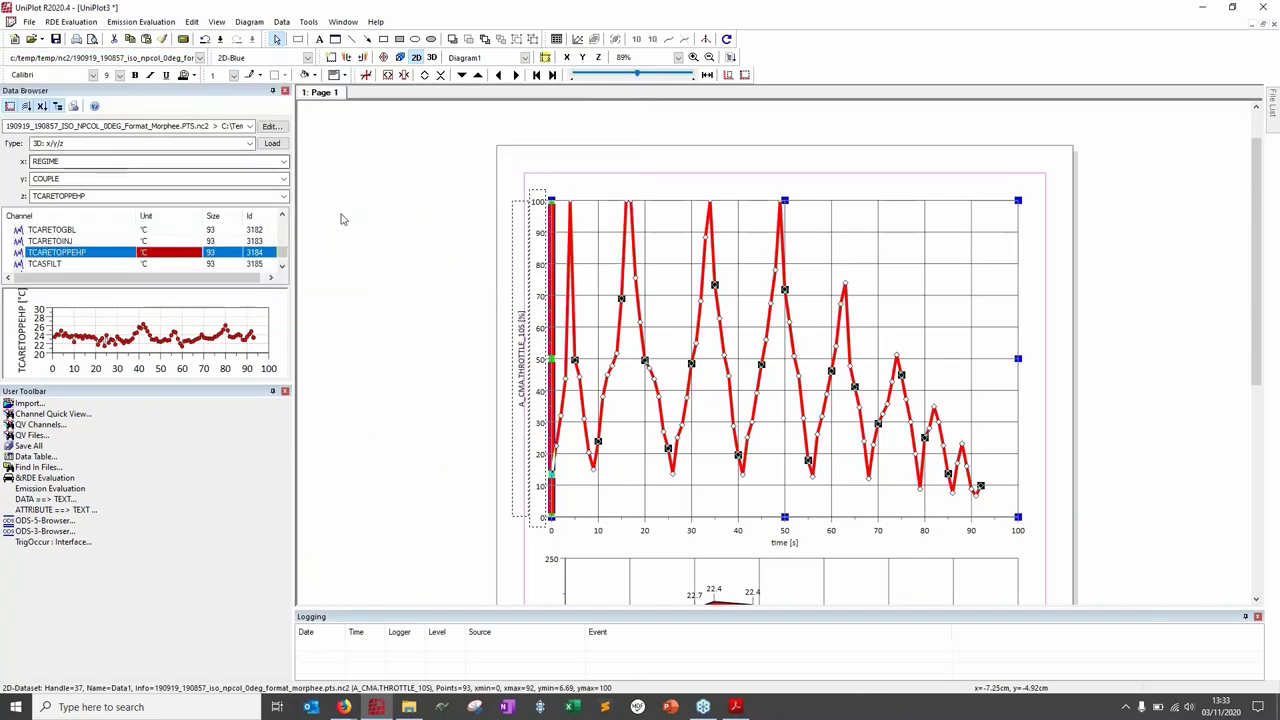
Step: Check the quick style shortcut on page 12 of the tutorial PDF and return to UniPlot
left_click(1196, 10)
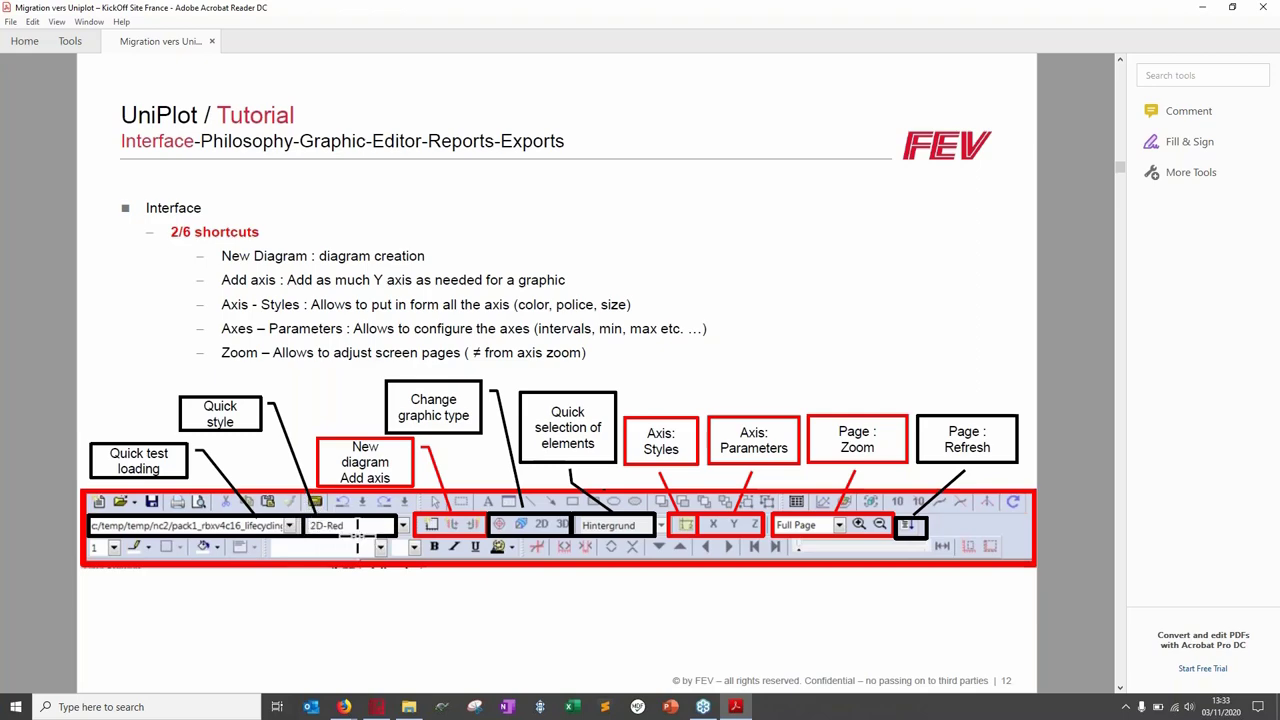
left_click(376, 707)
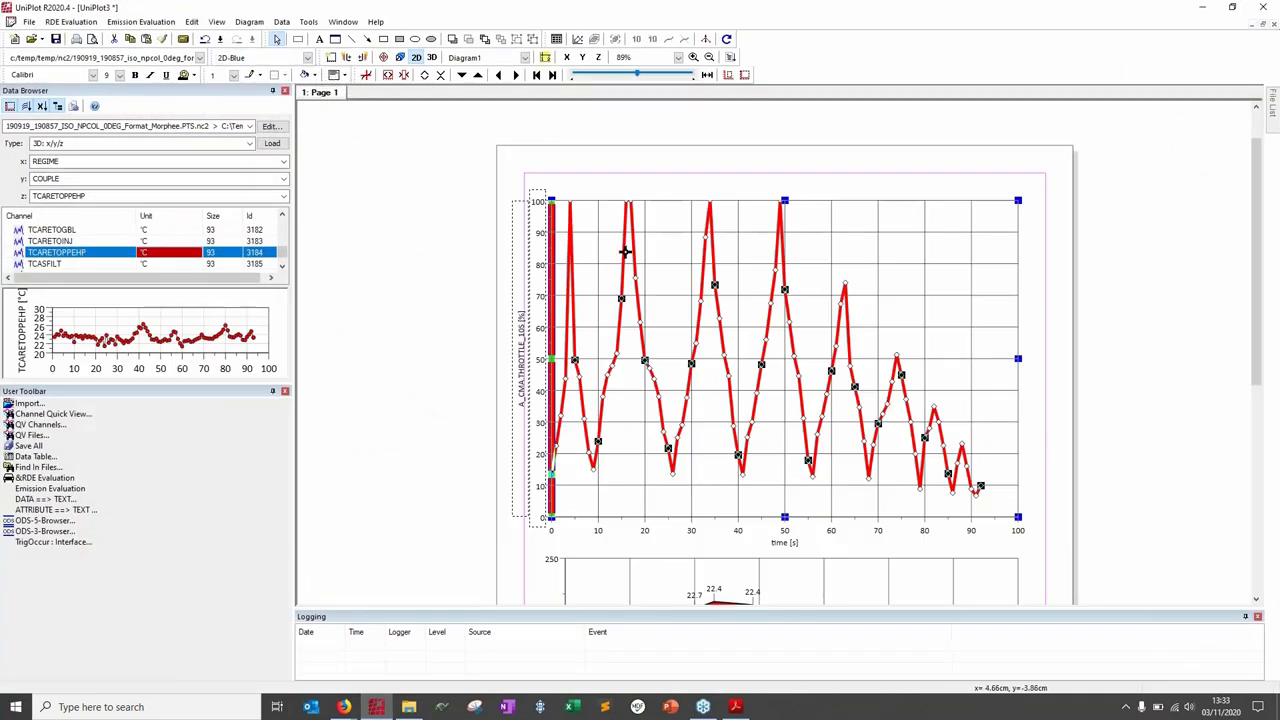
Step: Apply the 2D-DashDotDot quick style to the throttle curve and change it to 2D-Blue
left_click(307, 58)
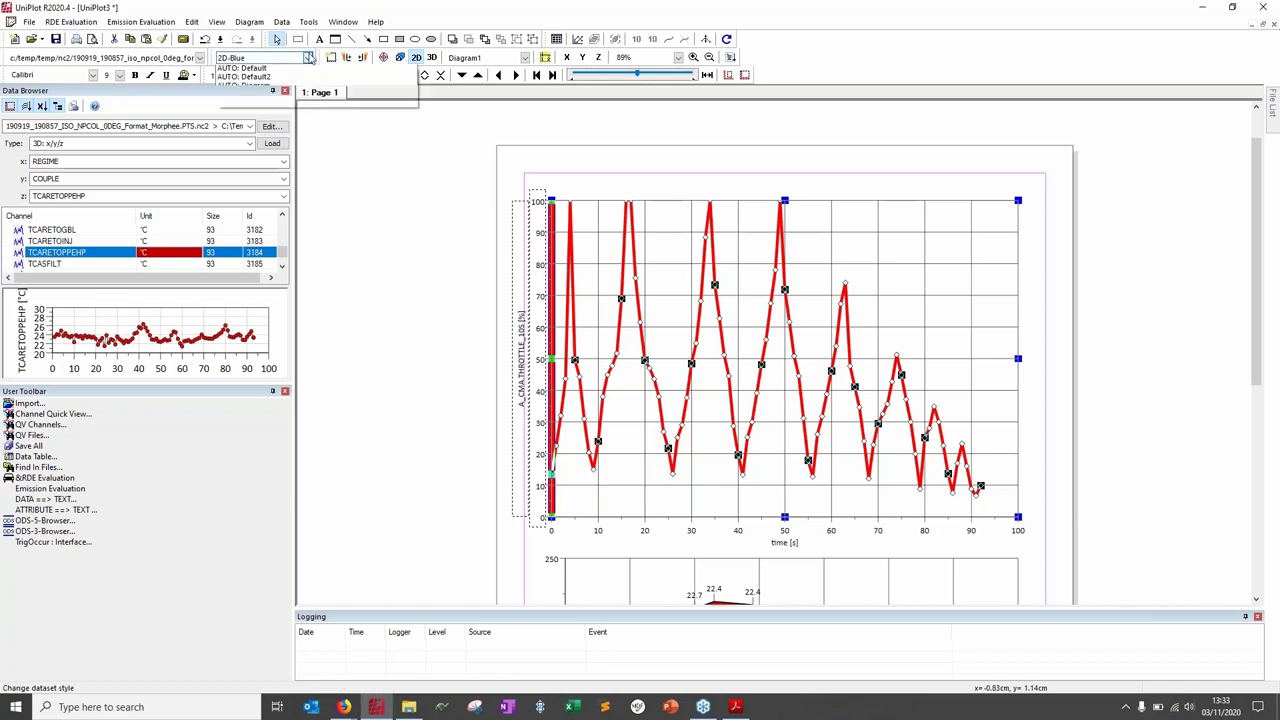
left_click(294, 140)
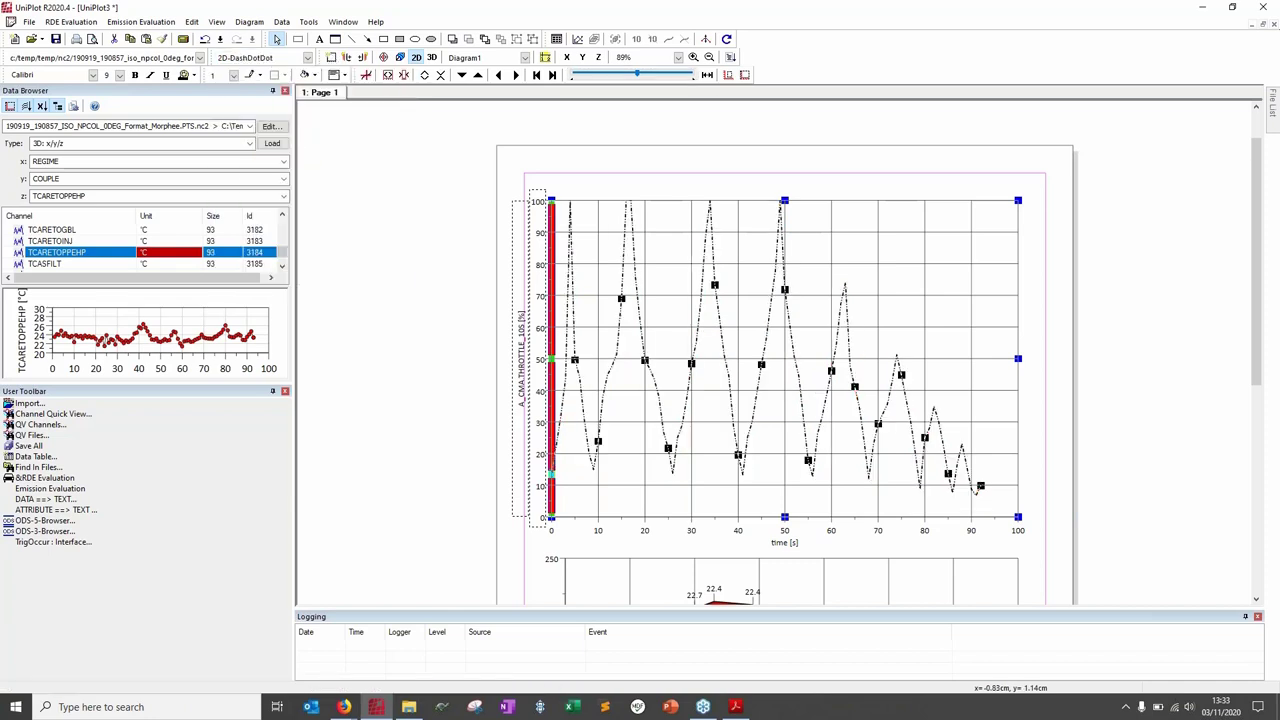
left_click(306, 60)
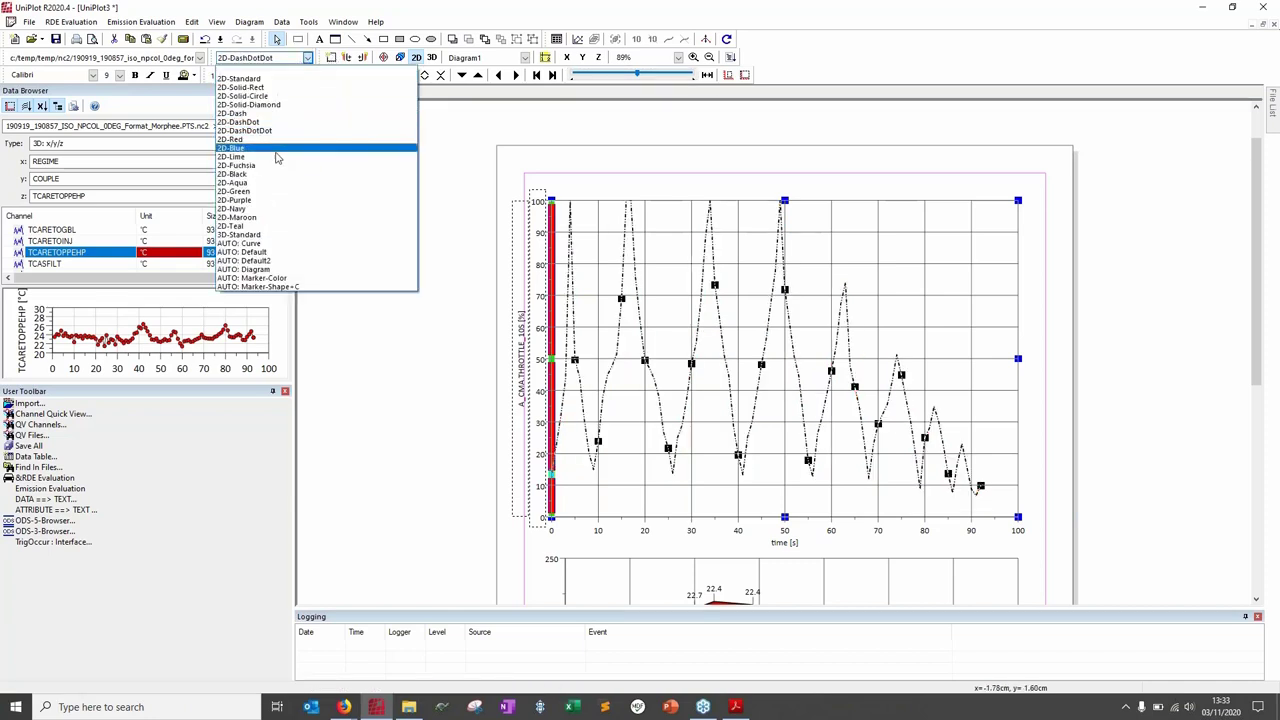
left_click(274, 150)
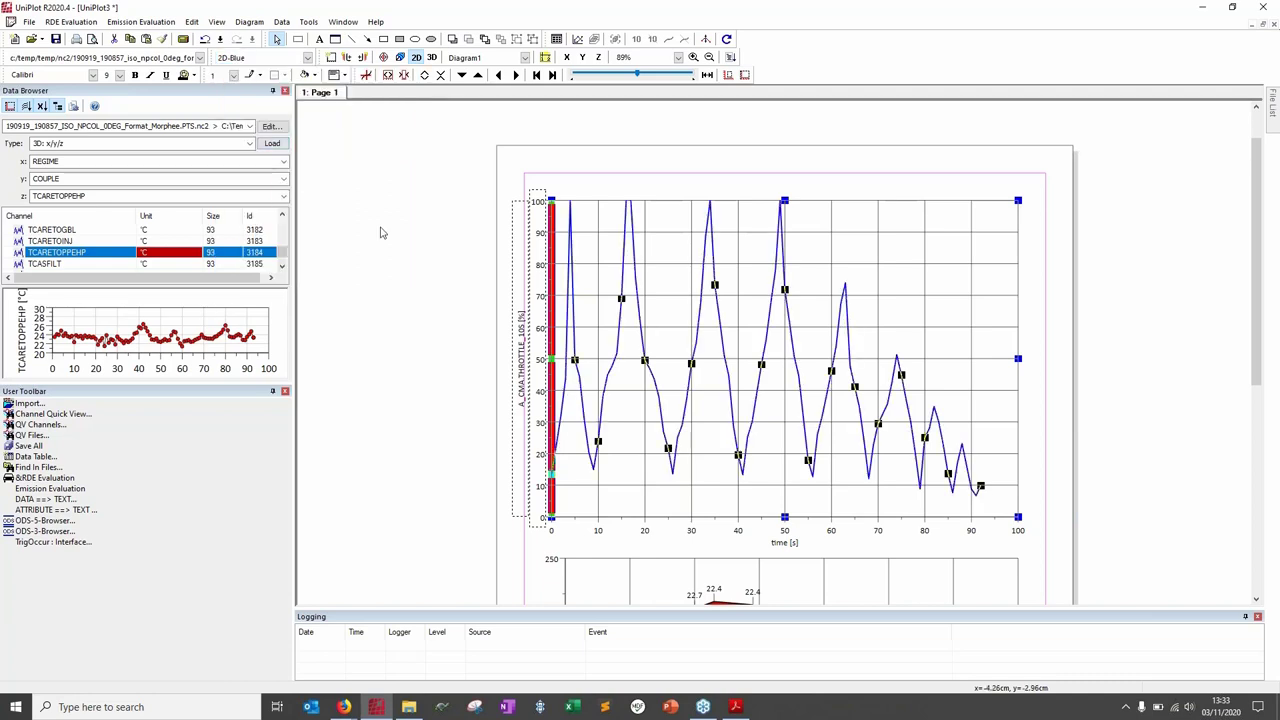
Step: Check the new diagram and add axis shortcuts on page 12 of the tutorial PDF and return to UniPlot
left_click(1199, 9)
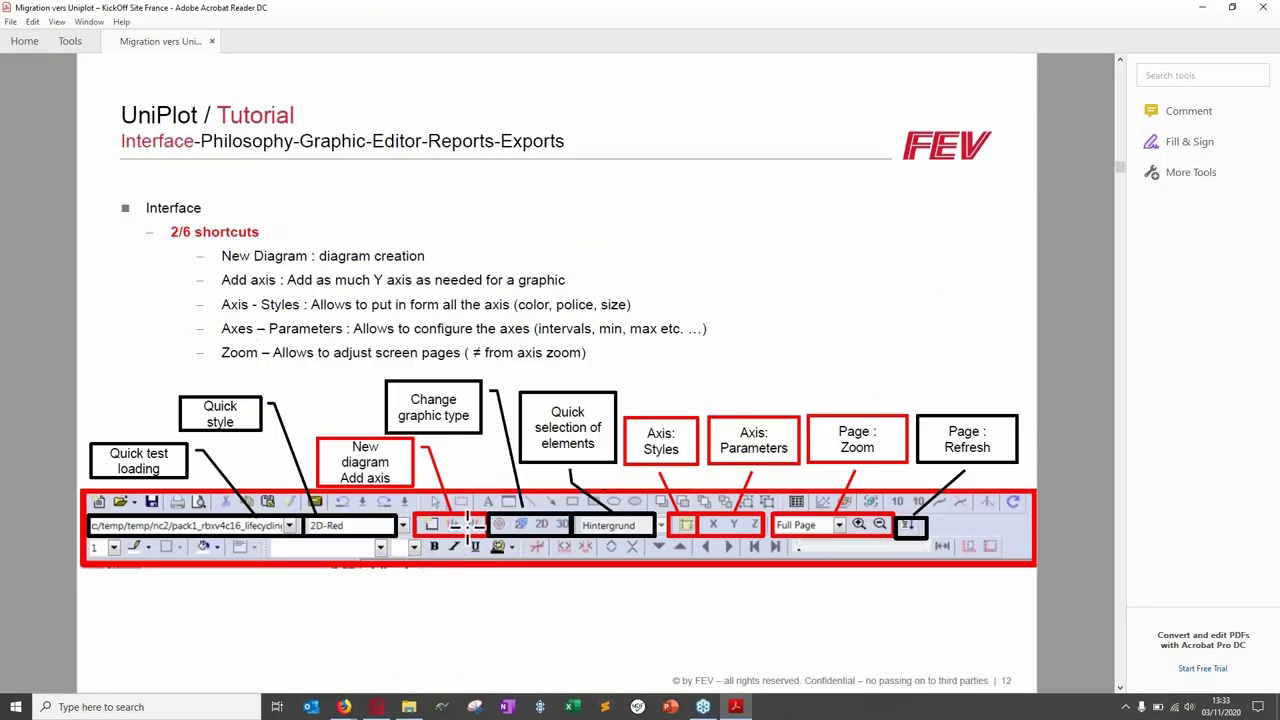
left_click(1200, 9)
left_click(376, 707)
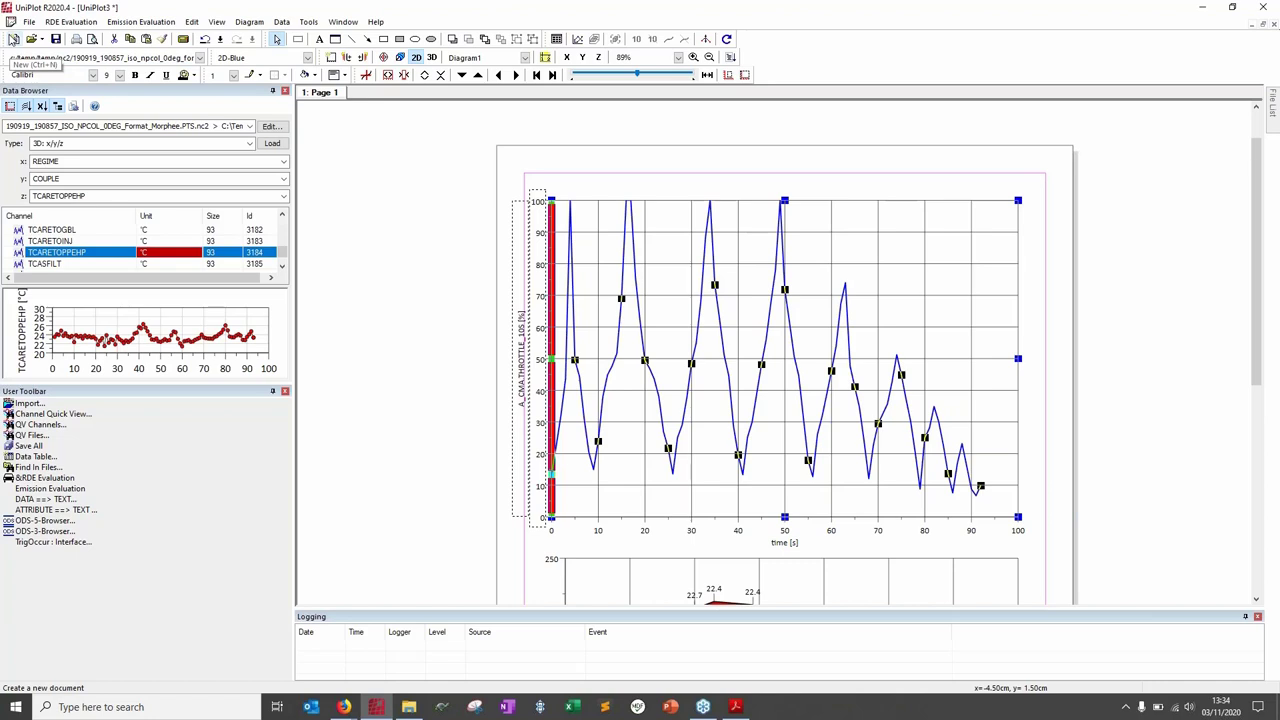
Step: Add a new page to the document using the Empty Page (Landscape A4) template
right_click(331, 93)
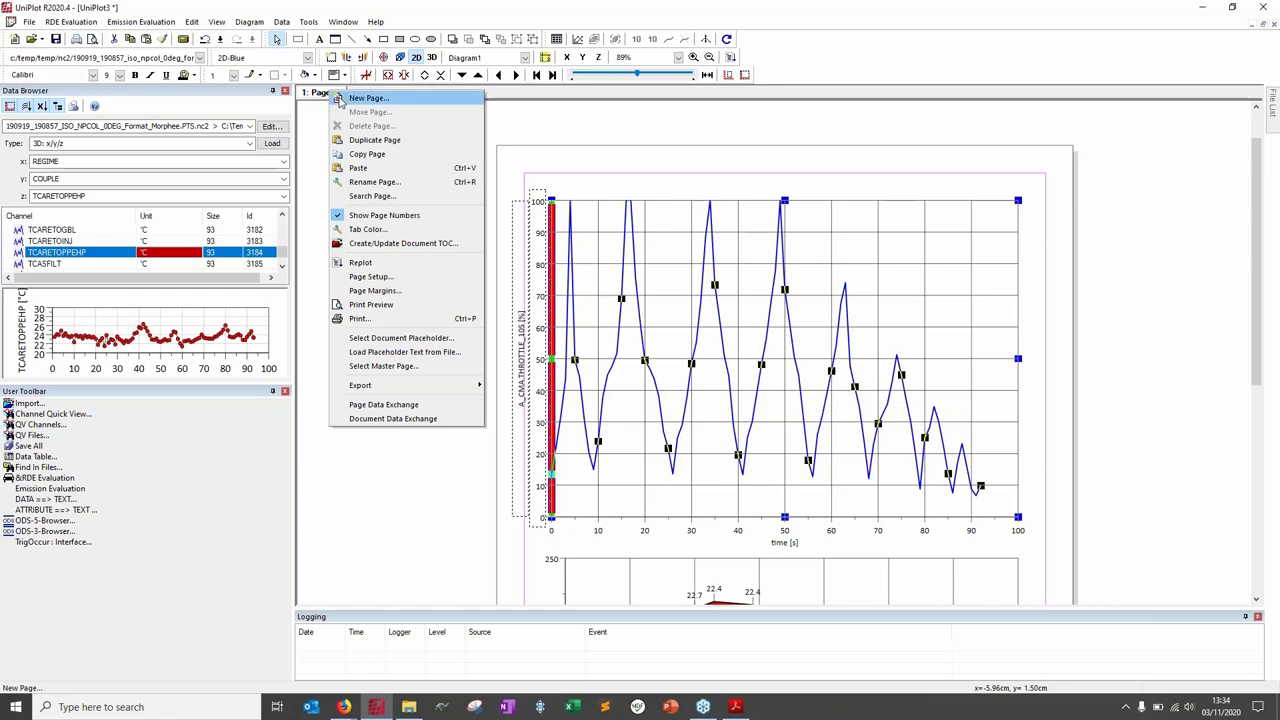
left_click(366, 98)
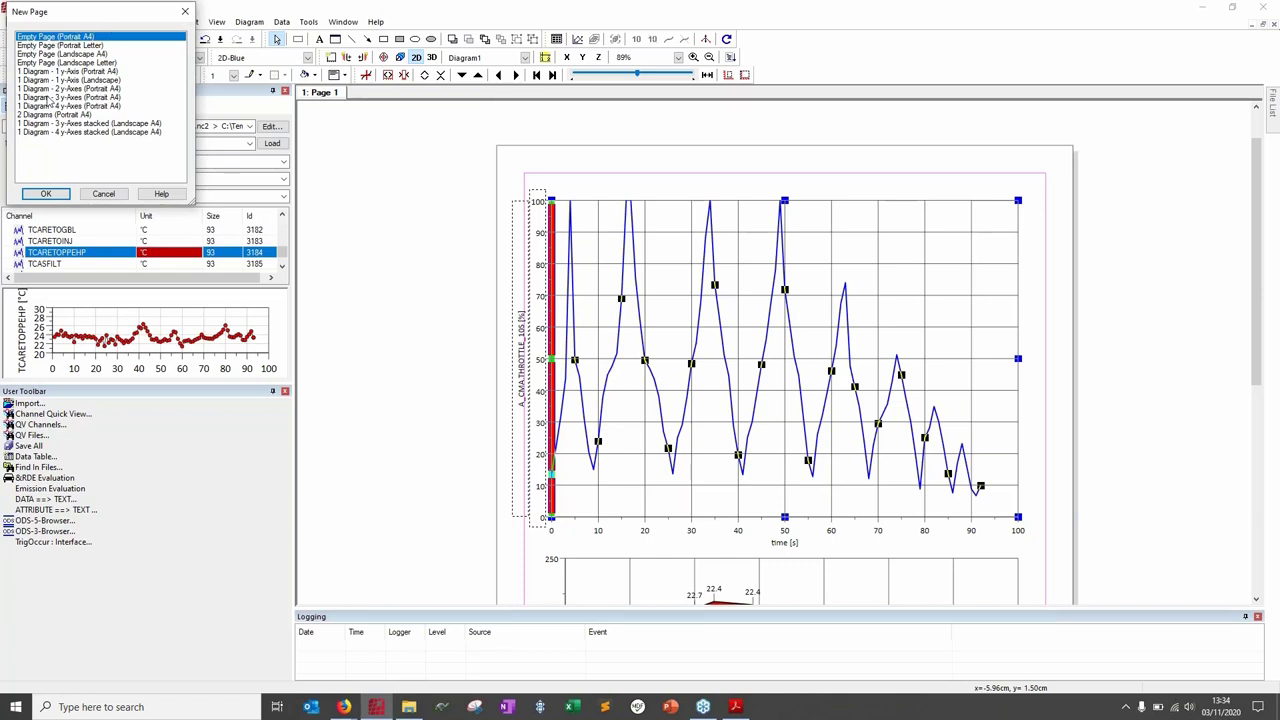
left_click(84, 55)
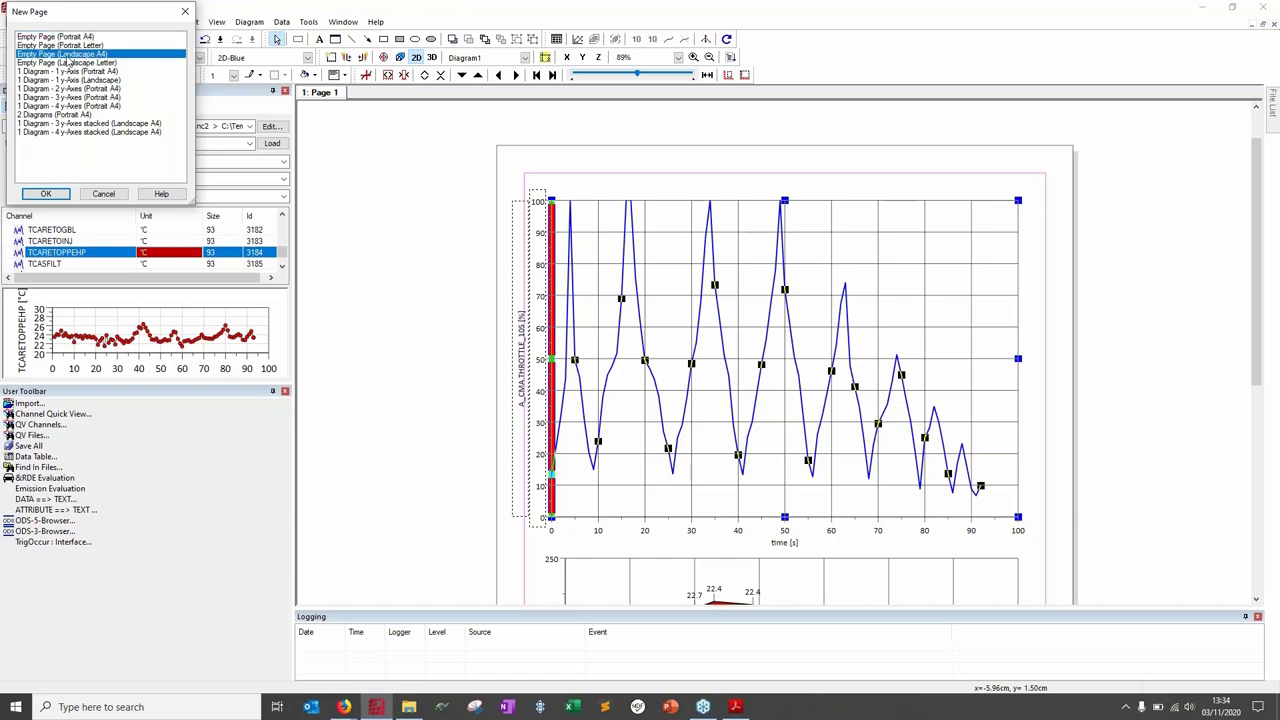
left_click(46, 193)
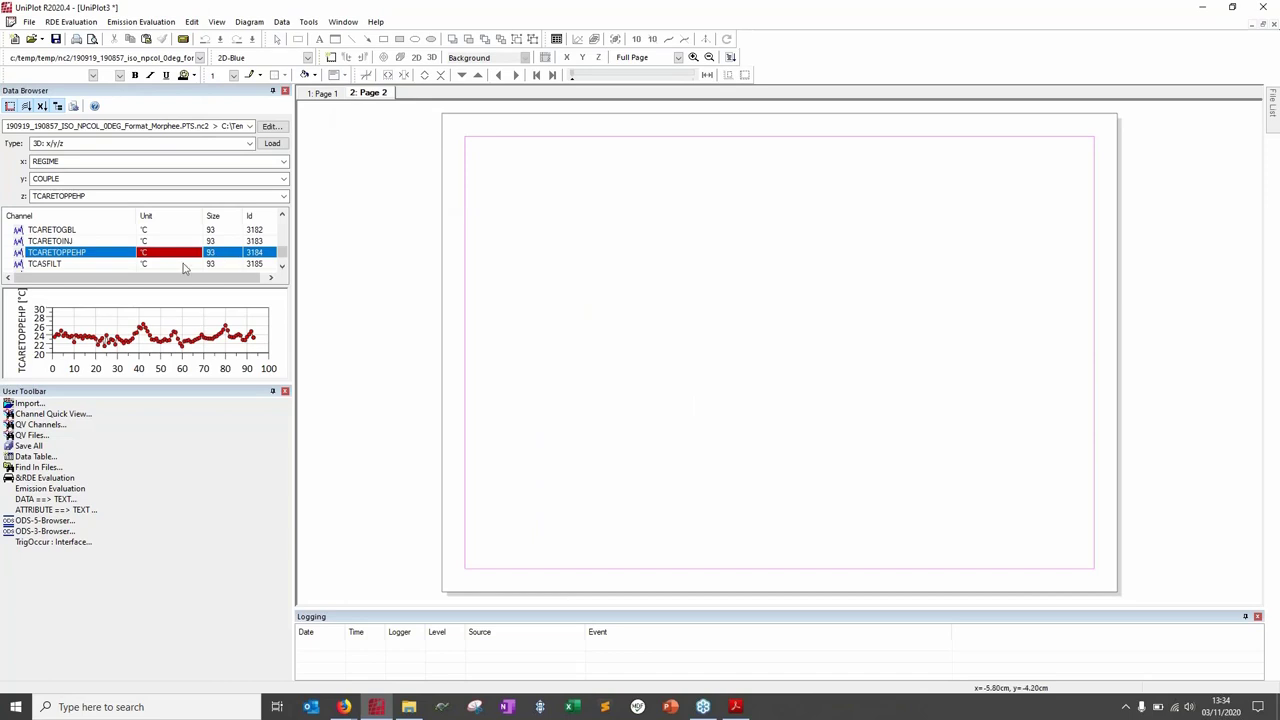
Step: Draw a new diagram on page 2 and resize it to about 17 cm wide and 12.5 cm high
left_click(332, 58)
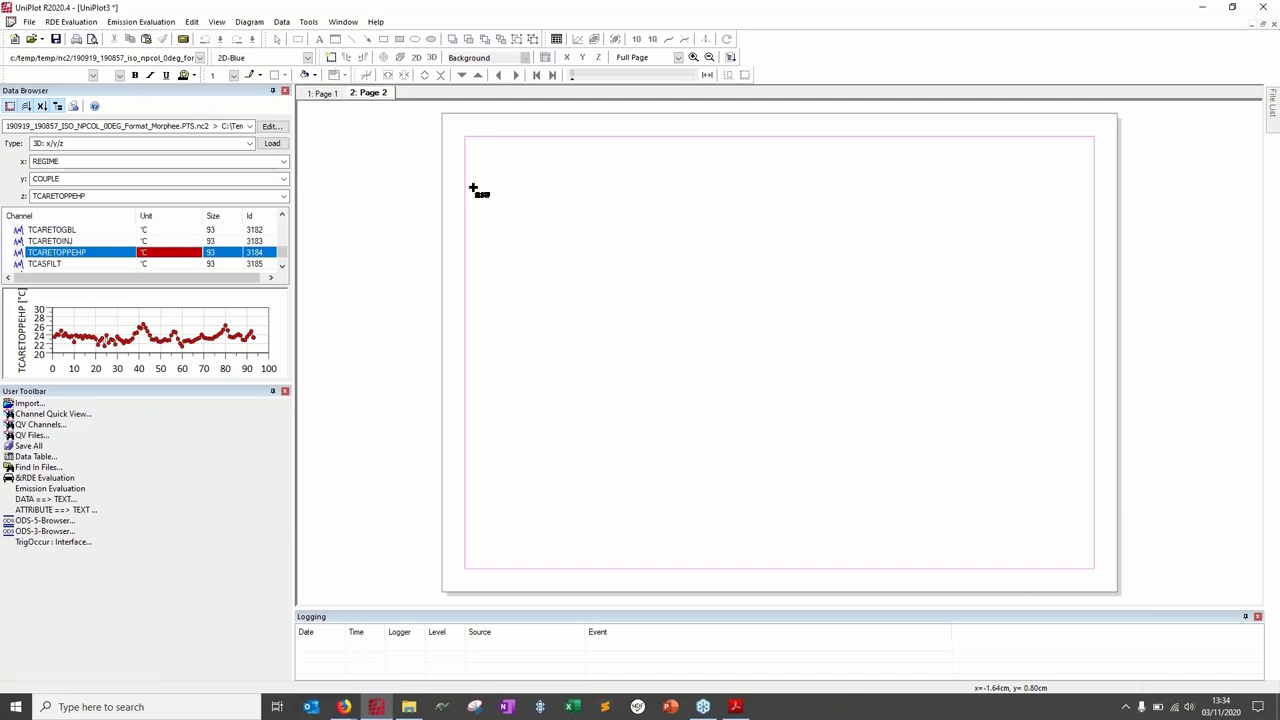
mouse_move(500, 171)
left_mouse_down()
mouse_move(903, 480)
mouse_move(964, 477)
left_mouse_up()
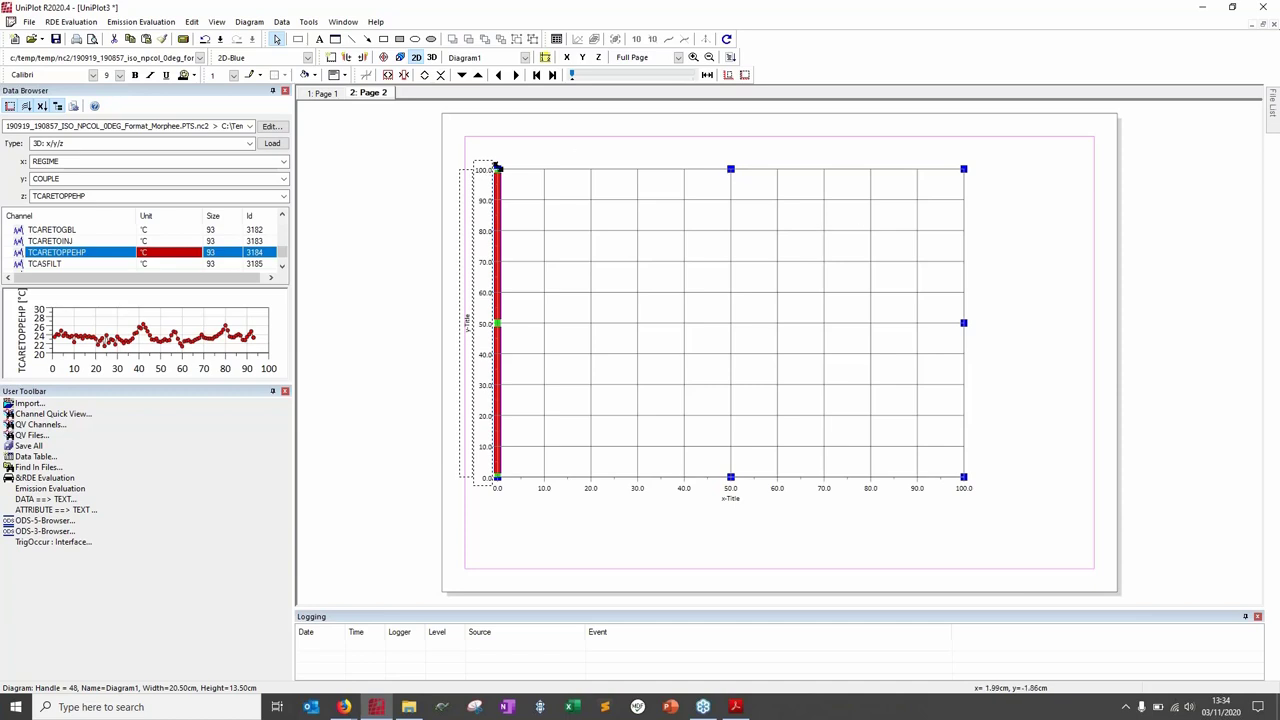
left_click_drag(497, 168, 576, 191)
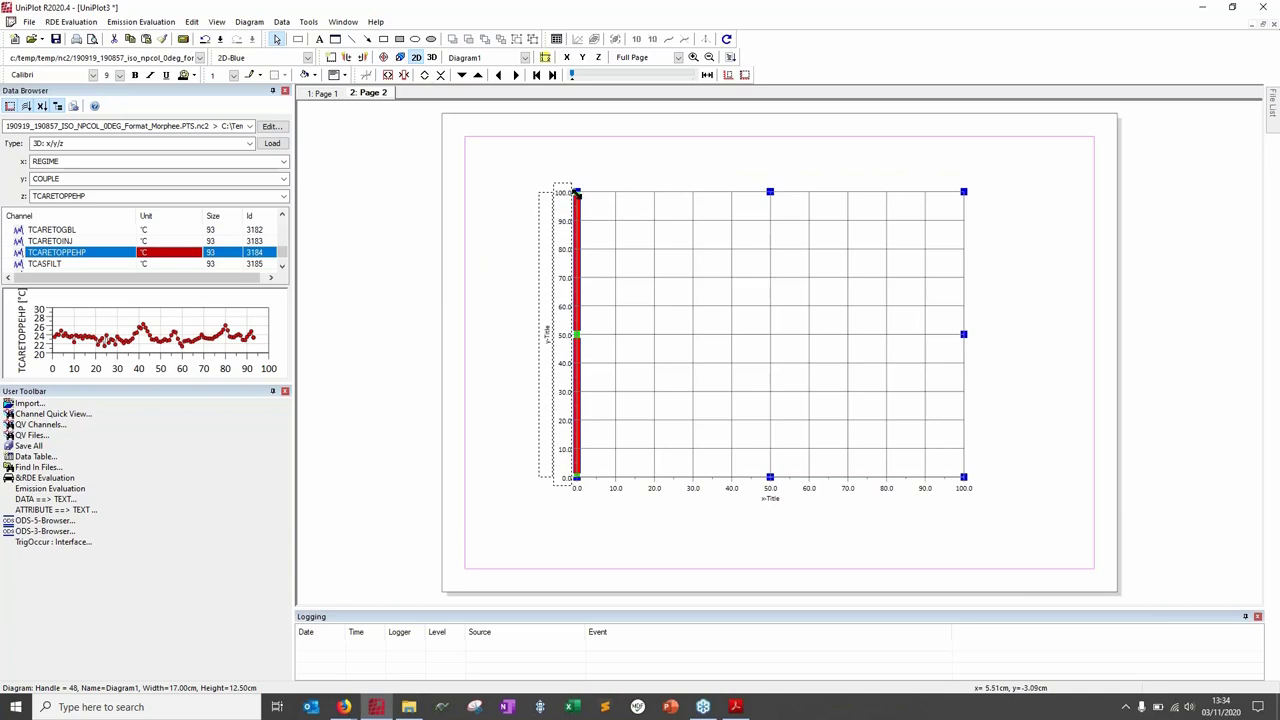
left_click_drag(694, 191, 788, 158)
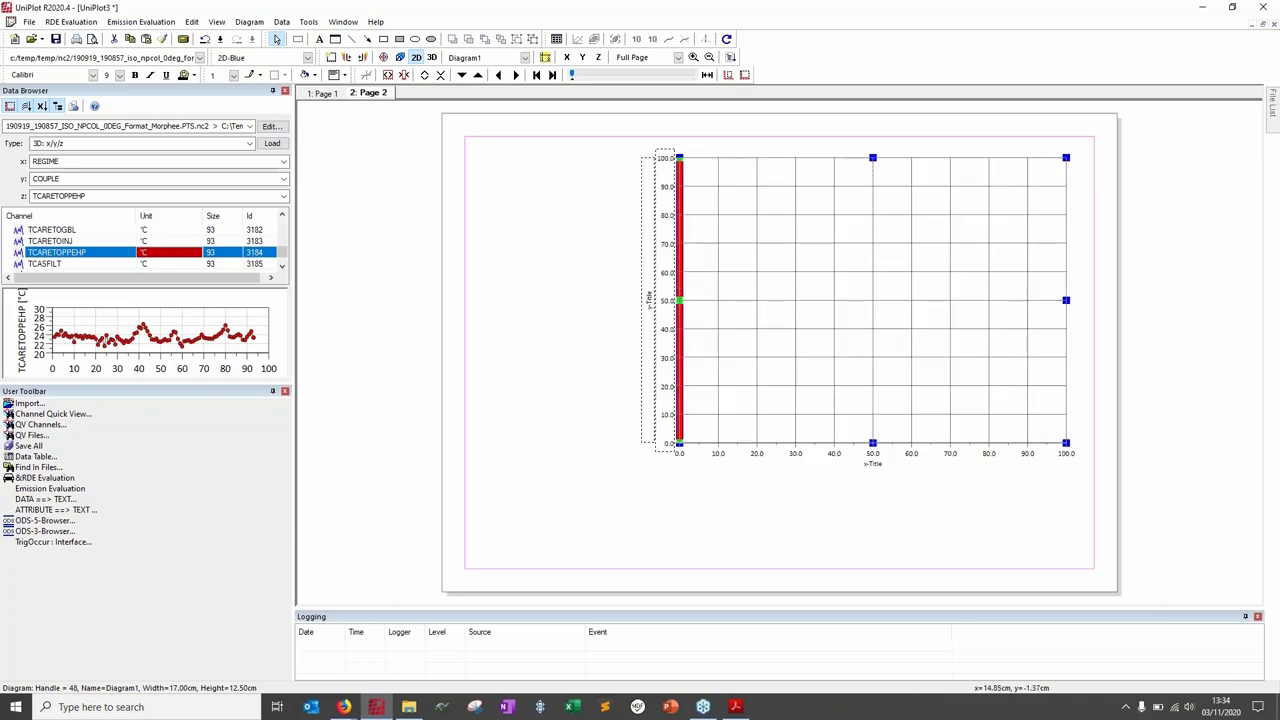
key("ctrl+z")
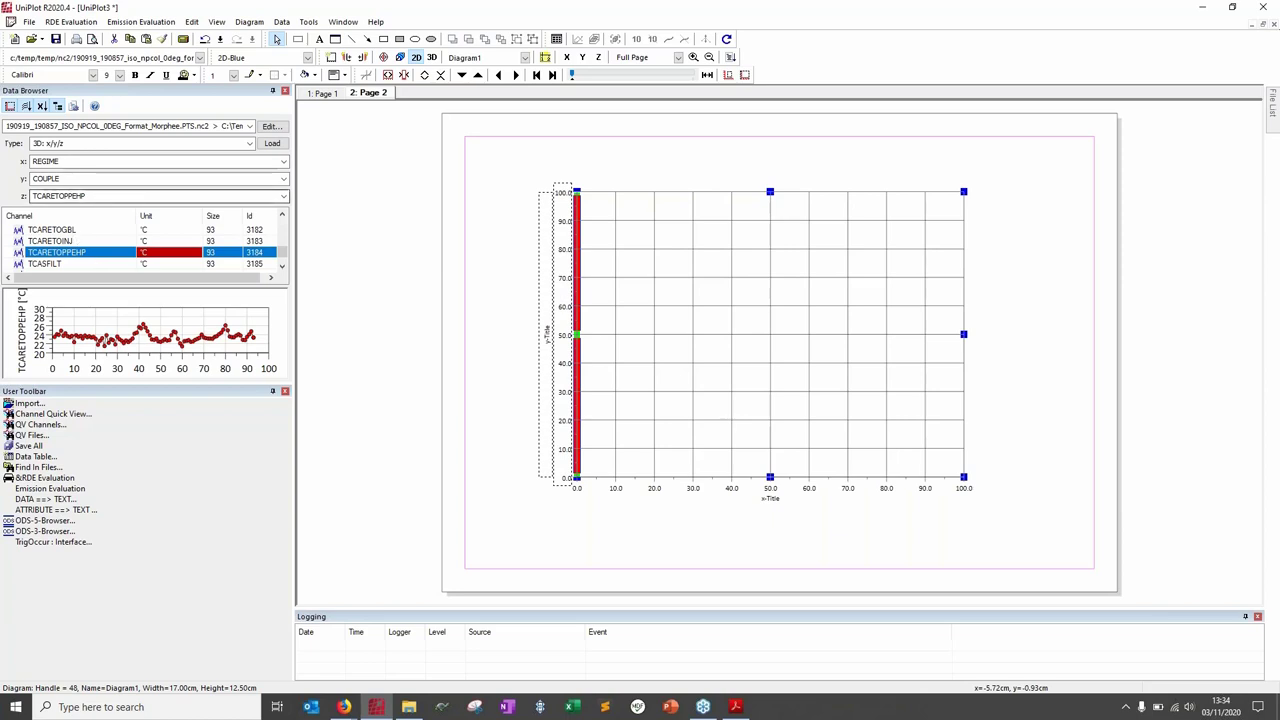
Step: Set the data type to 1D: y/t and browse the channel previews from TCASFILT up to TAISFILT2
left_click(249, 143)
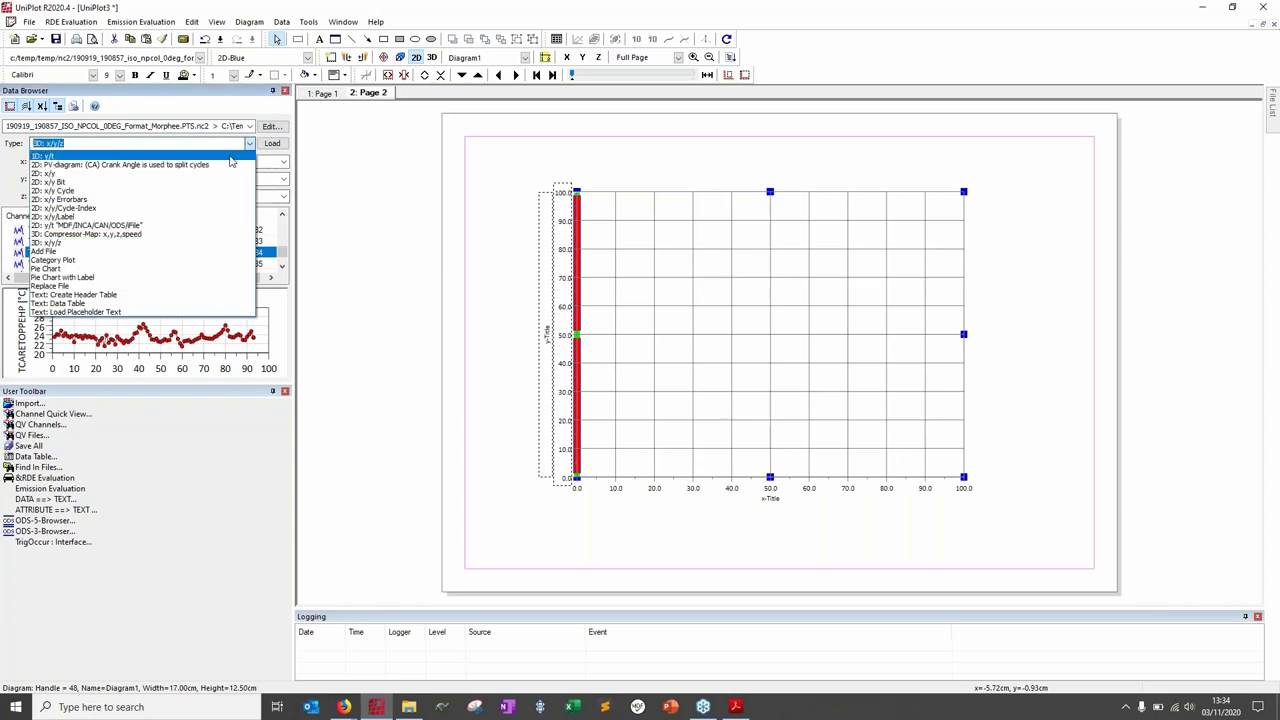
left_click(100, 249)
left_click(50, 231)
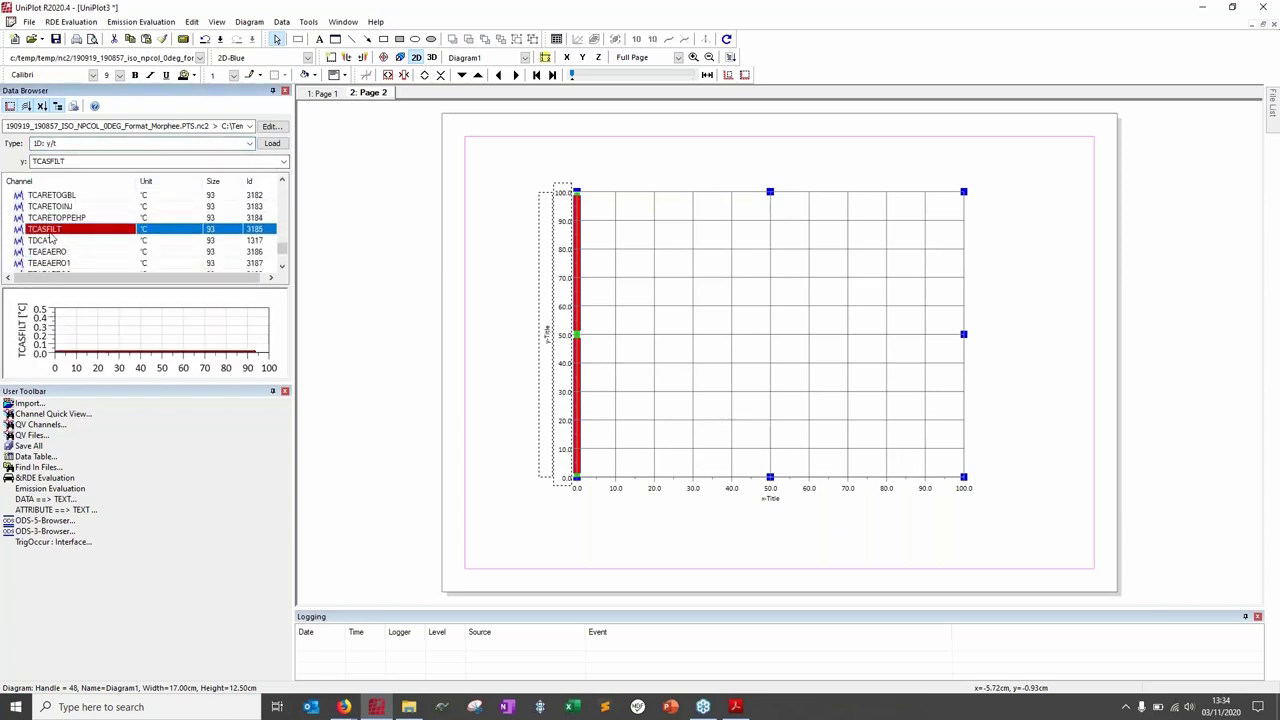
key("Up")
key("Up")
key("Up")
key("Up")
key("Up")
key("Up")
key("Up")
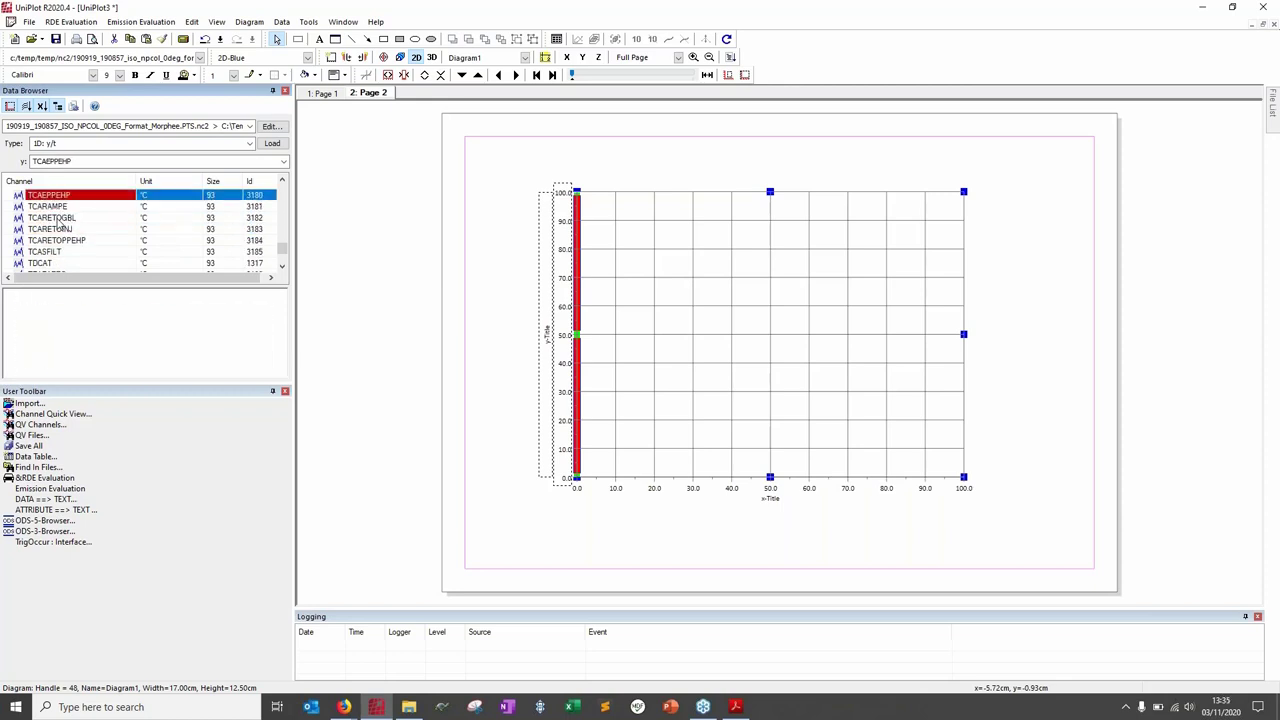
key("Up")
key("Up")
key("Up")
key("Up")
key("Up")
key("Up")
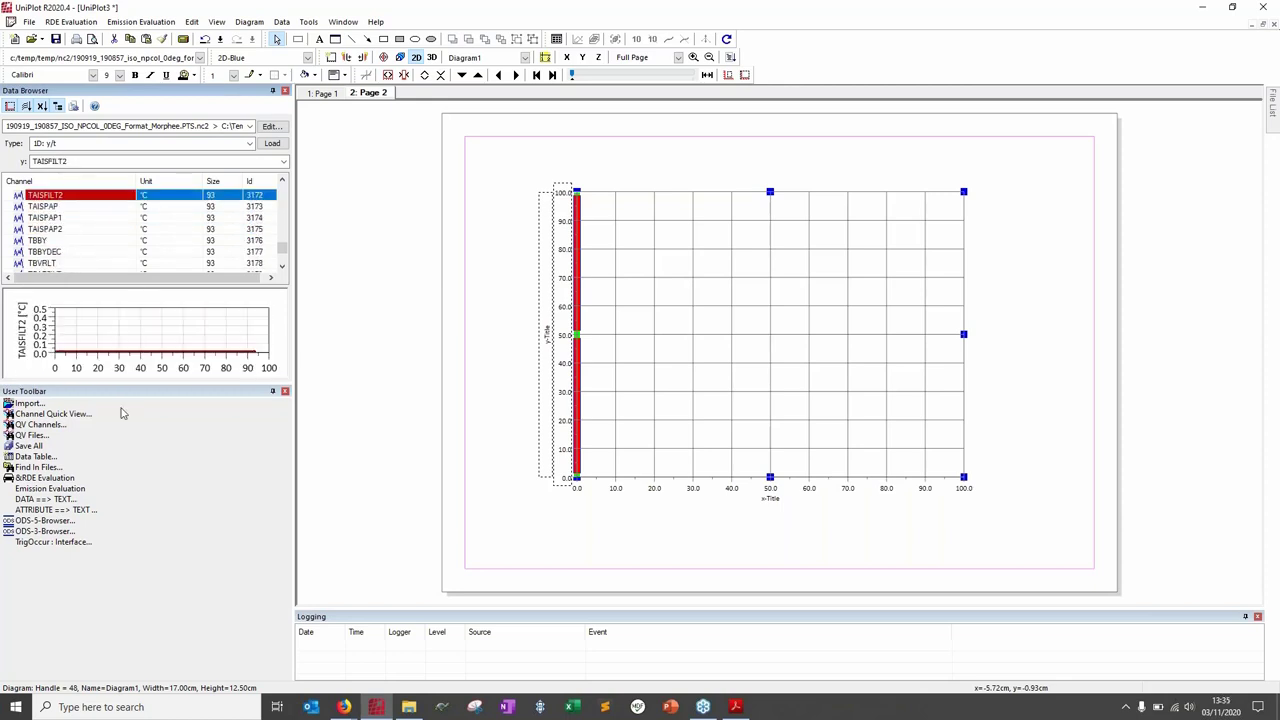
Step: Enlarge the channel list and preview the QECH_5GAZ_S channels down to QECH_5GAZ_S_3.2_TP_KGH
left_click_drag(126, 386, 126, 510)
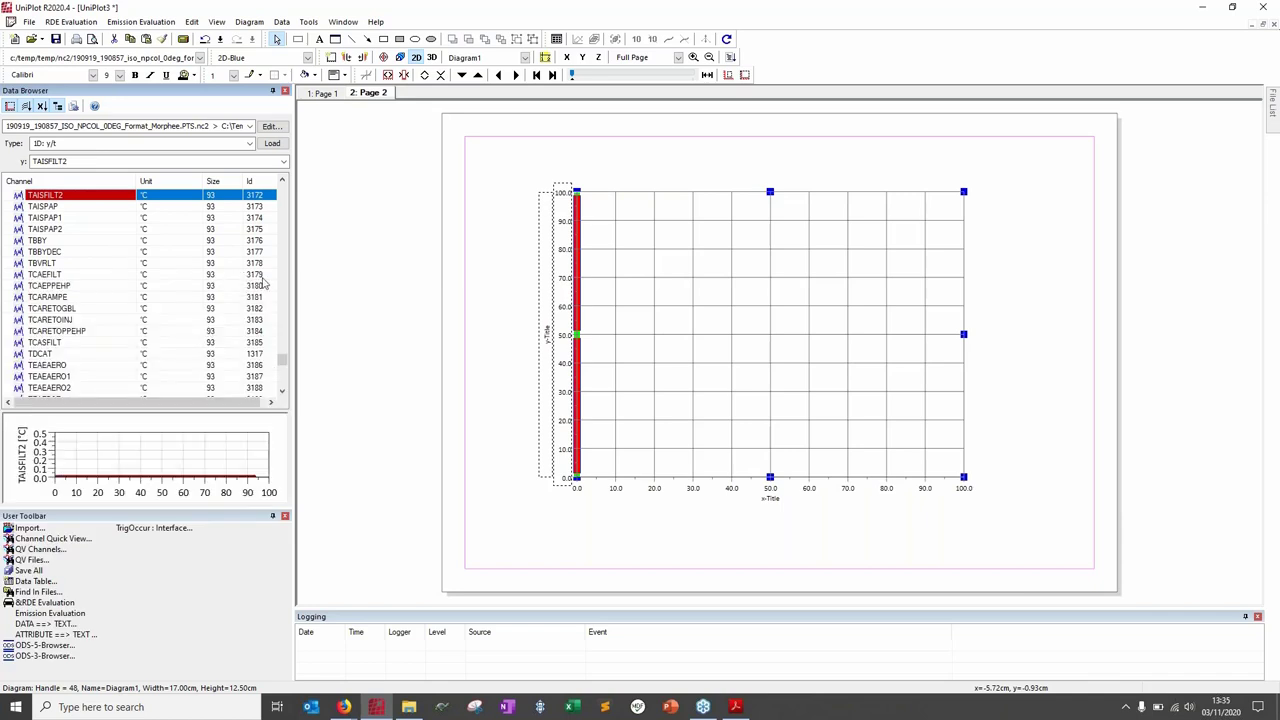
left_click_drag(282, 360, 283, 344)
left_click(86, 298)
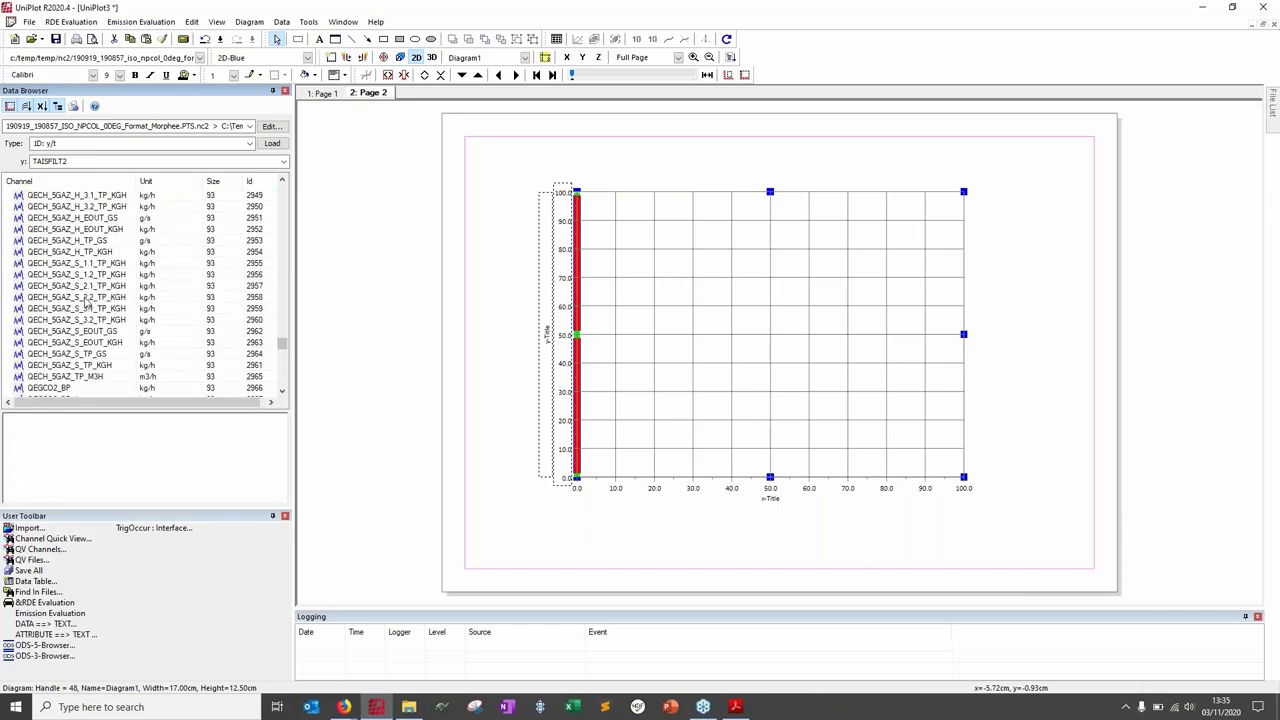
key("Down")
key("Down")
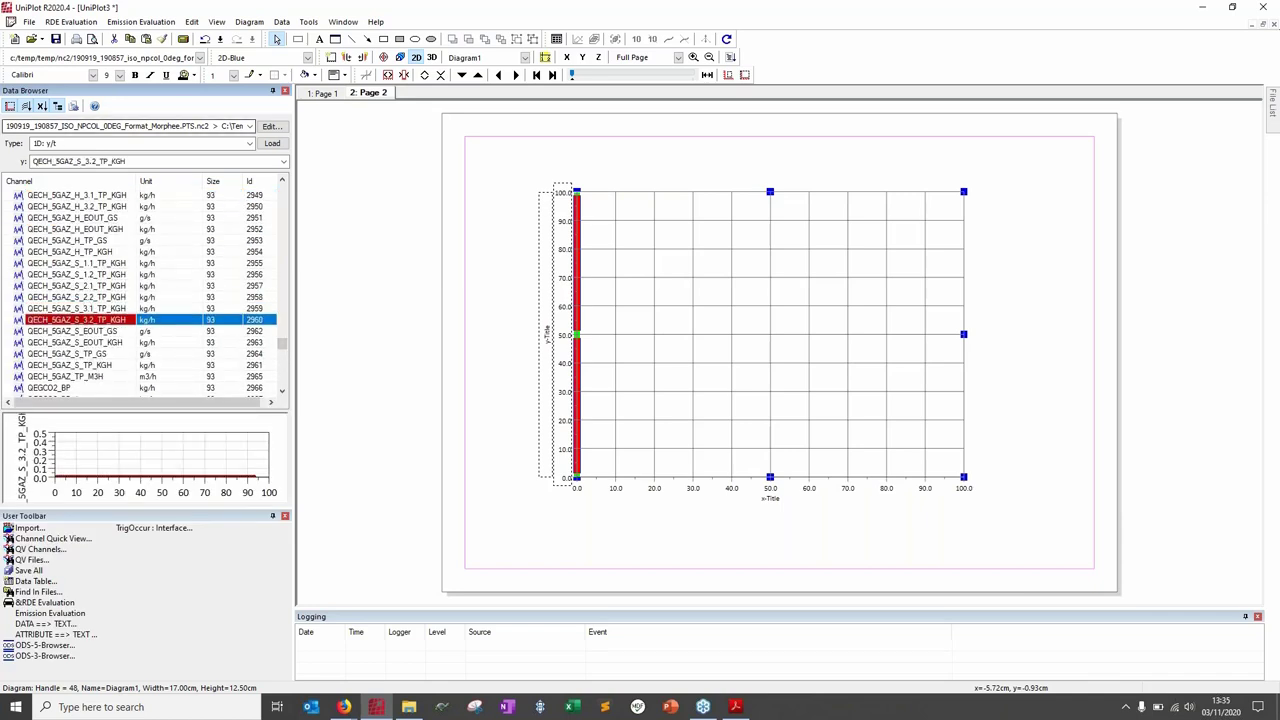
Step: Look up temperature channels by entering TEMP as the y channel, and choose TEASEGRBP
left_click(136, 163)
type("TEMP")
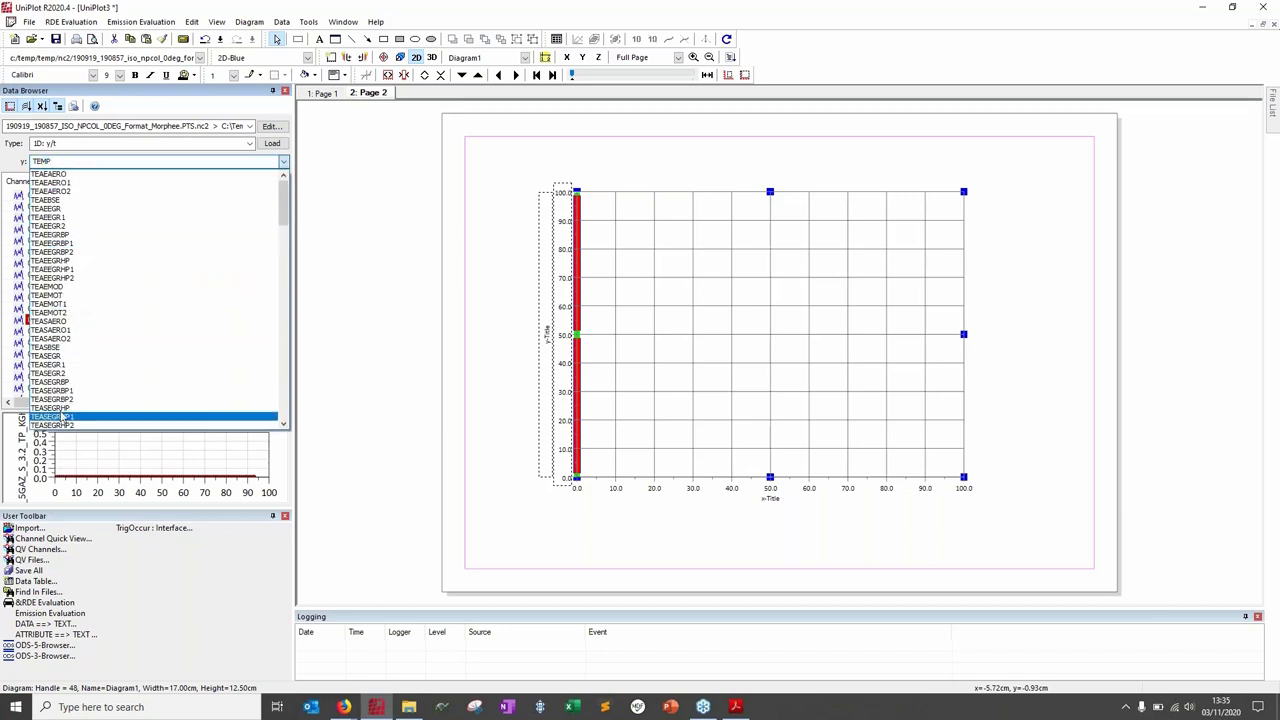
left_click(52, 382)
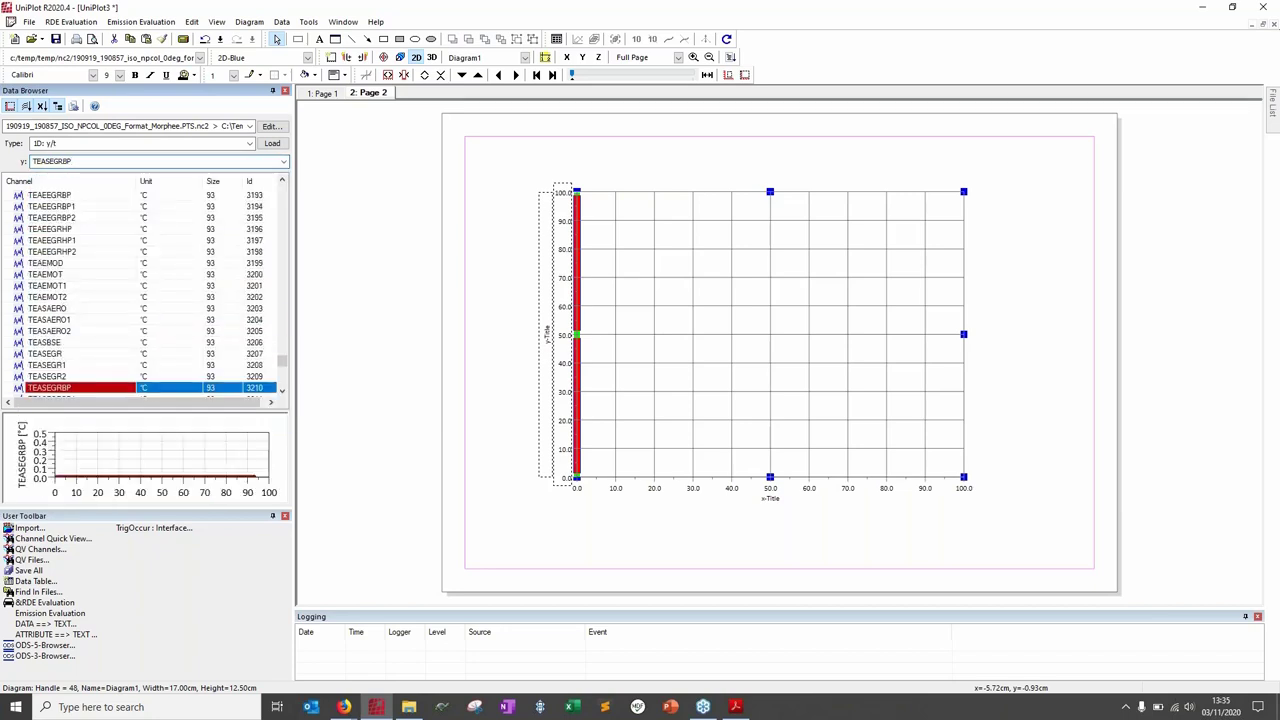
Step: Preview the neighbouring temperature channels, select TEASAERO1 and plot it in the new diagram
left_click(57, 317)
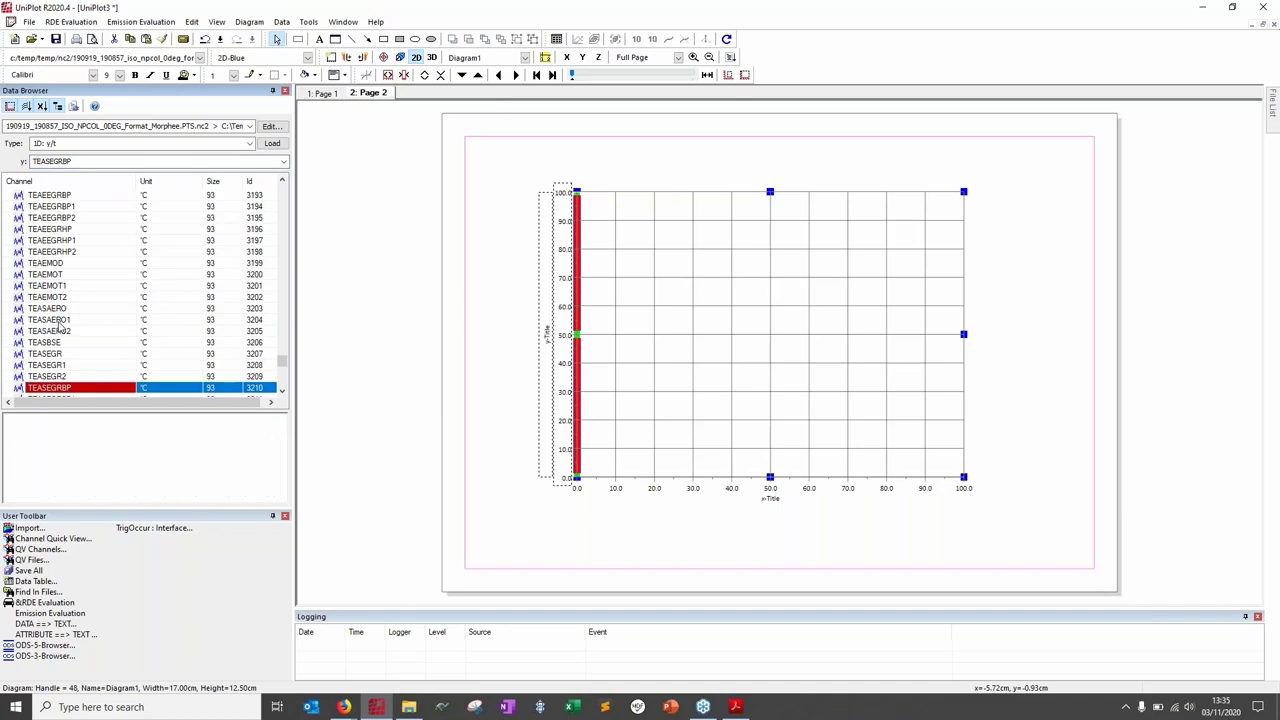
left_click(55, 276)
left_click(48, 300)
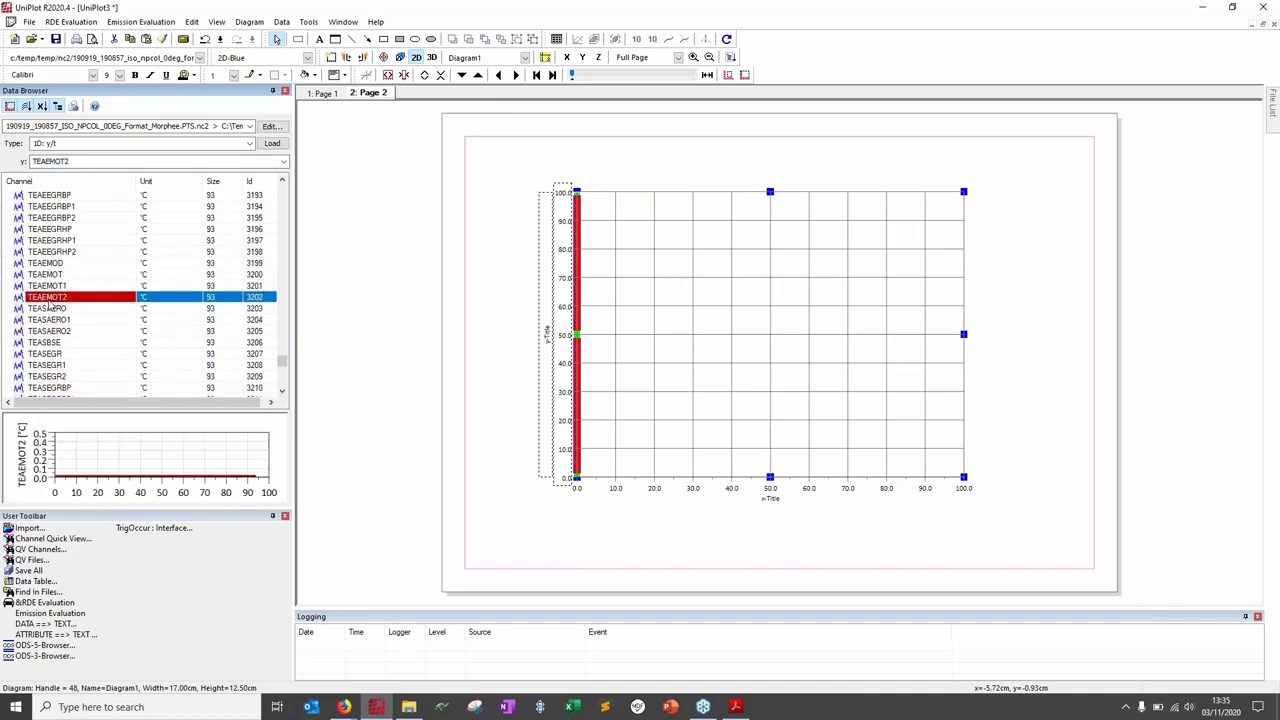
key("Down")
key("Down")
key("Down")
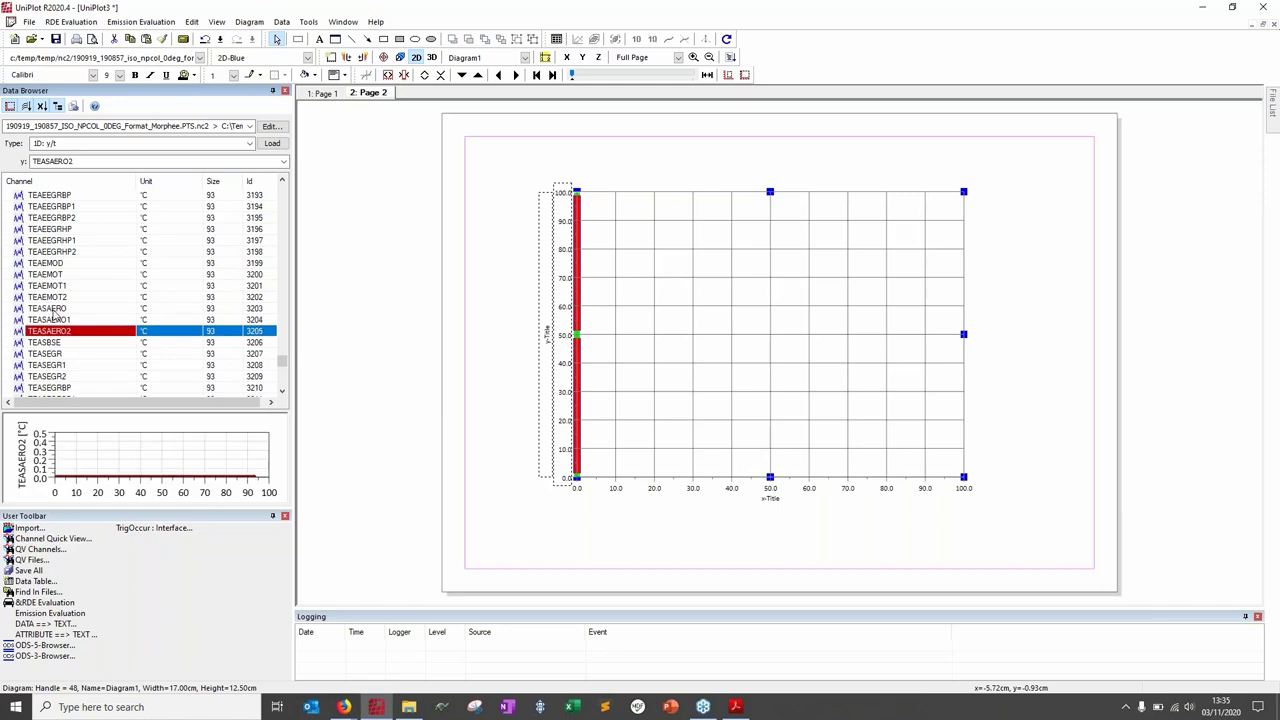
key("Up")
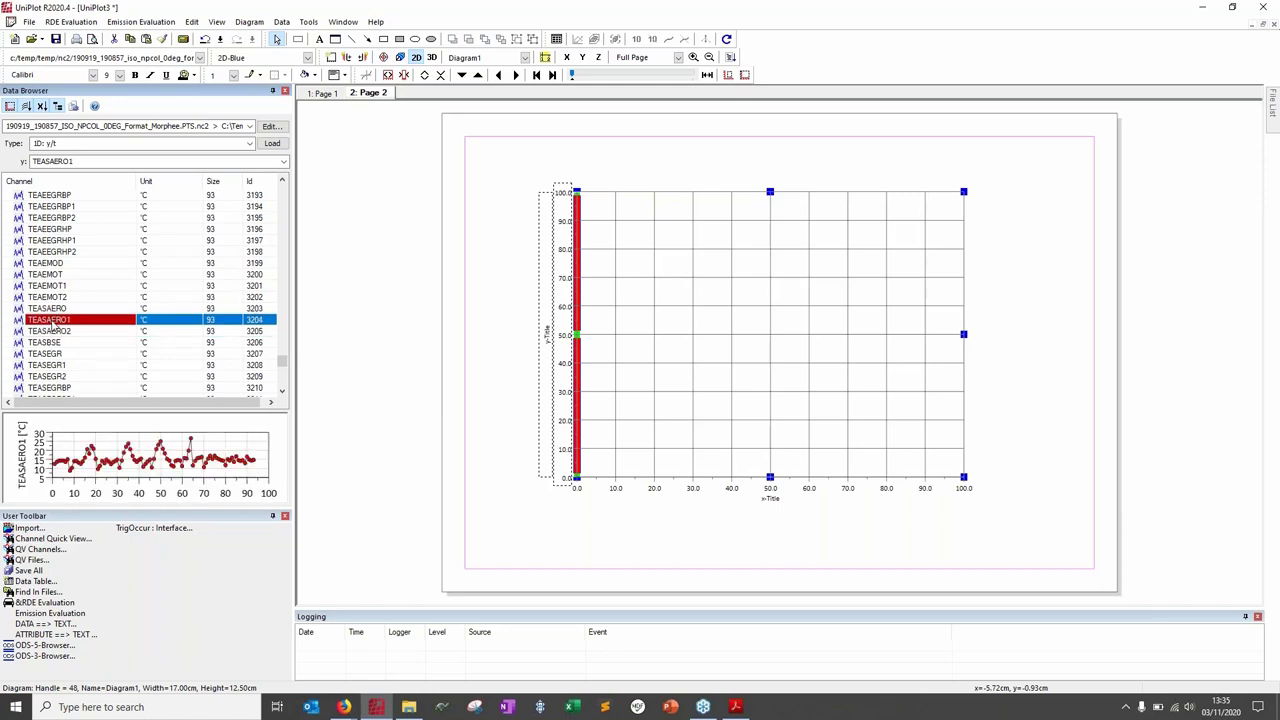
left_click_drag(57, 325, 738, 336)
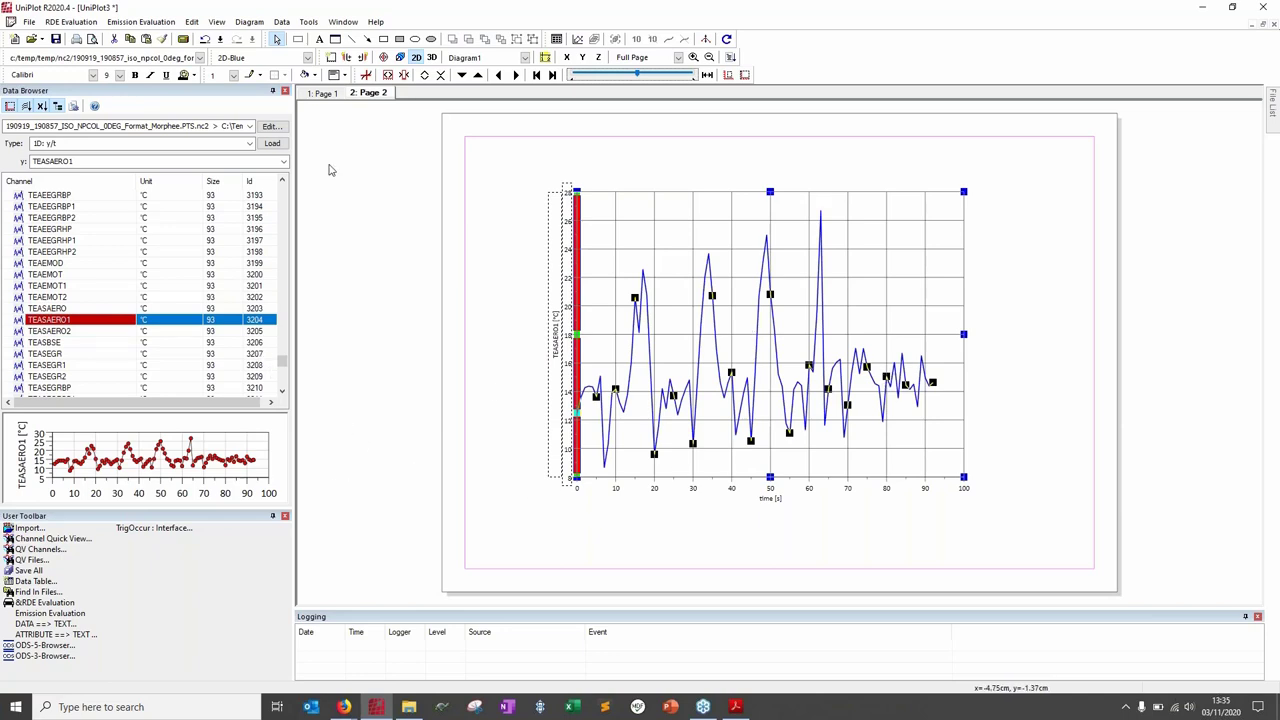
Step: Browse the temperature channel previews from TEAEEGRHP up to TCARETOPPEHP
left_click(45, 251)
left_click(45, 229)
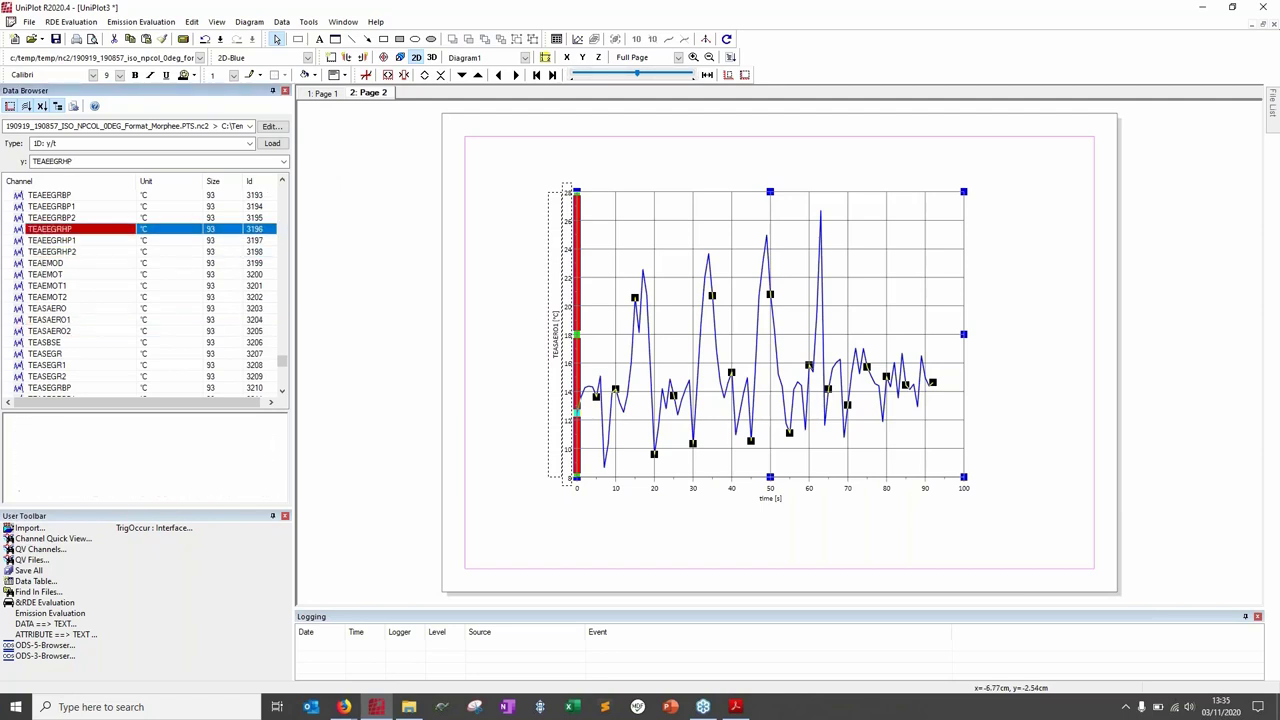
key("Up")
key("Up")
key("Up")
key("Up")
key("Up")
key("Up")
key("Up")
key("Up")
key("Up")
key("Up")
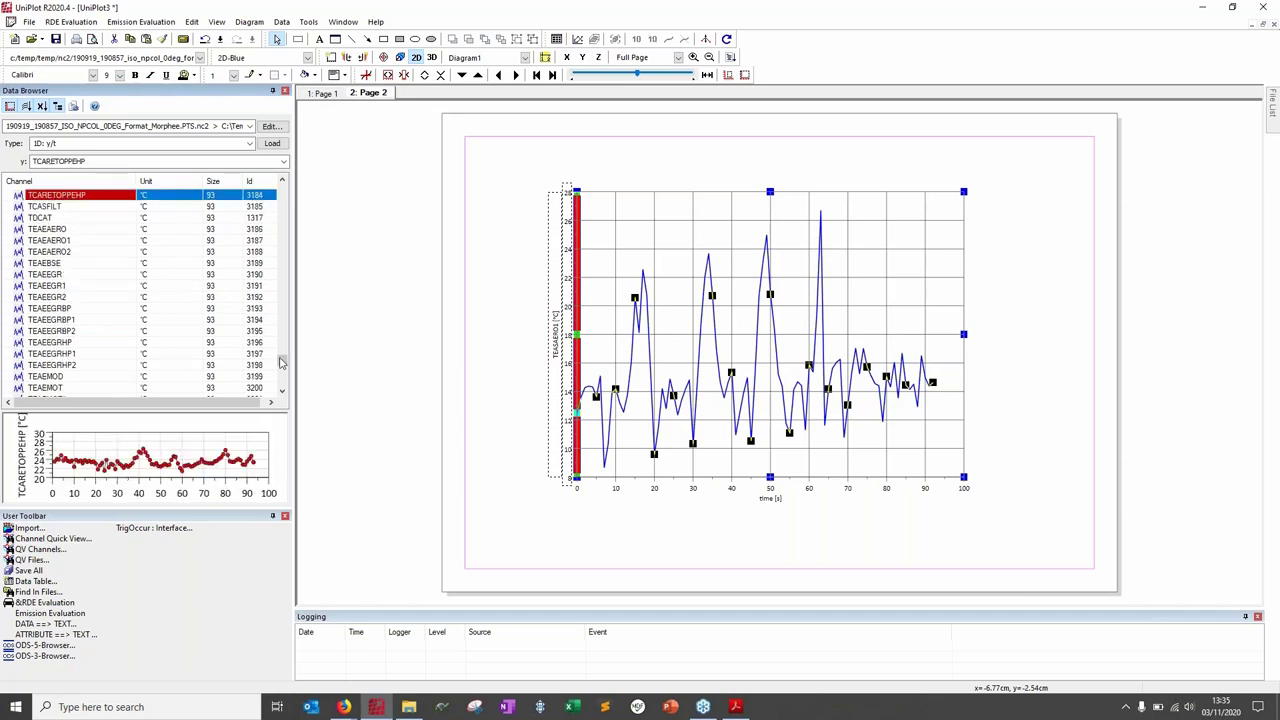
Step: Browse the channels from RPCOM1 upward to select RI_LA4_1, and select the TEASAERO1 diagram on page 2
left_click_drag(283, 362, 283, 355)
left_click(120, 342)
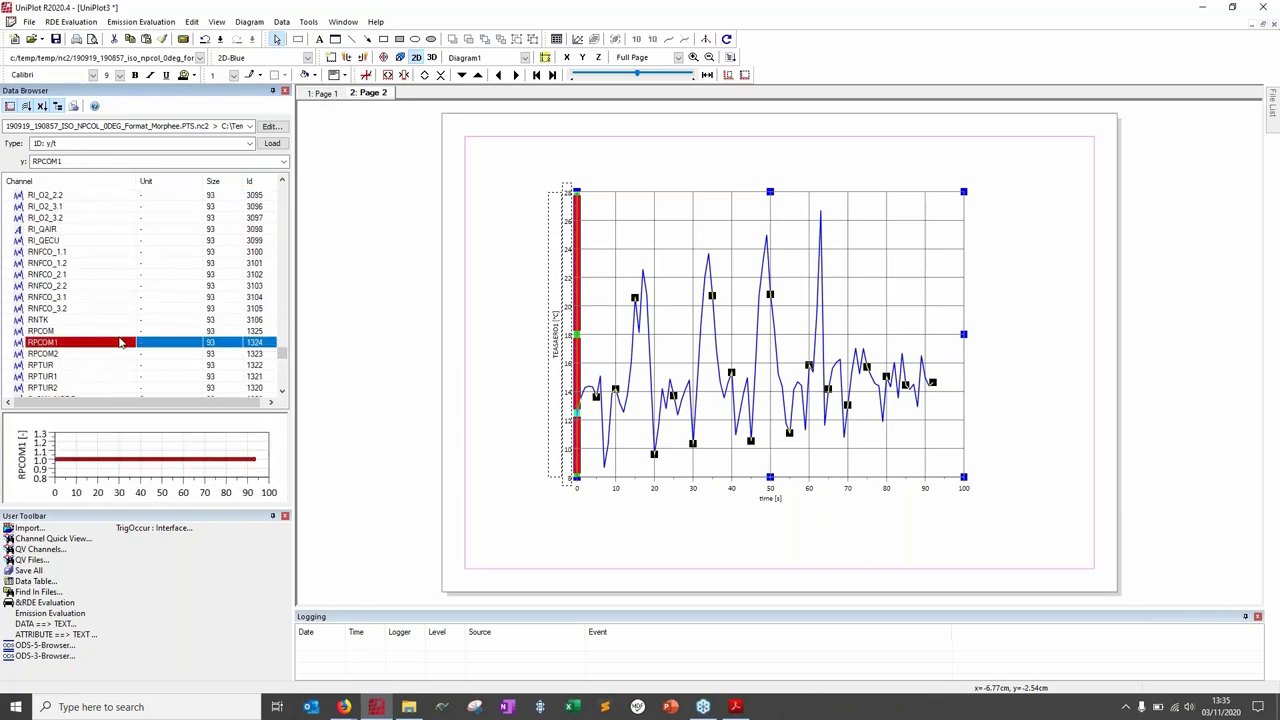
left_click(50, 264)
key("Up")
key("Up")
key("Up")
key("Up")
key("Up")
key("Up")
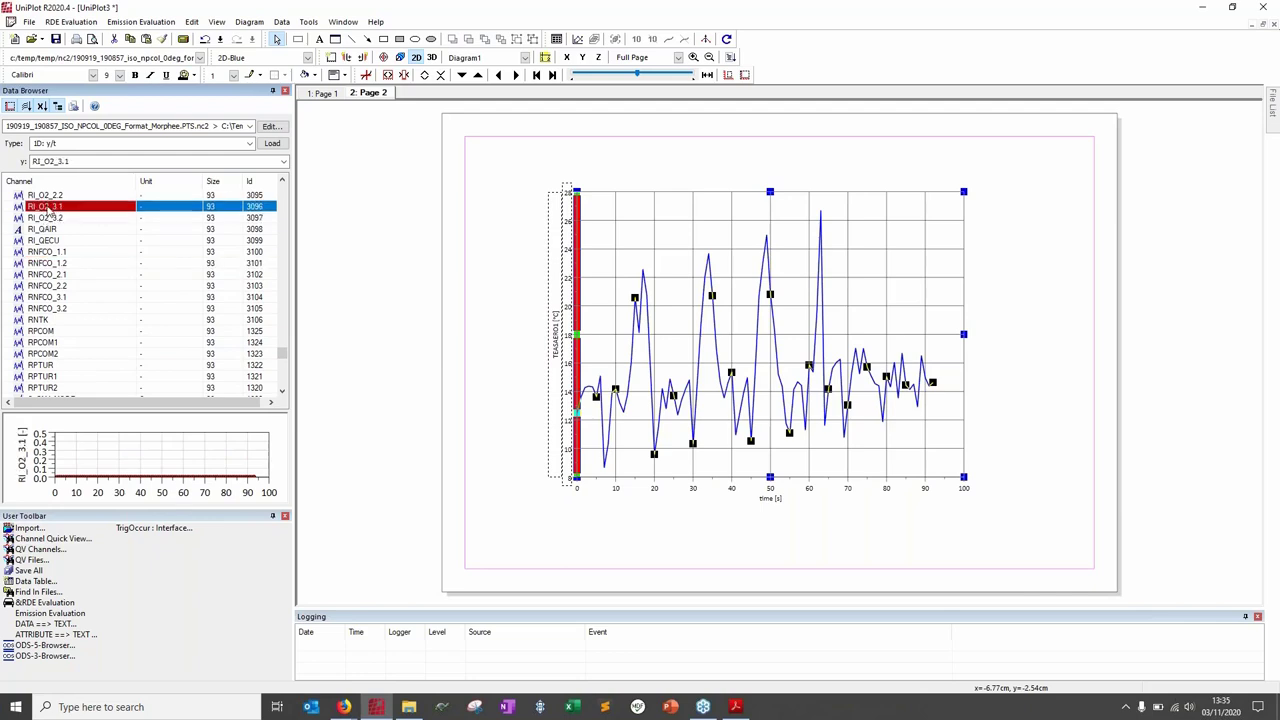
key("Up")
key("Up")
key("Up")
key("Up")
key("Up")
key("Up")
key("Up")
key("Up")
key("Up")
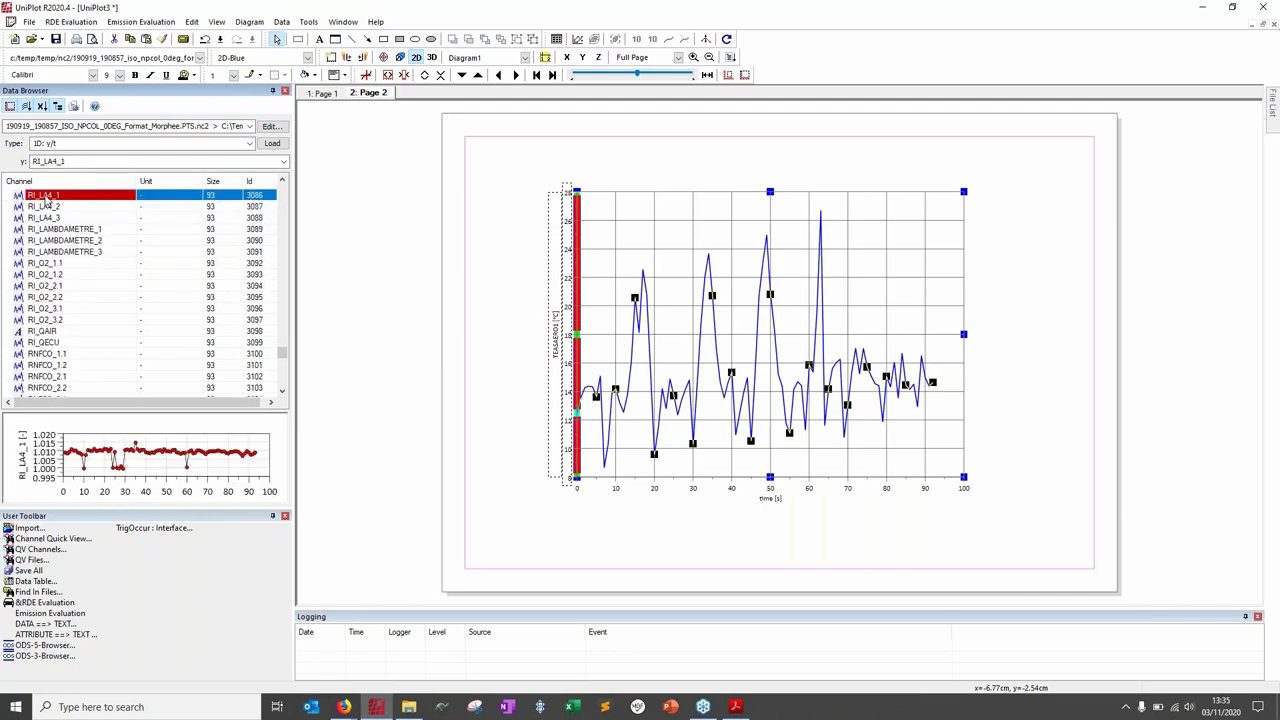
left_click(477, 331)
left_click(657, 349)
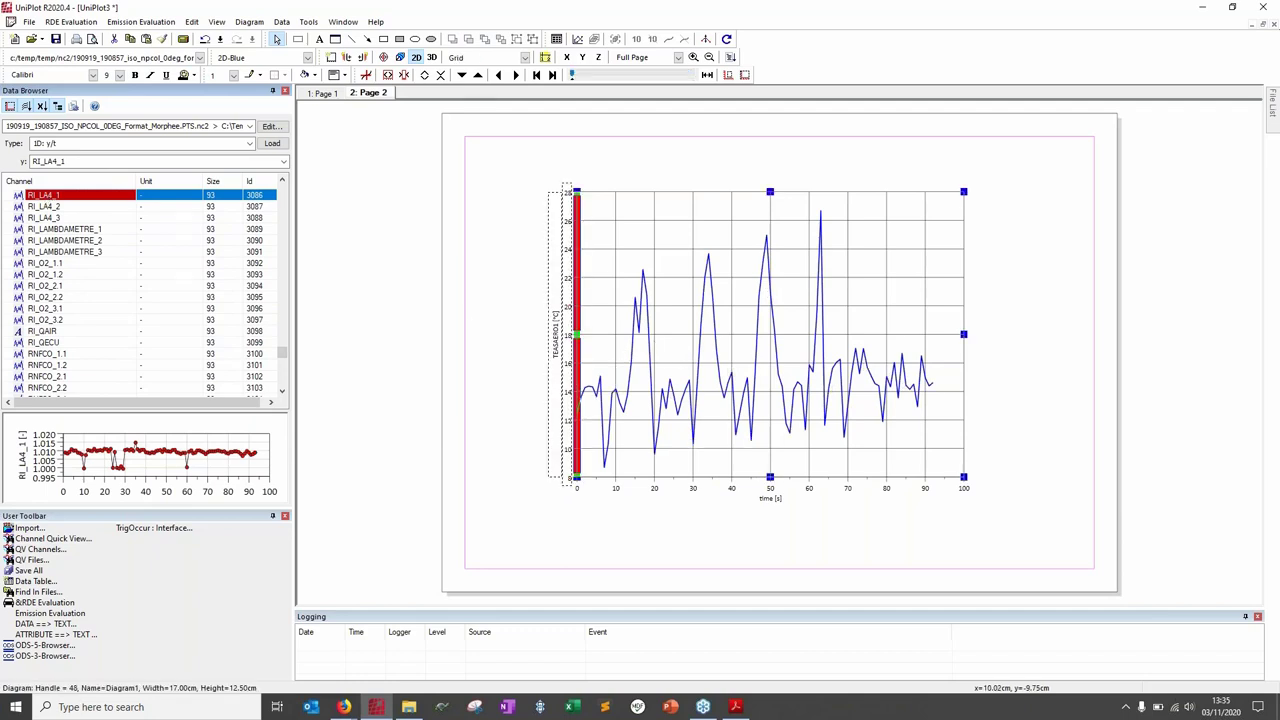
Step: Plot RI_LA4_1 on the additional left y axis of the TEASAERO1 diagram, and delete that axis
left_click_drag(43, 194, 443, 385)
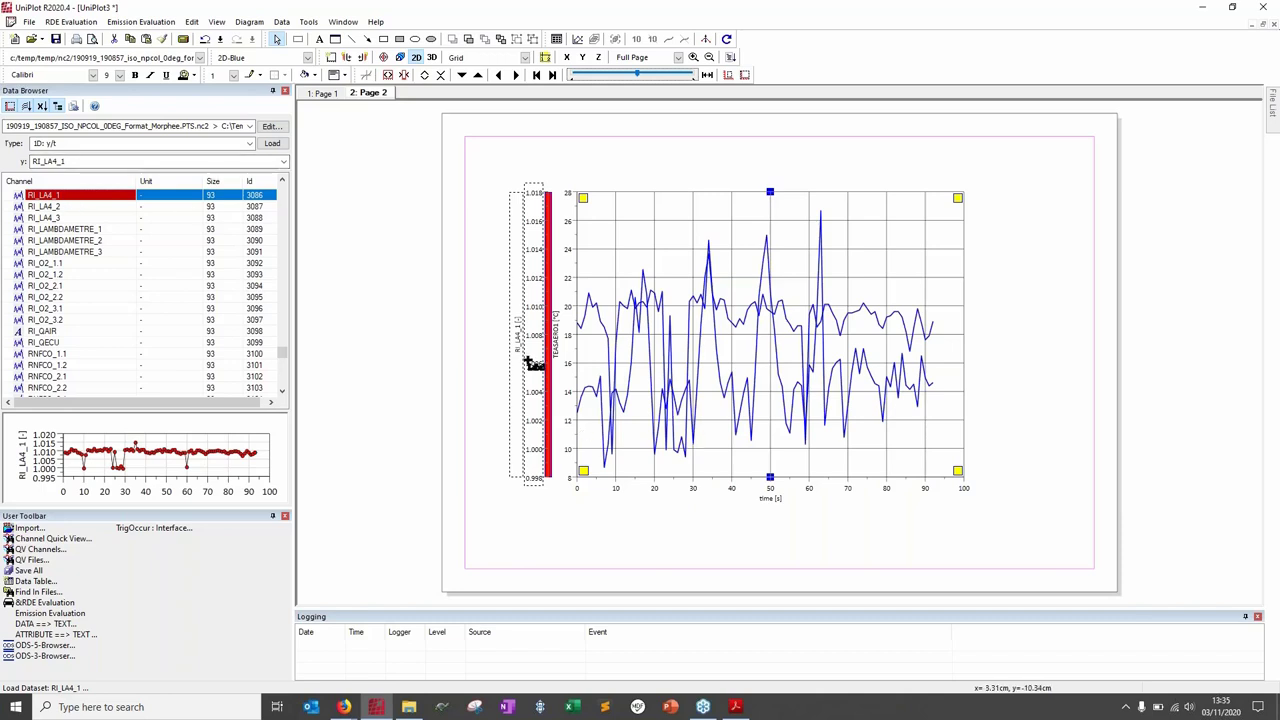
key("Delete")
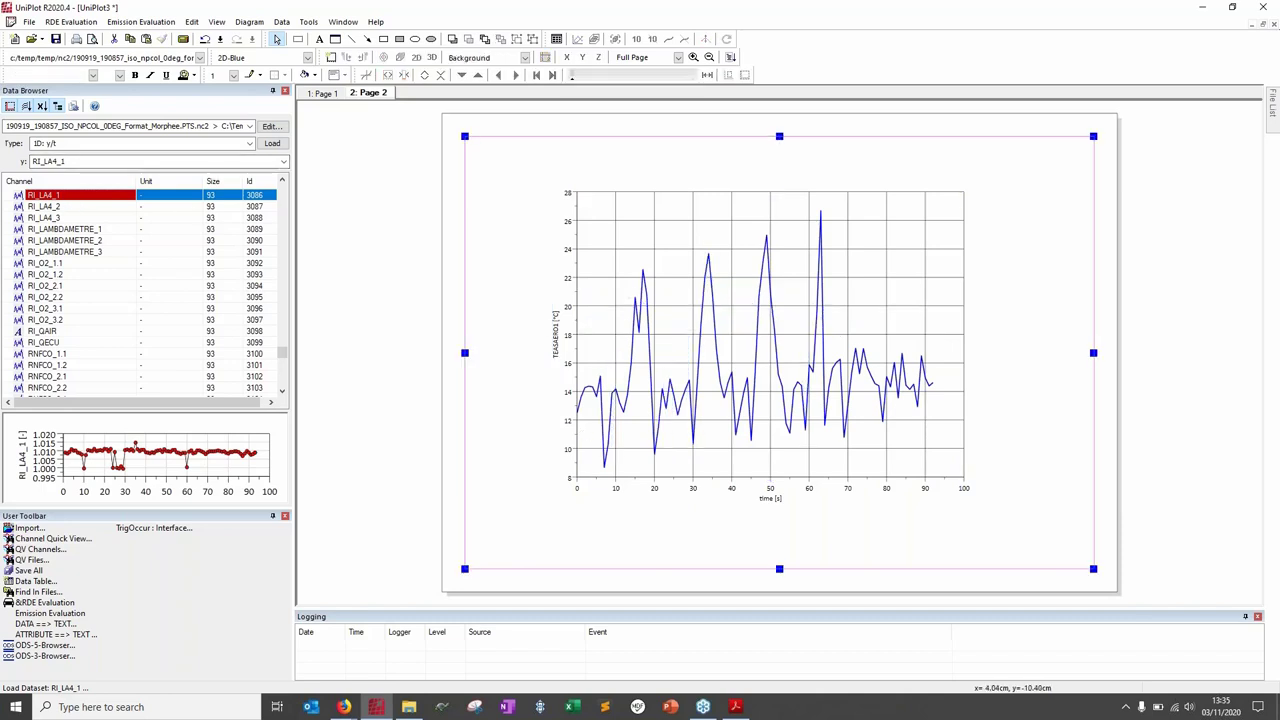
key("ctrl+z")
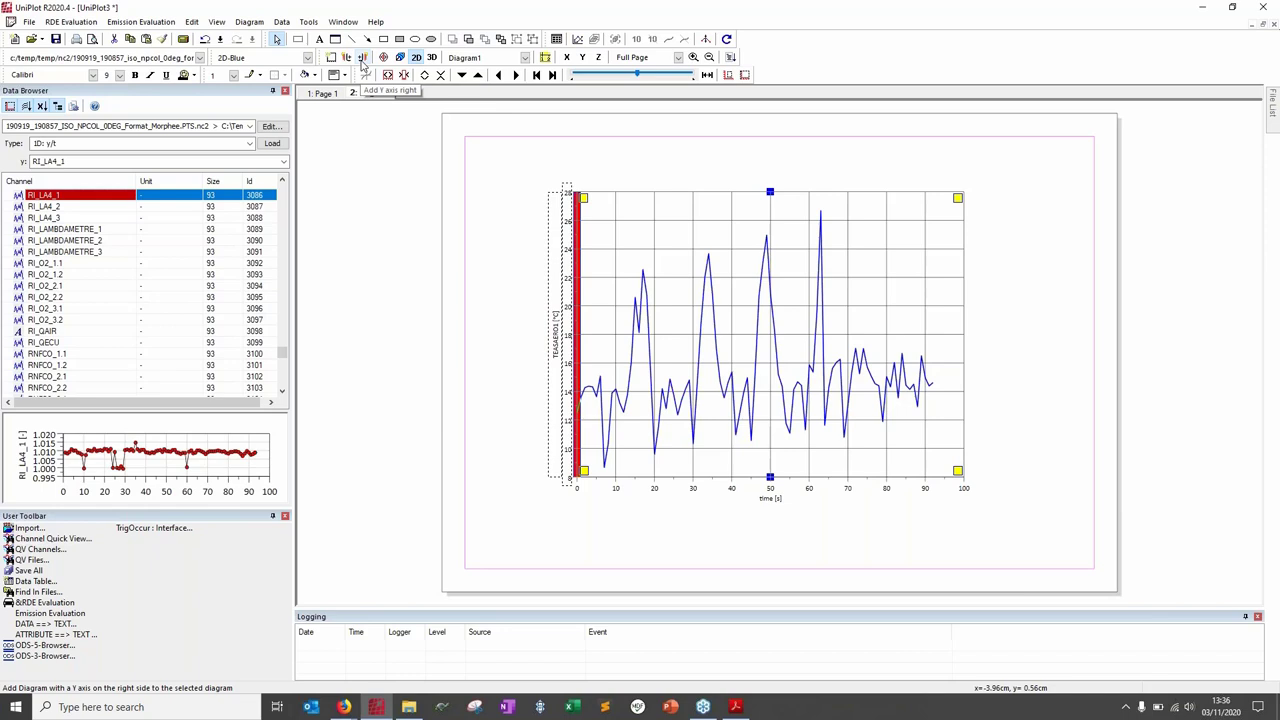
Step: Add a right y axis, shortening the left axis to the diagram's lower half and the right one to the upper half, 6.25 cm each
left_click(363, 64)
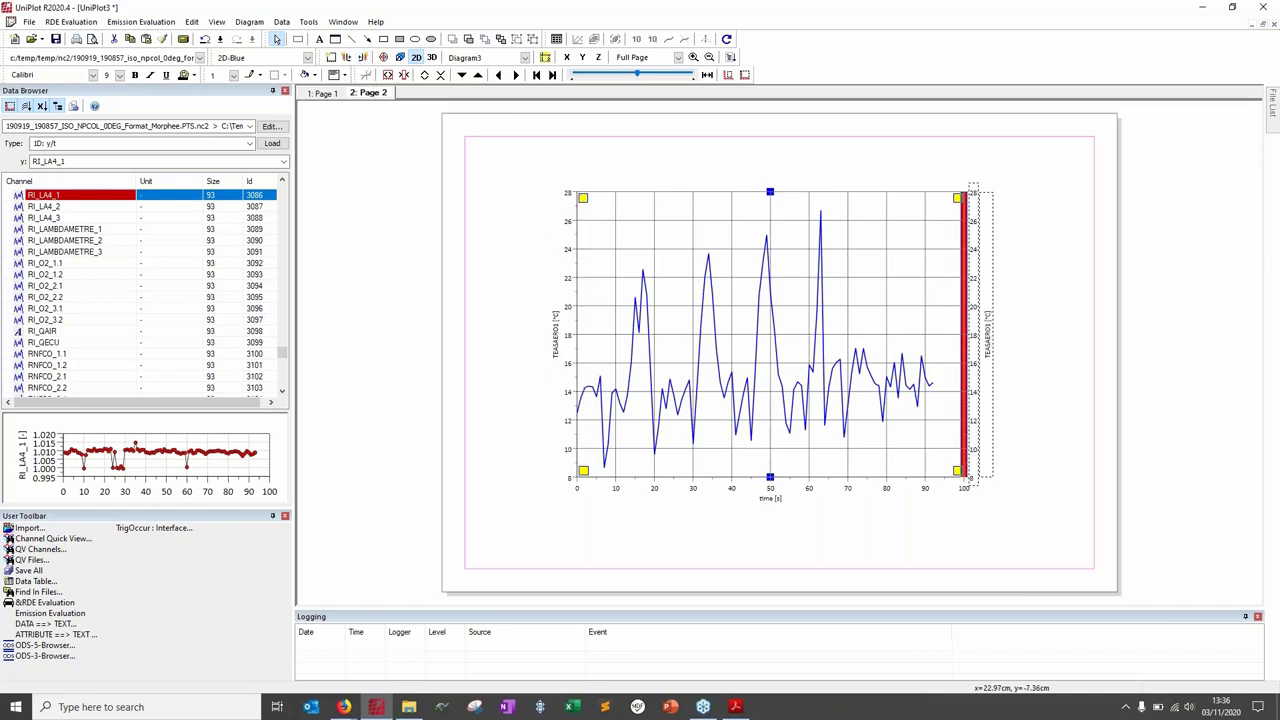
left_click(557, 309)
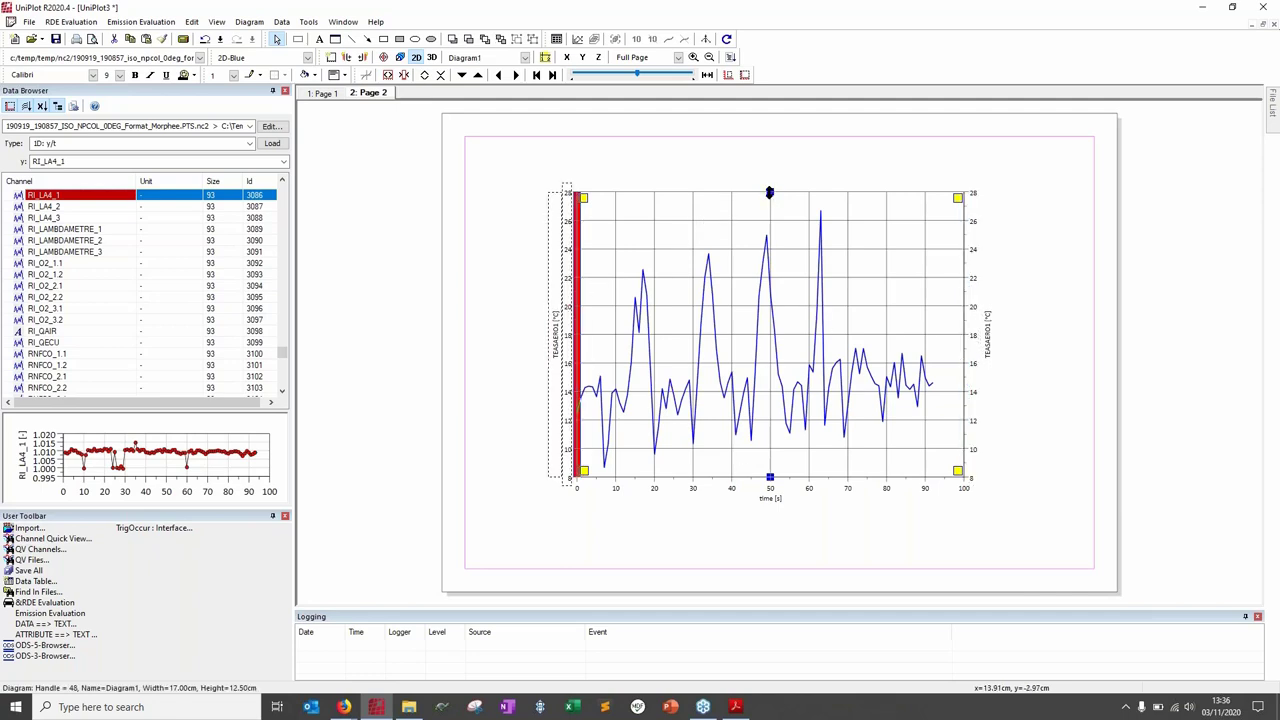
left_click_drag(769, 192, 786, 333)
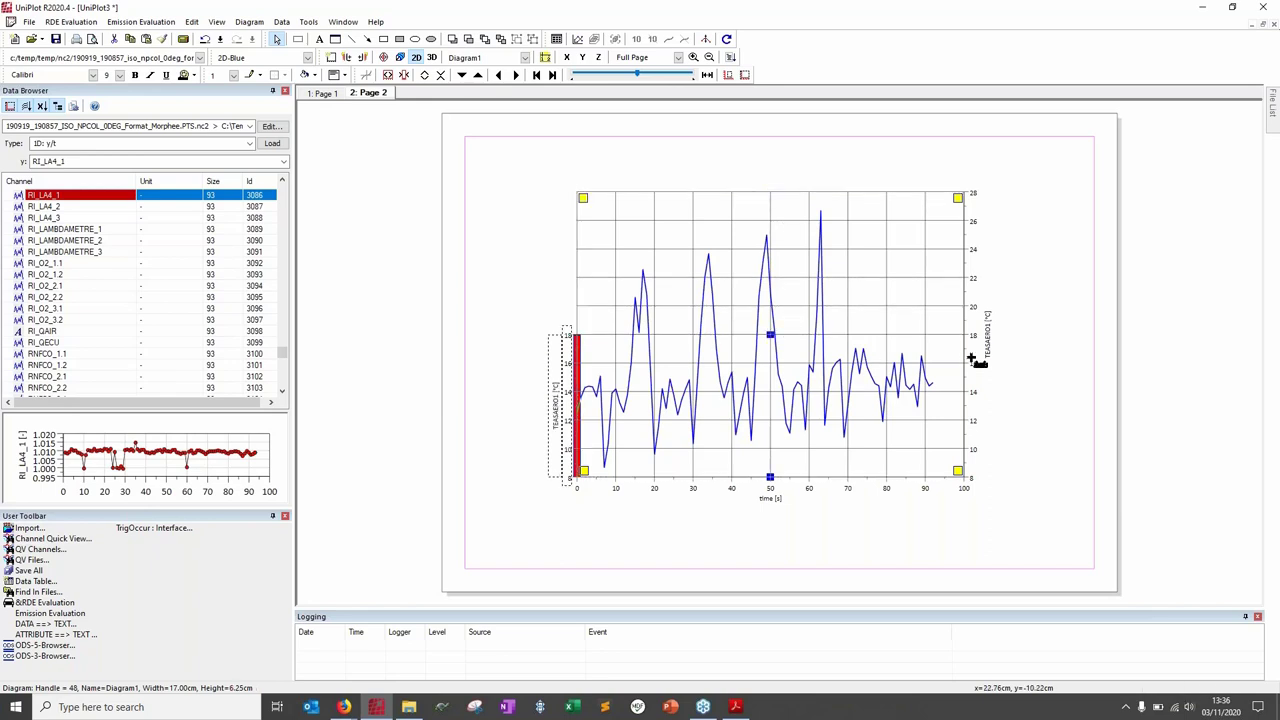
left_click(980, 362)
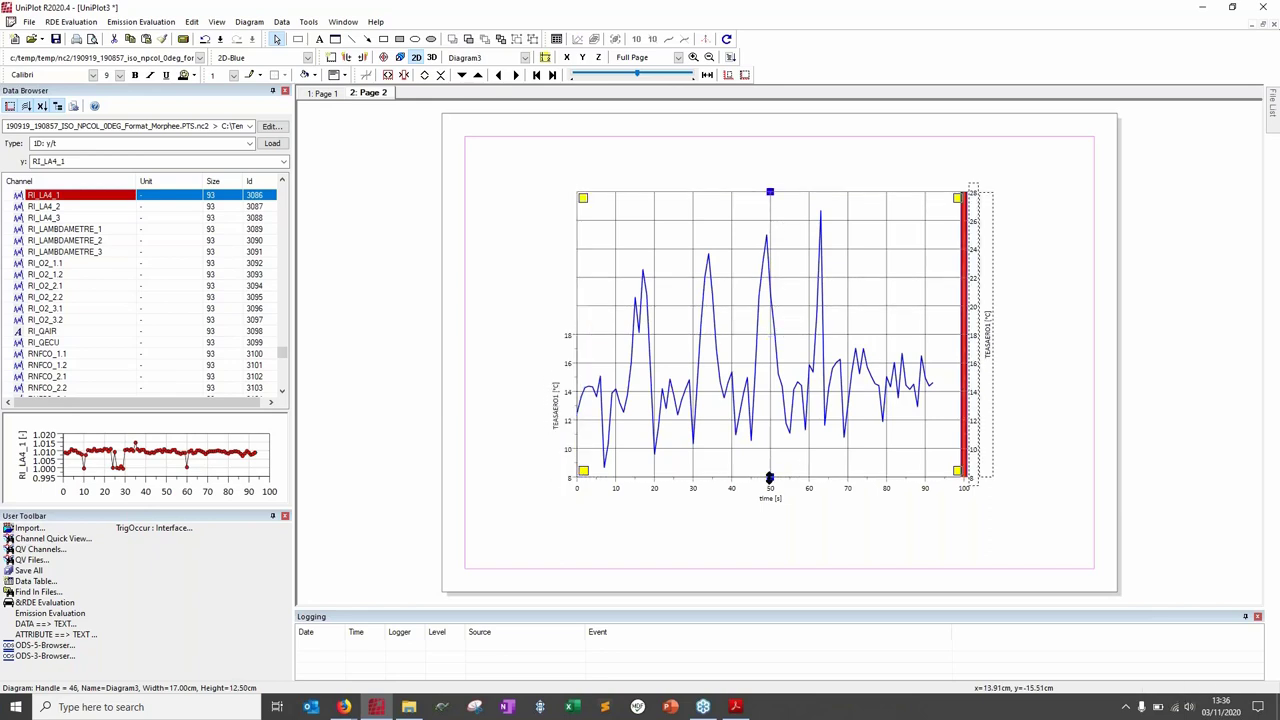
left_click_drag(769, 478, 764, 337)
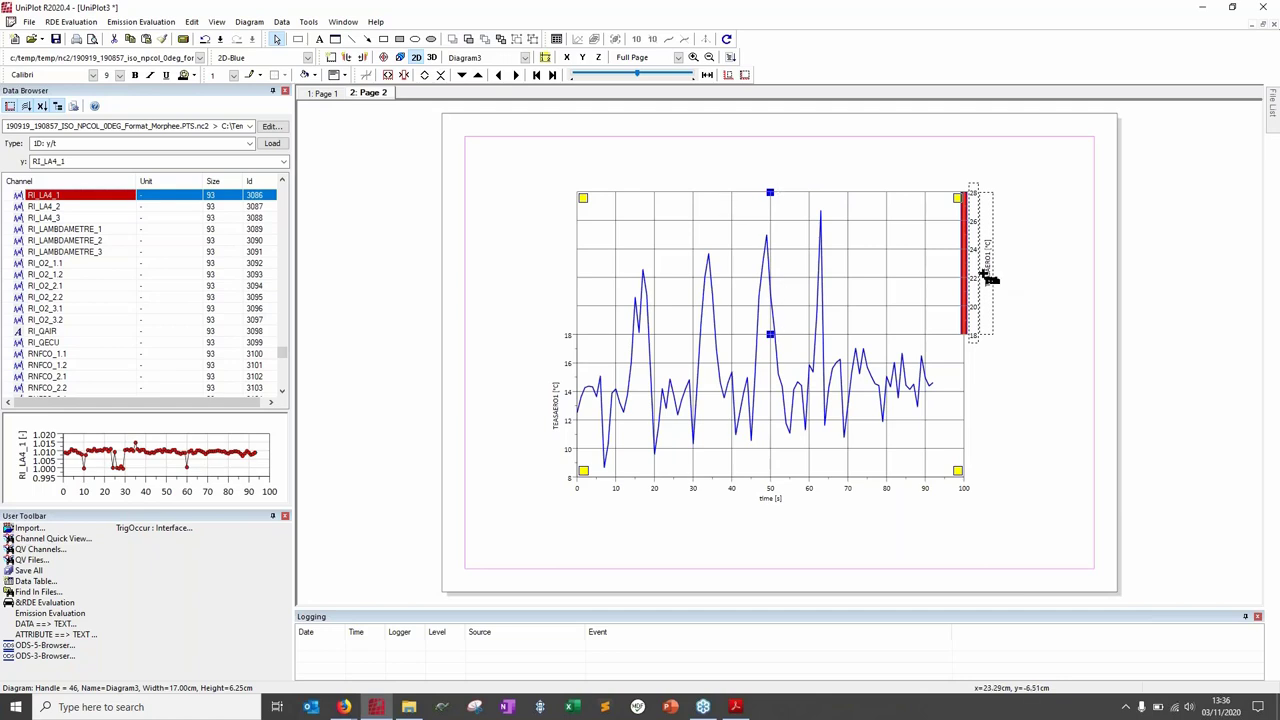
left_click(555, 380)
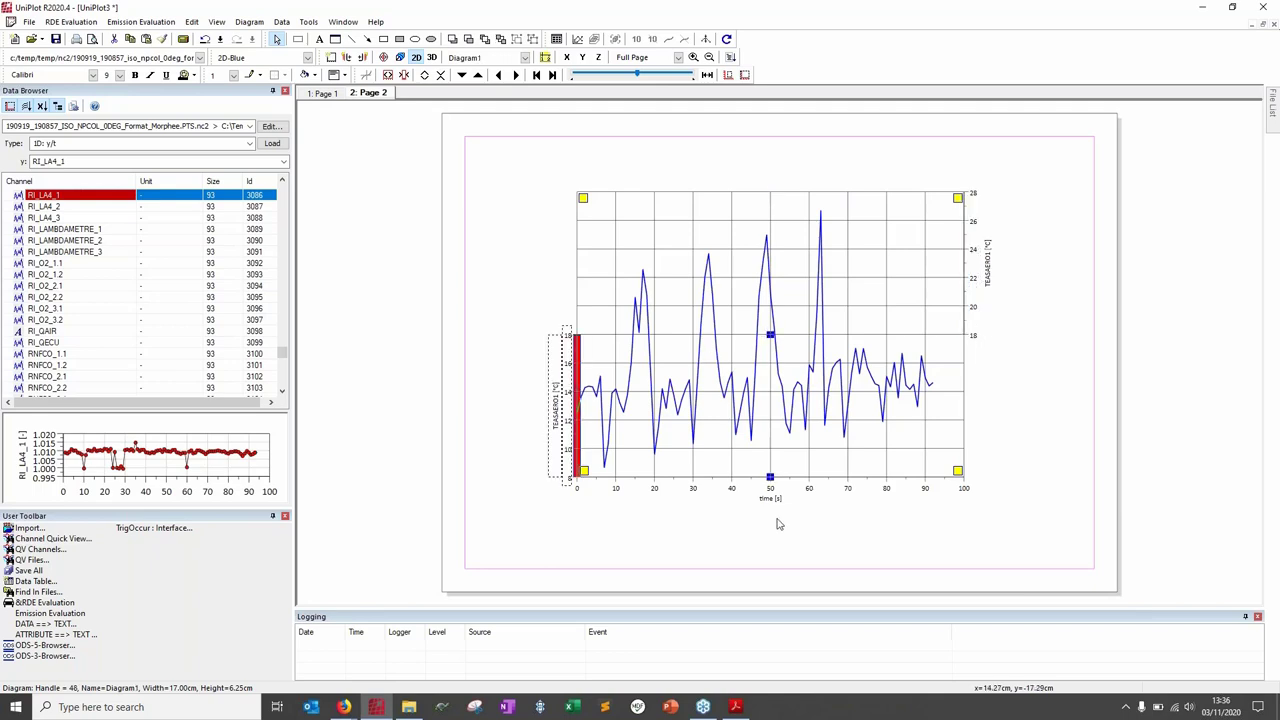
left_click(987, 263)
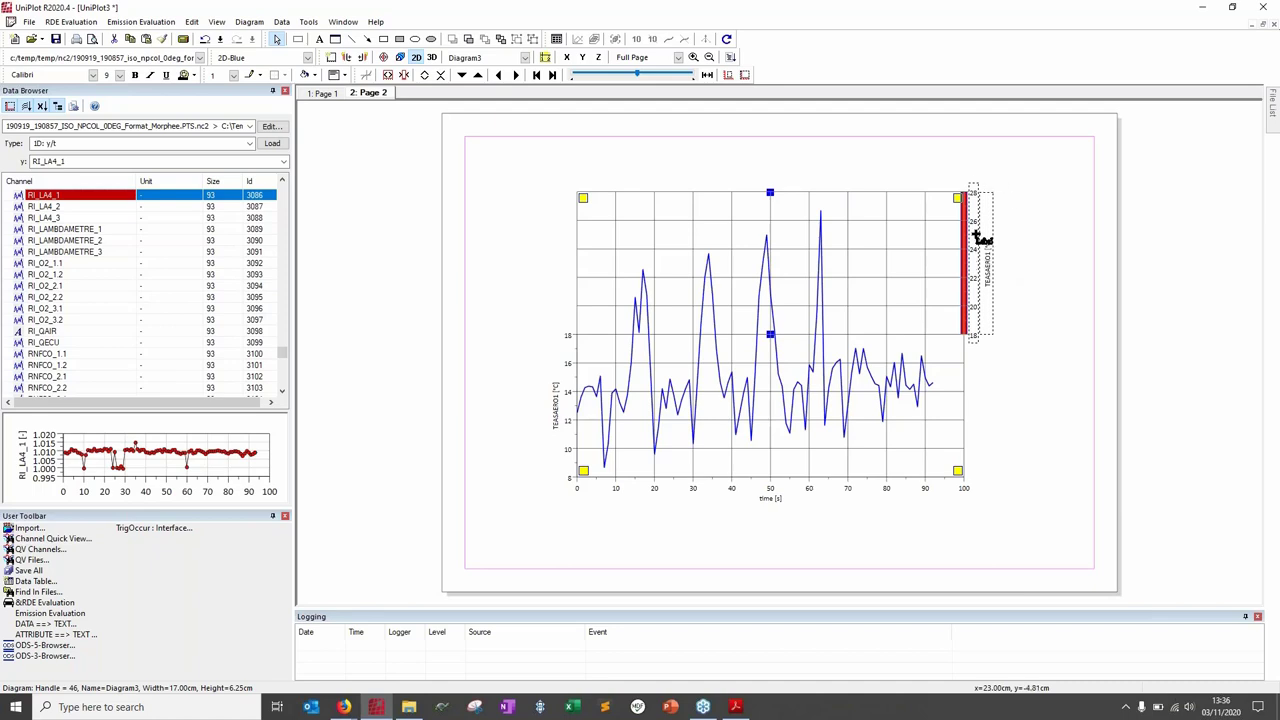
Step: Add a left y axis in the upper half for RI_LAMBDAMETRE_1, and plot RI_LA4_2 on the right axis
left_click(345, 59)
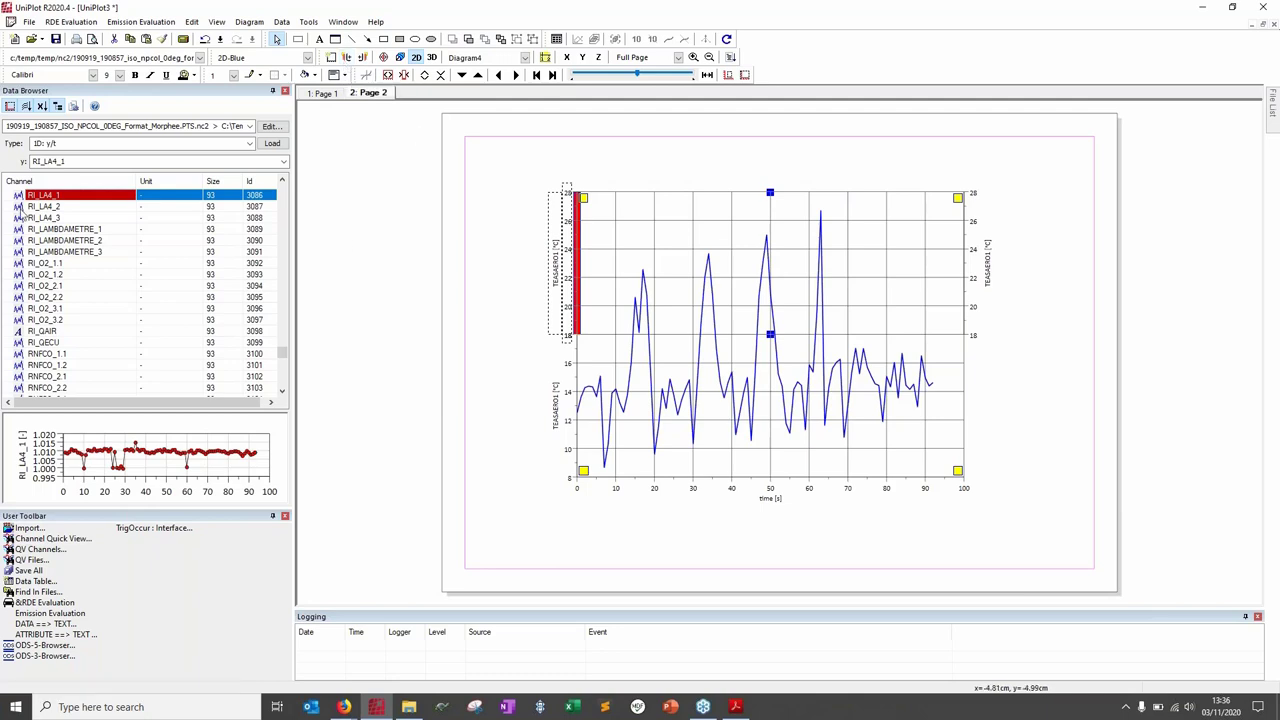
left_click(46, 229)
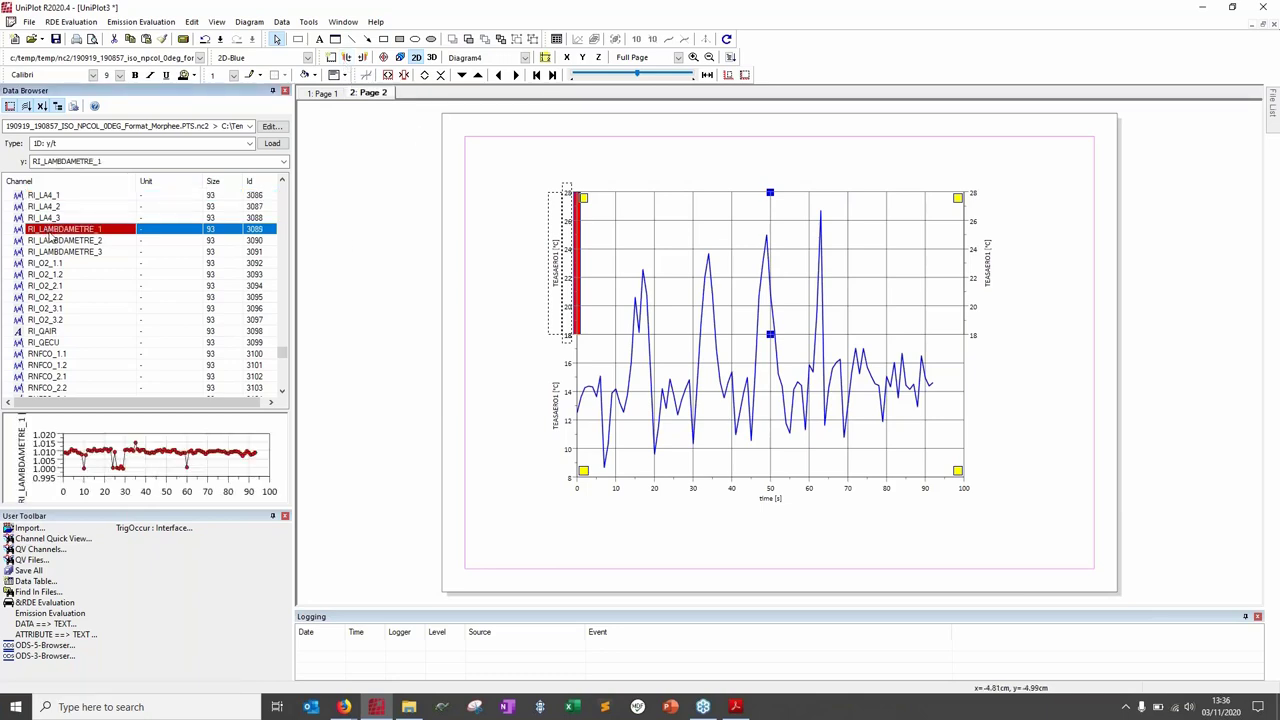
left_click_drag(47, 232, 563, 257)
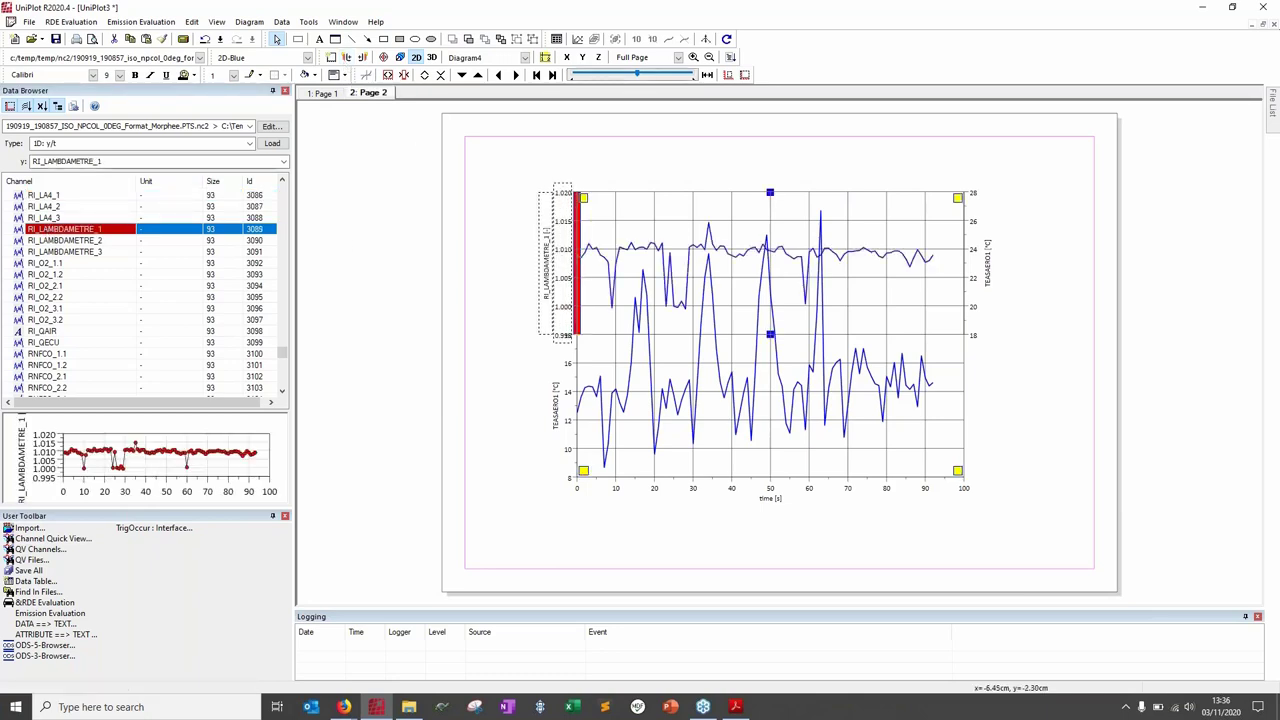
left_click(58, 206)
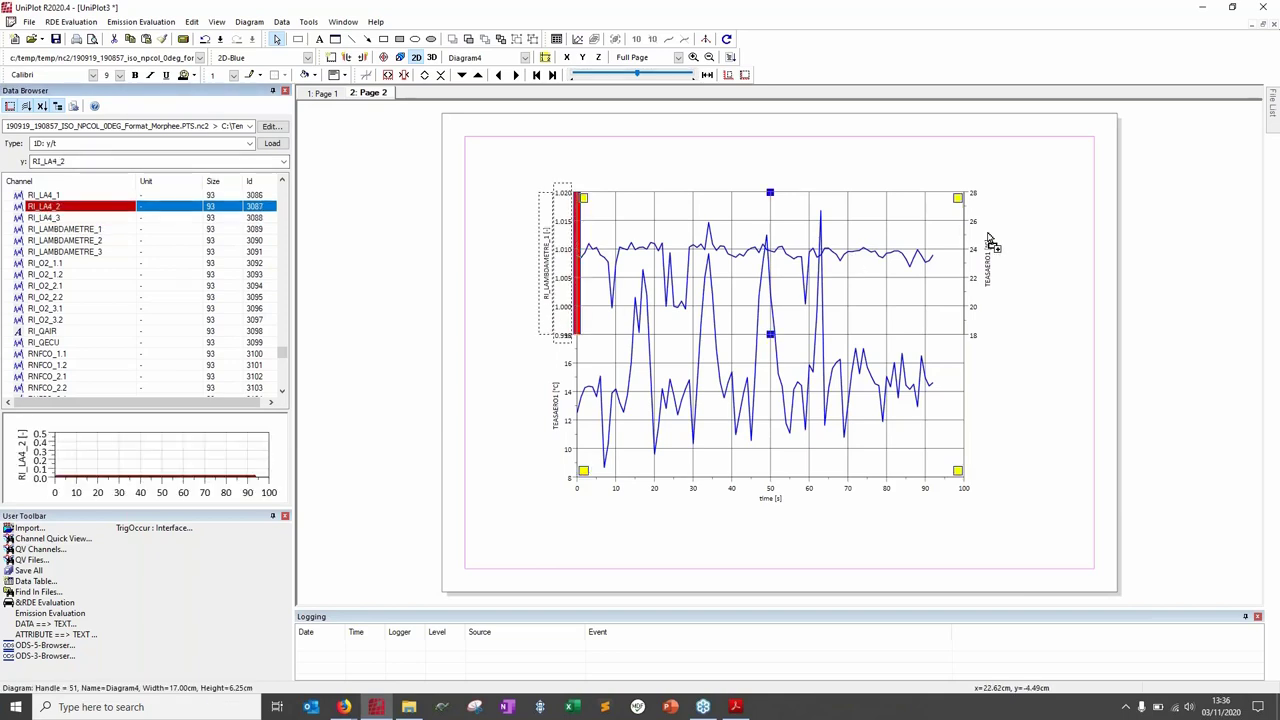
left_click_drag(990, 243, 996, 262)
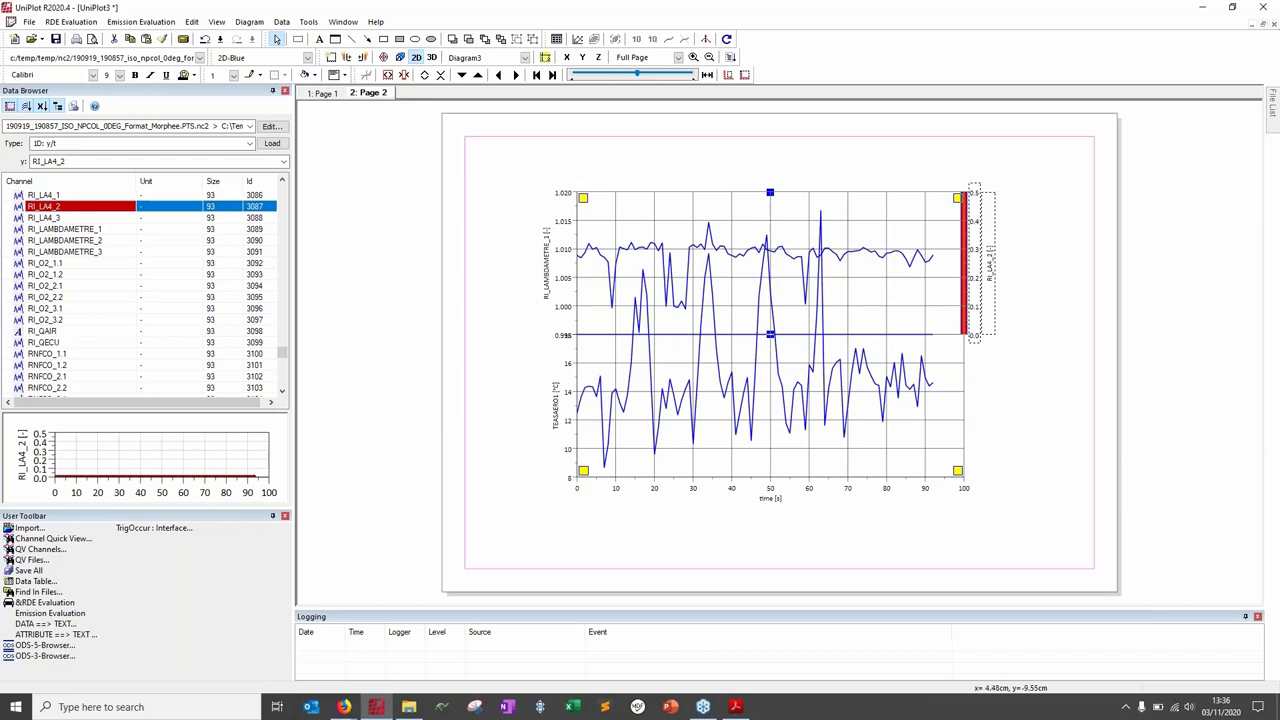
Step: Rescale the lower TEASAERO1 axis and the right RI_LA4_2 axis to their data, and clear the axis selection
left_click(563, 370)
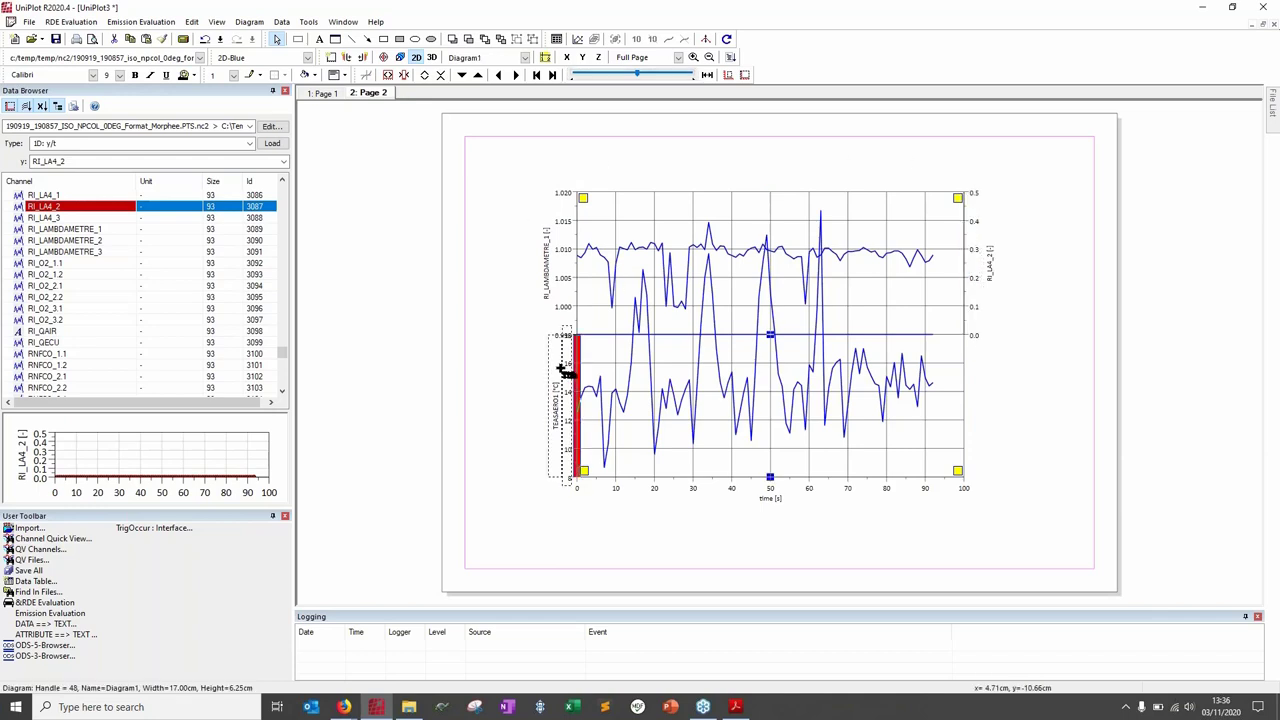
left_click(745, 76)
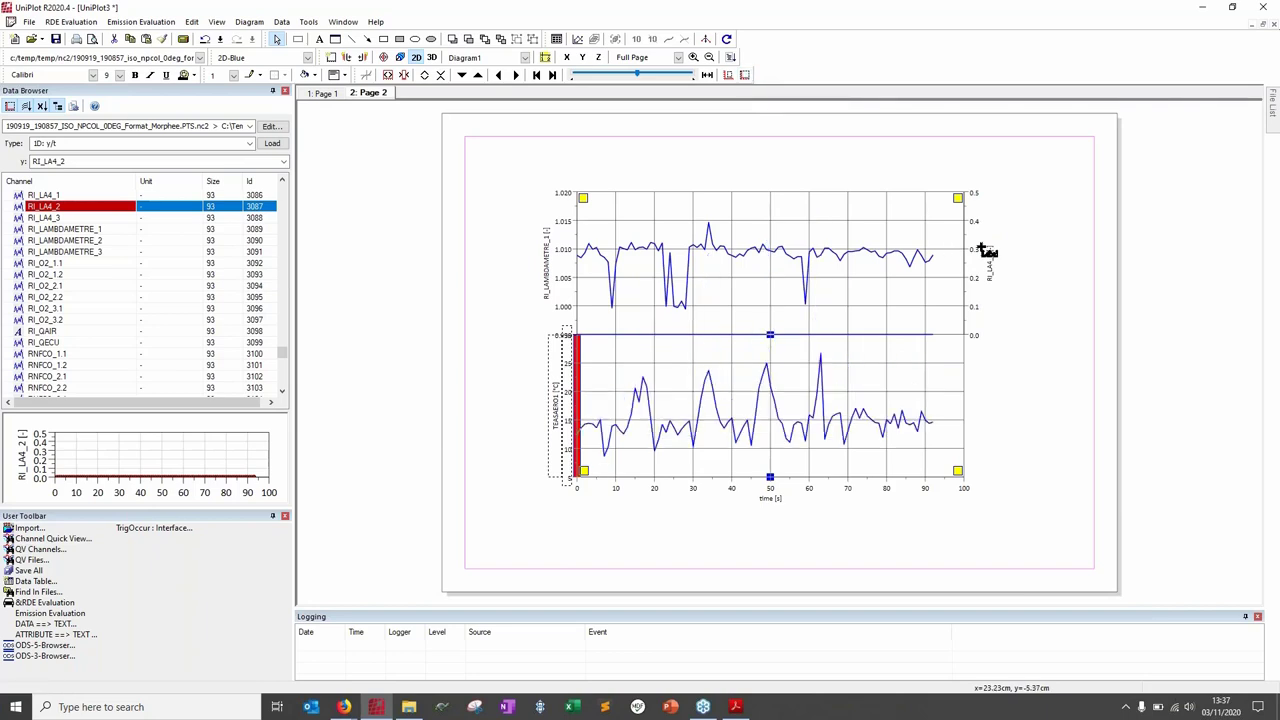
left_click(979, 251)
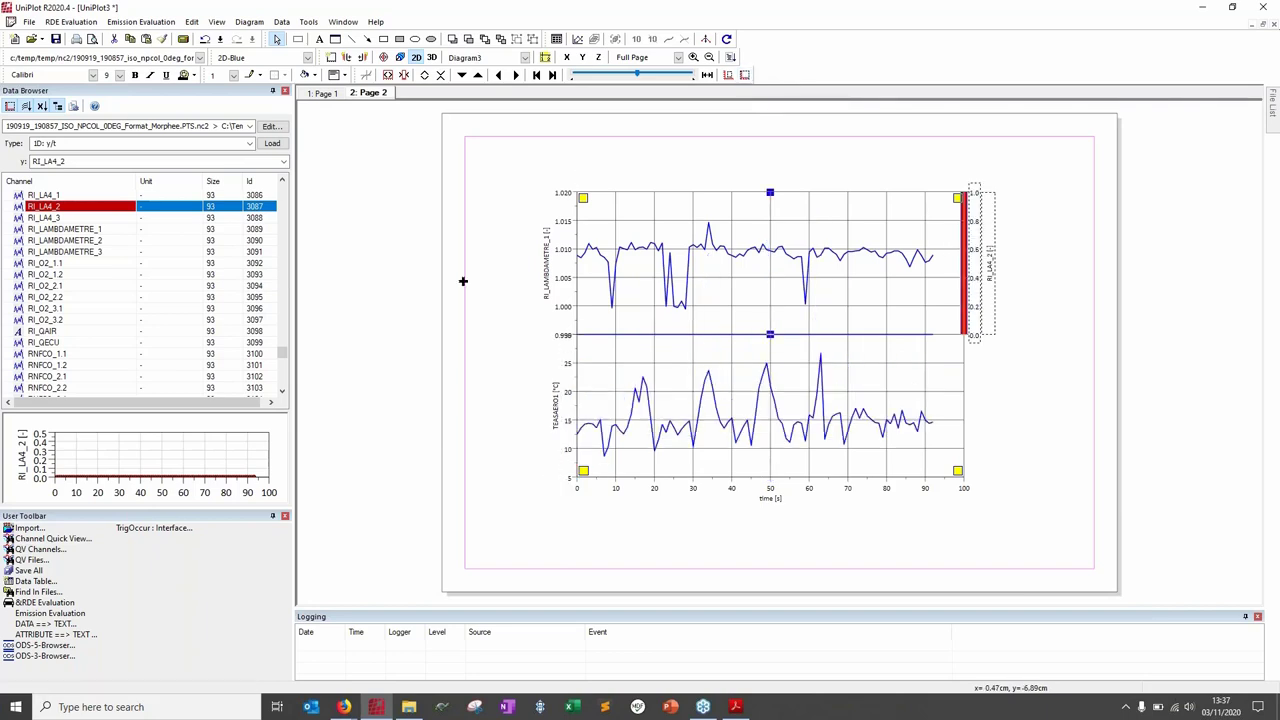
left_click(545, 280)
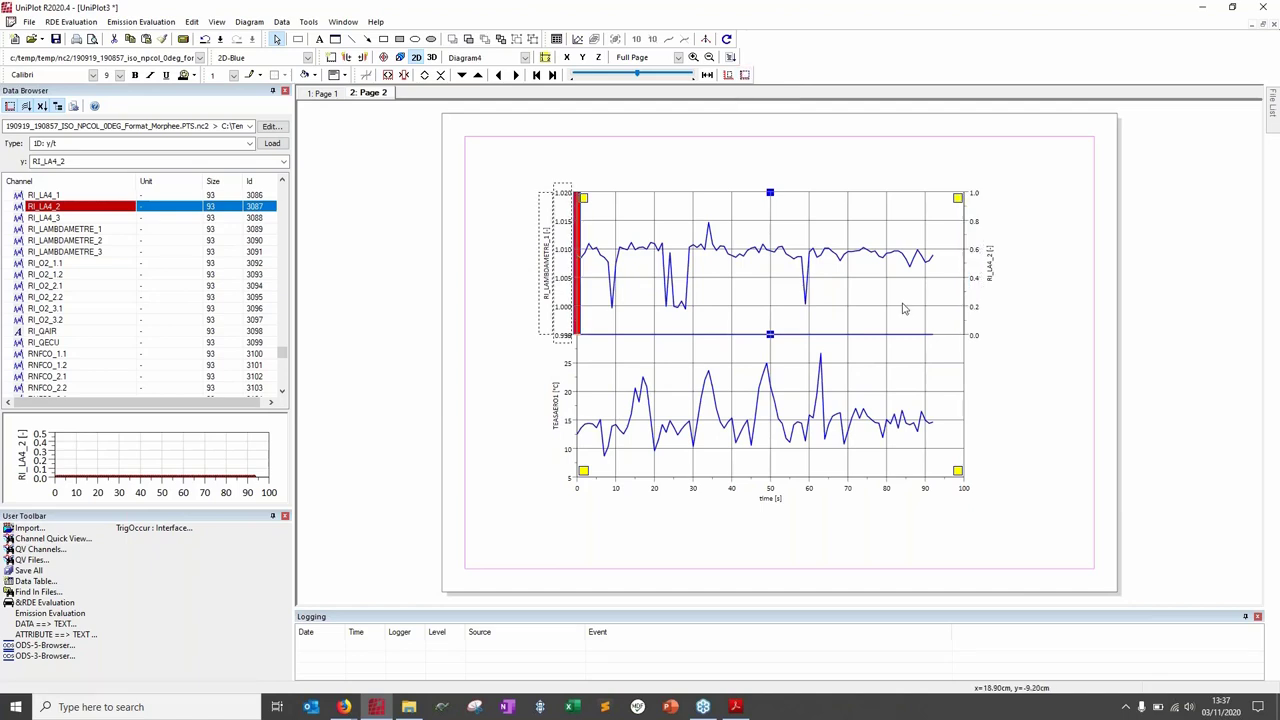
left_click(505, 402)
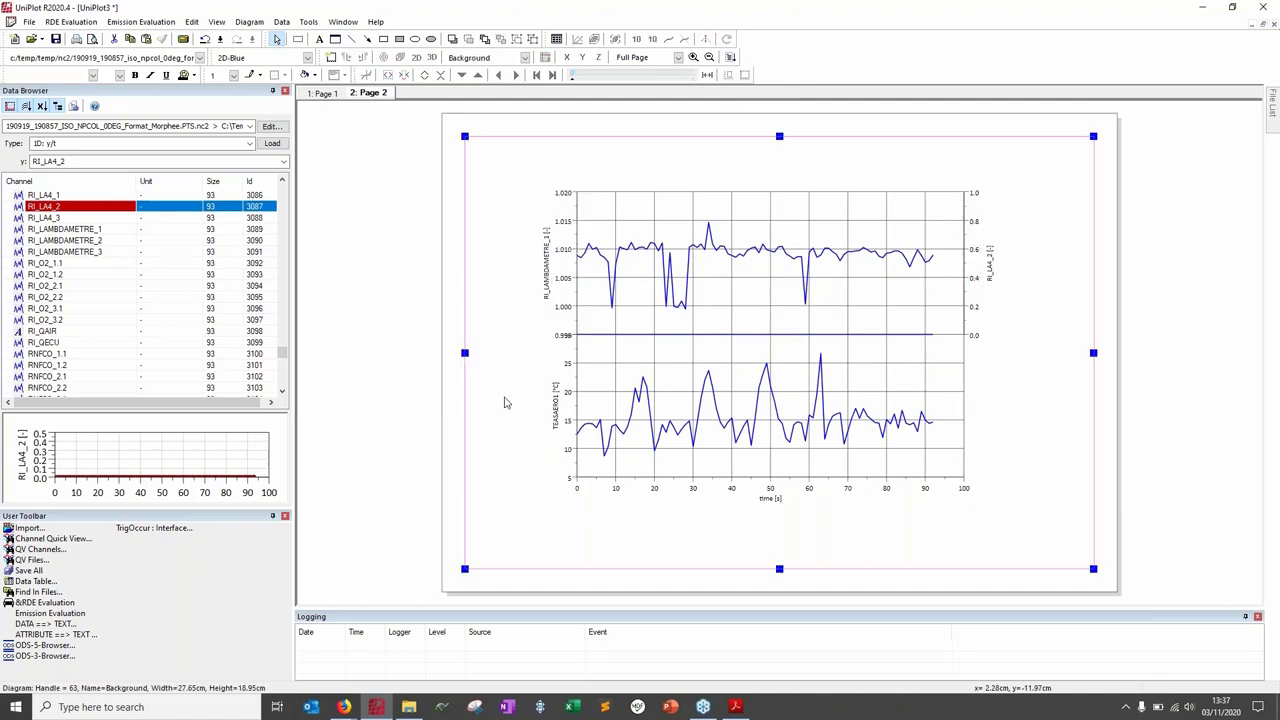
Step: Consult the toolbar shortcuts slide in Adobe Acrobat Reader, and return to page 1 of the UniPlot document
left_click(736, 709)
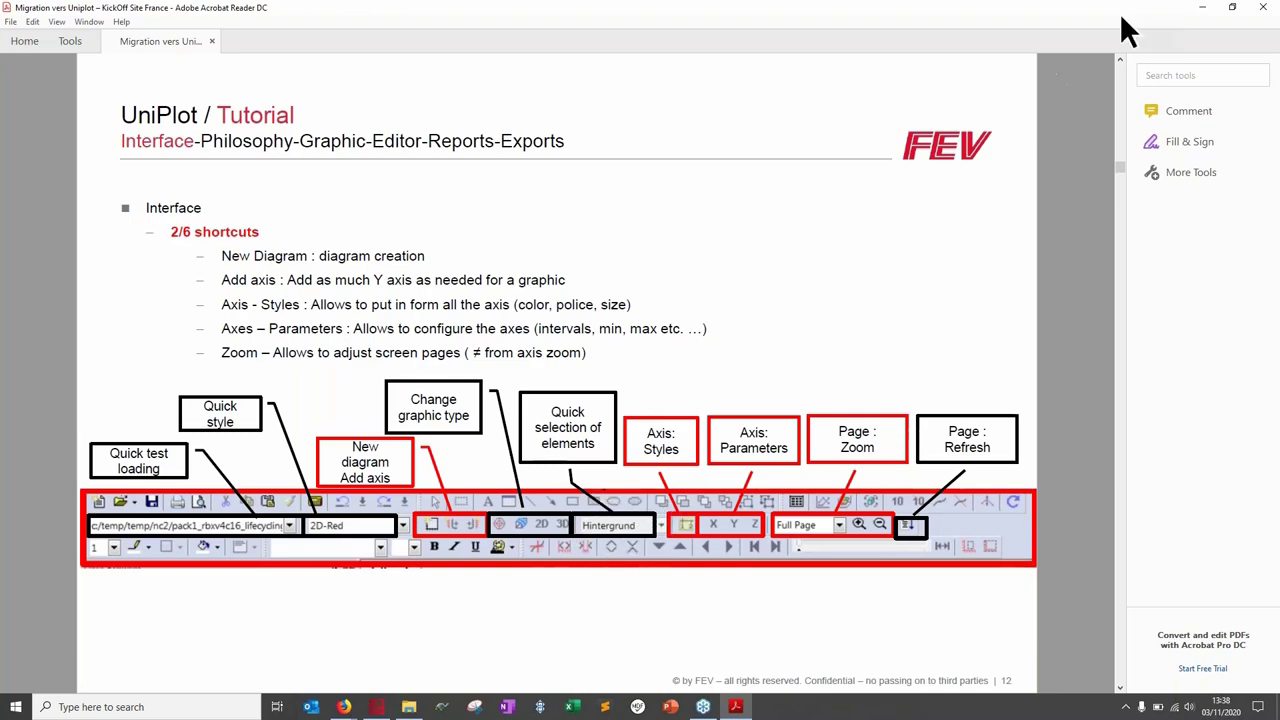
left_click(1200, 10)
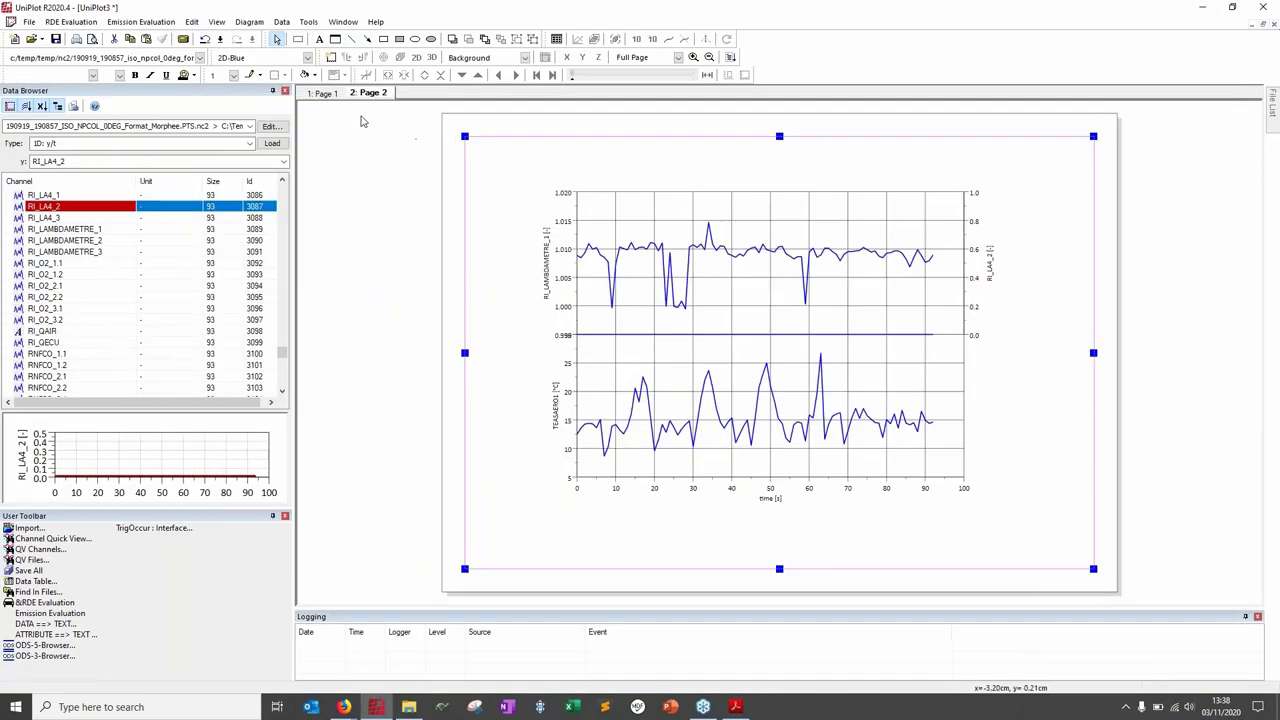
left_click(320, 94)
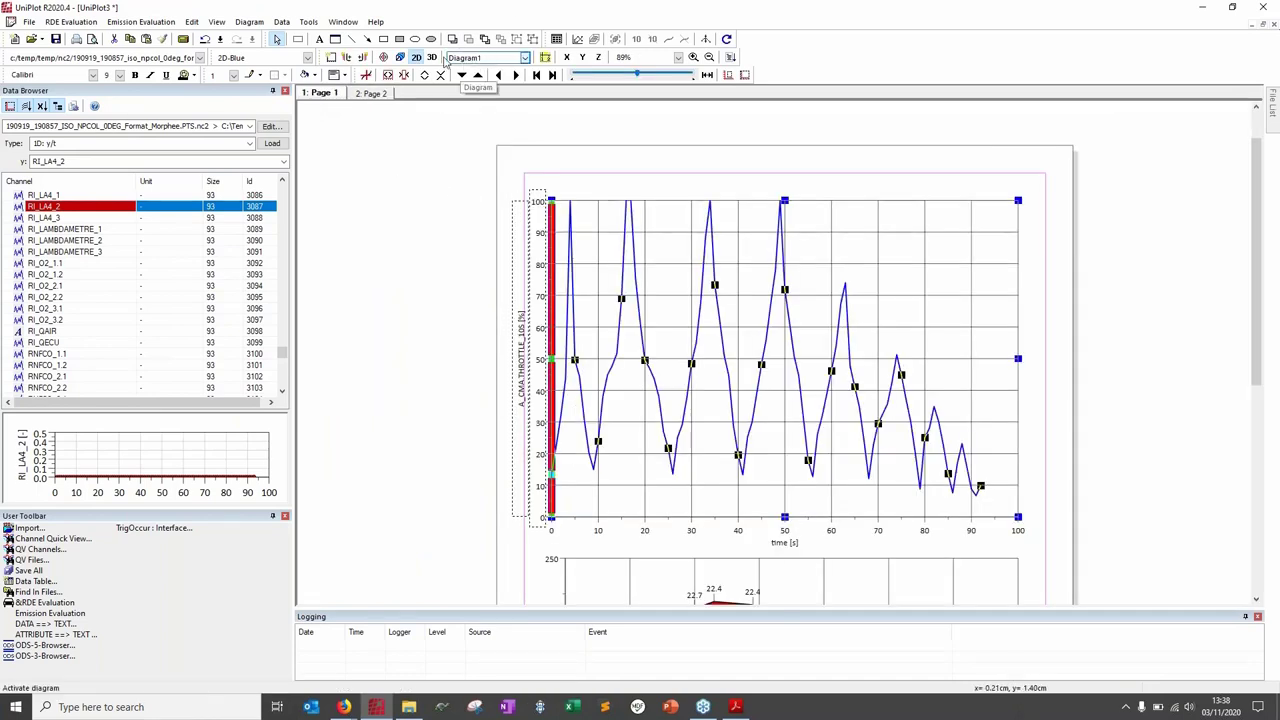
Step: Activate Diagram2 on page 1 by its name, and clear the diagram selection
left_click(524, 58)
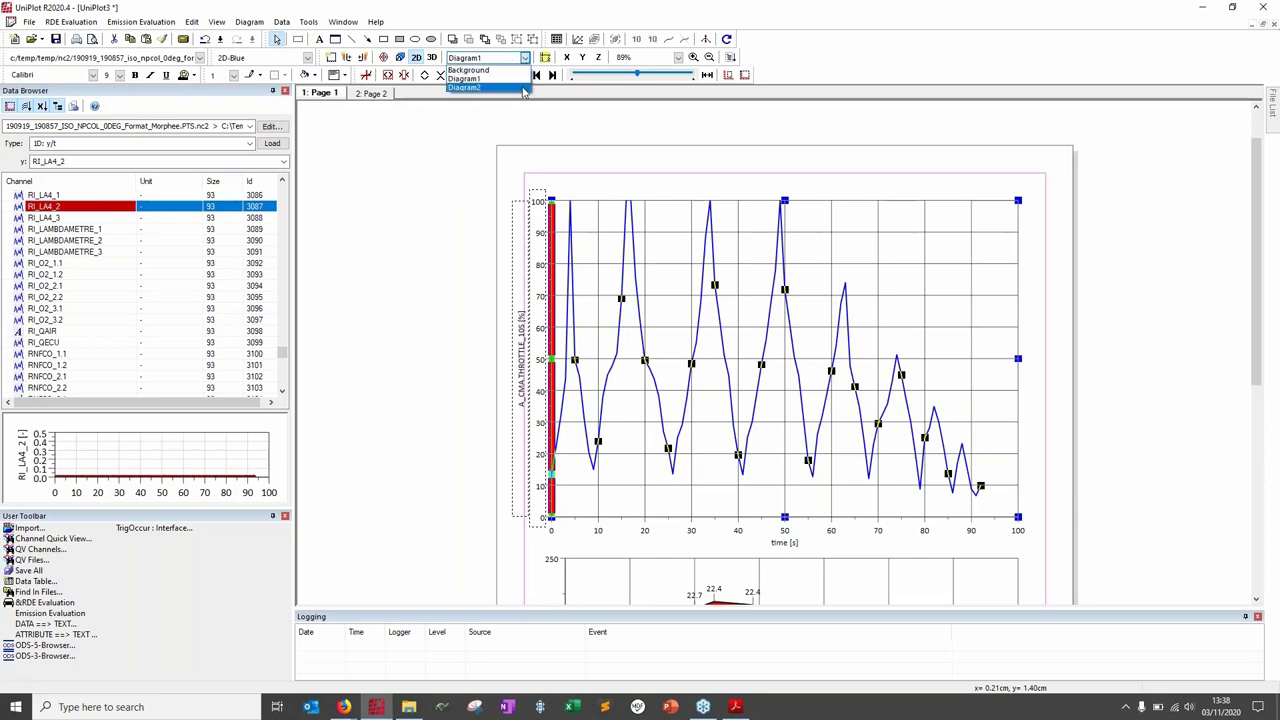
left_click(522, 89)
left_click(440, 492)
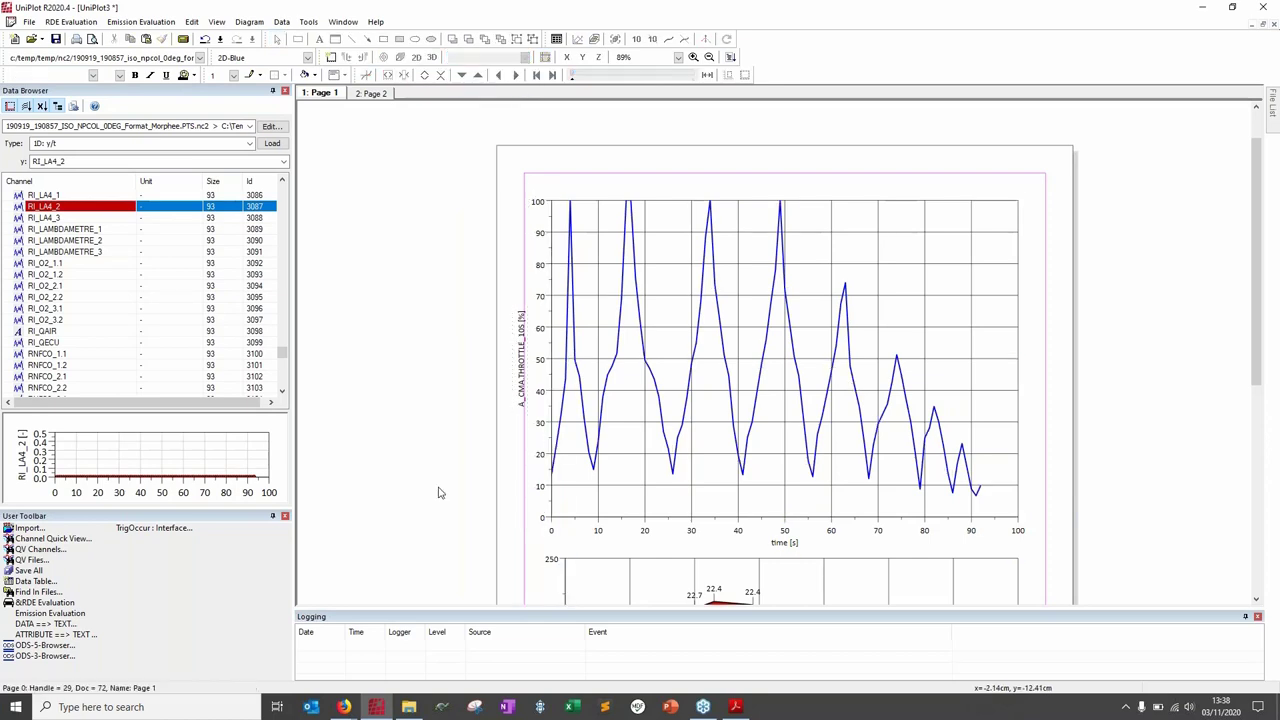
Step: With both page 1 diagrams in view, activate Background, Diagram1 and Diagram2 by name one after another
scroll(438, 492, "down", 1, "ctrl")
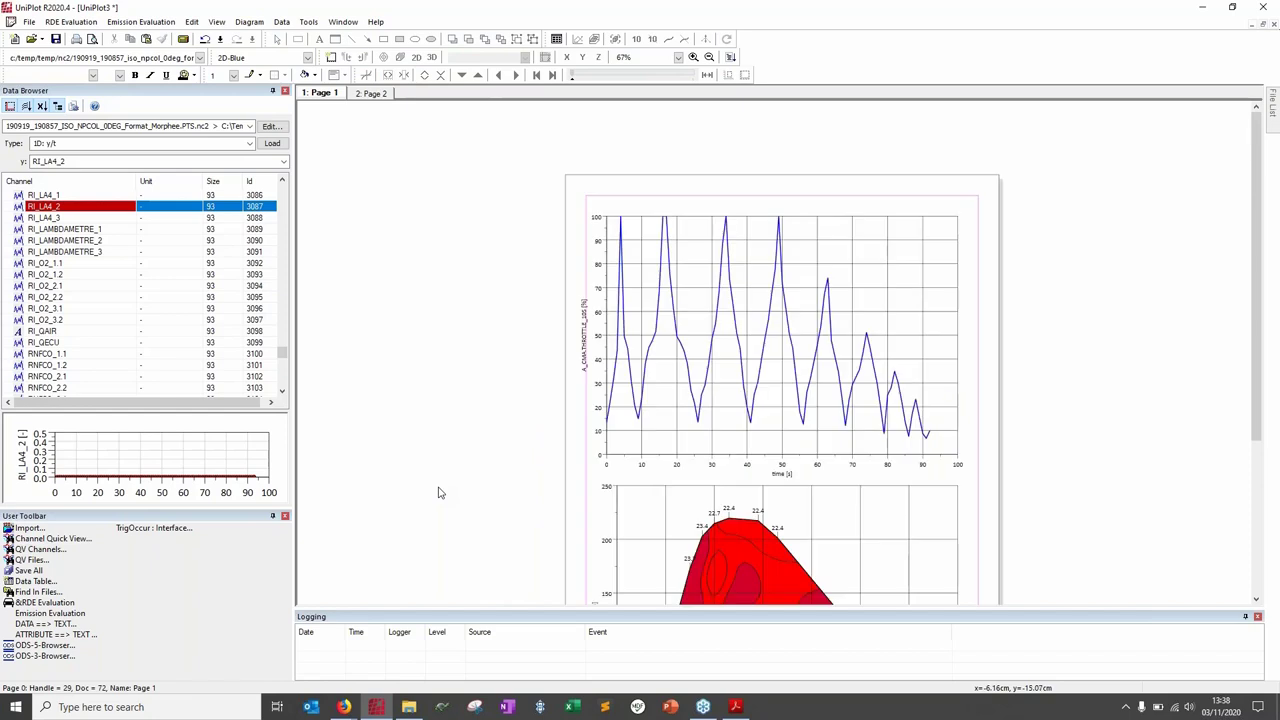
scroll(438, 492, "down", 2)
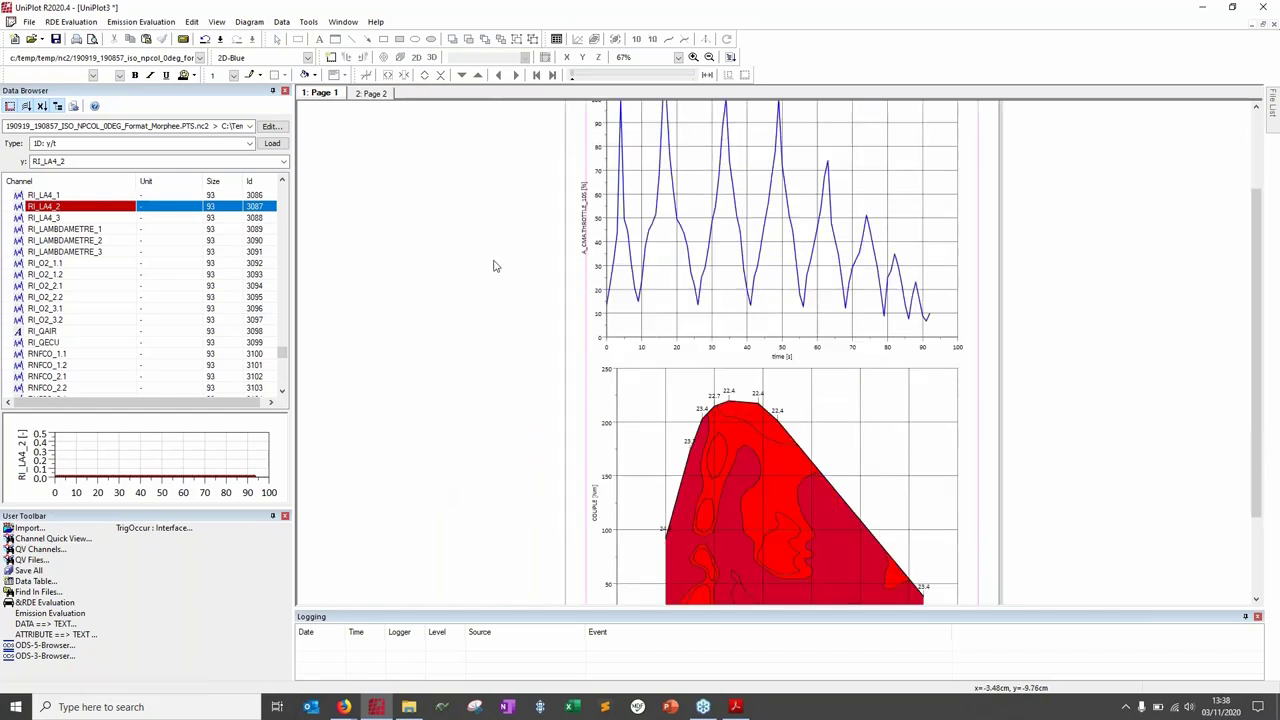
left_click(640, 291)
left_click(524, 58)
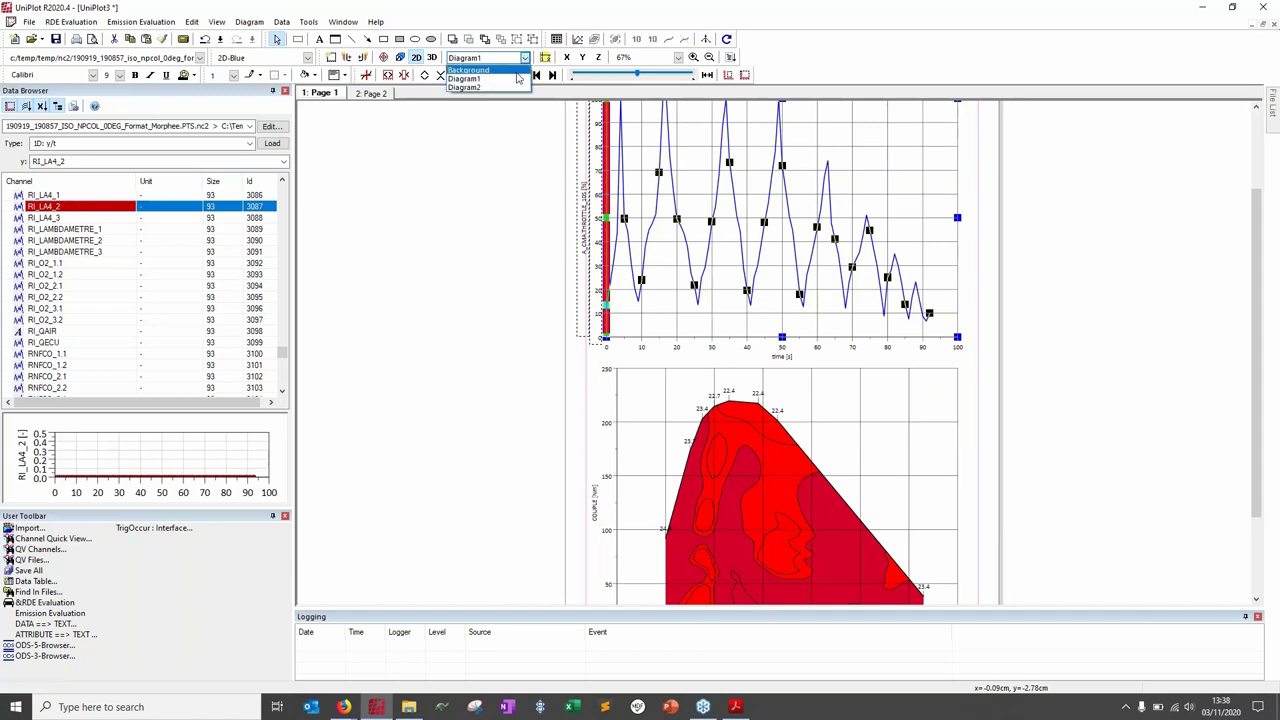
left_click(510, 67)
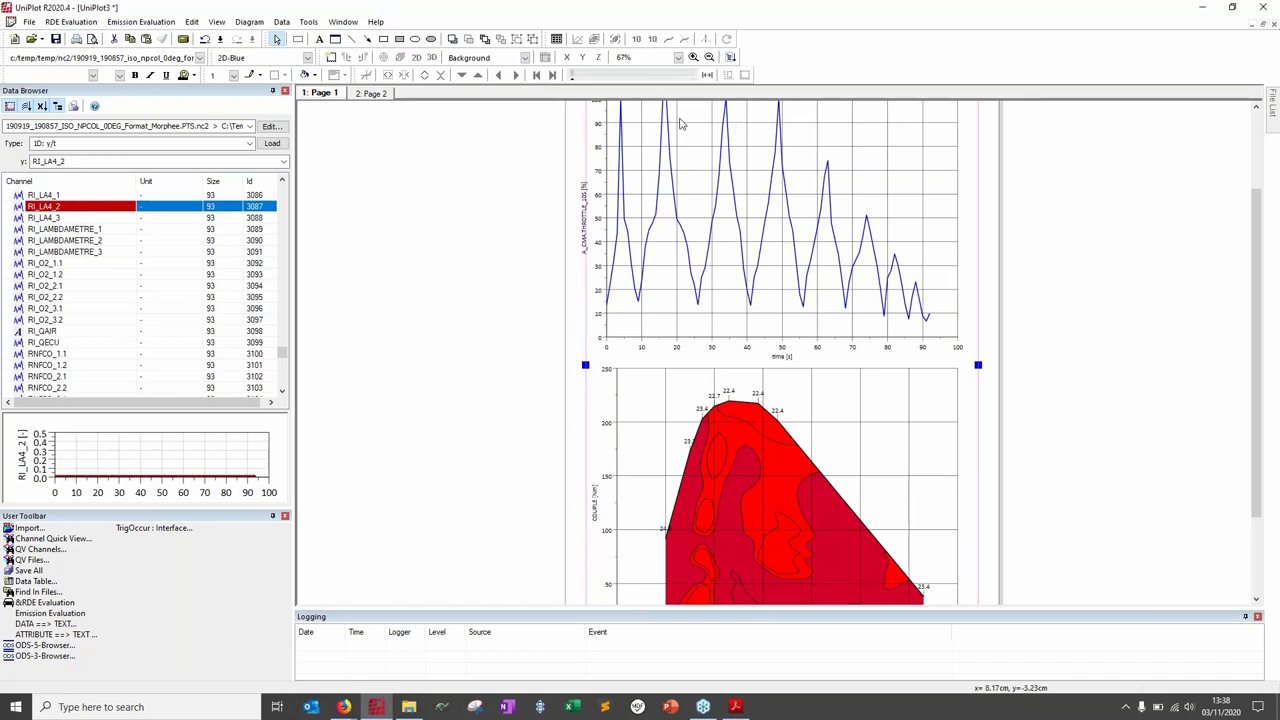
left_click(525, 57)
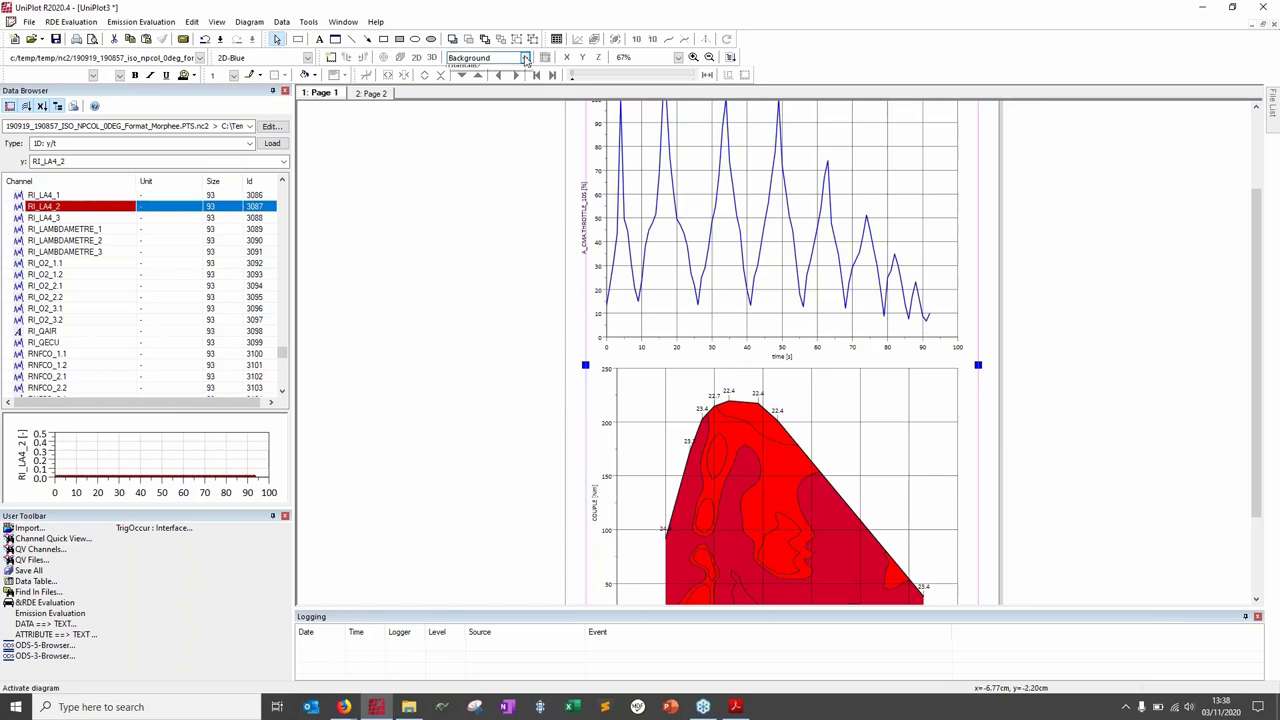
left_click(508, 79)
left_click(525, 57)
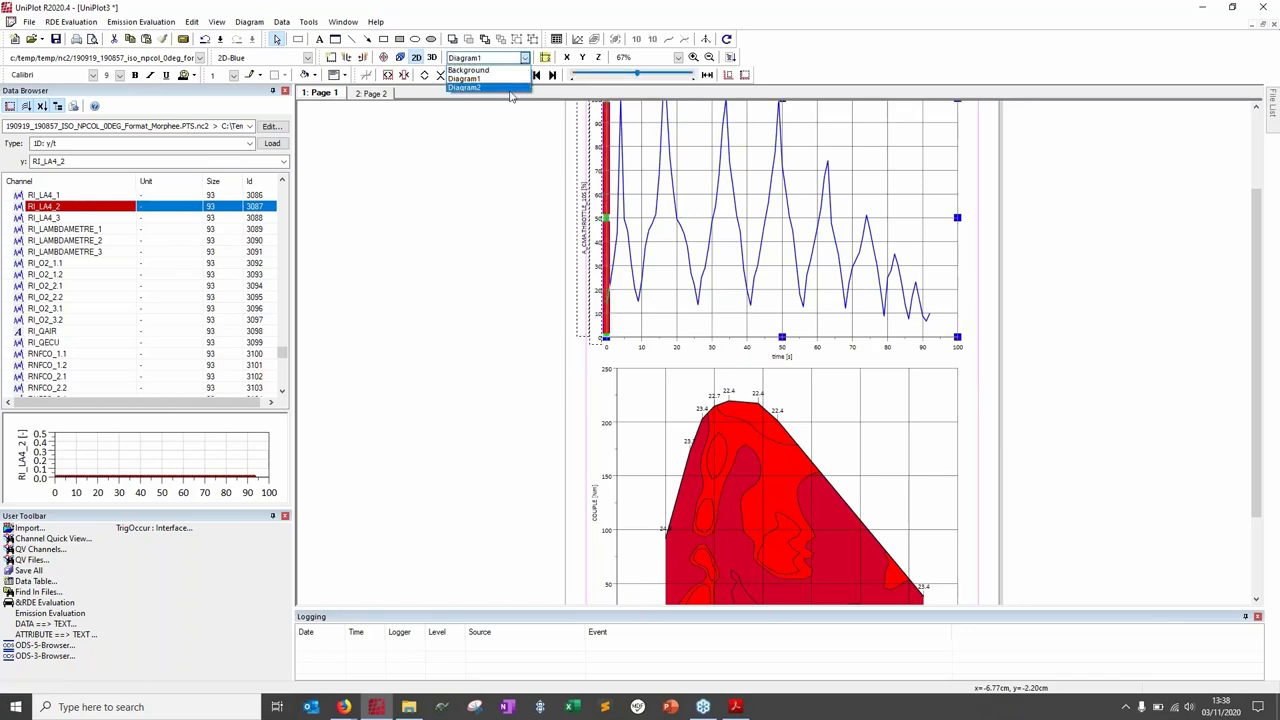
left_click(510, 88)
Step: On page 2, select the RI_LAMBDAMETRE_1, TEASAERO1, RI_LA4_2 and time axes one after another
left_click(370, 93)
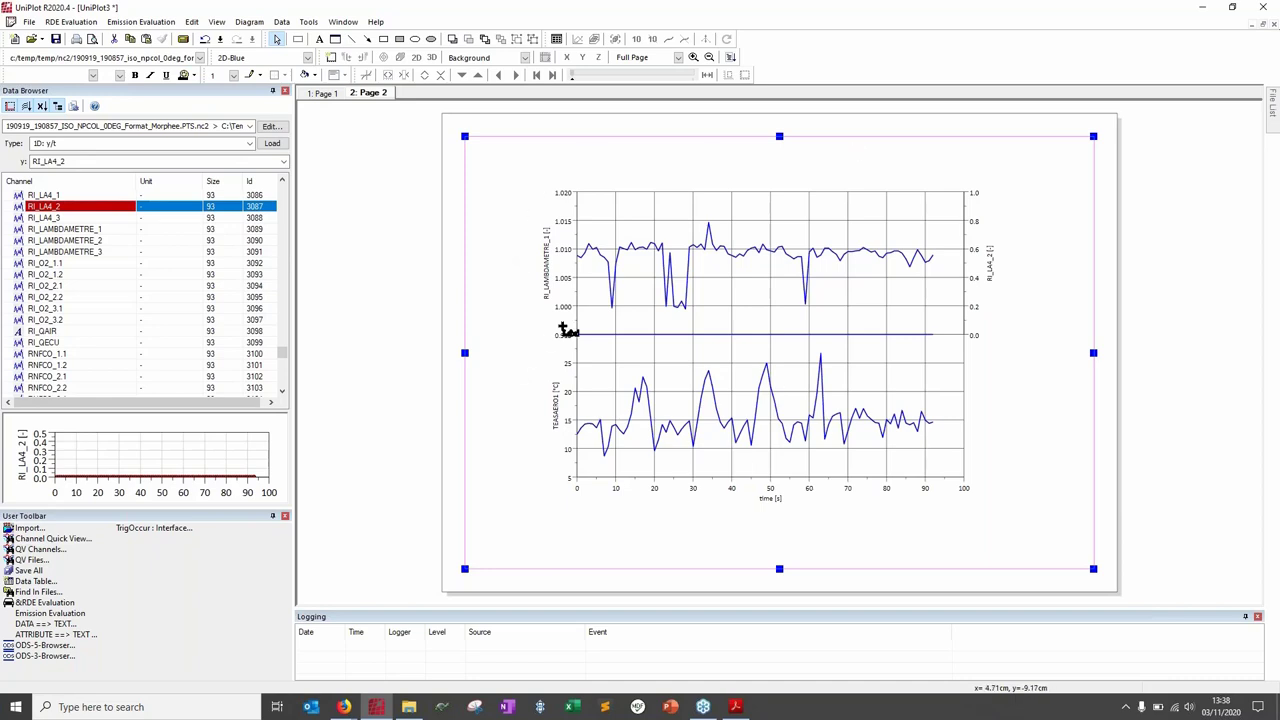
left_click(576, 262)
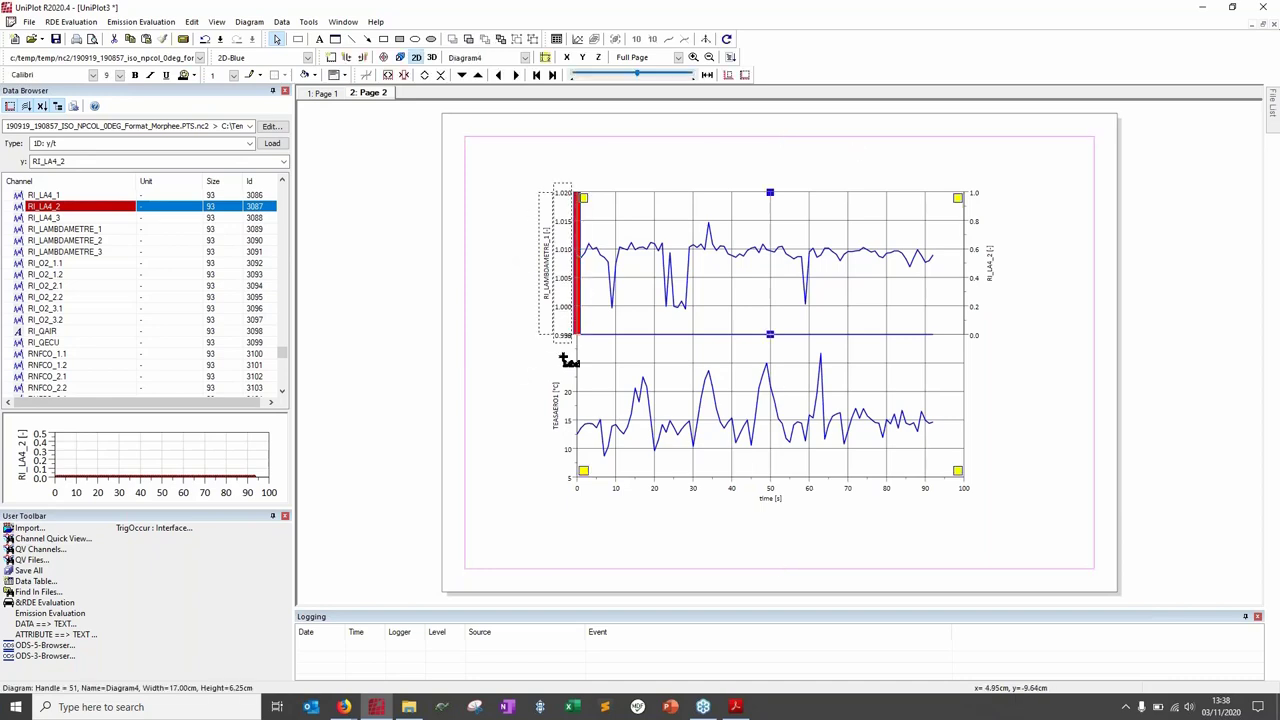
left_click(565, 423)
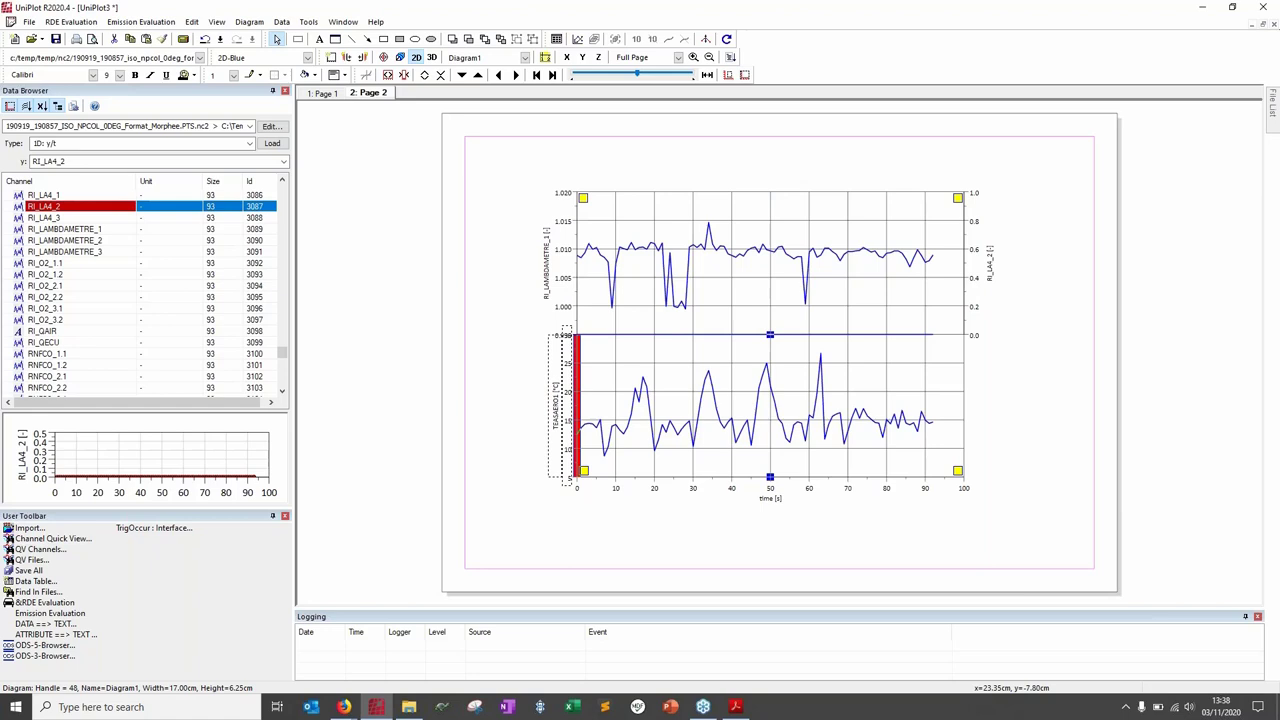
left_click(963, 265)
left_click(766, 491)
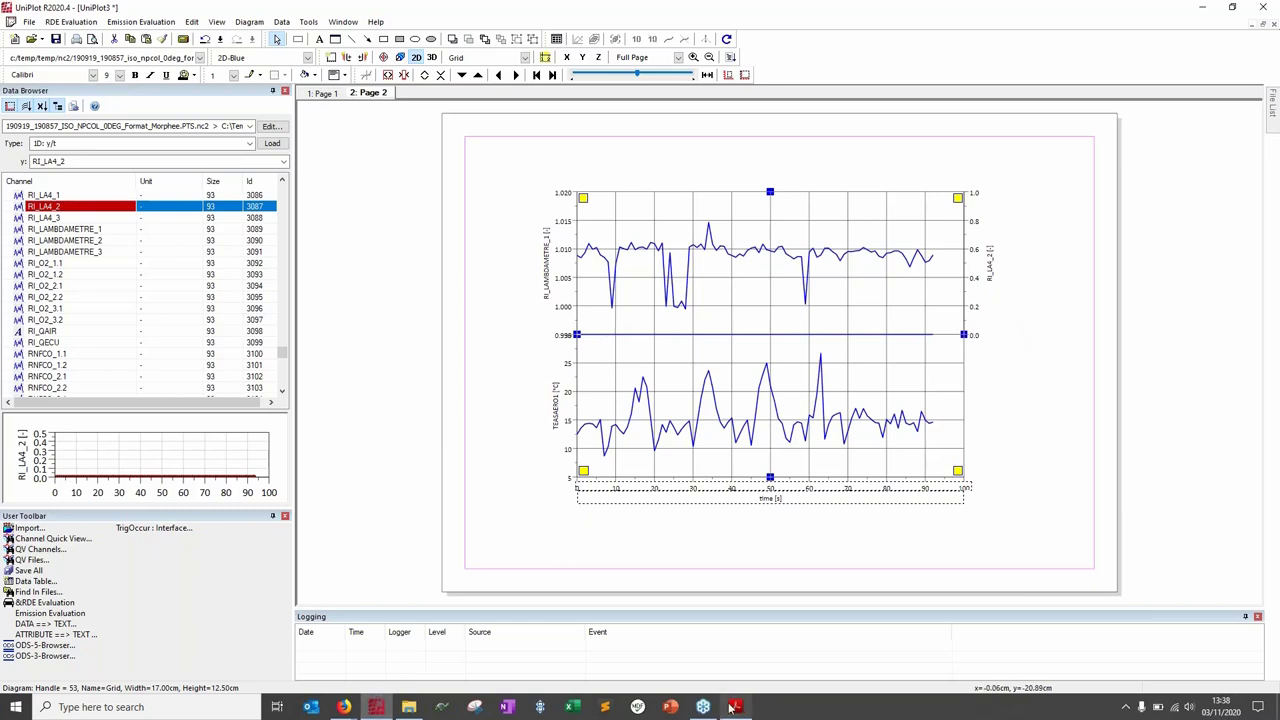
Step: Clear the time axis selection on page 2 and select the RI_LAMBDAMETRE_1 curve in the upper diagram
mouse_move(733, 707)
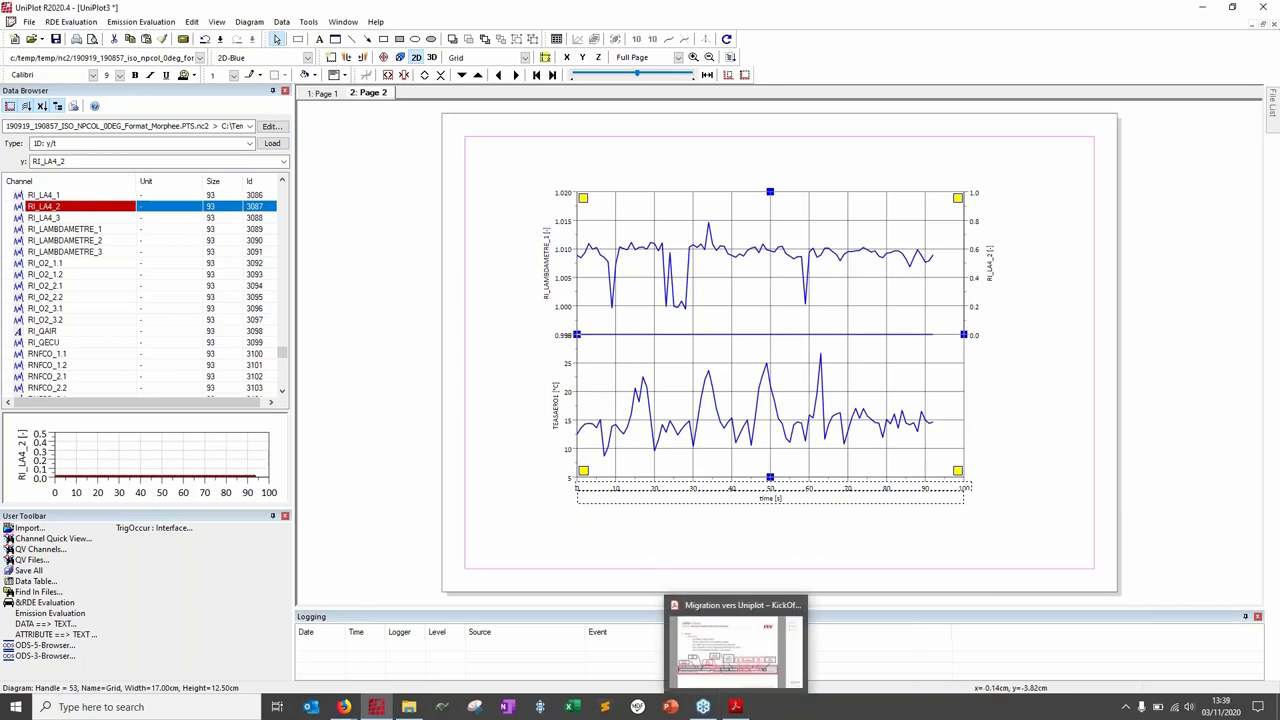
left_click(492, 208)
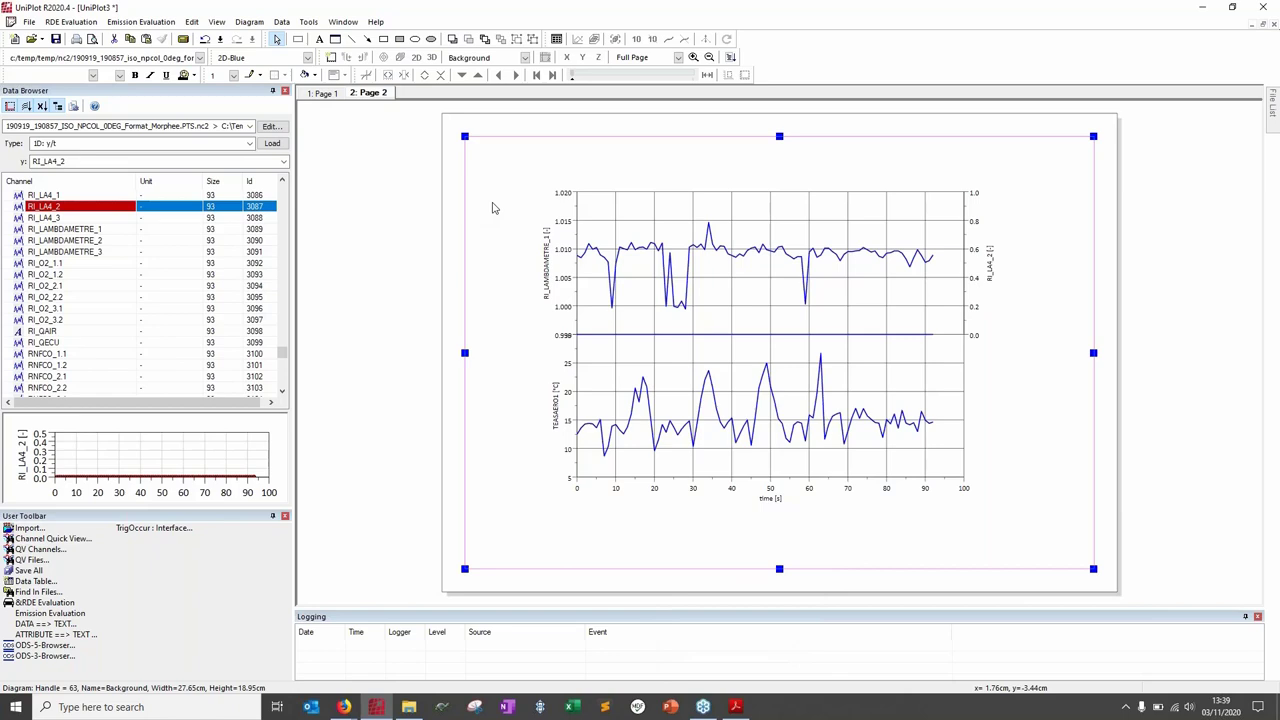
left_click(633, 249)
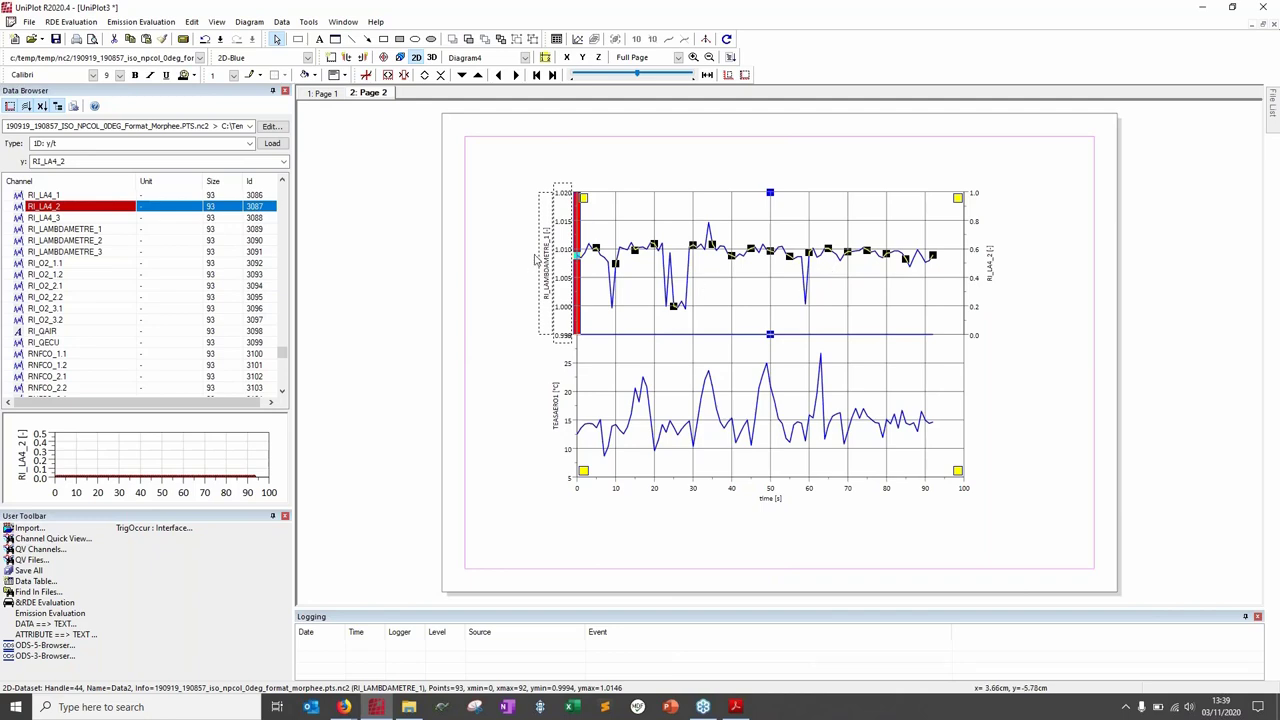
Step: Set the line color of the RI_LA4_2 curve to red in its dataset line style
left_click(977, 260)
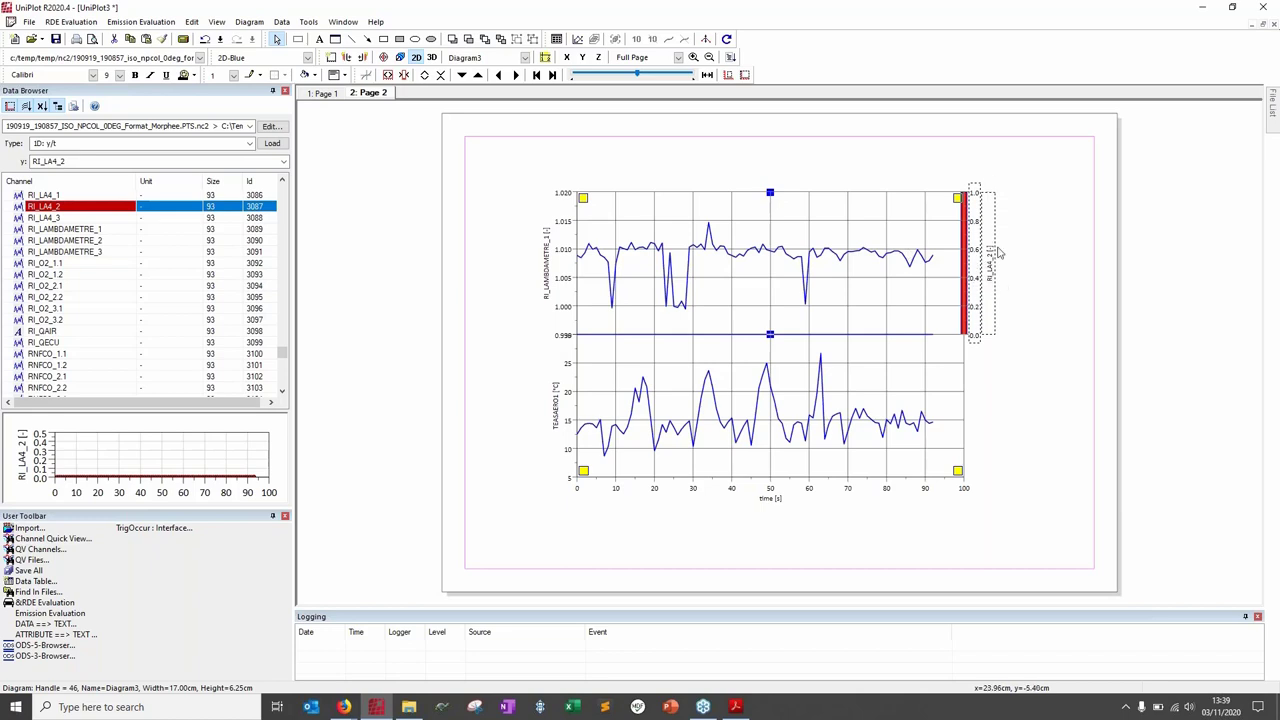
double_click(891, 335)
left_click(515, 285)
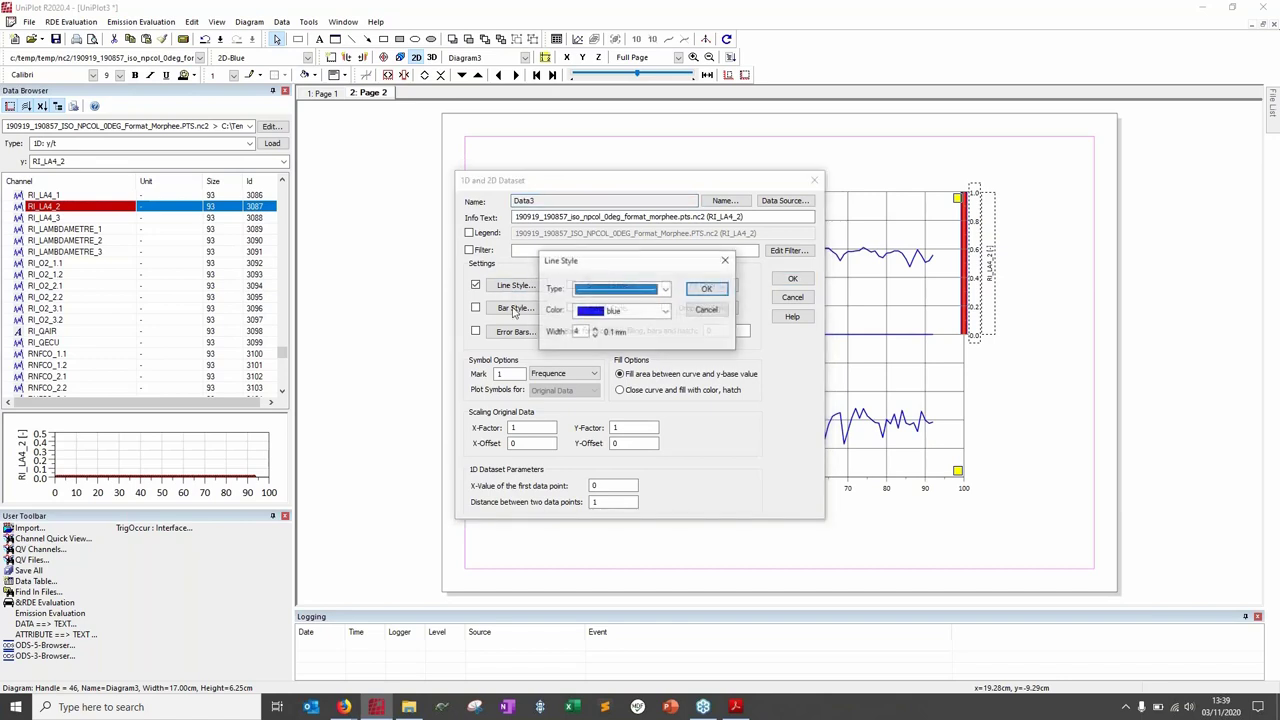
left_click(664, 311)
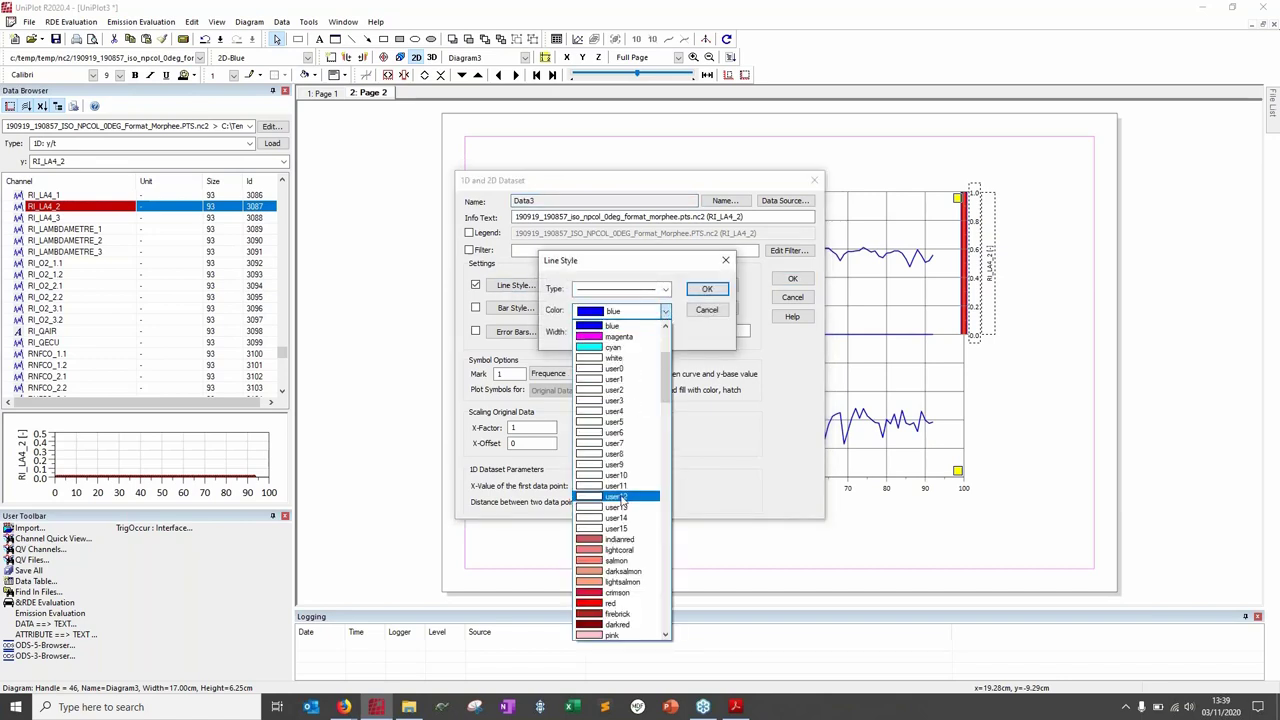
left_click(620, 603)
left_click(707, 288)
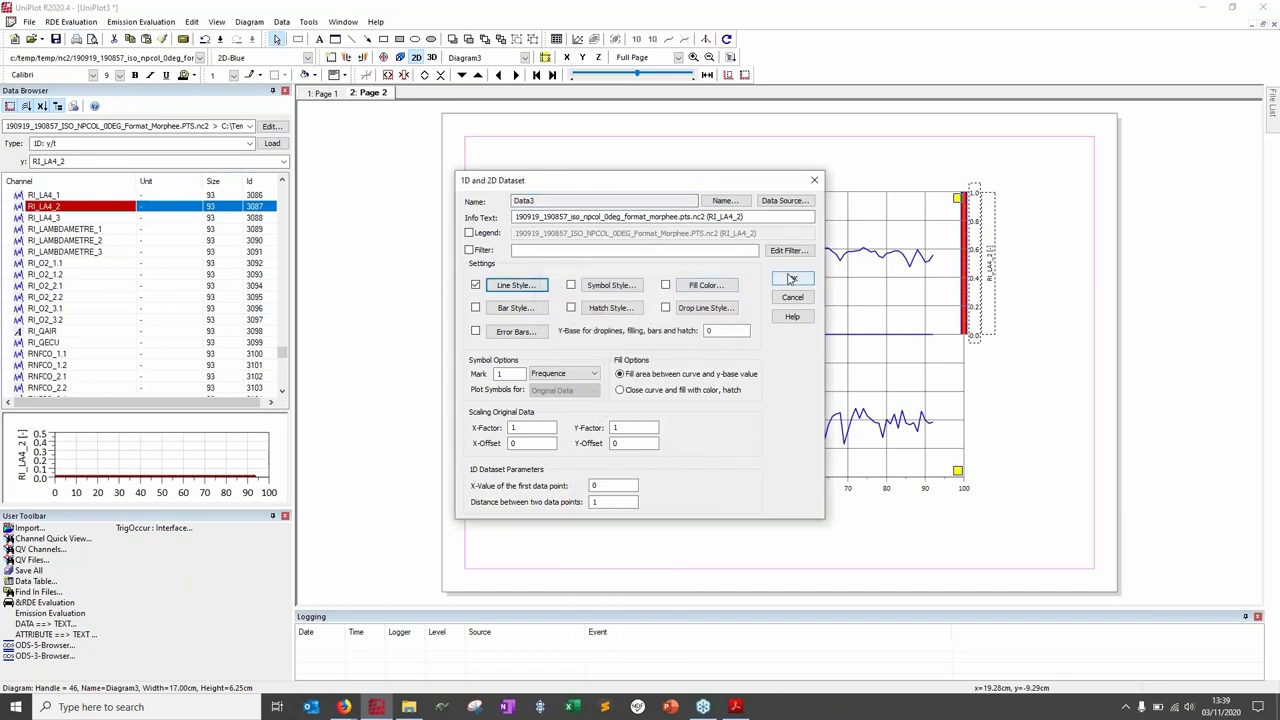
left_click(791, 279)
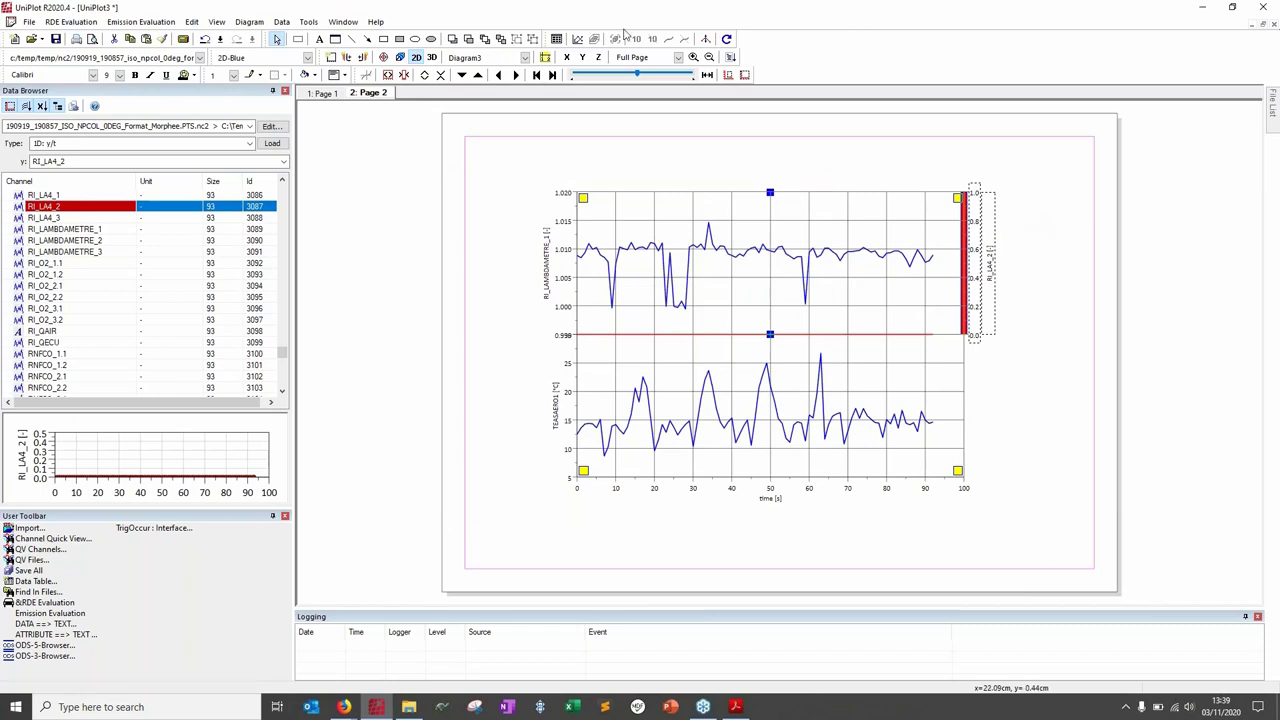
Step: Examine the axis layout settings of the RI_LA4_2 diagram, reselecting its axis and reopening them once, without changing anything
left_click(545, 58)
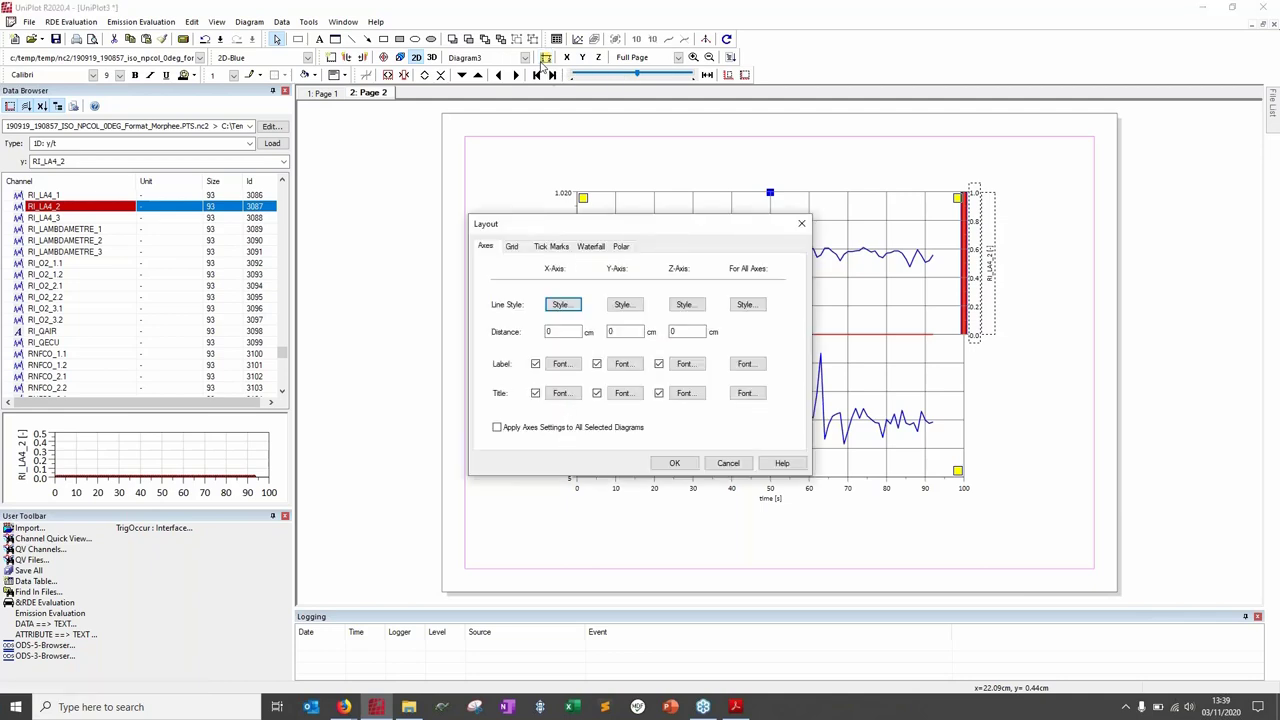
left_click_drag(593, 231, 252, 201)
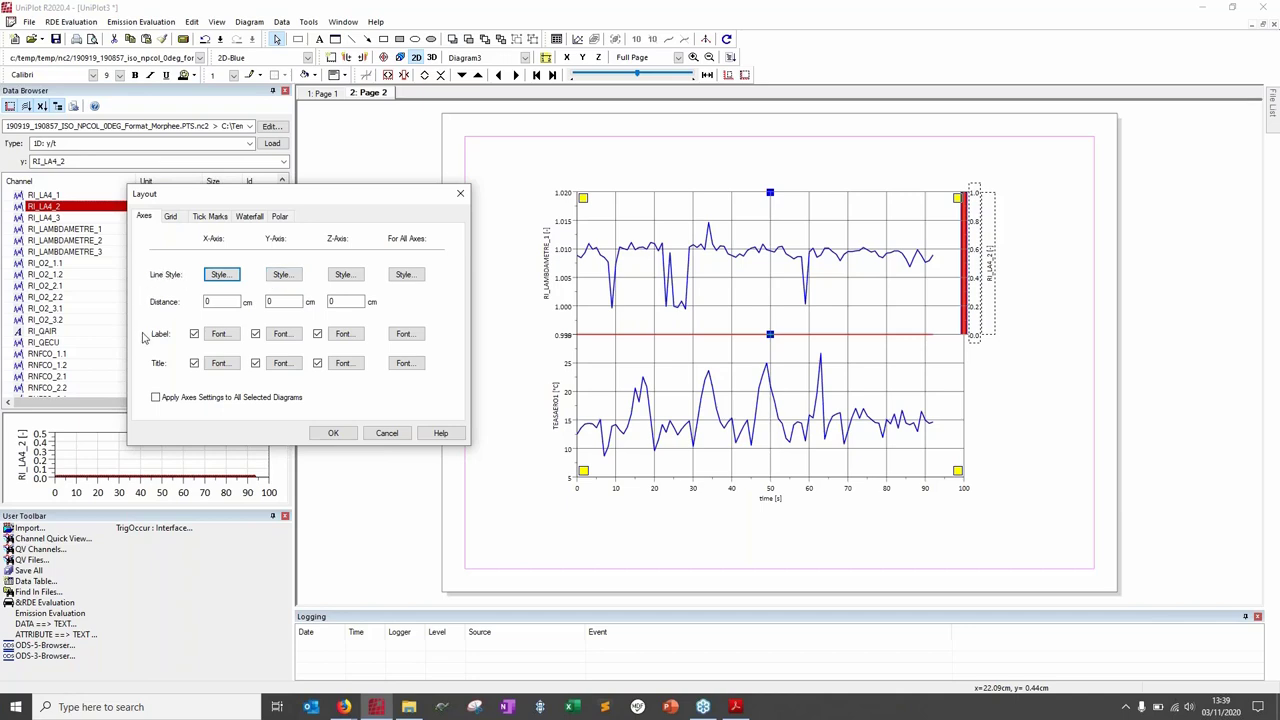
left_click(374, 434)
left_click(1002, 338)
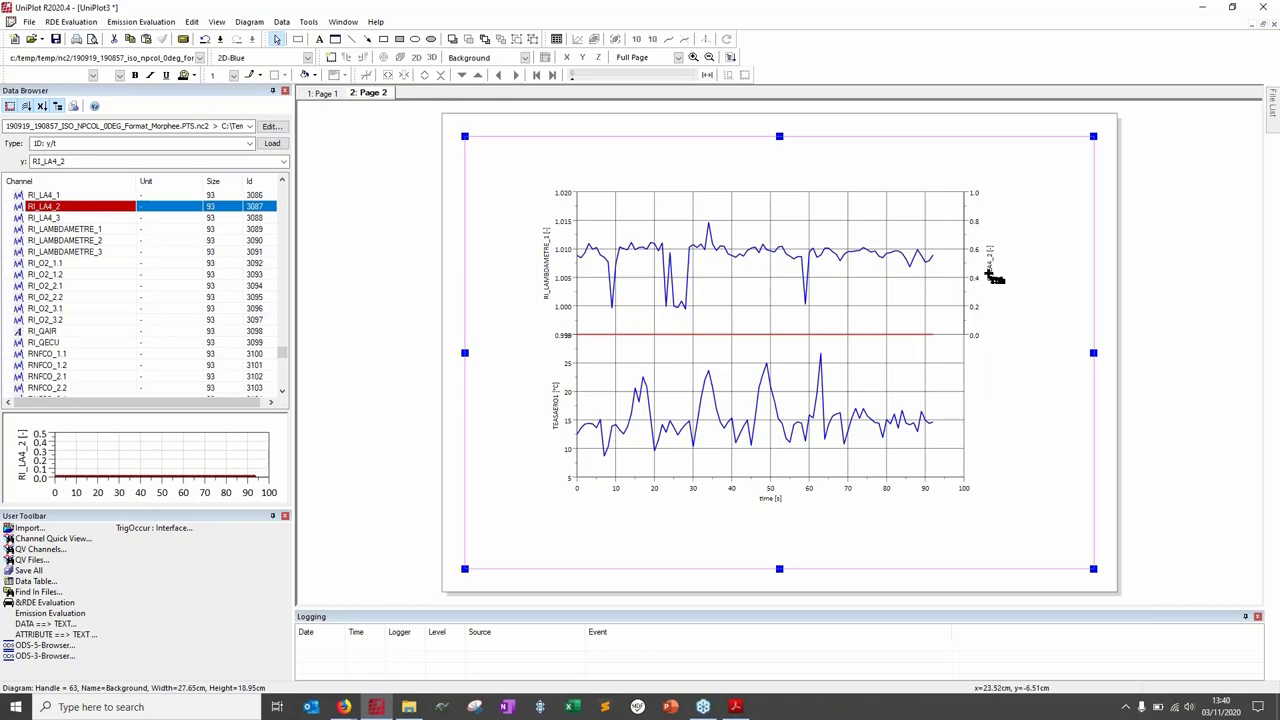
left_click(988, 272)
double_click(508, 271)
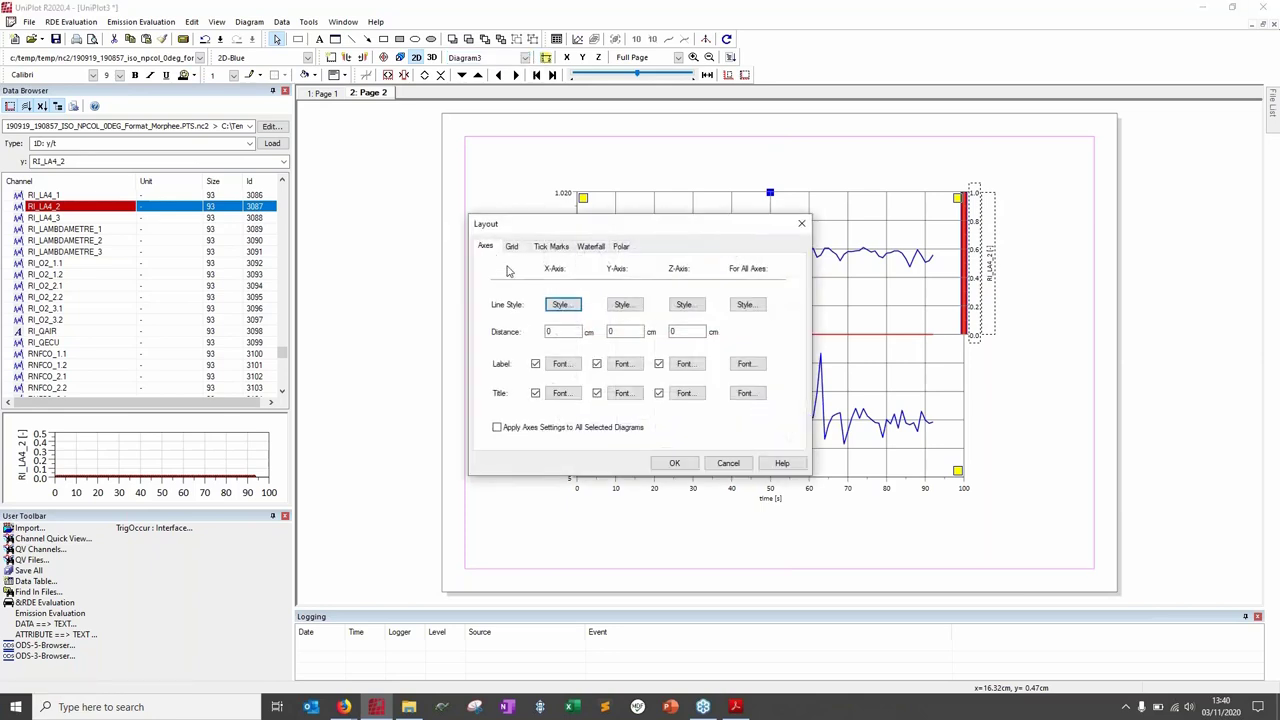
left_click(801, 223)
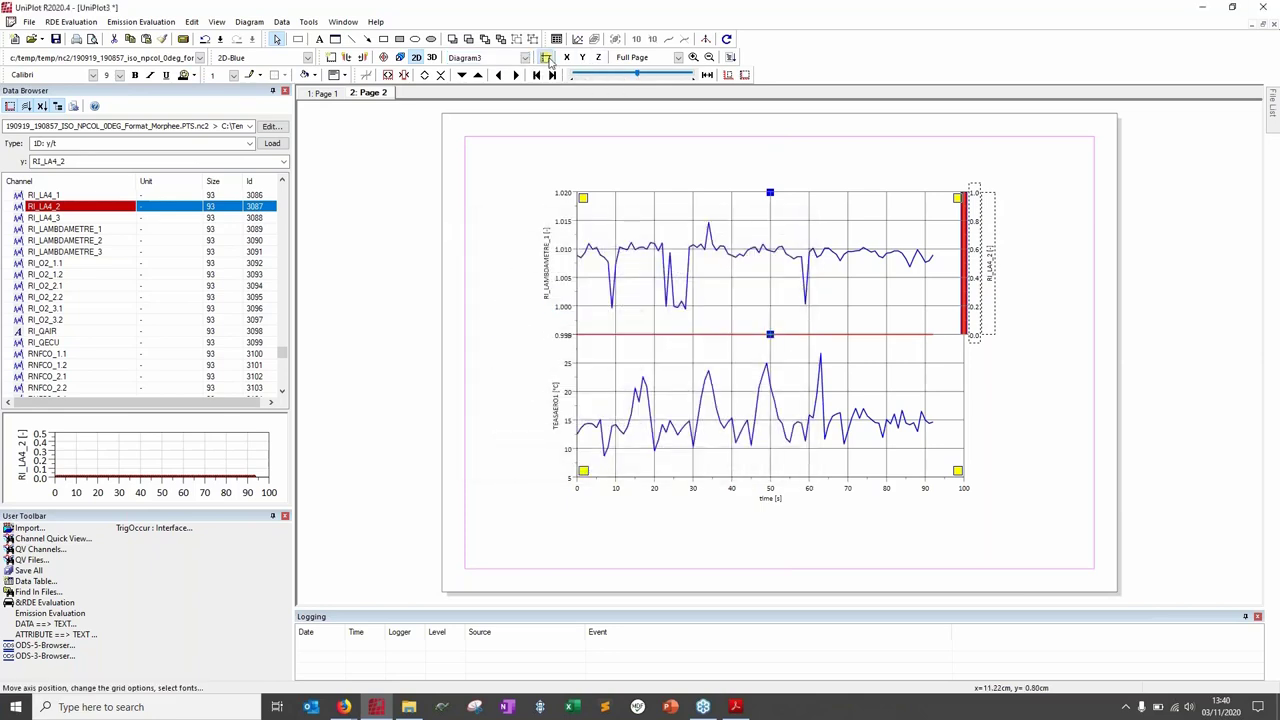
Step: In the layout settings of the RI_LA4_2 diagram, set the Y-axis line color to green
left_click(545, 57)
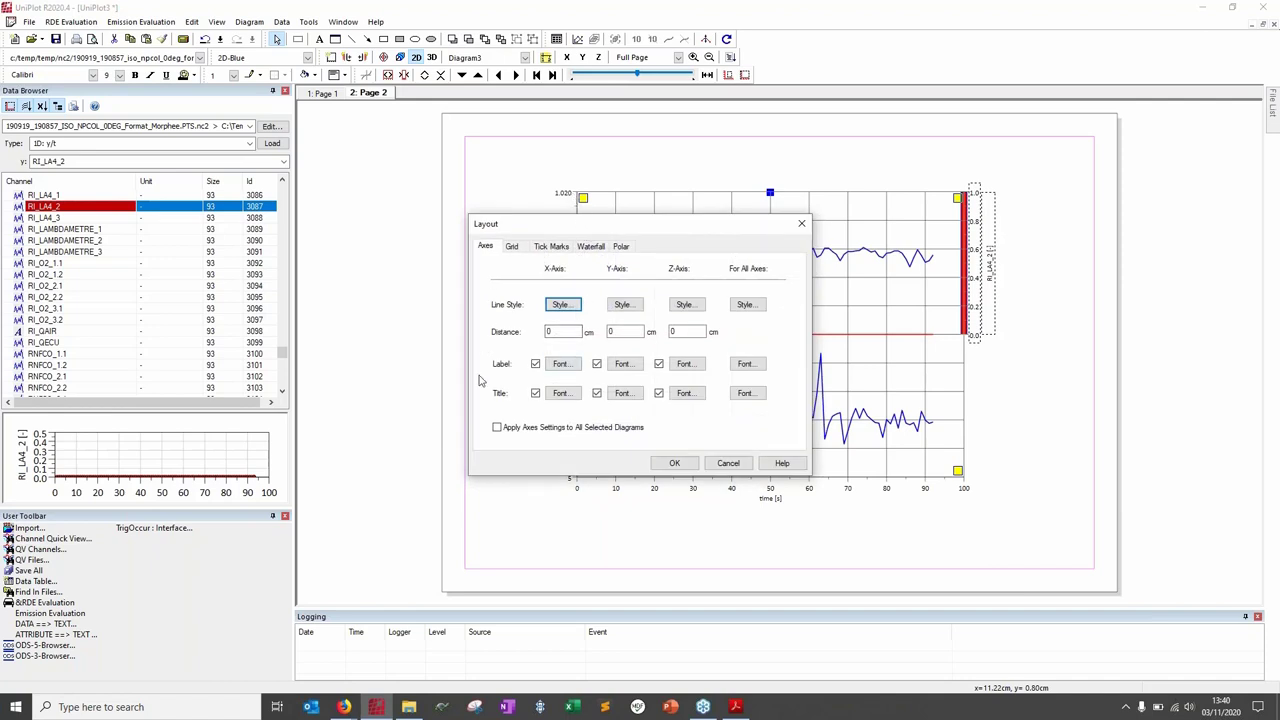
left_click(633, 311)
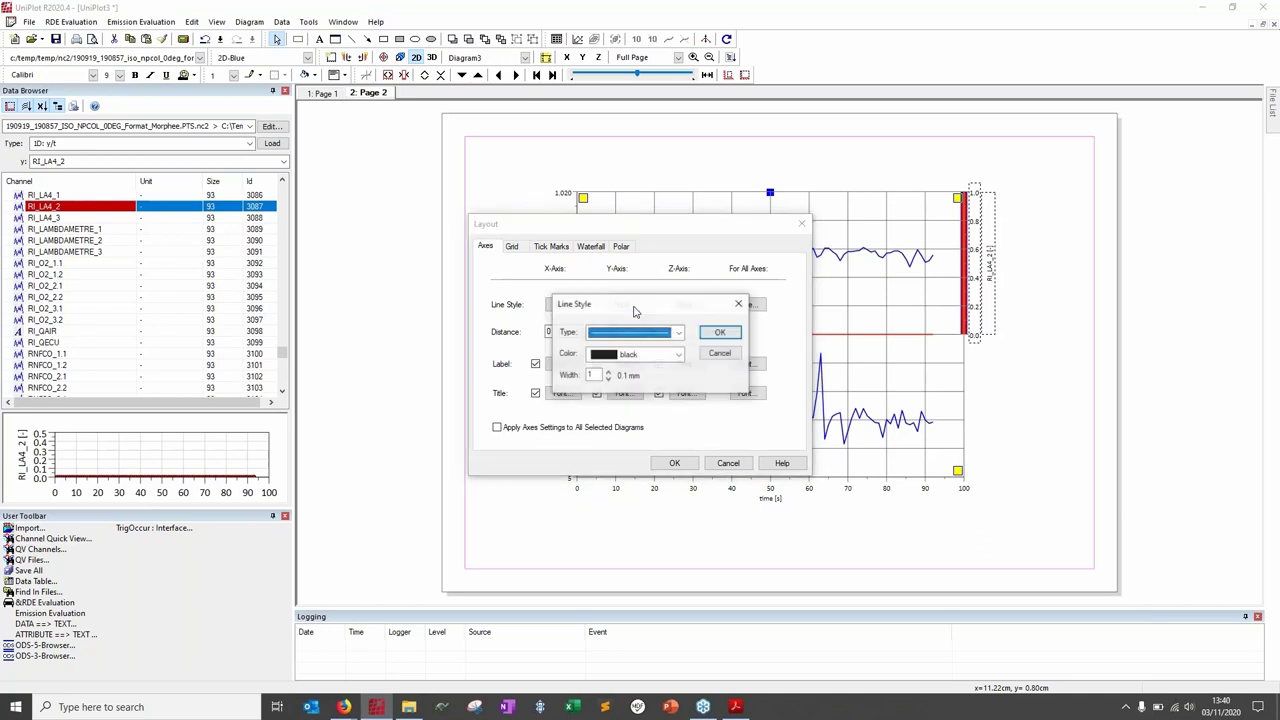
left_click(677, 354)
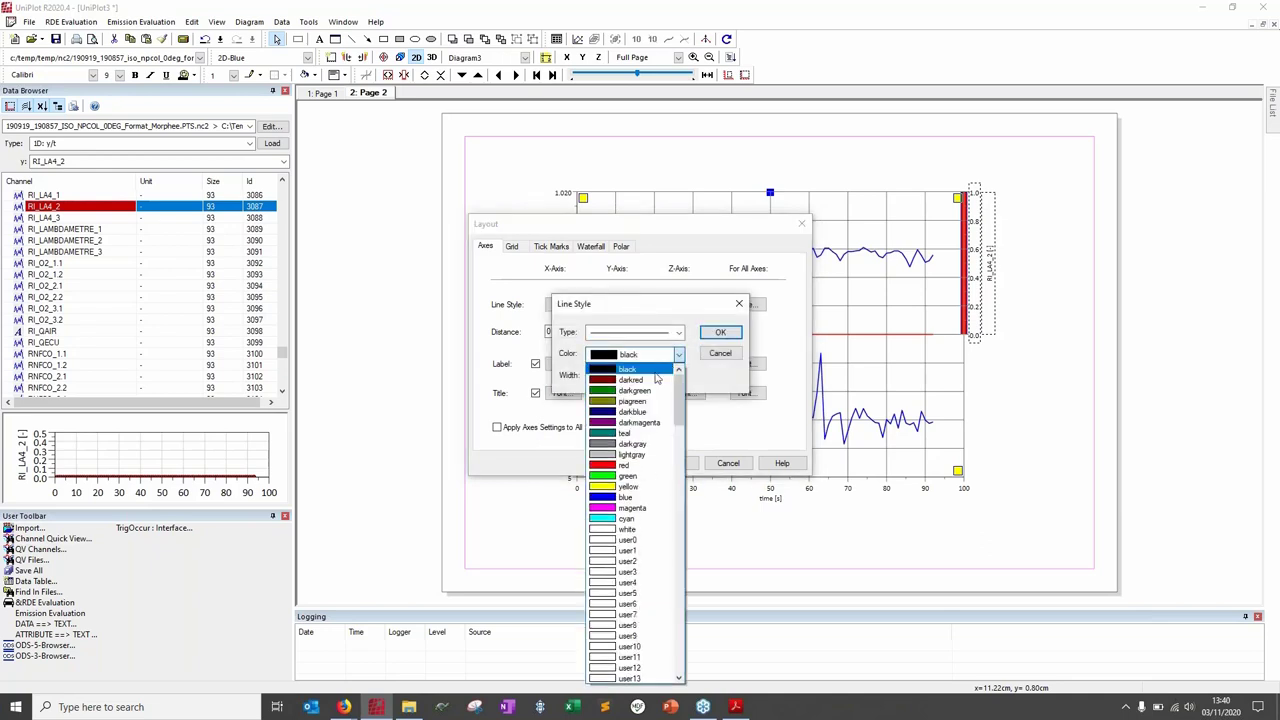
left_click(640, 476)
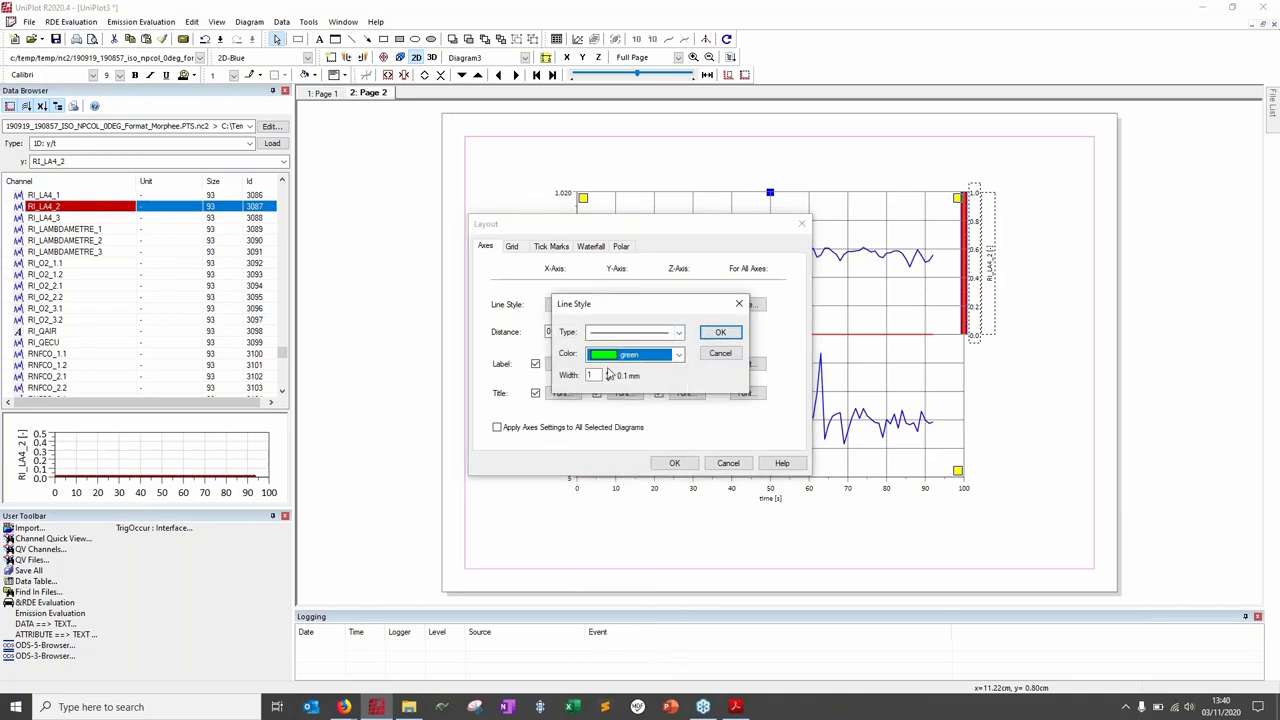
left_click(720, 332)
Step: Set the Y-axis label font of the RI_LA4_2 diagram to blue, bold, size 12
left_click(622, 366)
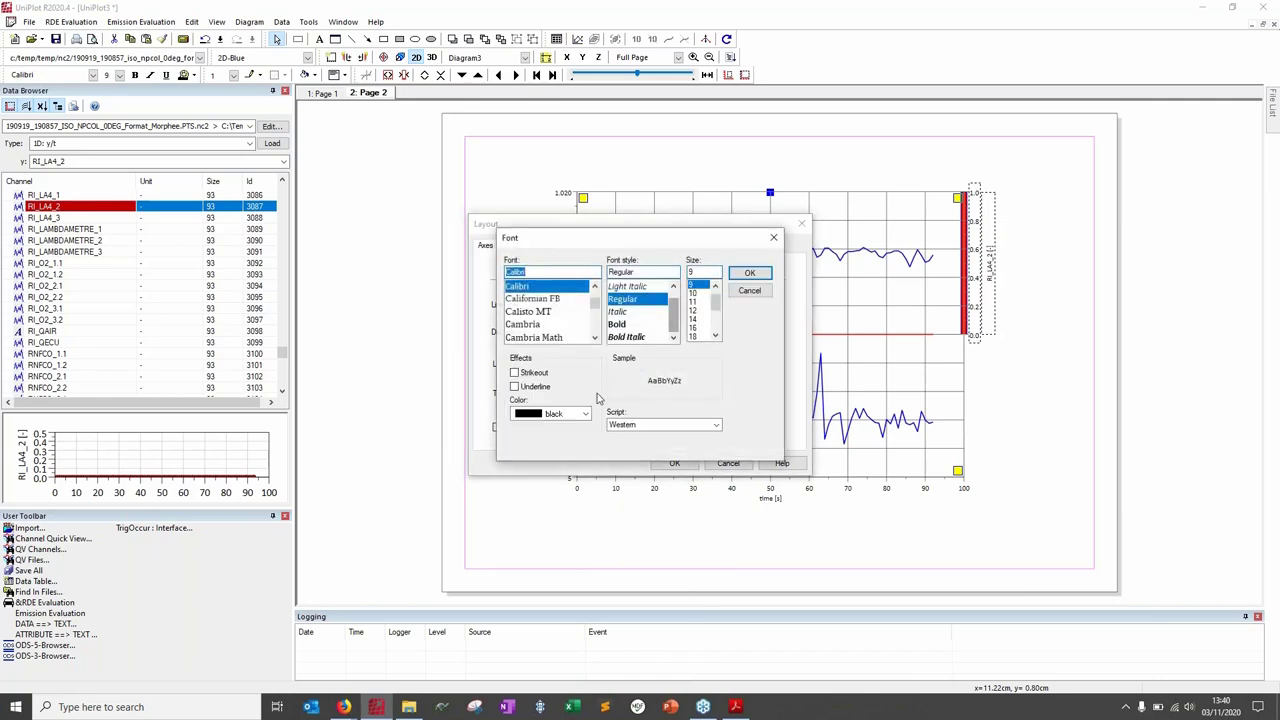
left_click(584, 414)
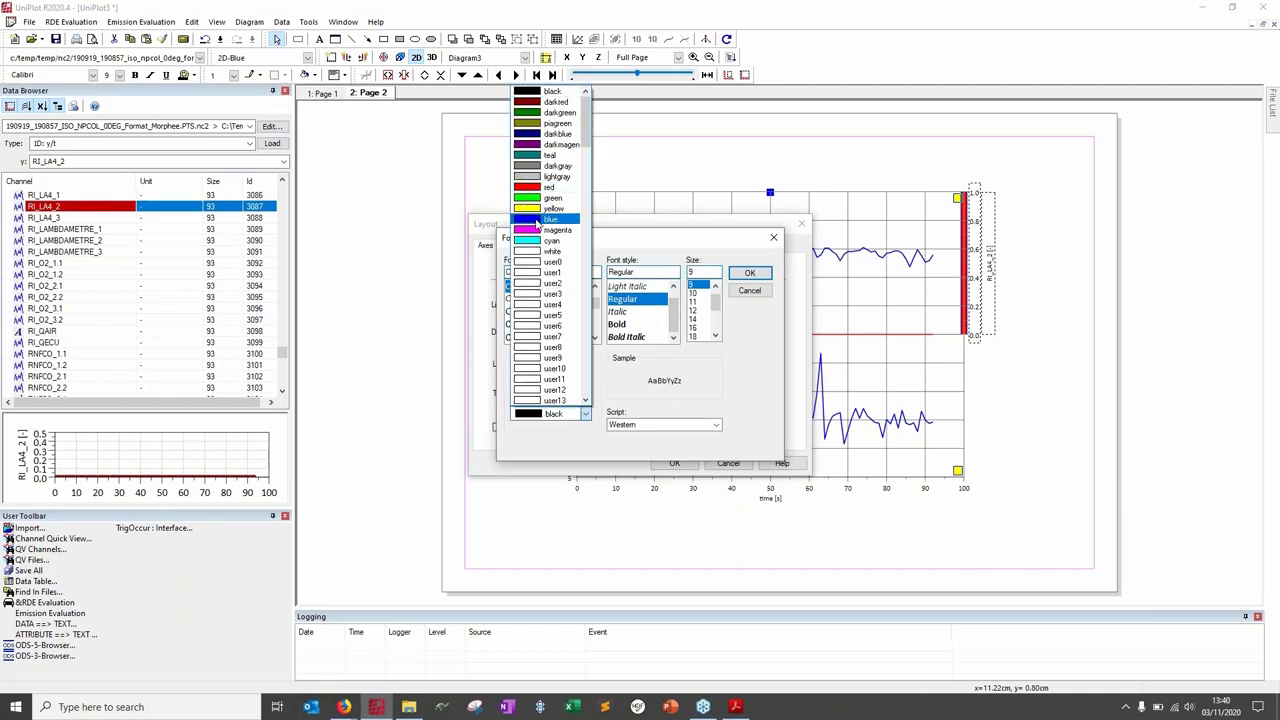
left_click(545, 221)
left_click(617, 324)
left_click(694, 311)
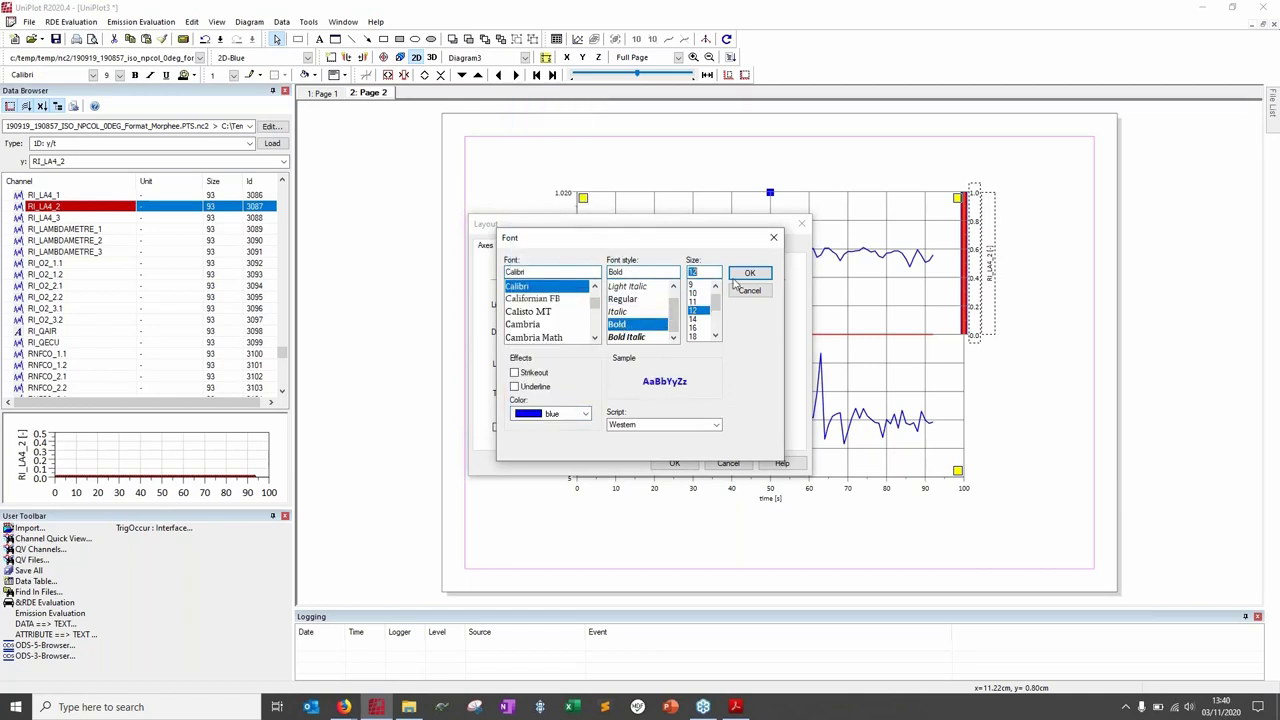
left_click(743, 276)
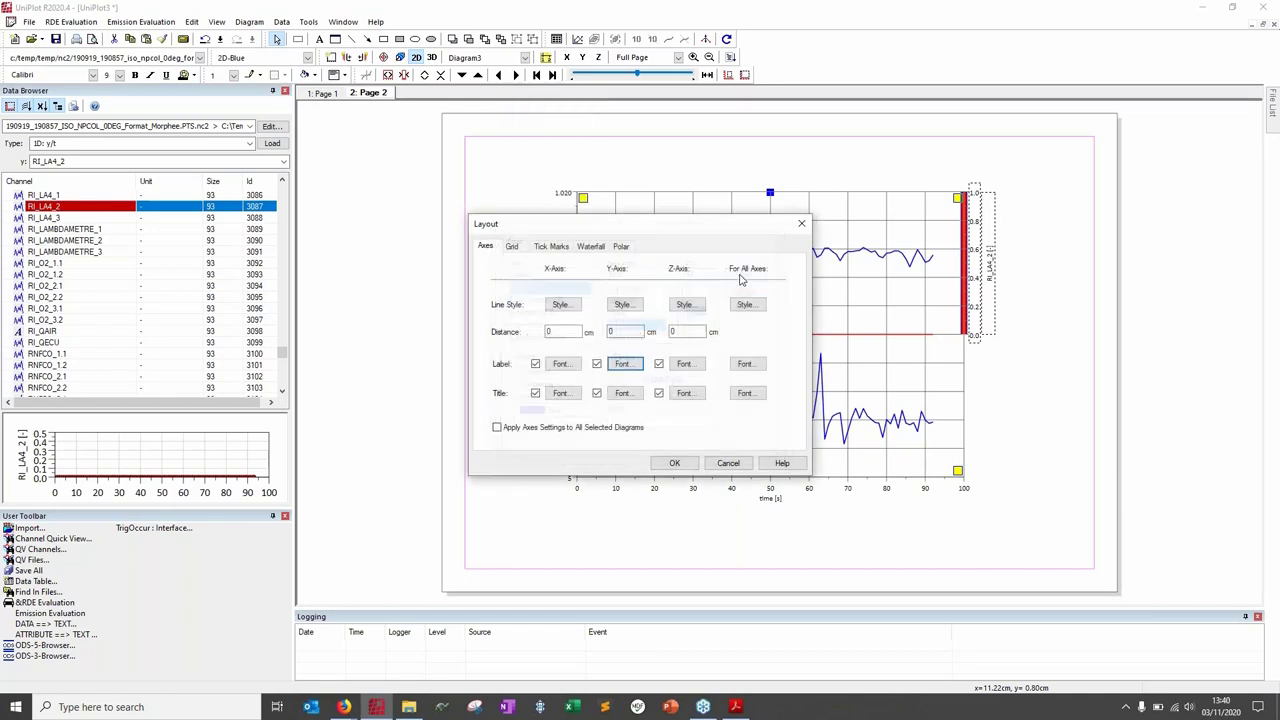
Step: Set the Y-axis title font of the RI_LA4_2 diagram to bold red, apply the layout, and deselect the diagram
left_click(622, 396)
left_click(630, 324)
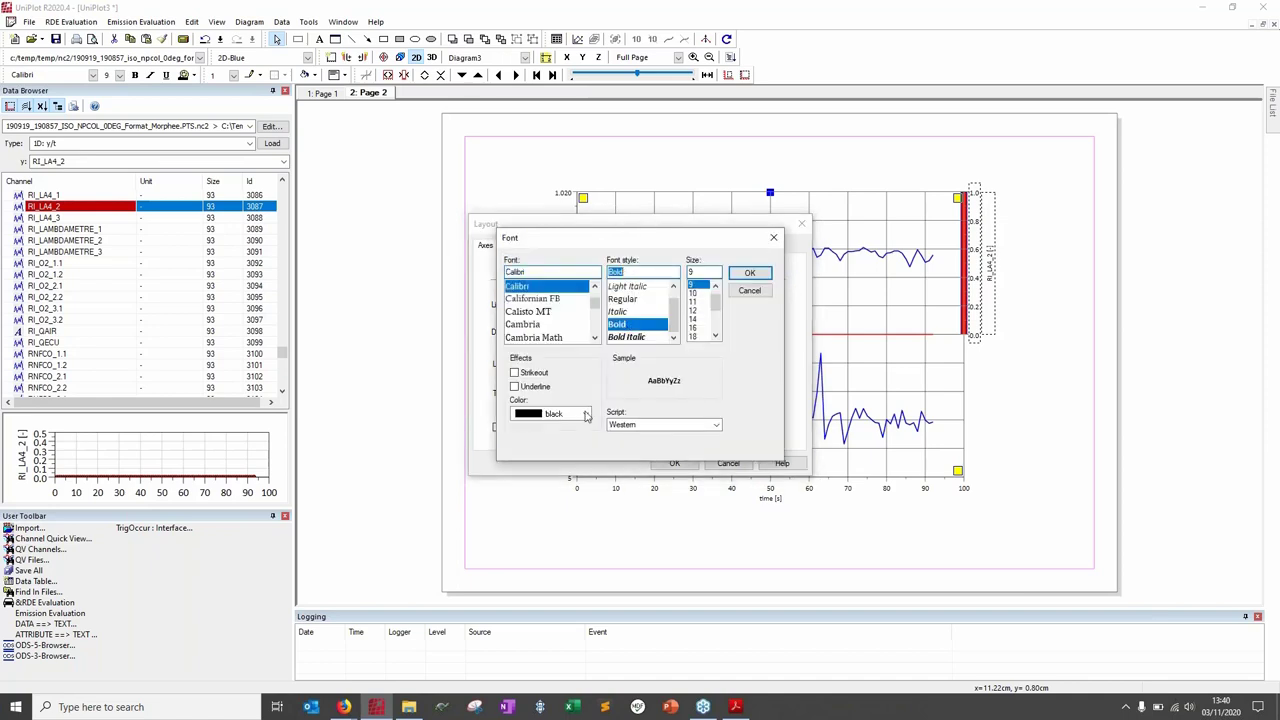
left_click(586, 414)
left_click(556, 194)
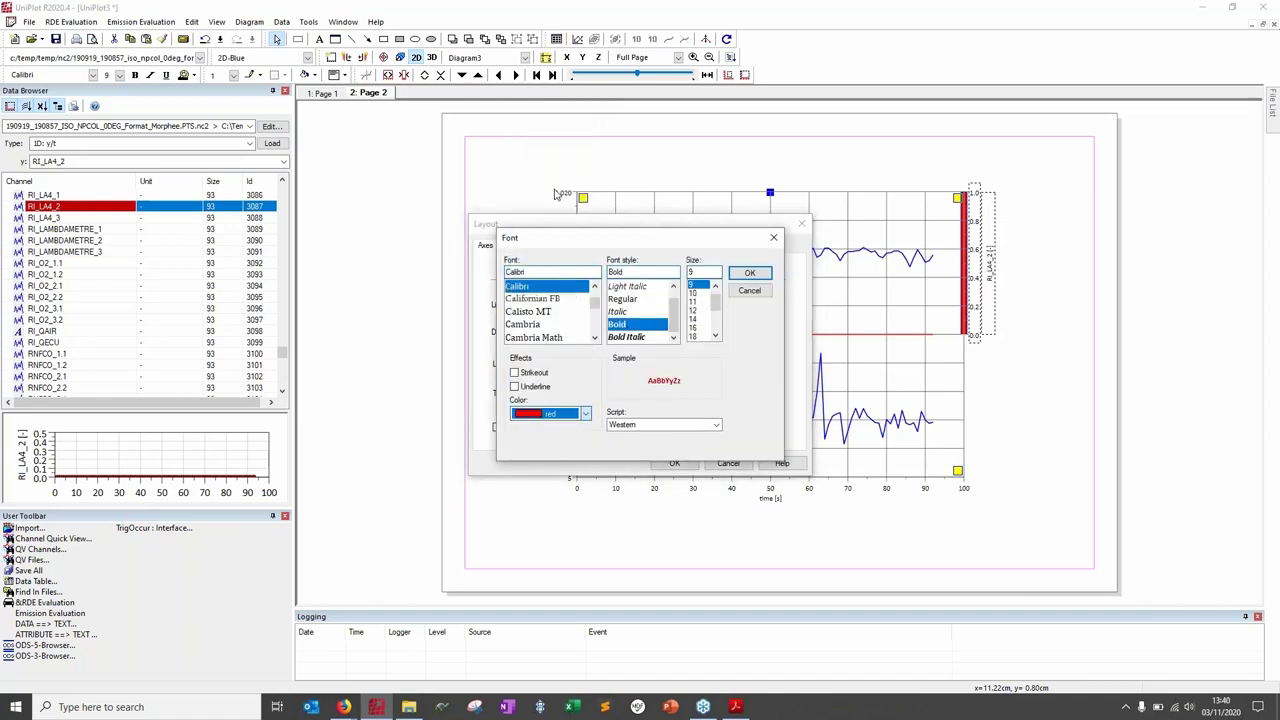
left_click(745, 272)
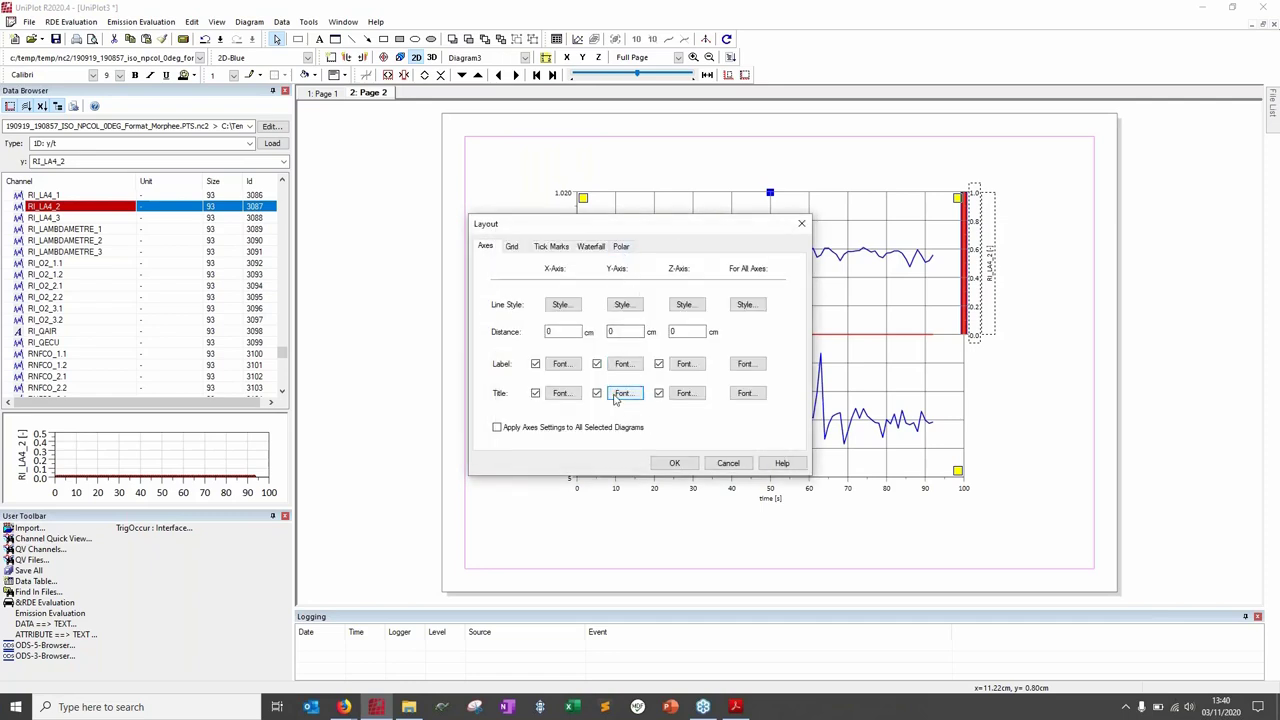
left_click(674, 463)
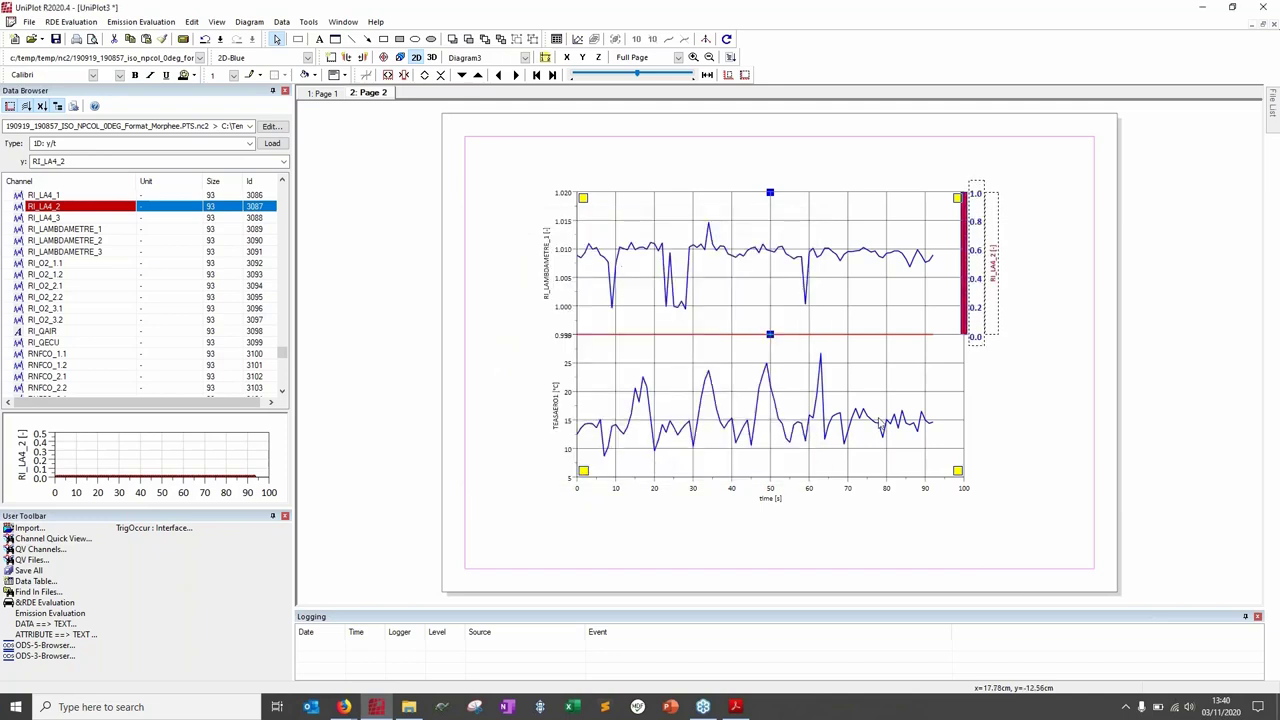
left_click(983, 413)
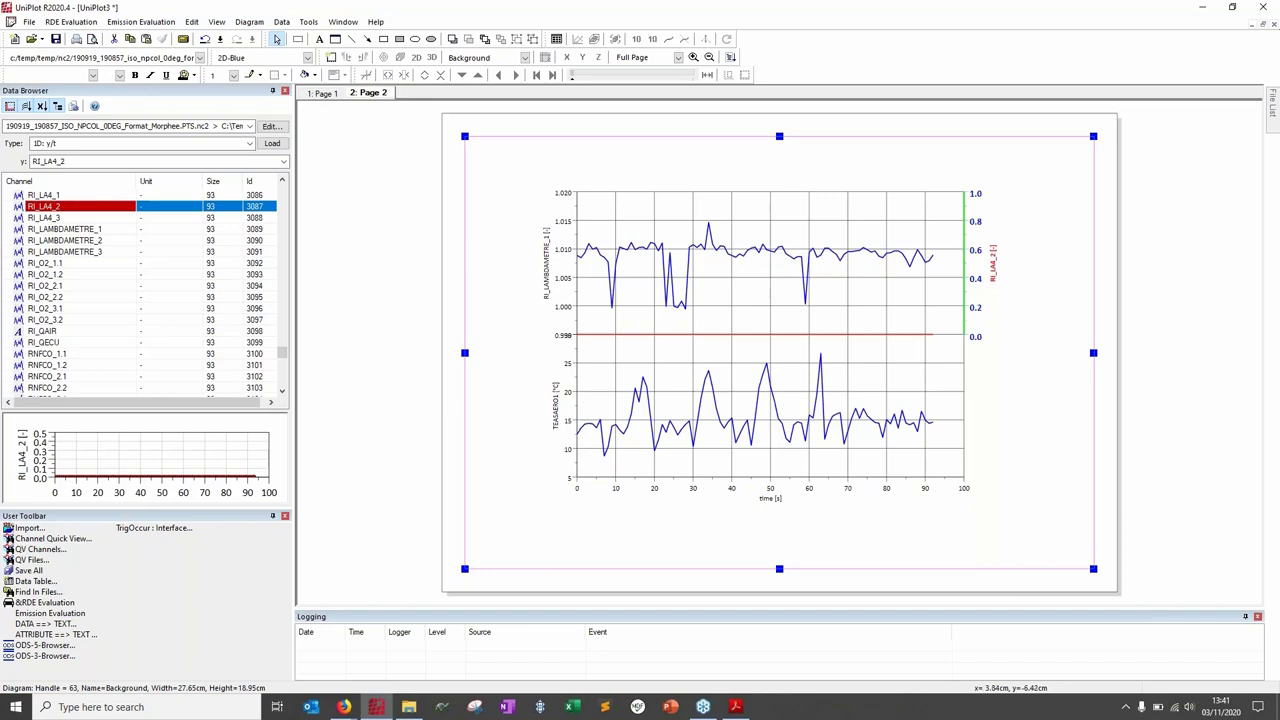
Step: Make the RI_LAMBDAMETRE_1 axis follow its curve color by enabling Title and Label in Curve Color and Axis in Curve Color
double_click(548, 254)
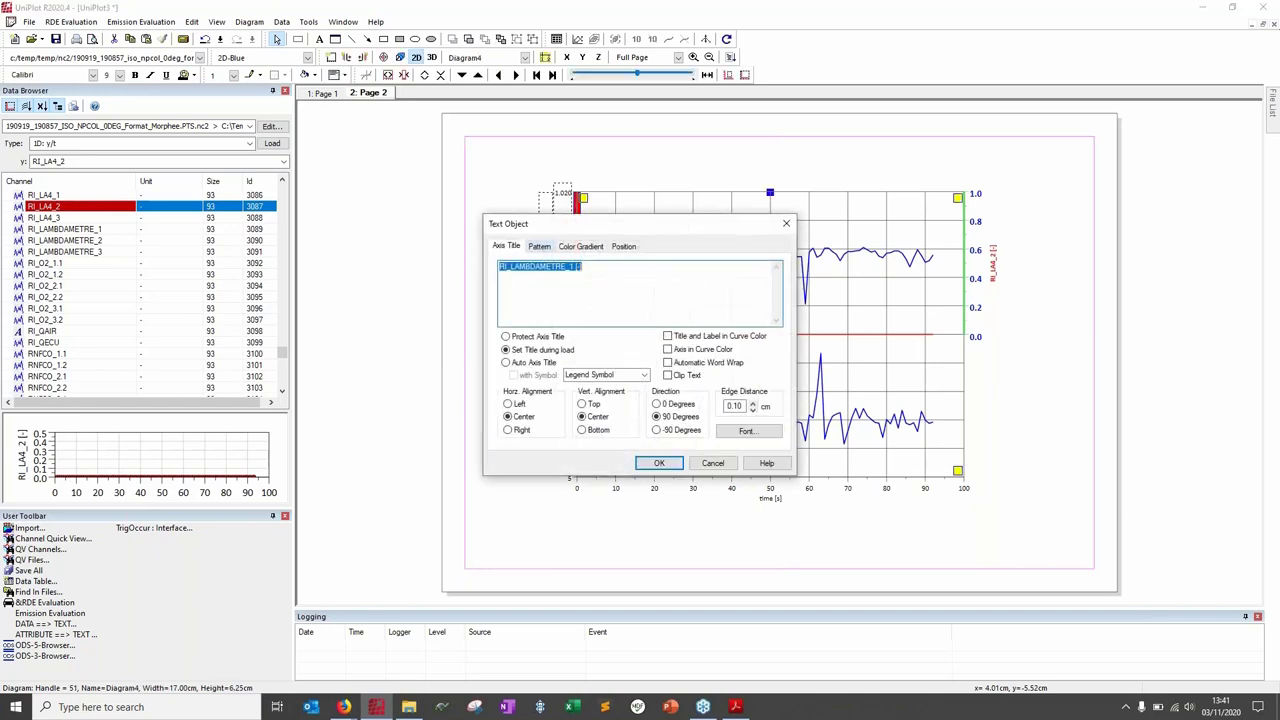
left_click(778, 215)
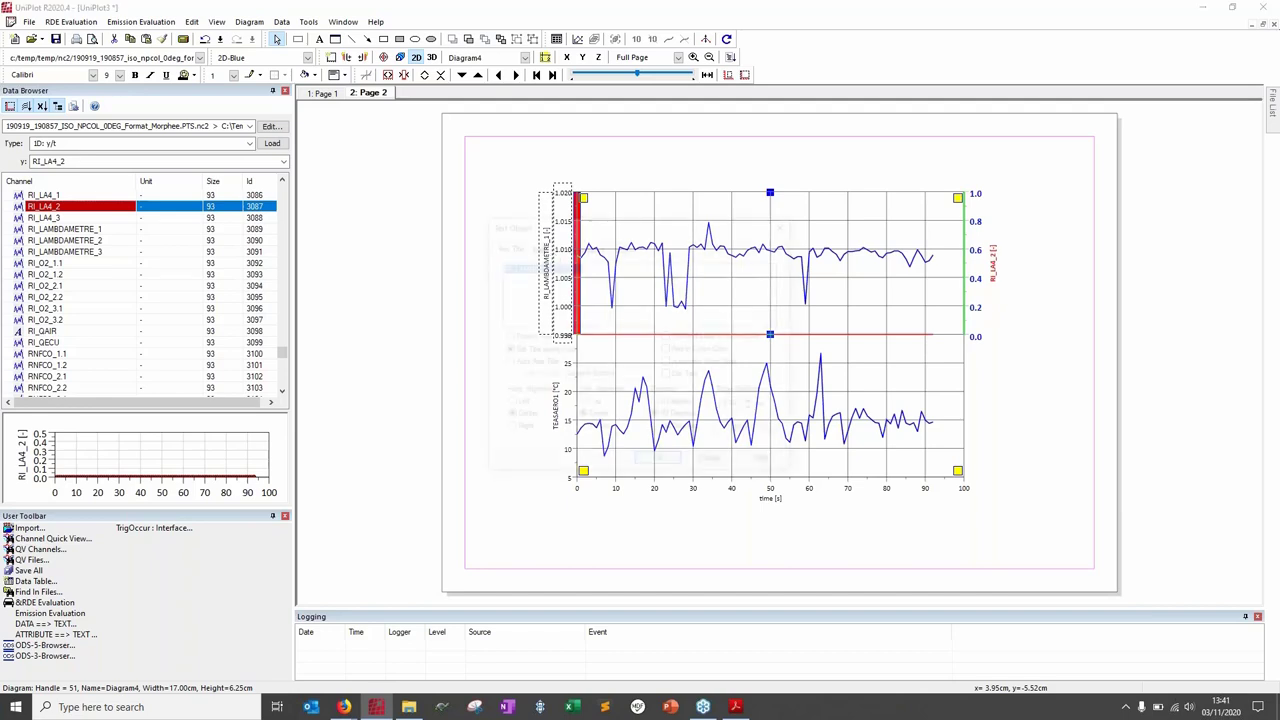
double_click(548, 256)
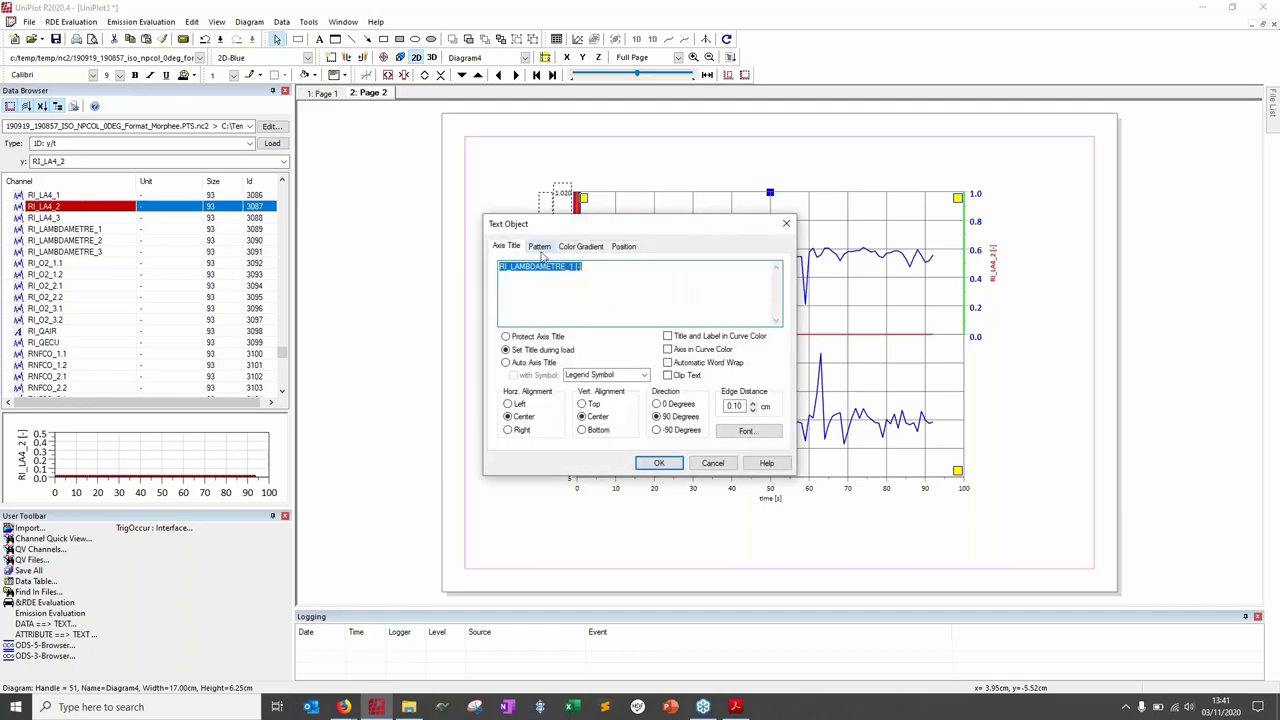
left_click(668, 338)
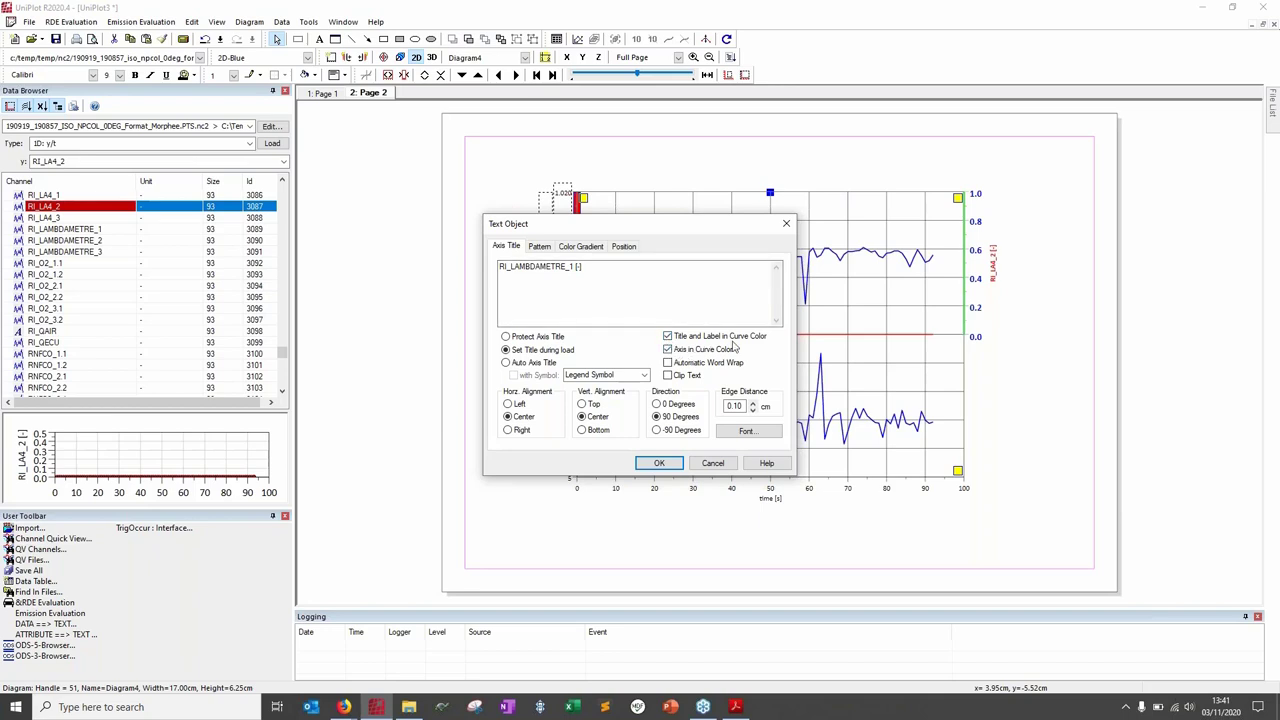
left_click(659, 463)
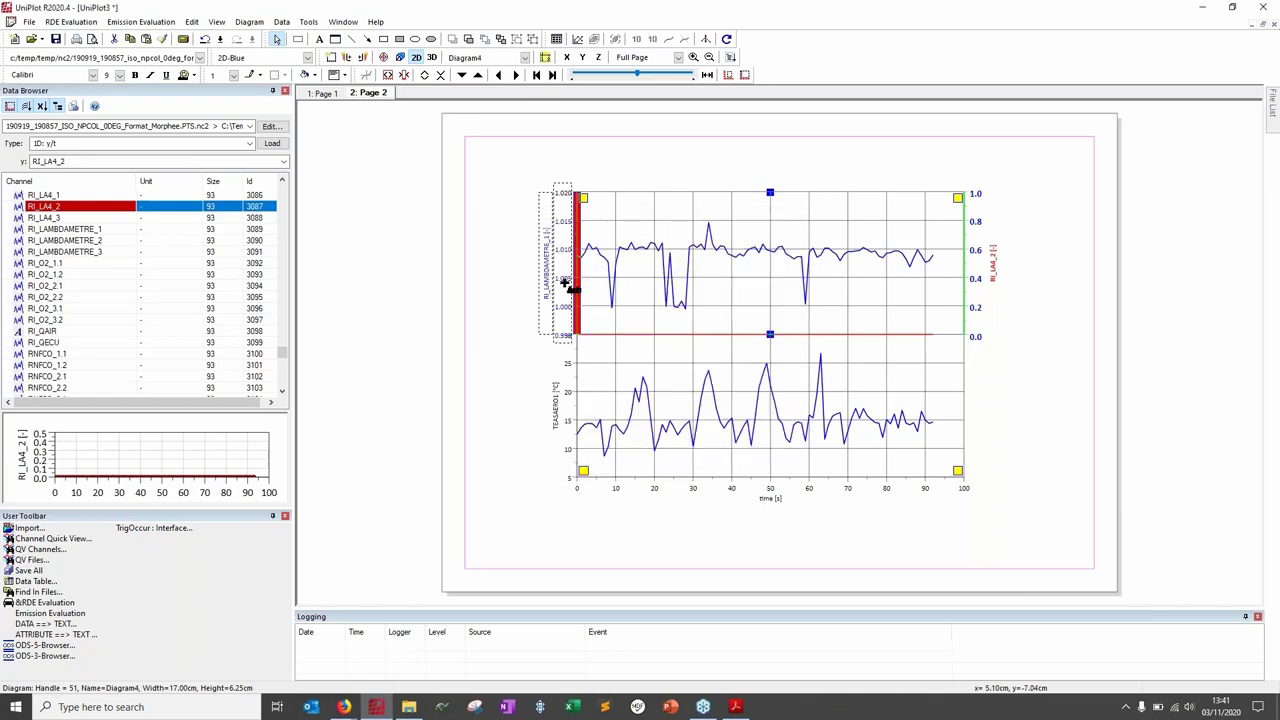
Step: Apply the 2D-Fuchsia style to the RI_LAMBDAMETRE_1 curve and deselect the diagram
left_click(634, 246)
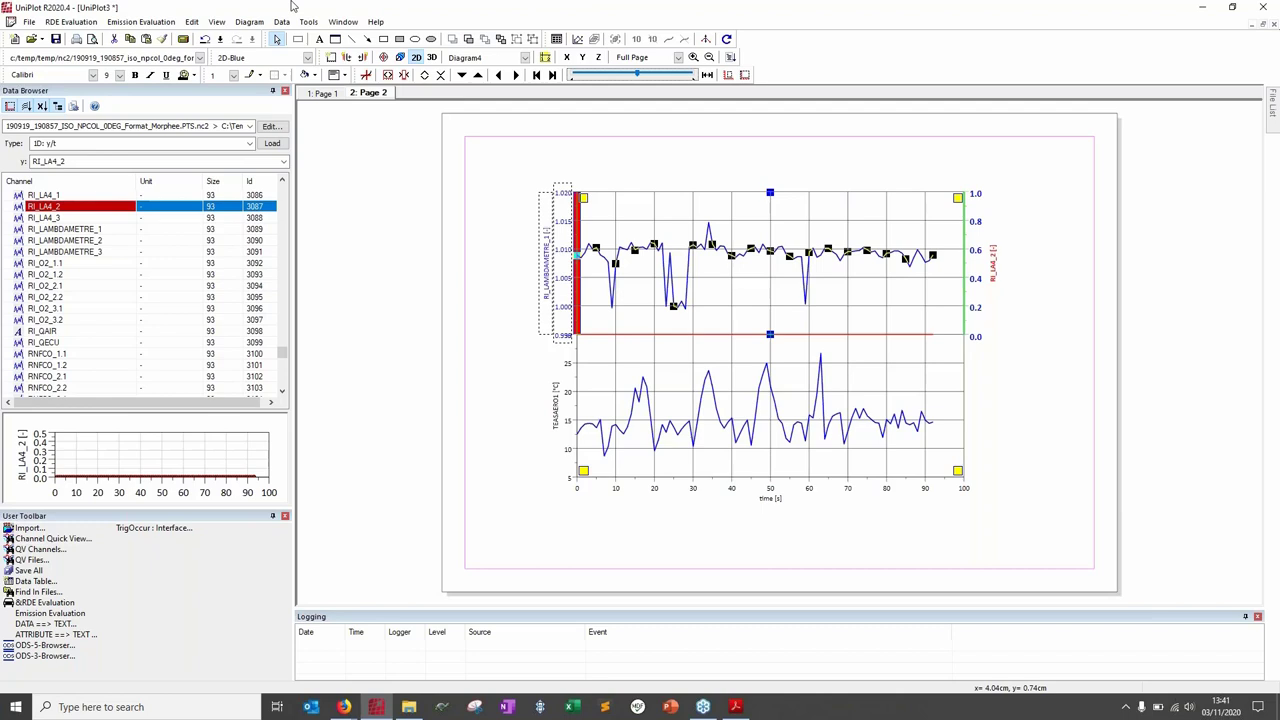
left_click(307, 57)
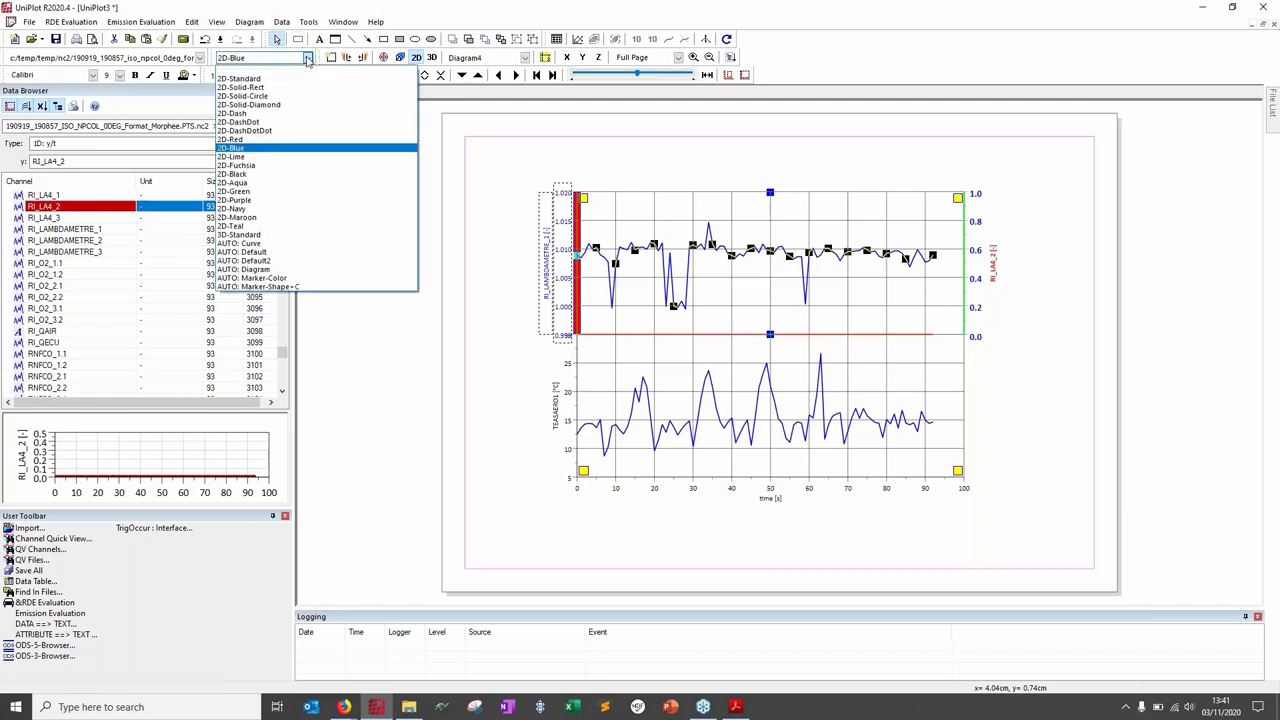
left_click(285, 166)
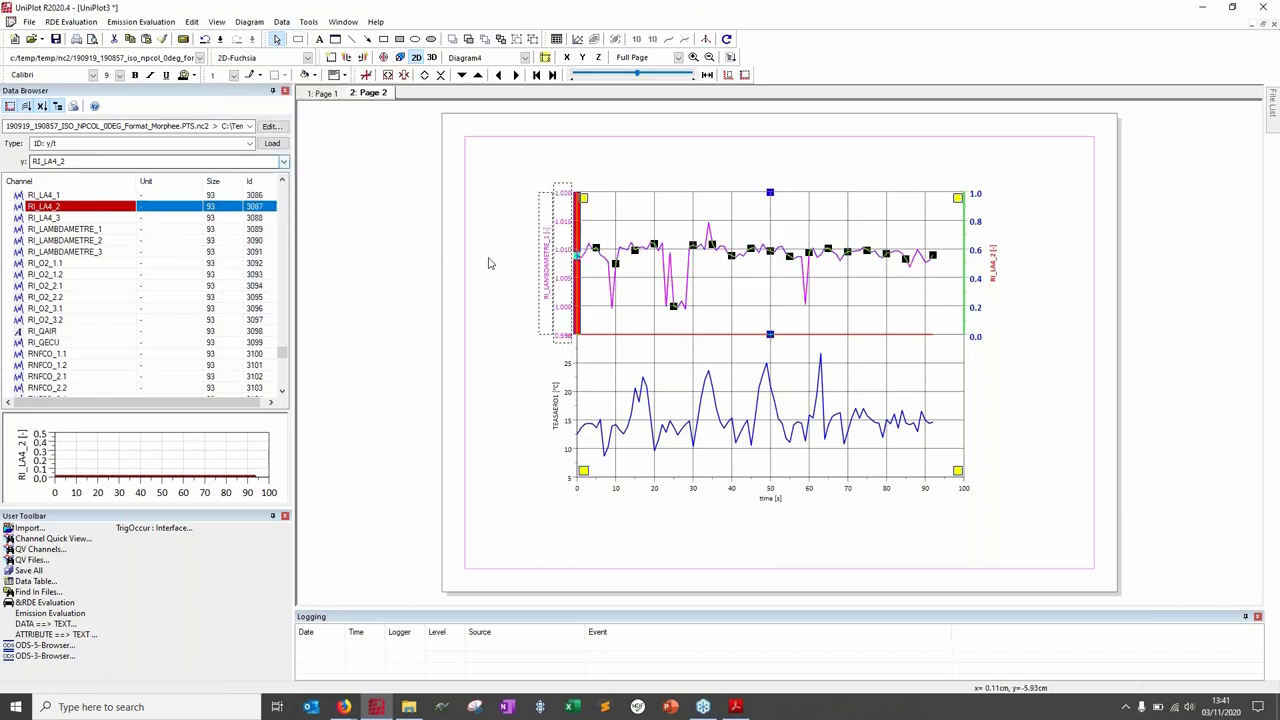
left_click(490, 256)
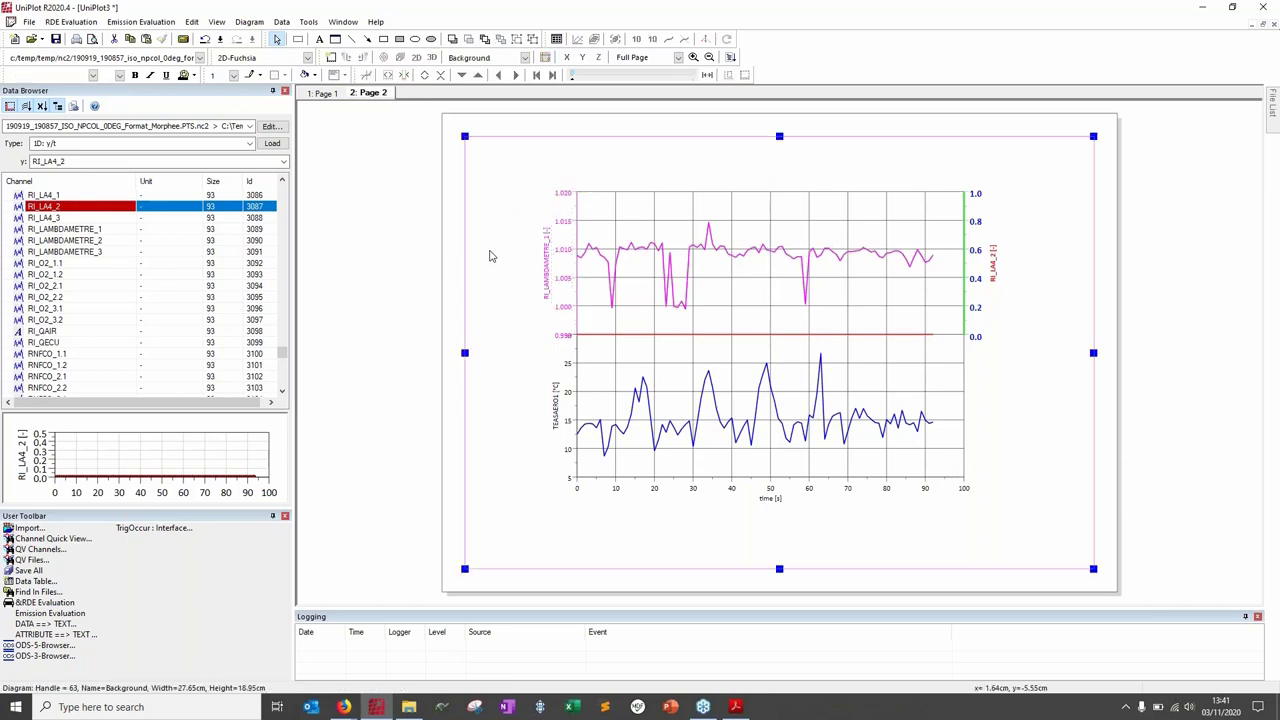
Step: Inspect the axis layout settings of the RI_LAMBDAMETRE_1 diagram and close them without changes
left_click(566, 237)
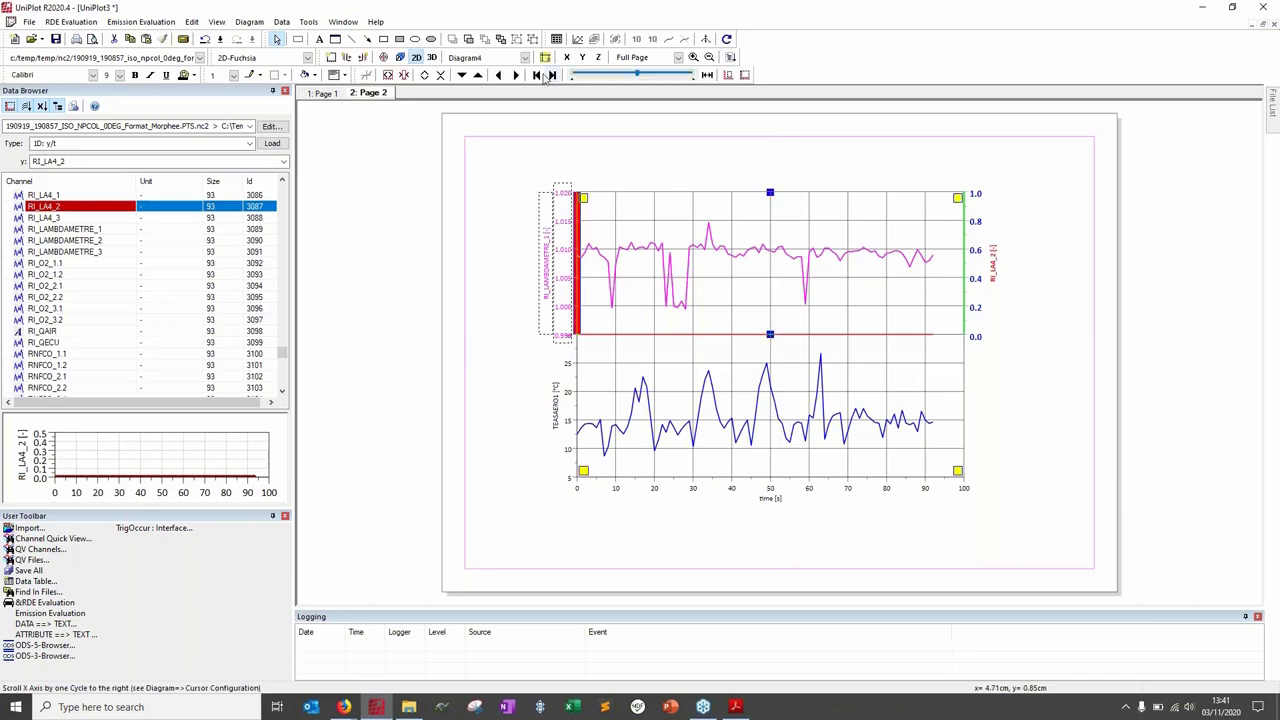
left_click(544, 57)
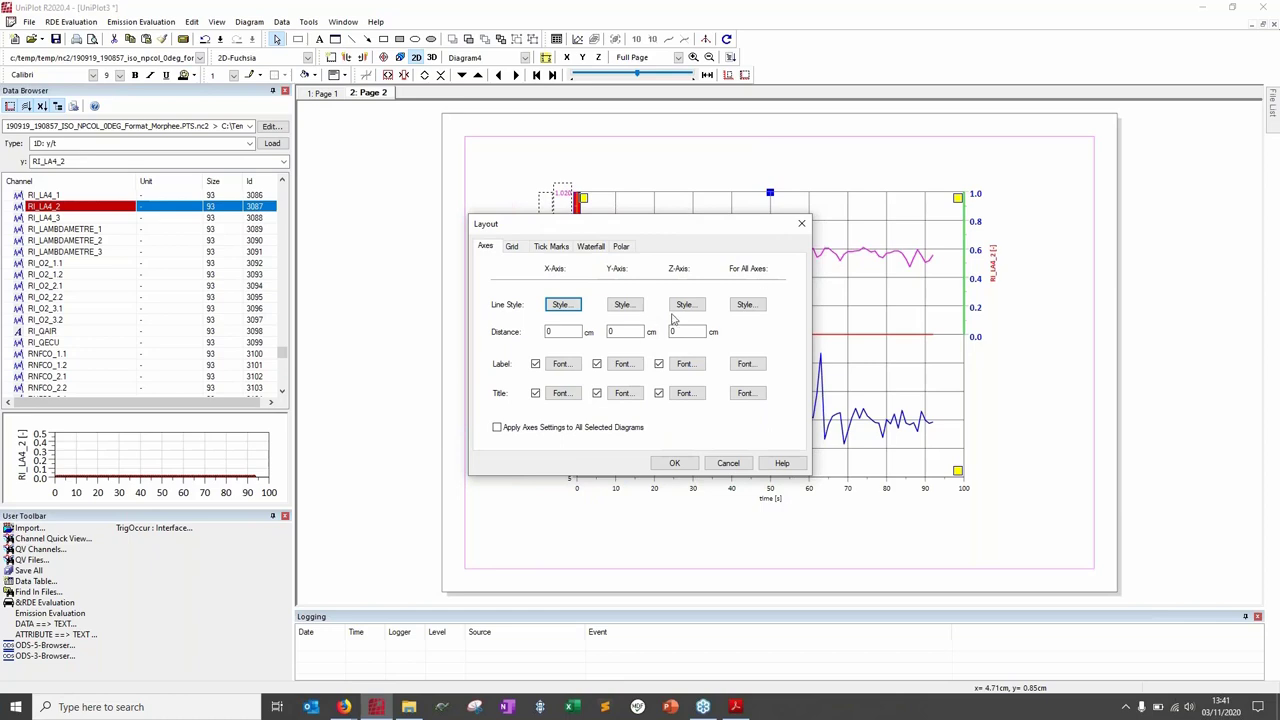
left_click(800, 223)
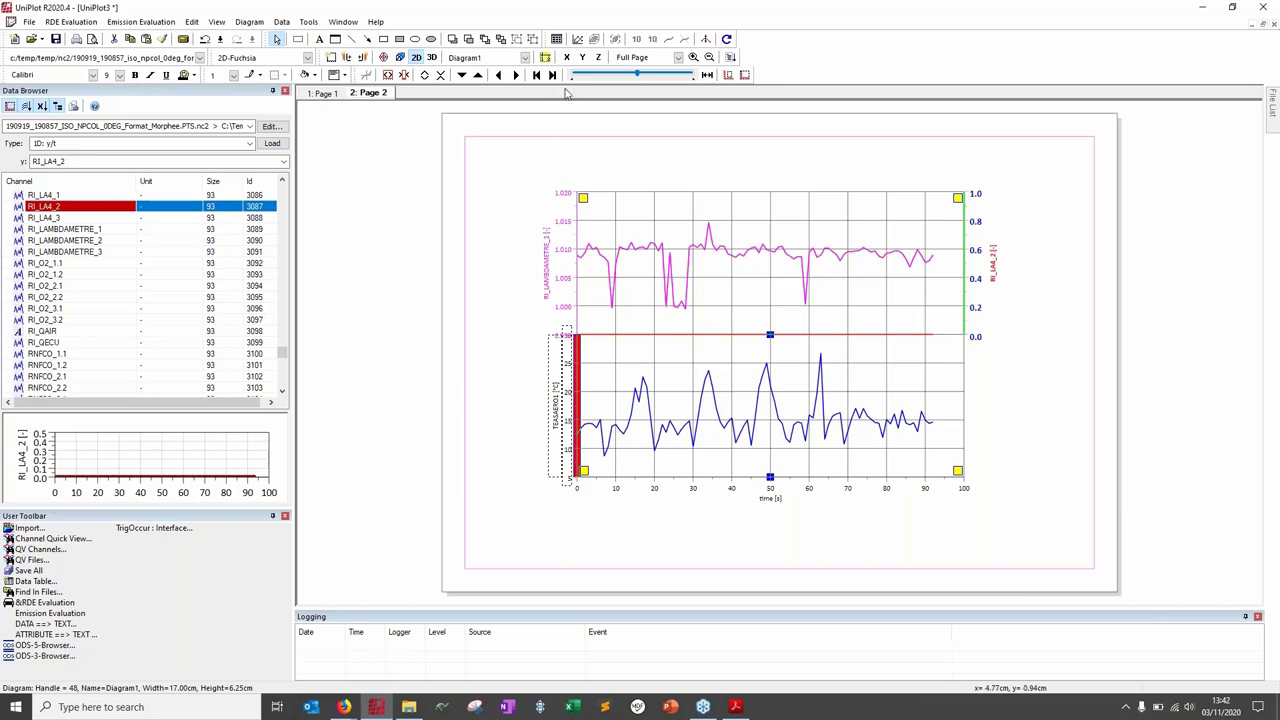
Step: Set the Y-axis delta of the lower diagram, Diagram1, to 2.5, and check its axis parameters again
left_click(581, 58)
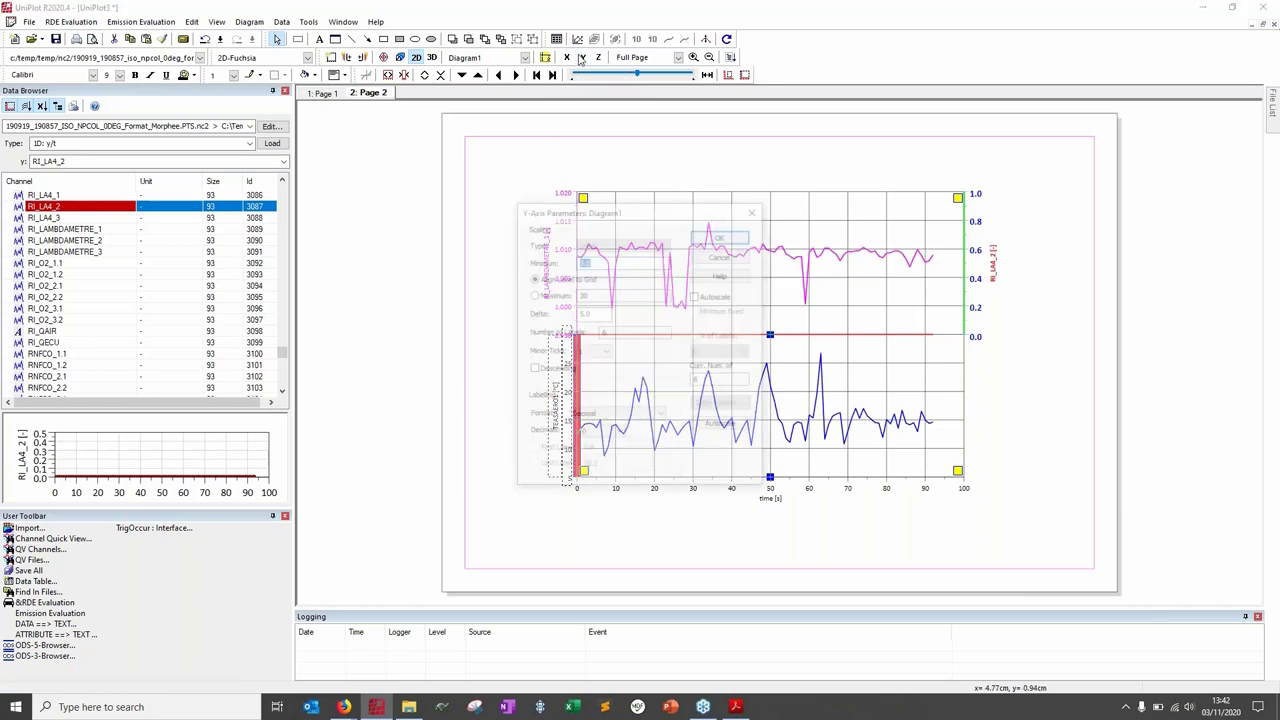
left_click_drag(600, 212, 335, 268)
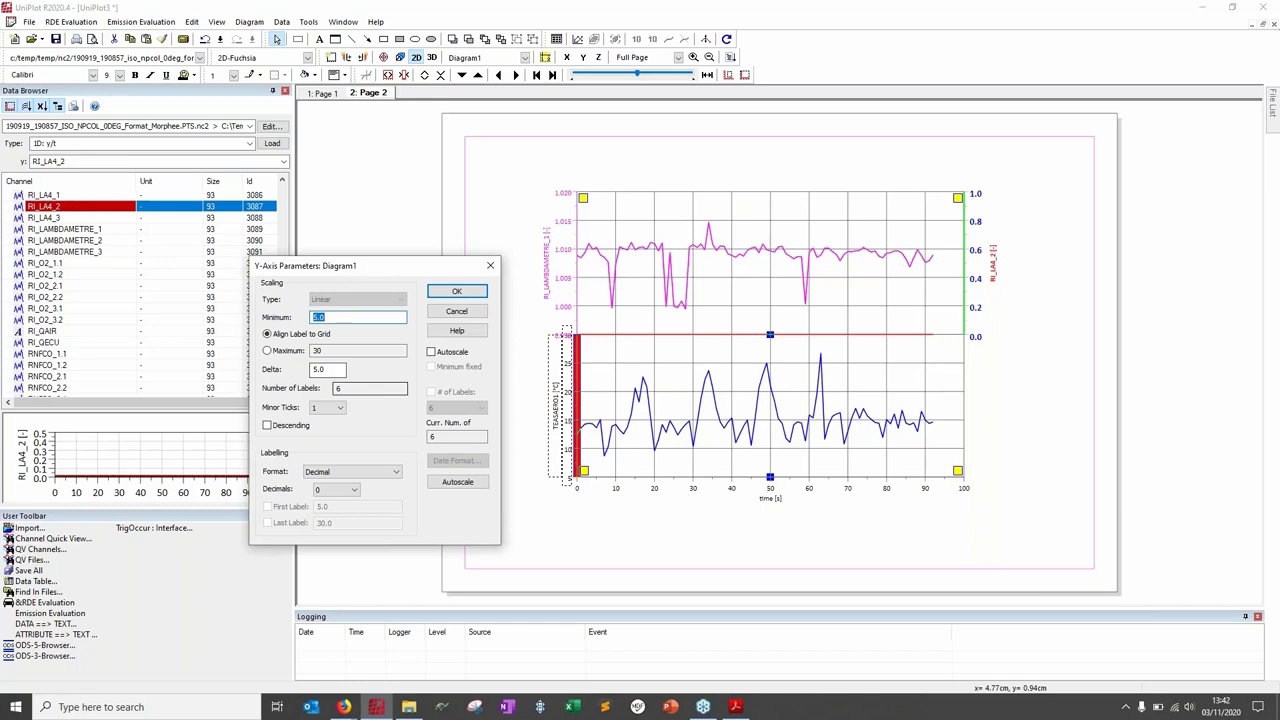
left_click_drag(330, 371, 300, 372)
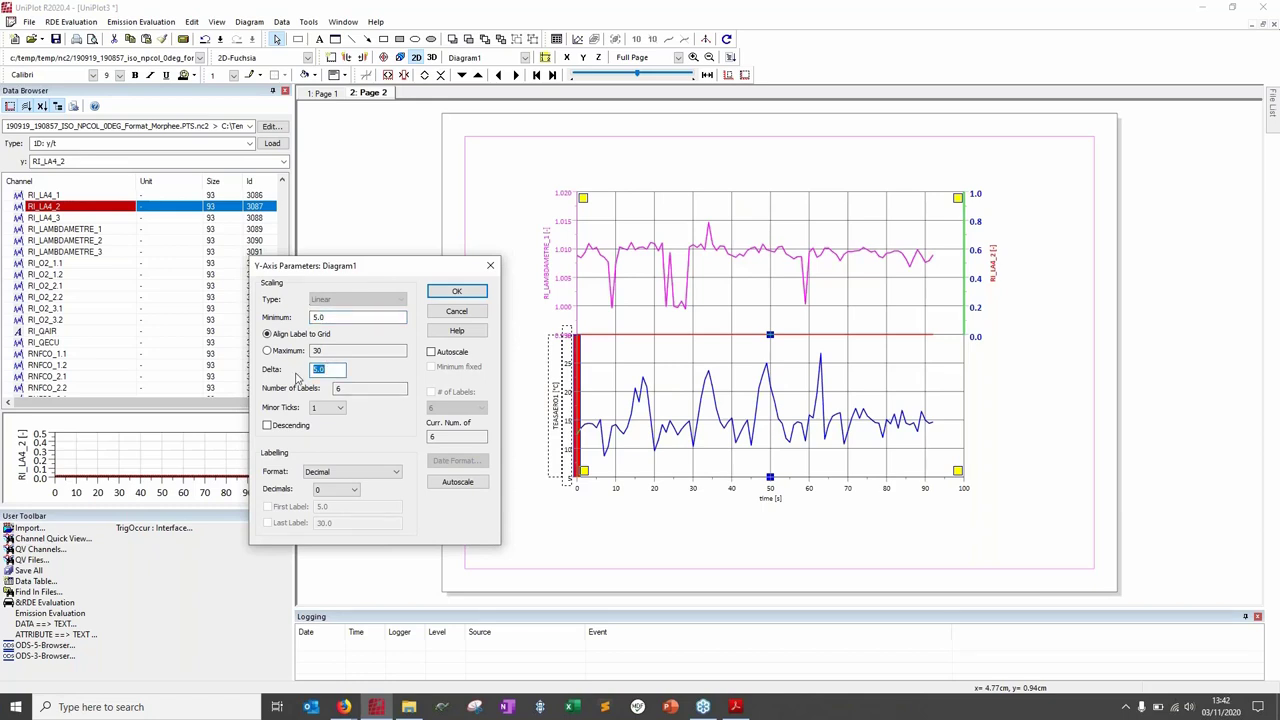
type("2.5")
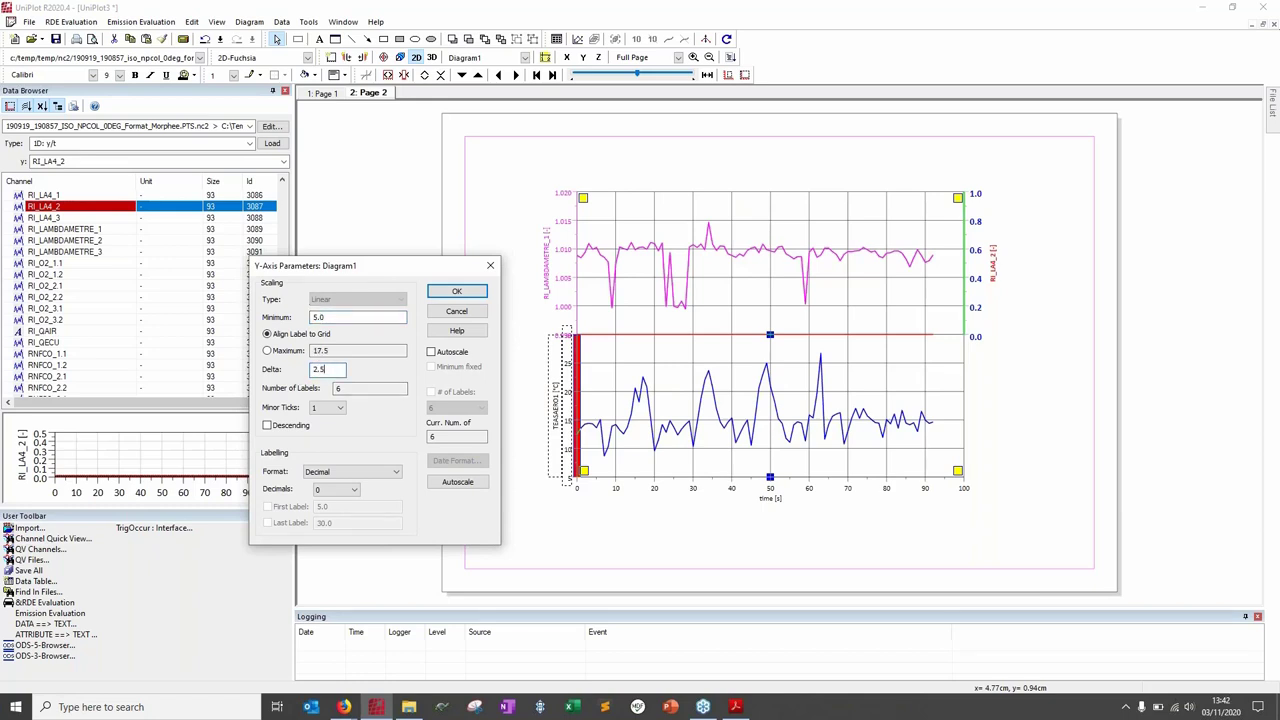
left_click(457, 292)
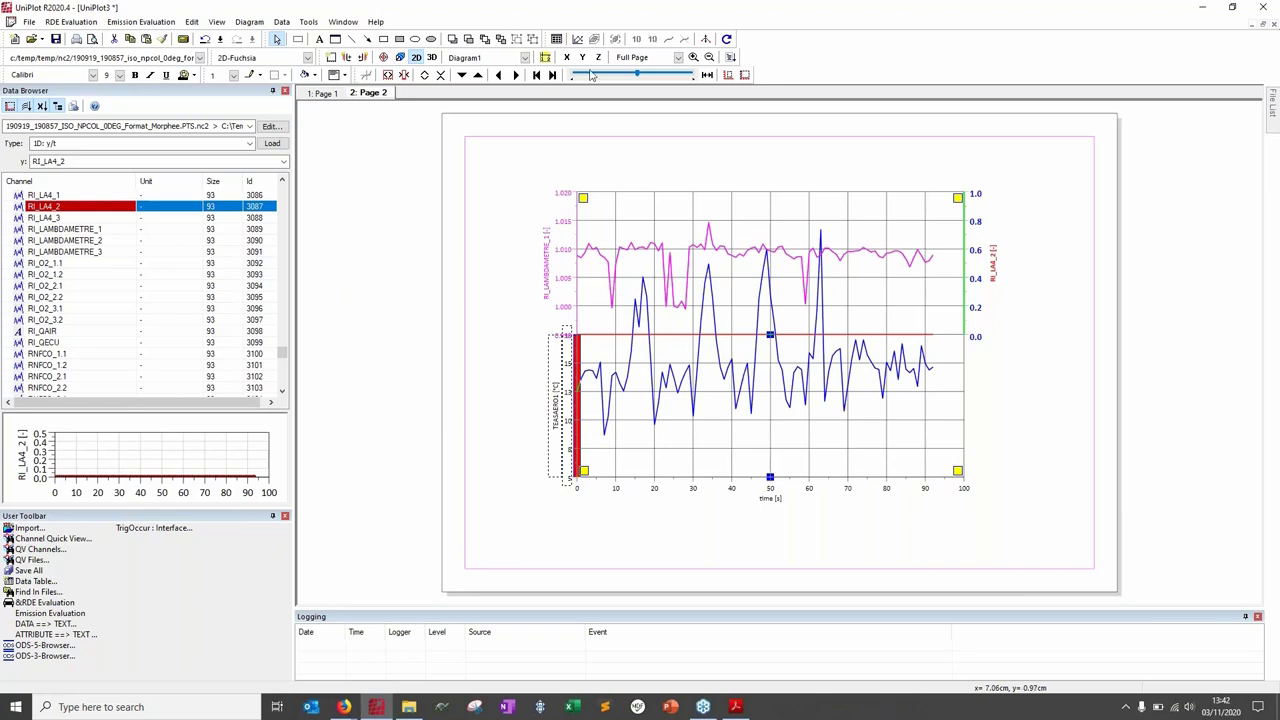
double_click(560, 400)
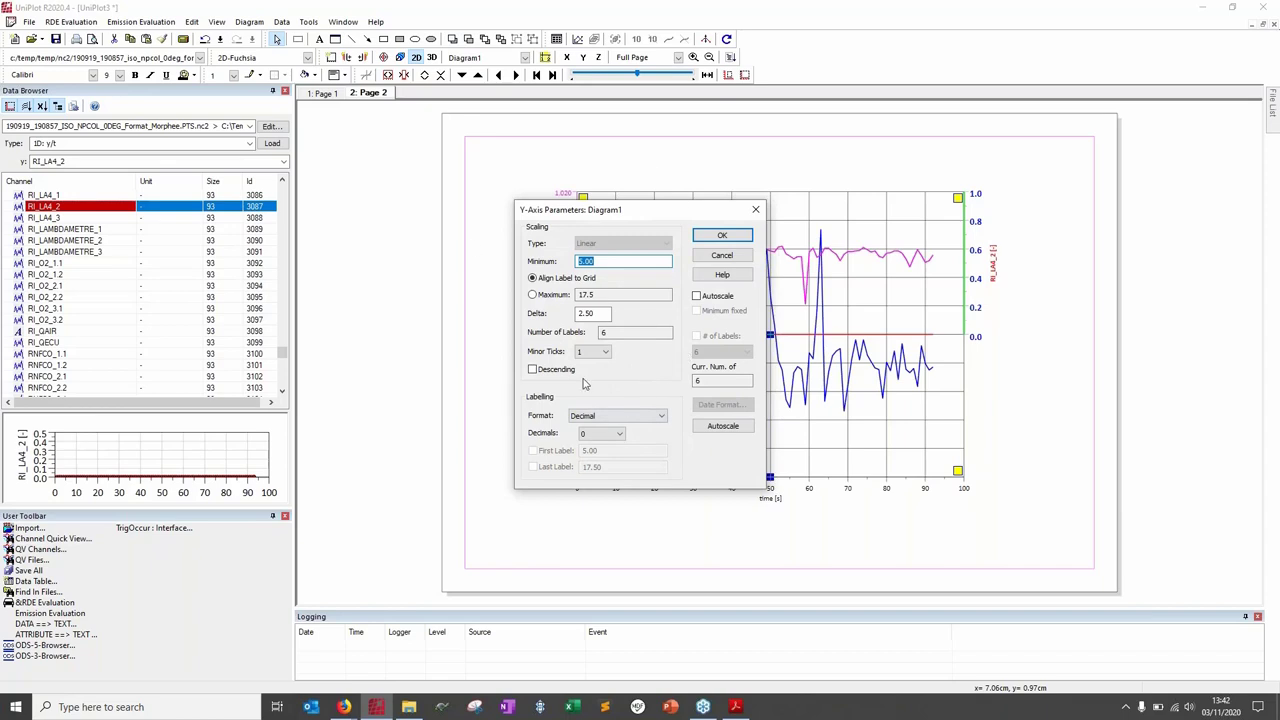
left_click(722, 256)
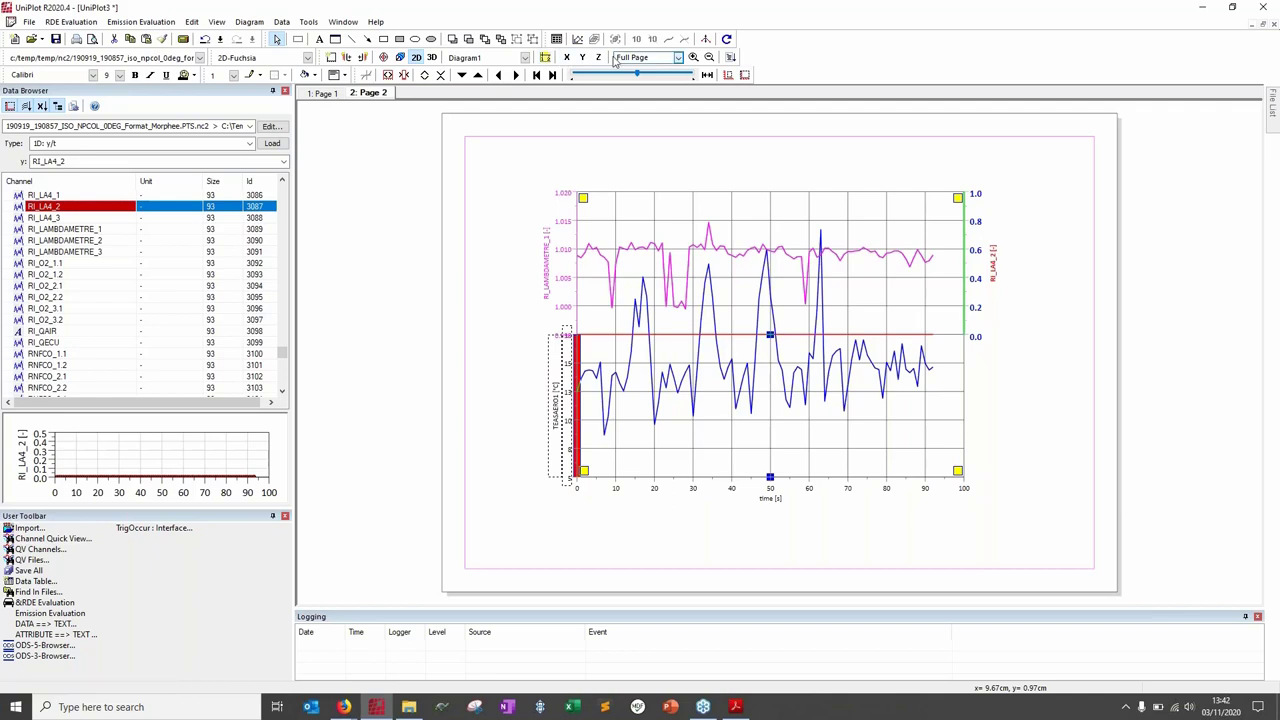
Step: Zoom the page to 150%, magnify the area around the RI_LAMBDAMETRE_1 axis, return to full page, and deselect the diagram
left_click(678, 58)
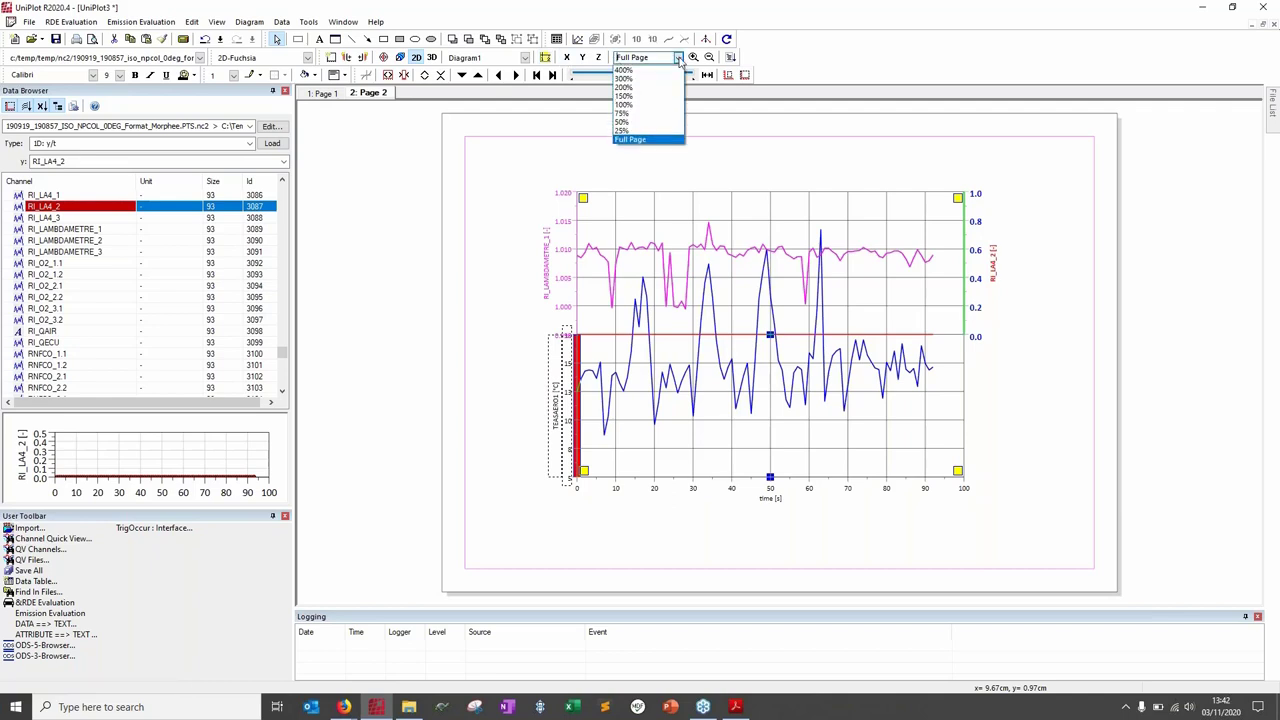
left_click(636, 97)
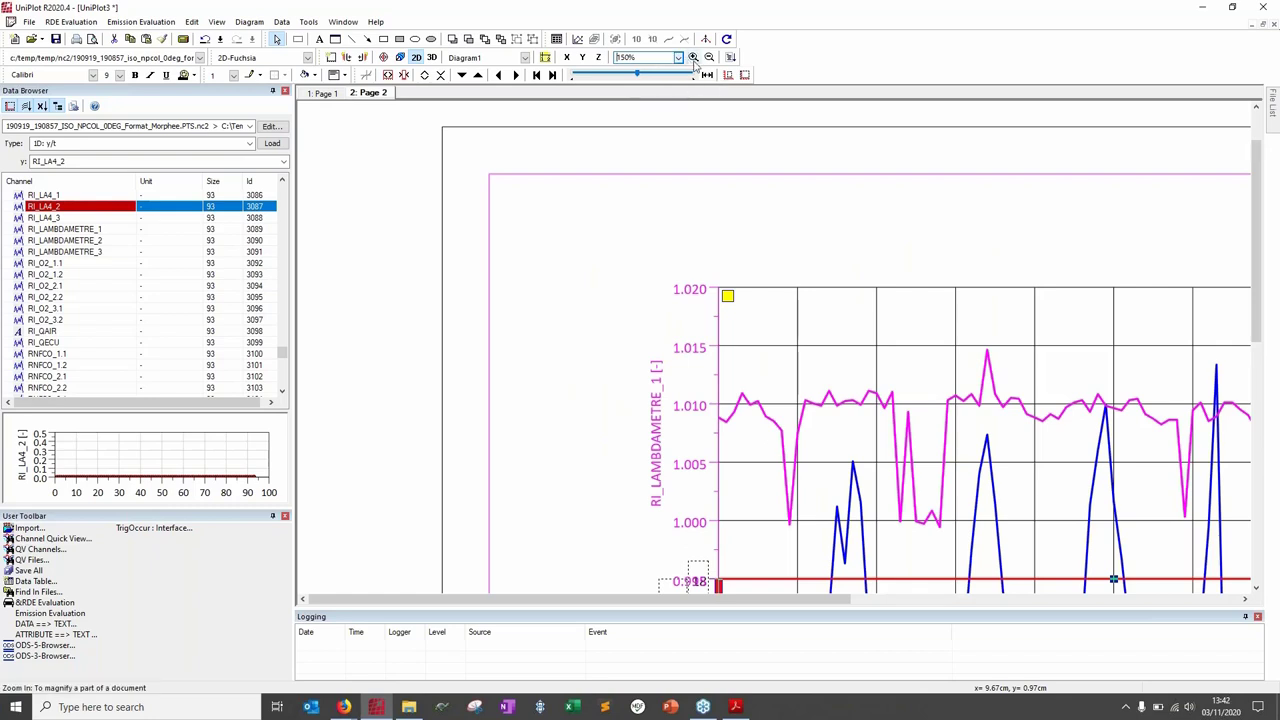
left_click(694, 62)
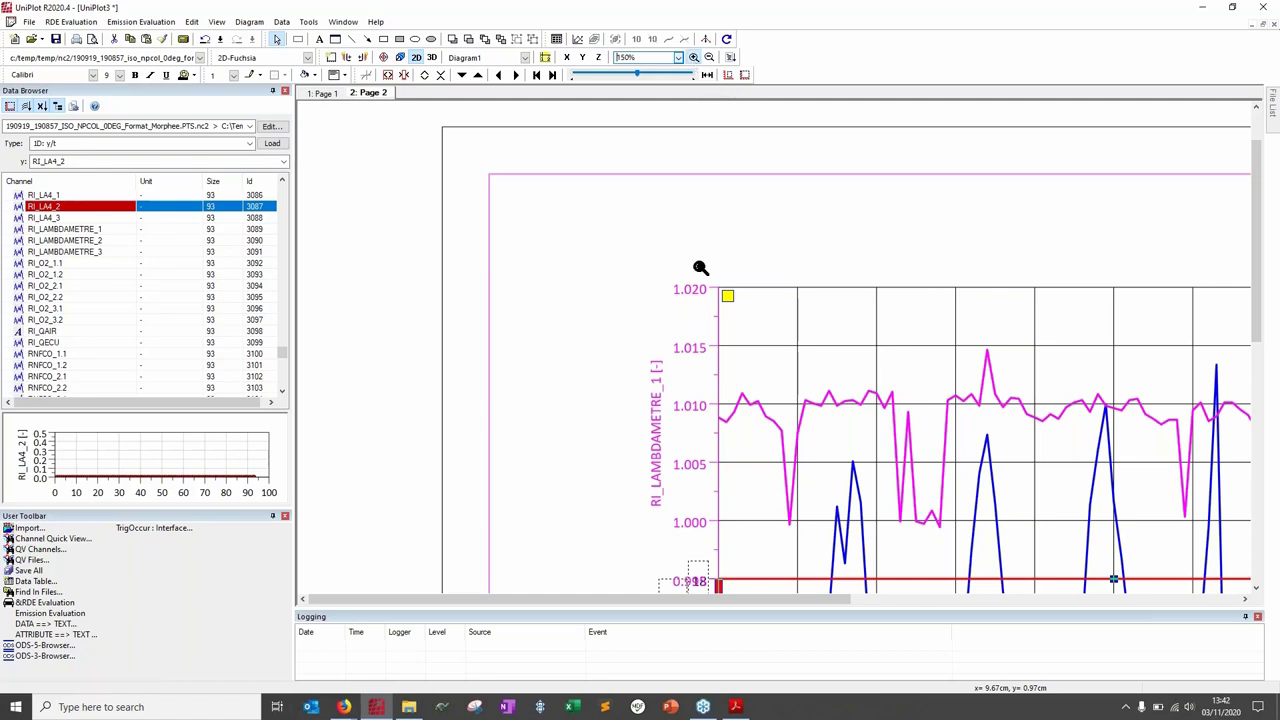
left_click_drag(634, 220, 924, 528)
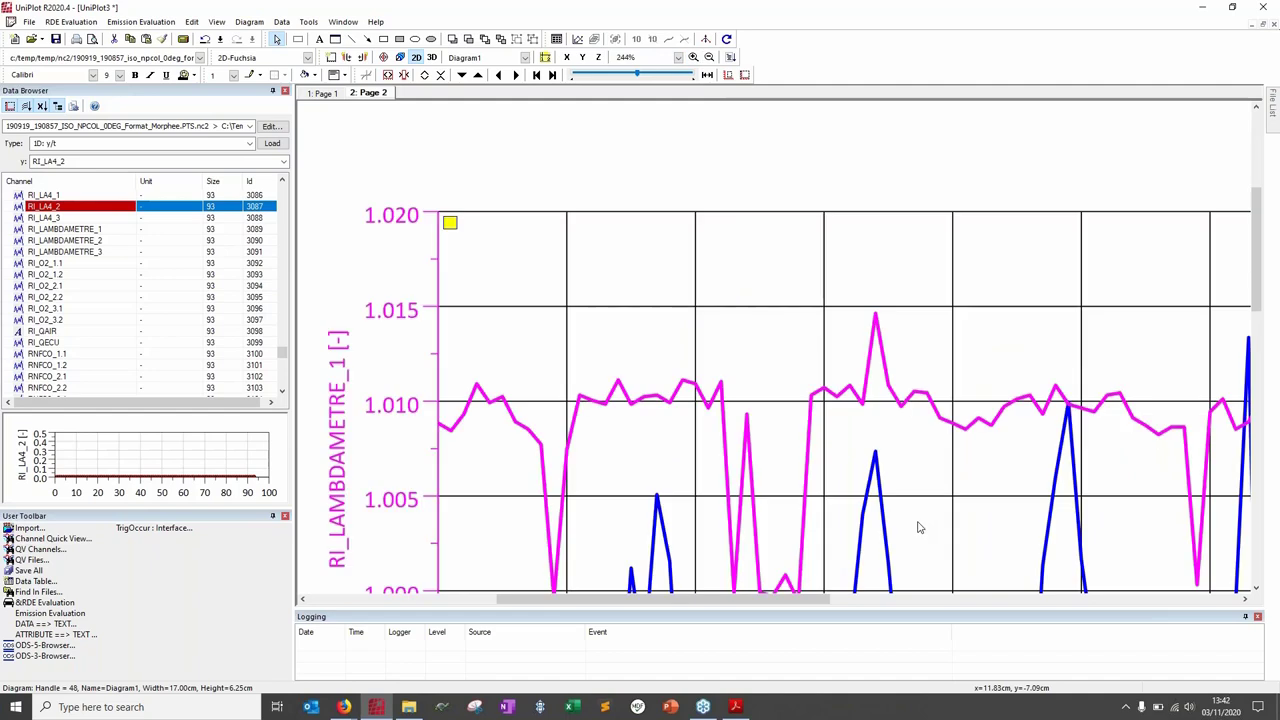
left_click(709, 58)
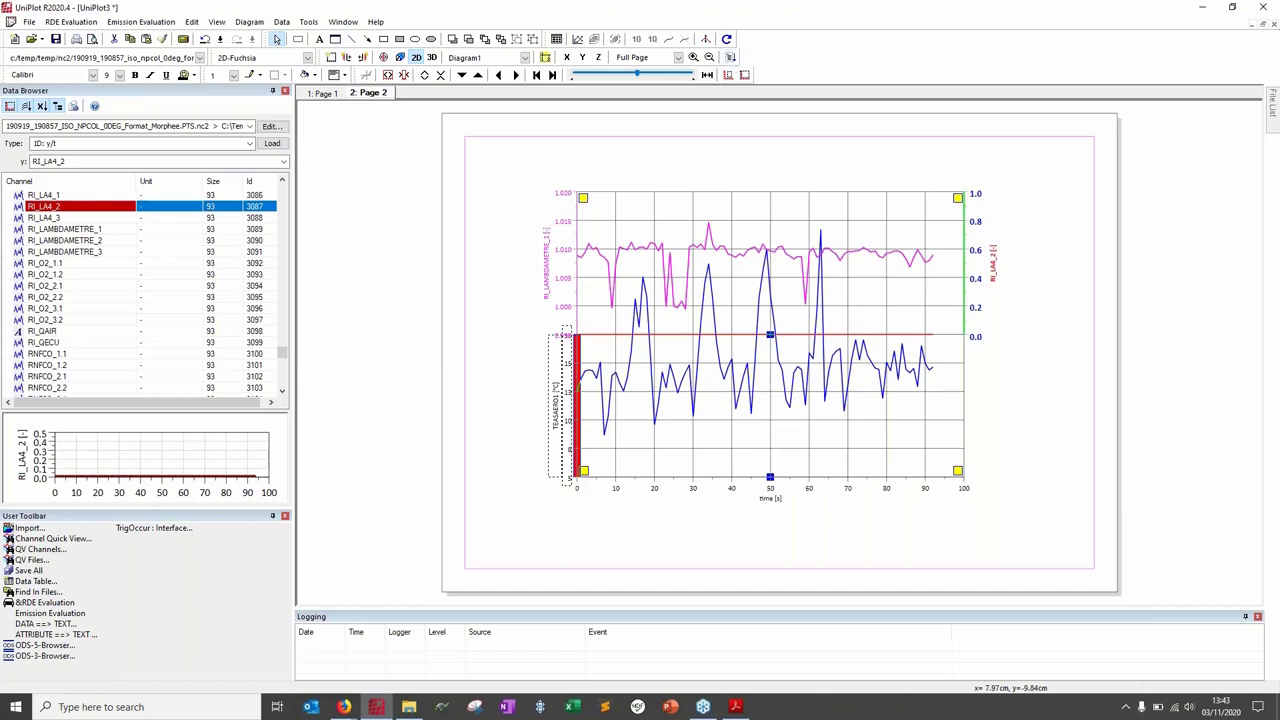
left_click(487, 329)
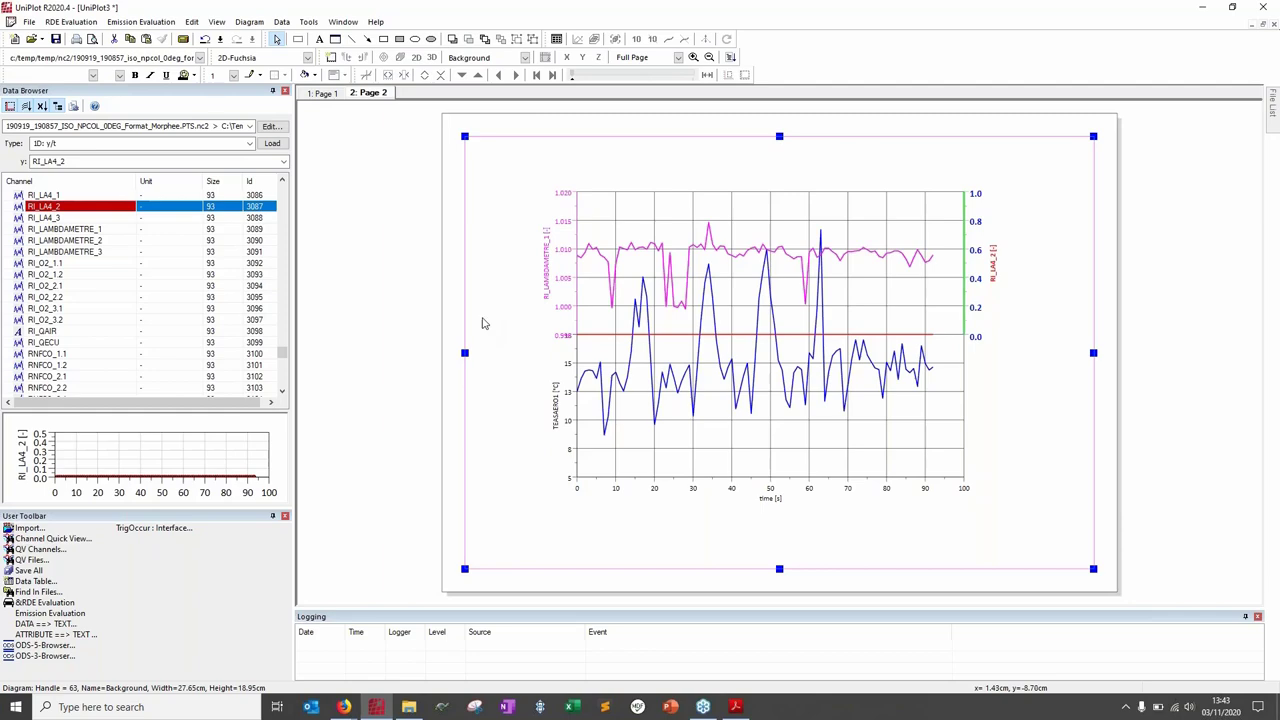
Step: Switch to the tutorial PDF in Acrobat Reader, read the next slide on diagram shortcuts, and return to UniPlot
left_click(738, 710)
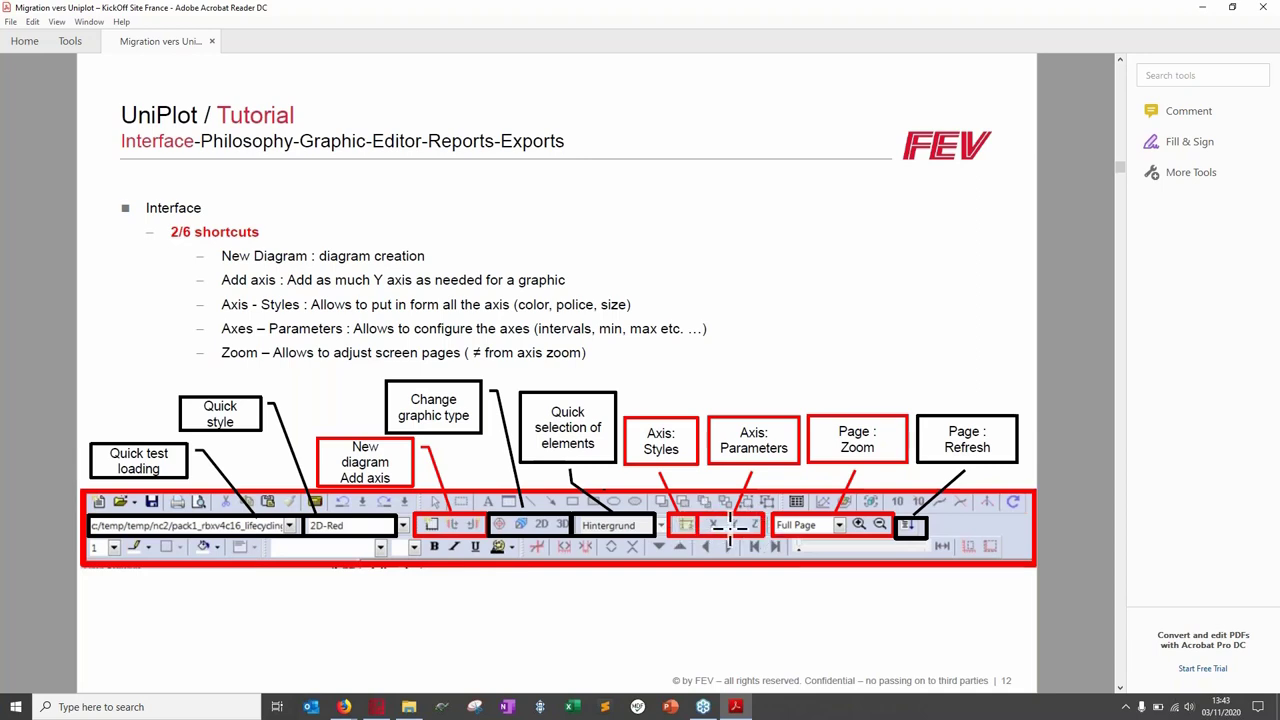
scroll(730, 525, "down", 1)
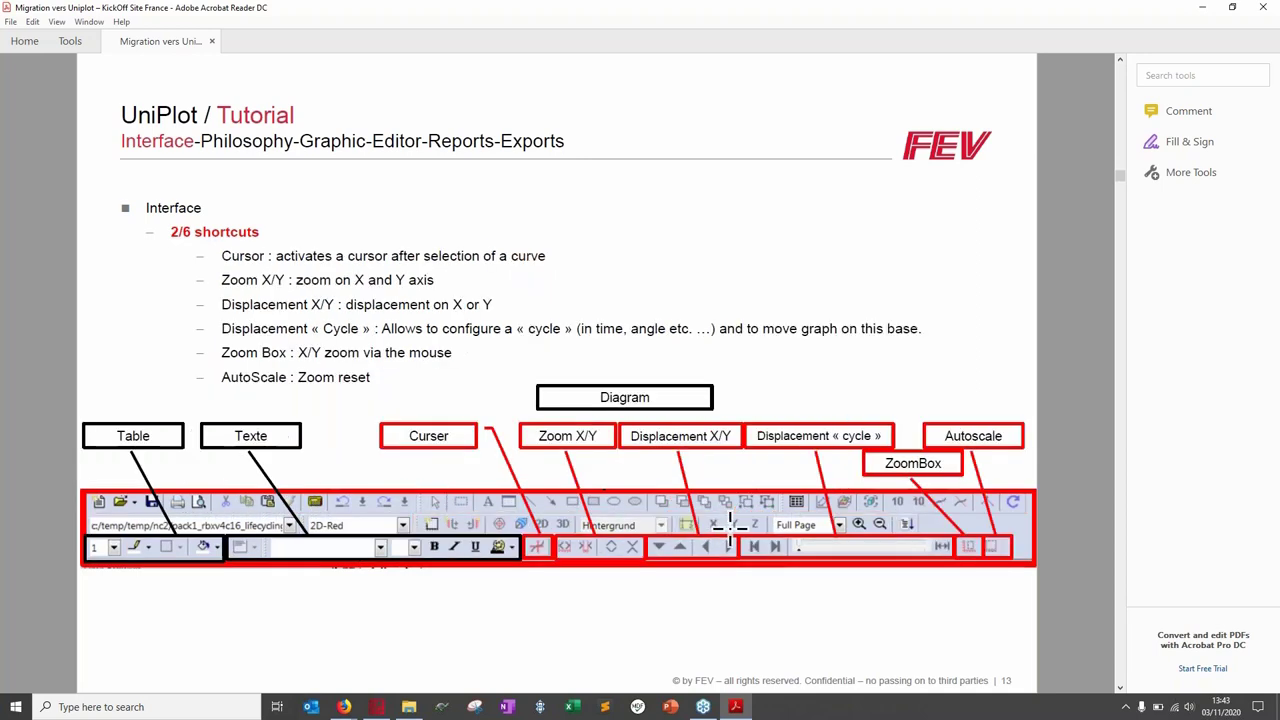
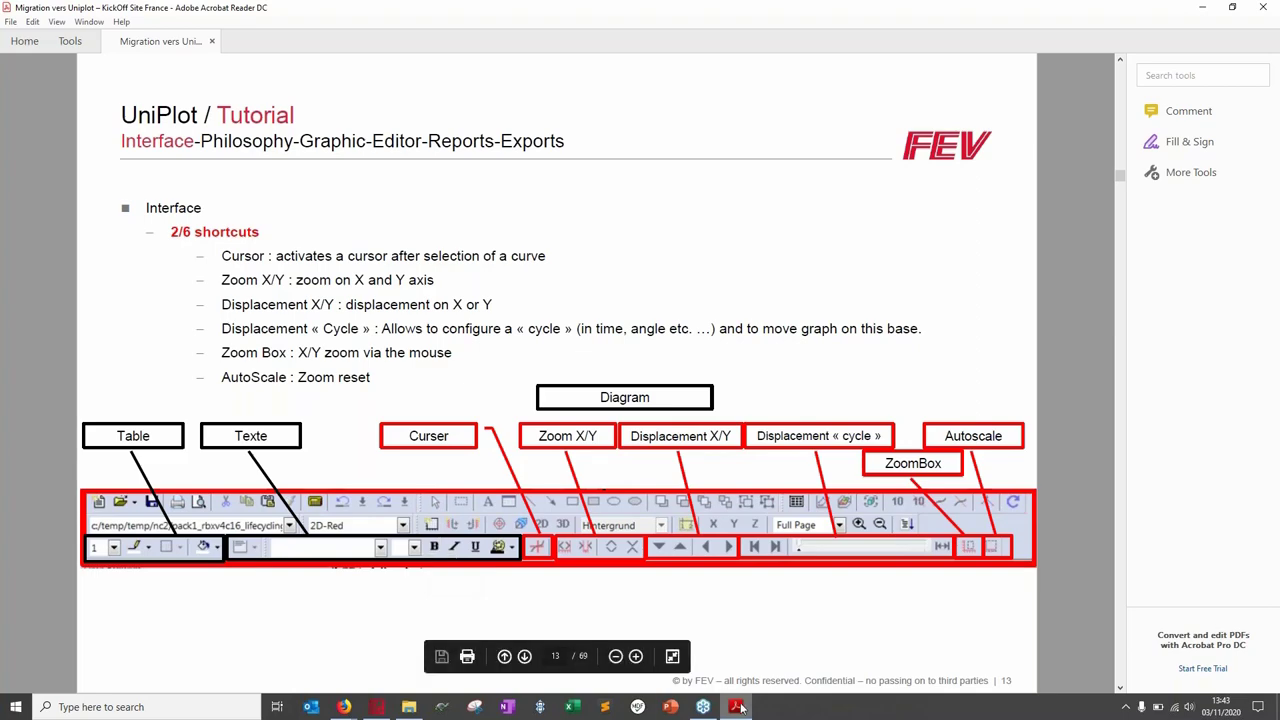
mouse_move(368, 708)
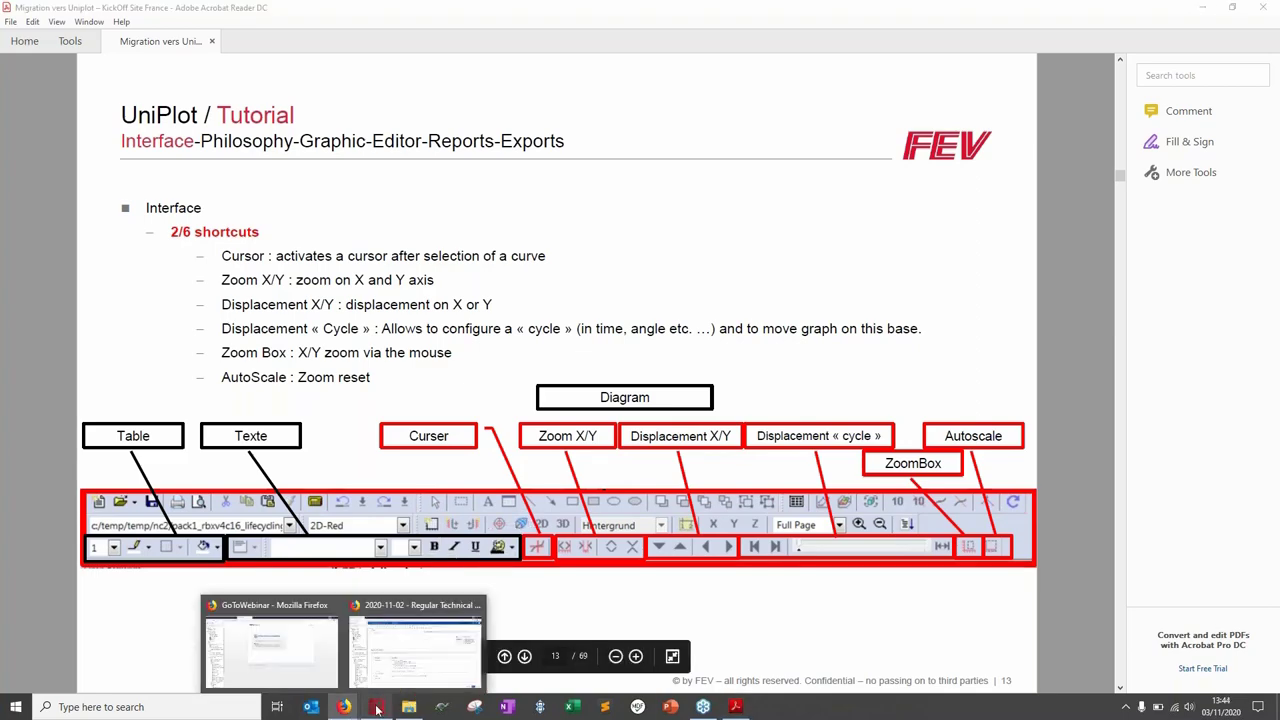
left_click(400, 630)
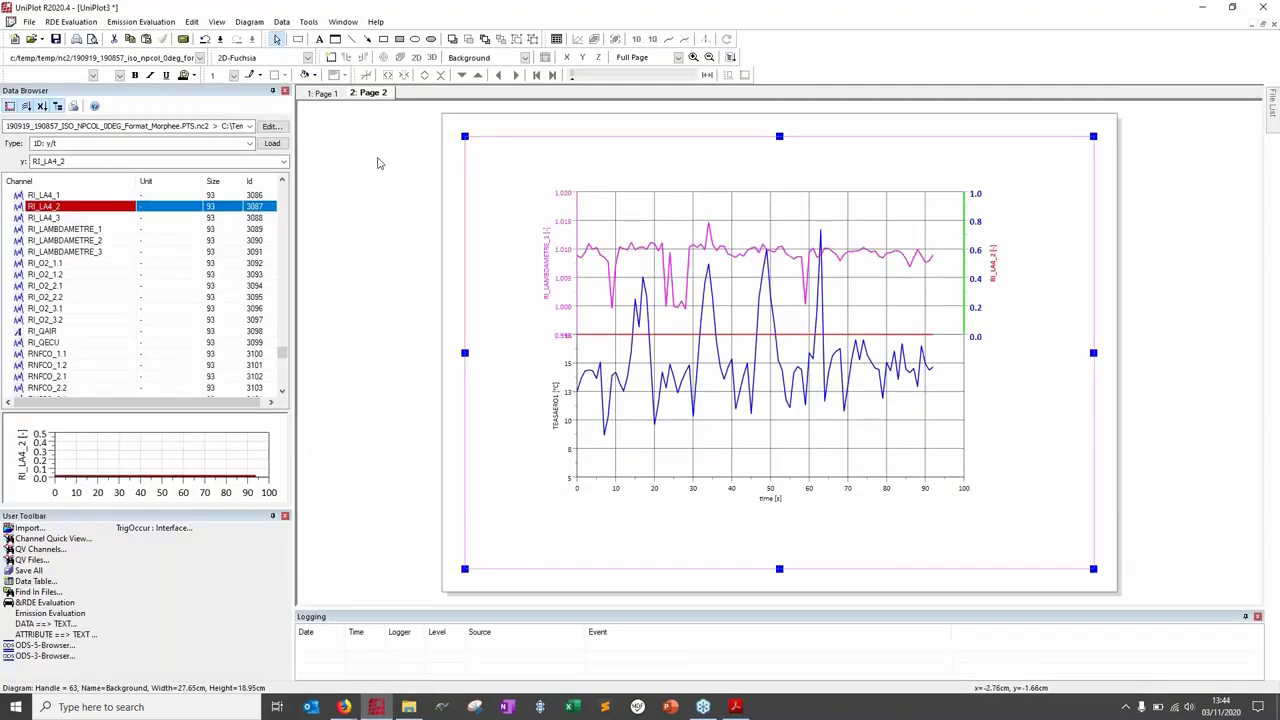
Step: Add a new page to the document using the Empty Page (Landscape A4) template
right_click(384, 92)
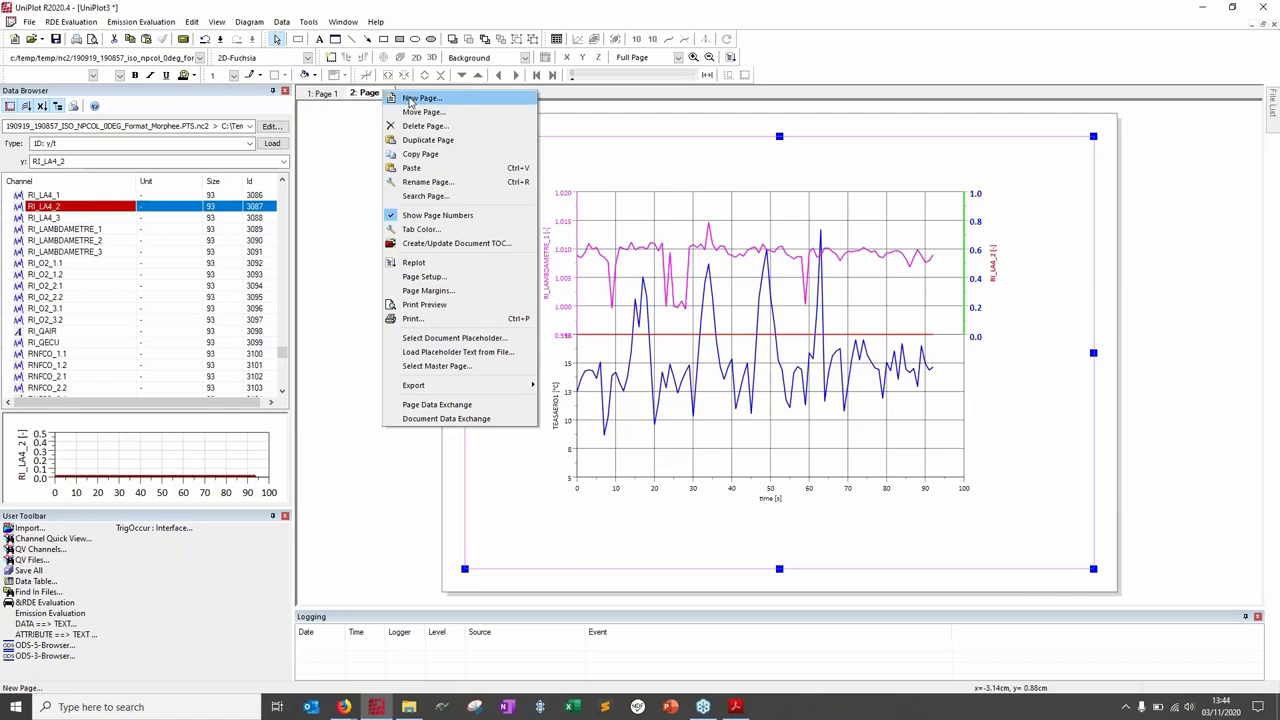
left_click(418, 98)
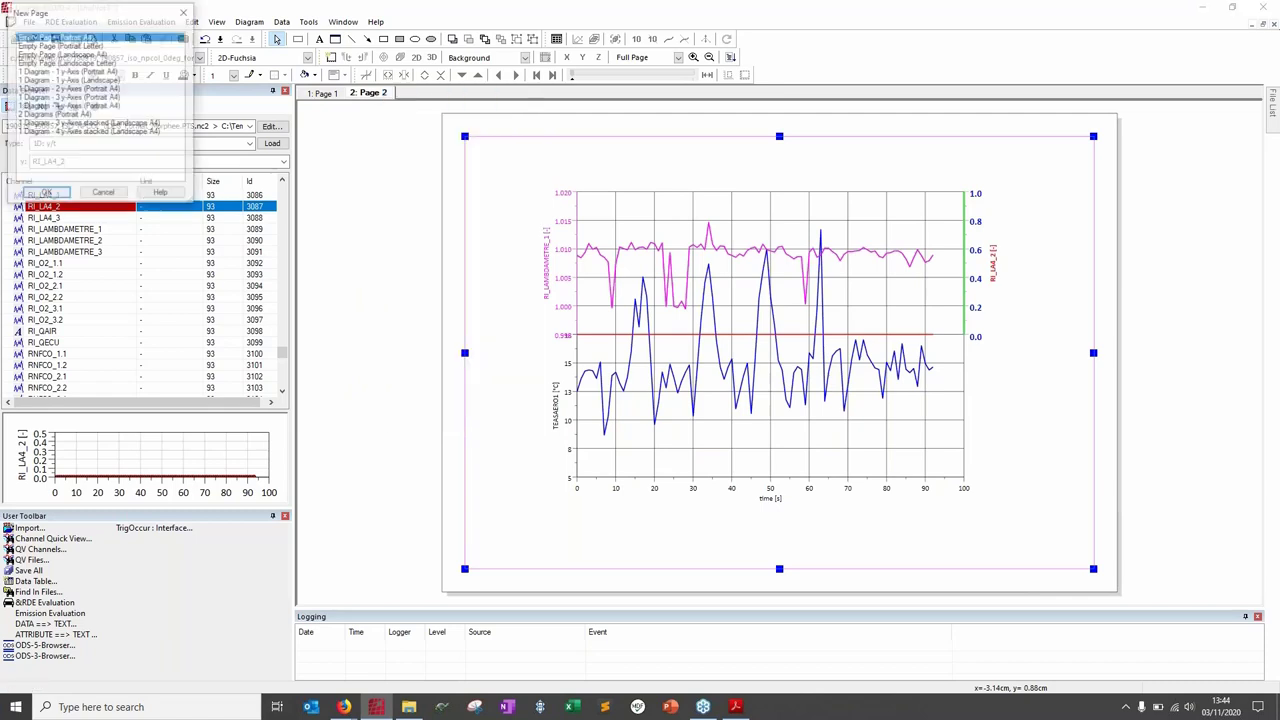
left_click(45, 46)
left_click(60, 54)
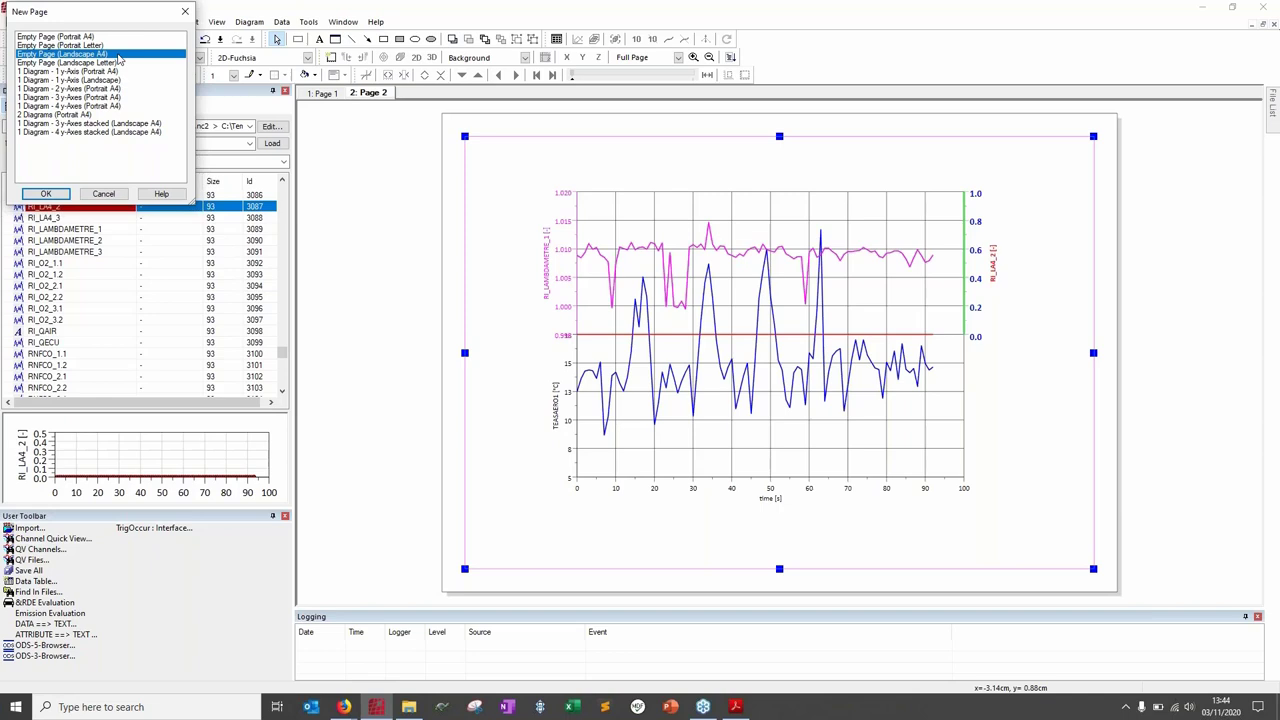
left_click(47, 193)
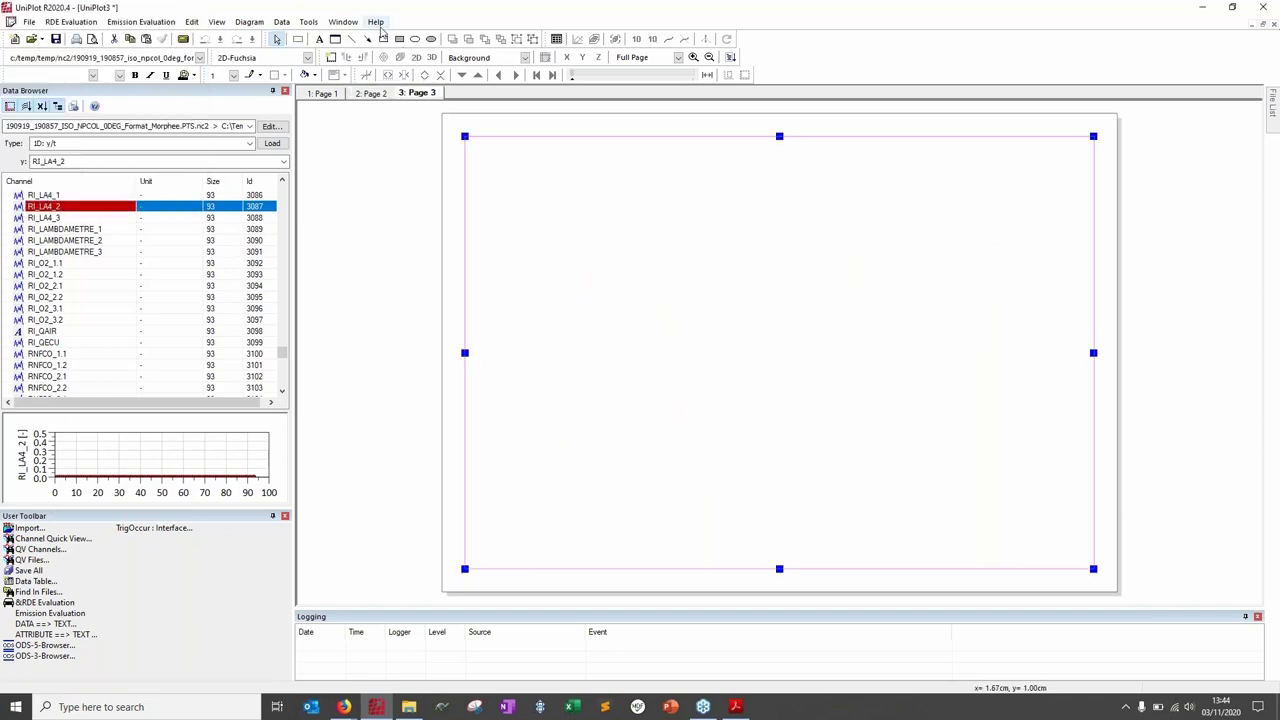
Step: Draw a table of 4 columns and 3 rows, about 11.8 by 7.6 cm, in the upper part of Page 3
left_click(336, 39)
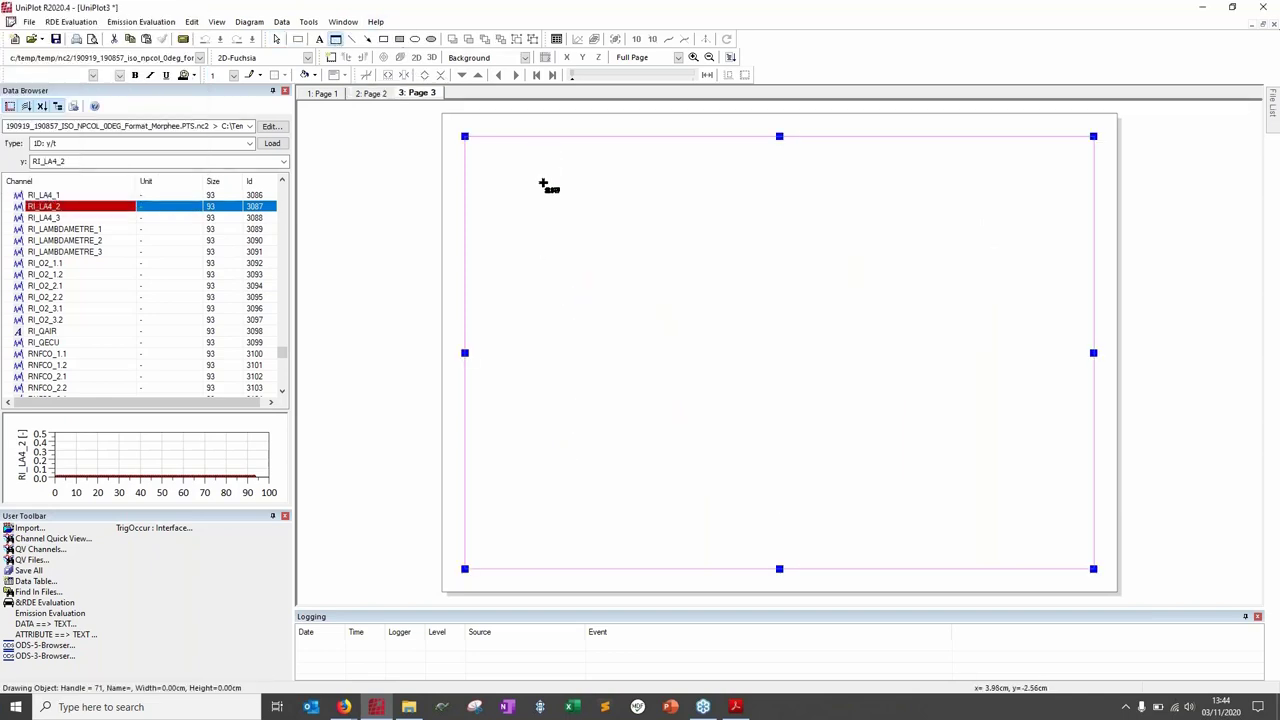
left_click_drag(543, 184, 830, 368)
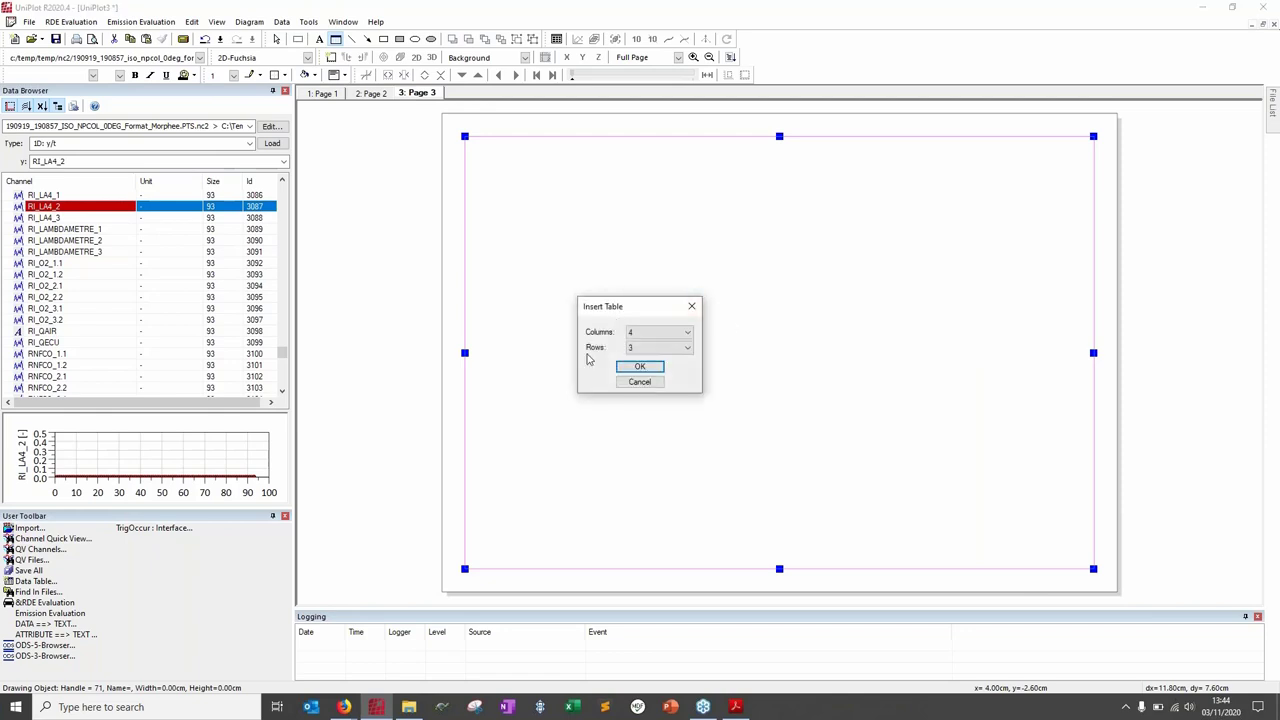
left_click(660, 347)
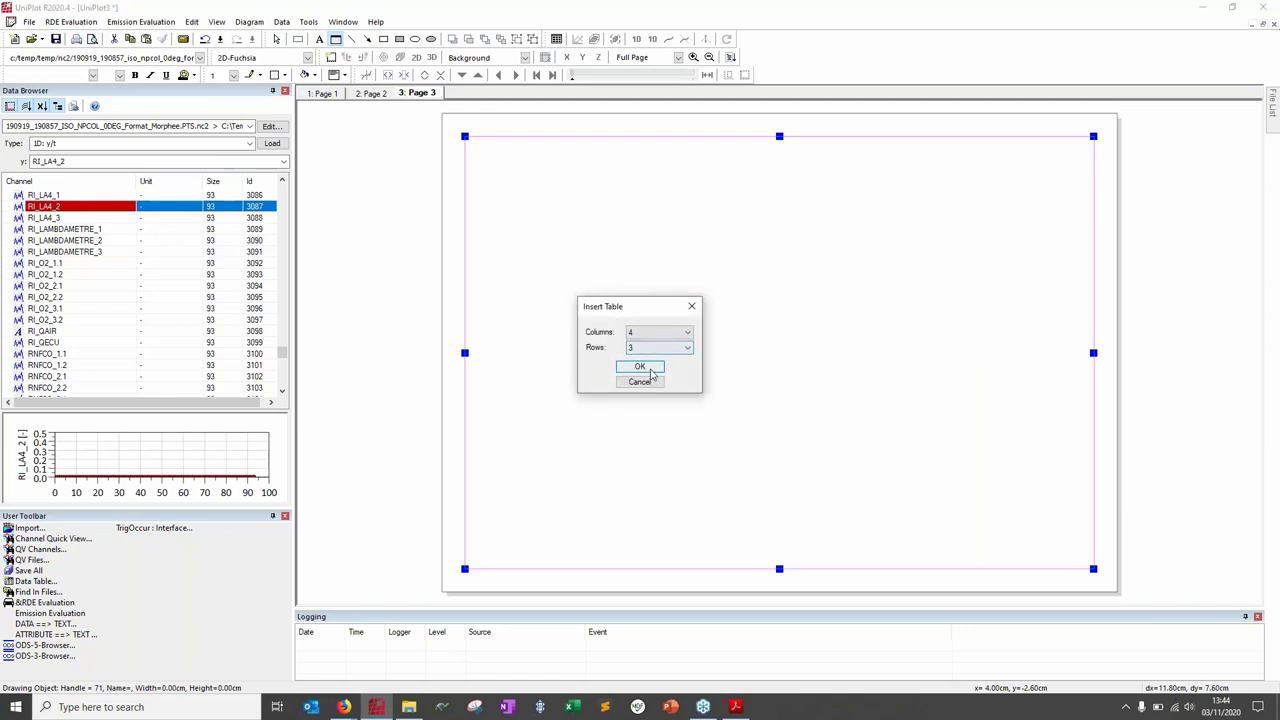
left_click(640, 367)
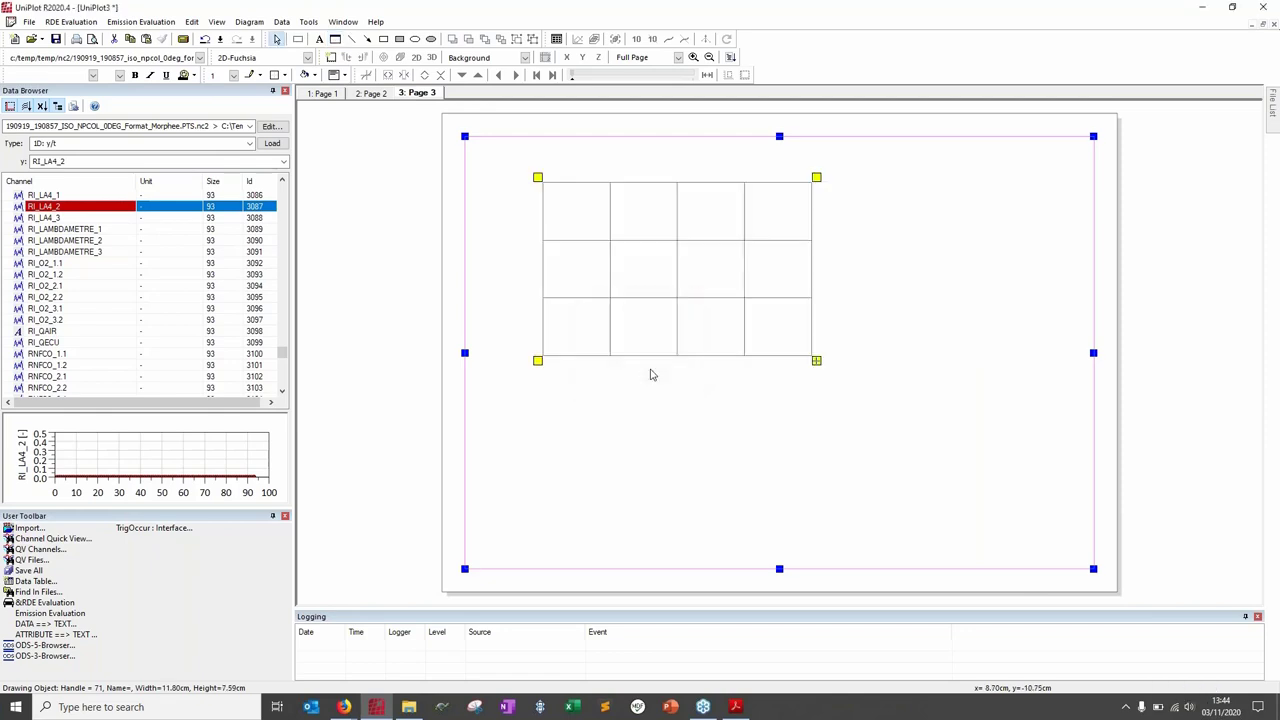
Step: Fill the table cell in the second row, second column with bright green and deselect the table
left_click(643, 269)
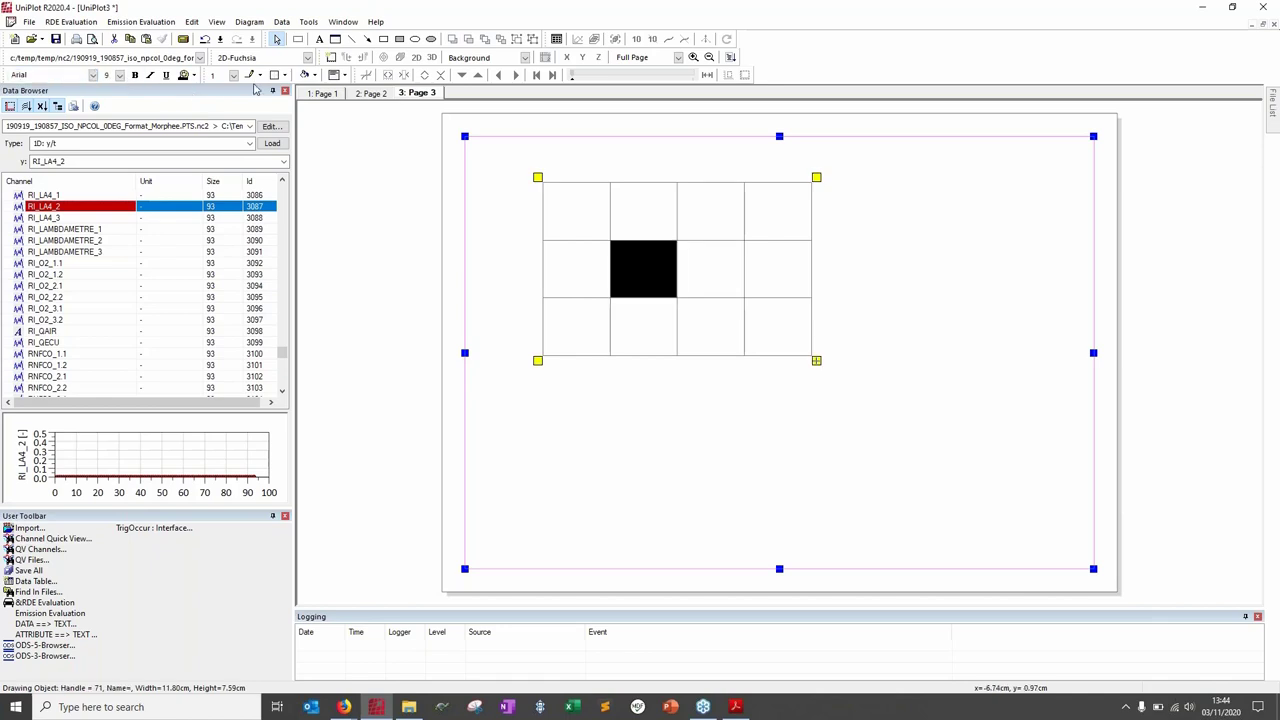
left_click(314, 76)
left_click(329, 121)
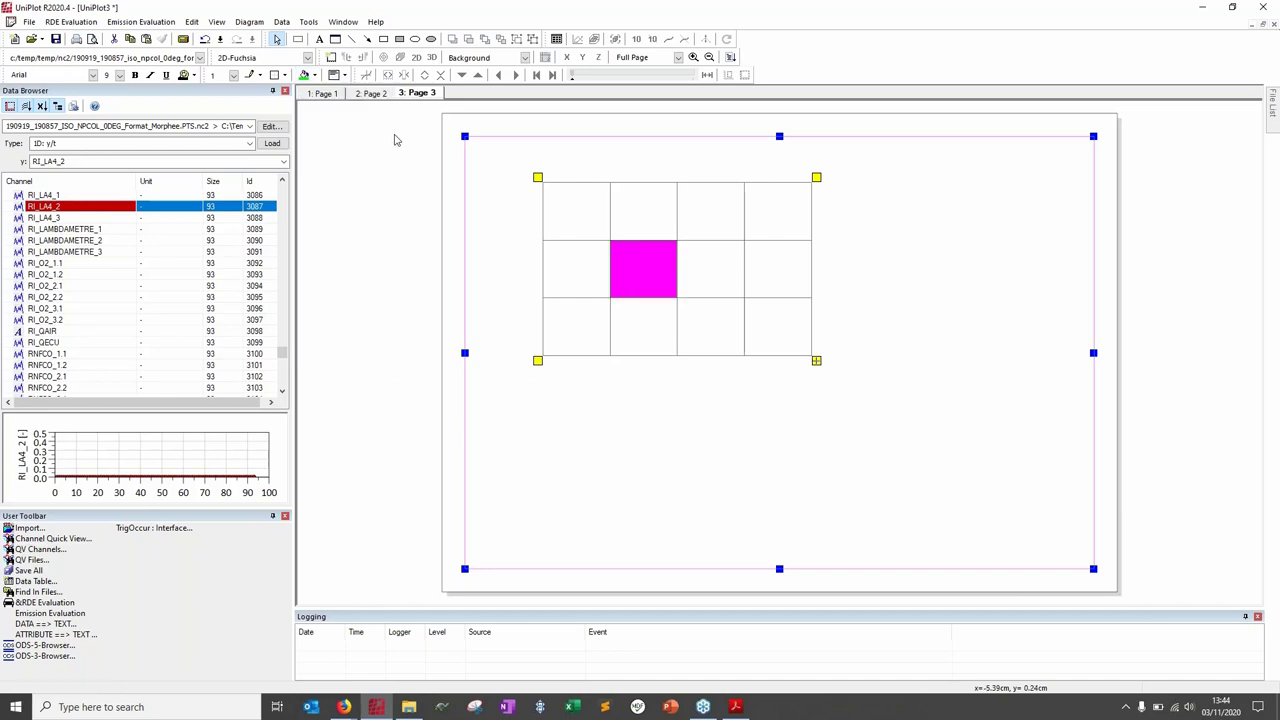
left_click(712, 213)
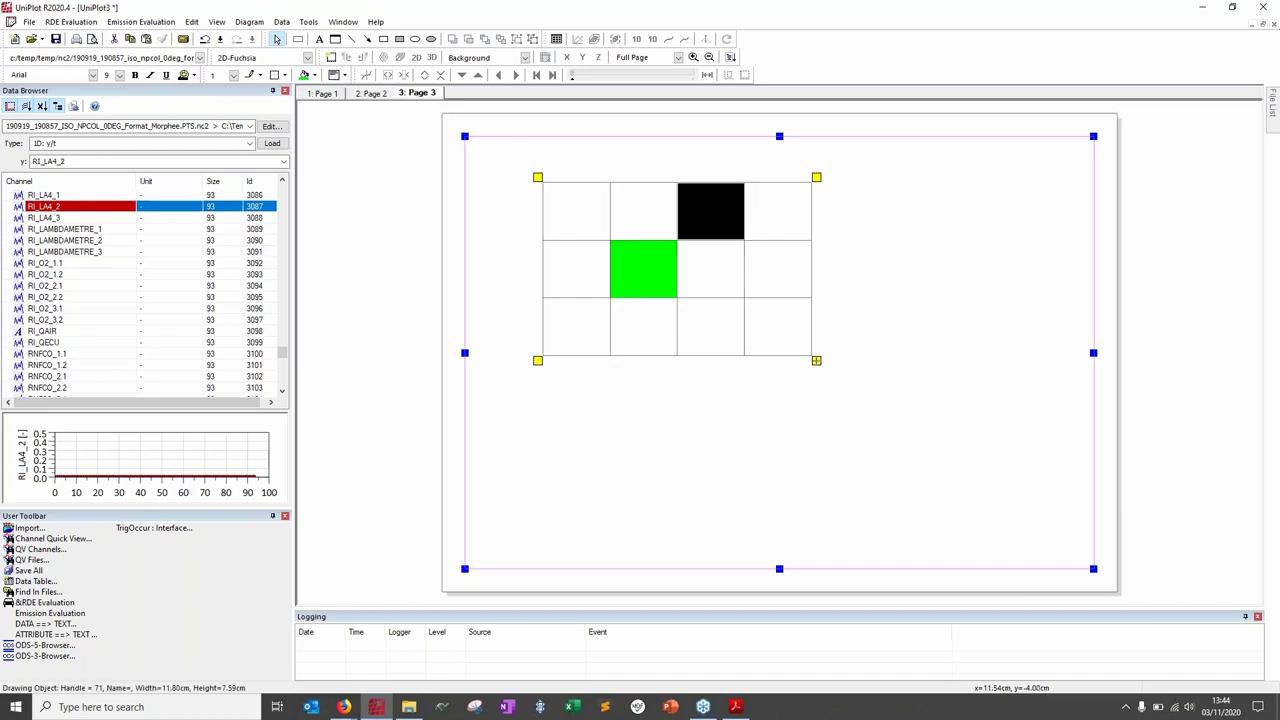
left_click(655, 438)
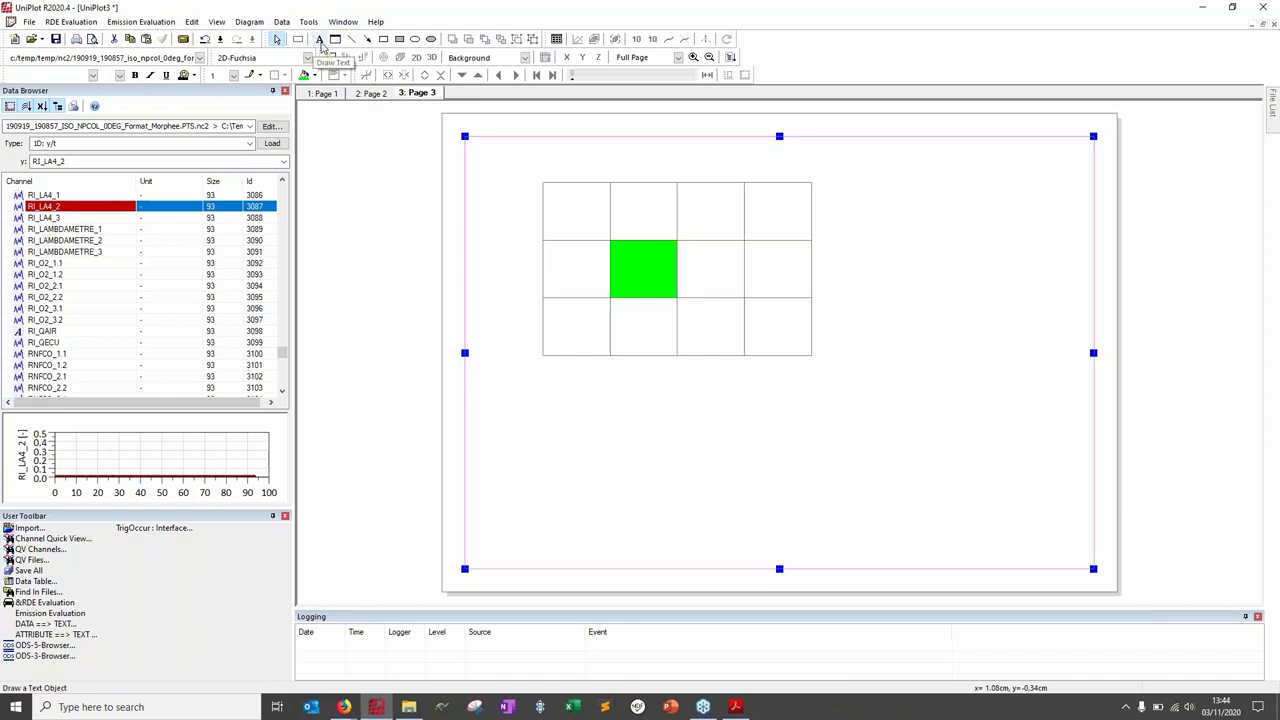
Step: Place a text object below the table and set its text to "Hello world"
left_click(320, 38)
left_click(586, 428)
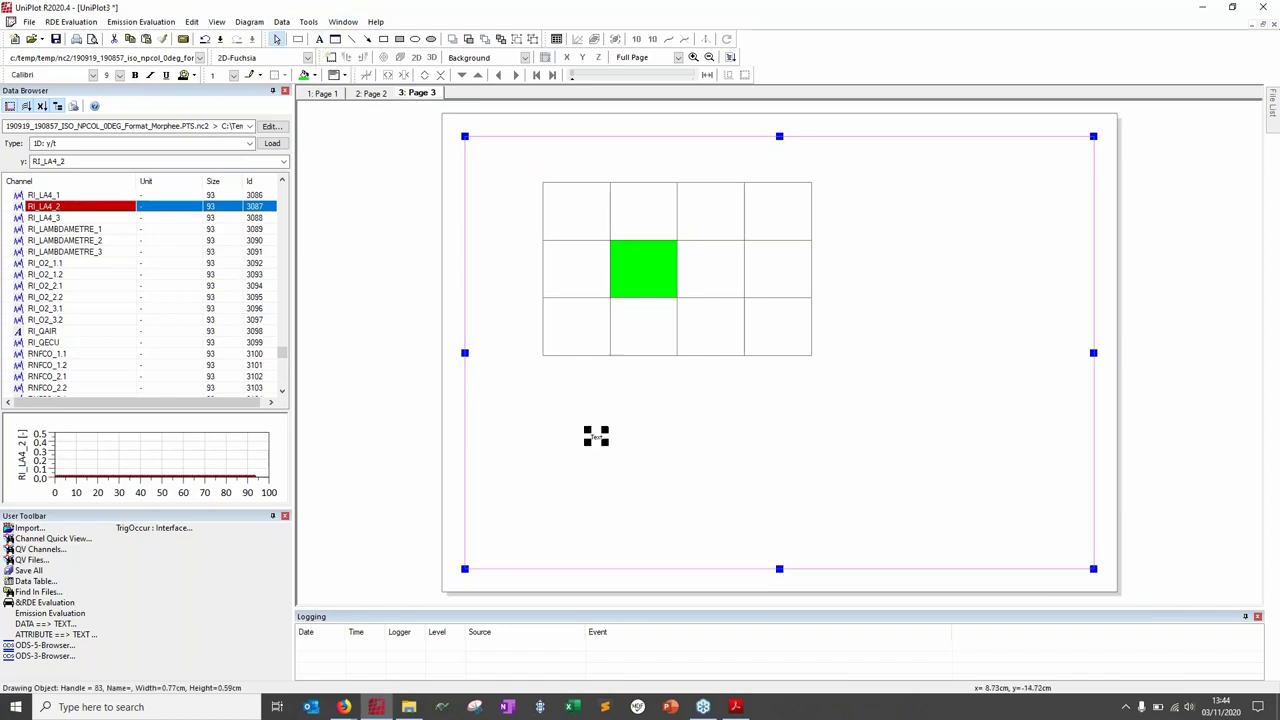
double_click(596, 435)
type("Hello world")
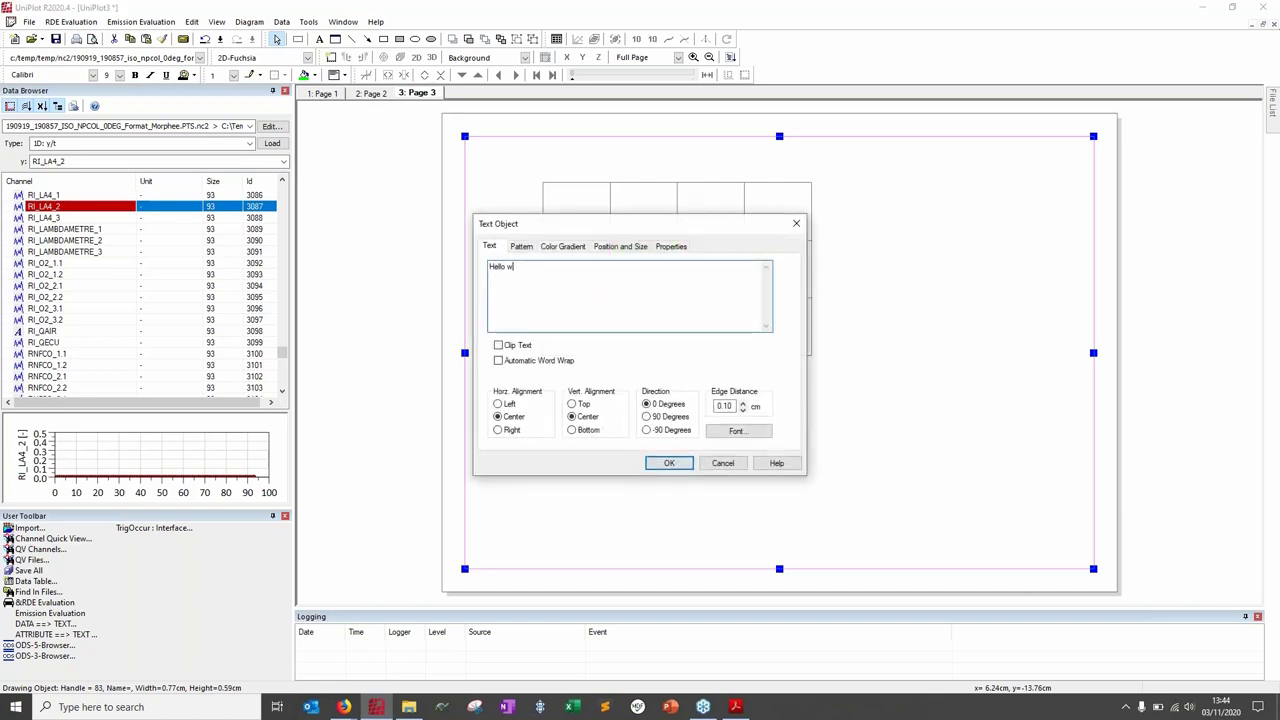
left_click(669, 463)
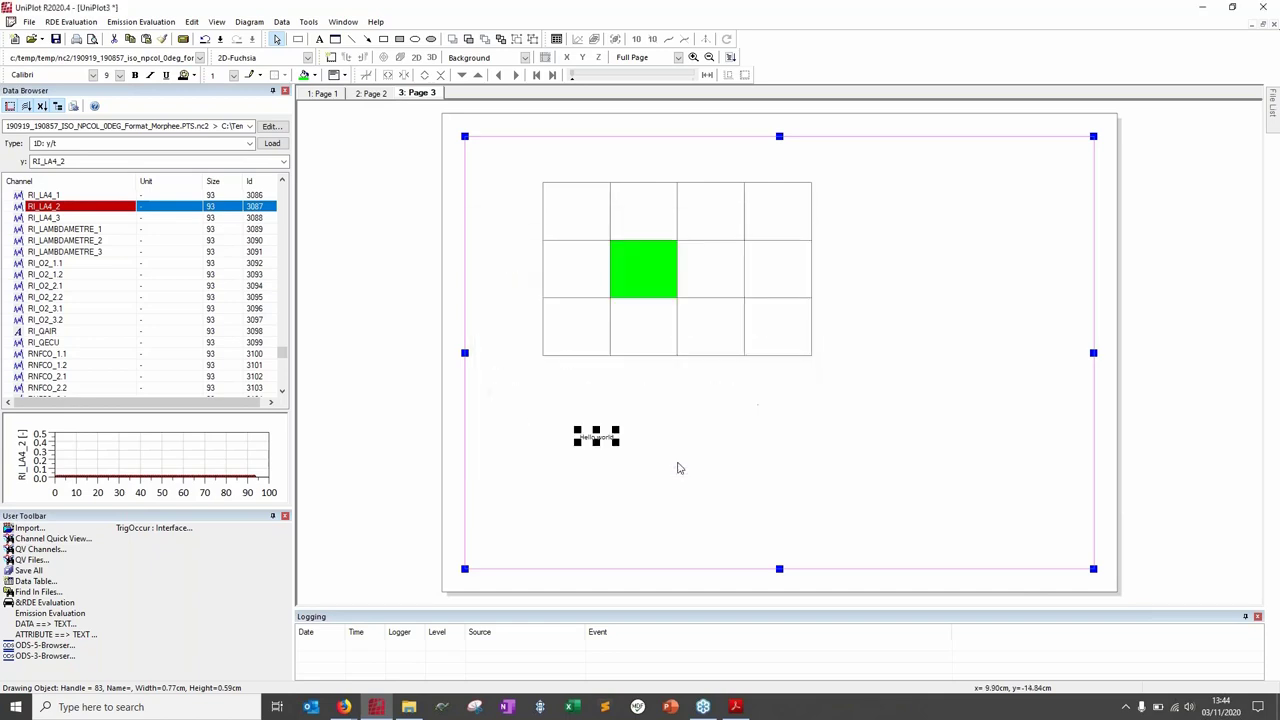
Step: Set the font size of the "Hello world" text to 20 and open its font color choices
left_click(119, 75)
left_click(110, 157)
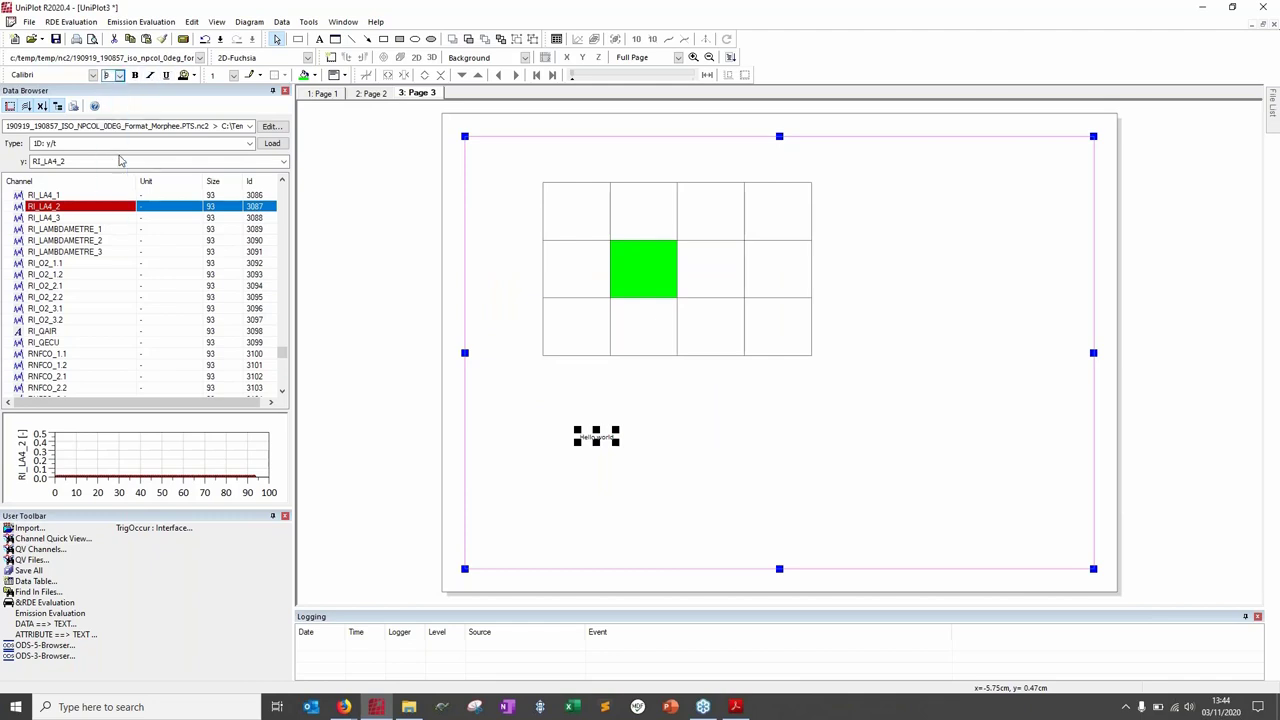
left_click(193, 77)
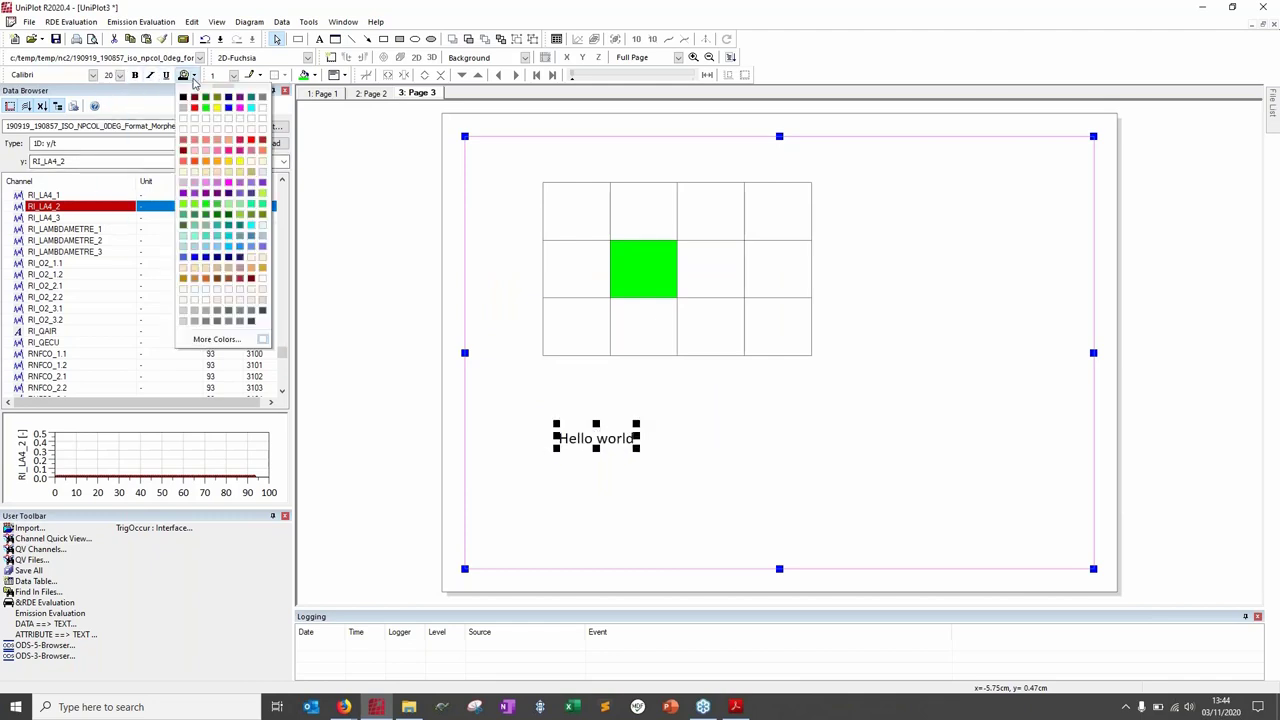
Step: Change the font colour of the Hello world text on page 3 to orange-brown
left_click(200, 166)
left_click(821, 426)
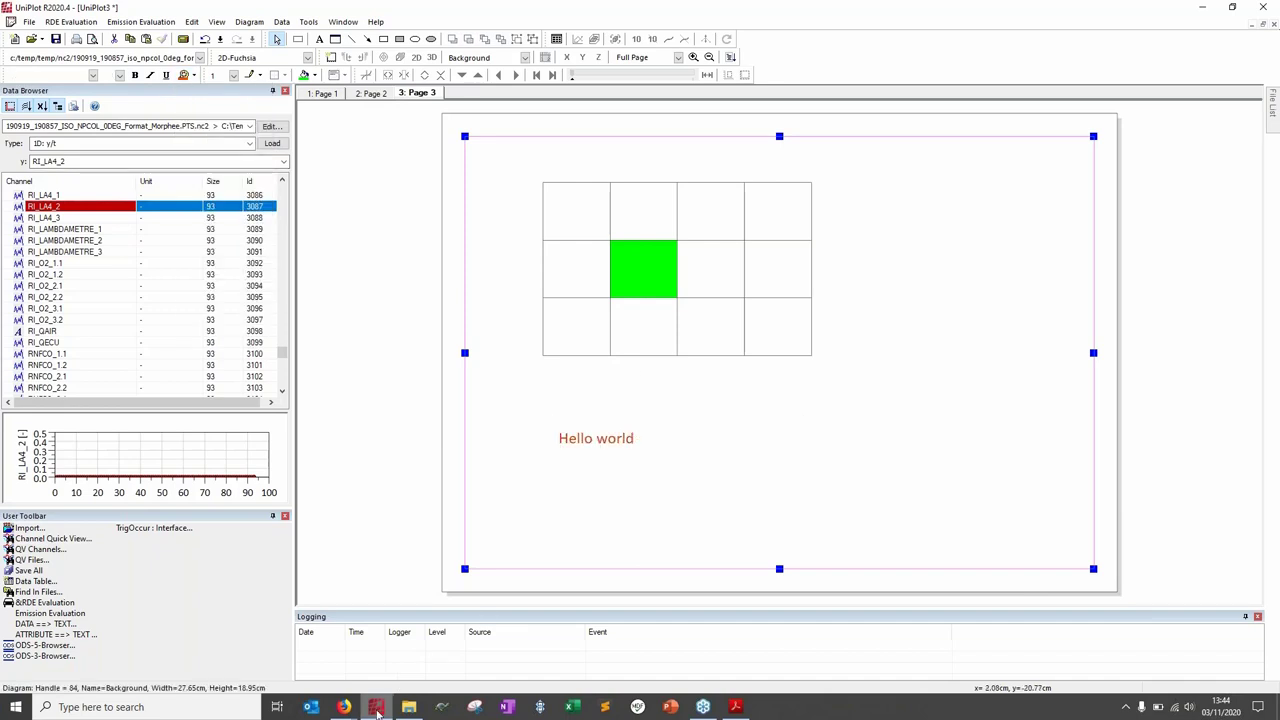
Step: Switch to Adobe Acrobat Reader to review the diagram shortcuts on tutorial page 13, and return to UniPlot
mouse_move(377, 707)
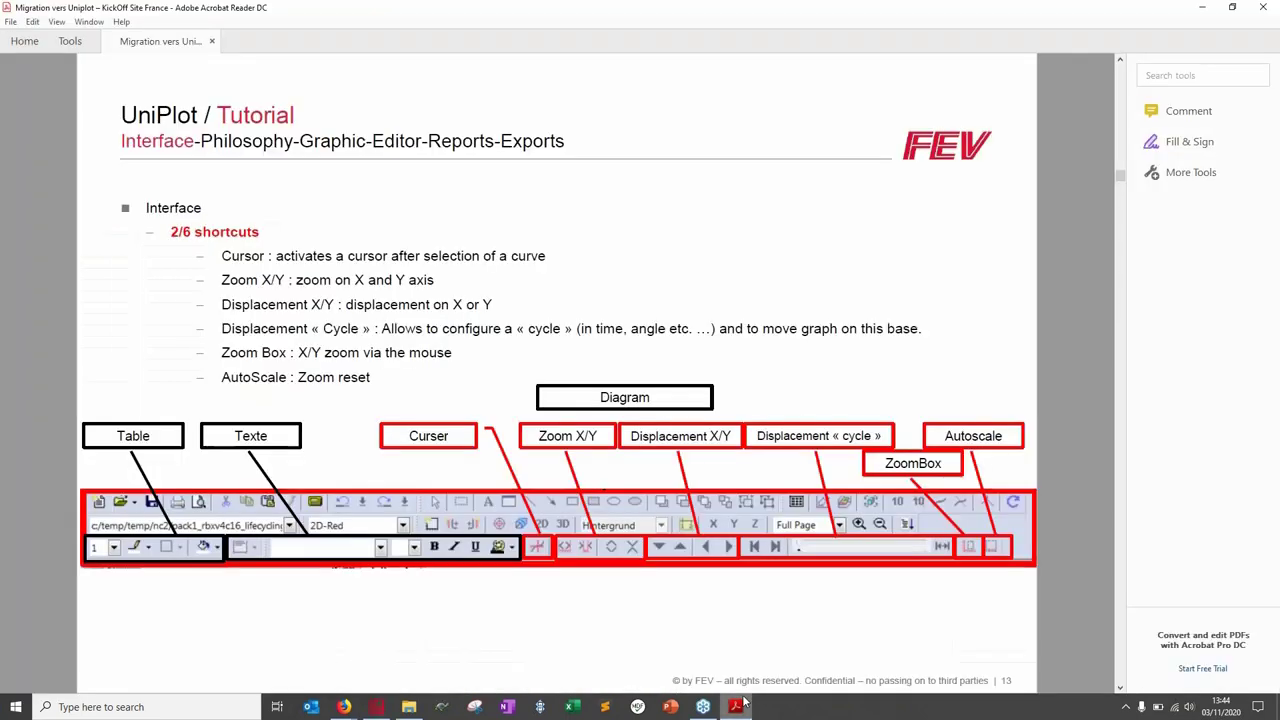
left_click(470, 645)
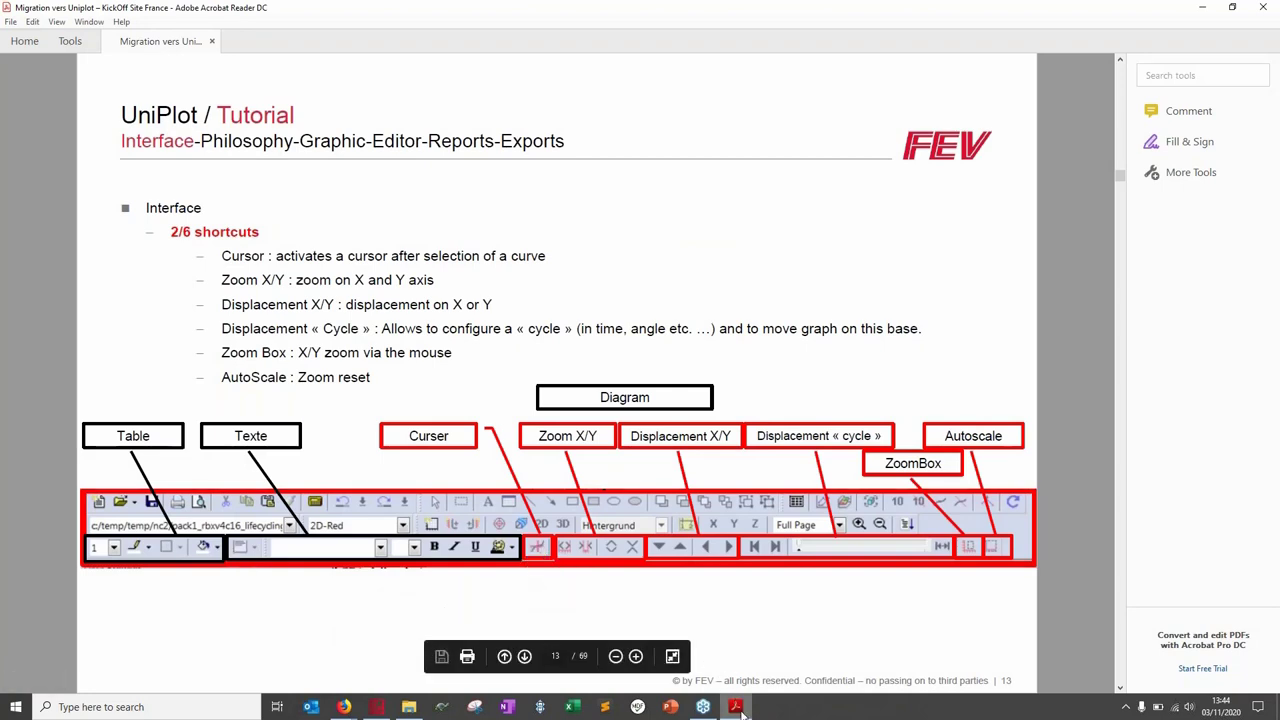
mouse_move(377, 706)
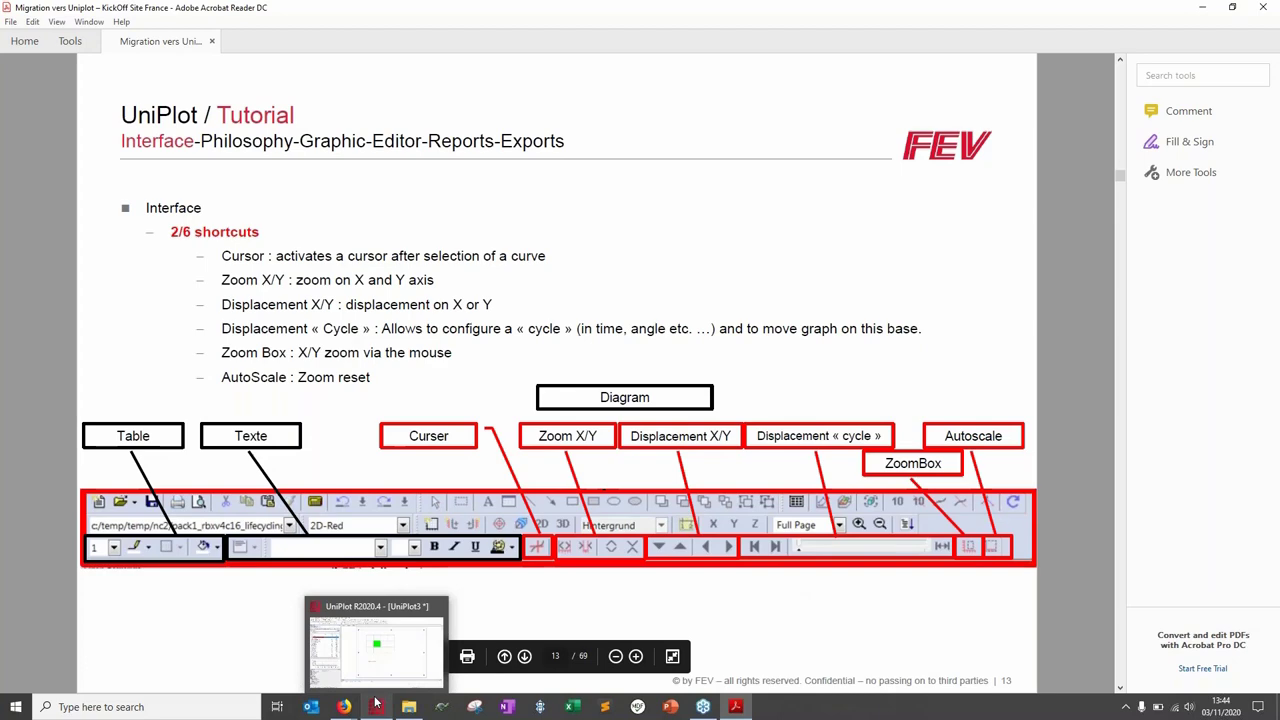
left_click(377, 706)
Step: Show the data cursors for the TEASAERO1 curve on page 2, moving the value table off the diagram and widening its cursor columns
left_click(365, 95)
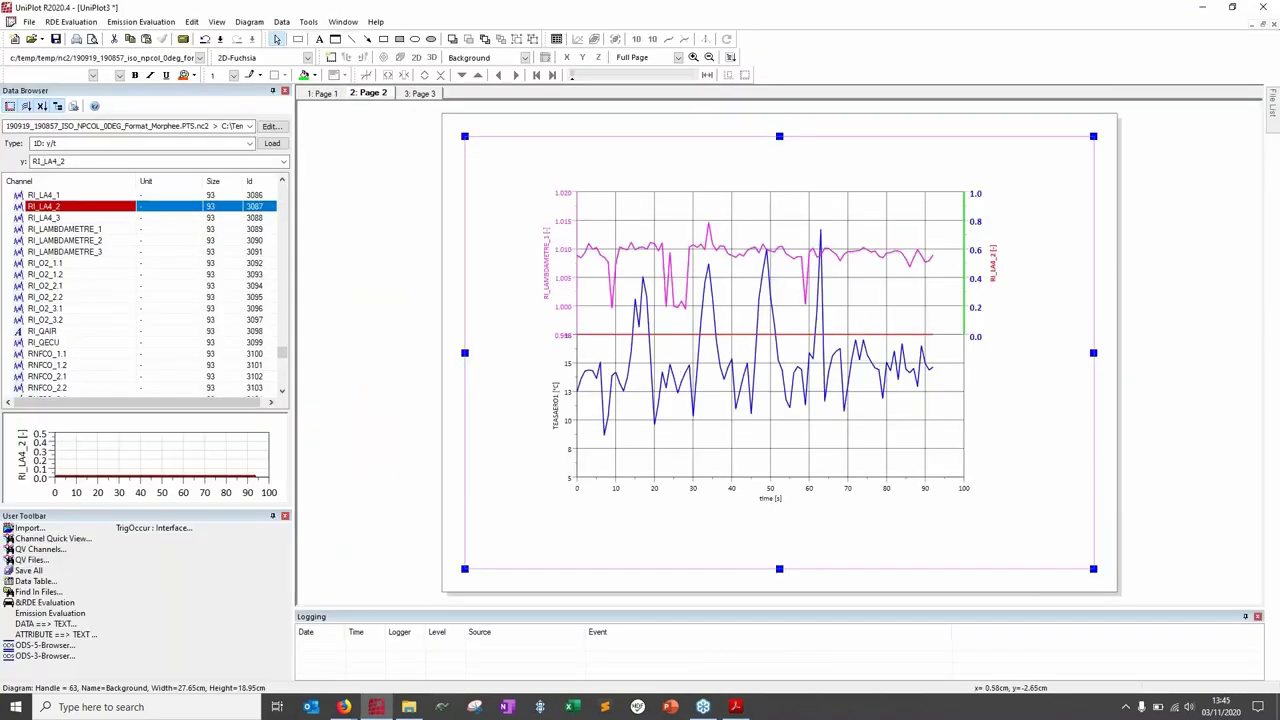
left_click(364, 130)
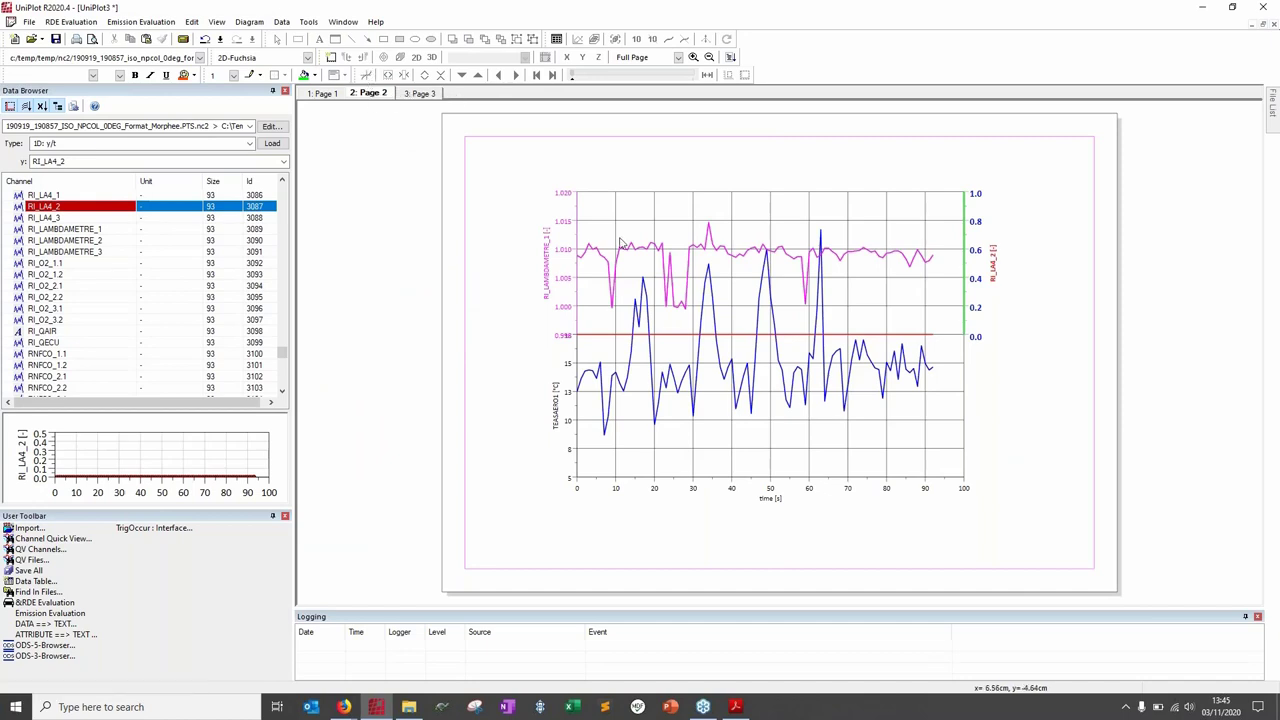
left_click(651, 366)
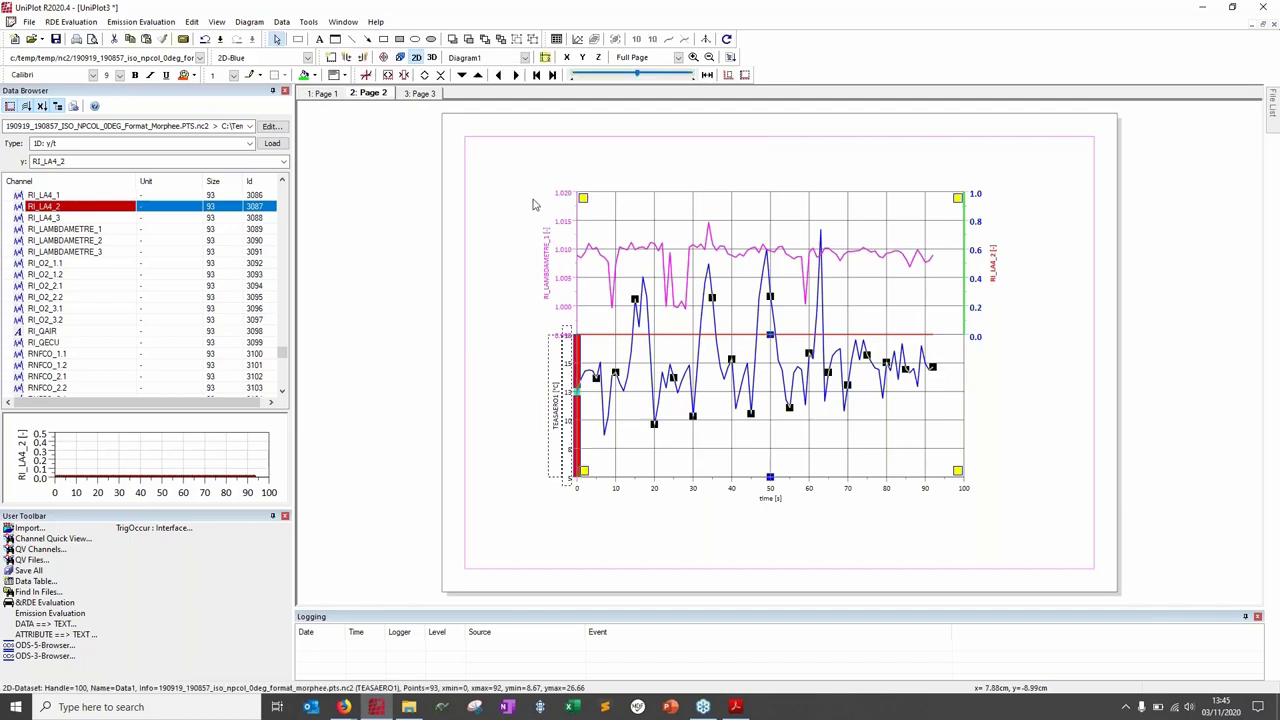
left_click(366, 76)
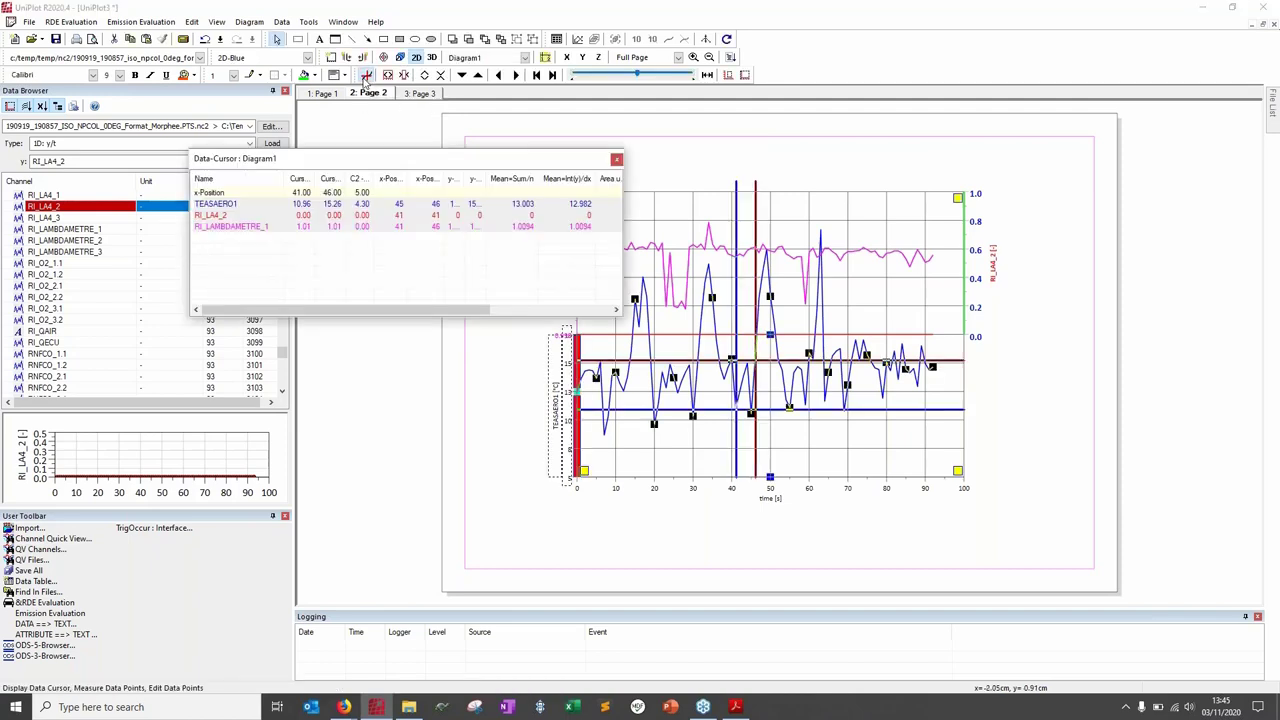
left_click_drag(414, 163, 272, 133)
left_click_drag(174, 148, 250, 149)
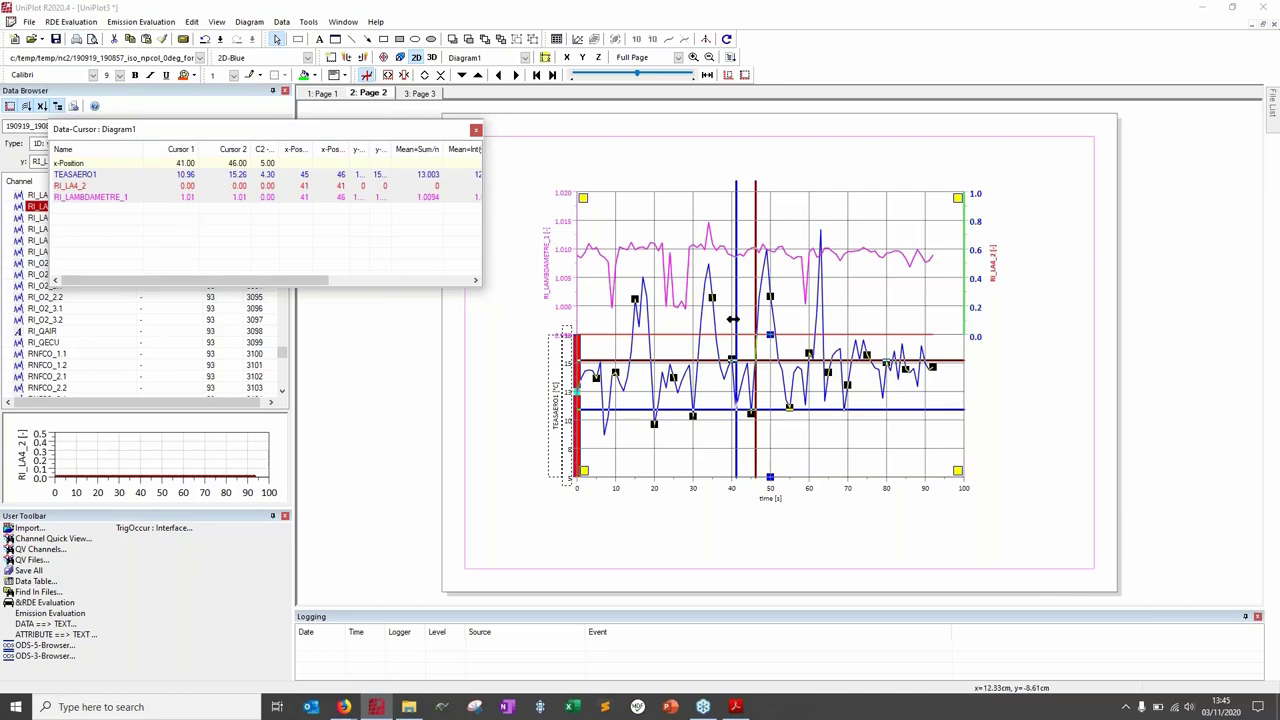
Step: Move cursor 1 to x-position 32 and cursor 2 to x-position 67
left_click_drag(733, 319, 700, 319)
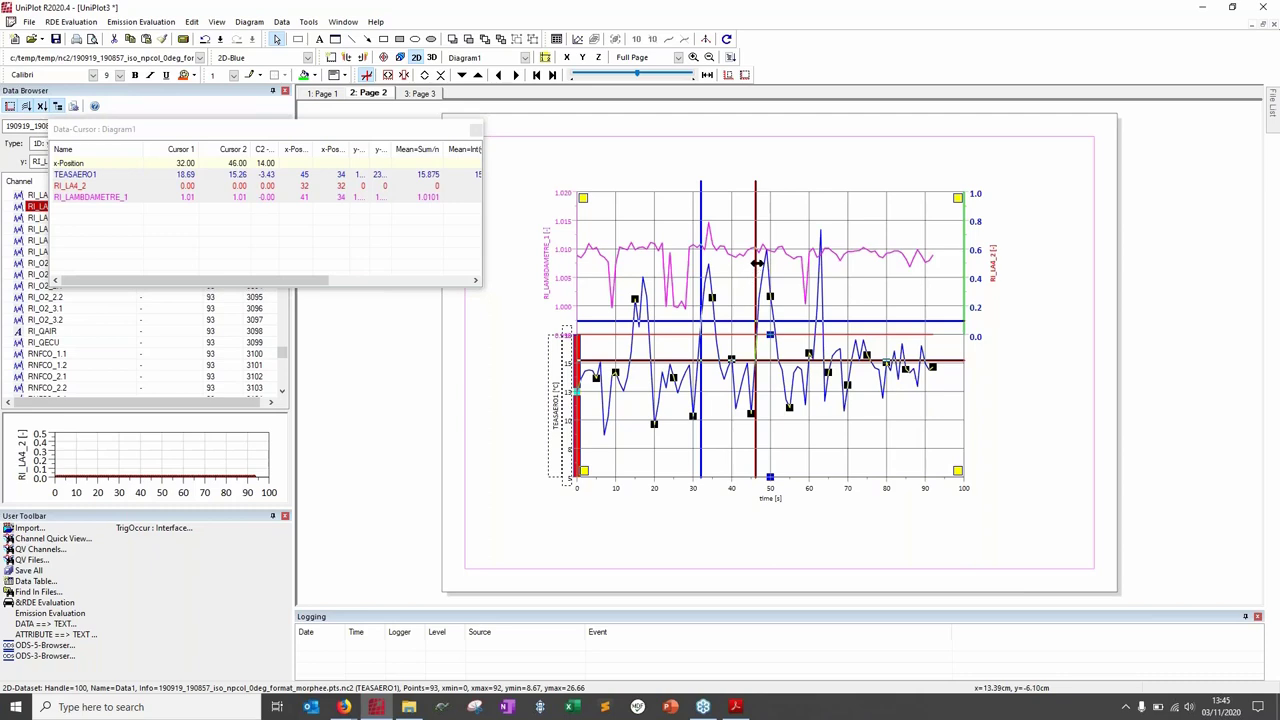
left_click_drag(758, 262, 767, 262)
left_click_drag(788, 267, 840, 272)
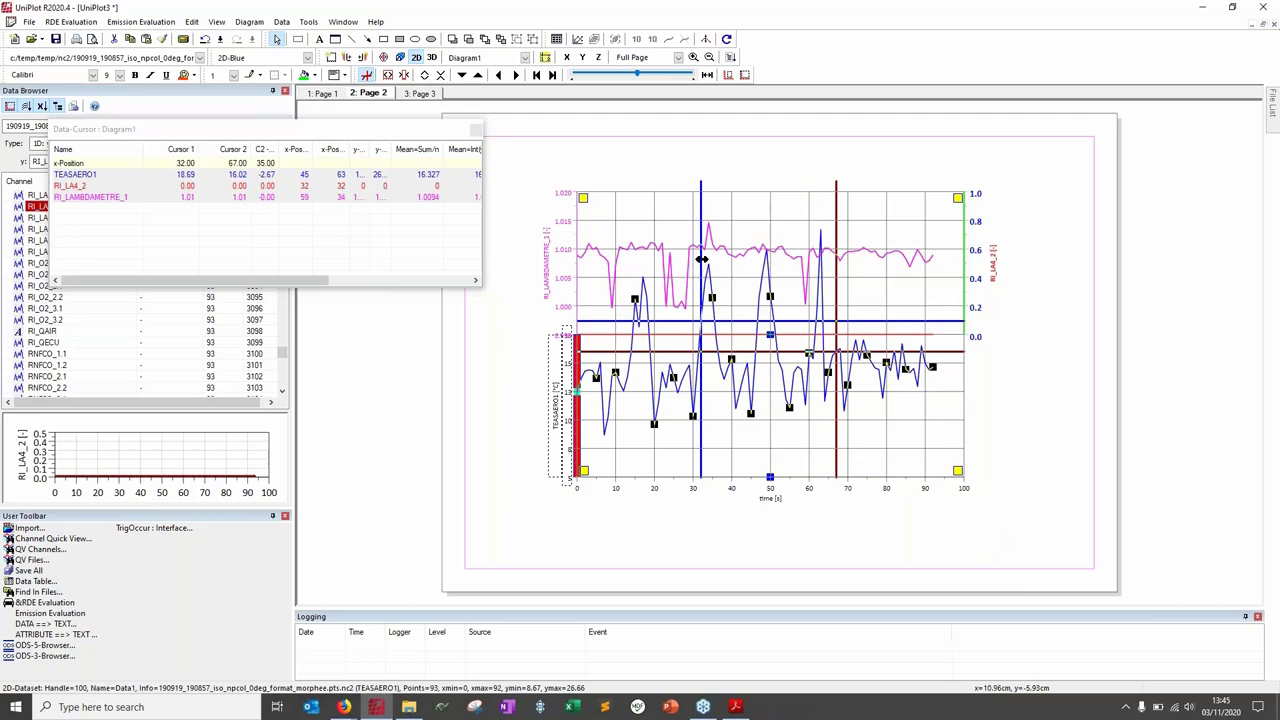
Step: Configure the data cursors without the horizontal cursor line and with a red line for cursor 2
double_click(703, 260)
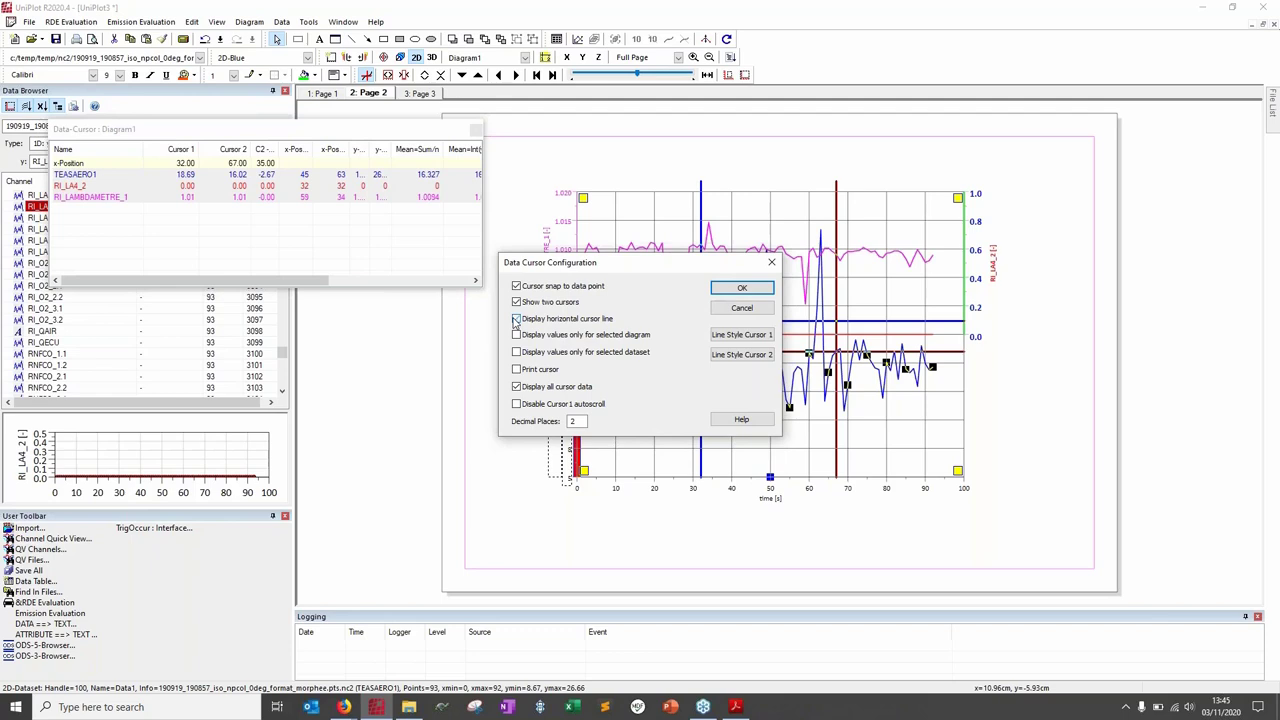
left_click(738, 336)
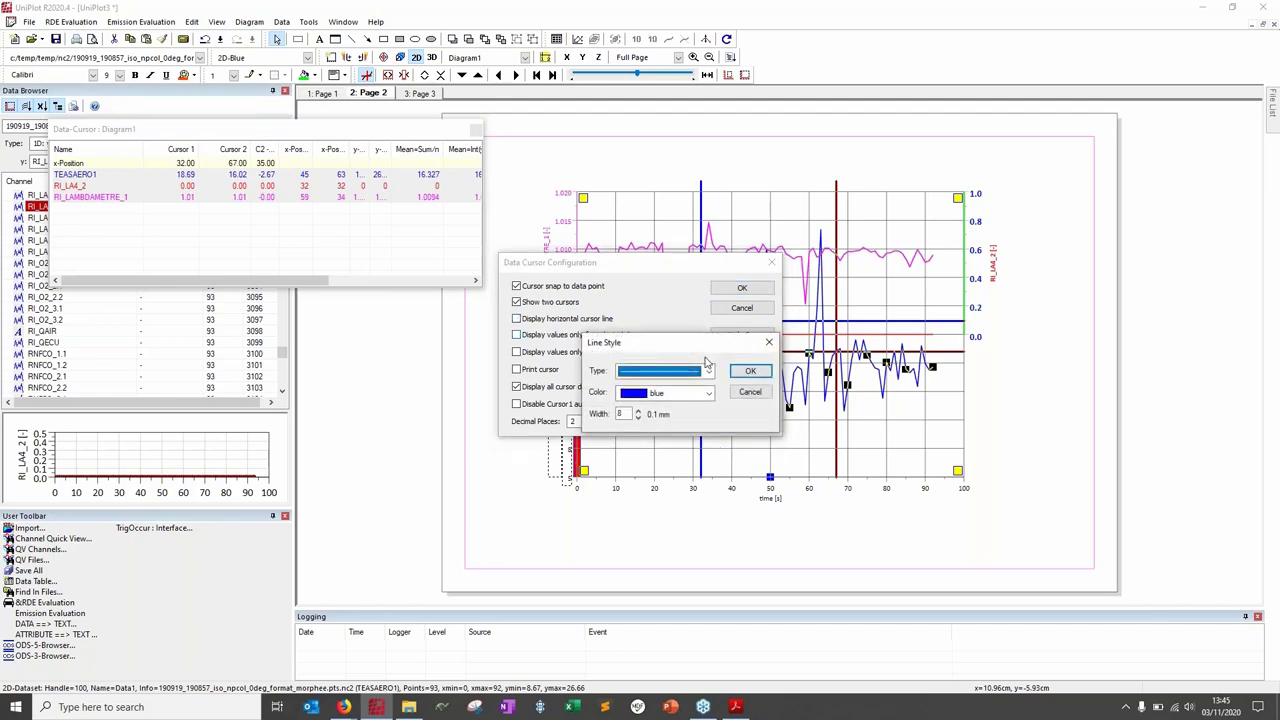
left_click(750, 392)
left_click(745, 354)
left_click(700, 393)
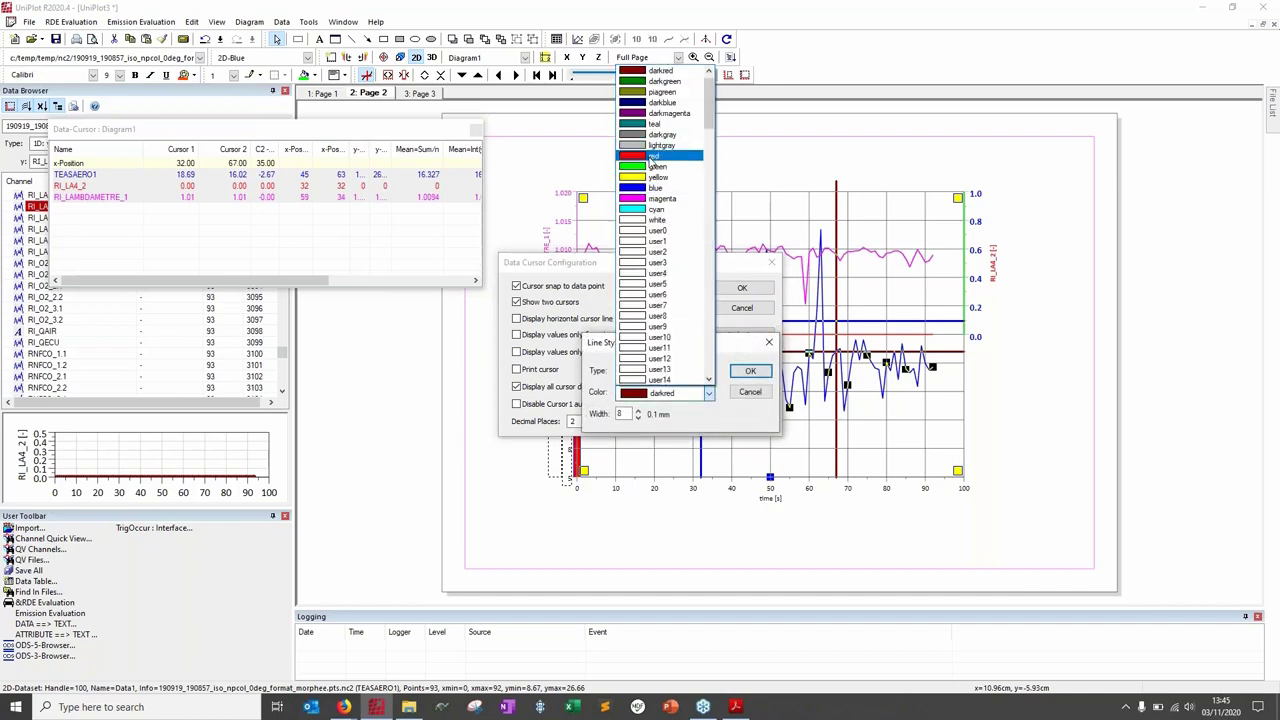
left_click(655, 156)
left_click(750, 372)
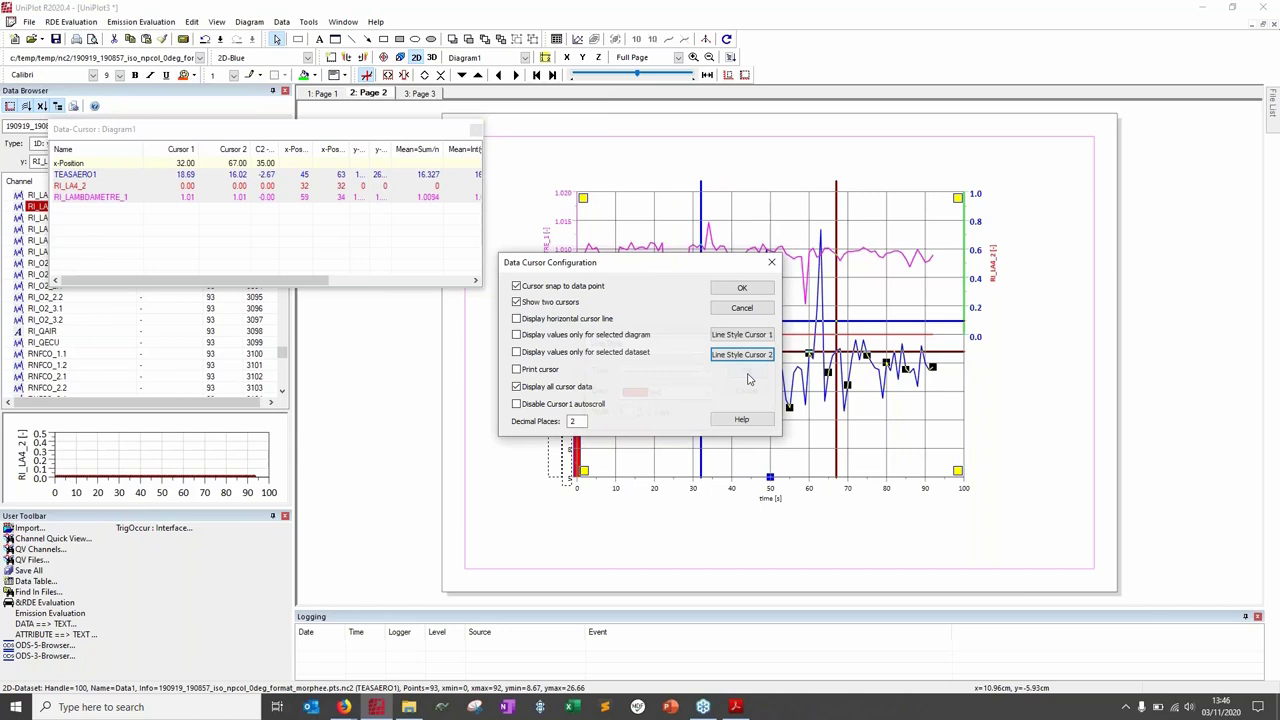
left_click(740, 289)
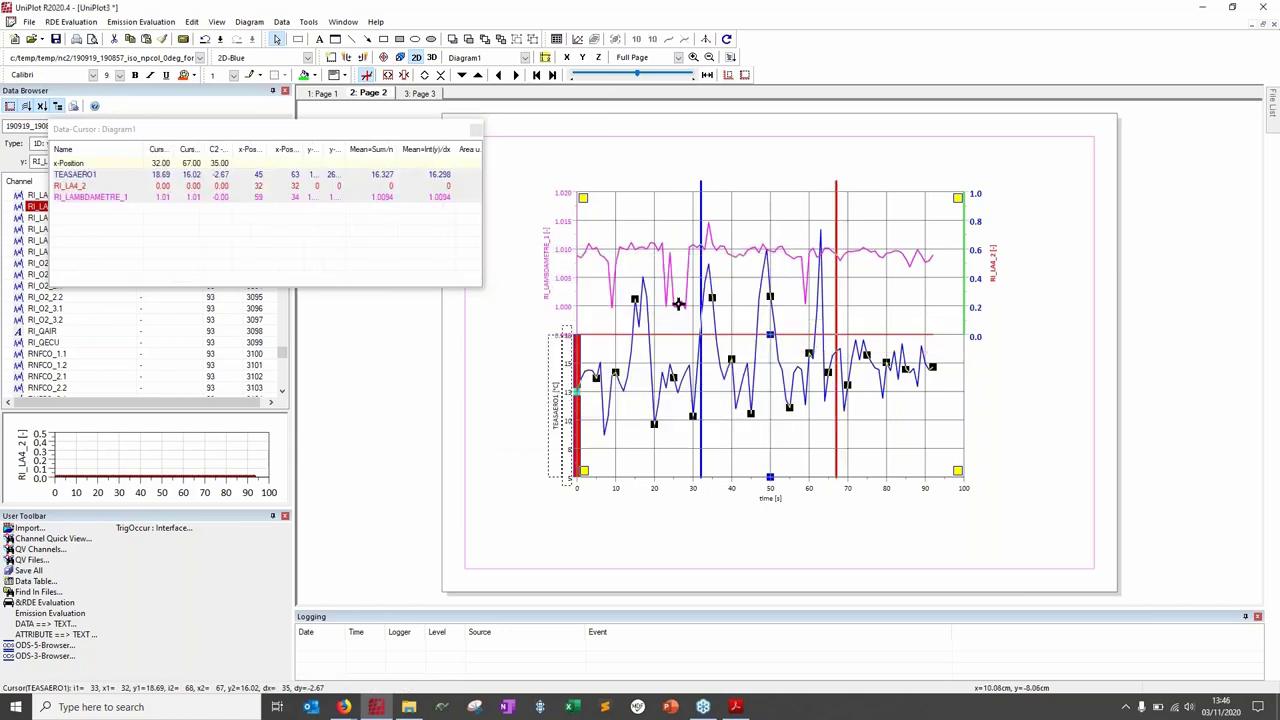
Step: Move cursor 1 to x-position 31 and cursor 2 to x-position 53, and close the cursor value table
mouse_move(700, 356)
left_mouse_down()
mouse_move(740, 367)
mouse_move(697, 364)
left_mouse_up()
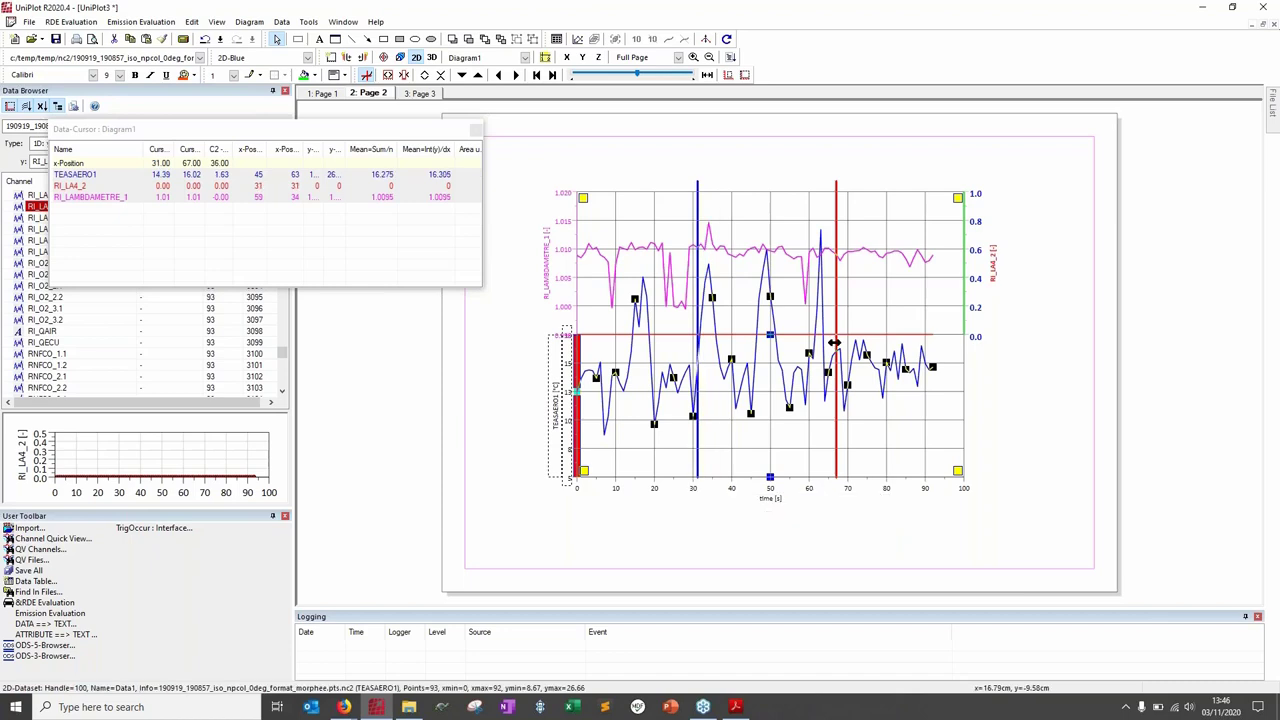
left_click_drag(836, 343, 782, 358)
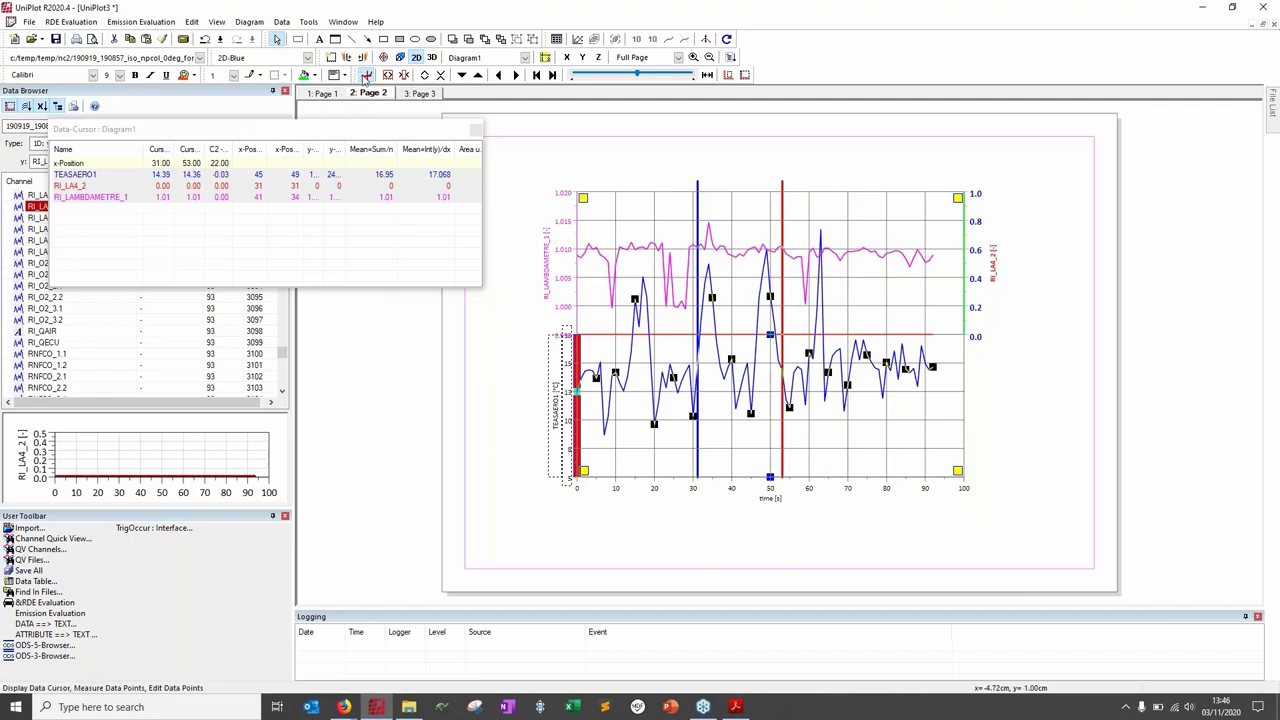
left_click(475, 130)
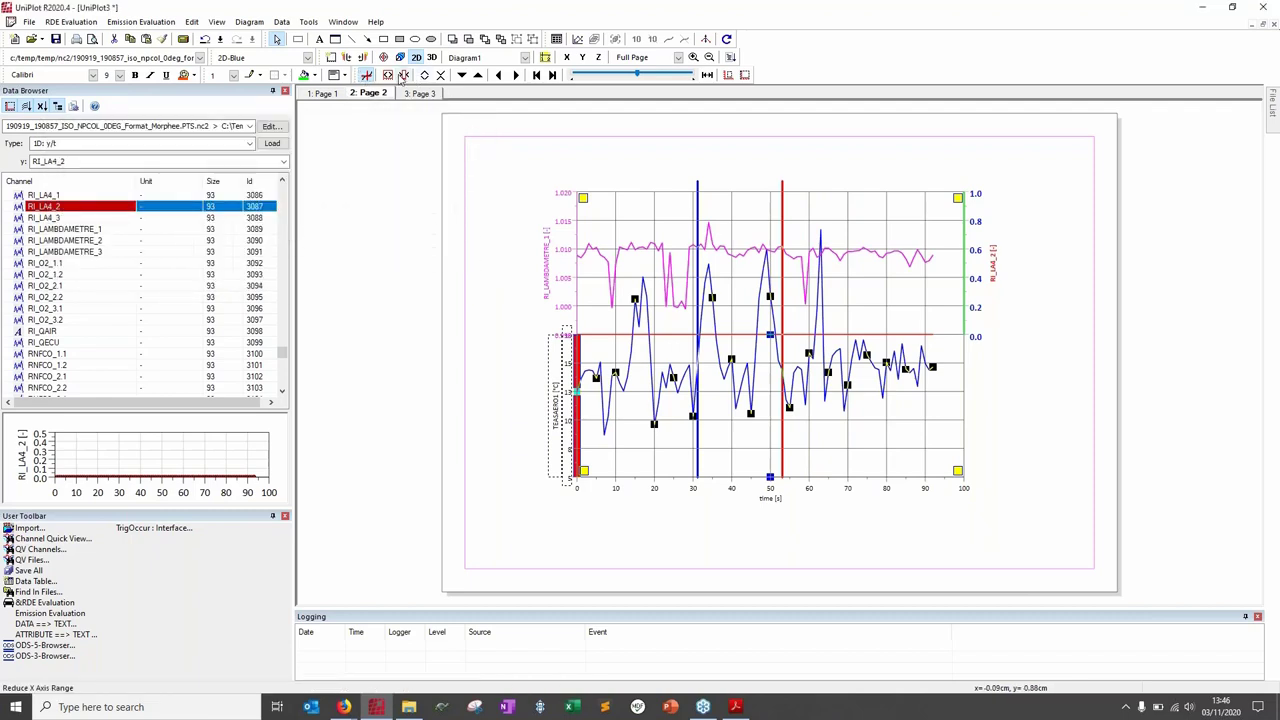
Step: Turn the data cursors off and on again, and close the reopened value table
left_click(366, 77)
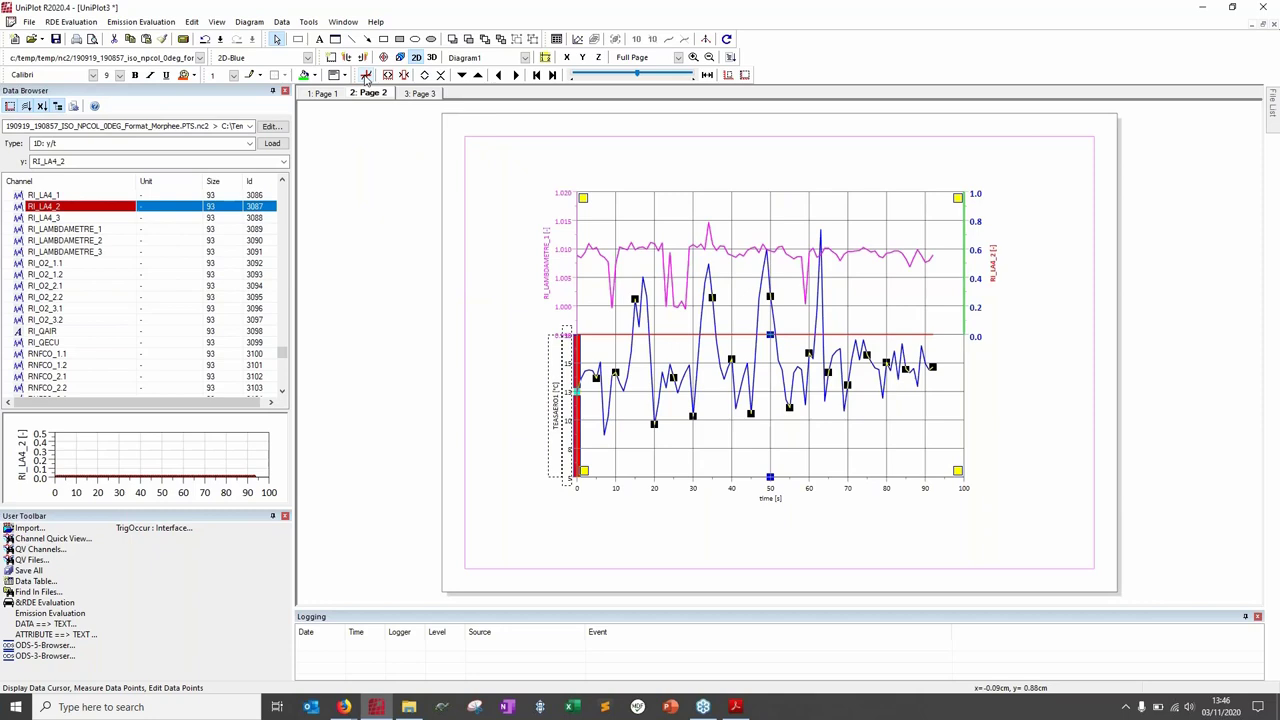
left_click(366, 77)
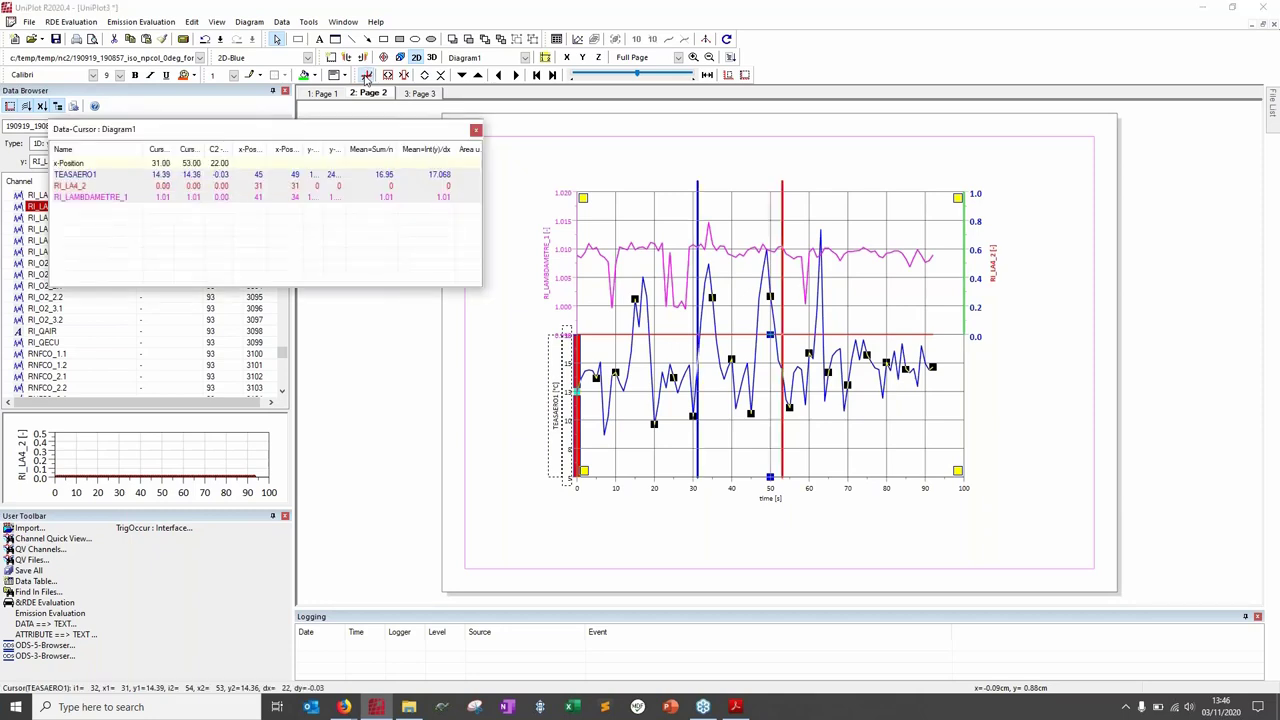
left_click(476, 131)
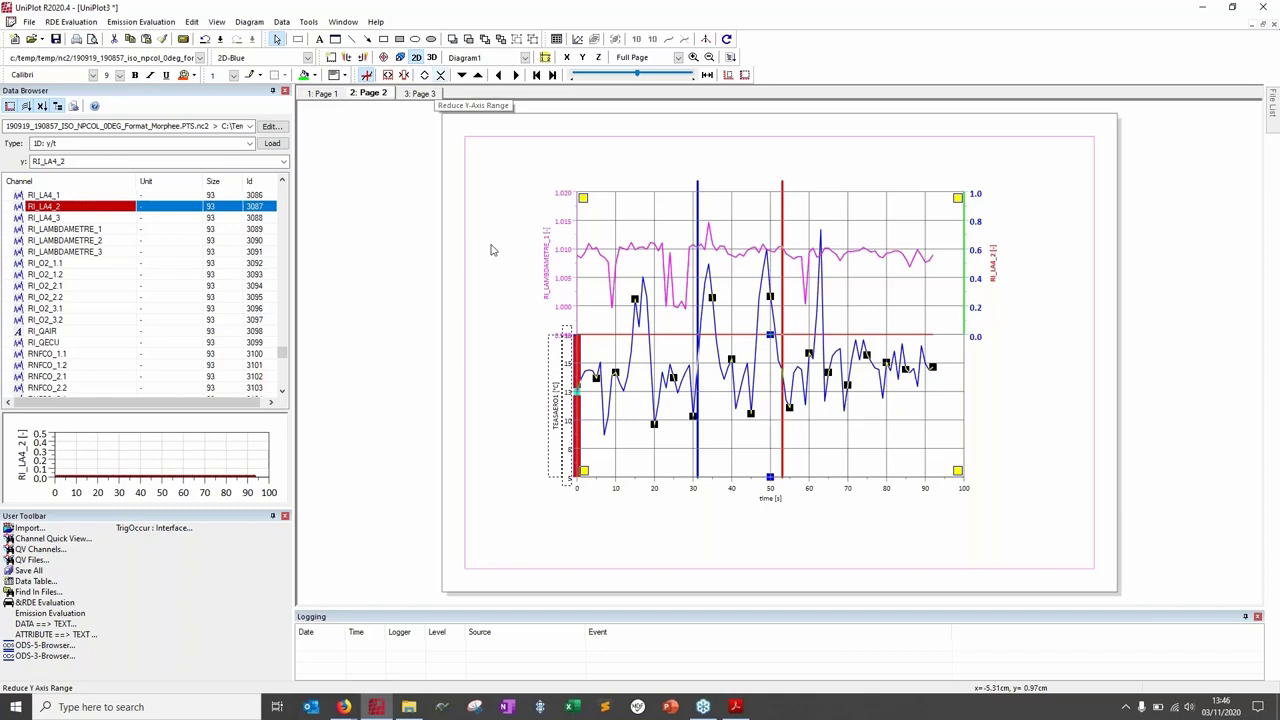
Step: Increase the time axis range twice and reduce it until the axis spans 30 to 70 s
left_click(617, 487)
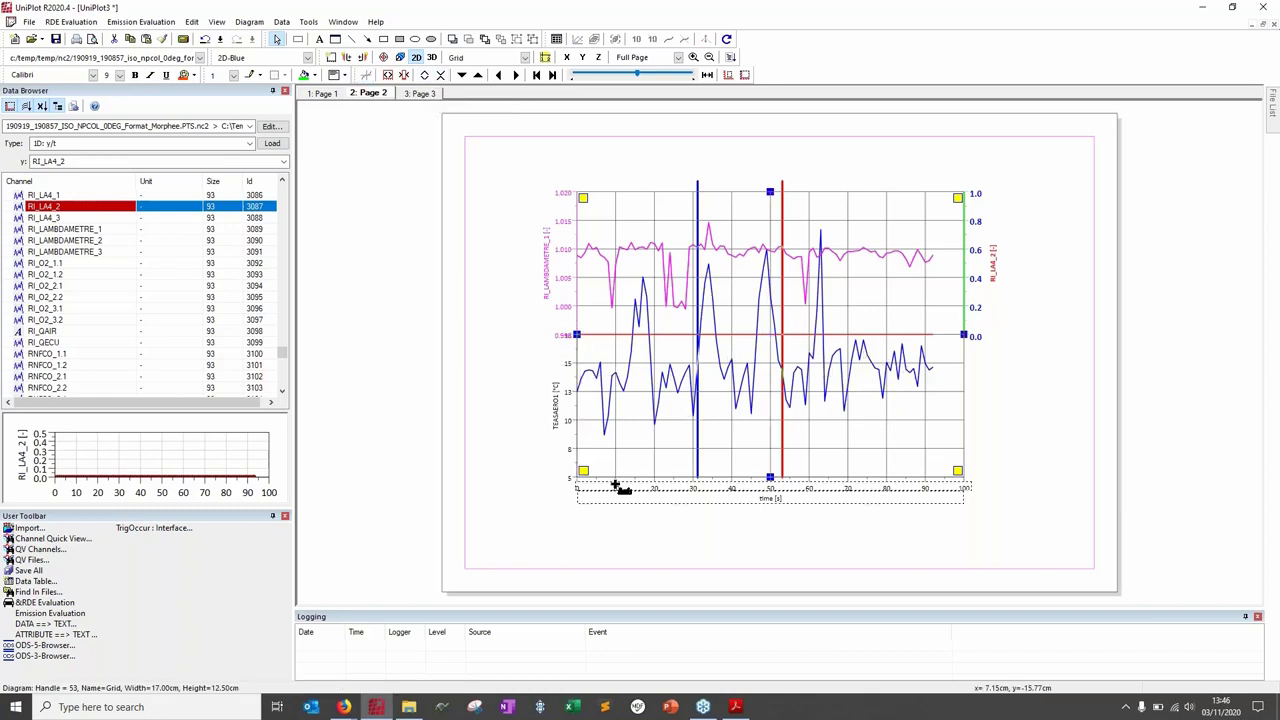
left_click(387, 78)
left_click(387, 78)
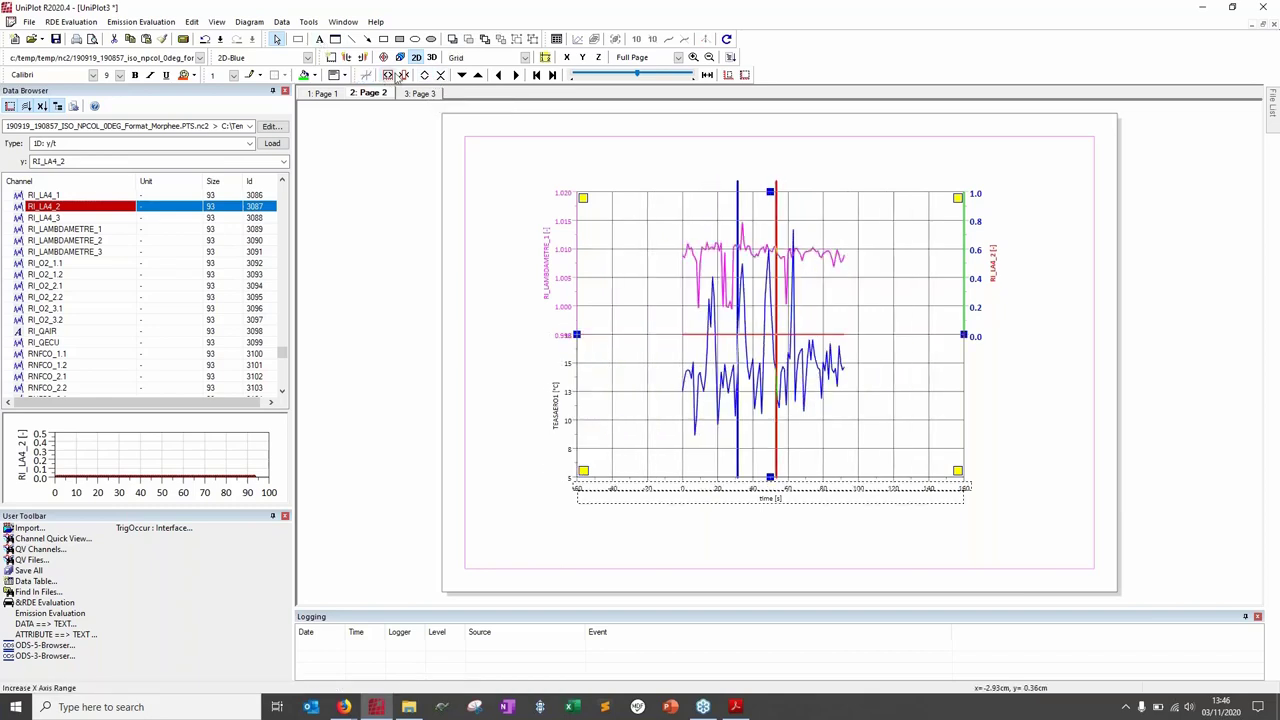
left_click(403, 76)
left_click(403, 76)
left_click(403, 76)
left_click(403, 76)
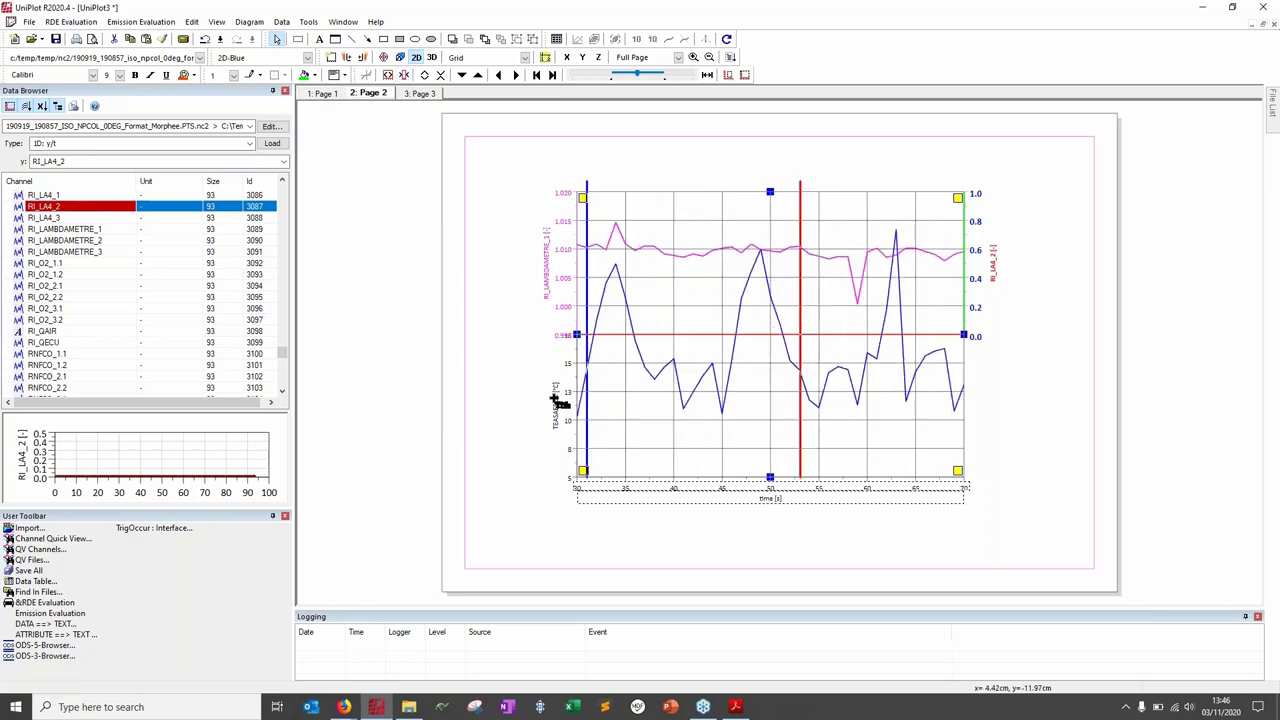
Step: Apply repeated Y-axis range reductions to the RI_LAMBDAMETRE_1 diagram, and increase its range until the axis spans 0.8 to 1.8
left_click(565, 290)
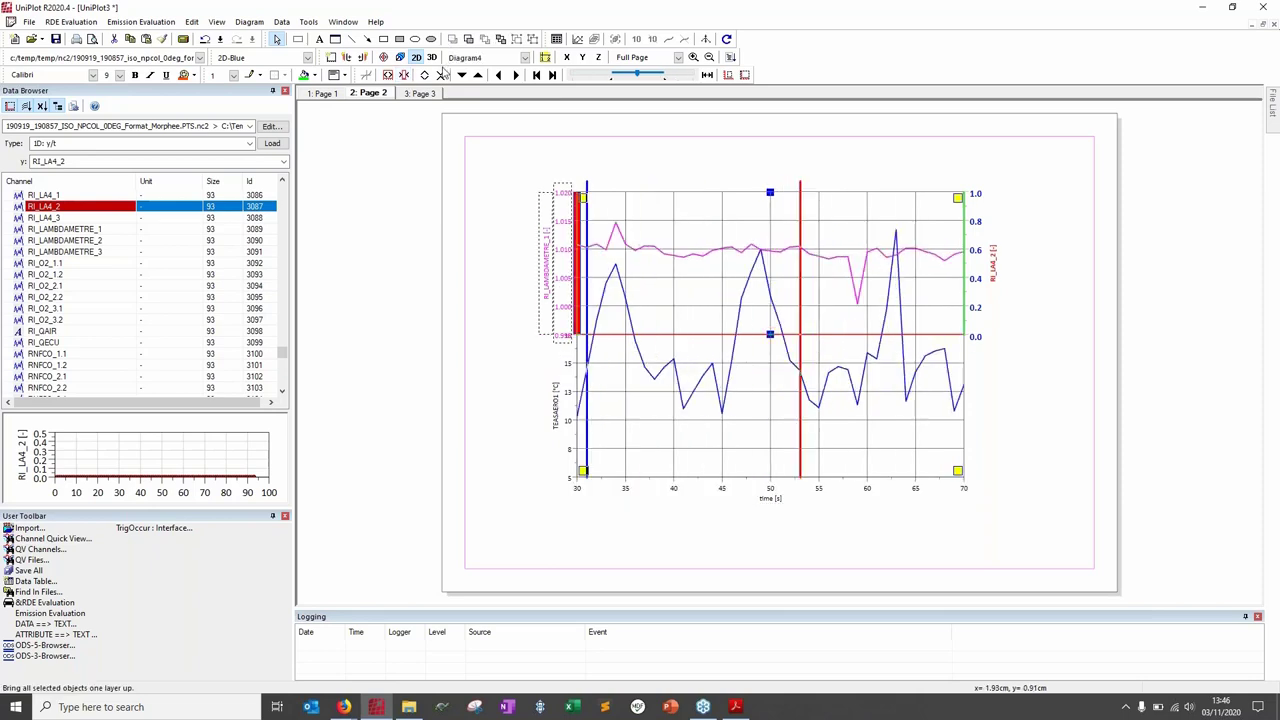
left_click(440, 76)
left_click(440, 76)
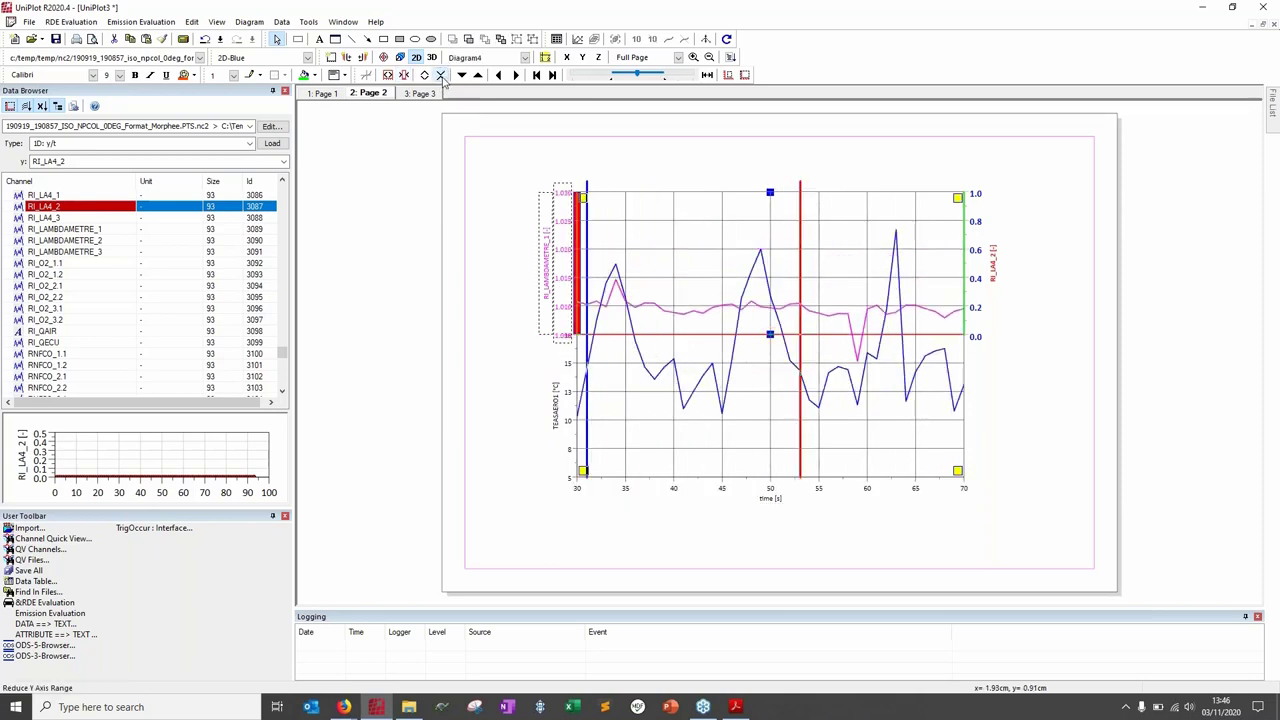
left_click(440, 76)
left_click(440, 76)
left_click(424, 76)
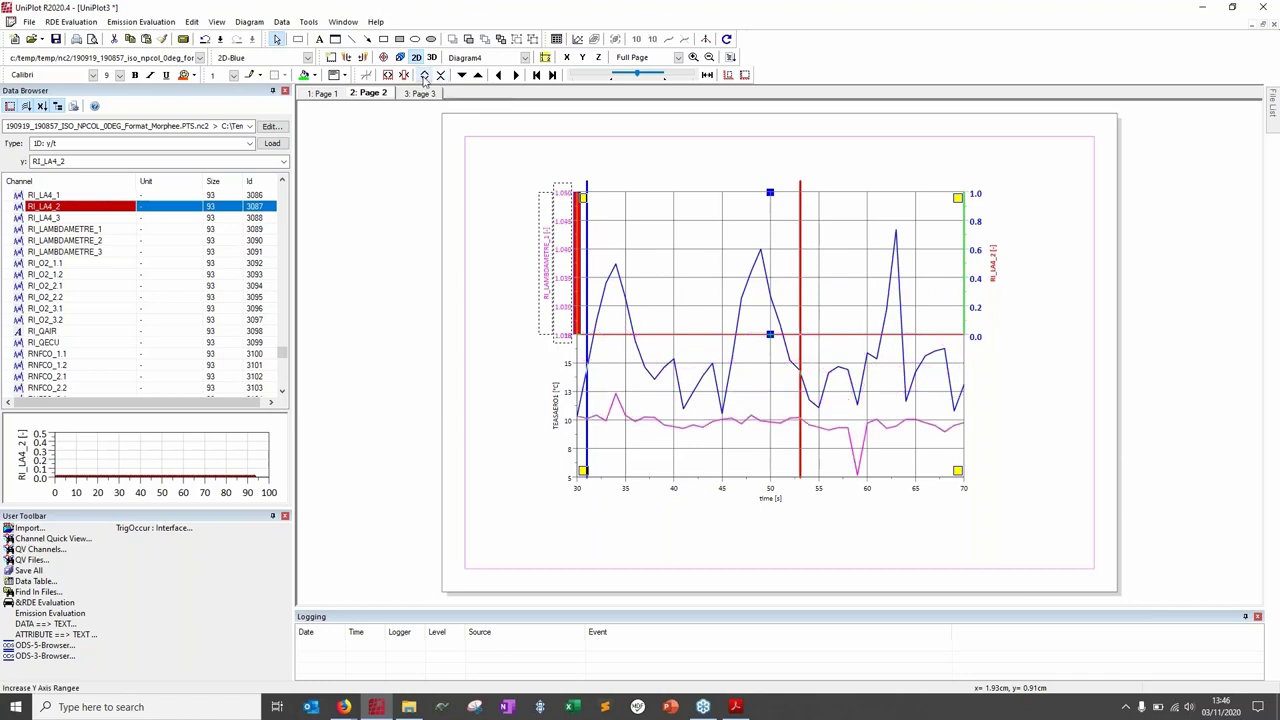
left_click(424, 76)
left_click(424, 76)
left_click(424, 76)
left_click(424, 76)
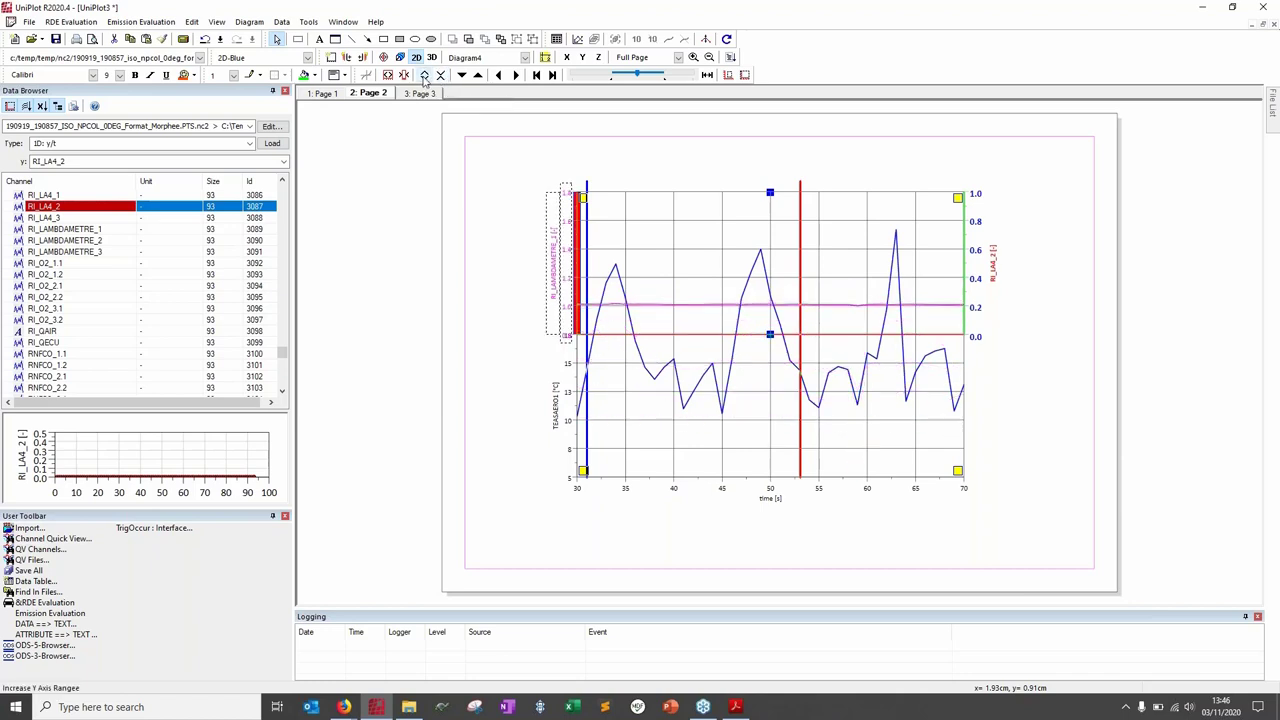
Step: Autoscale the time axis and the RI_LAMBDAMETRE_1, TEASAERO1 and RI_LA4_2 diagrams
left_click(660, 488)
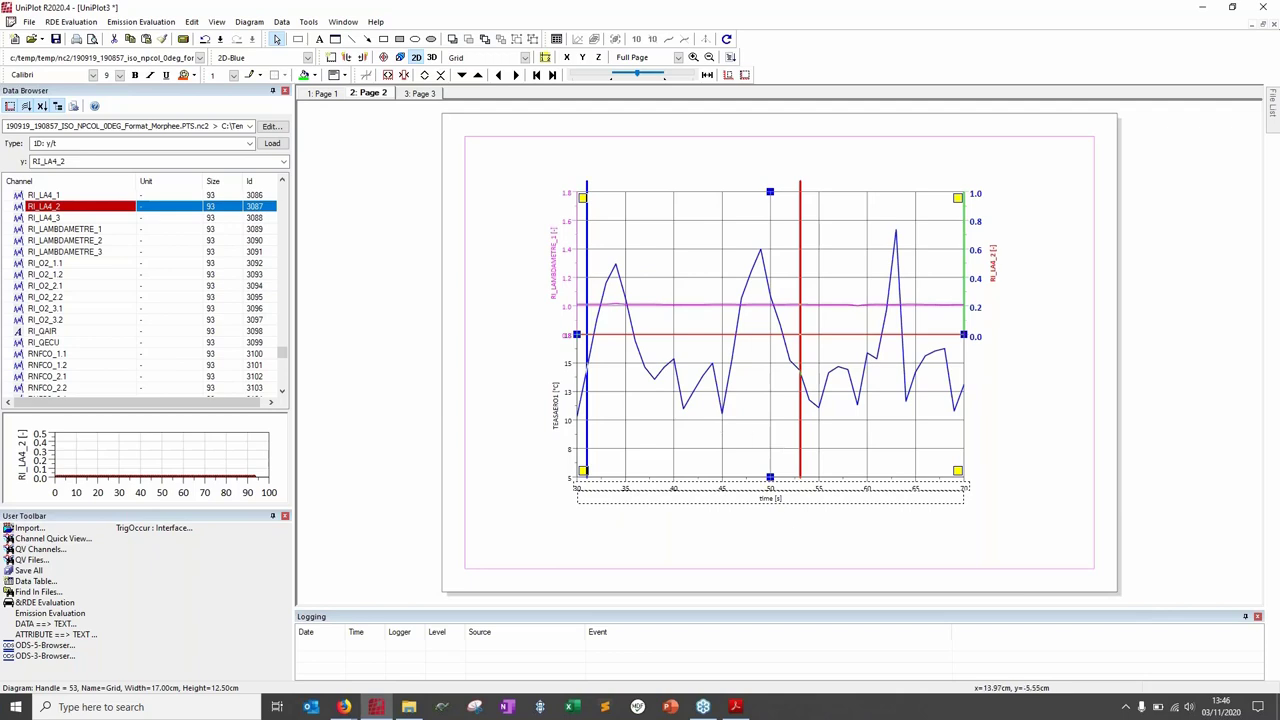
left_click(744, 75)
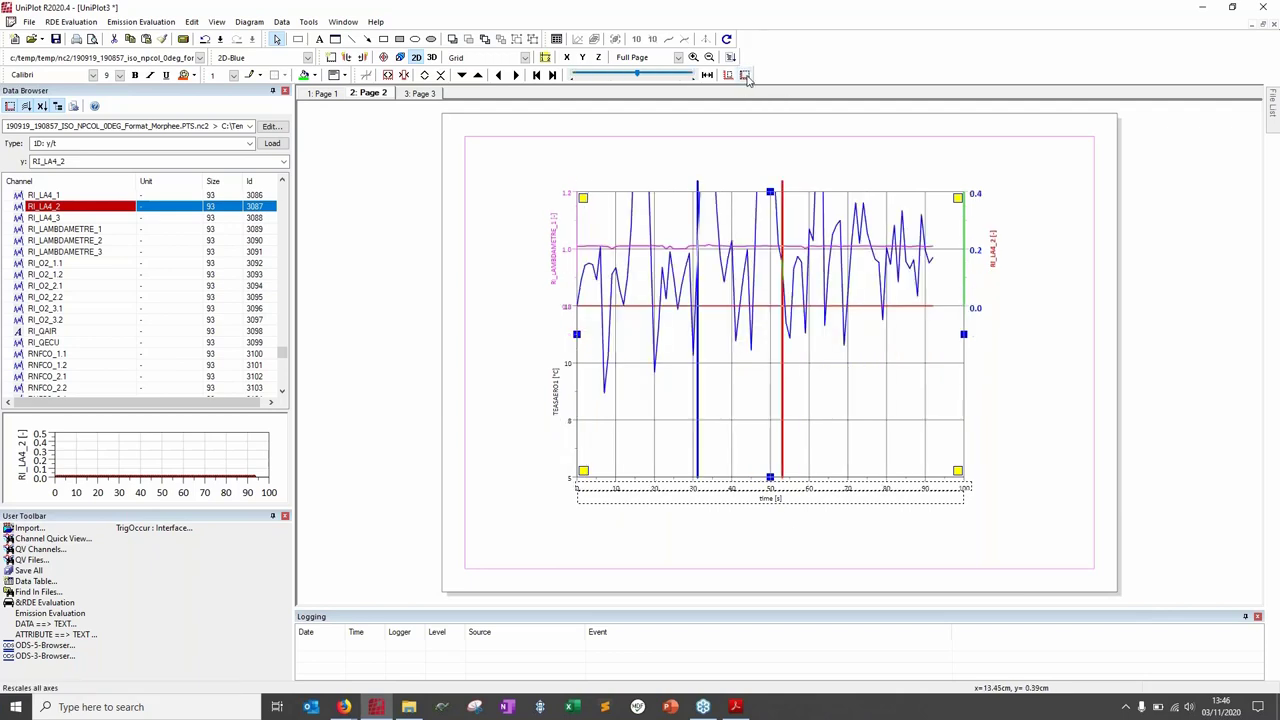
left_click(566, 248)
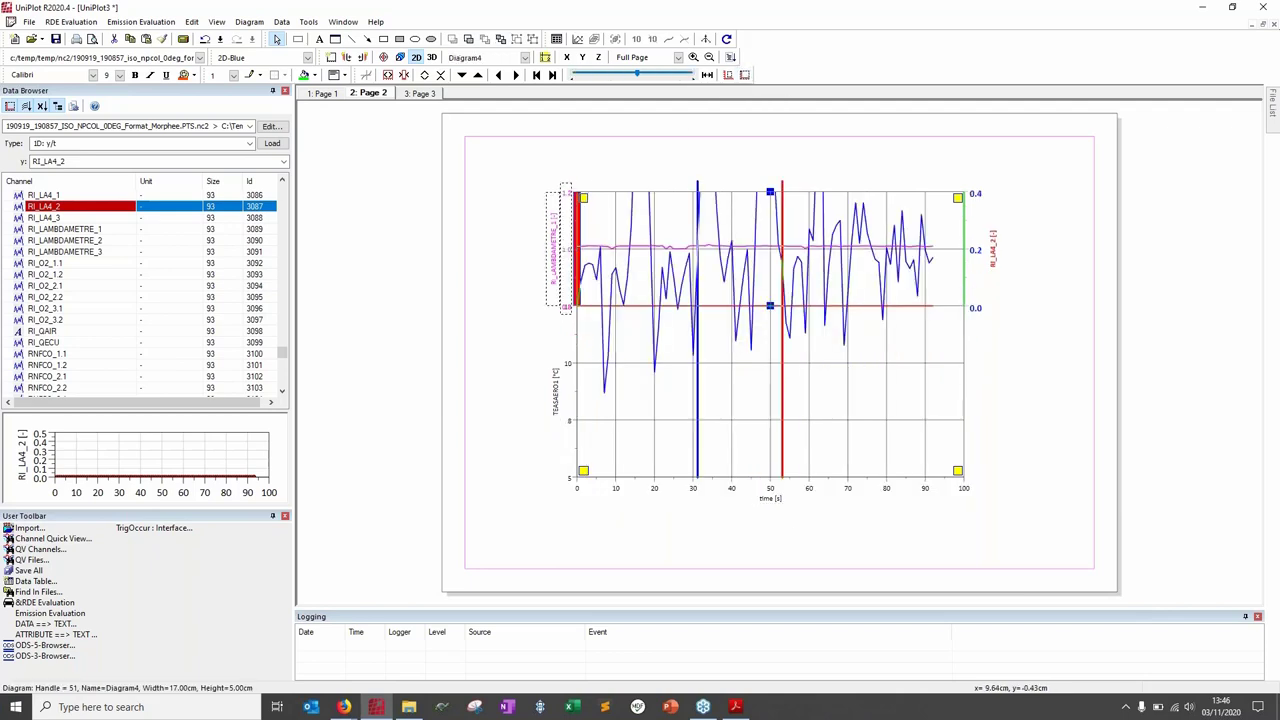
left_click(745, 75)
key("Tab")
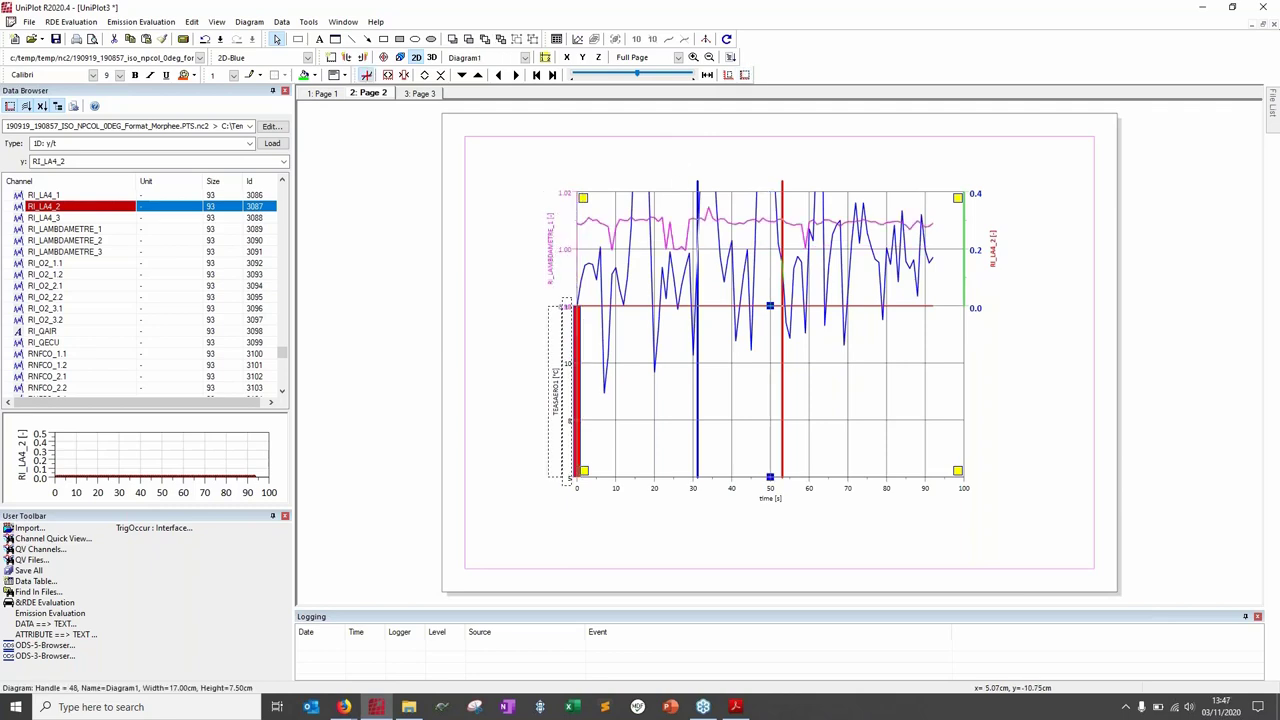
left_click(744, 75)
key("Tab")
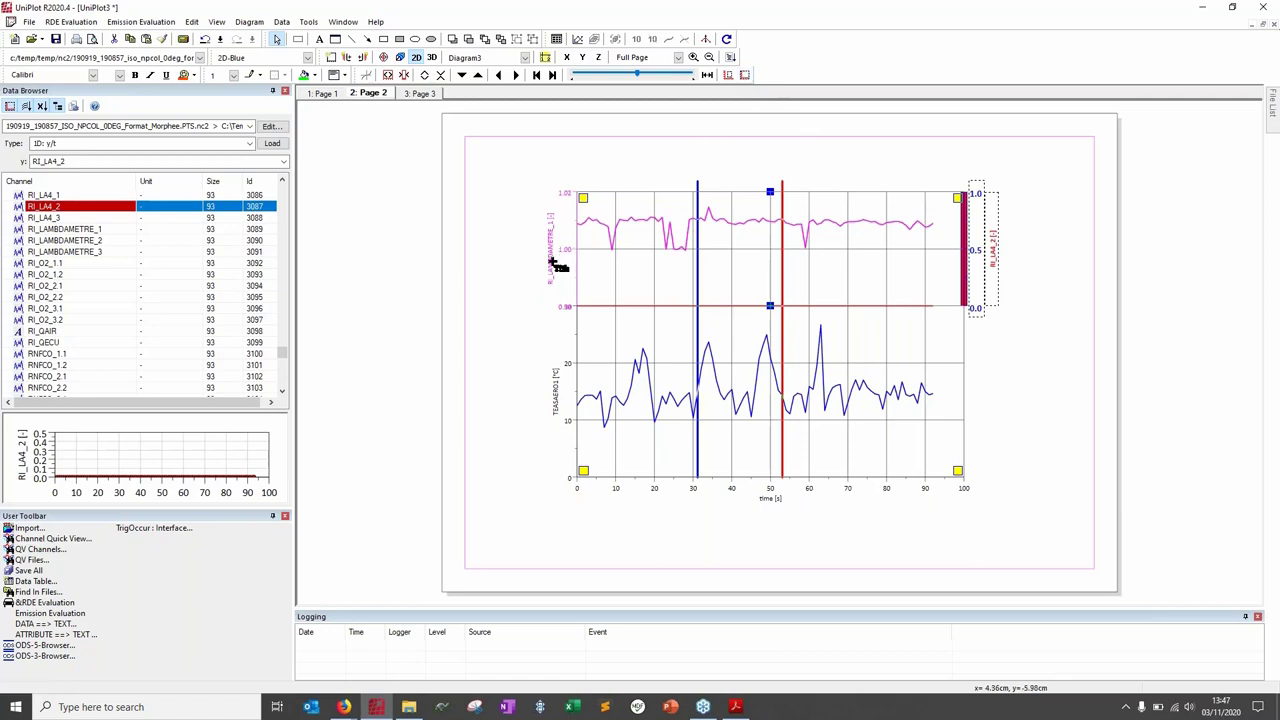
Step: Select the RI_LAMBDAMETRE_1, TEASAERO1 and RI_LA4_2 diagrams together, and clear the selection
left_click(557, 266)
left_click(563, 396)
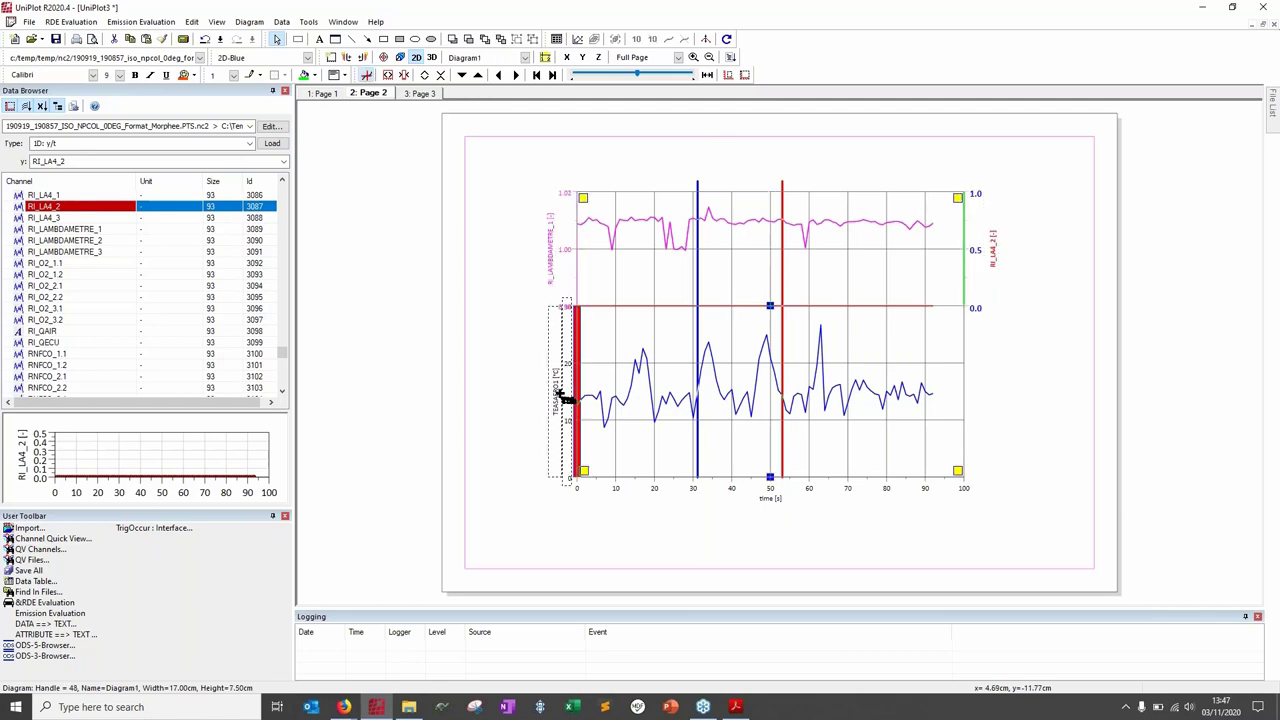
left_click(568, 266)
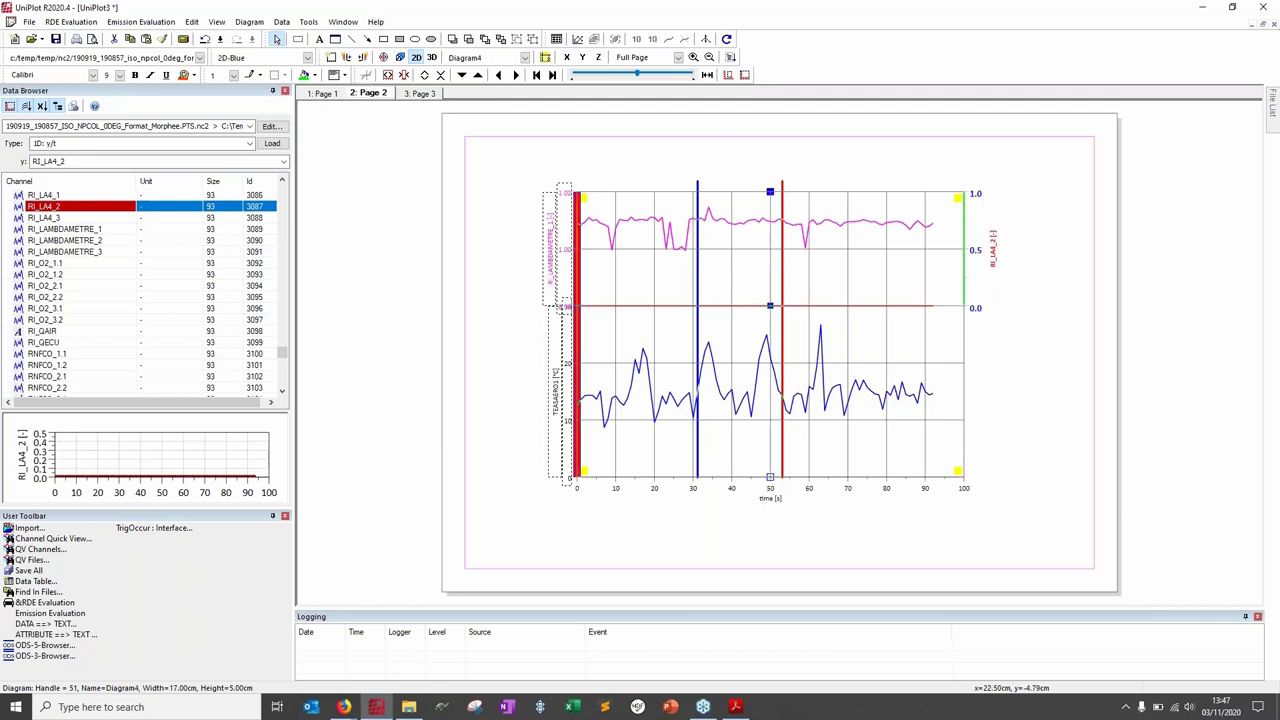
left_click(996, 251)
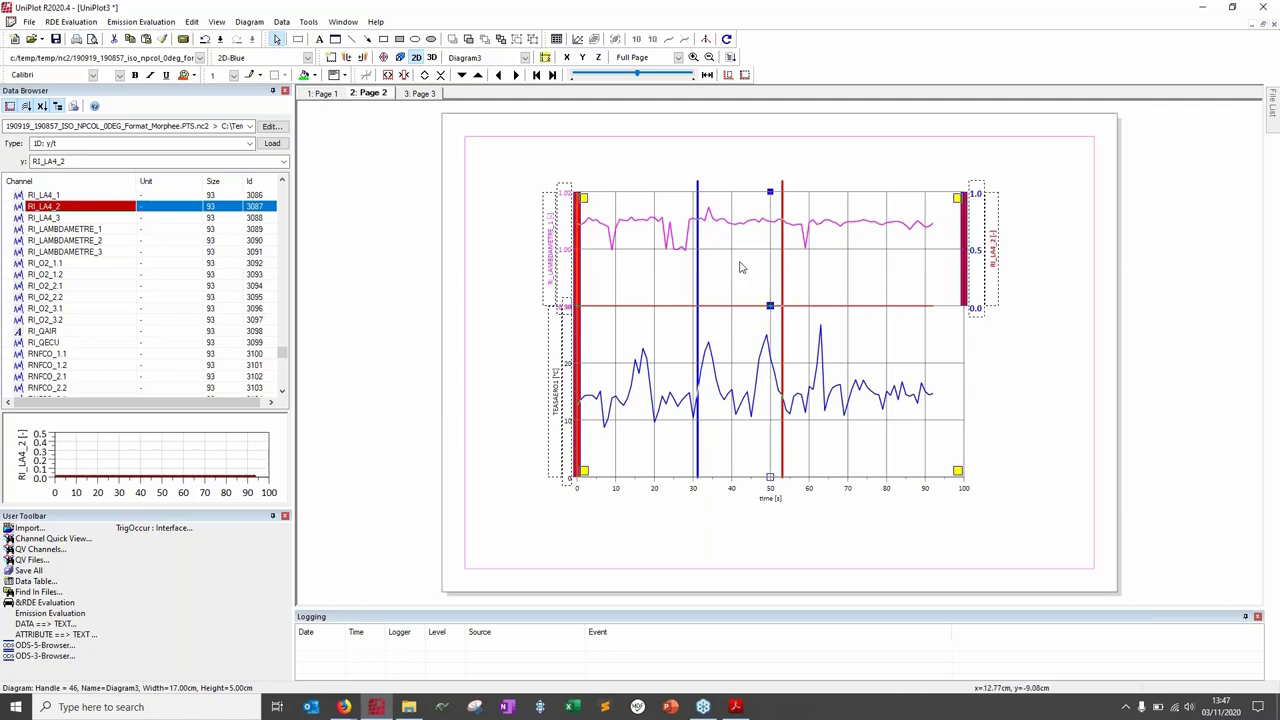
left_click(505, 194)
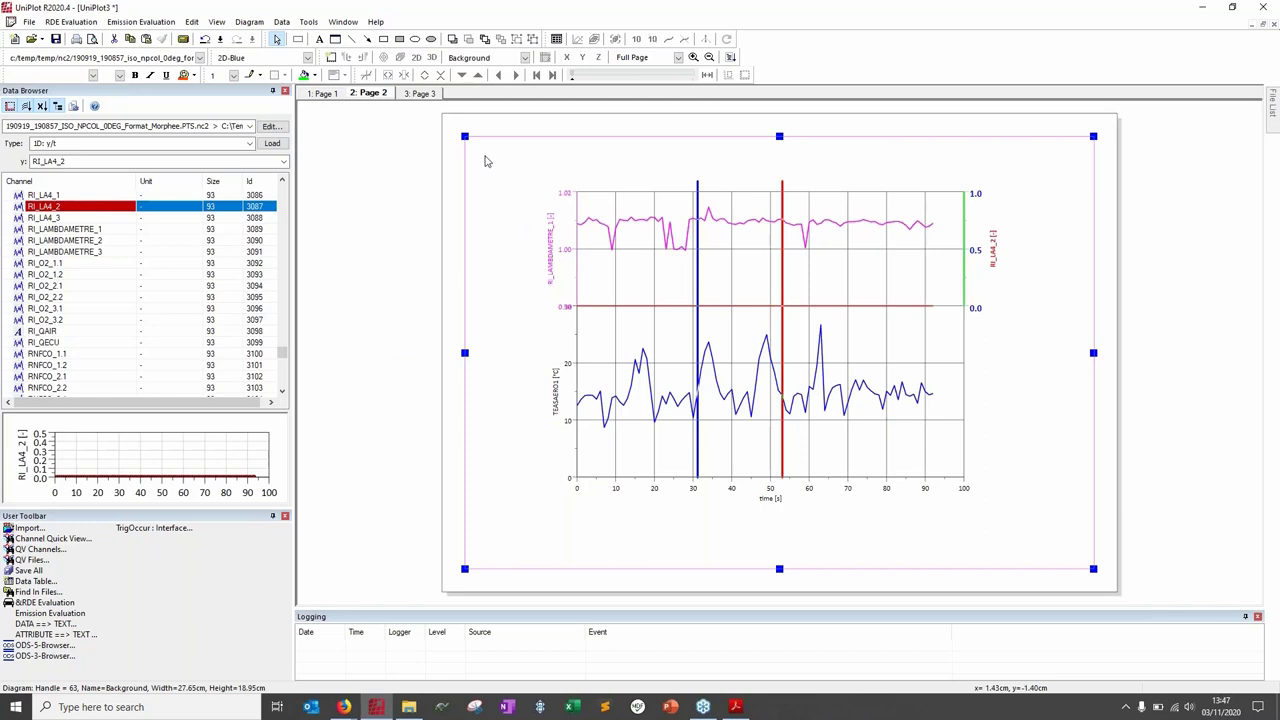
Step: Set the line style of both the RI_LAMBDAMETRE_1 and TEASAERO1 curves to PS_DASHED
left_click(591, 224)
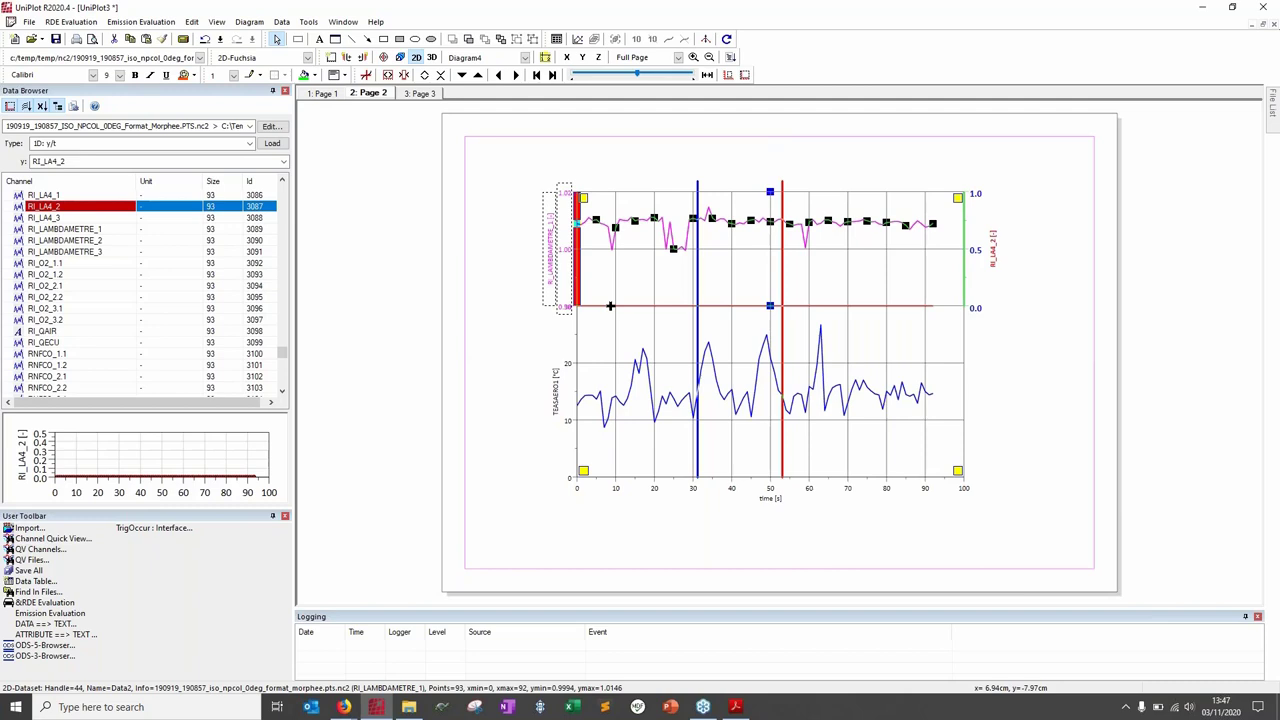
left_click(640, 357, "shift")
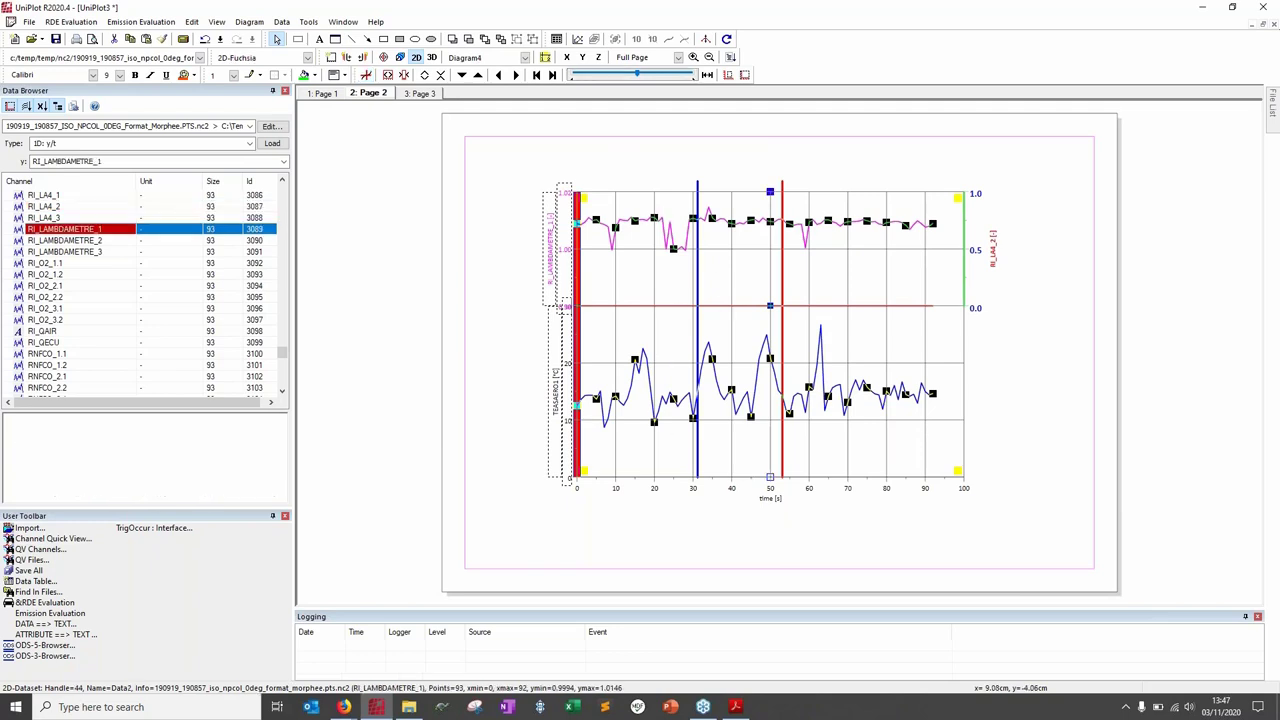
right_click(662, 250)
left_click(700, 645)
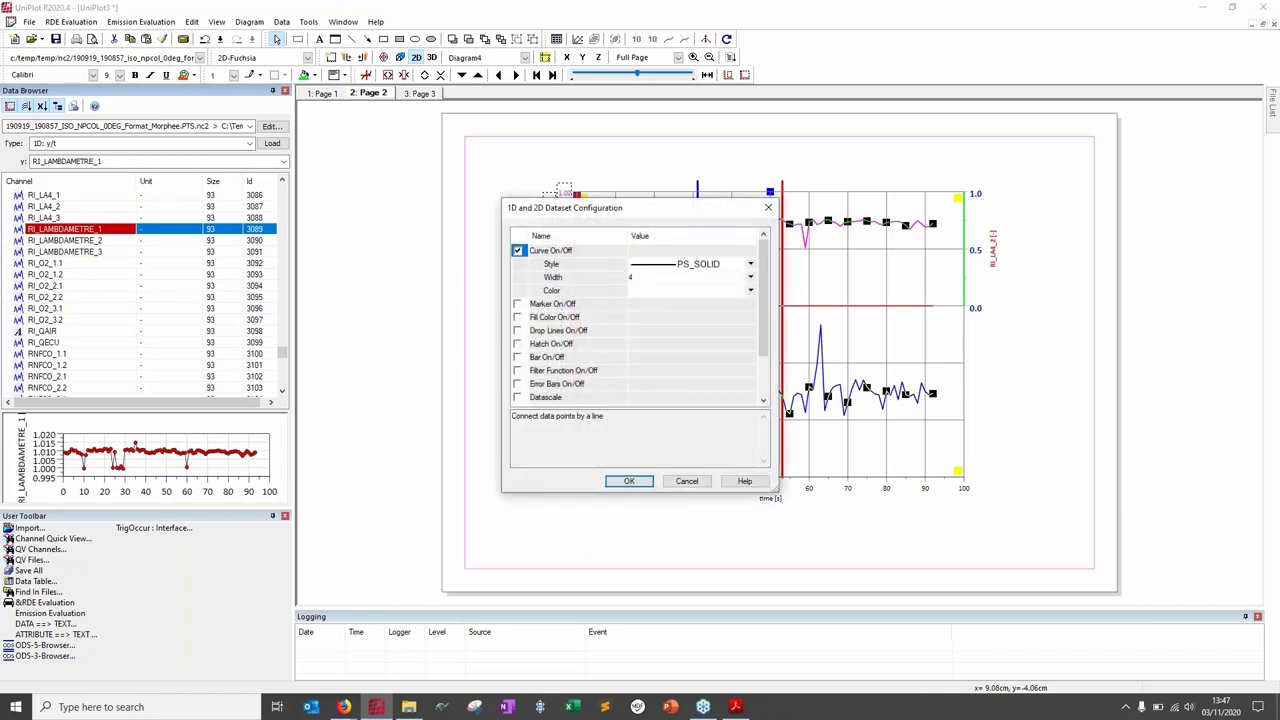
left_click(764, 401)
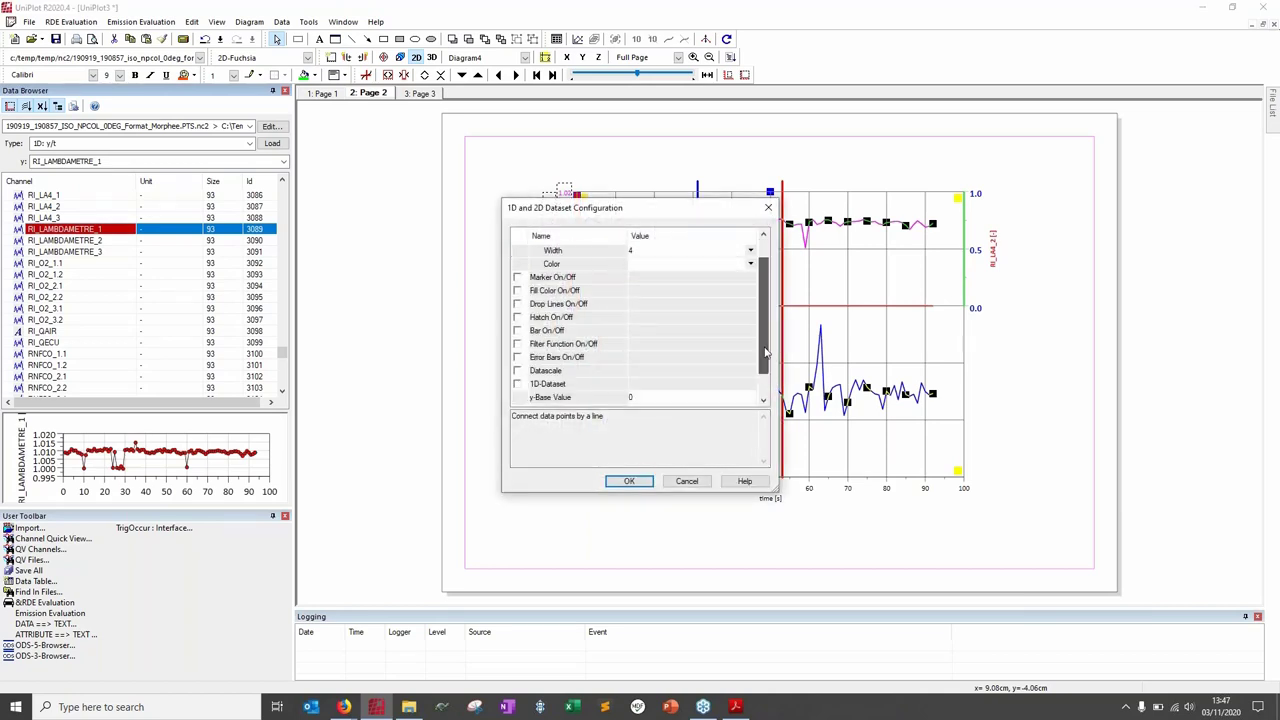
scroll(764, 401, "up", 3)
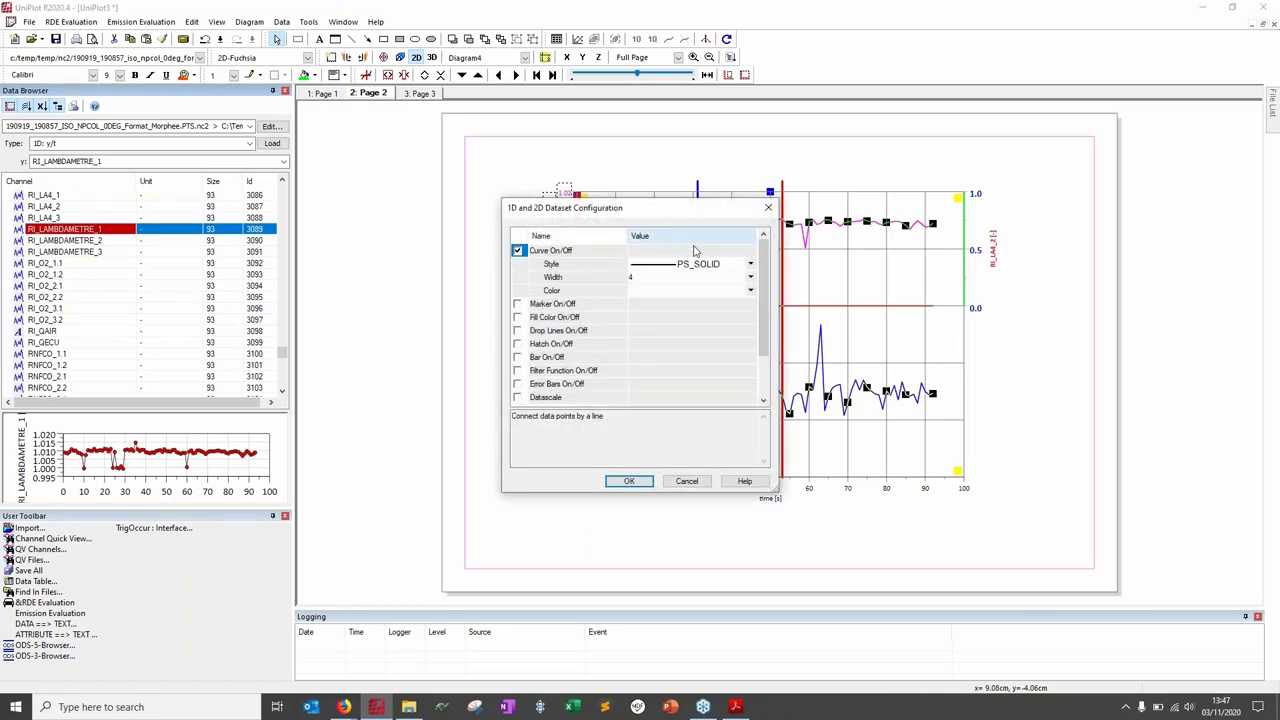
left_click(751, 265)
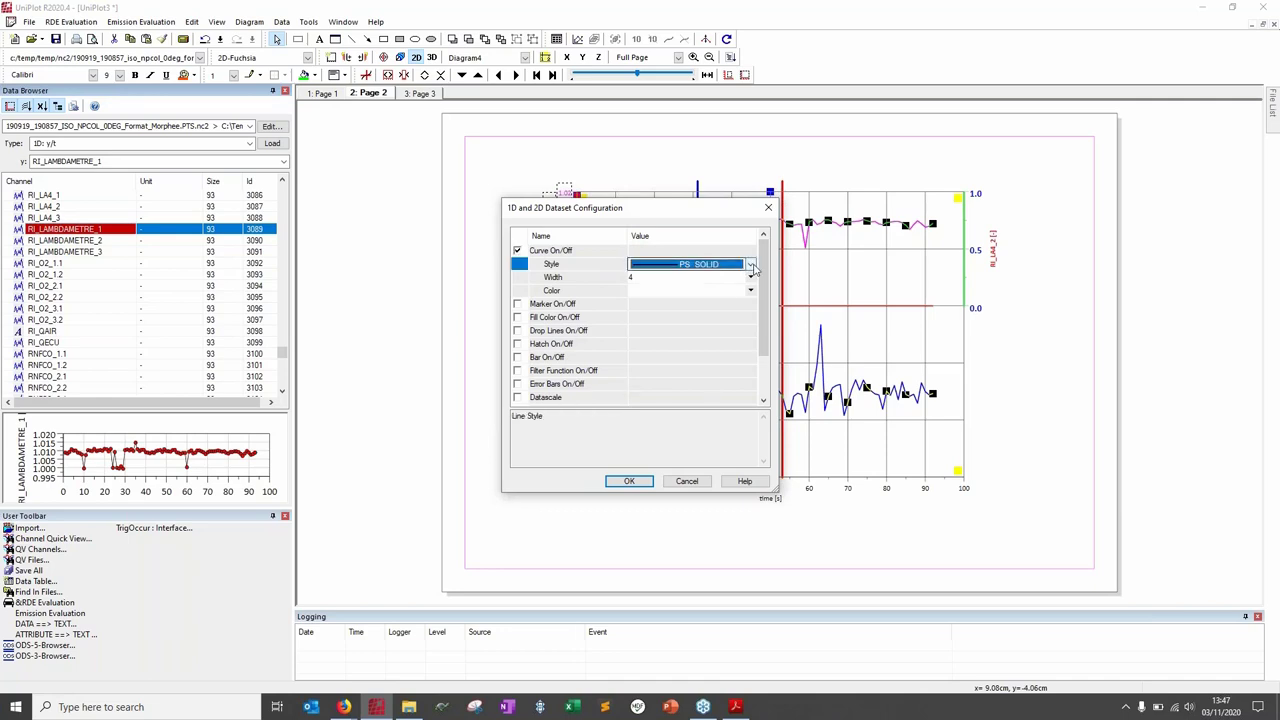
left_click(750, 264)
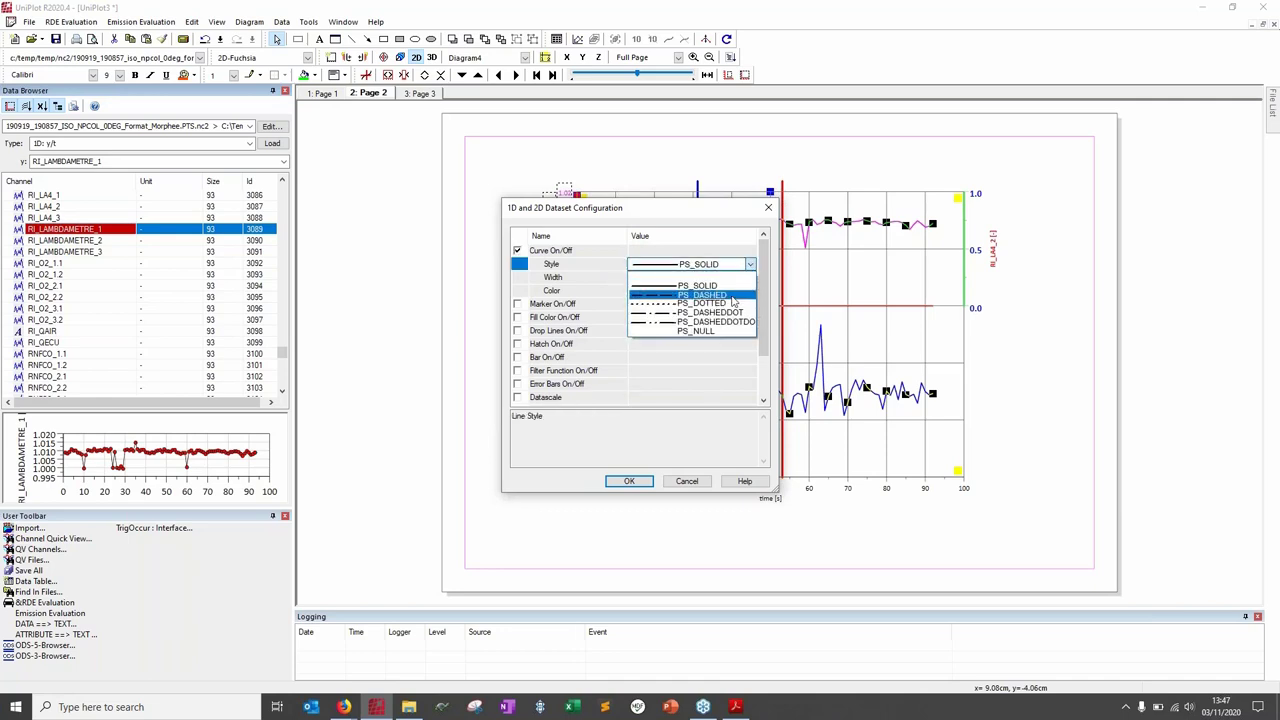
left_click(732, 296)
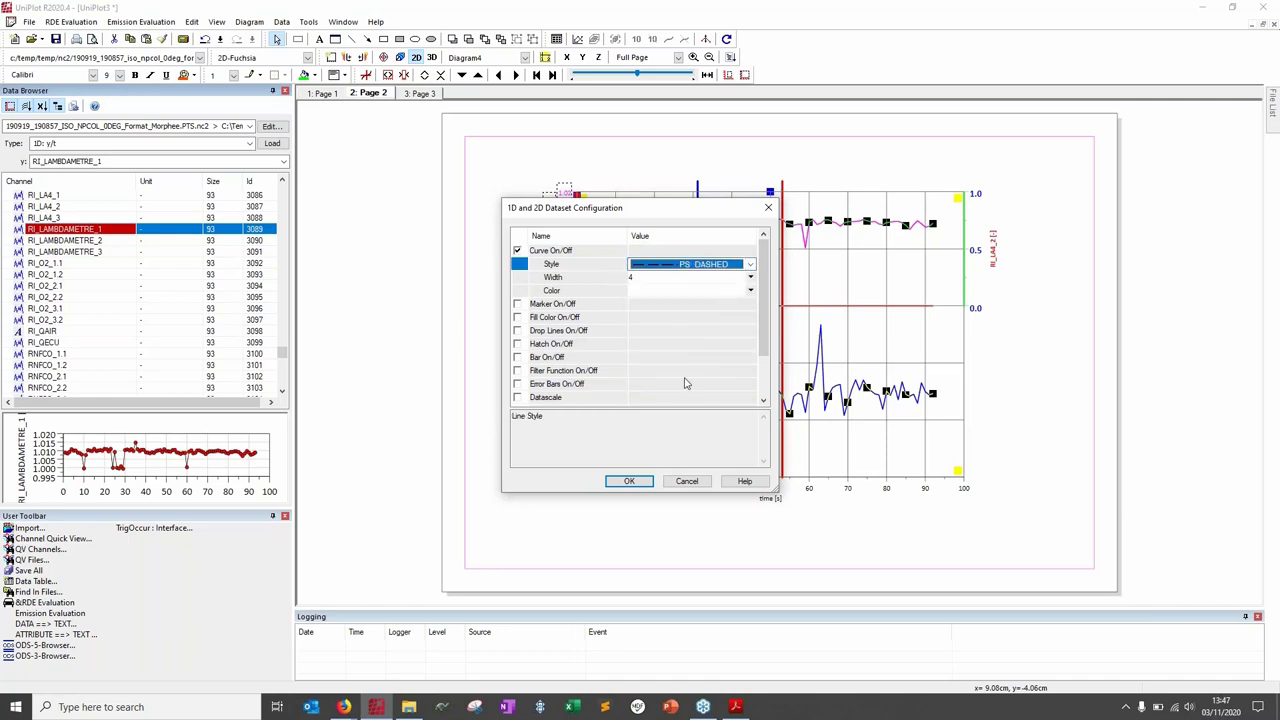
left_click(629, 481)
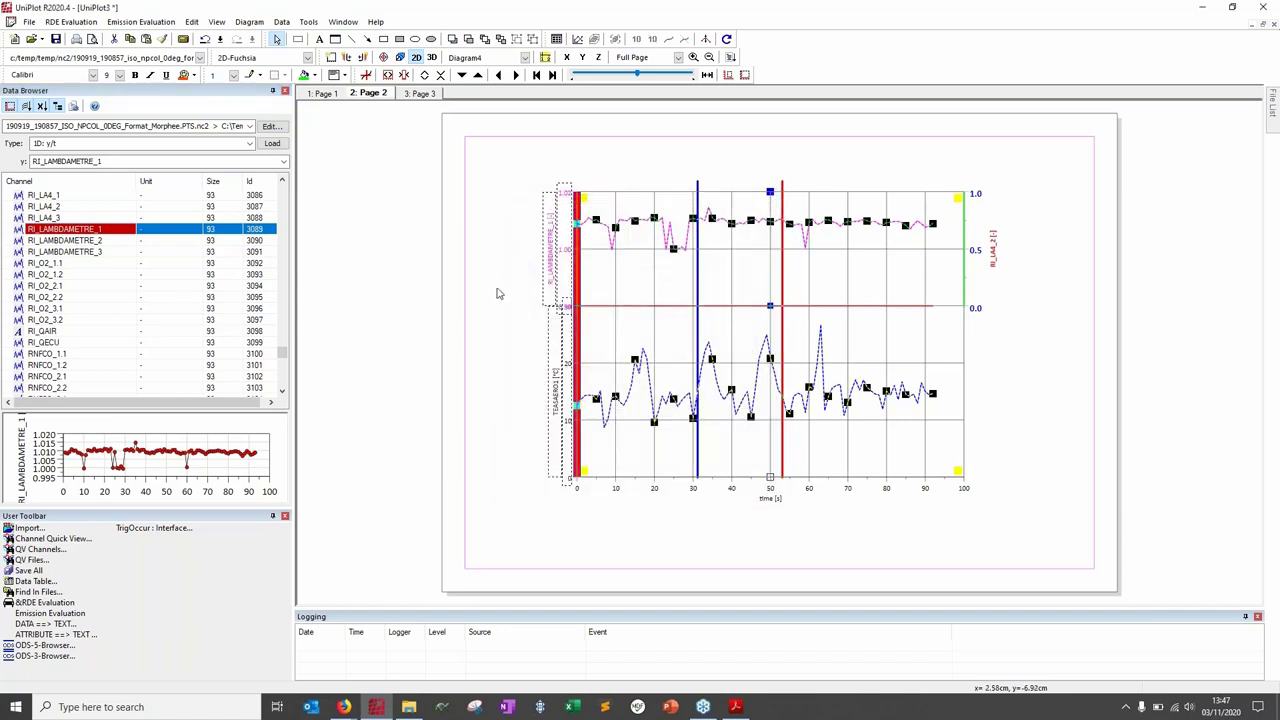
left_click(499, 293)
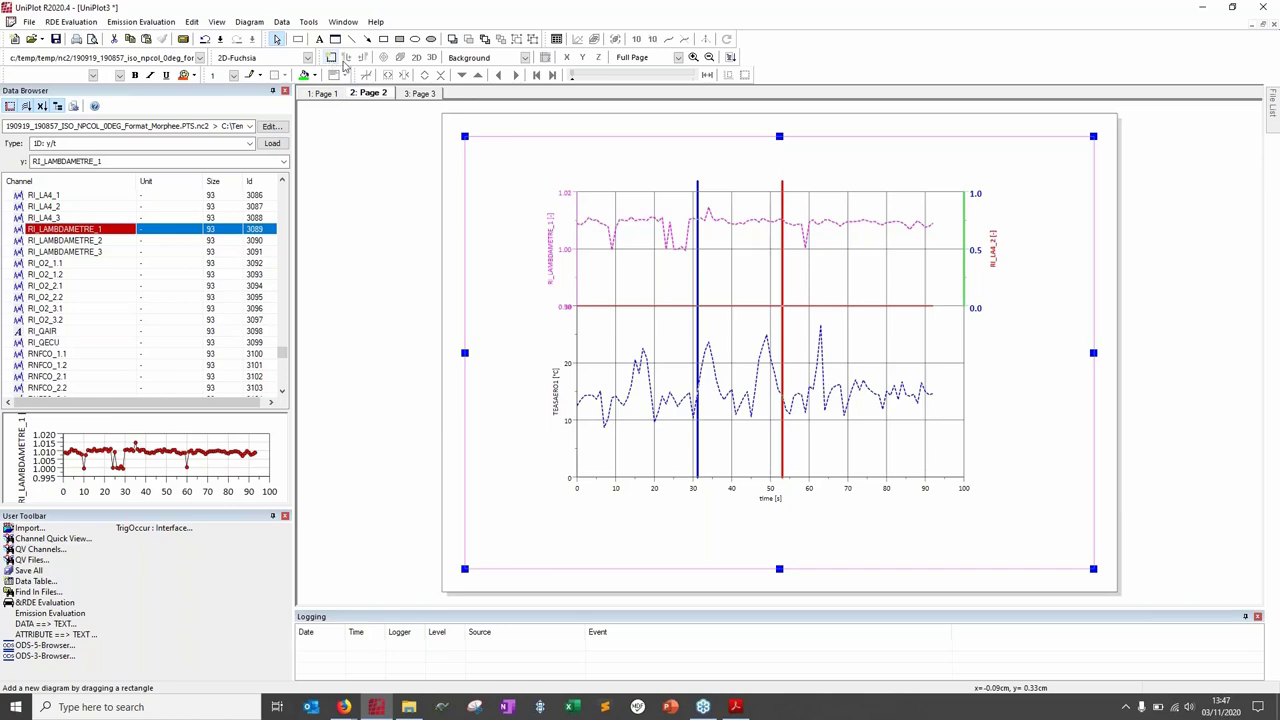
Step: Scroll the TEASAERO1 Y axis up one step and down until it spans -20 to 10
left_click(626, 292)
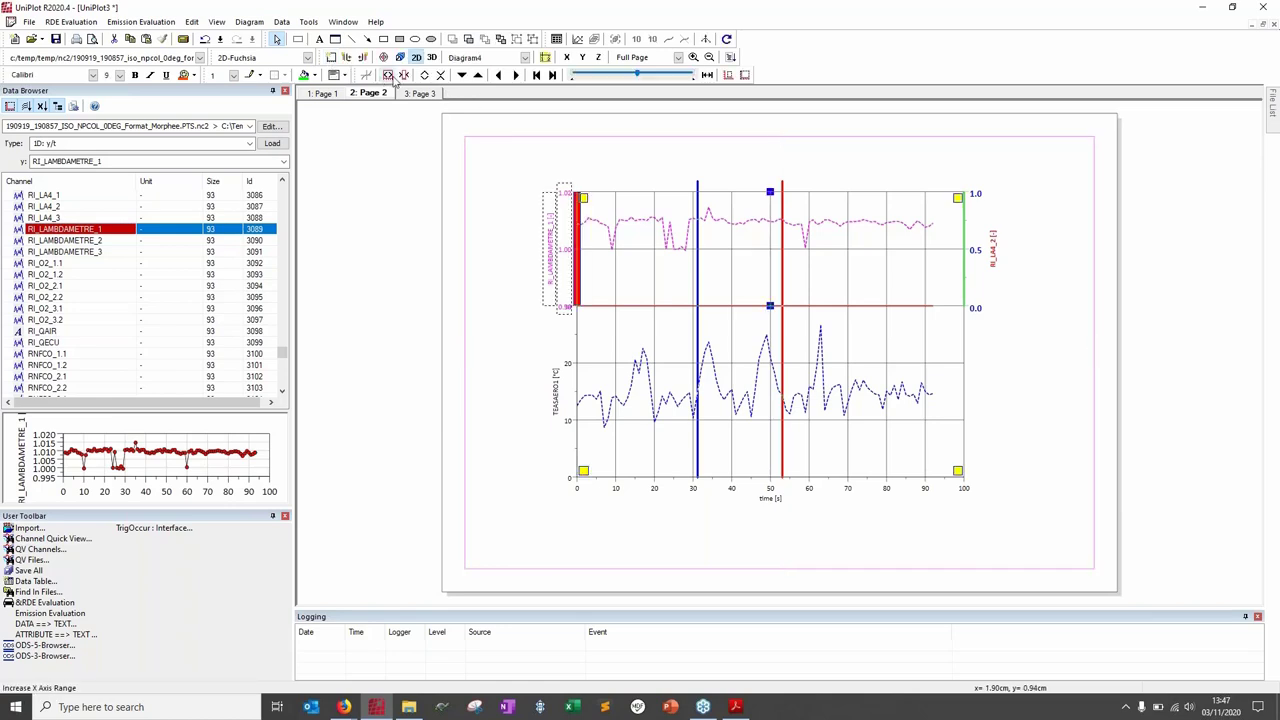
left_click(461, 76)
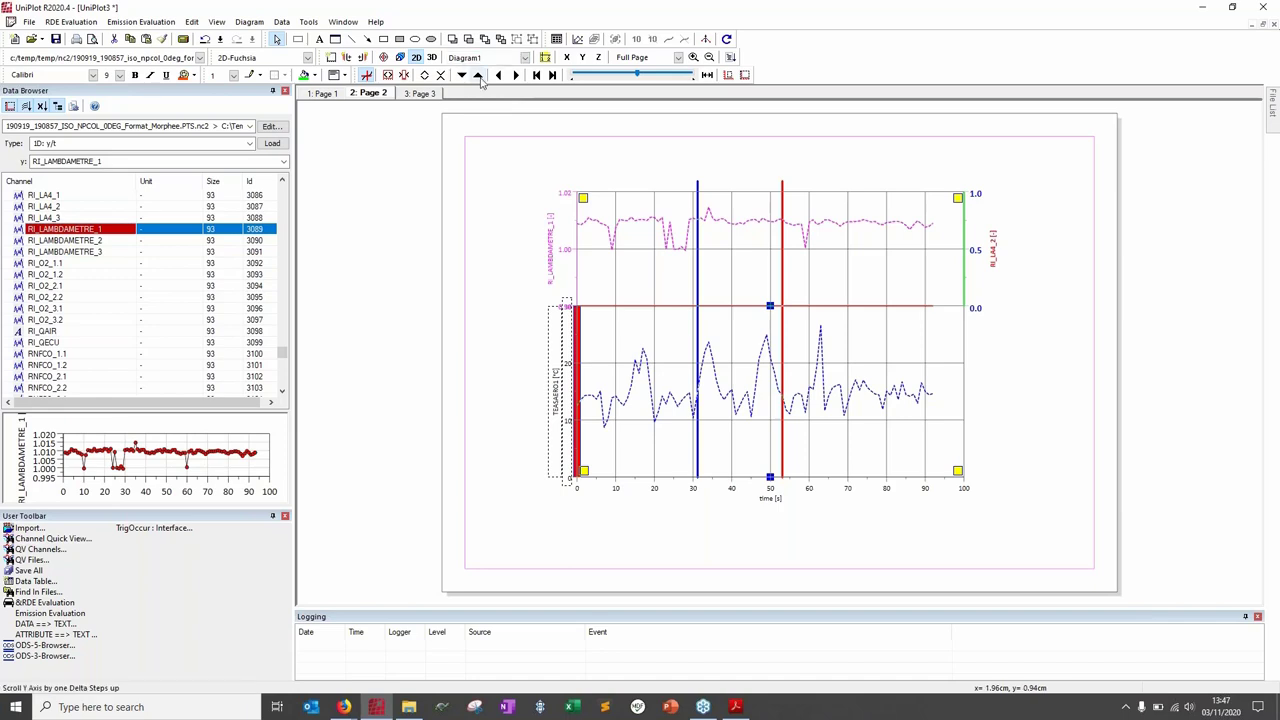
left_click(478, 76)
left_click(461, 76)
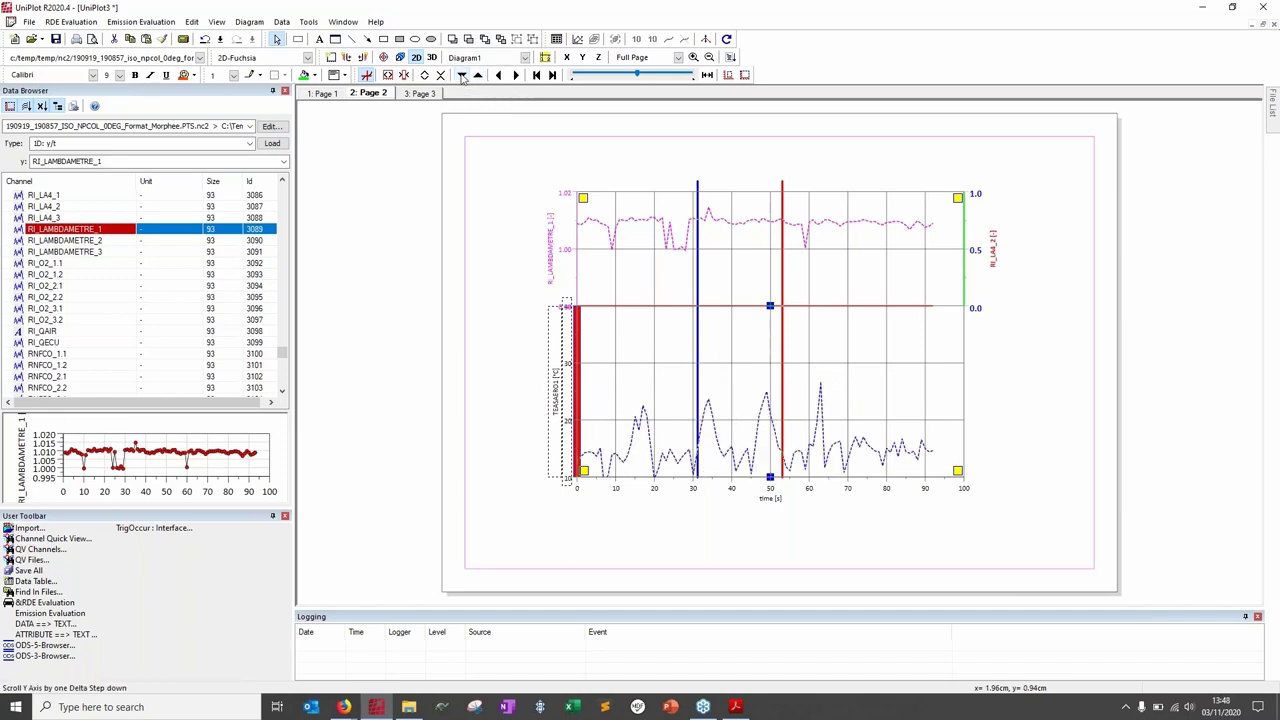
left_click(461, 76)
left_click(461, 76)
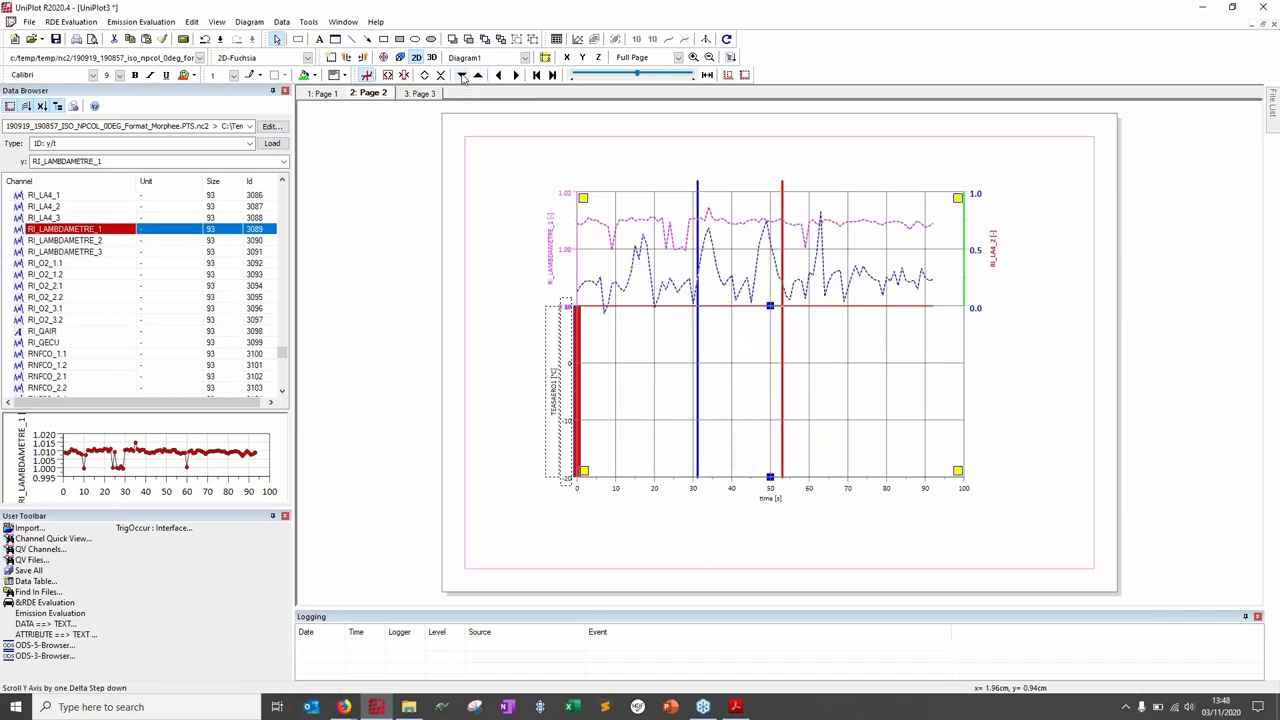
Step: Scroll the time axis forward and back until it spans -10 to 90 s, and autoscale the axes
left_click(516, 76)
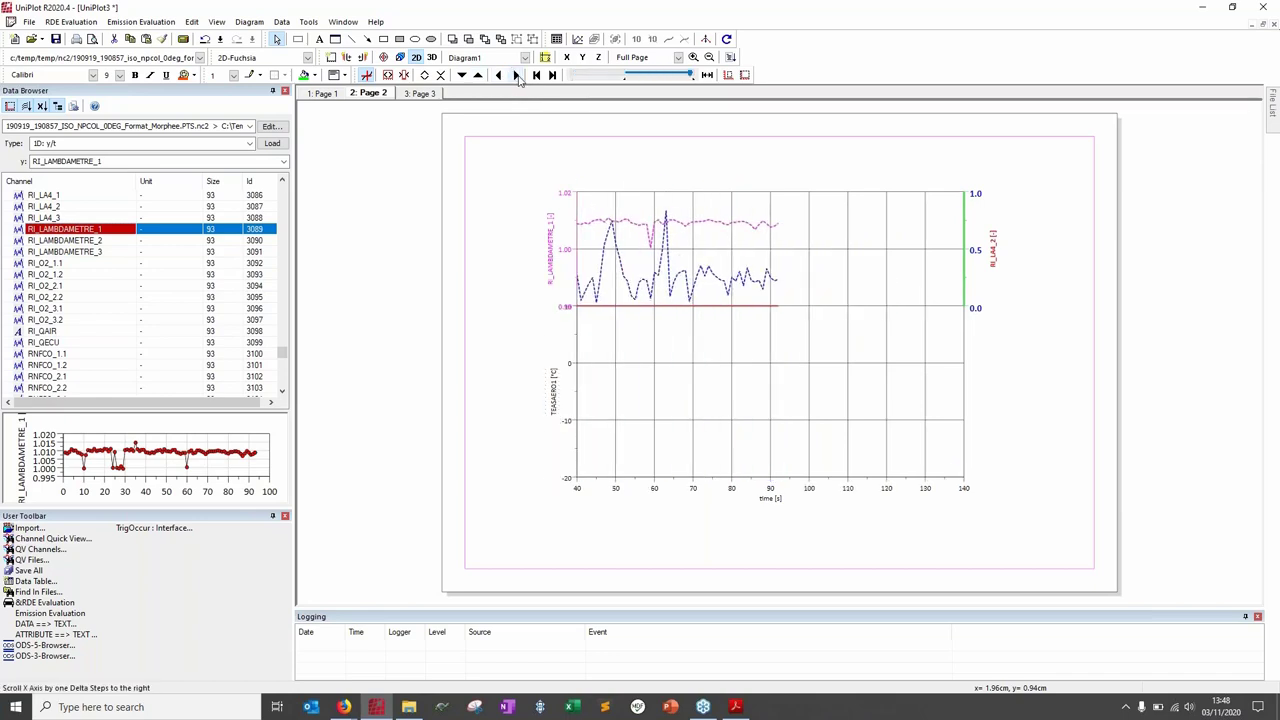
left_click(500, 77)
left_click(500, 77)
left_click(500, 77)
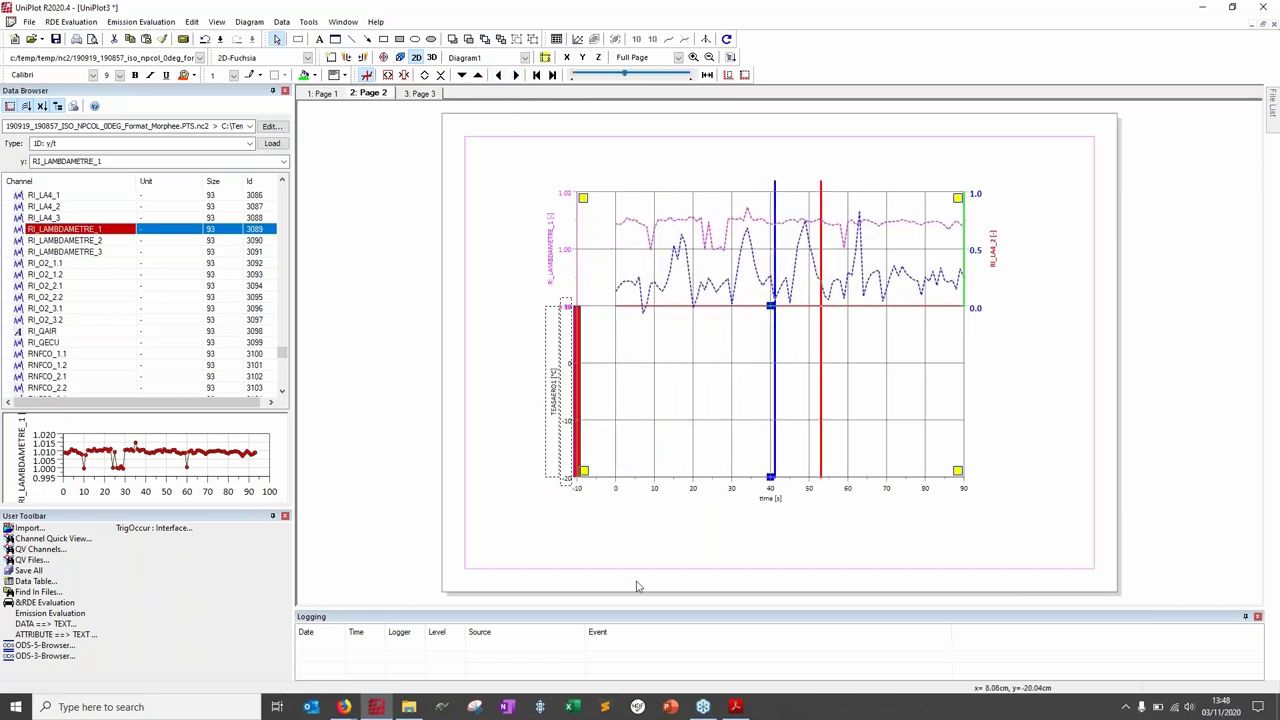
left_click(743, 77)
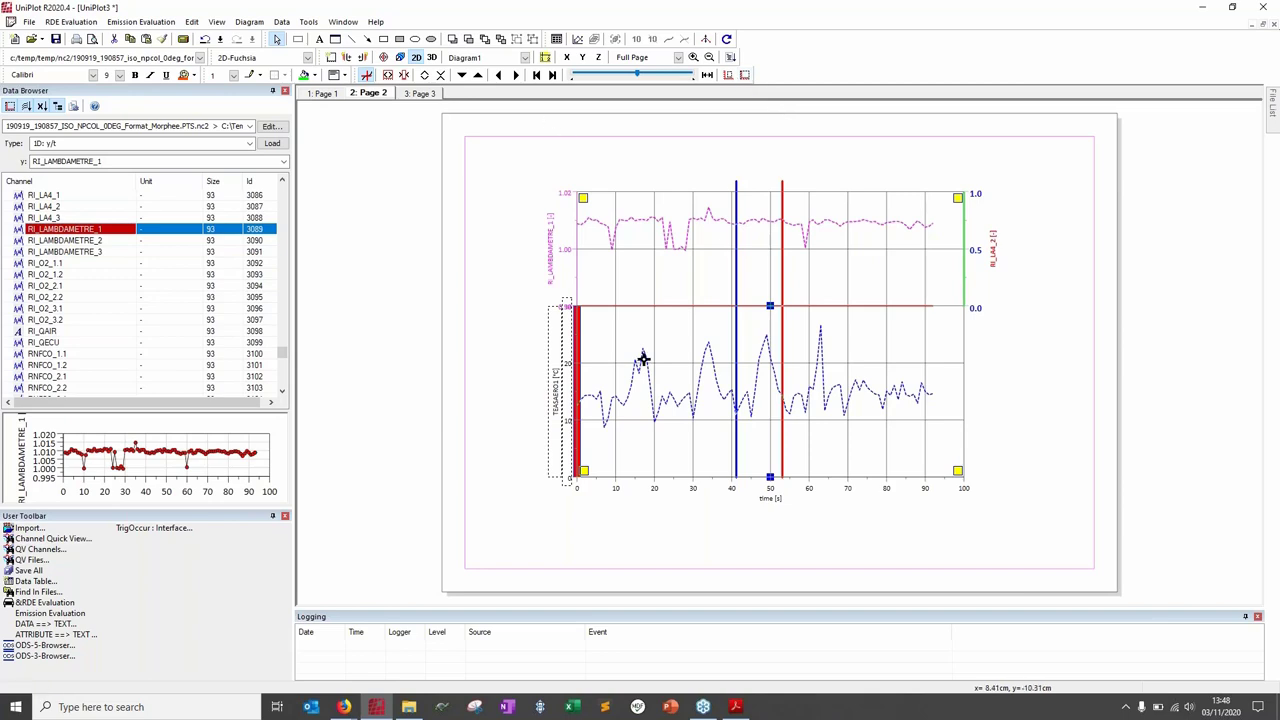
Step: Set the time axis to span 0 to 10 s with a delta of 1
left_click(609, 493)
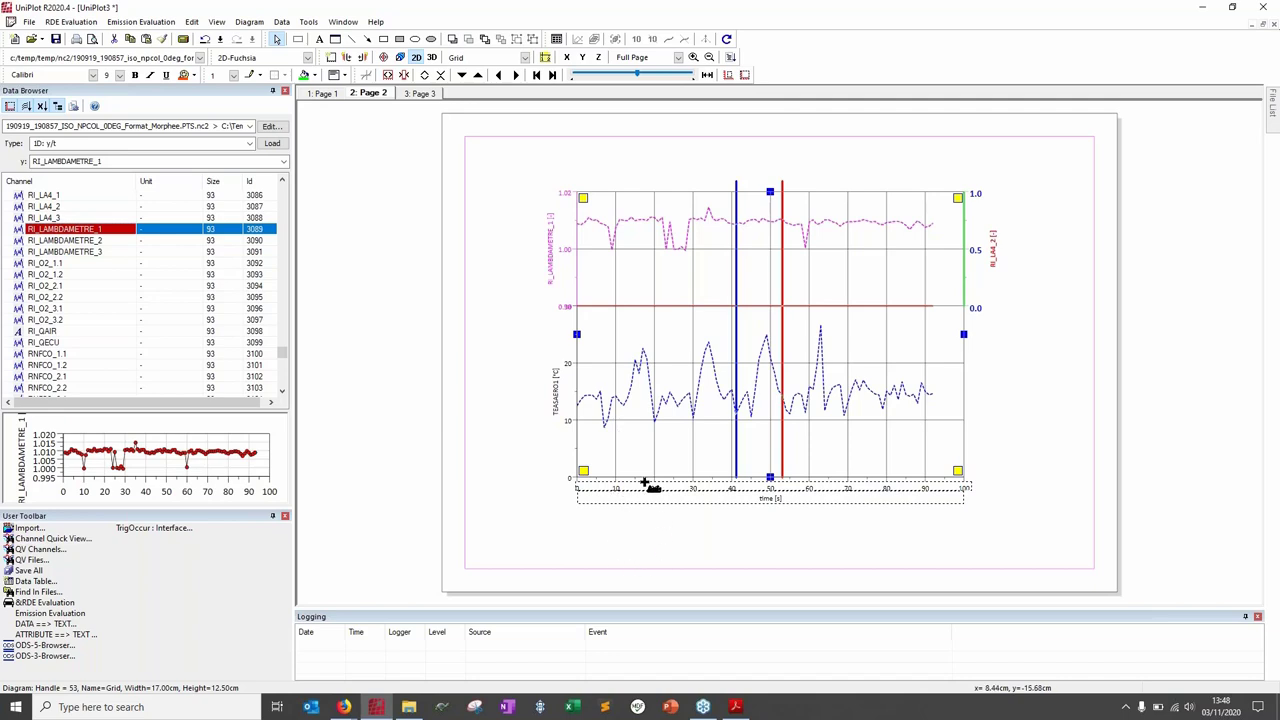
left_click(567, 58)
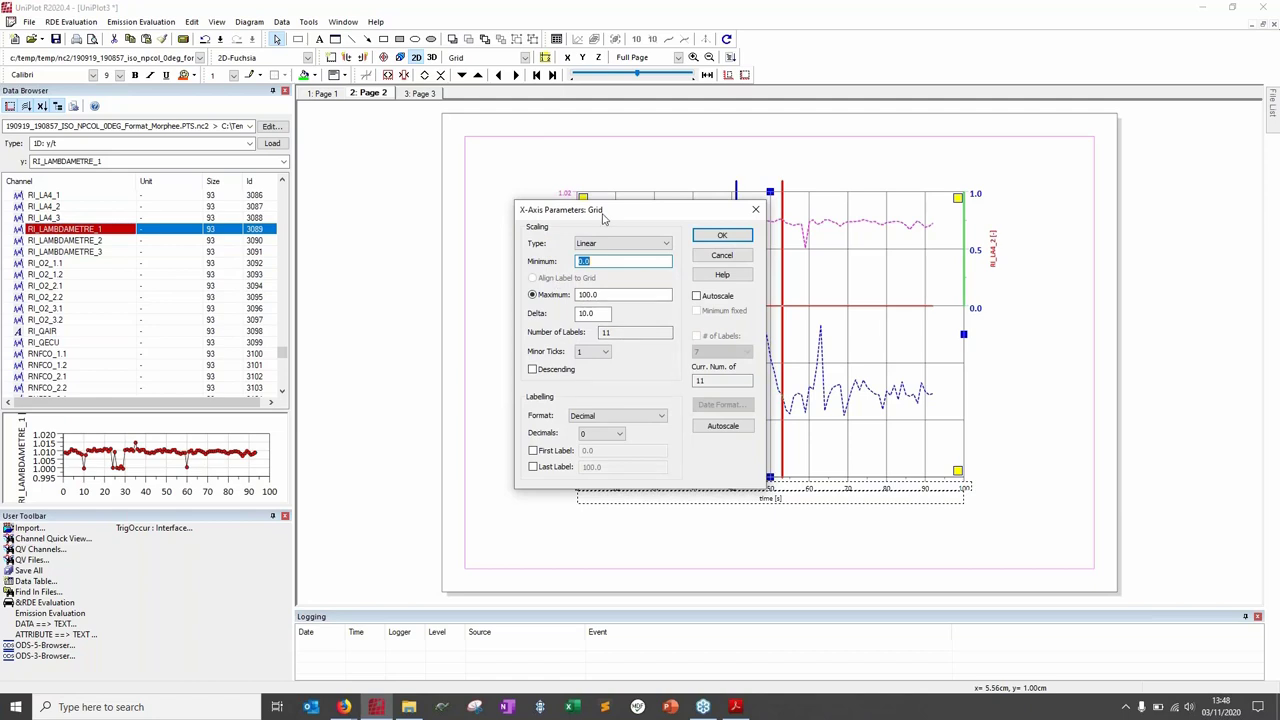
left_click_drag(602, 213, 377, 187)
double_click(352, 268)
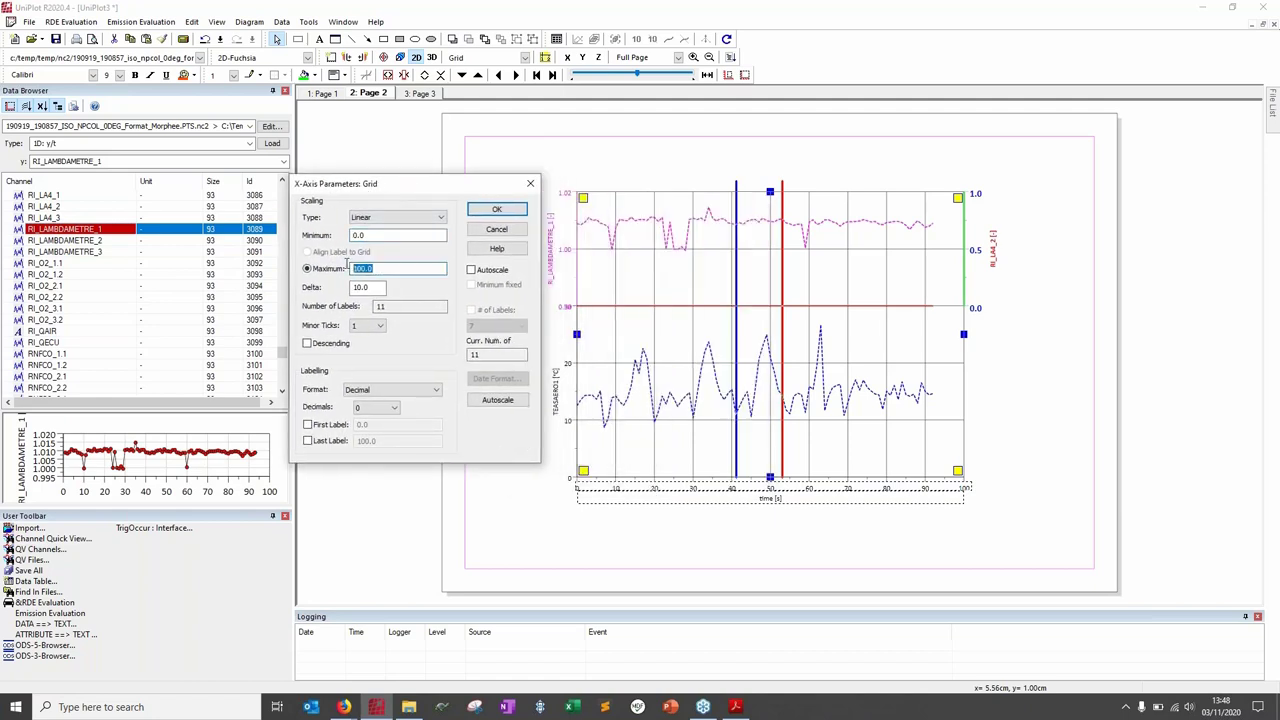
double_click(352, 287)
type("1")
left_click(496, 209)
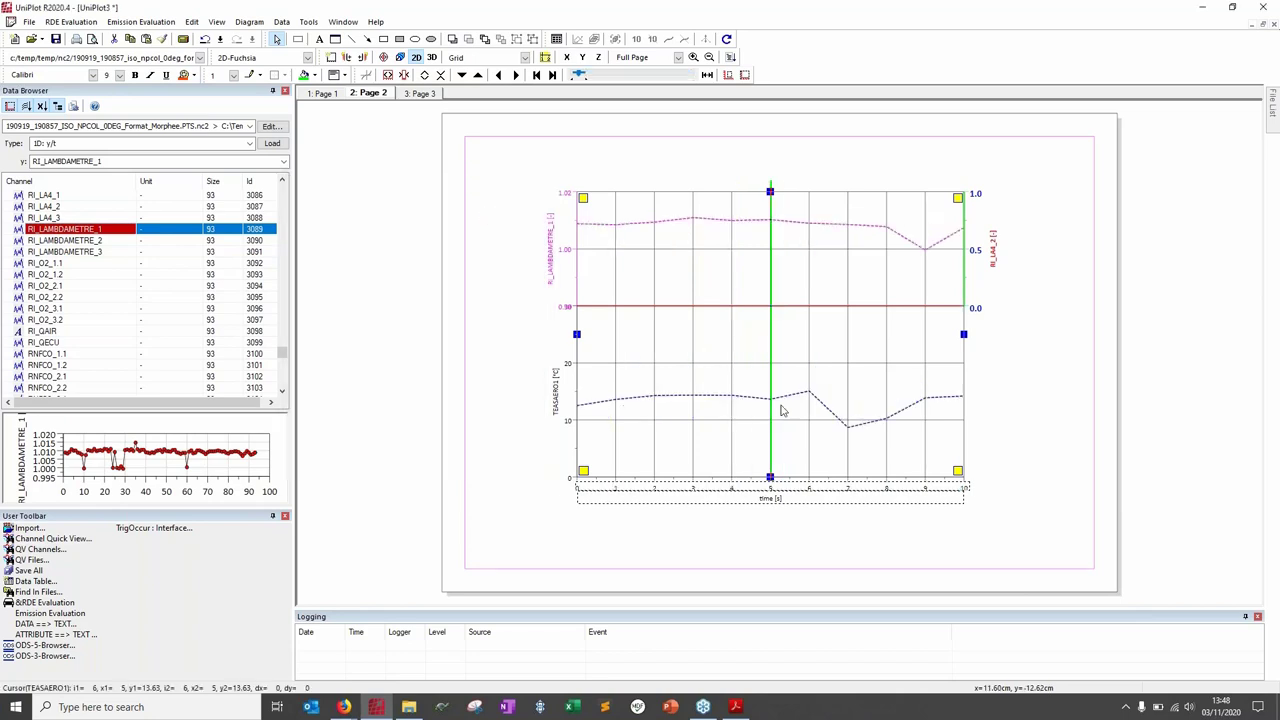
left_click(711, 517)
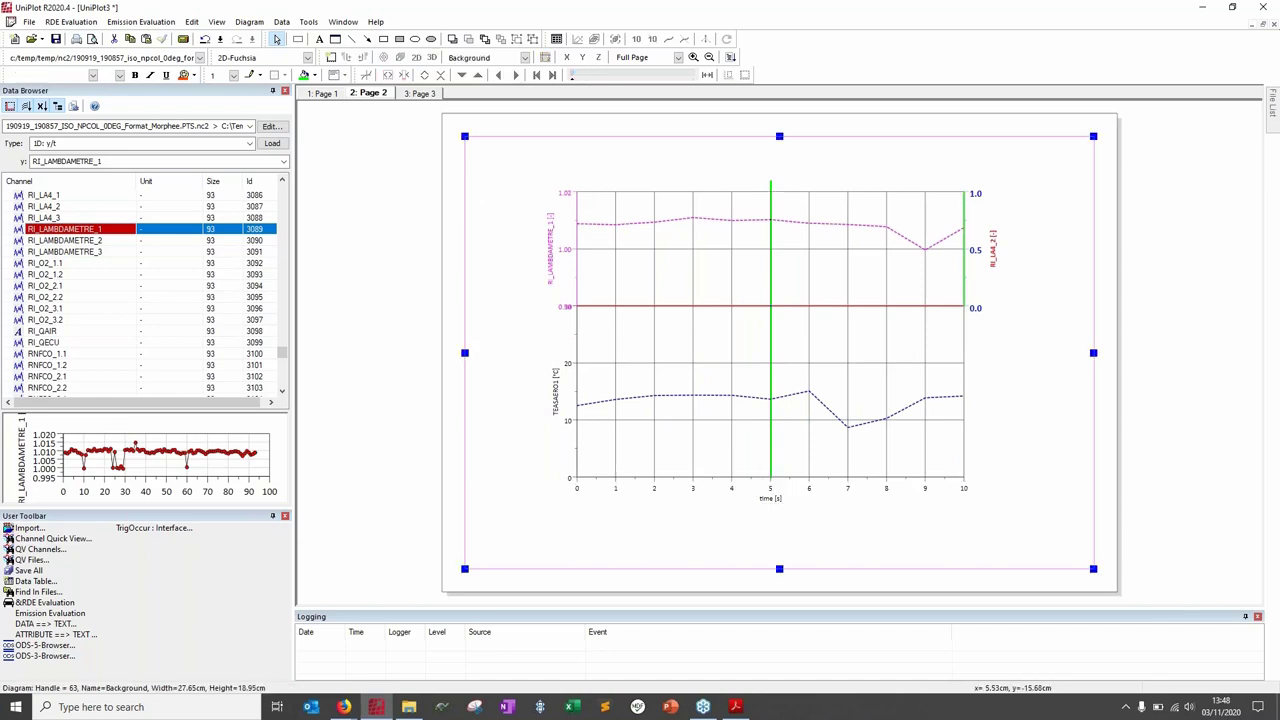
Step: Set the font size of the time axis labels and title to 18
left_click(877, 488)
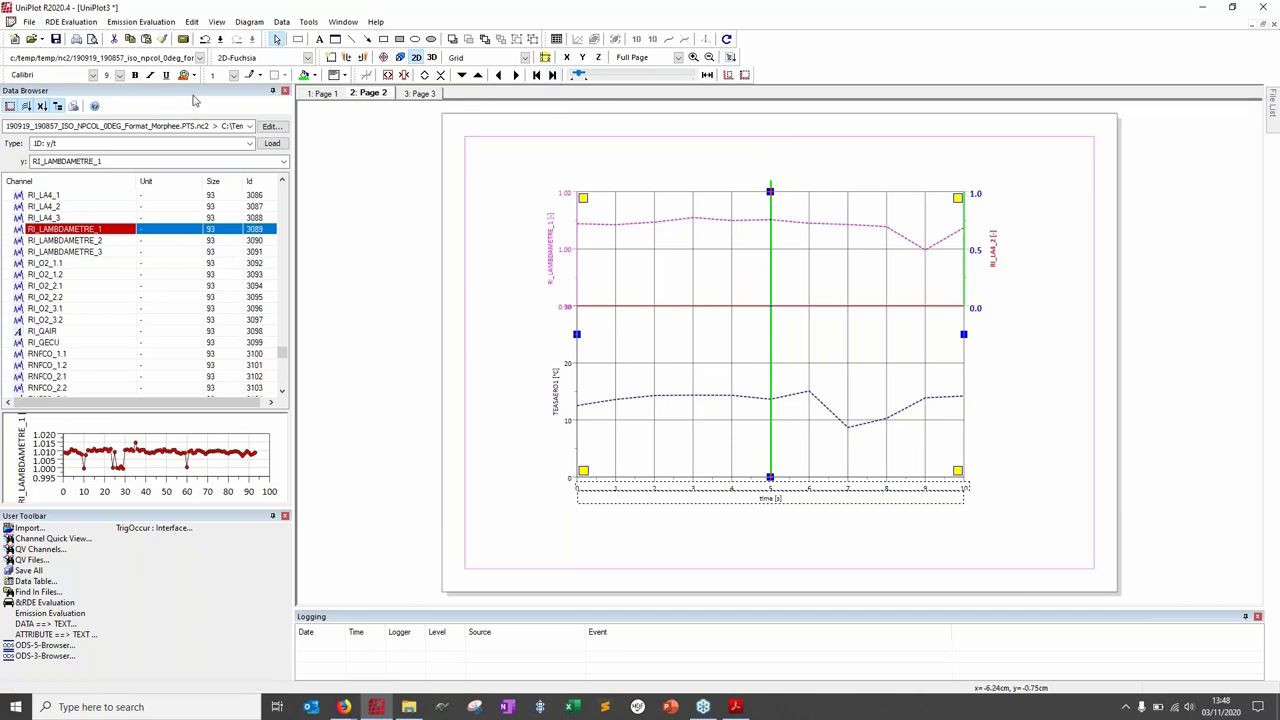
left_click(119, 77)
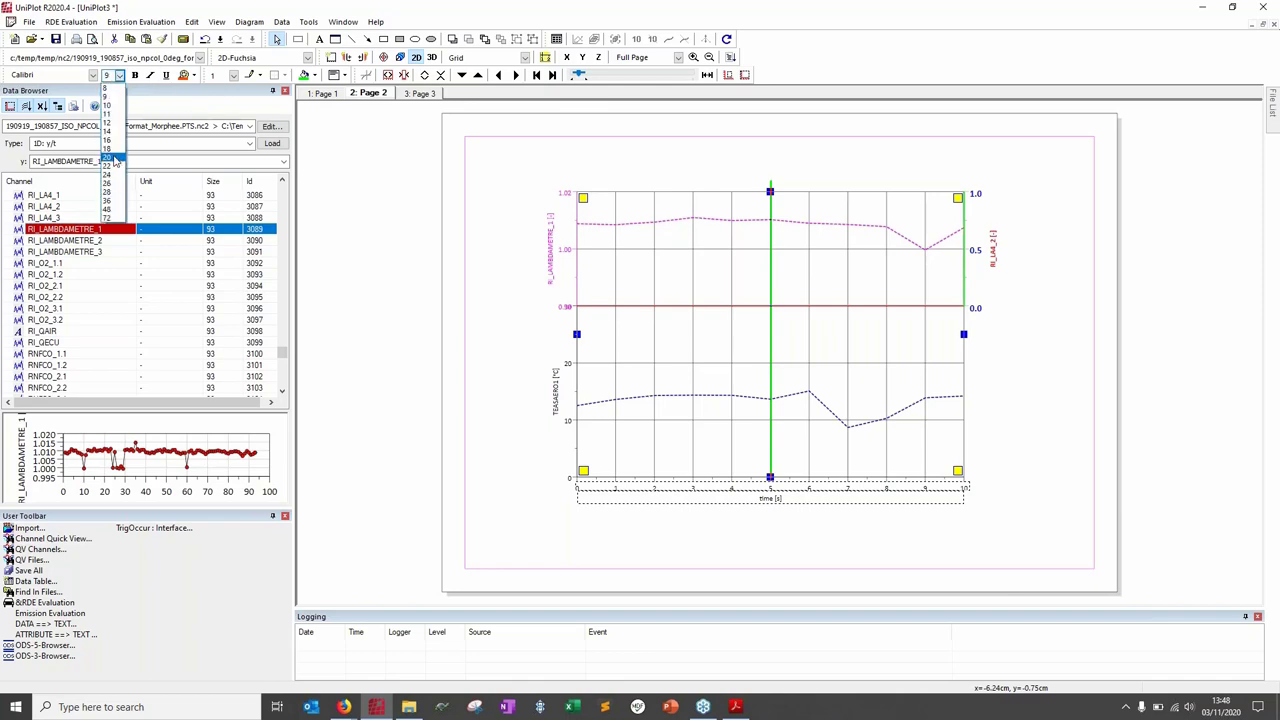
left_click(115, 160)
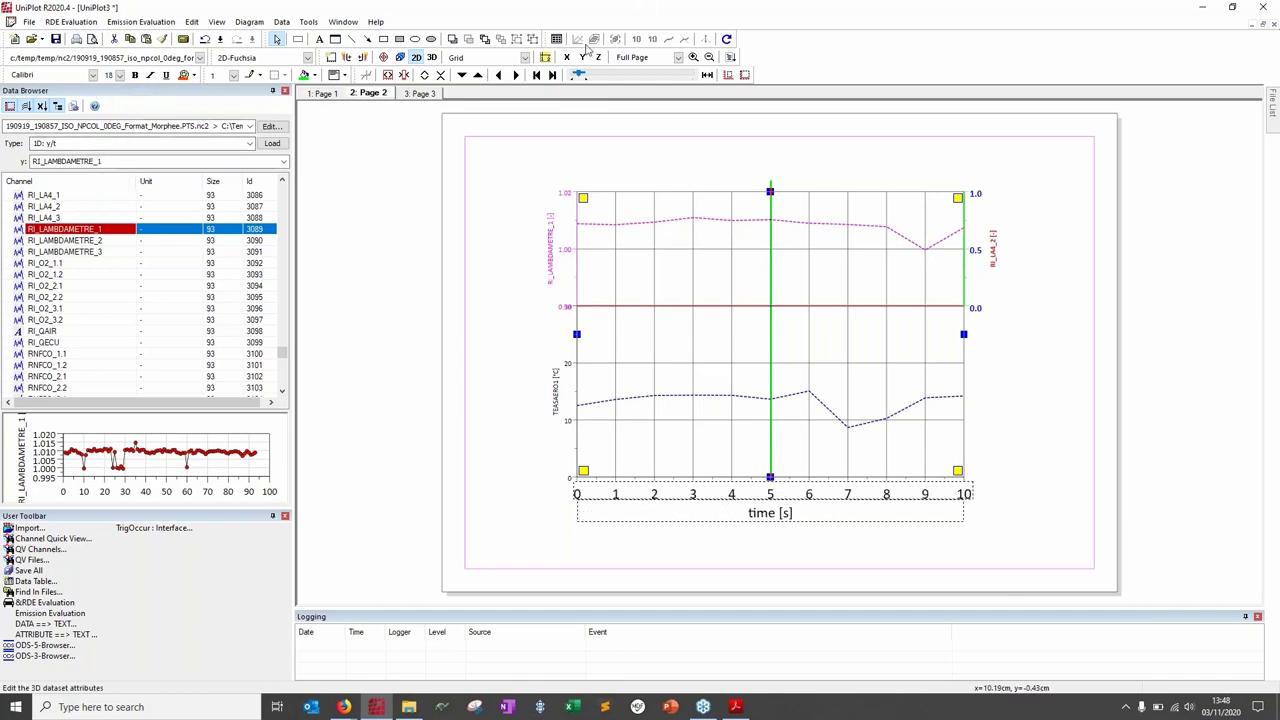
Step: Page the time axis forward through the data in 10 s windows until it spans 70 to 80 s
left_click(550, 79)
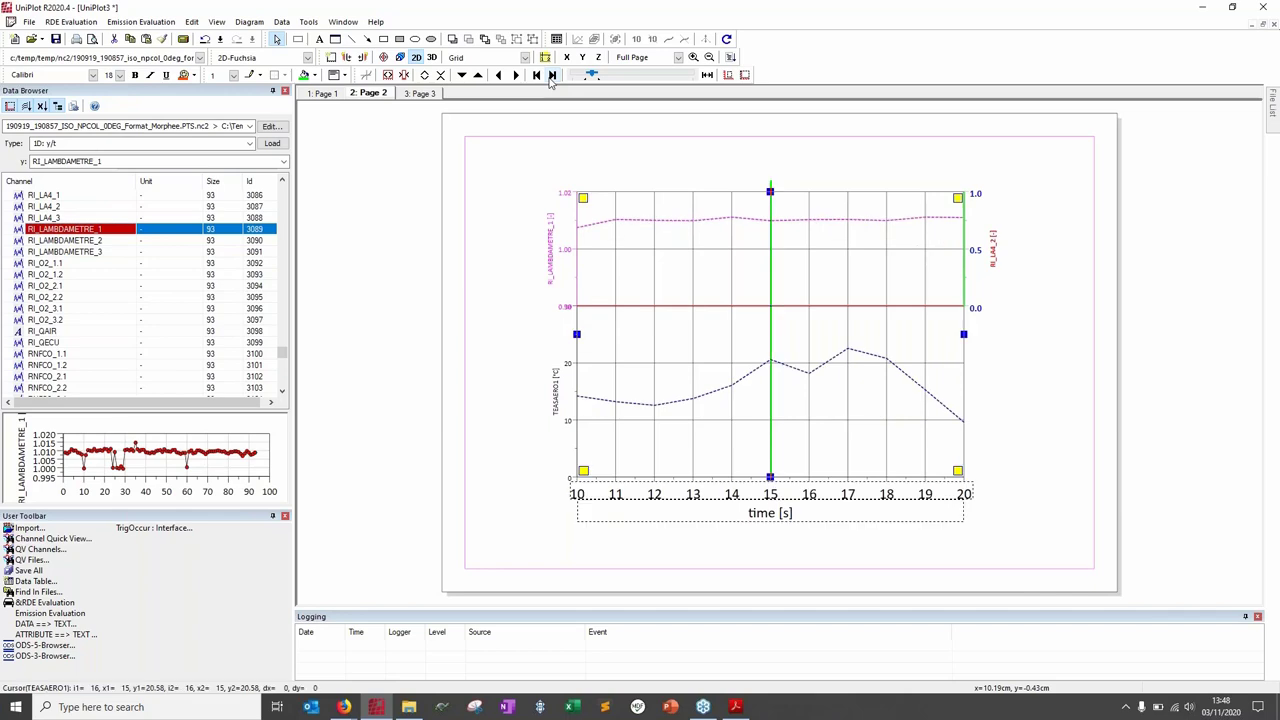
left_click(550, 79)
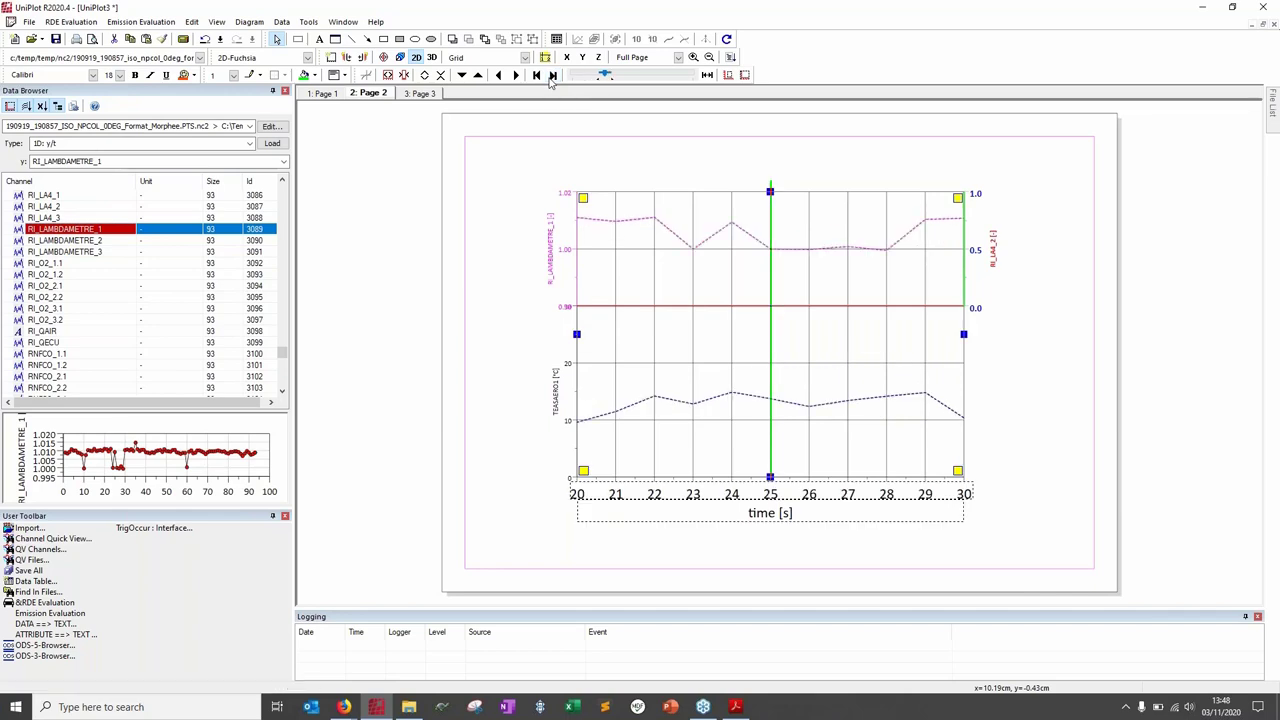
left_click(550, 78)
left_click(550, 78)
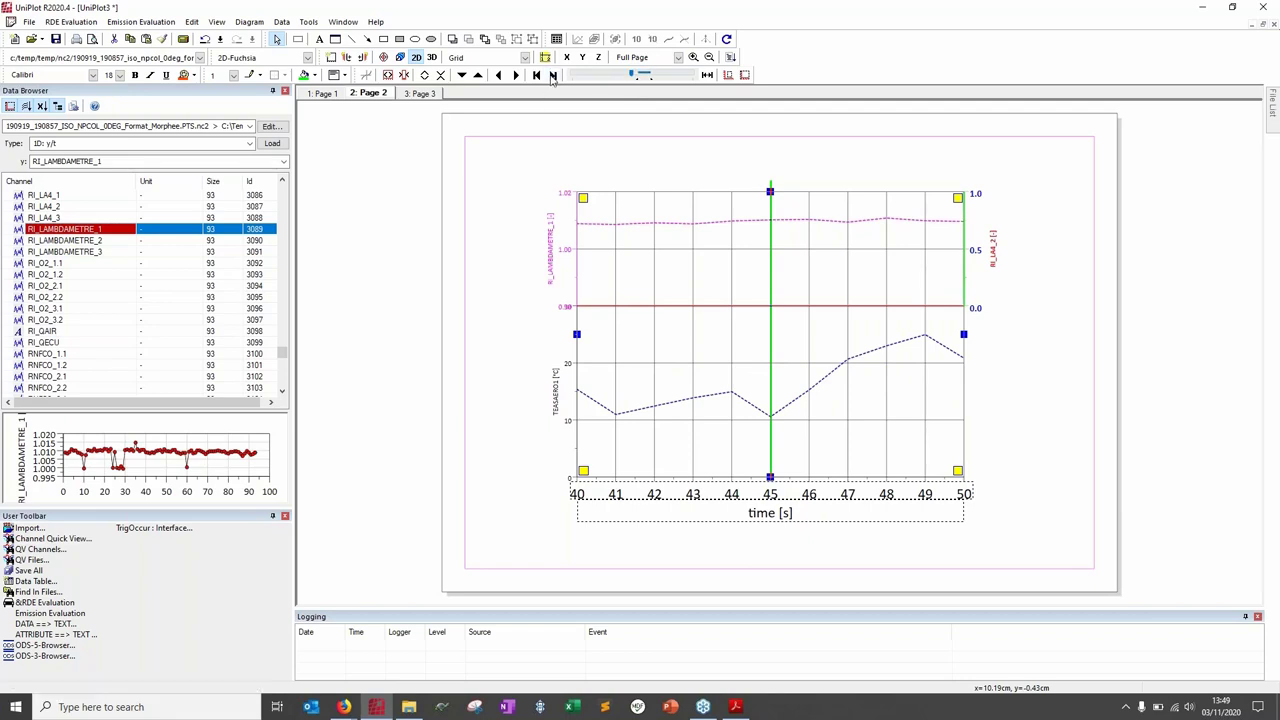
left_click(551, 77)
left_click(551, 77)
left_click(551, 77)
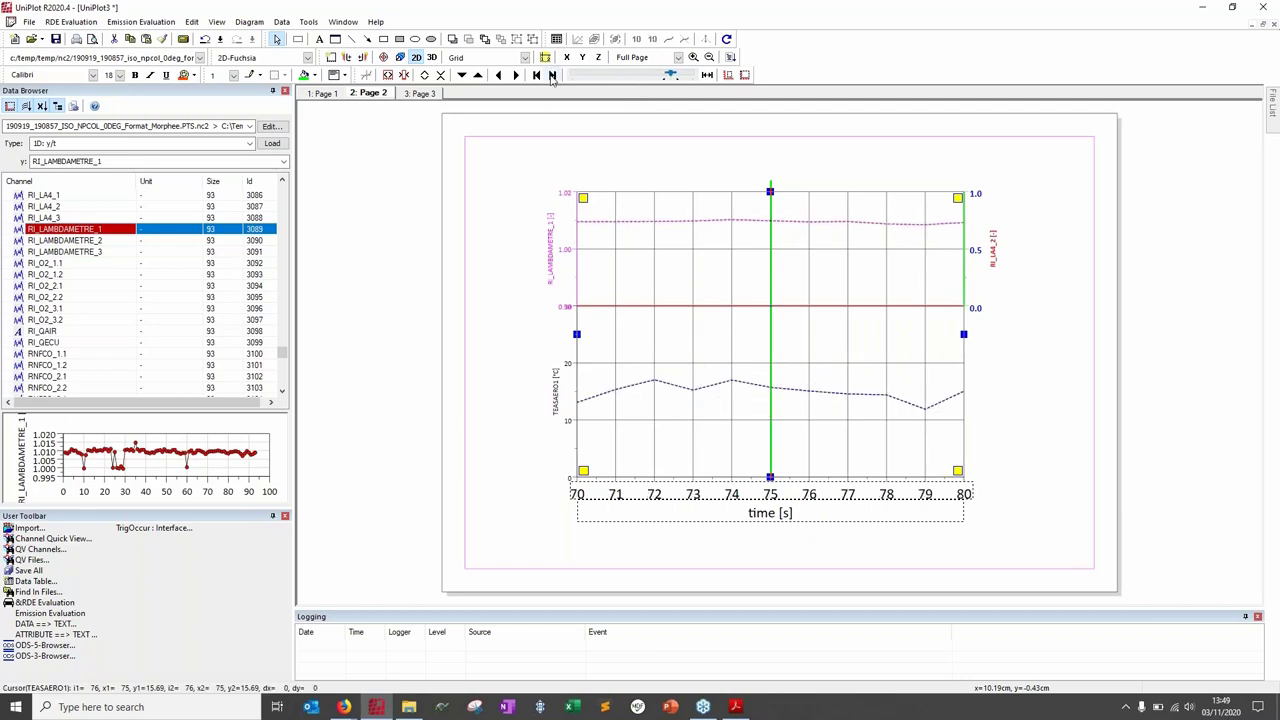
Step: Autoscale the diagram axes and select the TEASAERO1 diagram
left_click(744, 78)
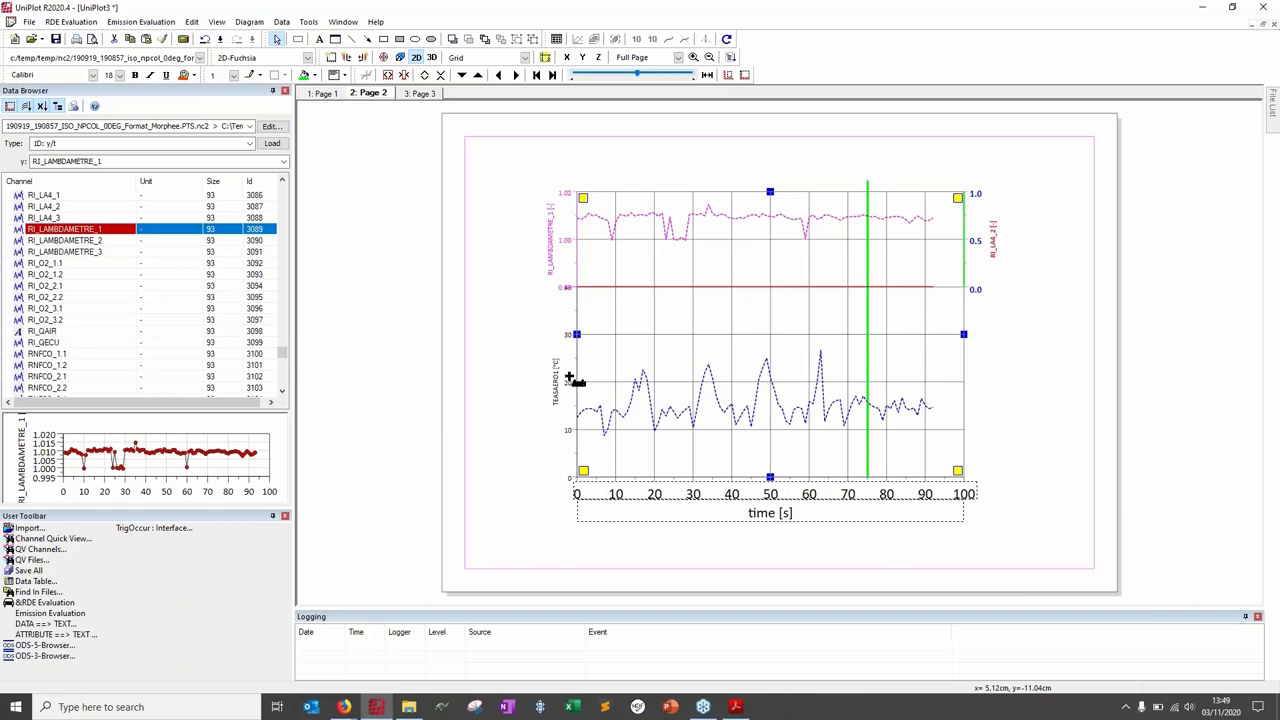
left_click(570, 380)
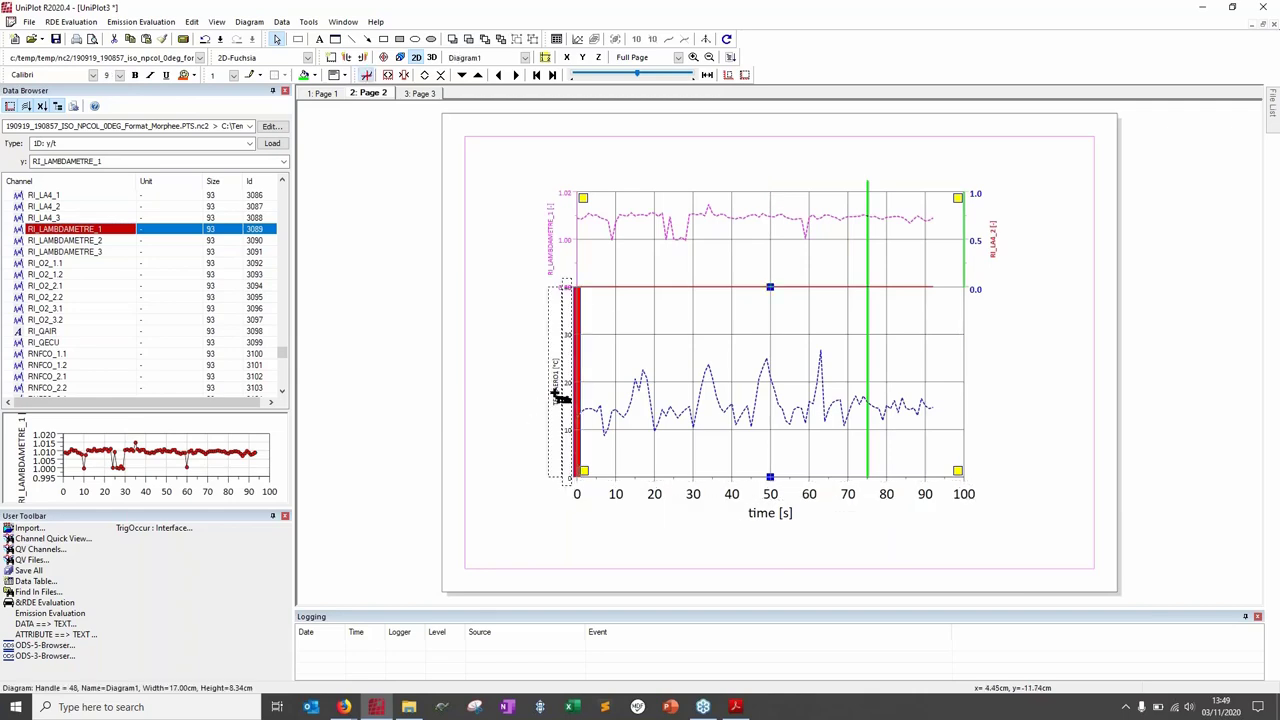
Step: Zoom the TEASAERO1 diagram's y axis in on a narrow band around 14 °C, and autoscale the axis back
left_click(729, 77)
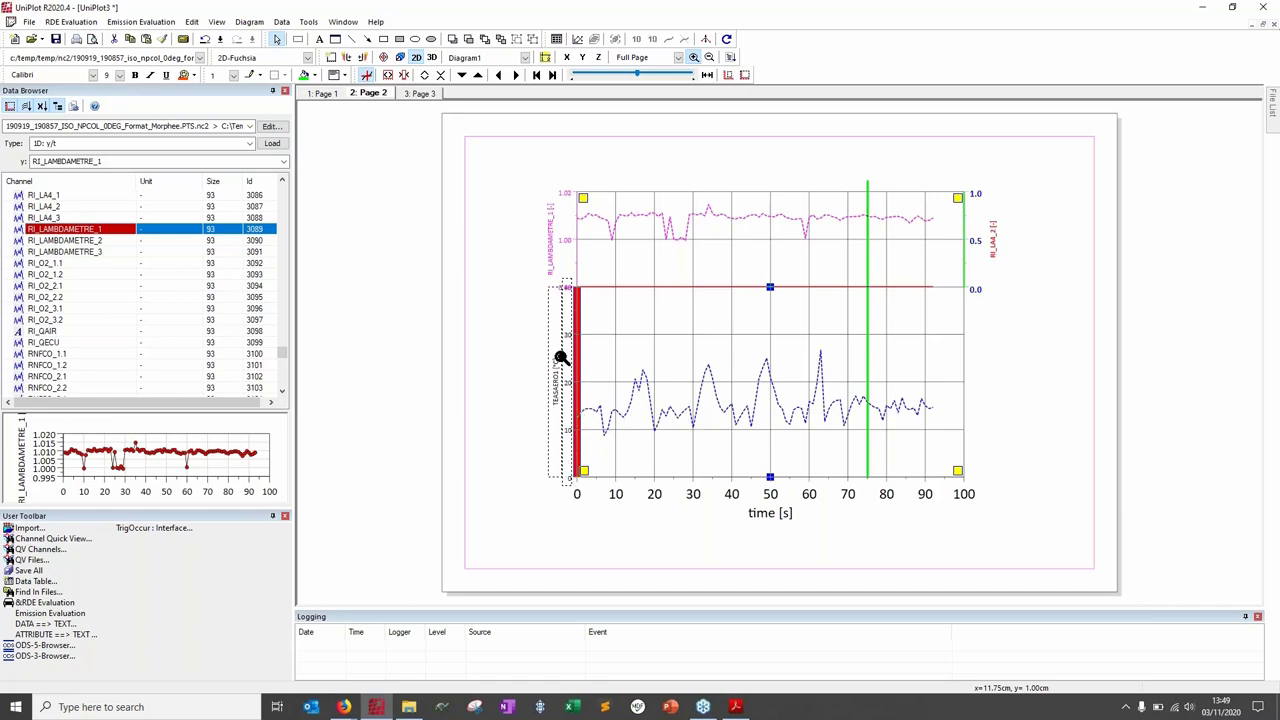
left_click_drag(579, 403, 965, 418)
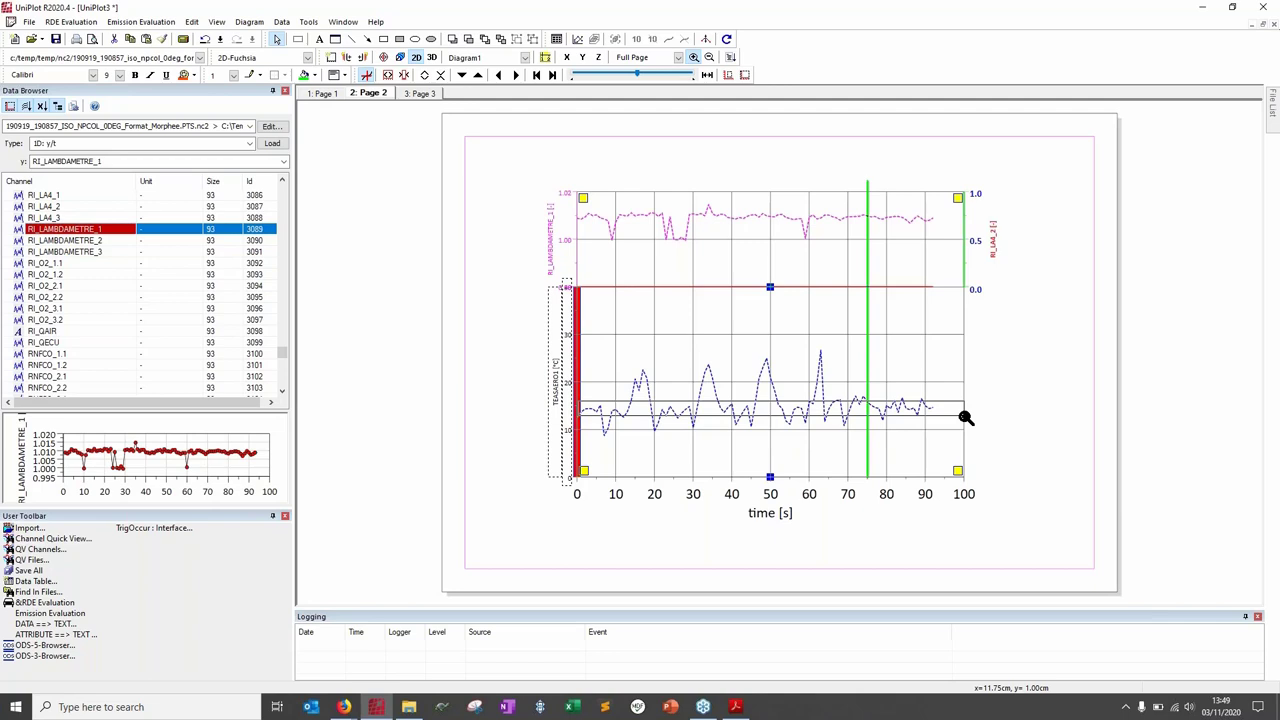
left_click_drag(965, 418, 965, 418)
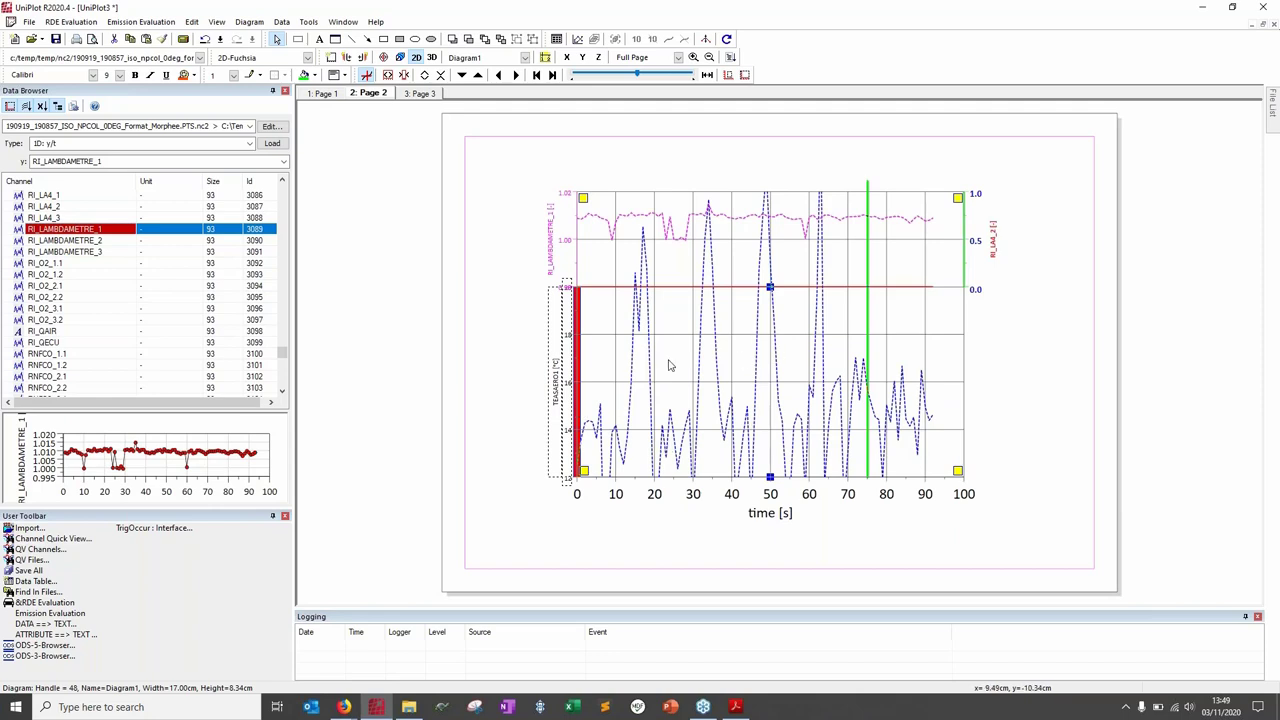
left_click(746, 75)
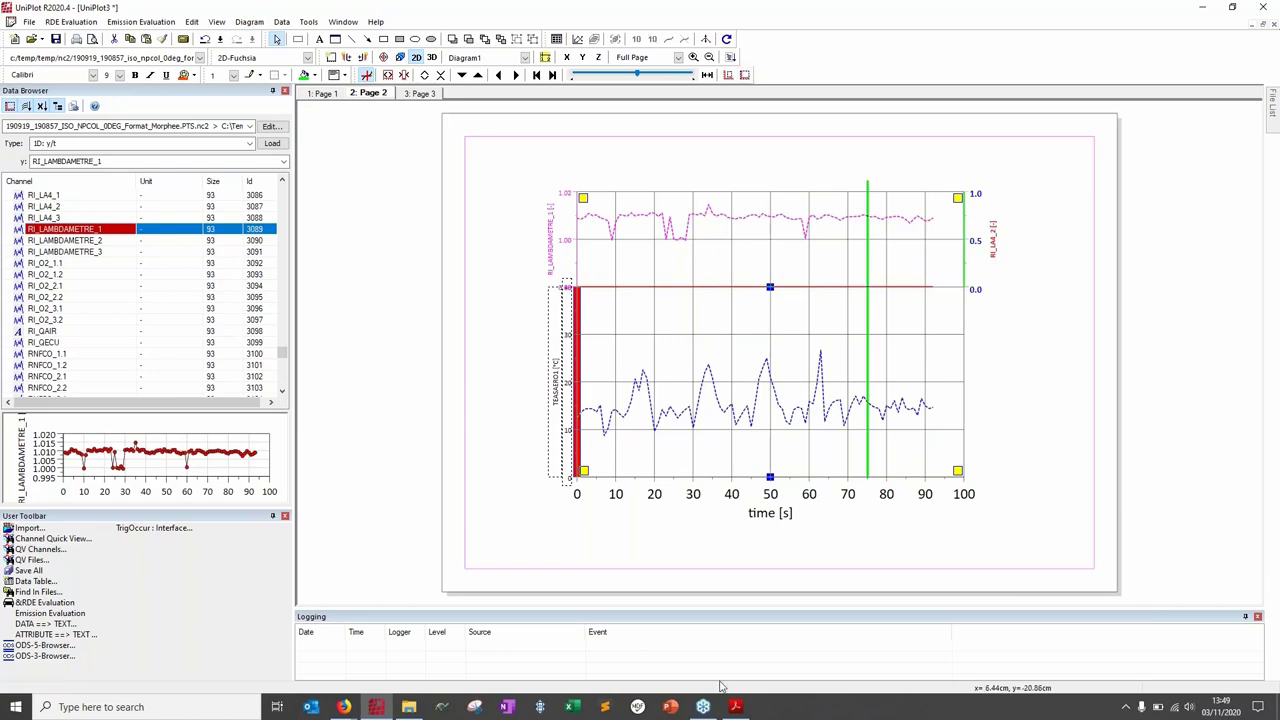
Step: Consult the DataBrowser slide in Acrobat Reader, check the diagram types offered in UniPlot's Data Browser, and return to UniPlot
left_click(735, 707)
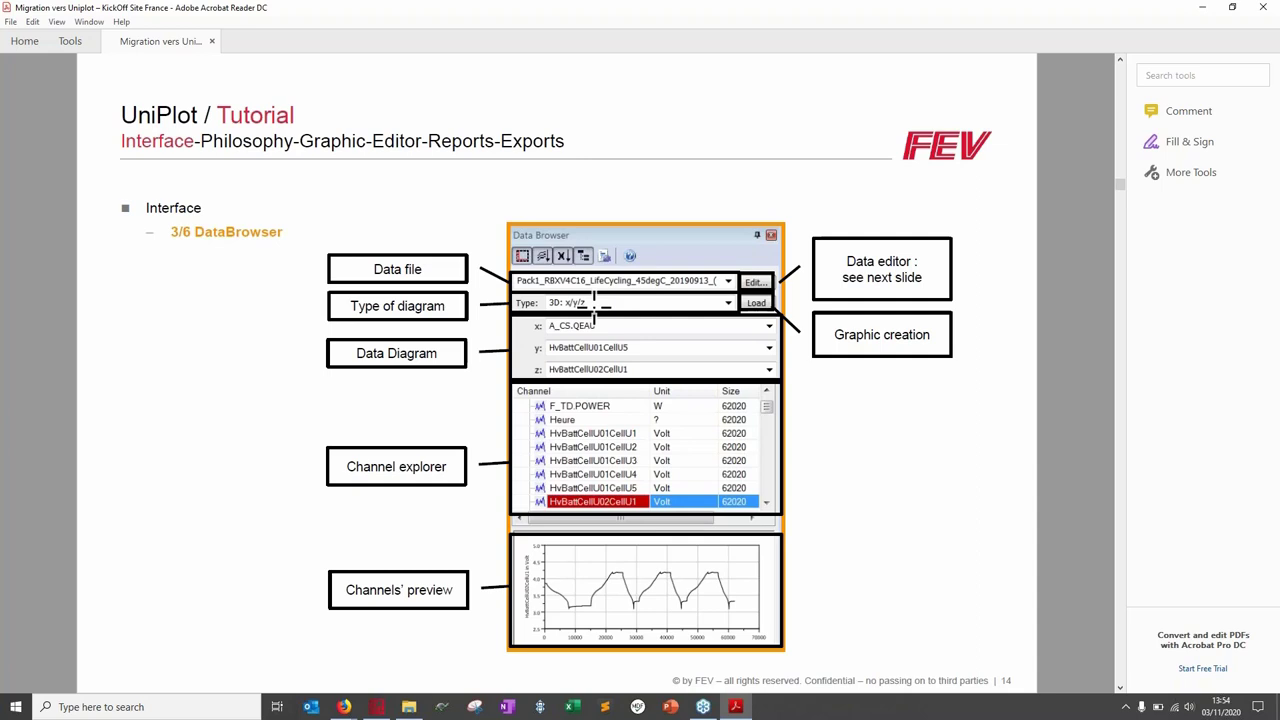
left_click(376, 707)
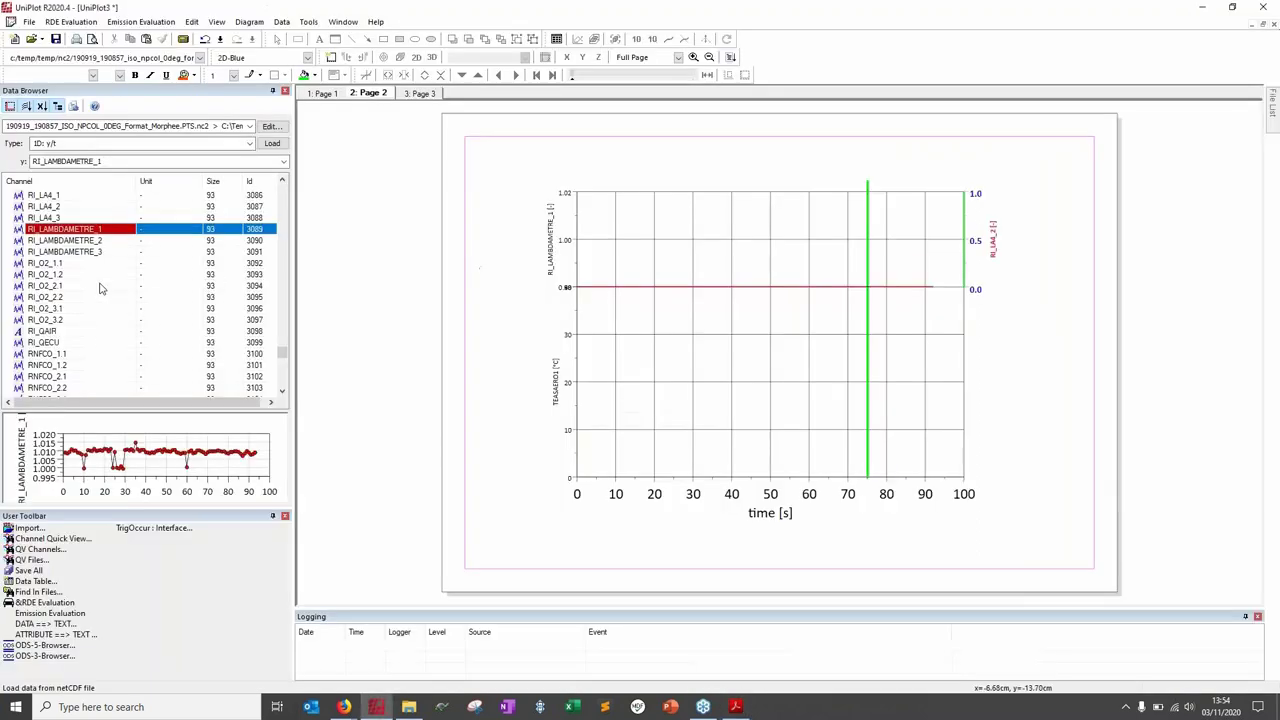
left_click(248, 144)
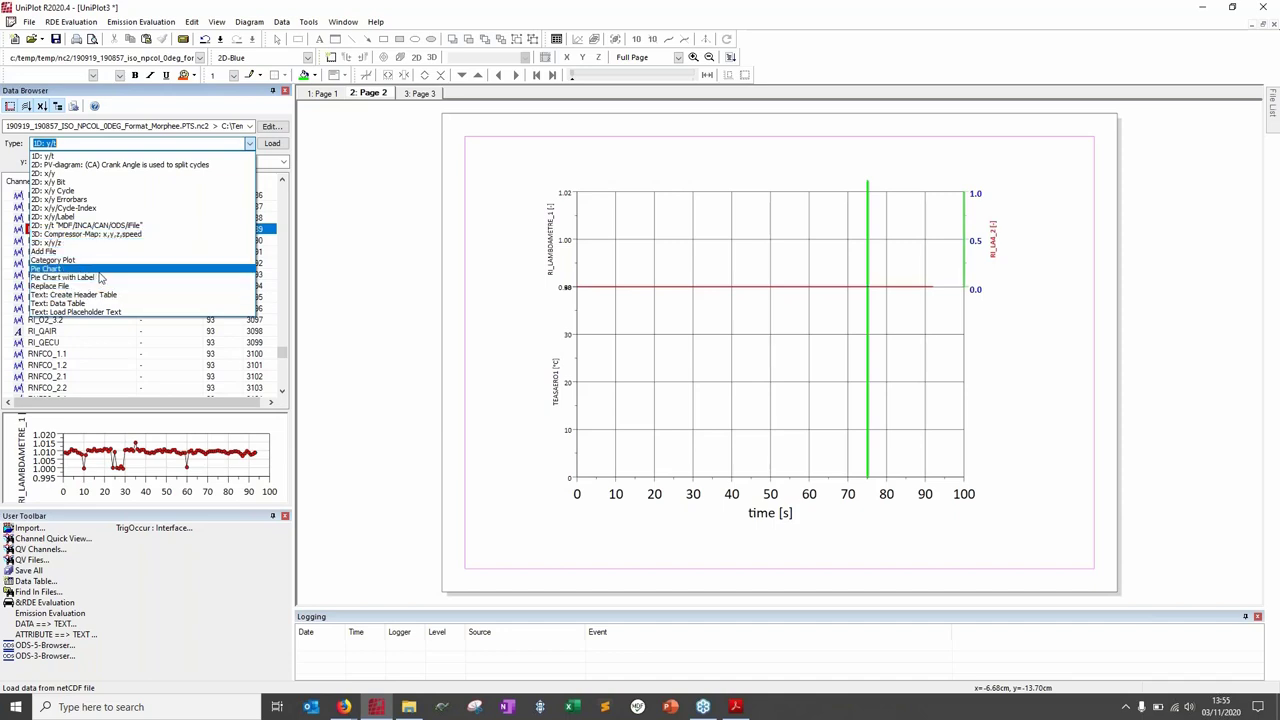
left_click(331, 263)
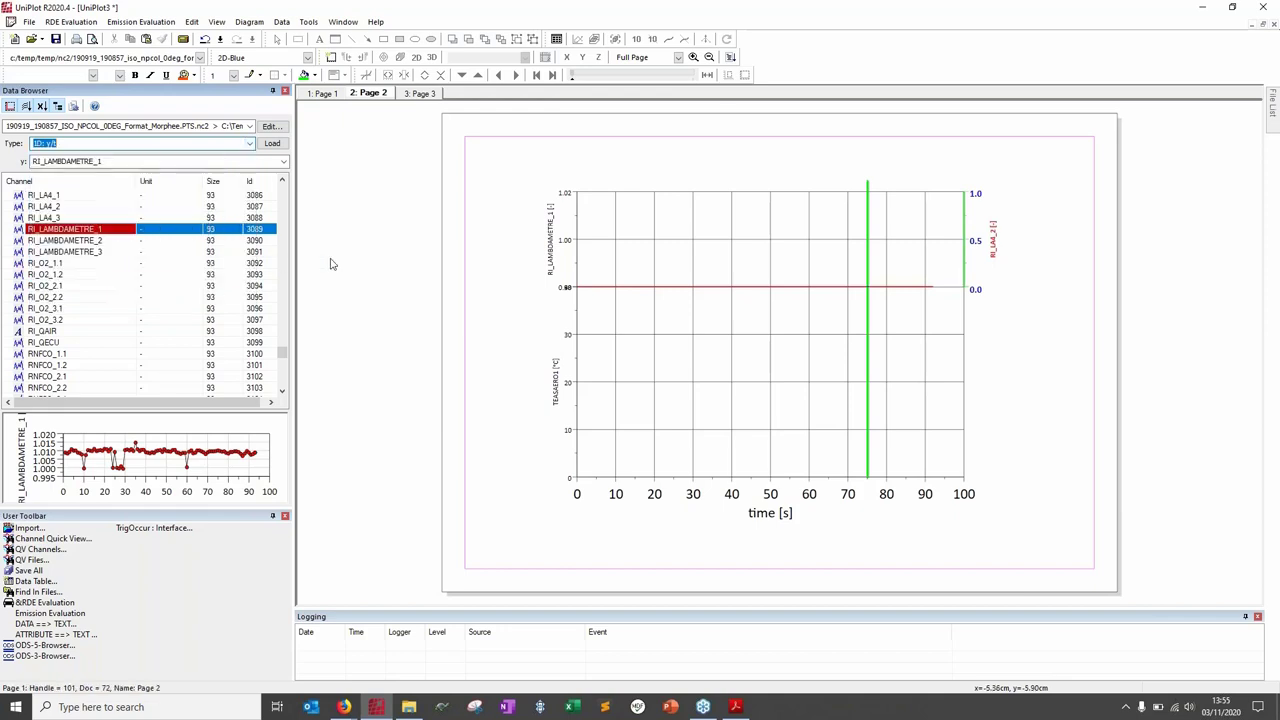
left_click(735, 707)
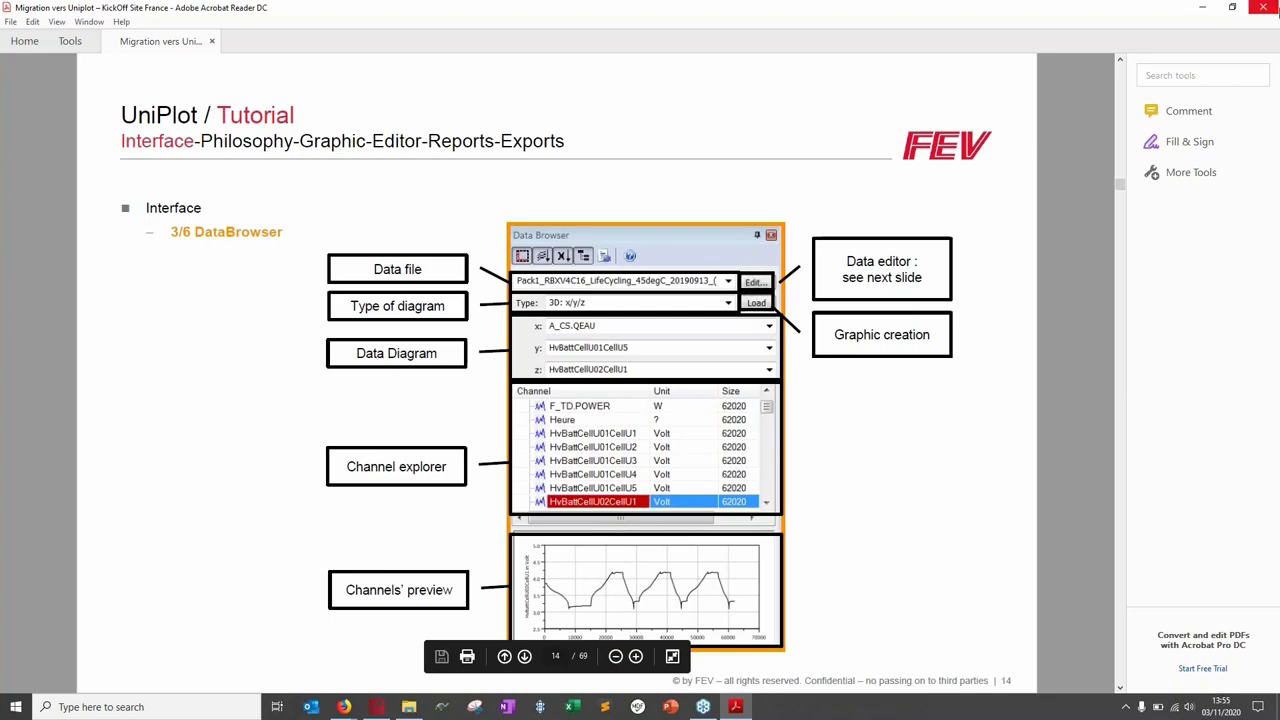
left_click(1202, 7)
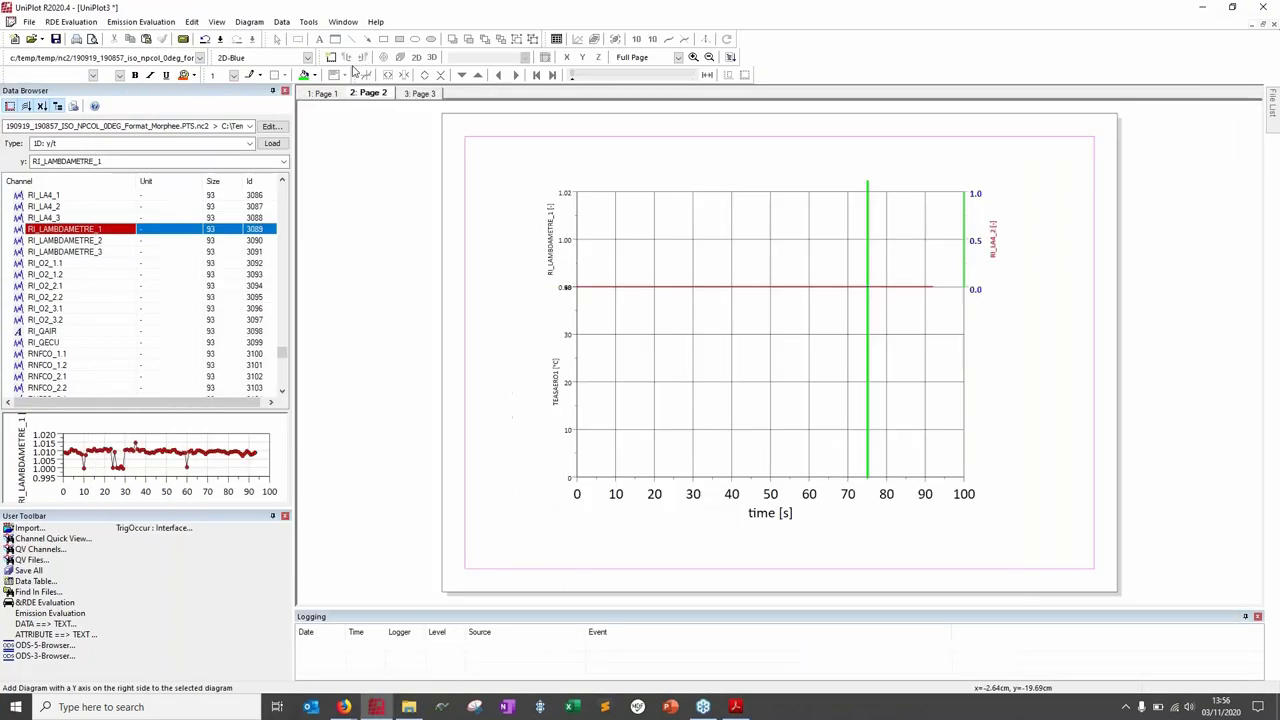
Step: View the data file in the data editor from the top of its channel list, compare it with the PDF slide, and close the editor
left_click(281, 129)
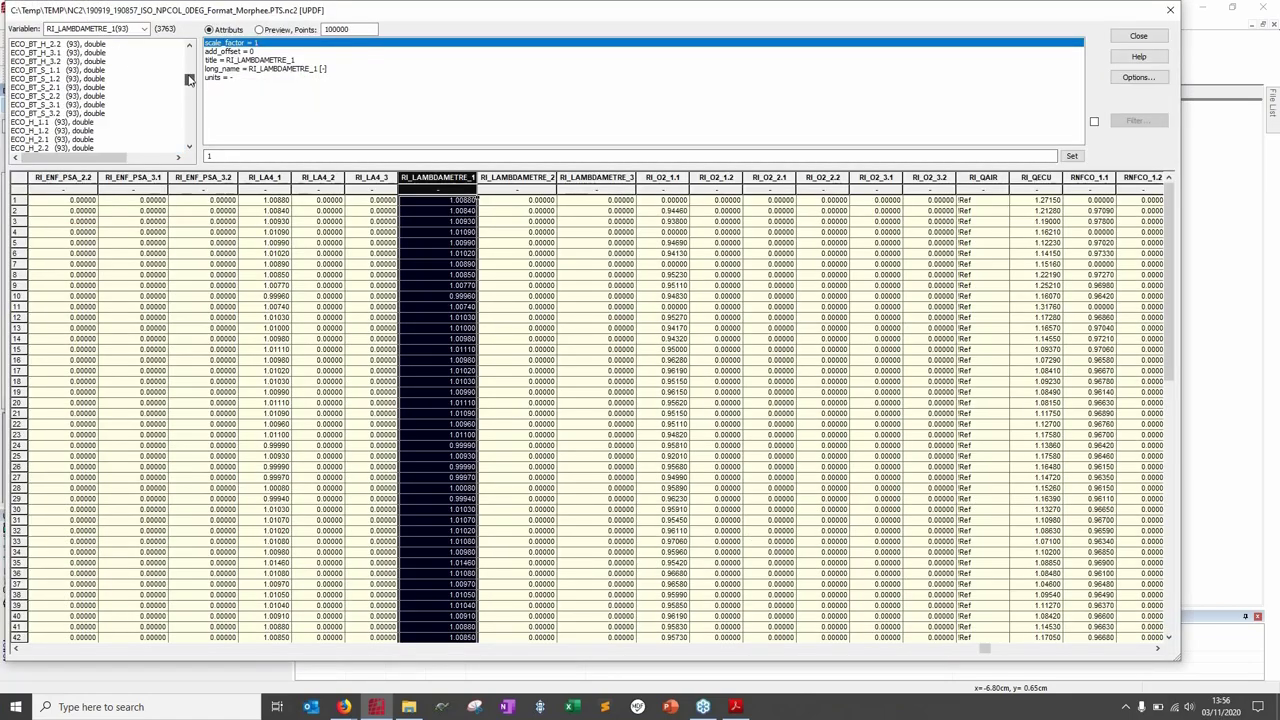
left_click_drag(189, 125, 193, 44)
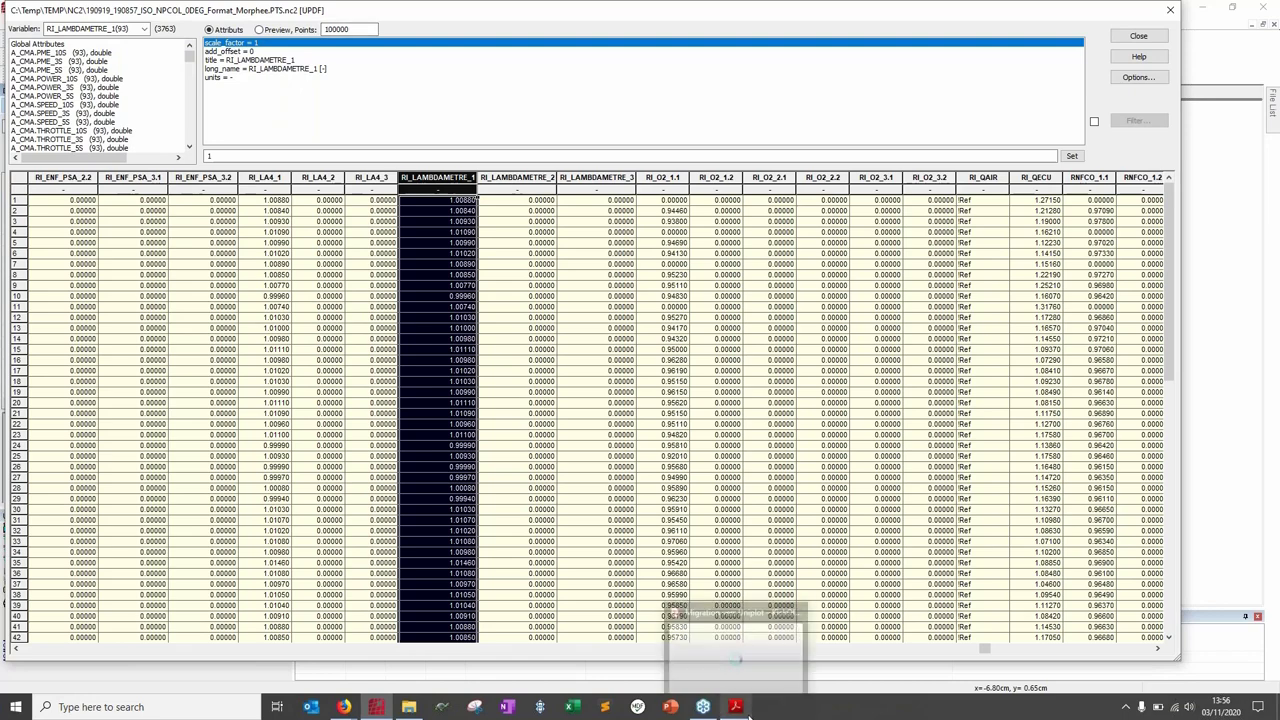
left_click(736, 707)
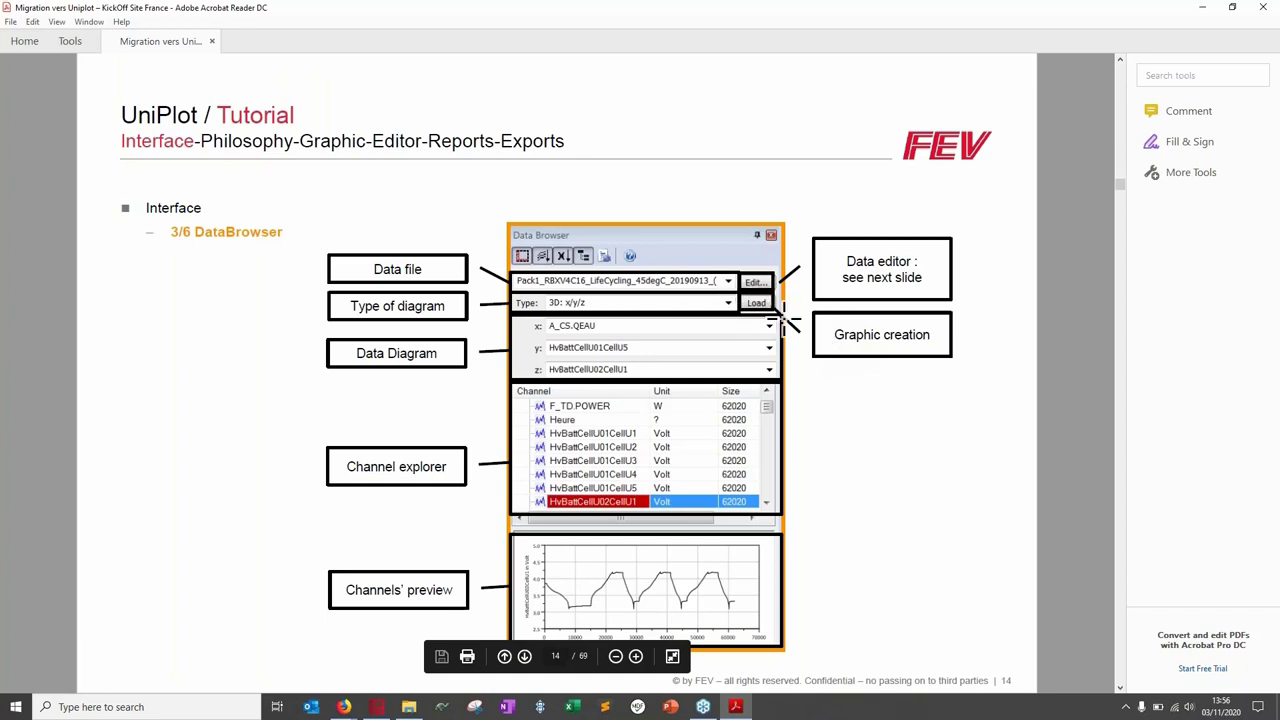
left_click(376, 707)
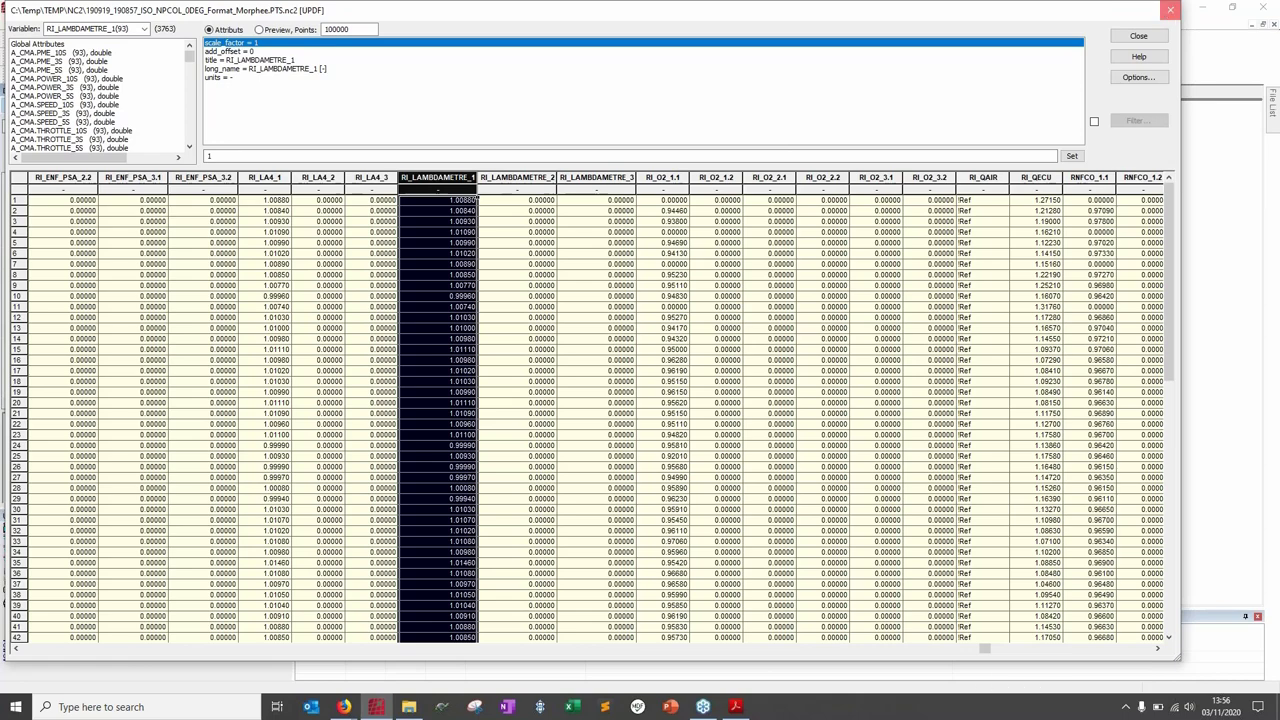
key("Escape")
Step: Create two y/t diagrams of RI_LAMBDAMETRE_2 on page 2, one dropped near the page's upper-left corner and one loaded over the existing diagram
left_click(62, 252)
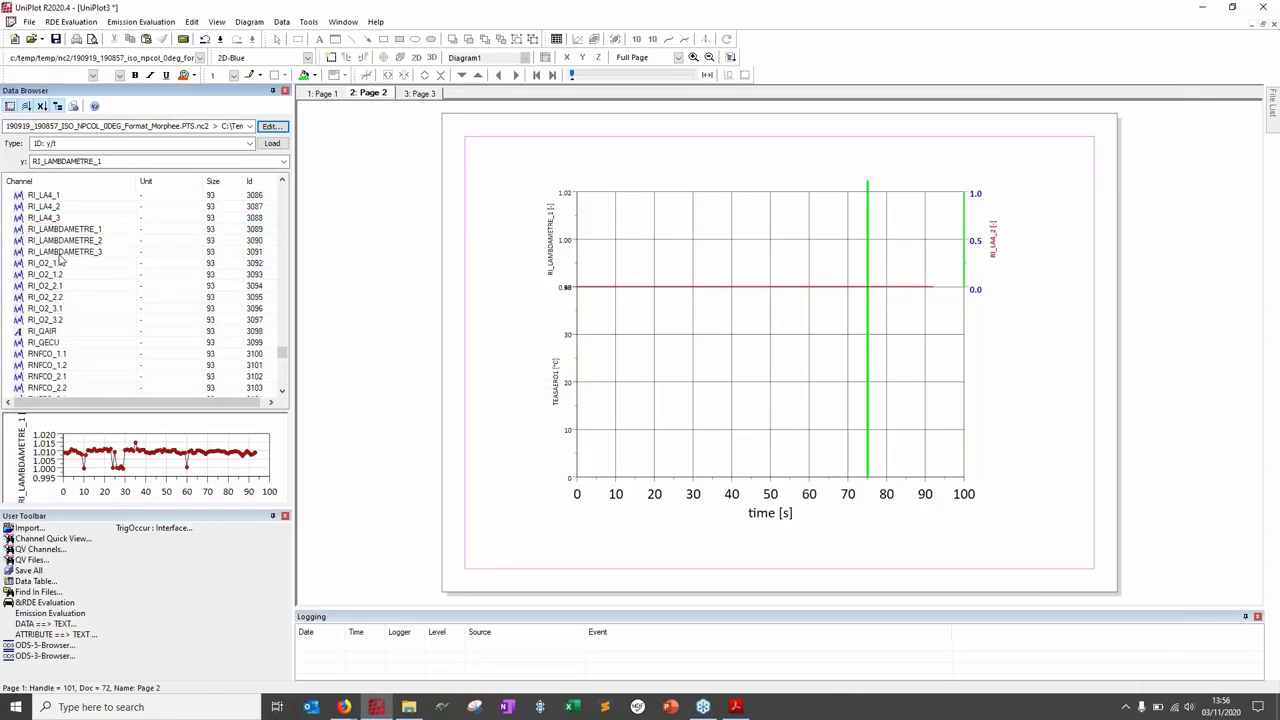
left_click(35, 241)
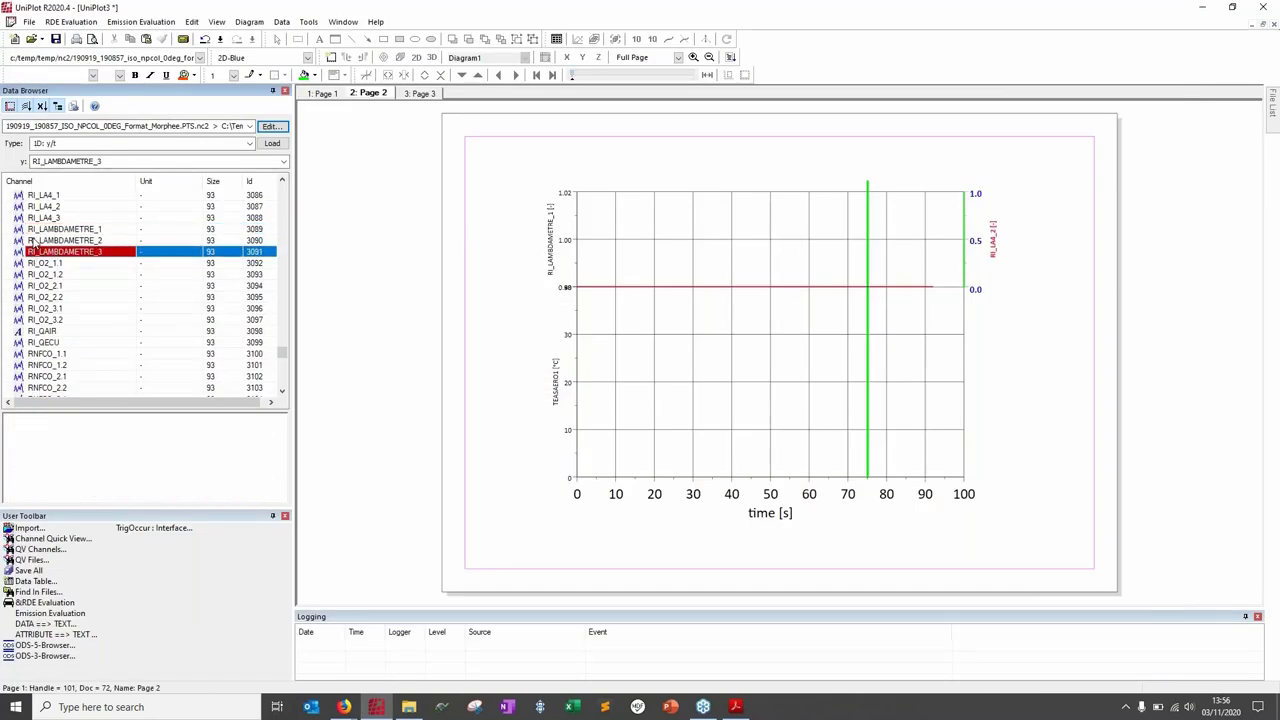
left_click_drag(35, 241, 532, 186)
left_click_drag(534, 220, 563, 352)
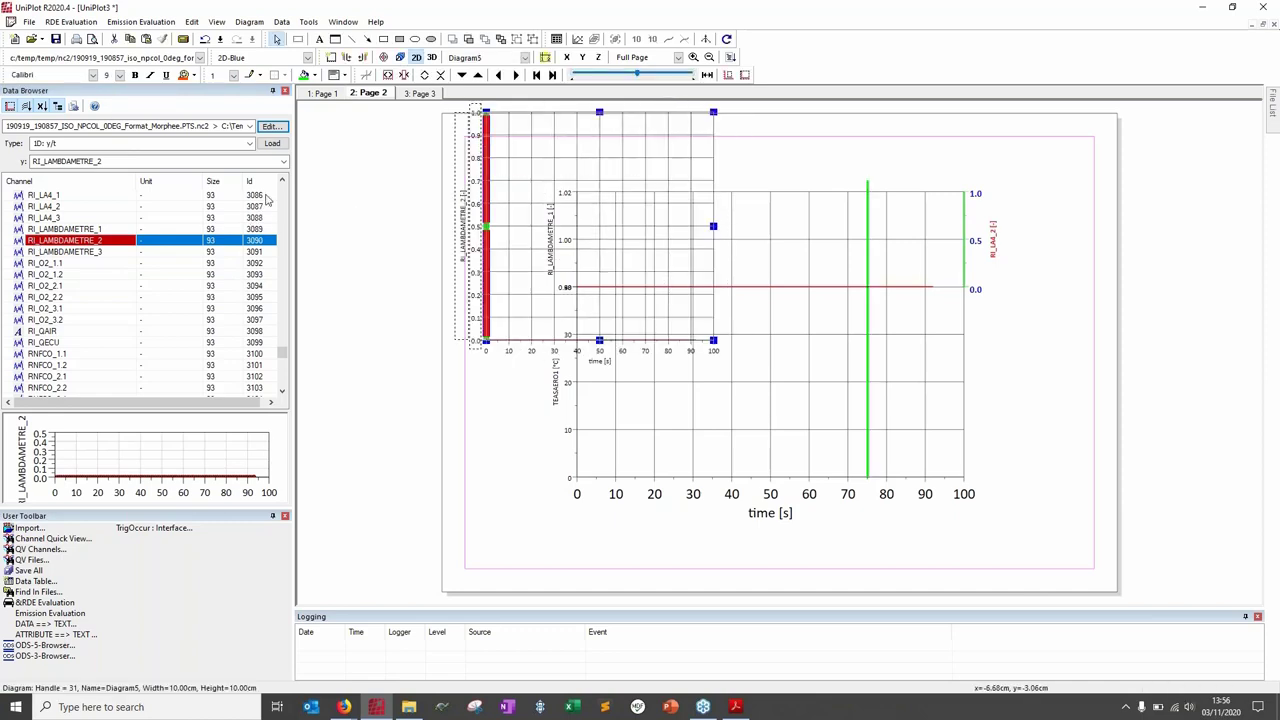
left_click(337, 209)
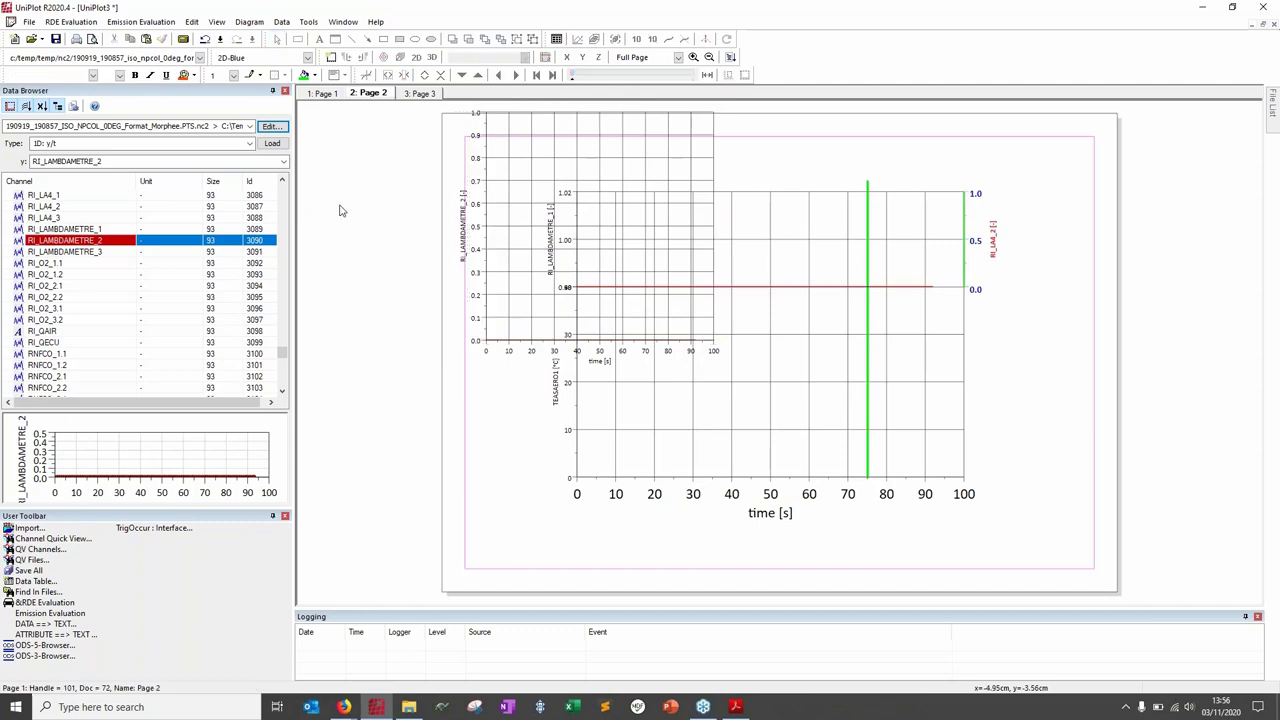
left_click(760, 162)
left_click(272, 144)
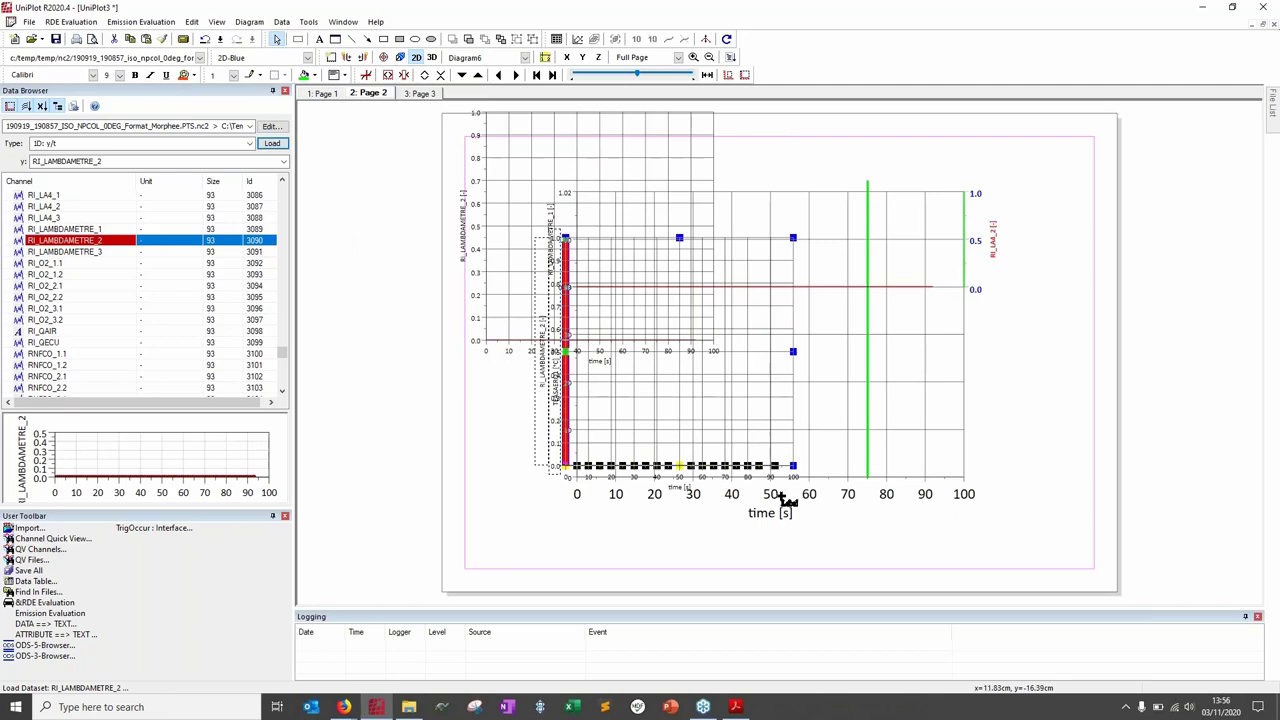
Step: Review slide 15 about the DataBrowser editor in Acrobat Reader and return to UniPlot
left_click(740, 705)
scroll(677, 549, "down", 1)
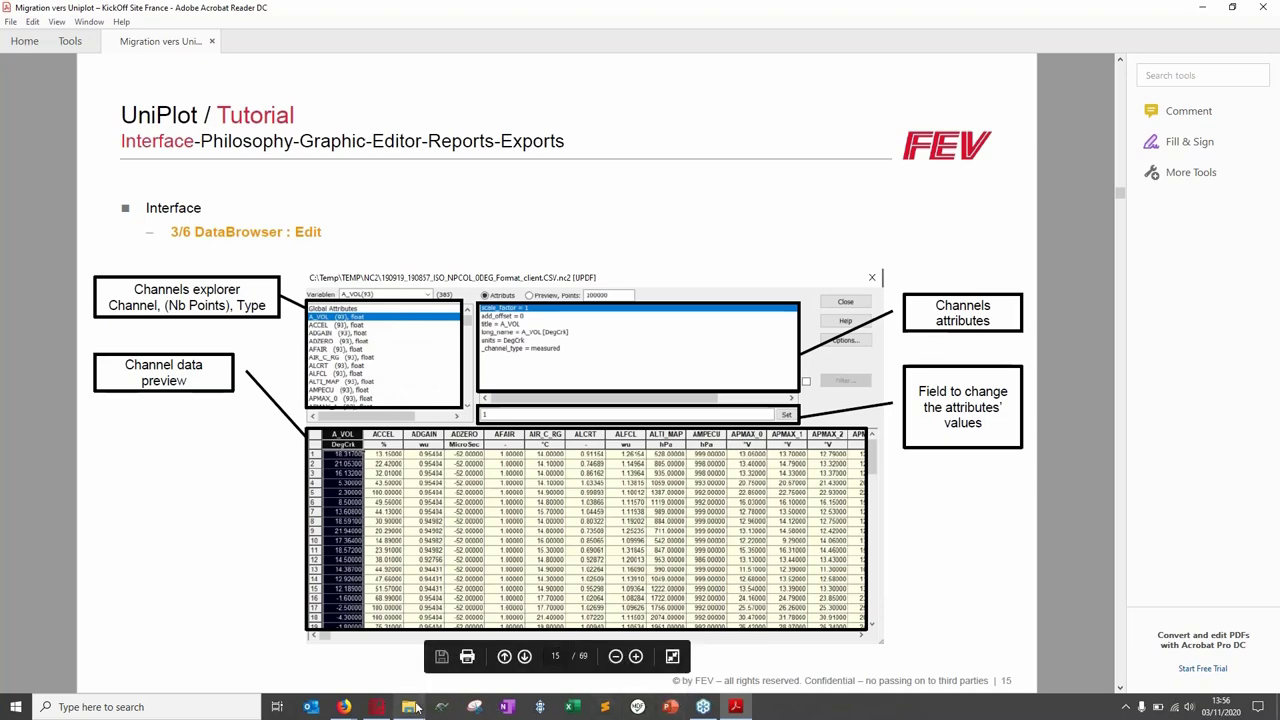
left_click(376, 707)
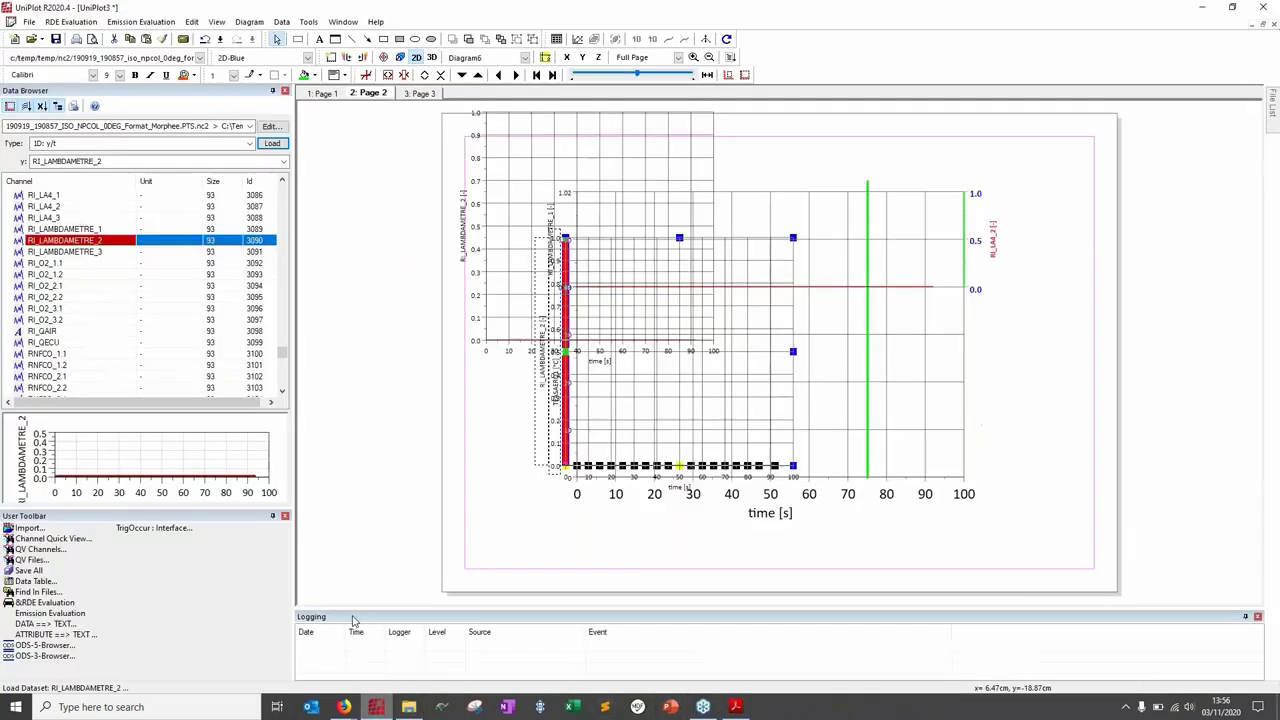
Step: Open the data file in the data editor and inspect its global attributes and the A_CMA.PME_3S channel
left_click(278, 130)
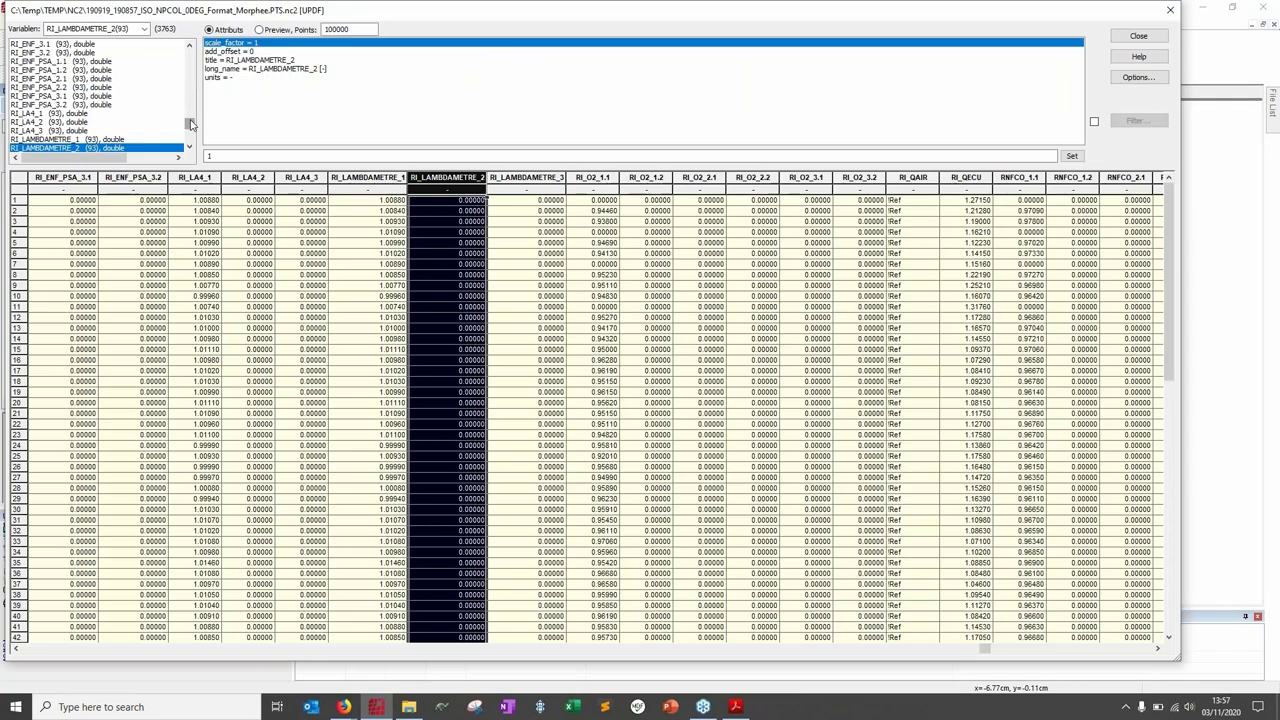
left_click_drag(190, 124, 189, 46)
left_click(60, 45)
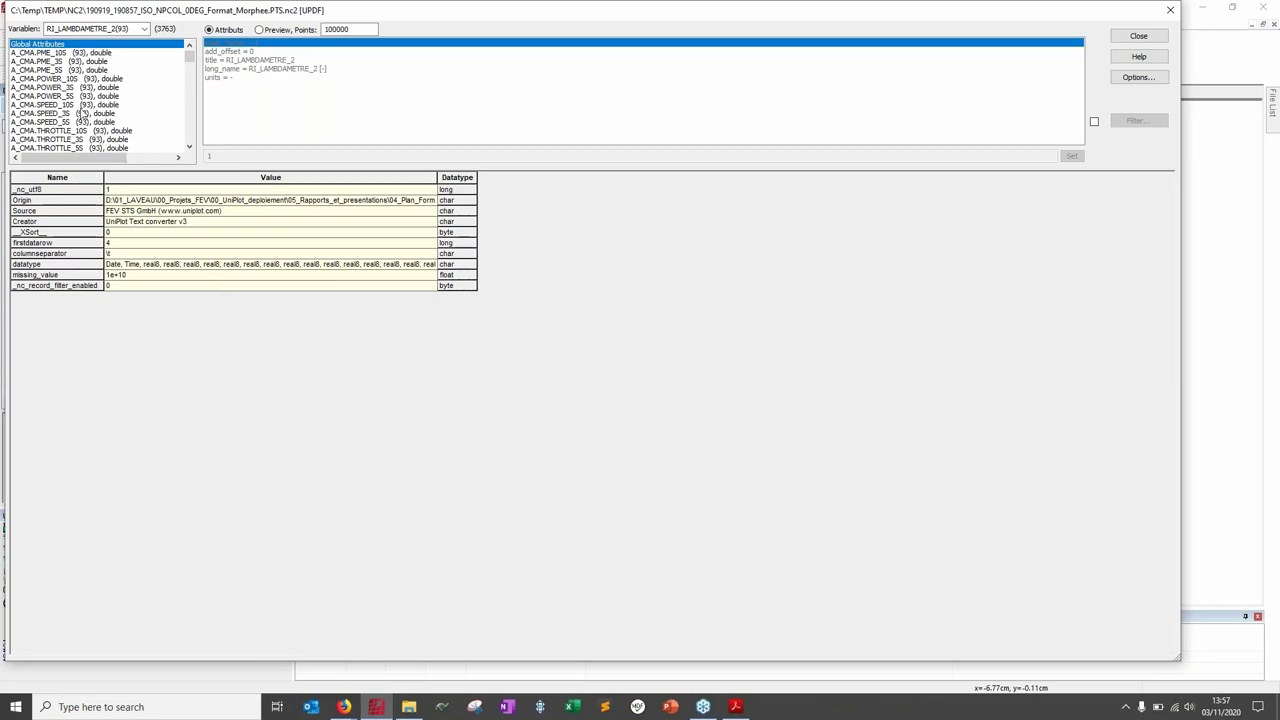
left_click(48, 61)
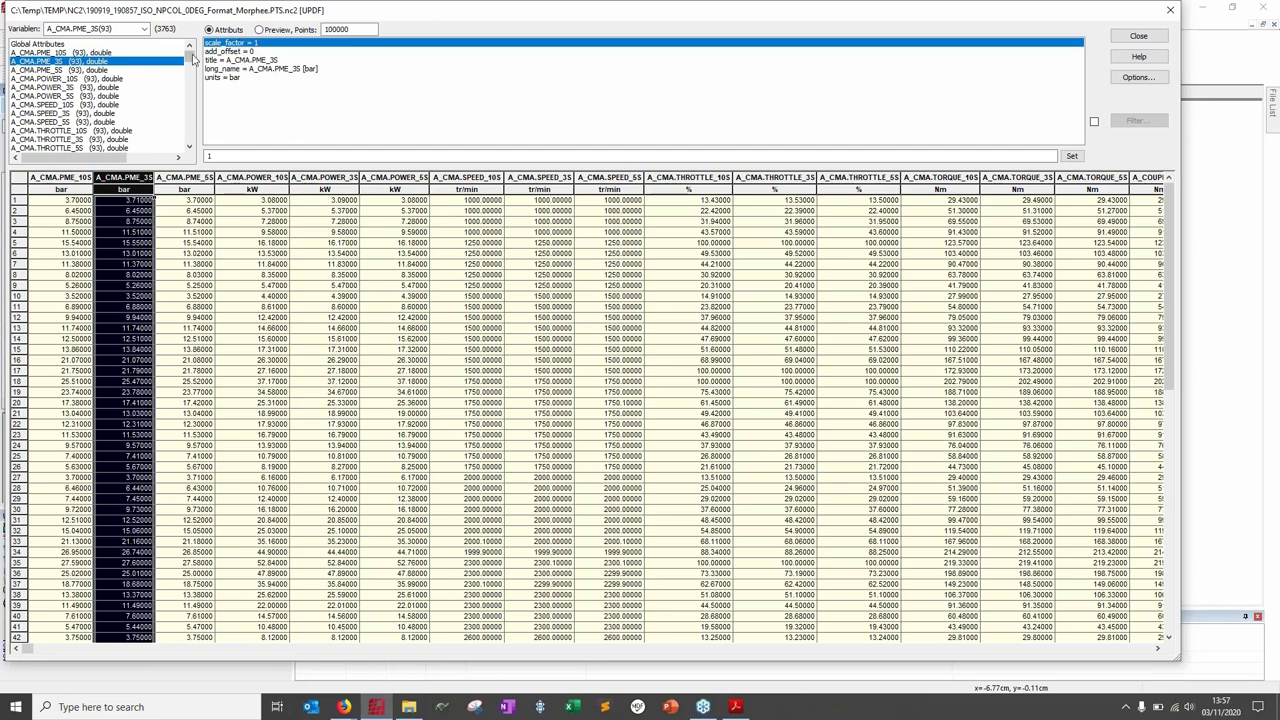
Step: Inspect the PMIBP5M channel, switch its attributes view to the curve preview, and preview PMIBP4V
left_click_drag(195, 60, 195, 115)
left_click(110, 96)
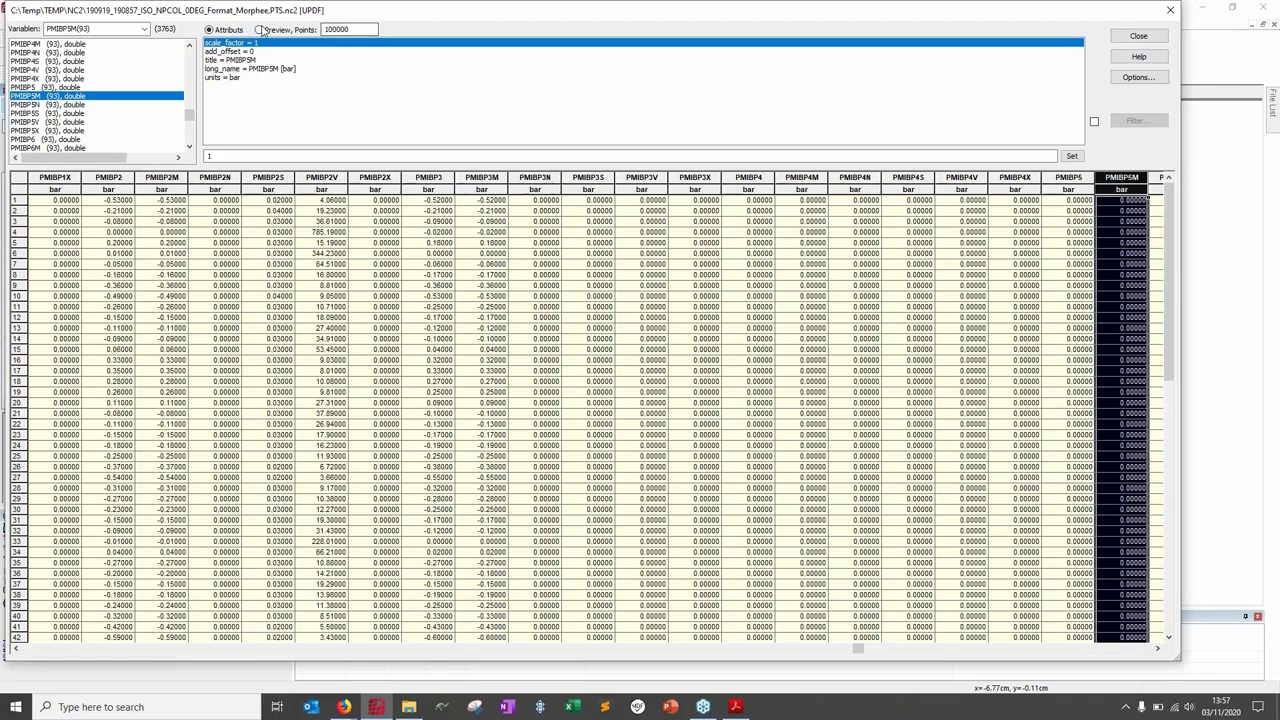
left_click(260, 30)
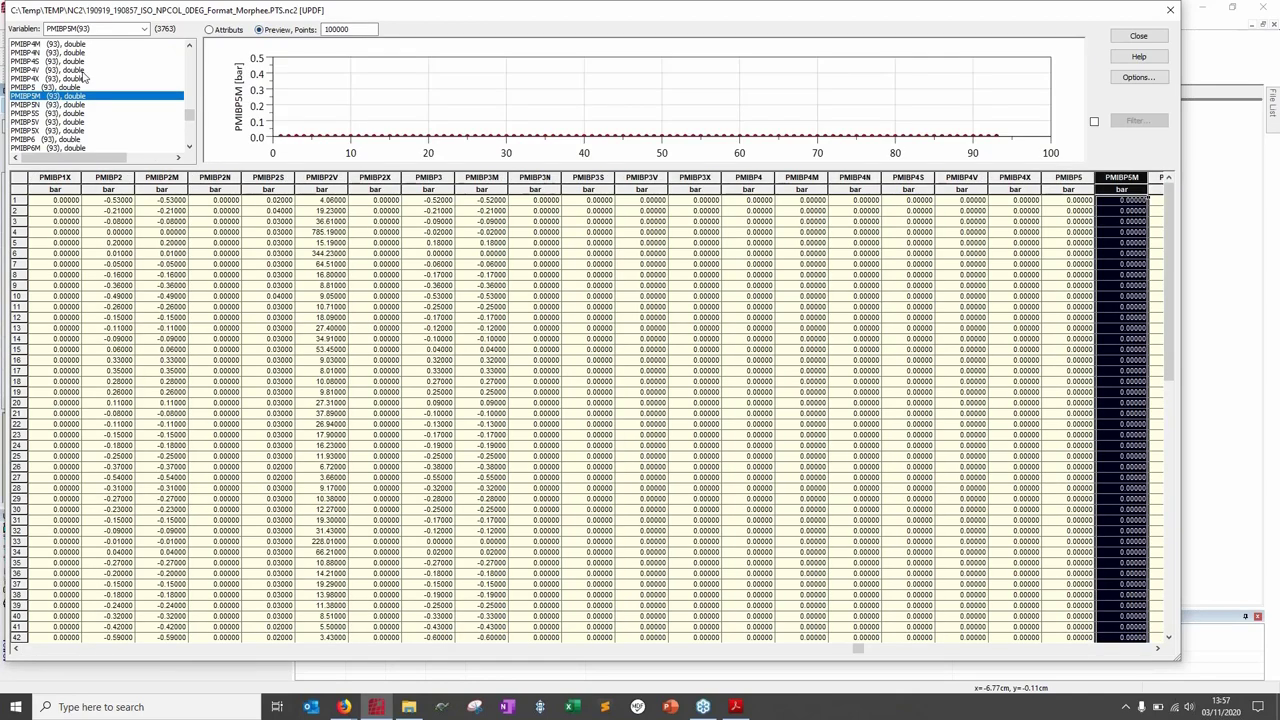
left_click(85, 71)
Step: Browse the curve previews of the O2R and O2 channels, ending with a preview of MAPO5V
left_click_drag(189, 116, 189, 100)
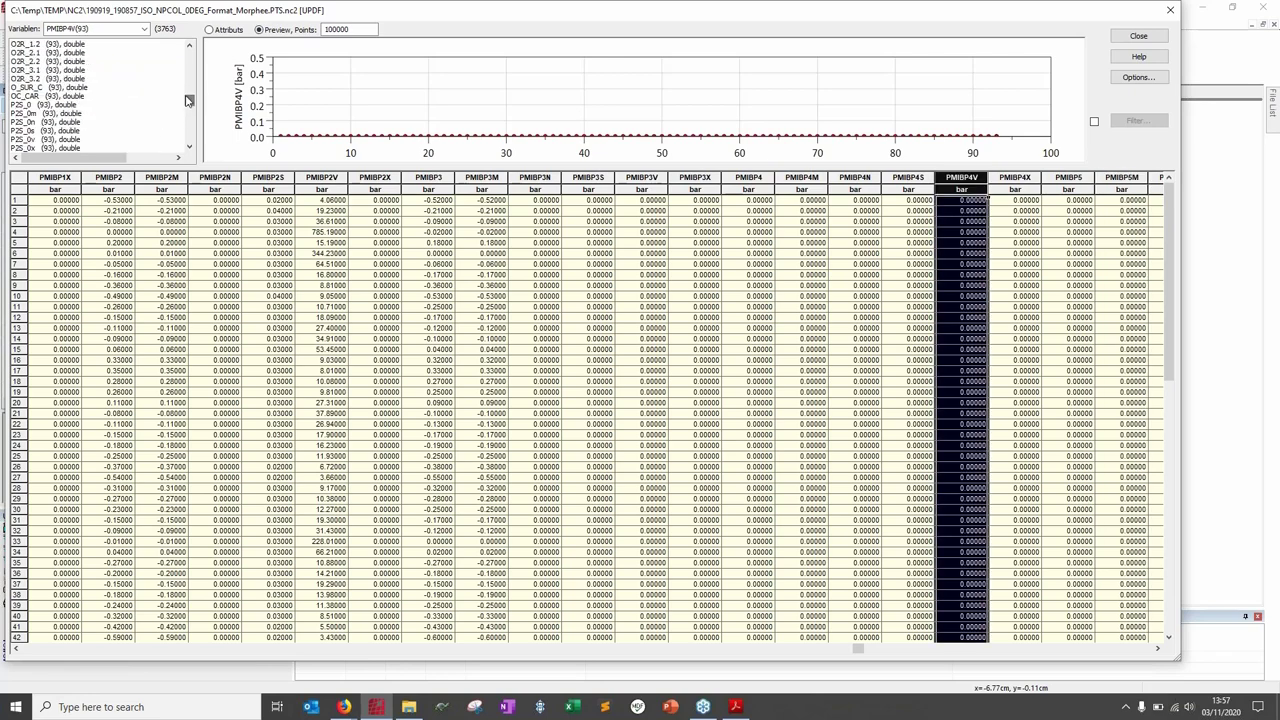
left_click(87, 60)
key("Up")
key("Up")
key("Up")
key("Up")
key("Up")
key("Up")
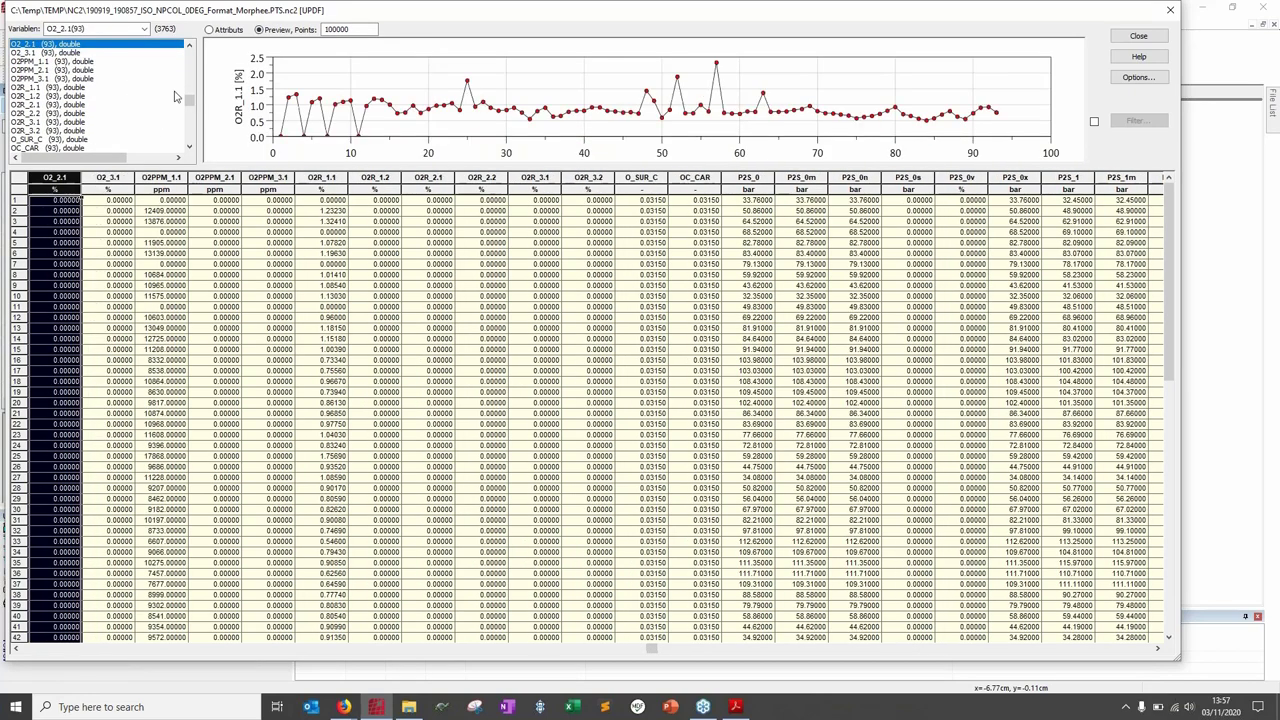
left_click_drag(190, 102, 192, 101)
left_click(102, 71)
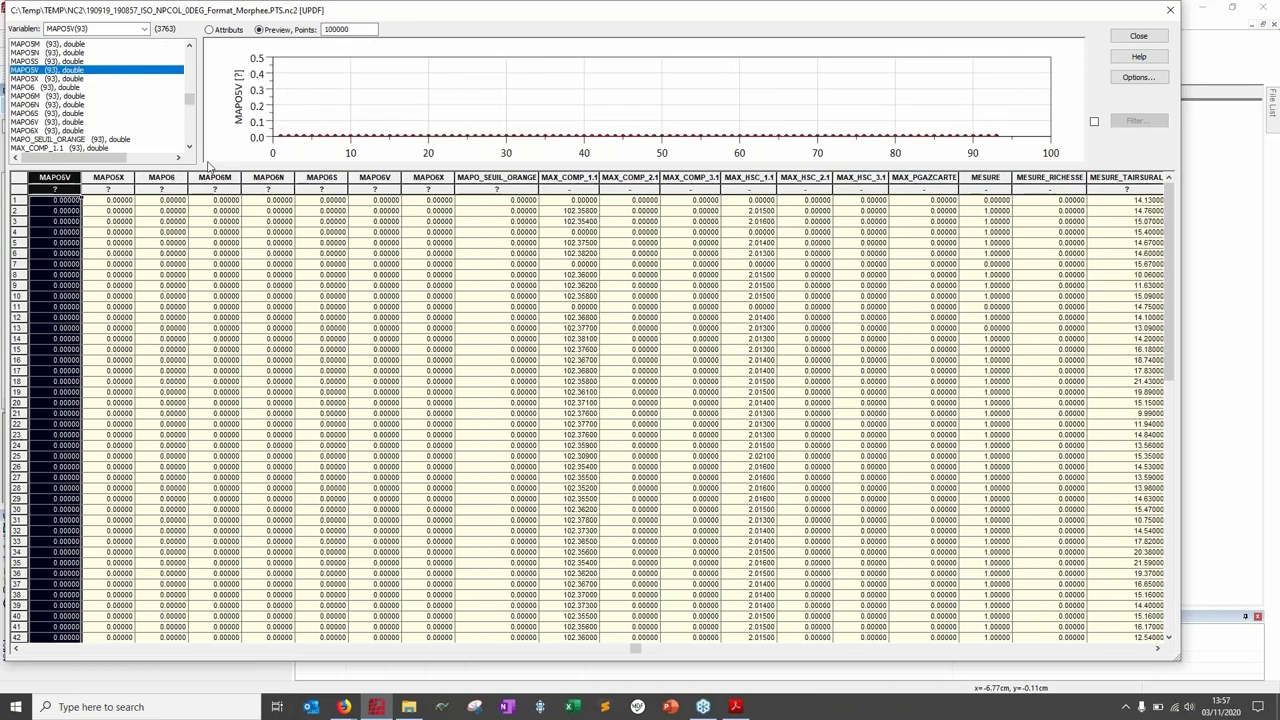
Step: Look at the data table's commands and the Add/Edit Formula Channel dialog, cancel it, and close the data editor
right_click(370, 274)
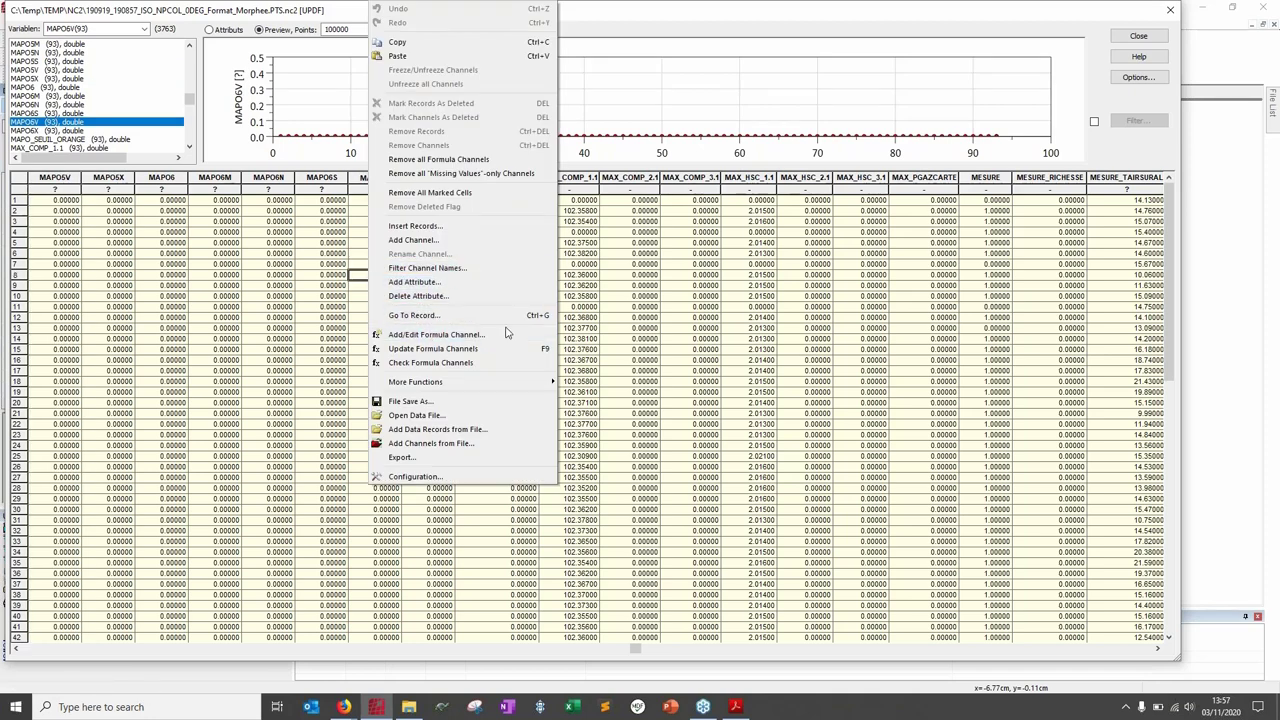
left_click(320, 296)
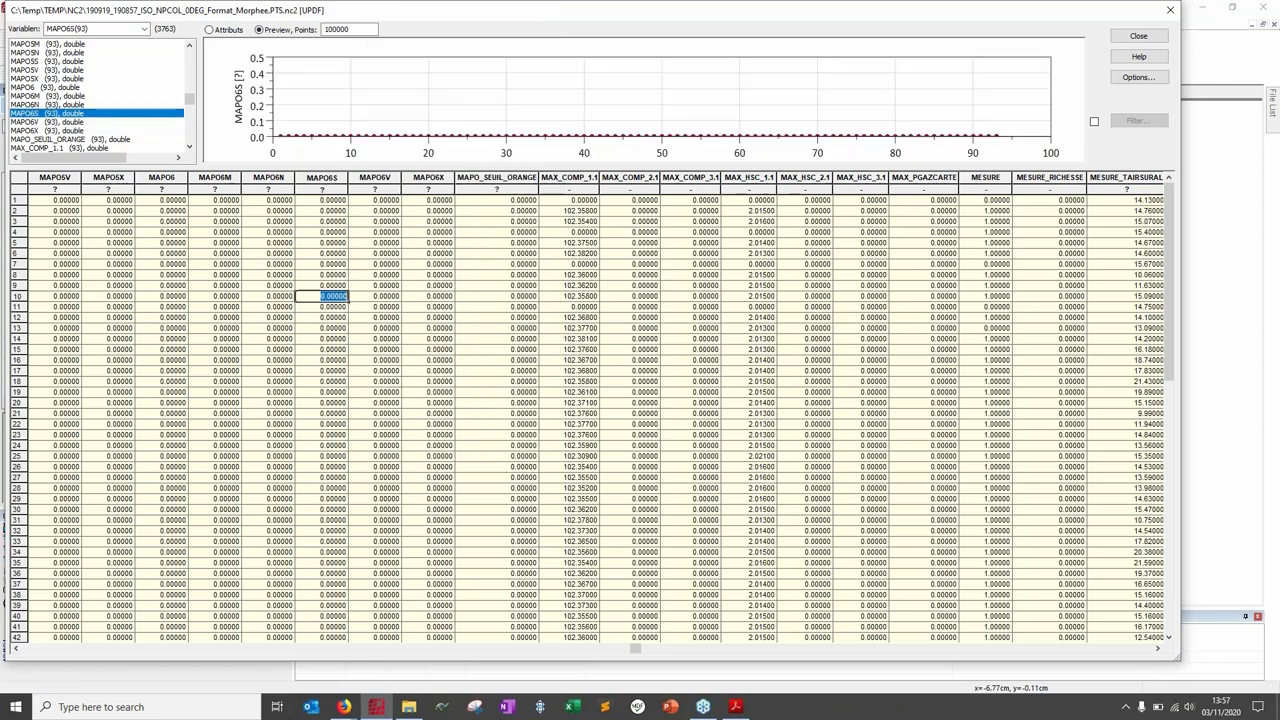
right_click(303, 338)
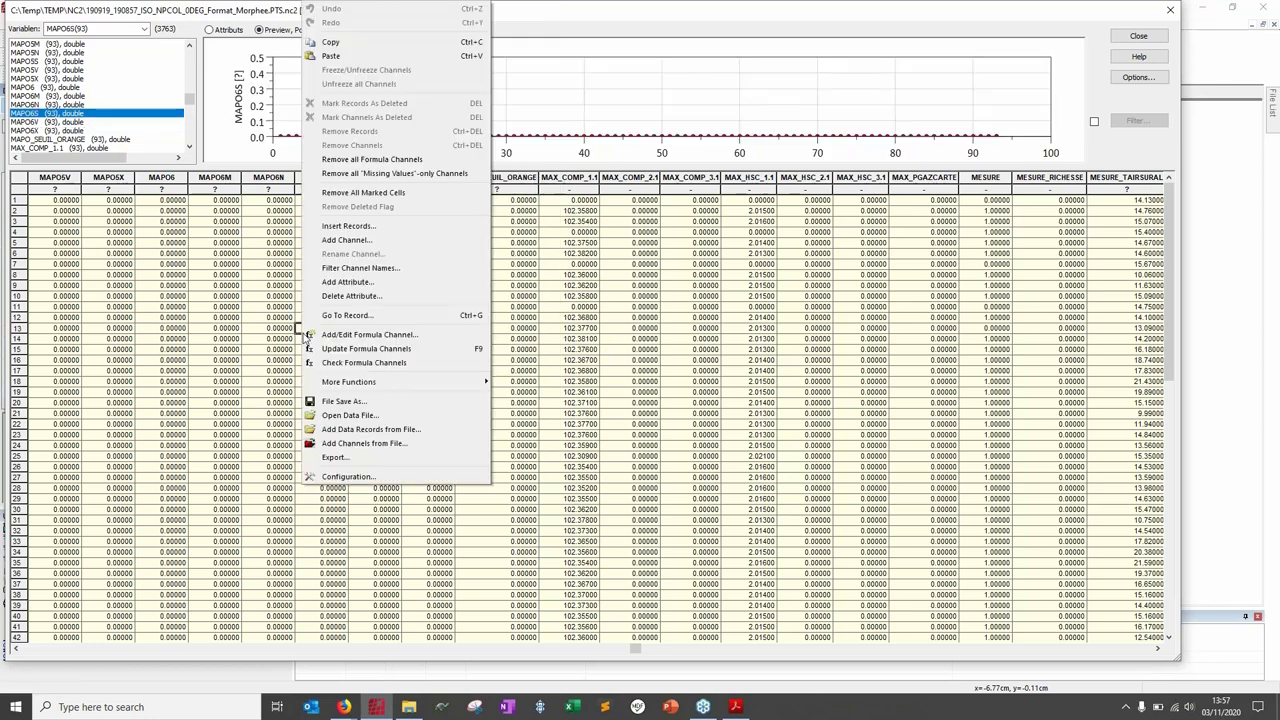
left_click(405, 336)
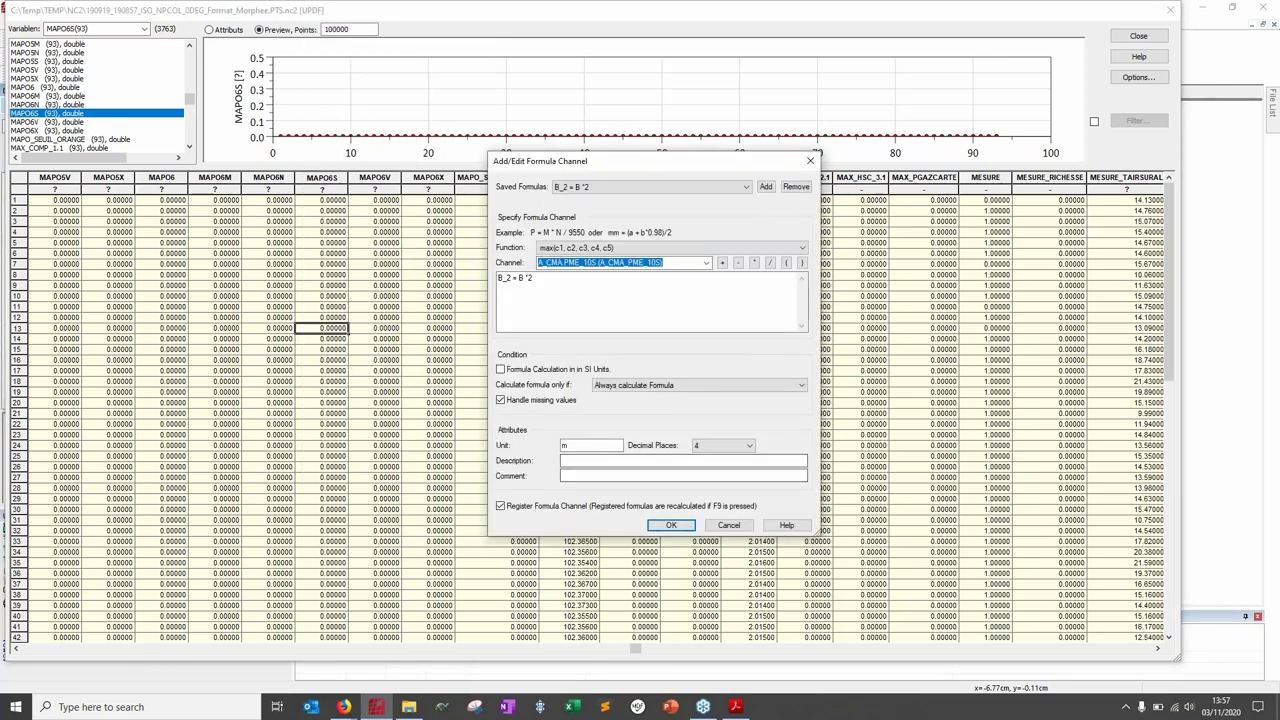
left_click(728, 525)
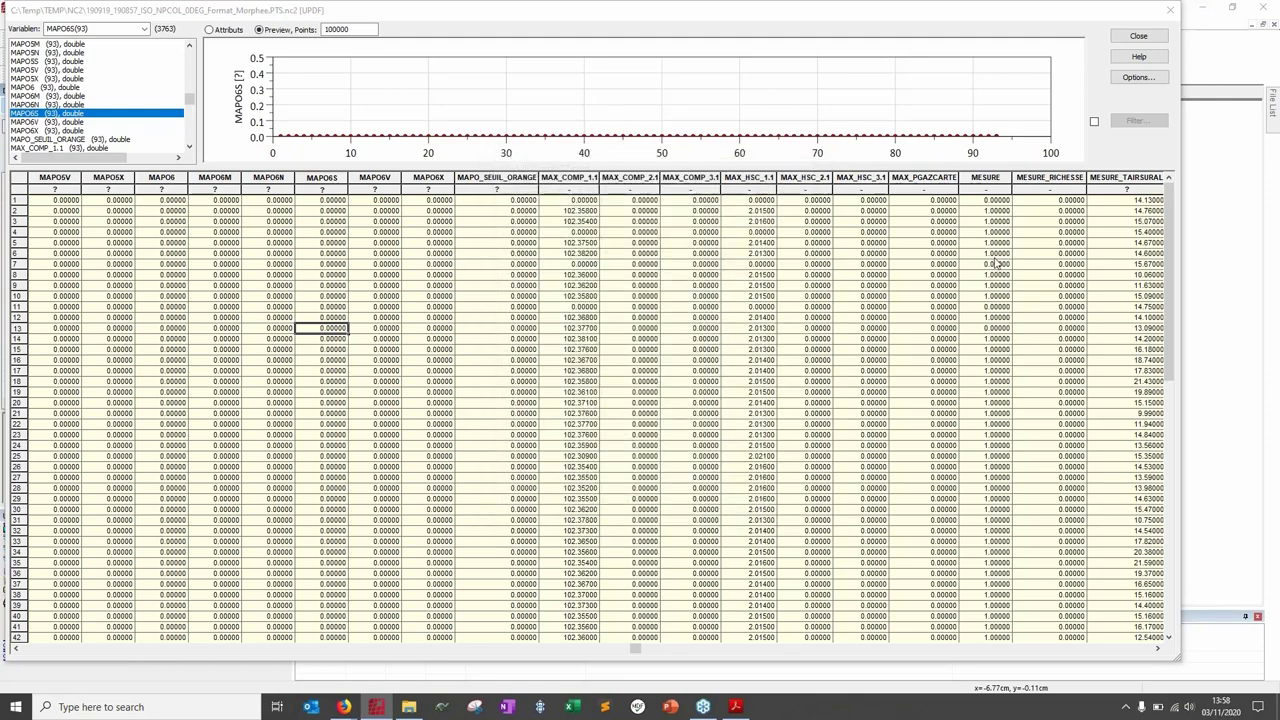
left_click(1172, 9)
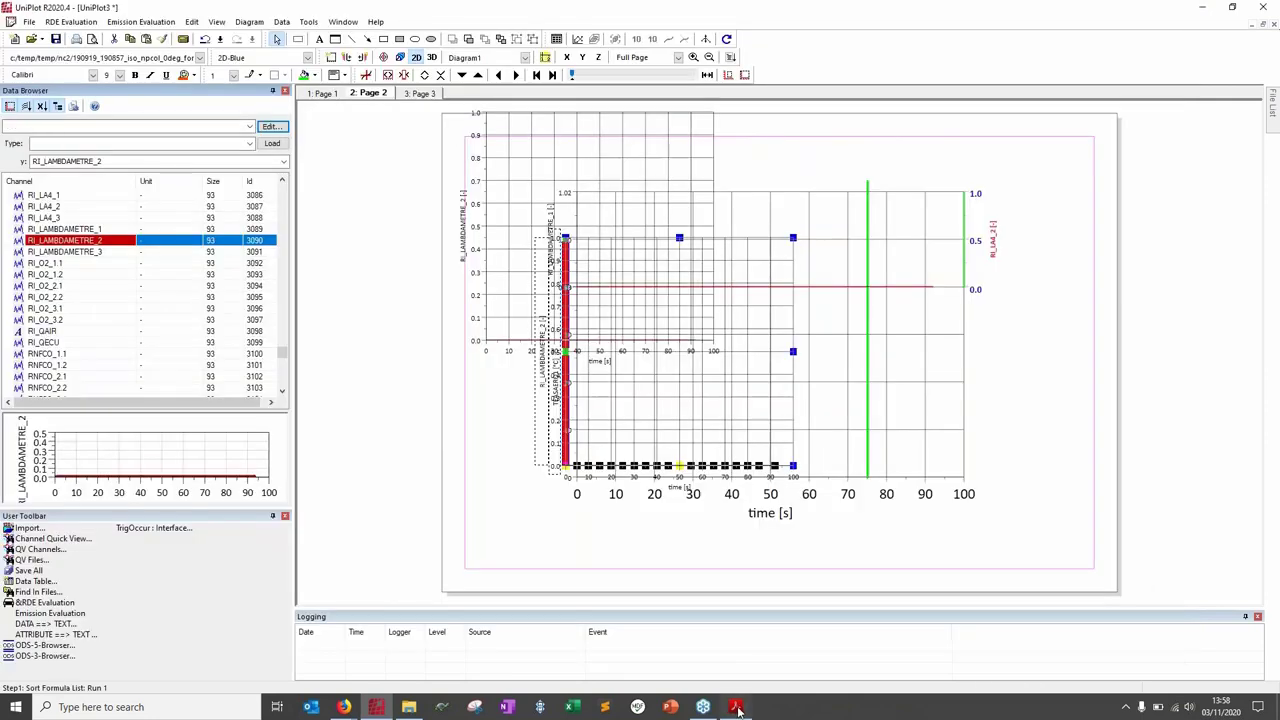
Step: Show the File List slide of the tutorial PDF in Acrobat Reader, and return to UniPlot to display its File List
left_click(736, 706)
scroll(873, 508, "down", 2)
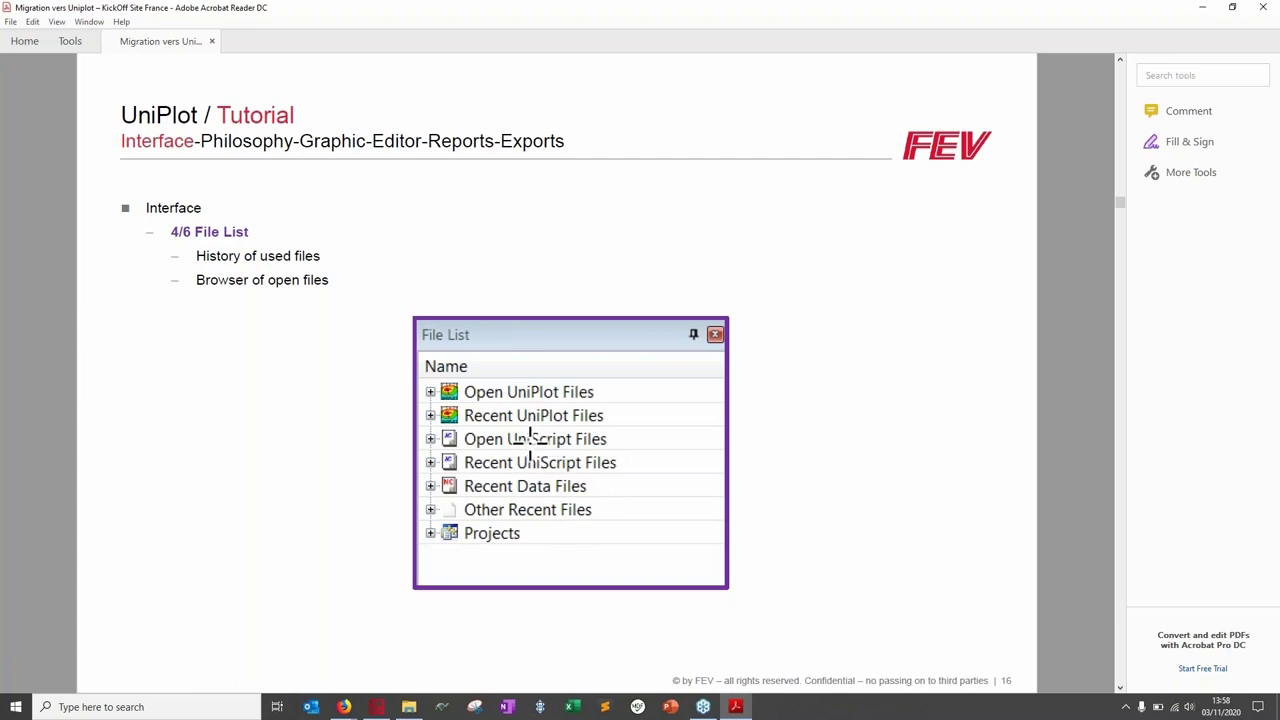
left_click(377, 707)
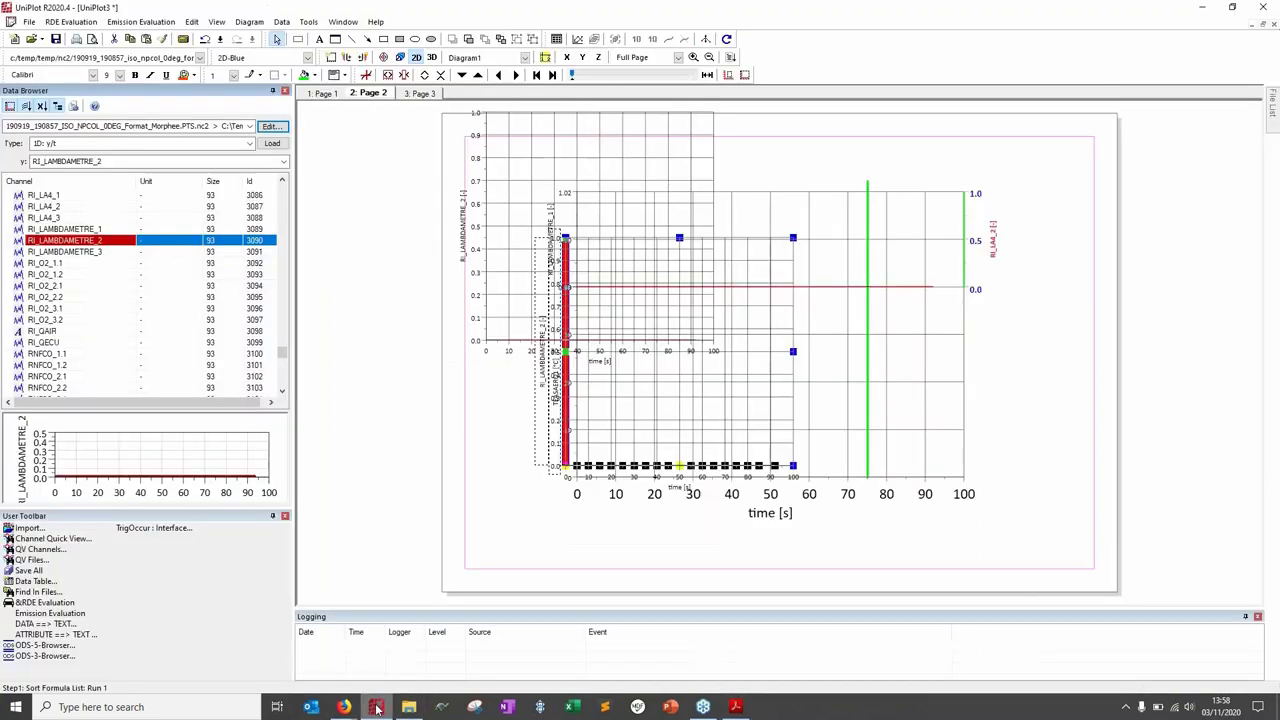
left_click(1272, 104)
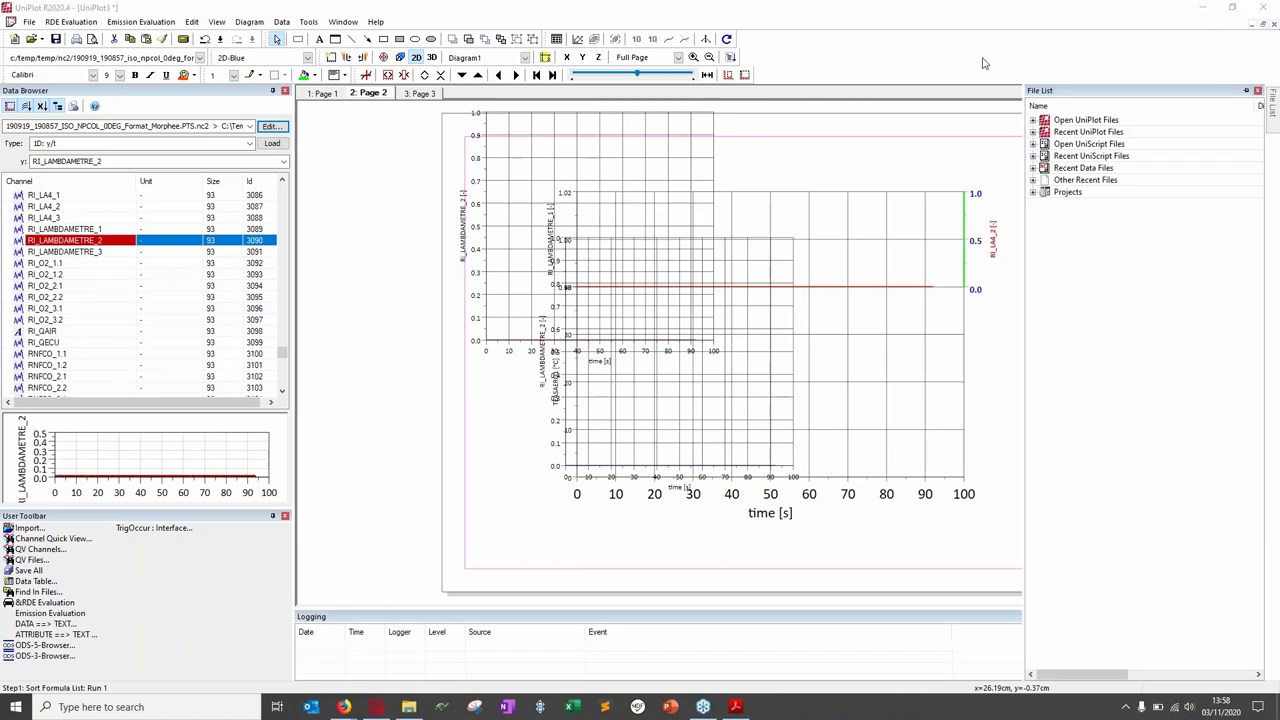
left_click(1270, 108)
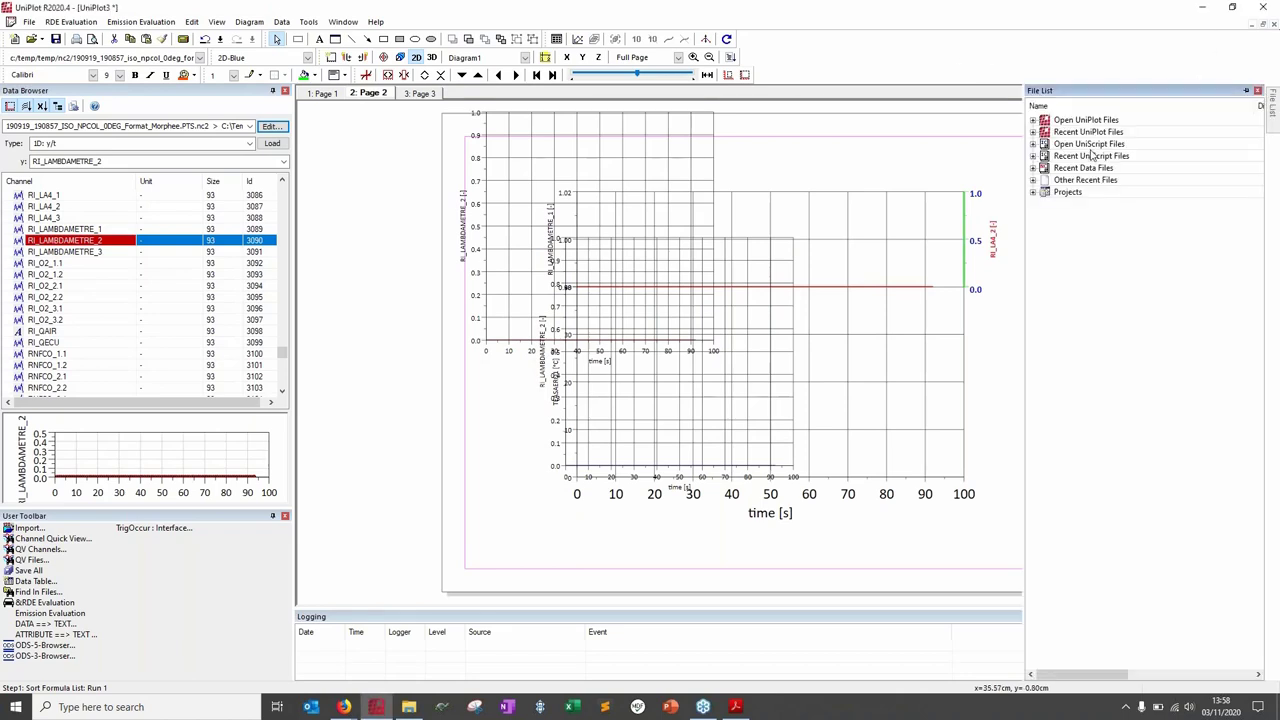
Step: Look at the File List's project settings and the choices for the number of recent files, and cancel the dialog
right_click(1092, 148)
left_click(1130, 171)
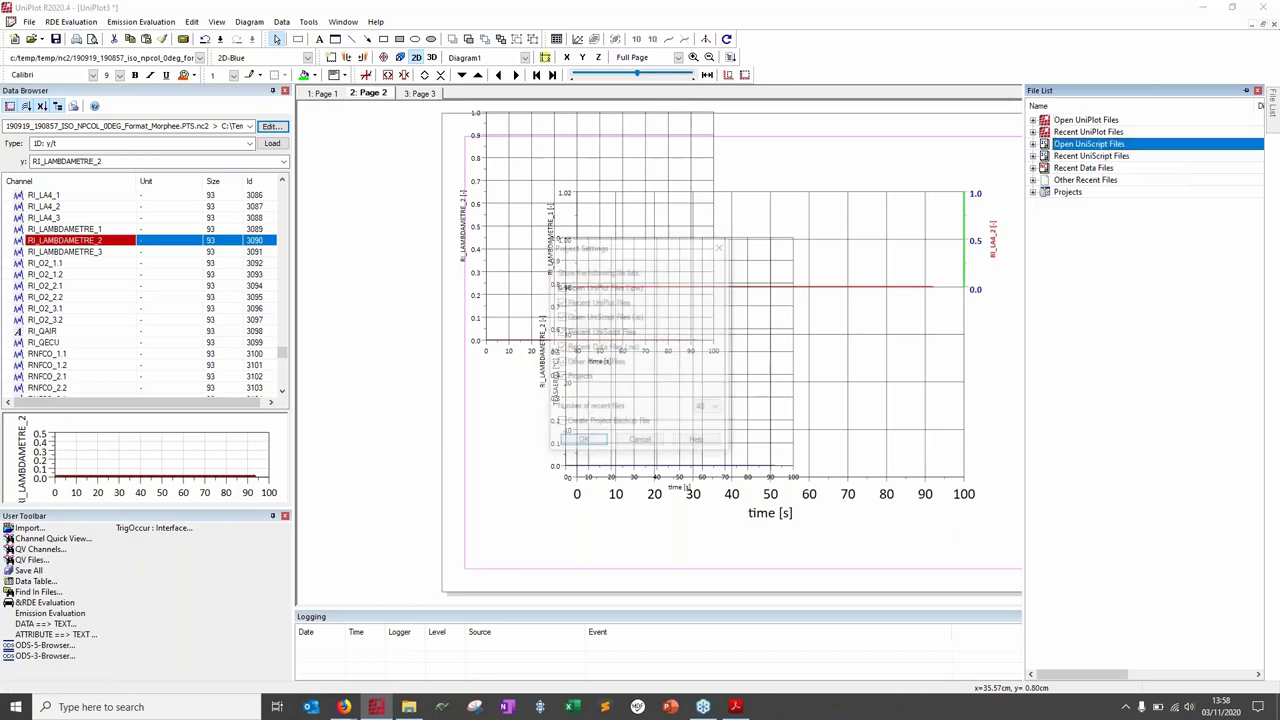
left_click_drag(631, 247, 460, 265)
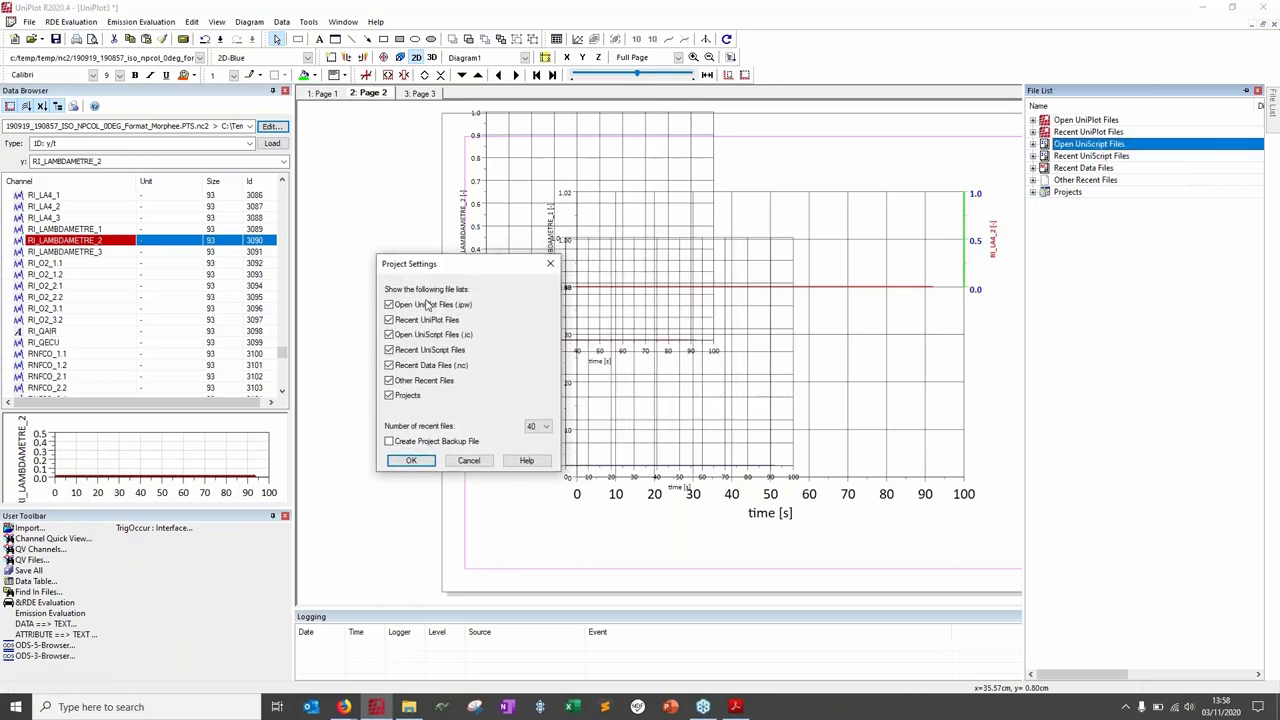
left_click(545, 426)
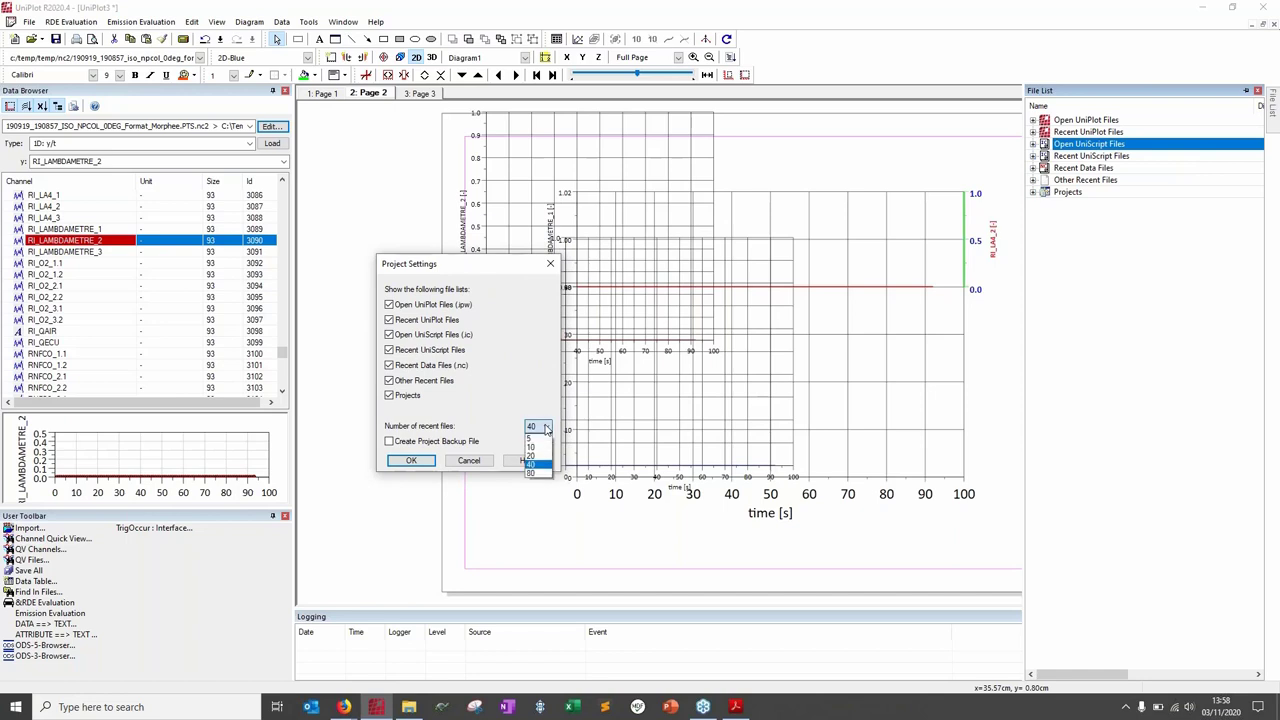
key("Down")
key("Down")
key("Return")
left_click(469, 460)
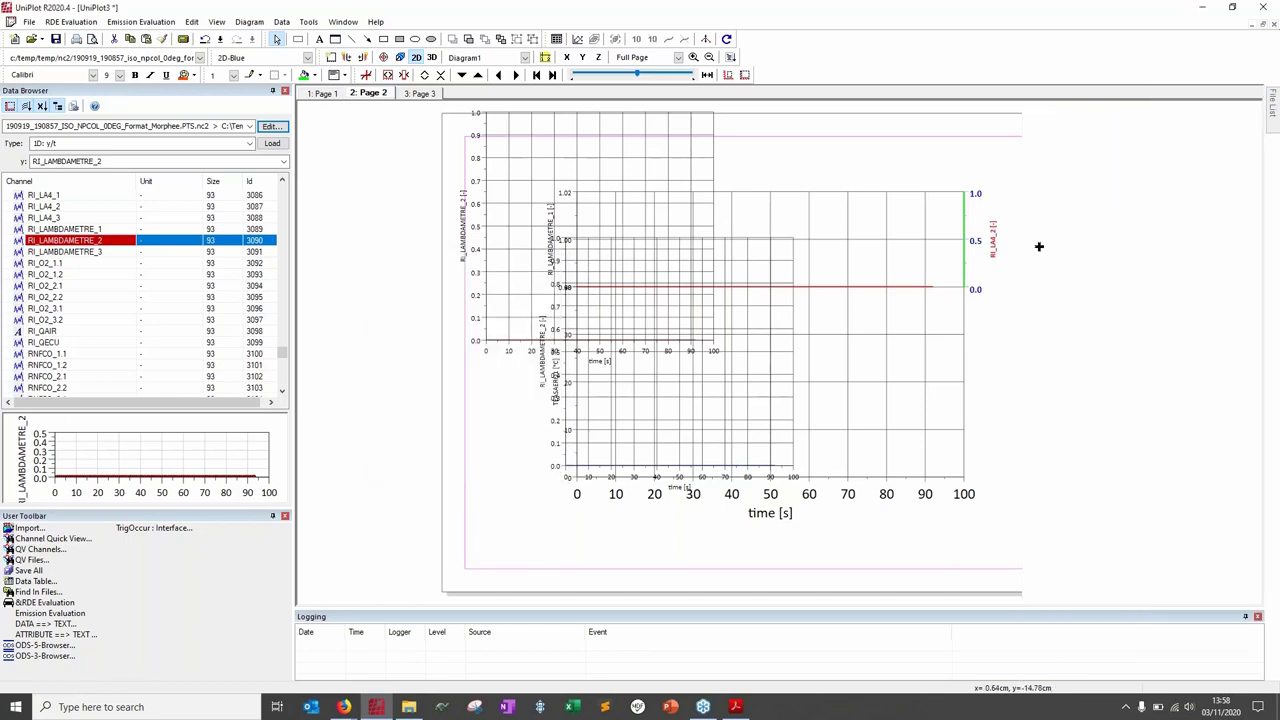
Step: Switch to the tutorial PDF in Acrobat Reader and read the work zone, log zone and diagram creation slides
left_click(734, 705)
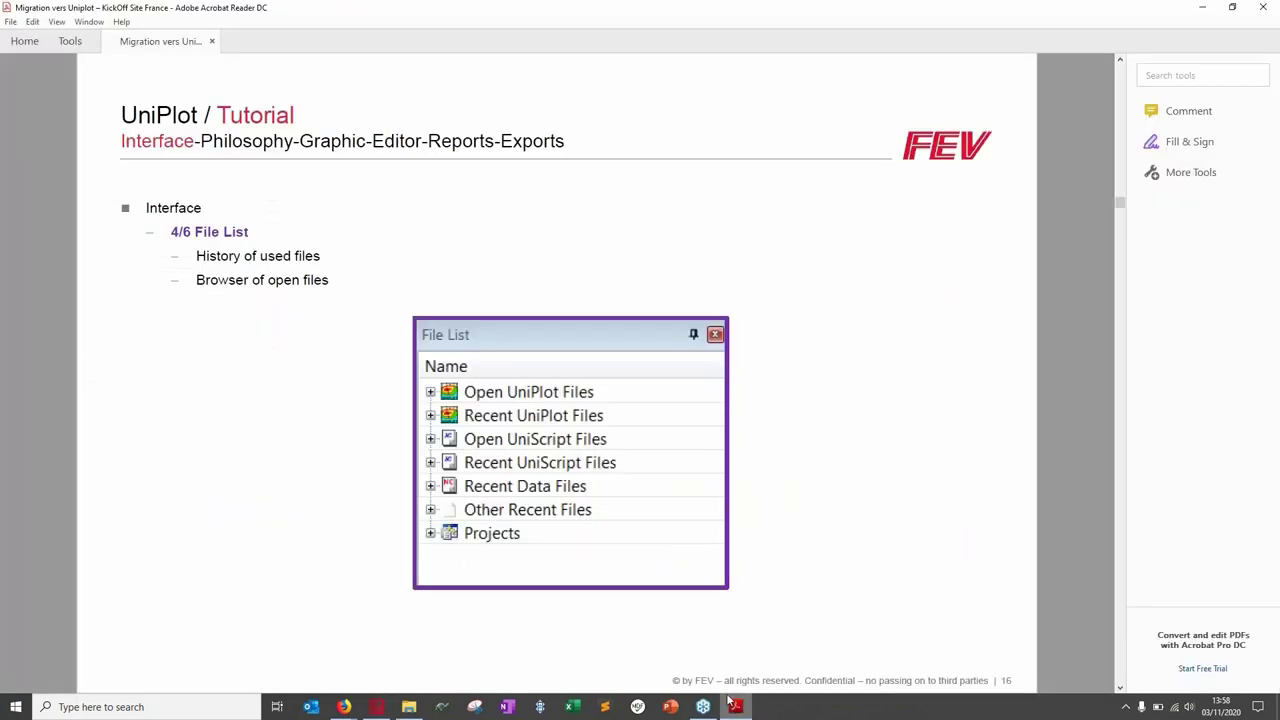
scroll(342, 559, "down", 1)
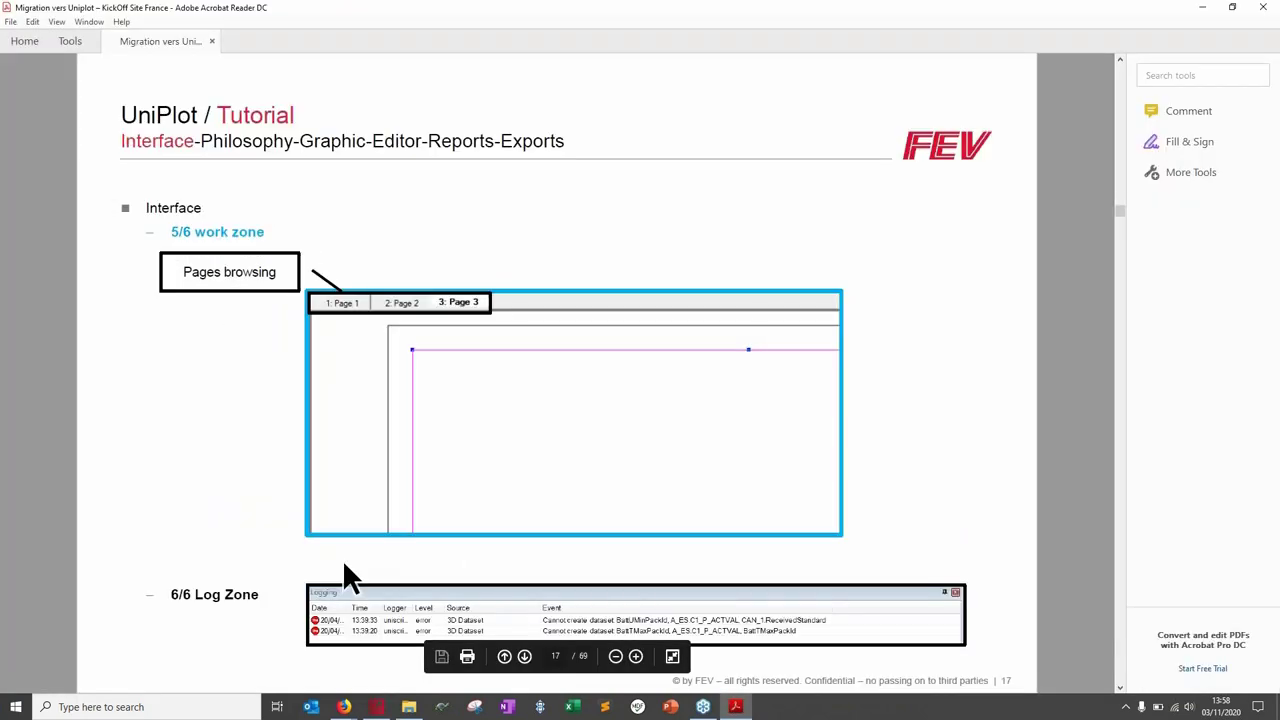
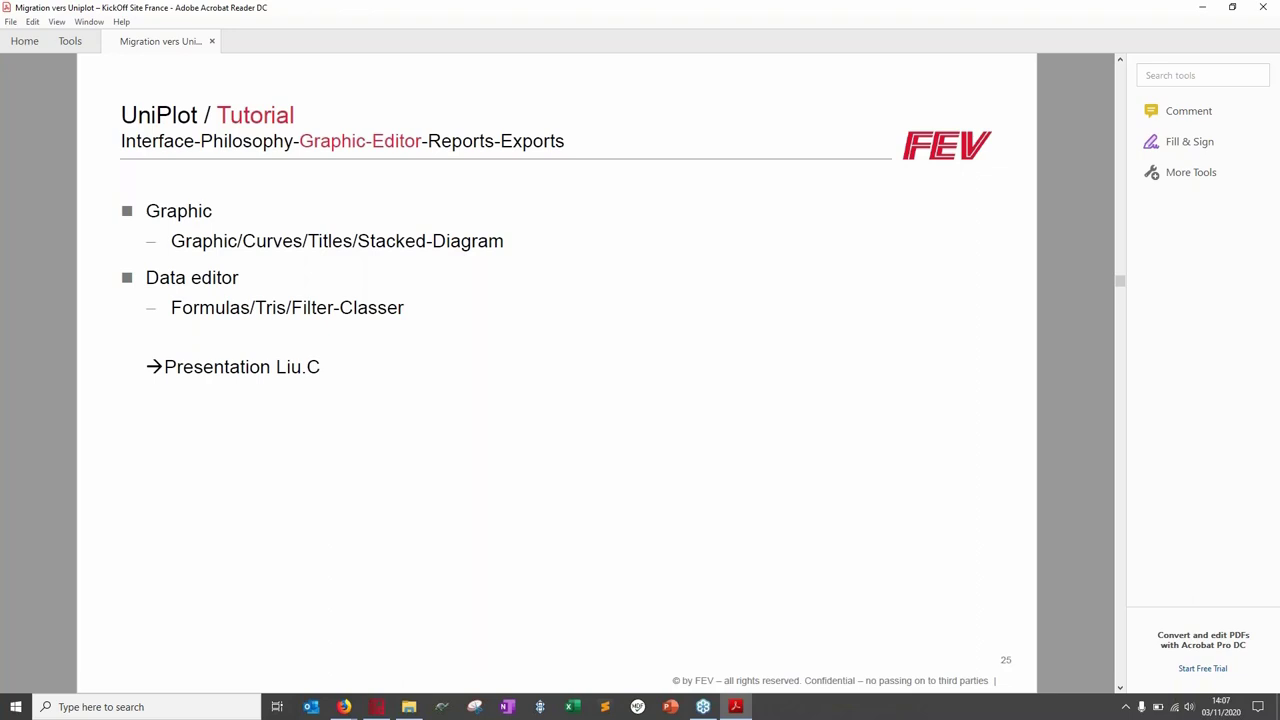
key("Right")
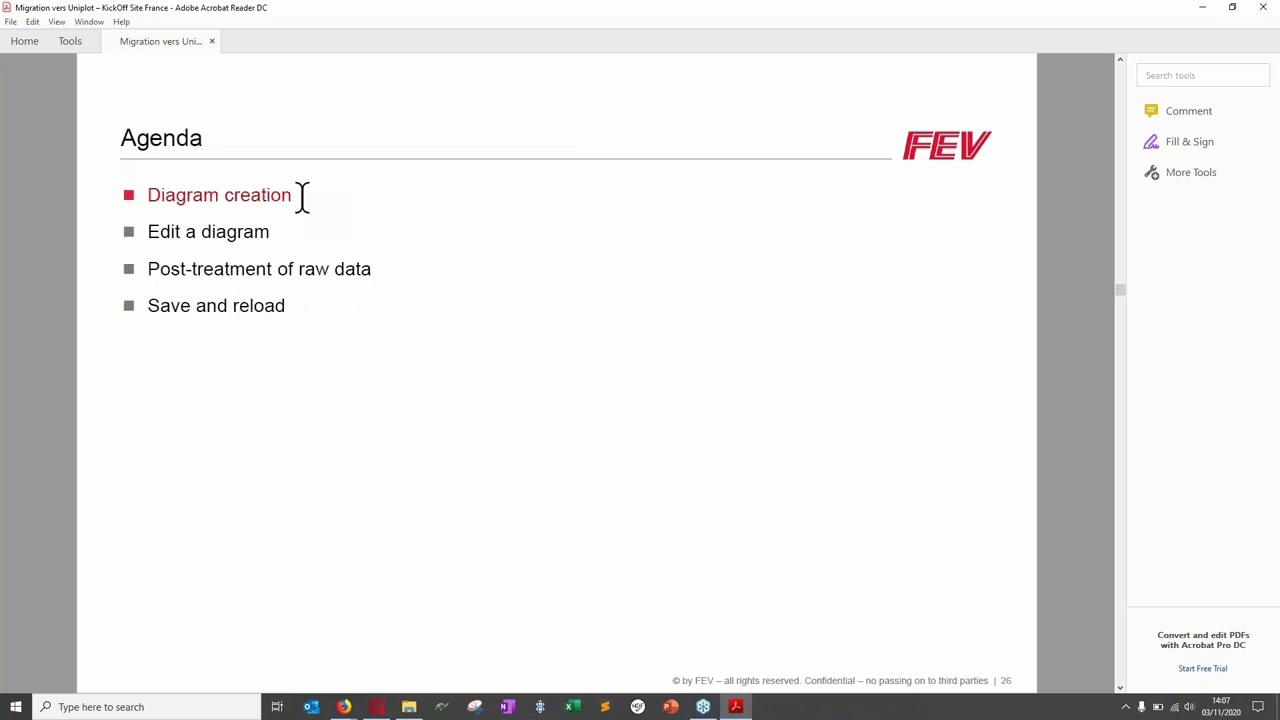
key("Right")
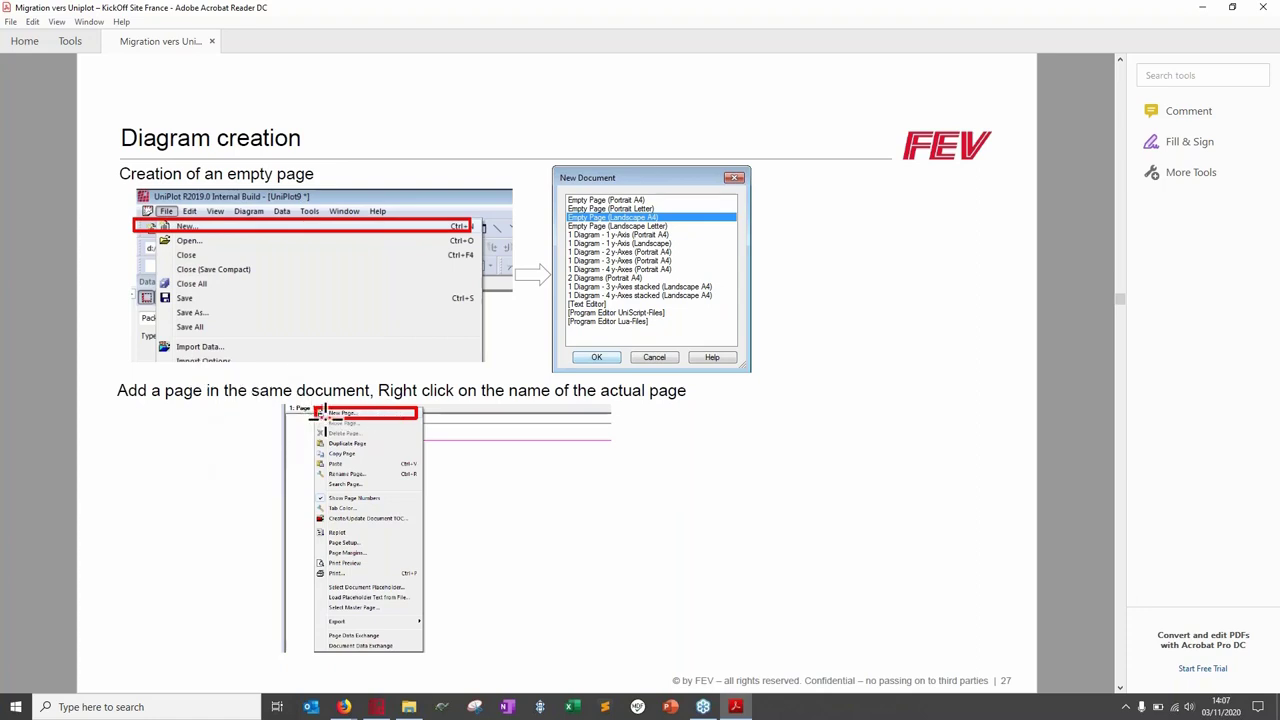
scroll(375, 420, "down", 1)
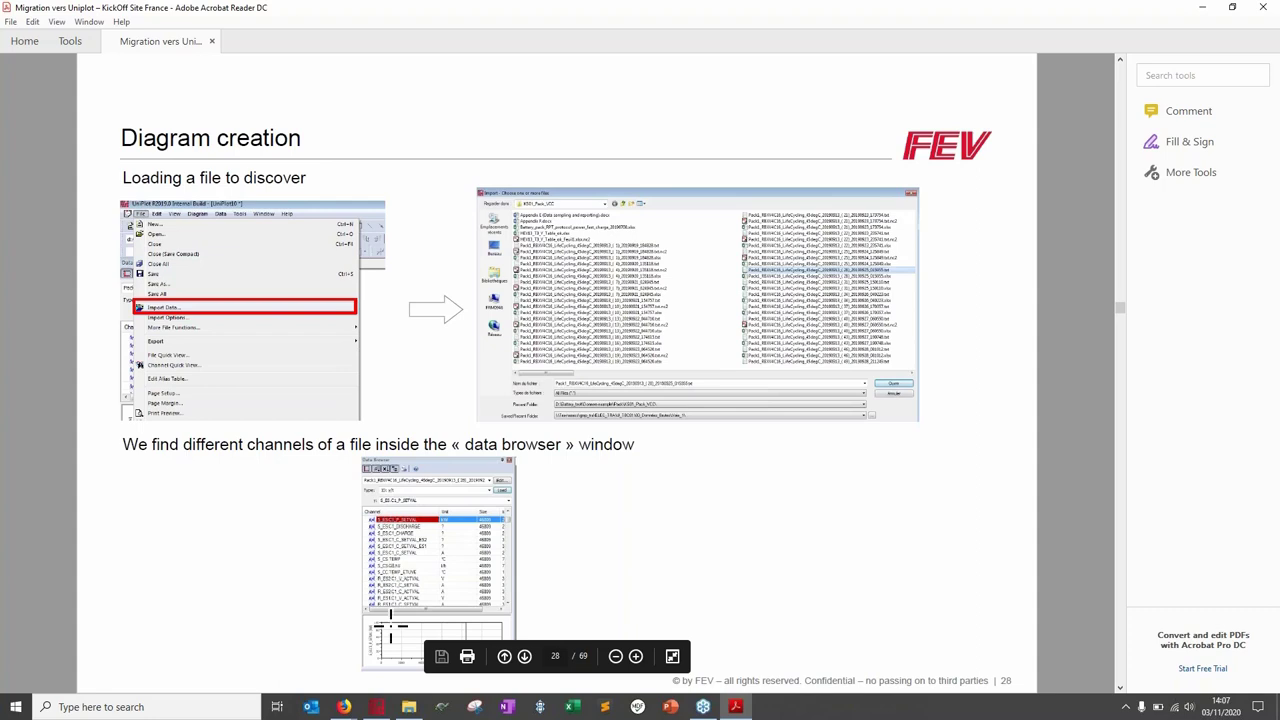
scroll(598, 548, "down", 1)
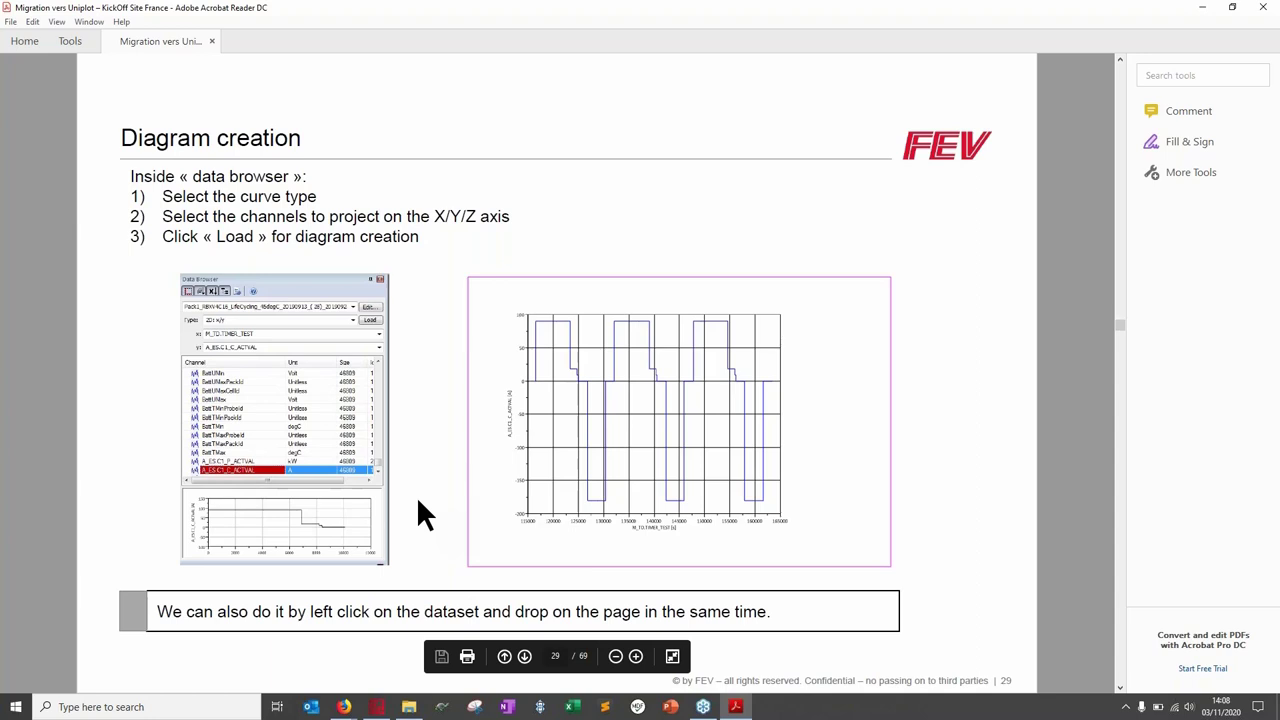
key("Right")
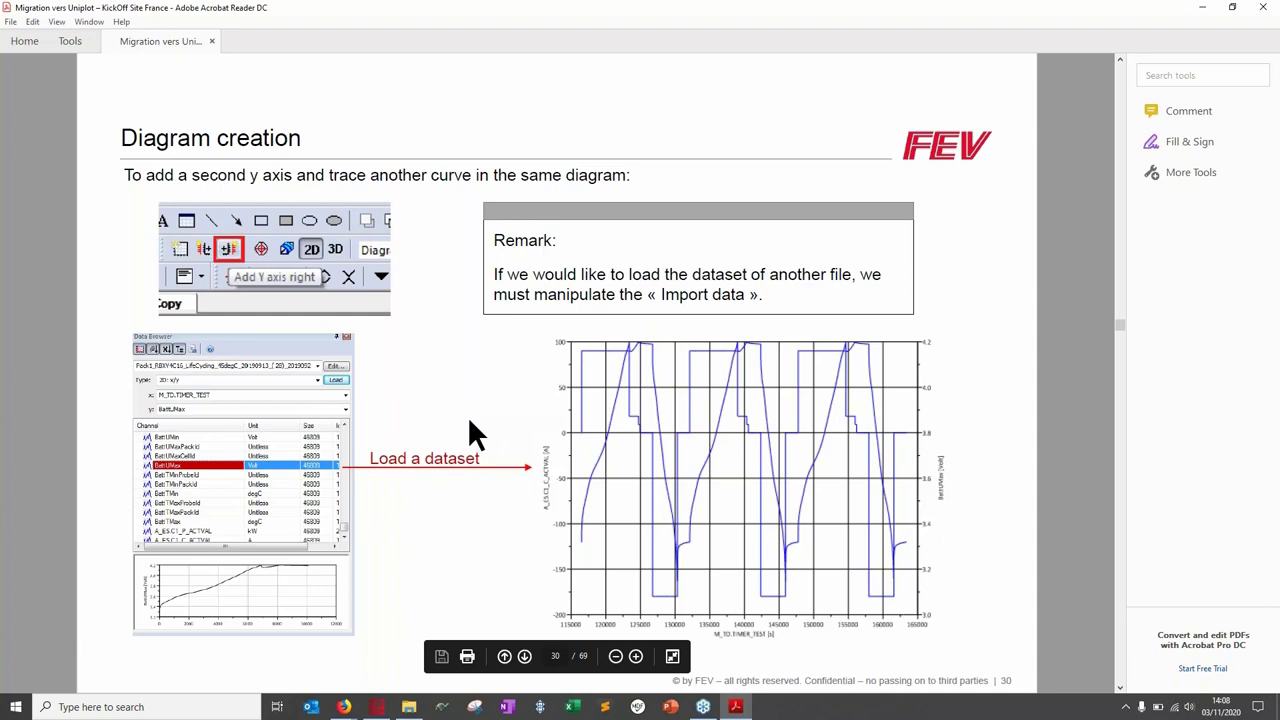
Step: Read the slides on editing a diagram, covering the axes layout, the axis title and the axis scale shortcuts
scroll(470, 420, "down", 1)
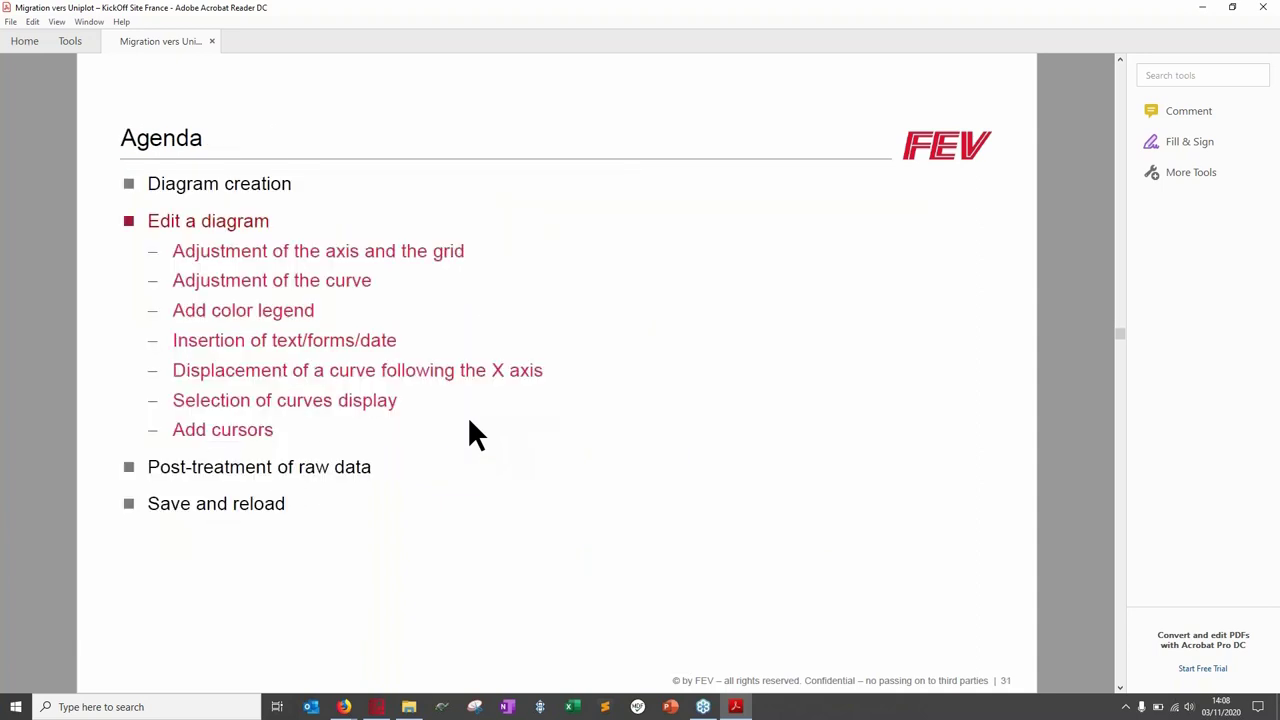
scroll(468, 416, "down", 1)
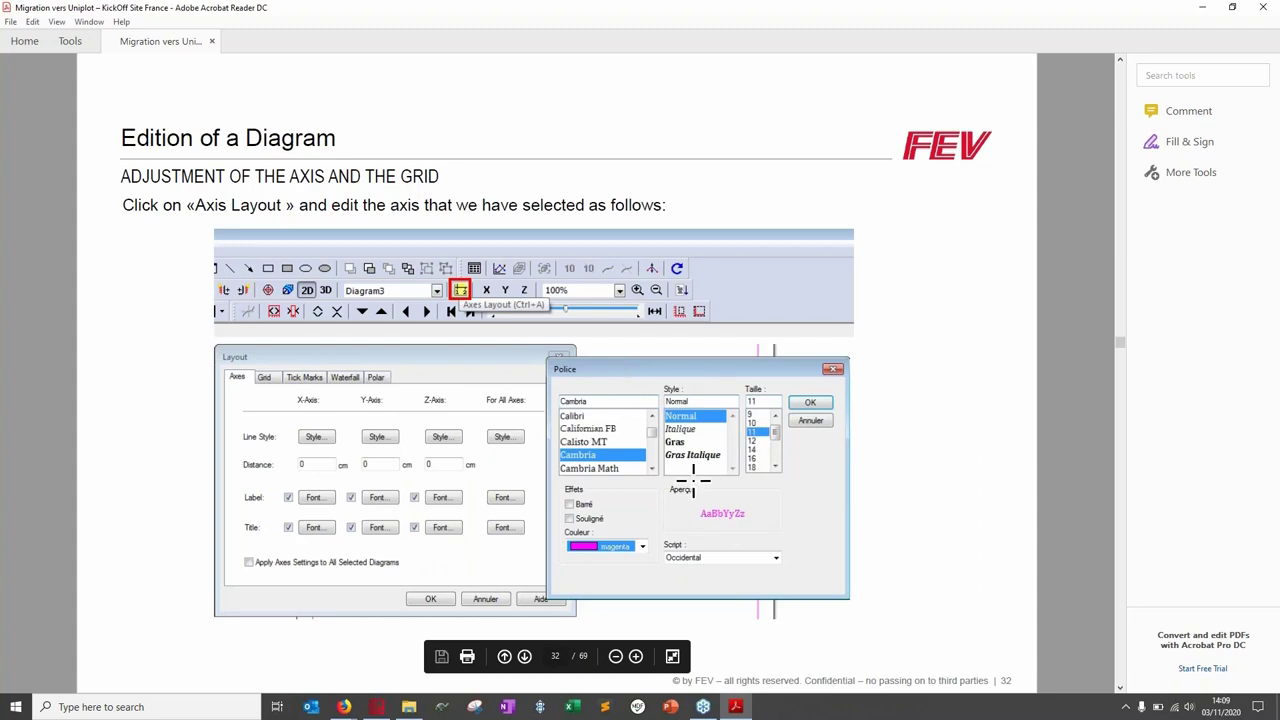
scroll(693, 485, "down", 1)
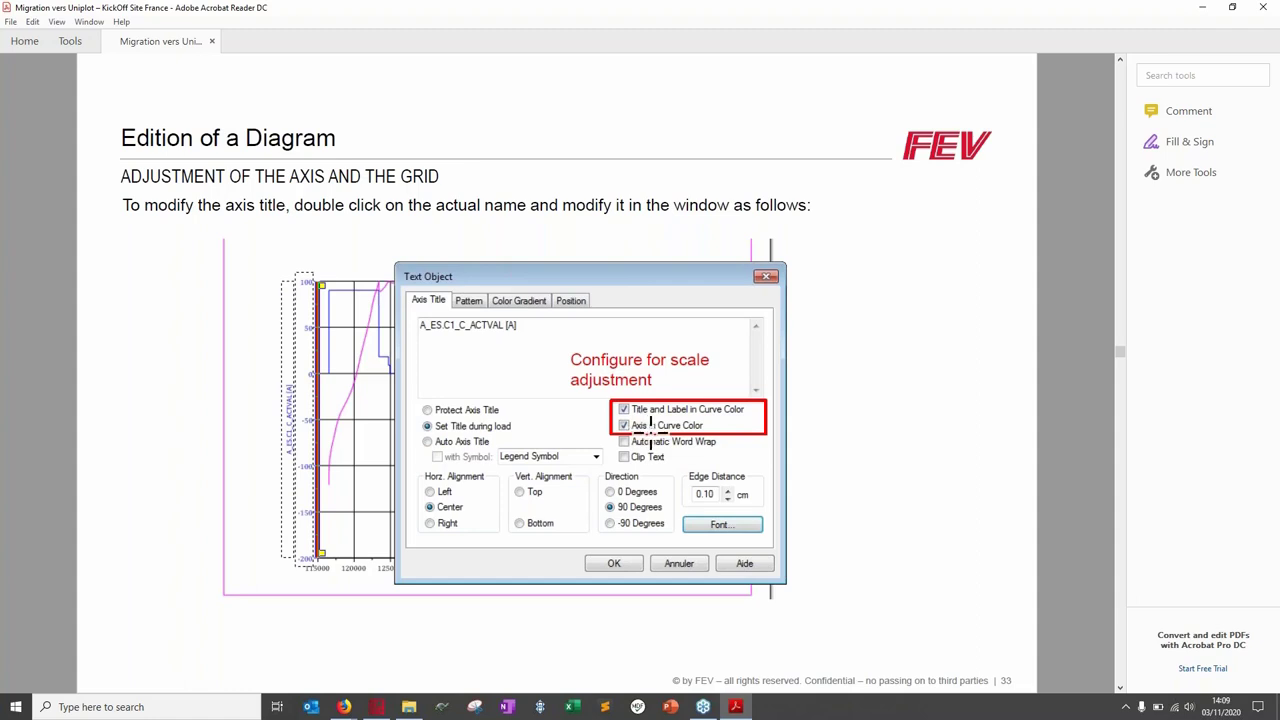
left_click(628, 563)
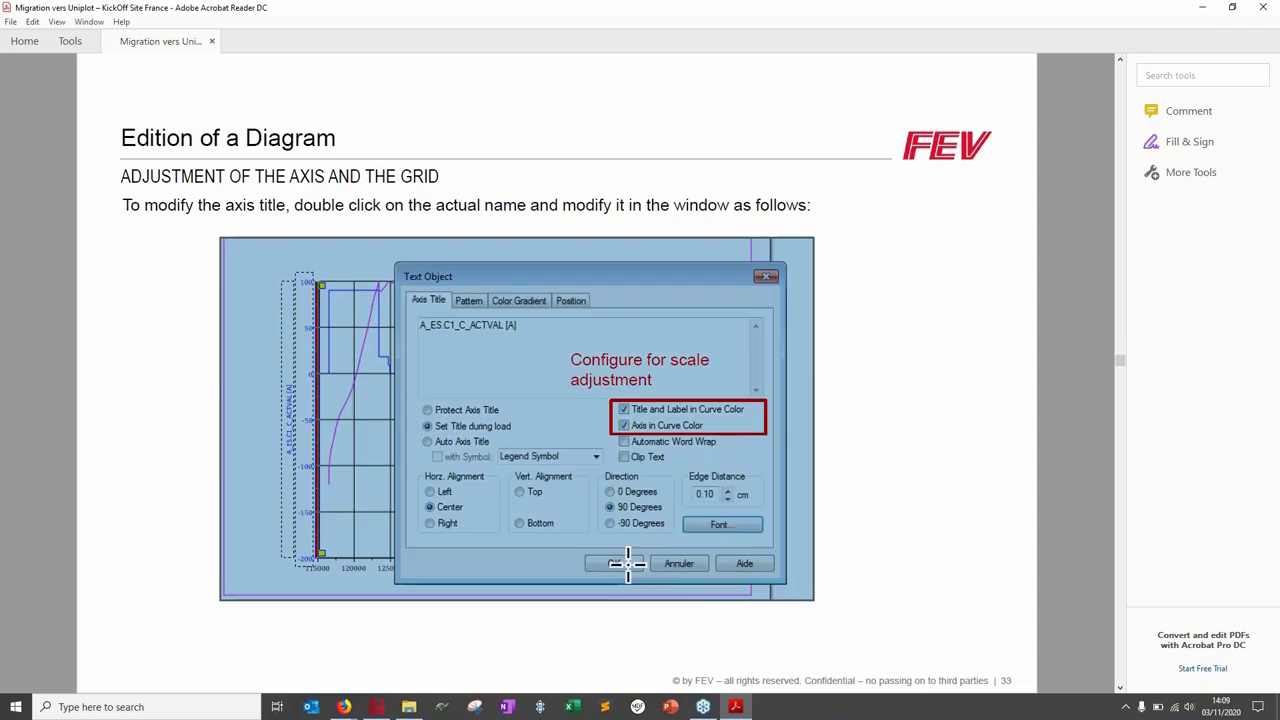
scroll(628, 563, "down", 1)
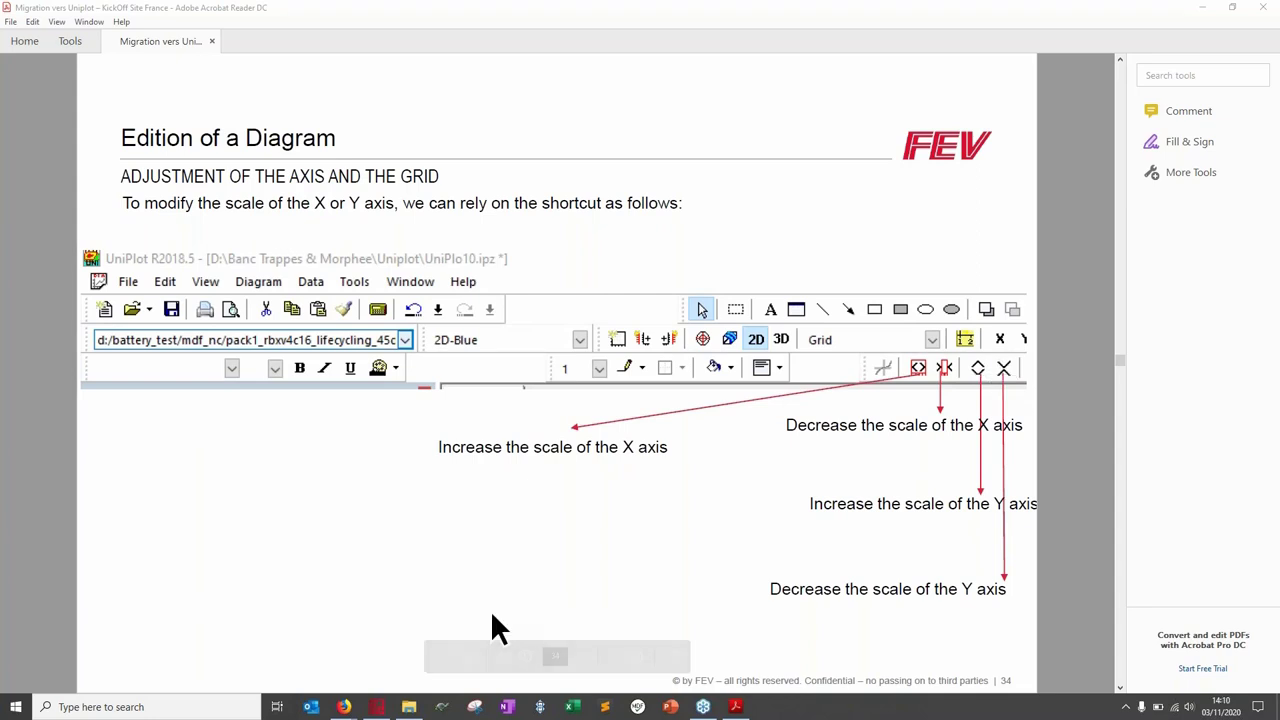
Step: Look at the Zoom In command in UniPlot, and return to the PDF to read the axis parameters and curve adjustment slides
left_click(376, 706)
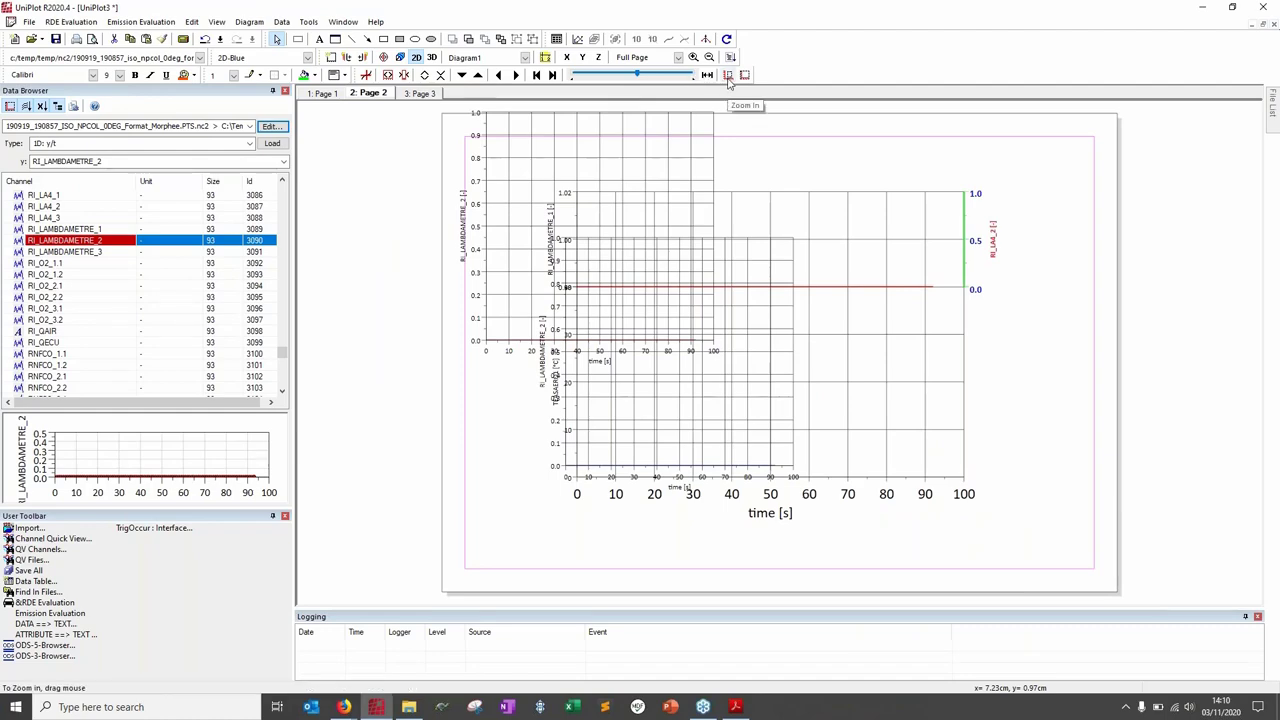
left_click(1202, 10)
key("Page_Down")
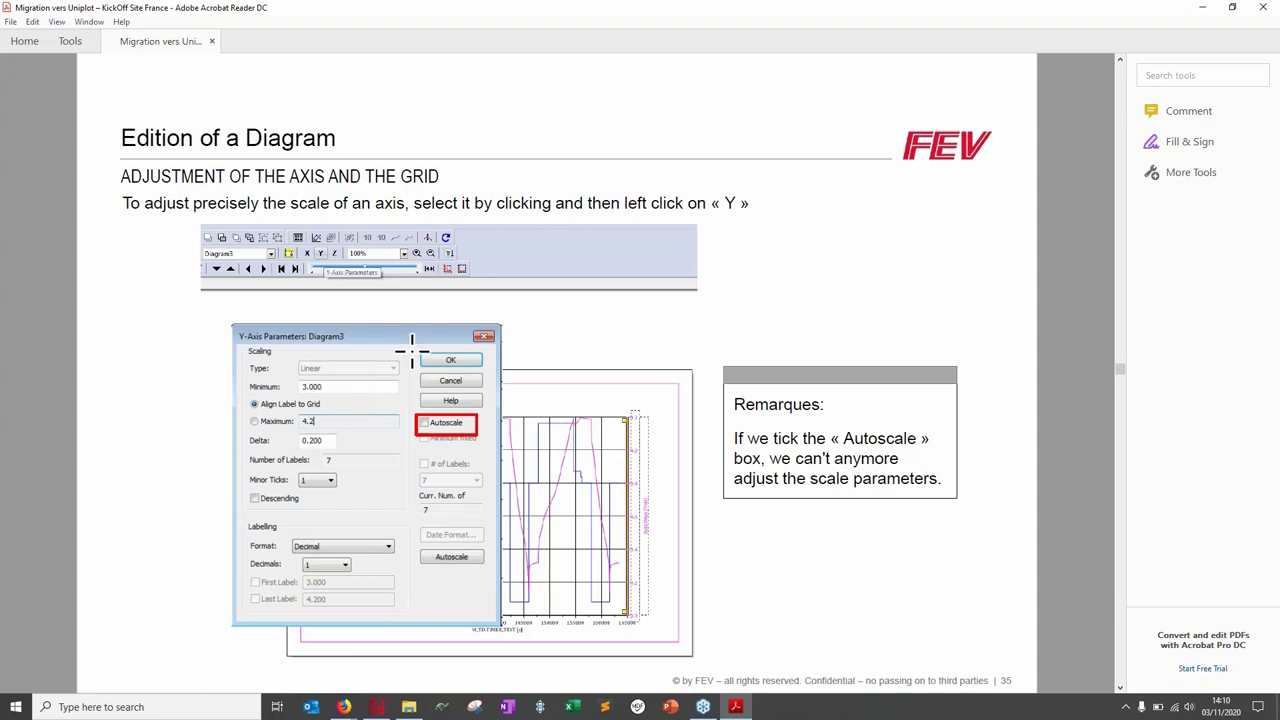
scroll(758, 278, "down", 2)
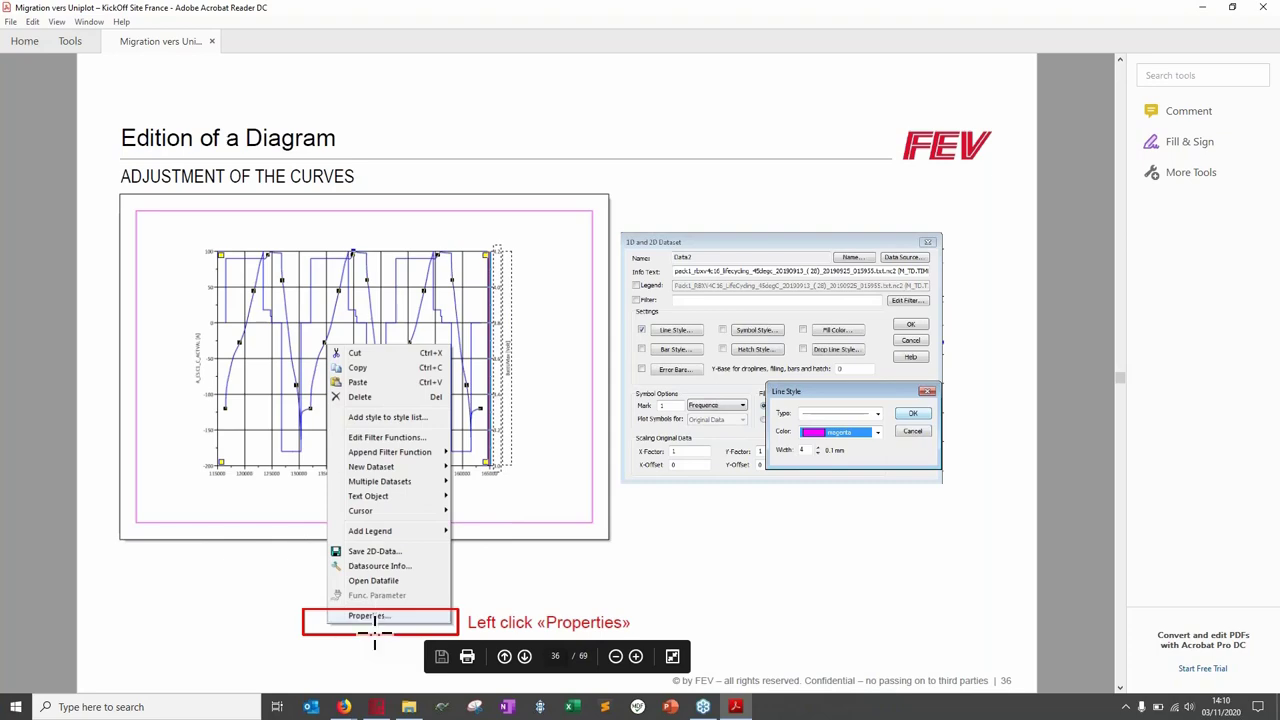
Step: Switch to UniPlot, view the dataset list and Data1's configuration for the throttle diagram on Page 1, and close both dialogs
left_click(375, 707)
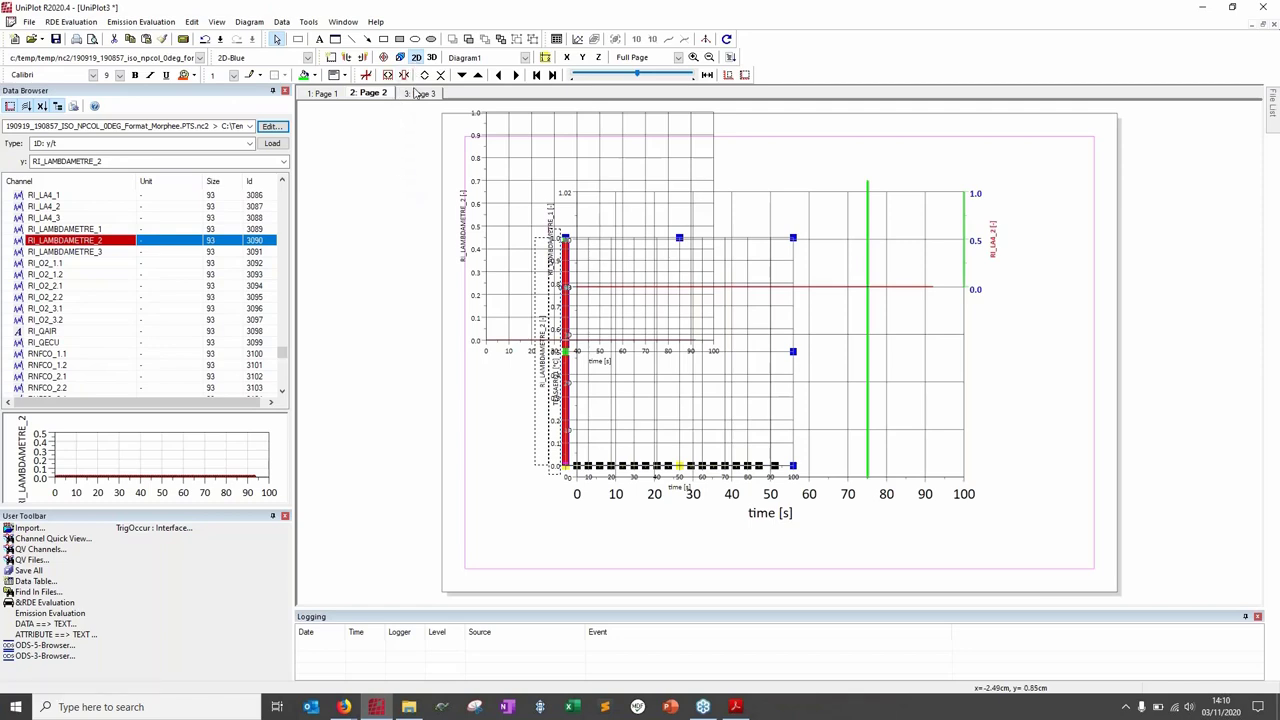
left_click(335, 97)
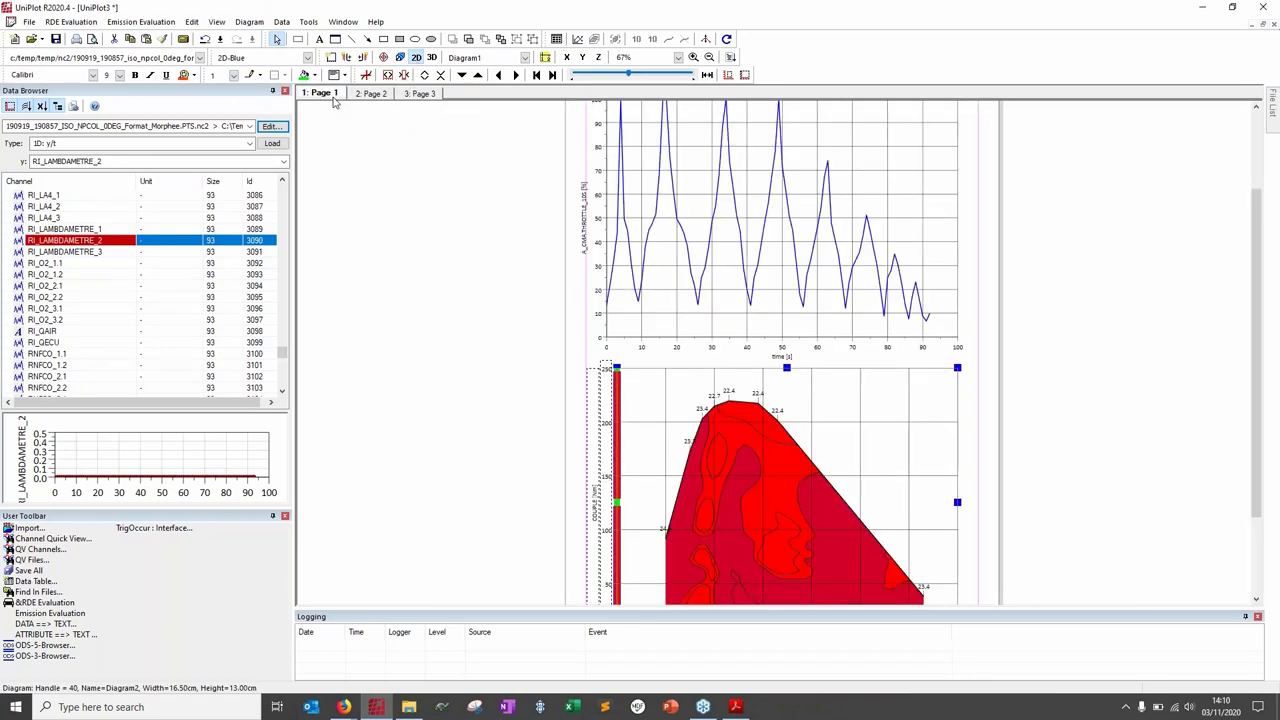
left_click(648, 178)
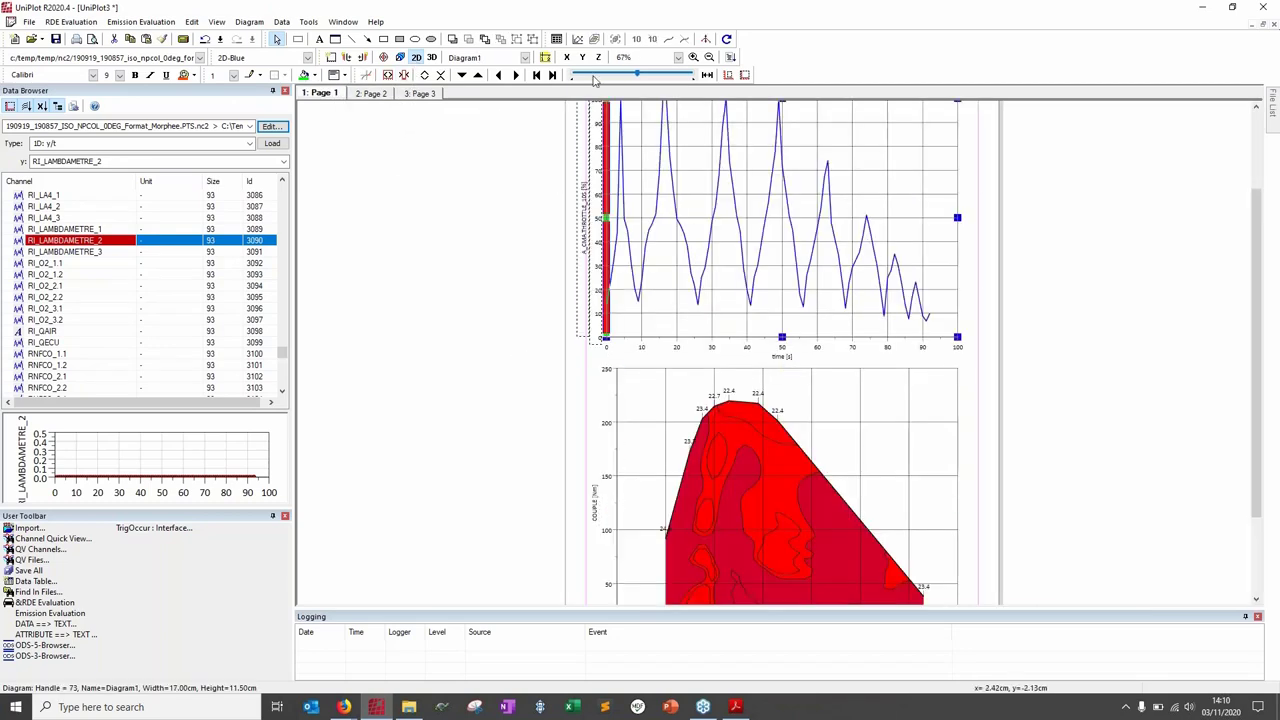
left_click(557, 40)
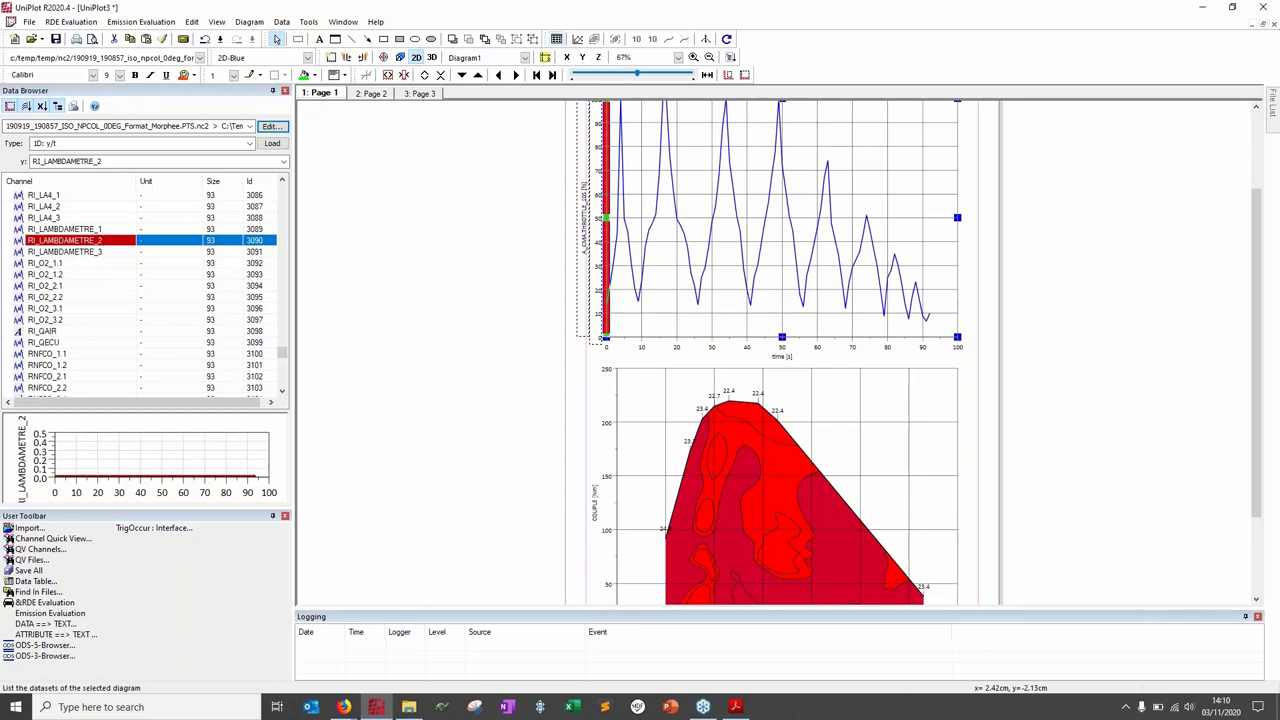
left_click(662, 204)
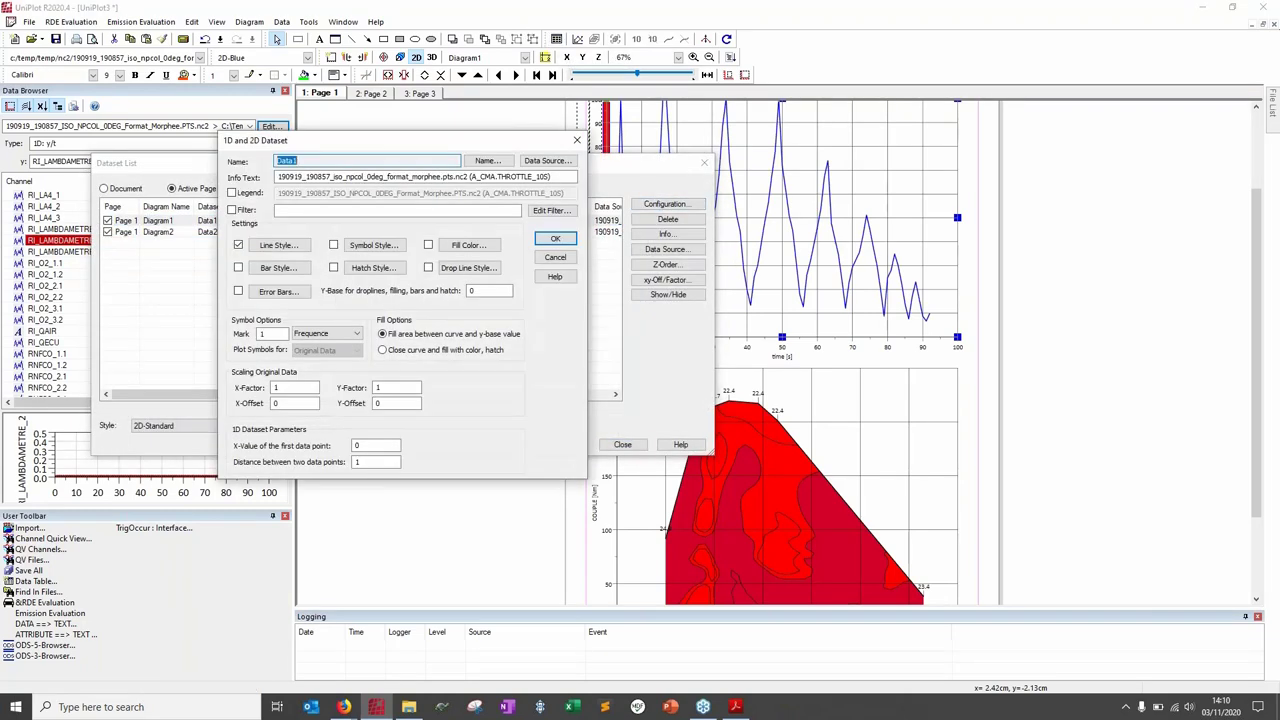
left_click(577, 140)
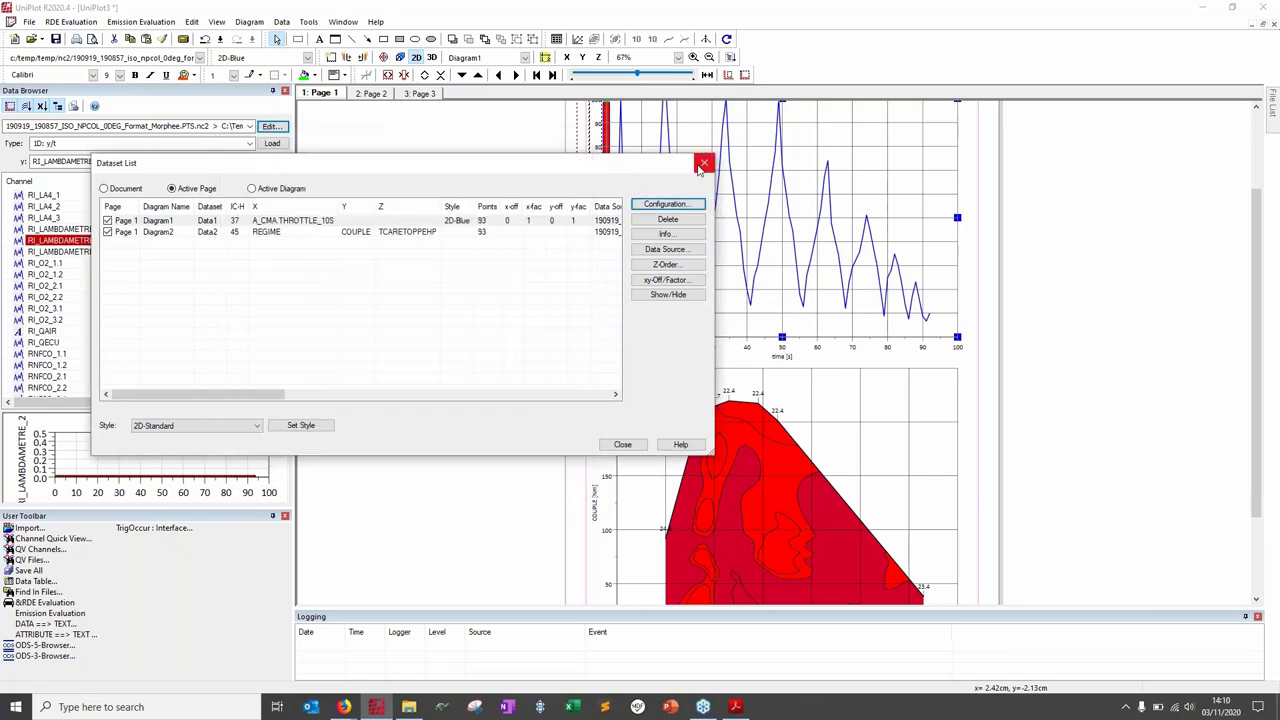
left_click(703, 165)
Step: Open the properties of the A_CMA.THROTTLE_10S curve in three different ways, closing the dialog after the first two
left_click(578, 40)
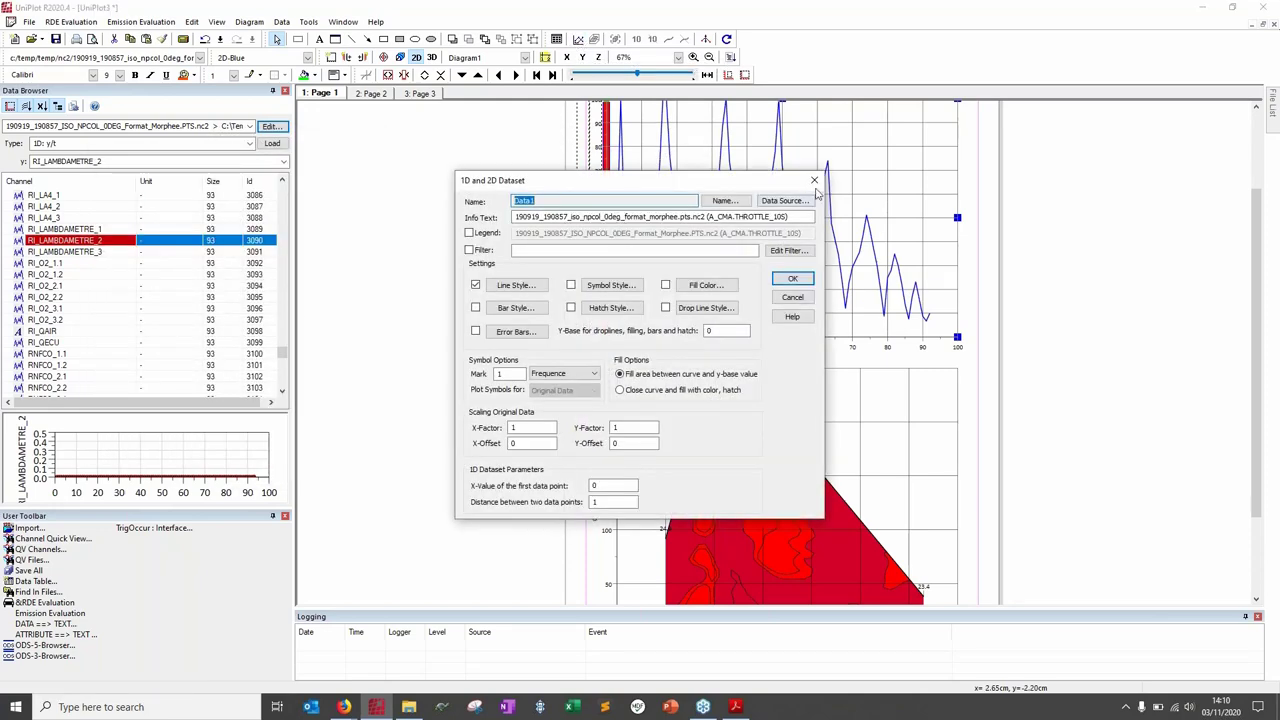
left_click(816, 182)
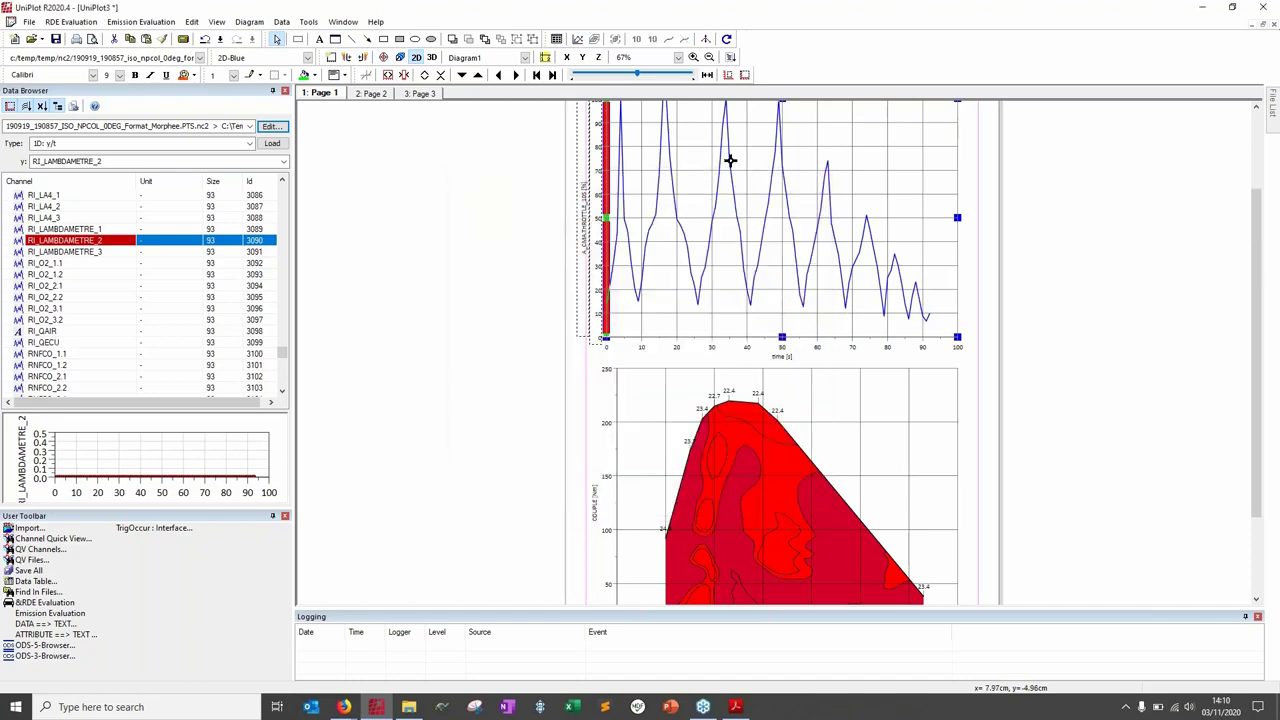
double_click(730, 161)
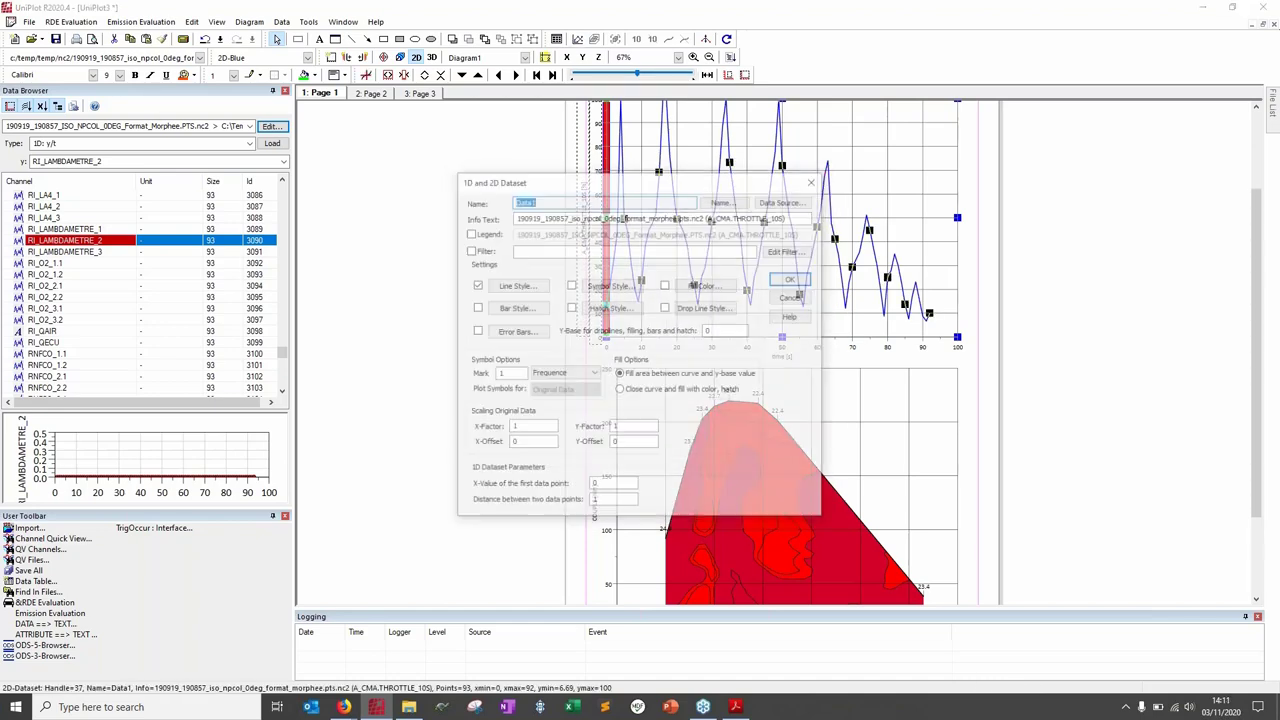
left_click(812, 181)
right_click(730, 161)
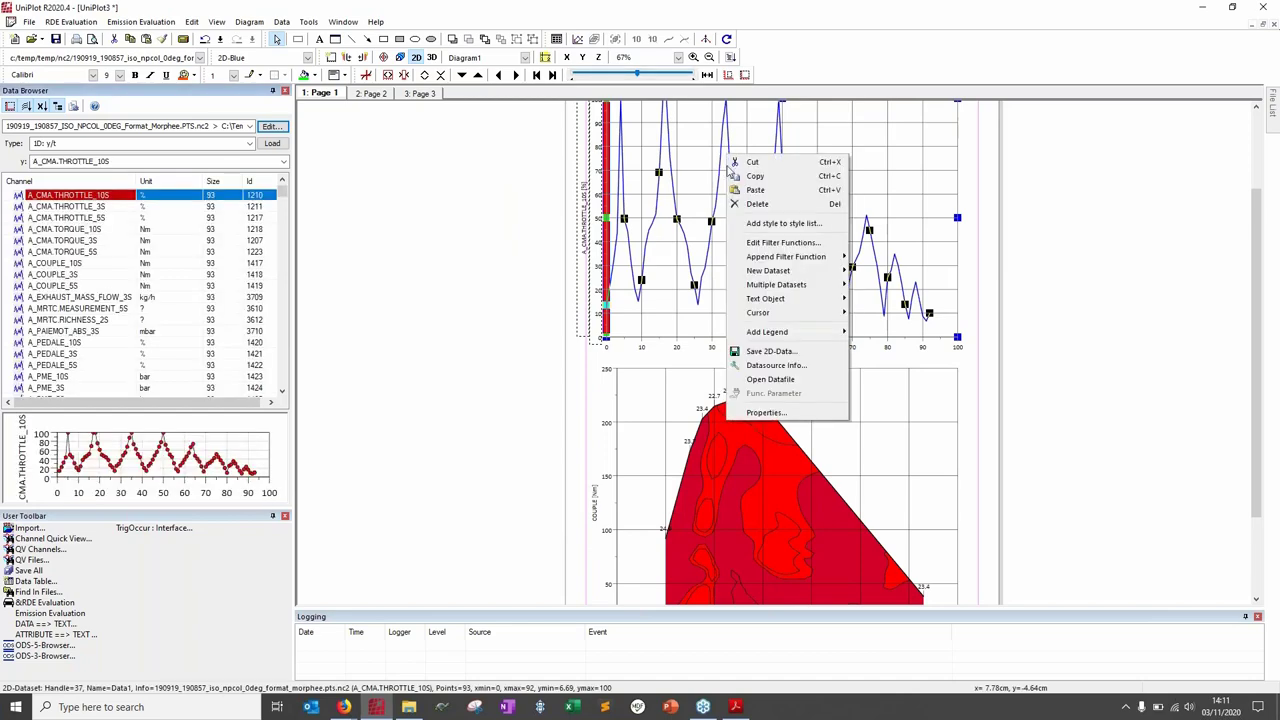
left_click(767, 414)
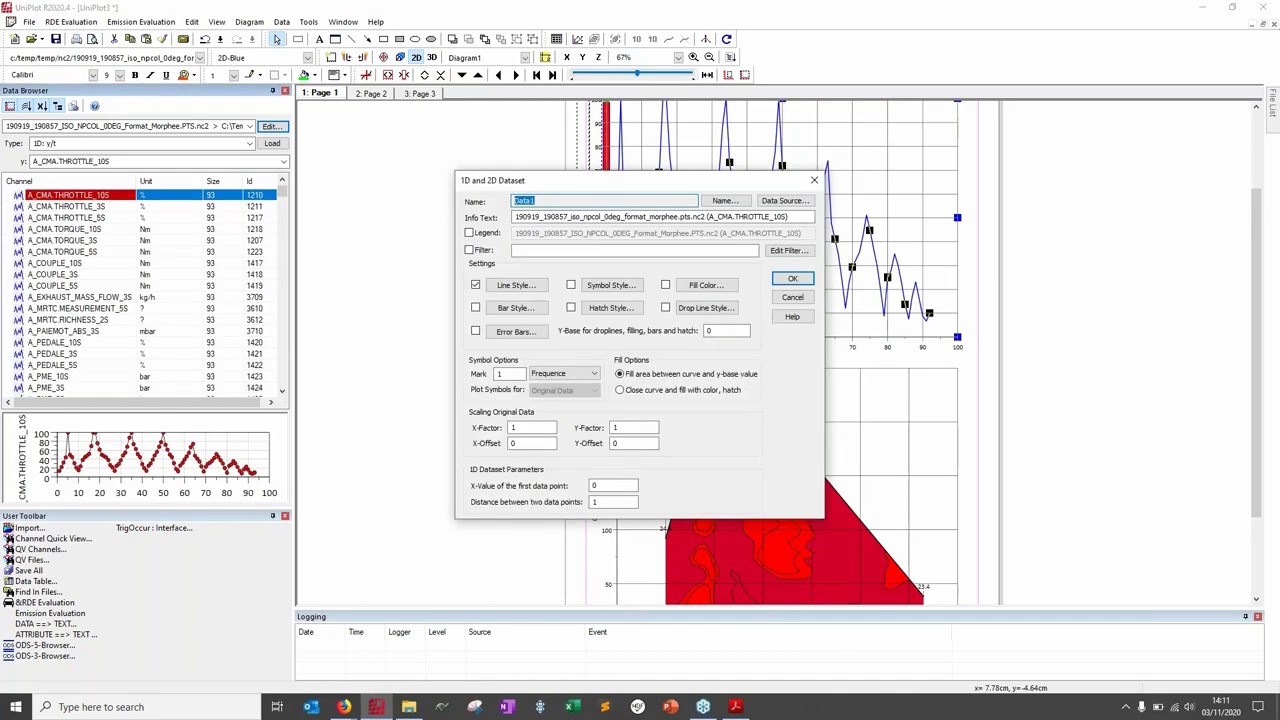
Step: Close the curve properties dialog, return to the PDF and read the slides on curve styles, the colour legend and inserting text, forms and dates
left_click(812, 181)
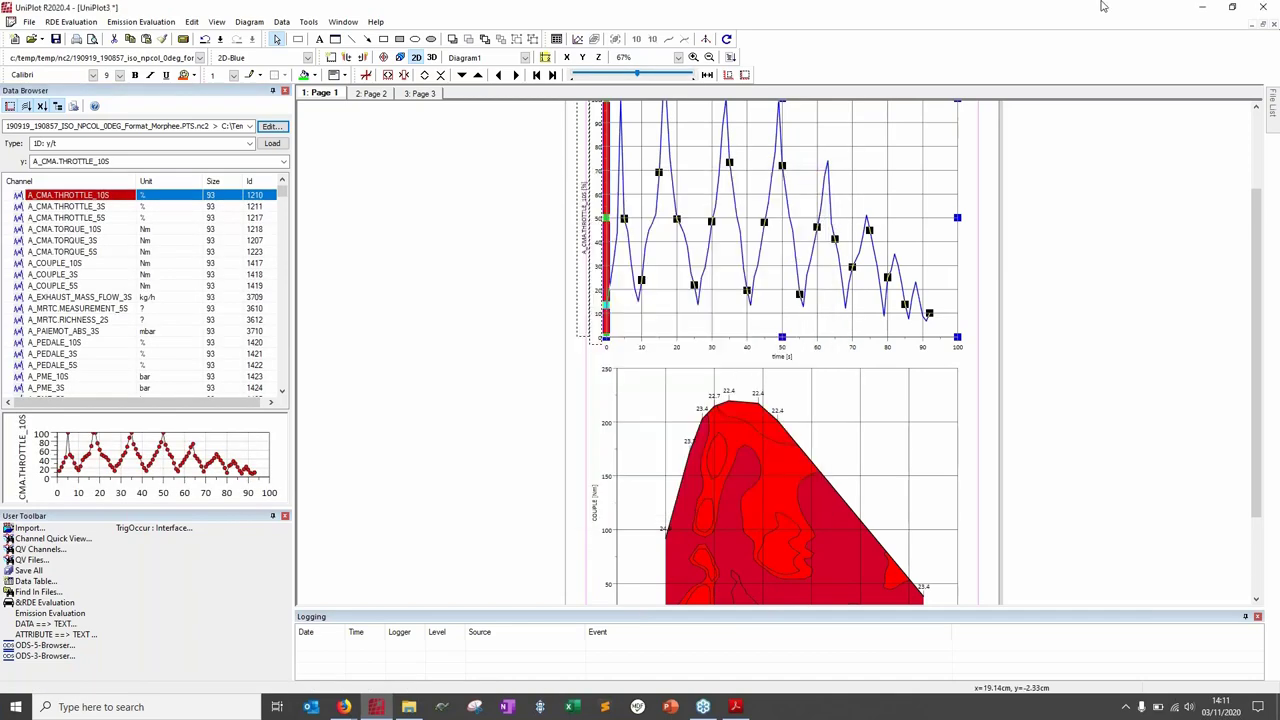
left_click(1200, 9)
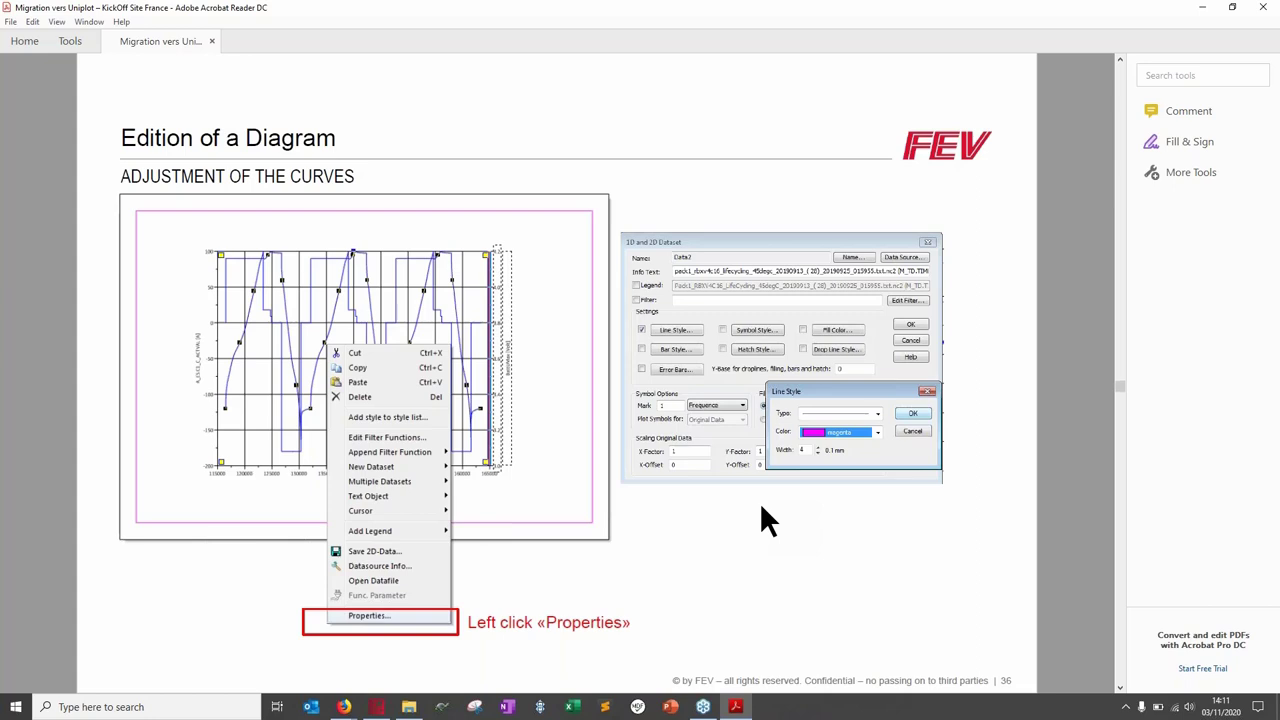
key("Page_Down")
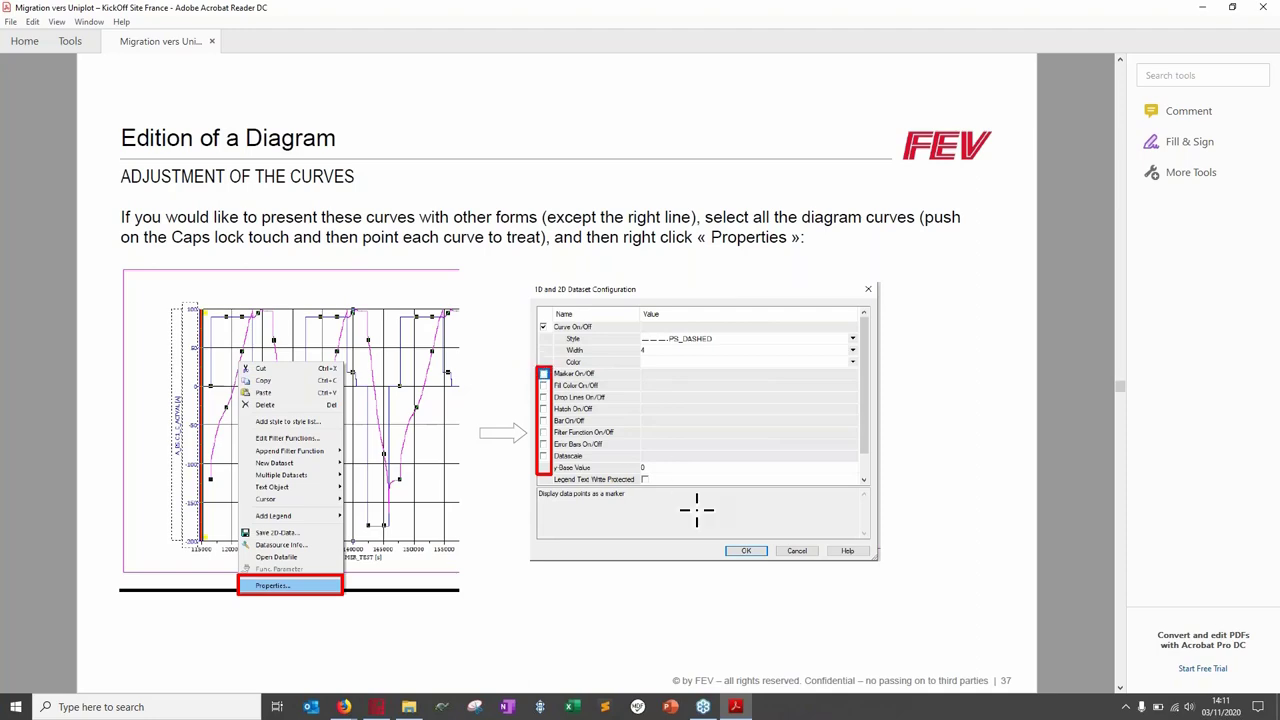
left_click(736, 706)
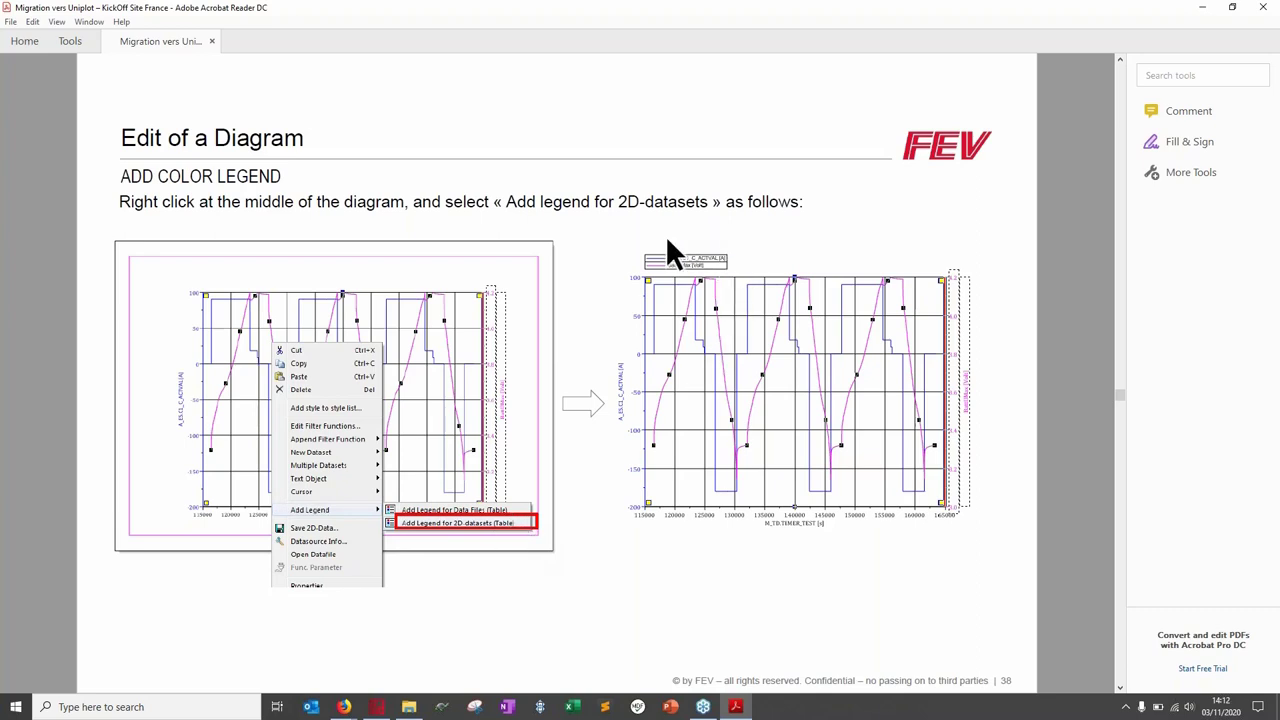
left_click(760, 284)
left_click(896, 237)
key("Right")
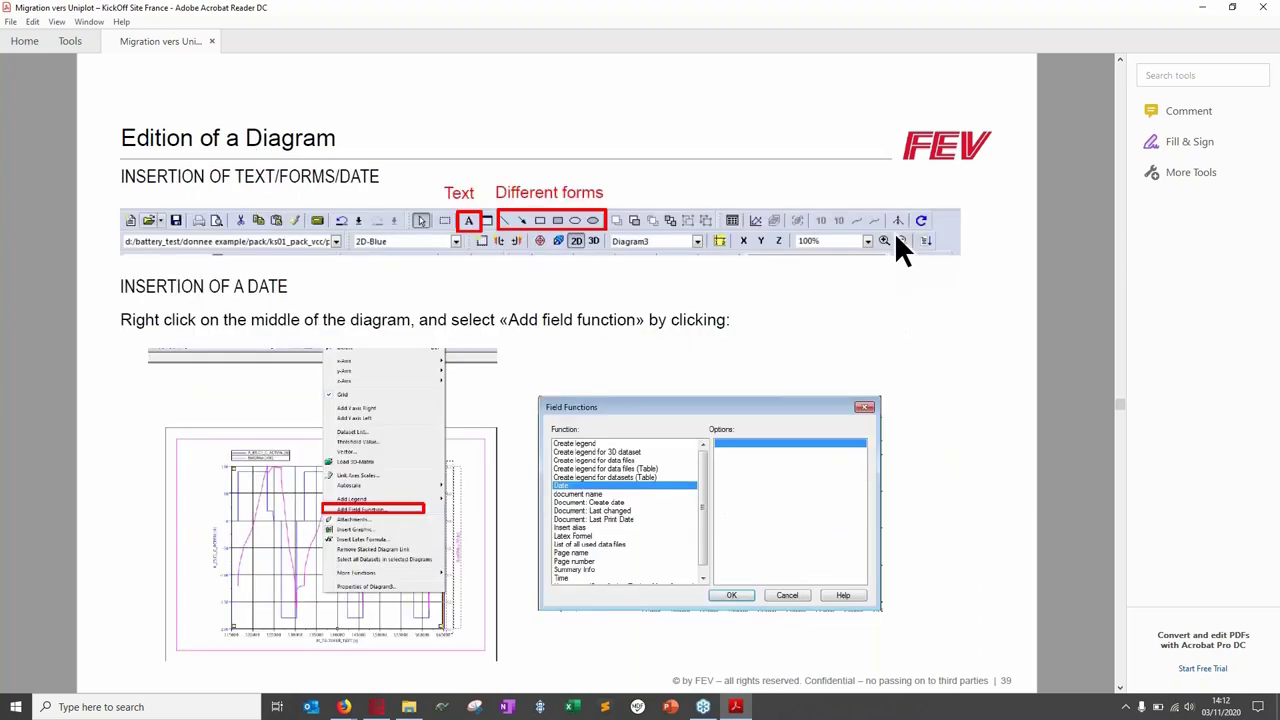
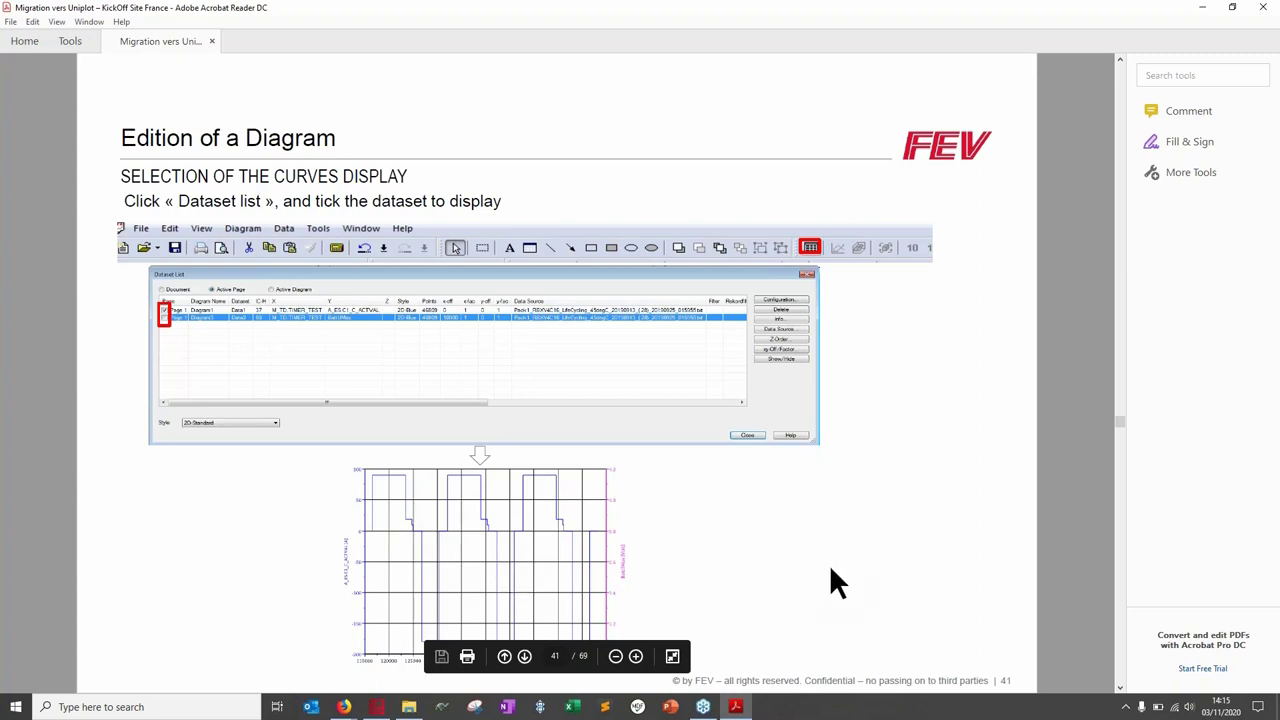
Step: Read the PDF slides on displaying data cursors and configuring a cursor data table
key("Page_Down")
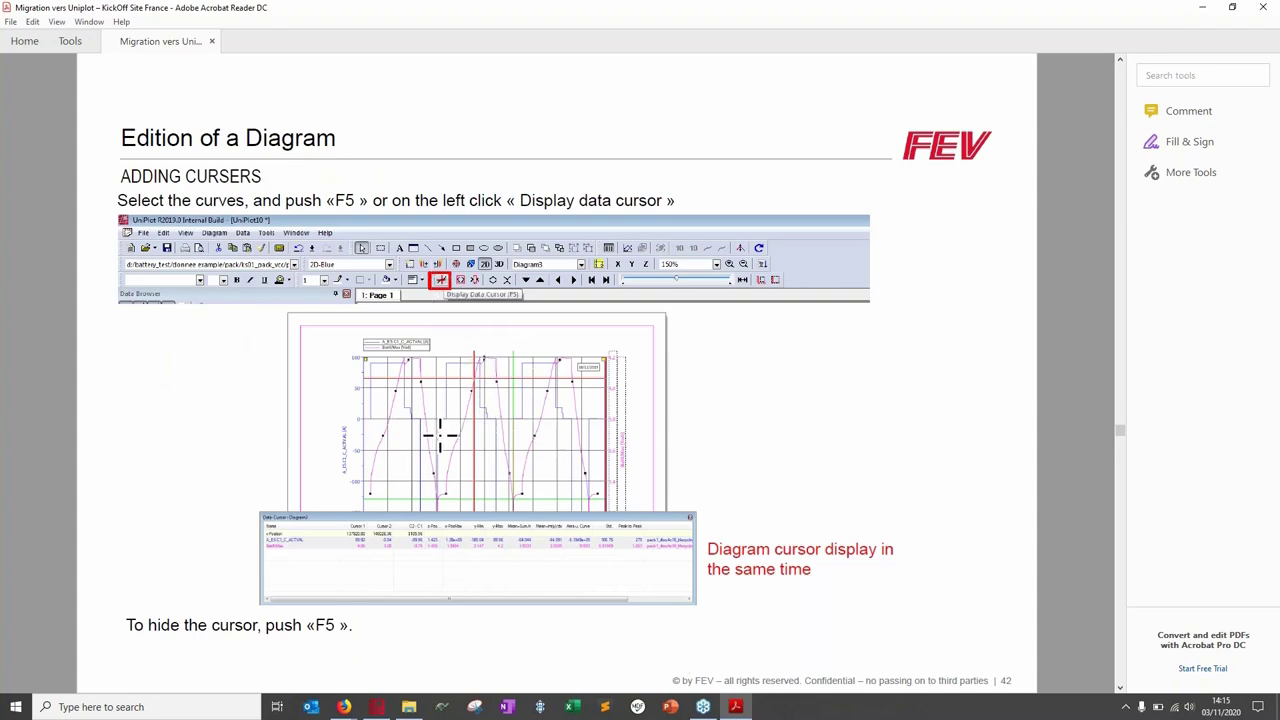
scroll(201, 410, "down", 1)
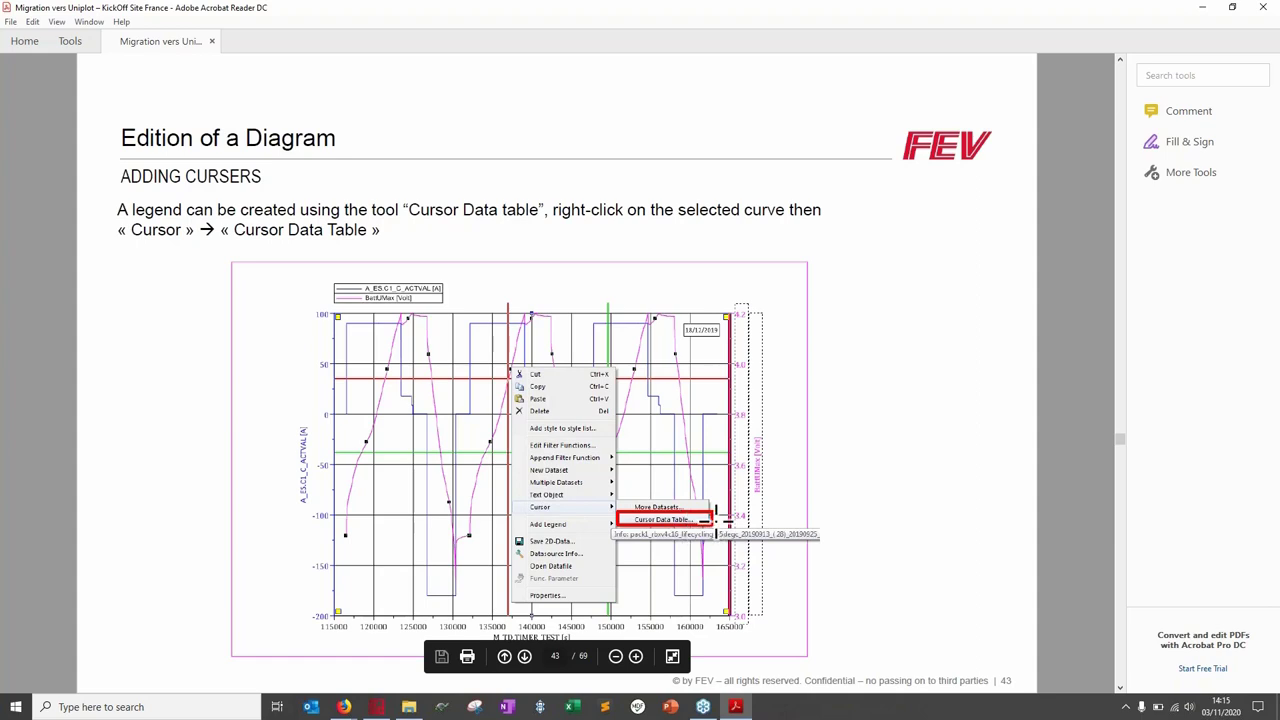
scroll(716, 518, "down", 1)
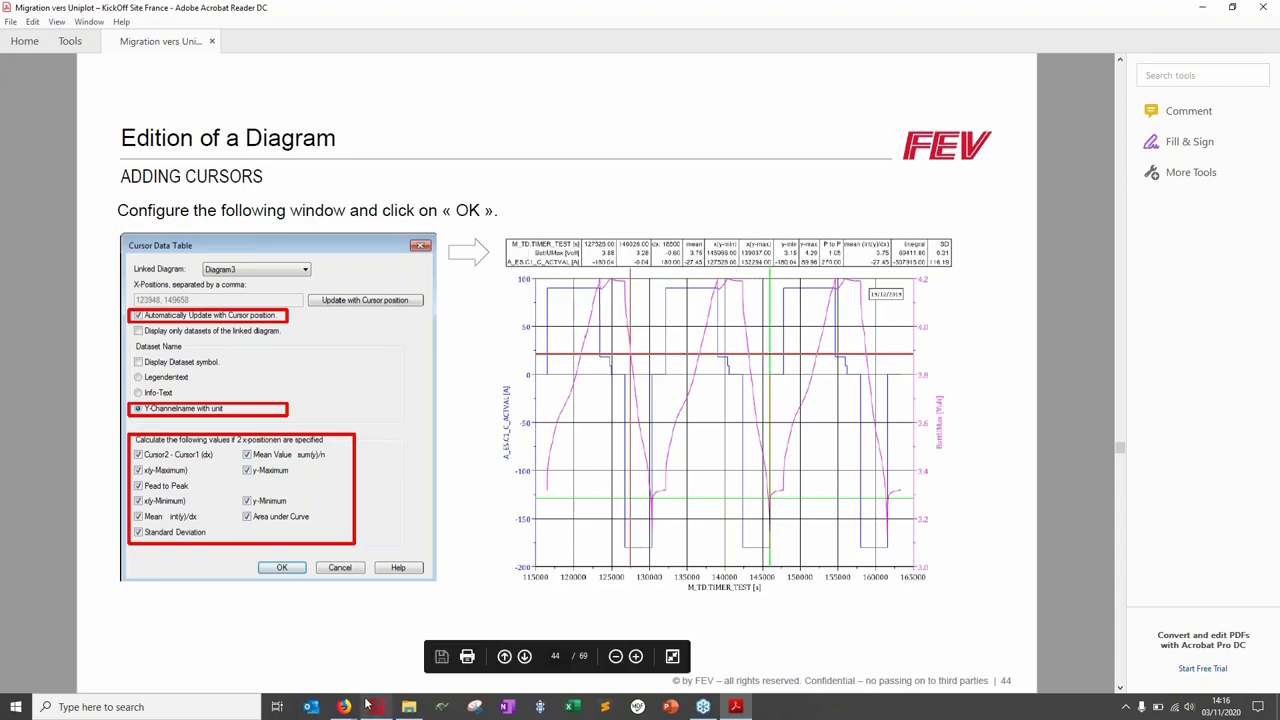
Step: Switch to UniPlot, look at the diagrams on Page 2 and Page 3, and return to Page 1
key("alt+Tab")
left_click(792, 297)
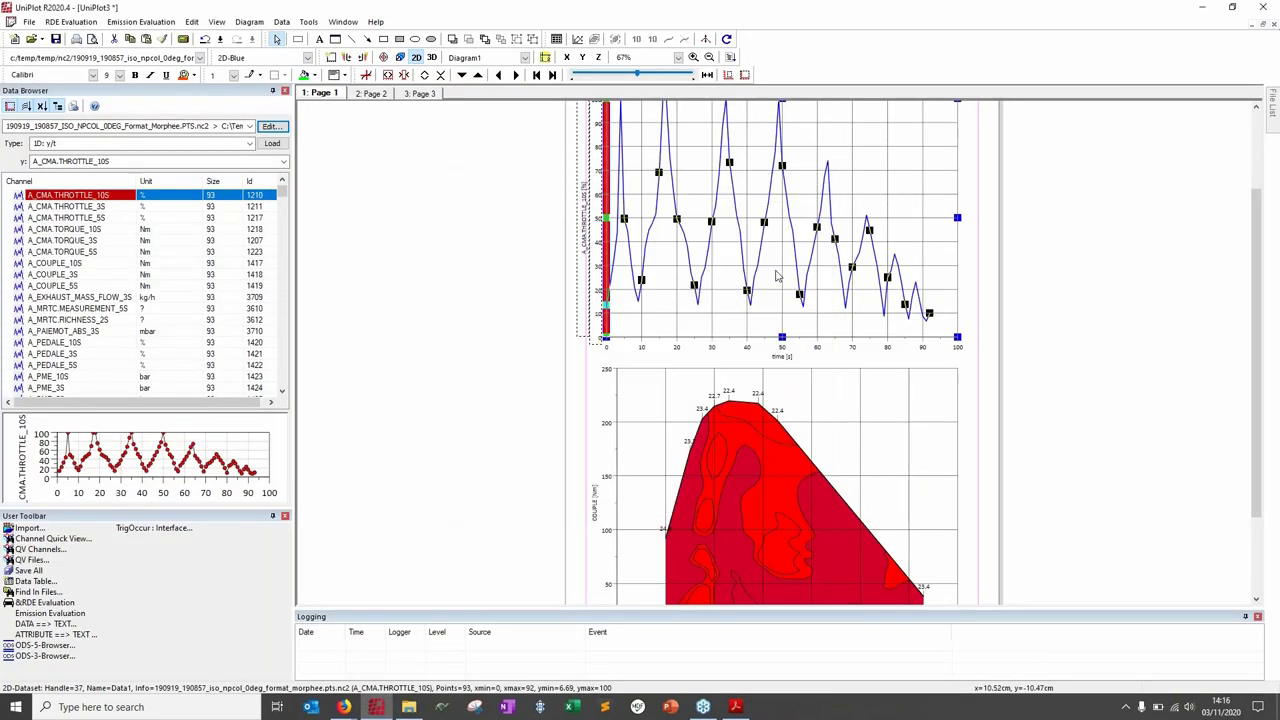
left_click(367, 94)
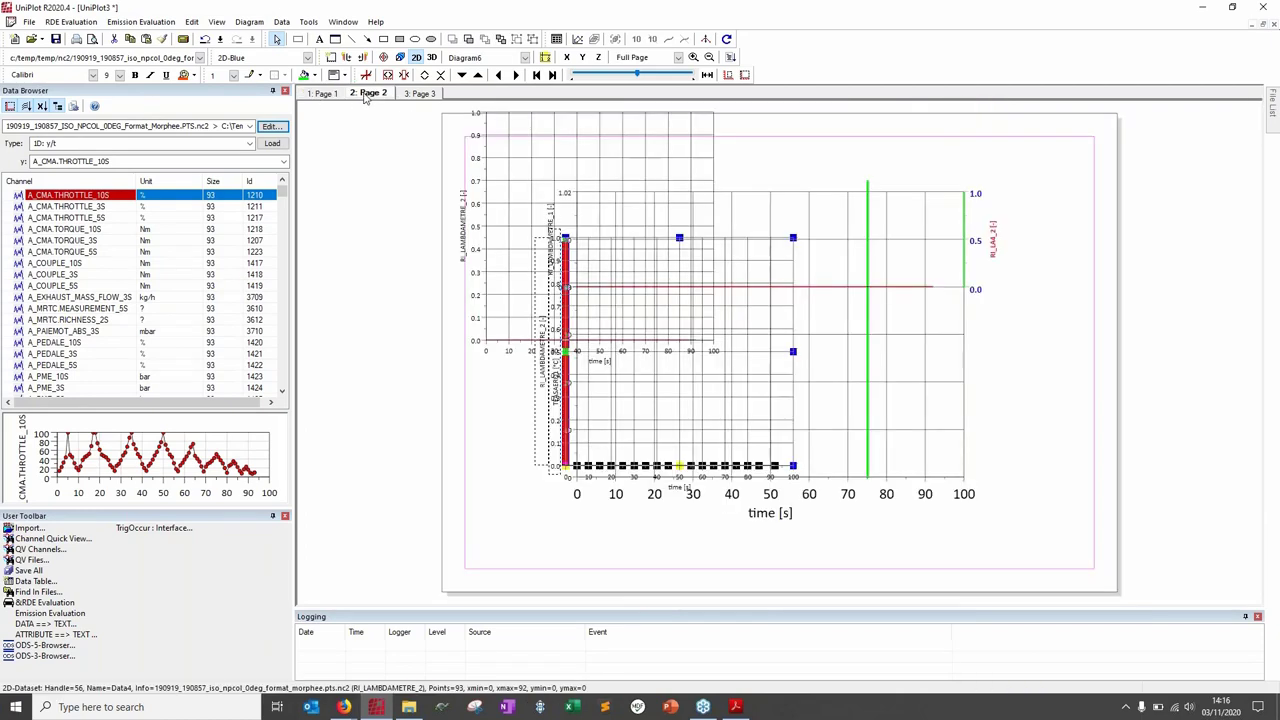
left_click(412, 94)
left_click(370, 94)
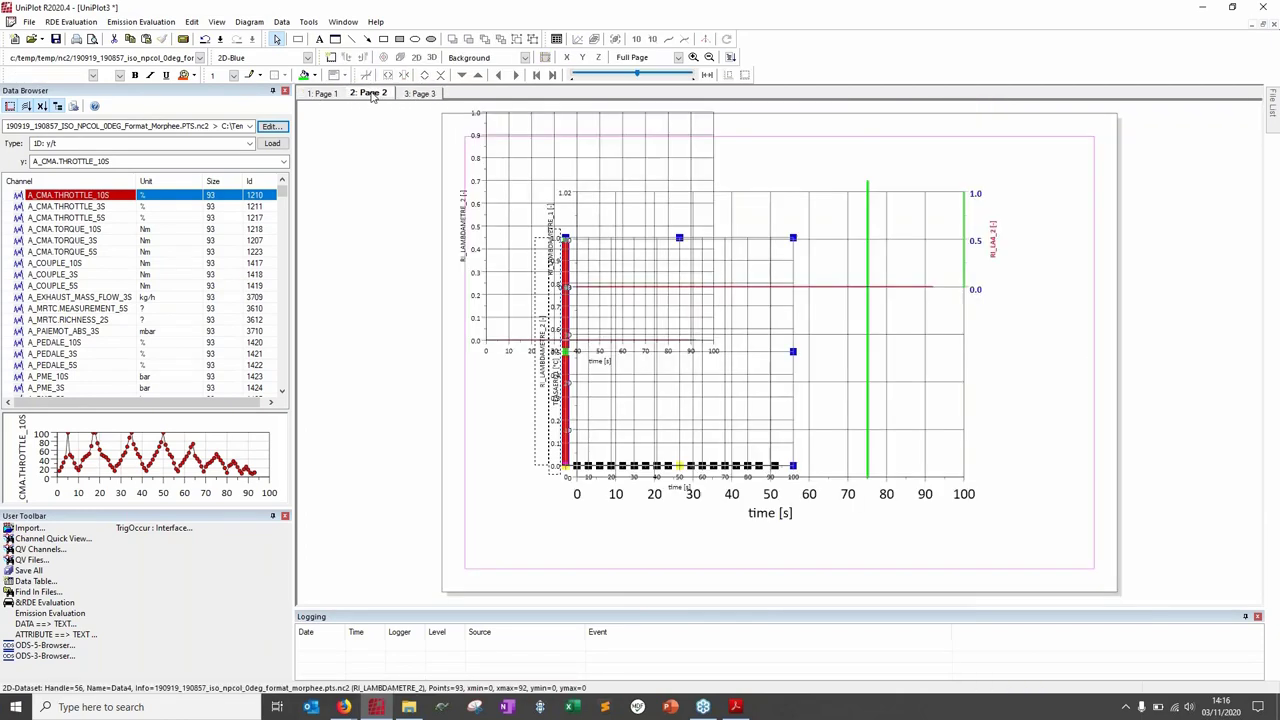
left_click(323, 94)
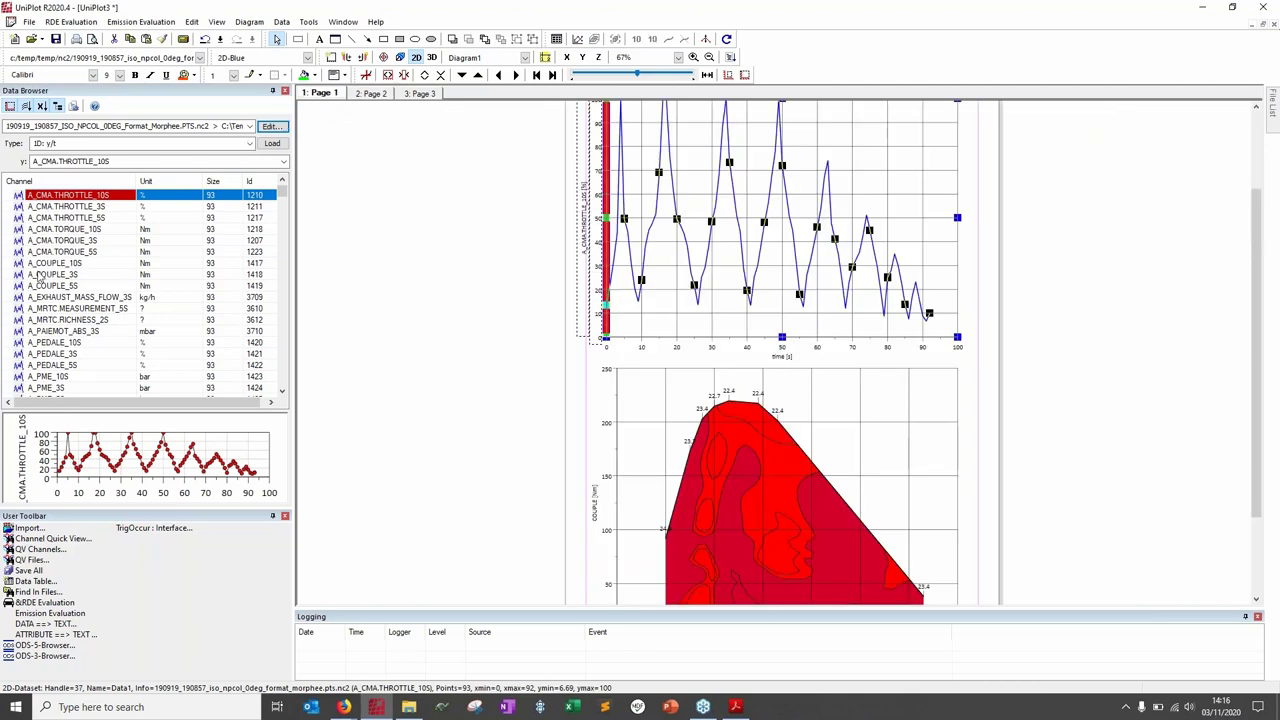
Step: Add the A_COUPLE_3S channel as a curve to the throttle diagram on Page 1 and give it the 2D-Red style
left_click(40, 275)
left_click_drag(40, 275, 726, 309)
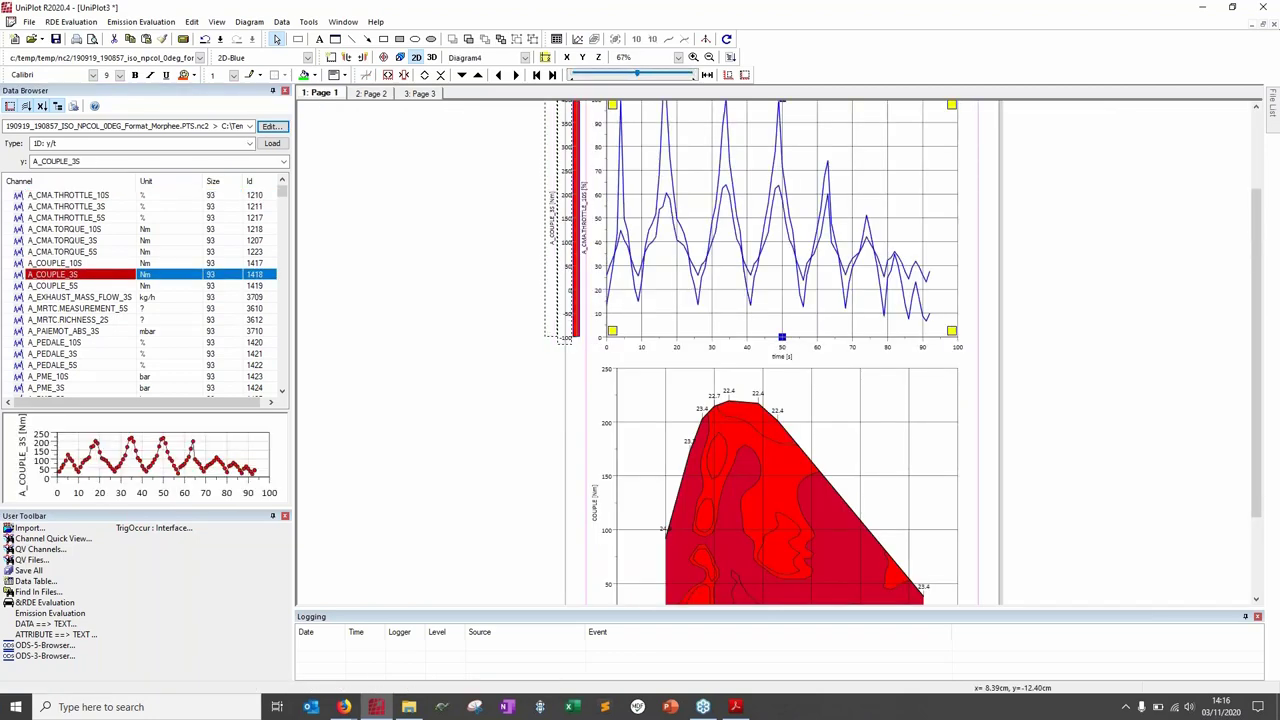
left_click(658, 238)
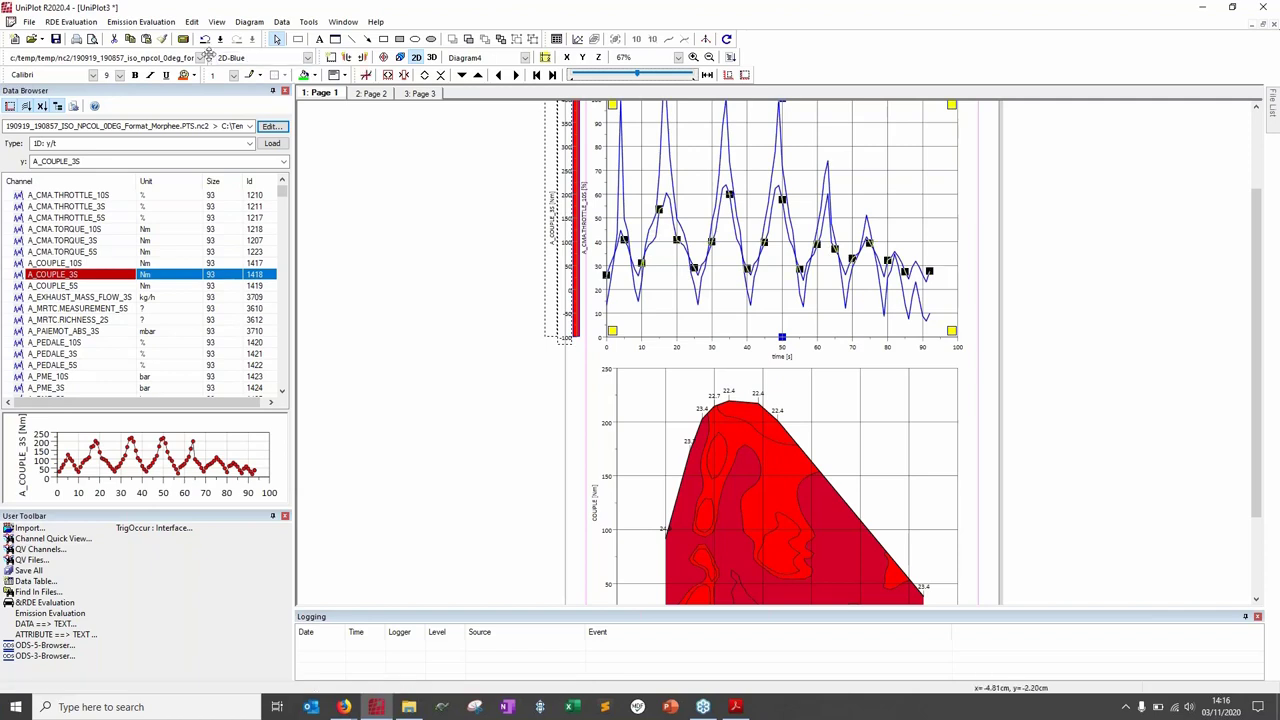
left_click(307, 57)
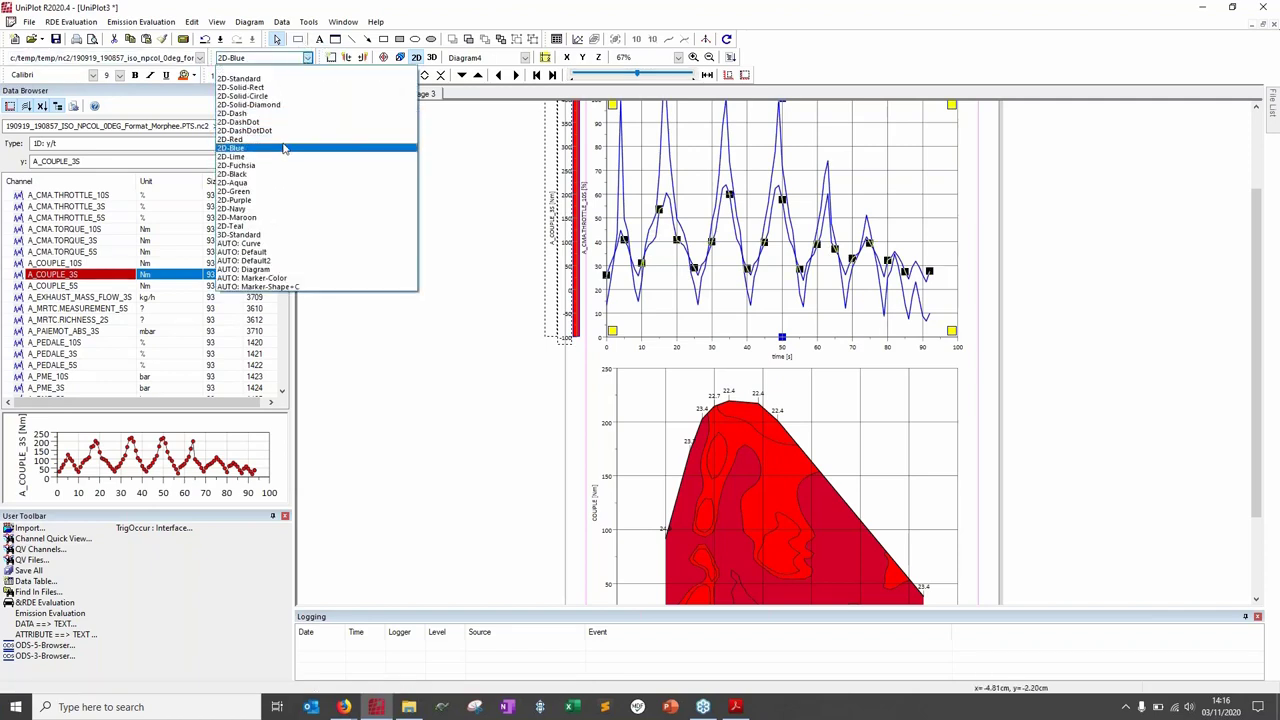
left_click(287, 138)
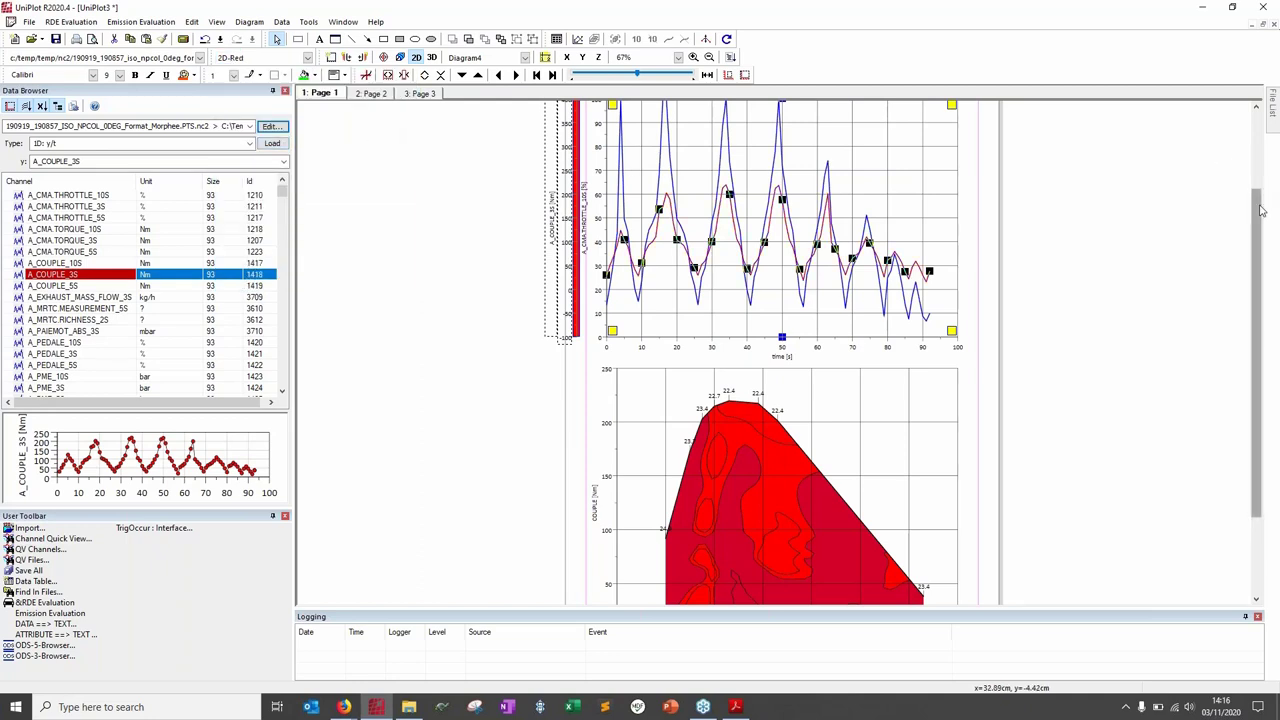
Step: Display the data cursors on the diagram with the throttle and A_COUPLE_3S curves
left_click_drag(1260, 205, 1260, 118)
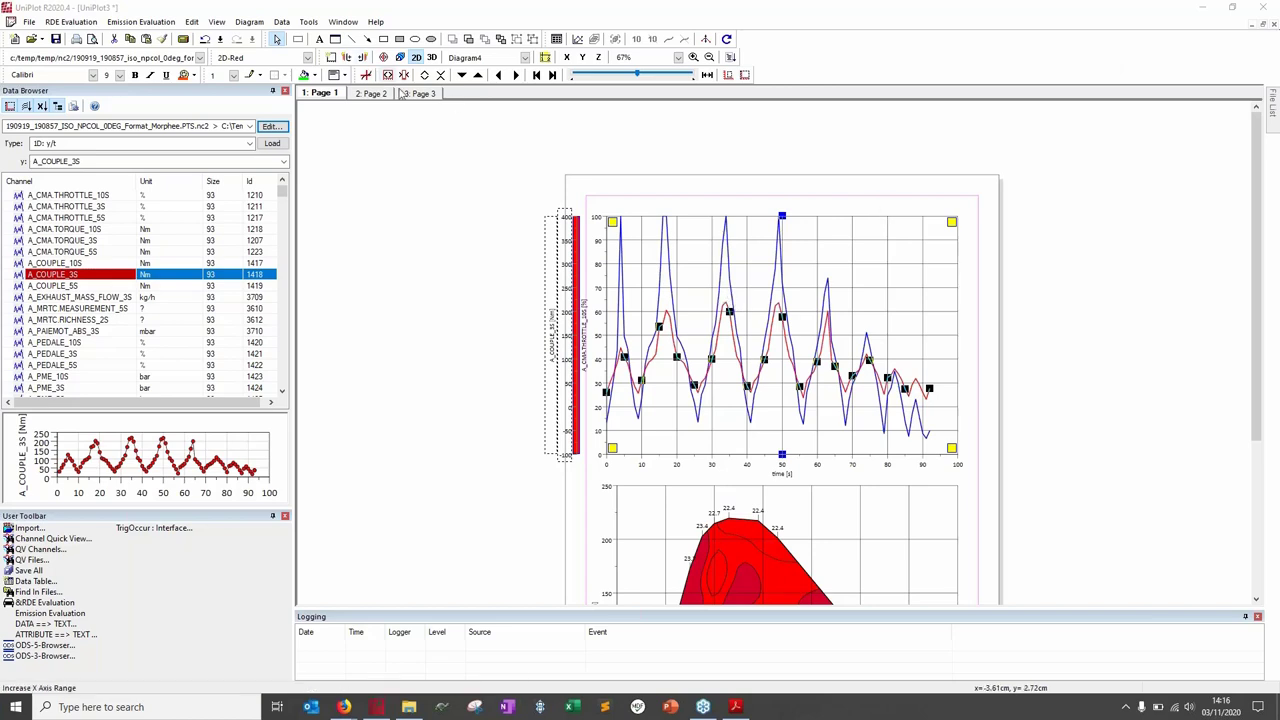
left_click(368, 77)
left_click(368, 77)
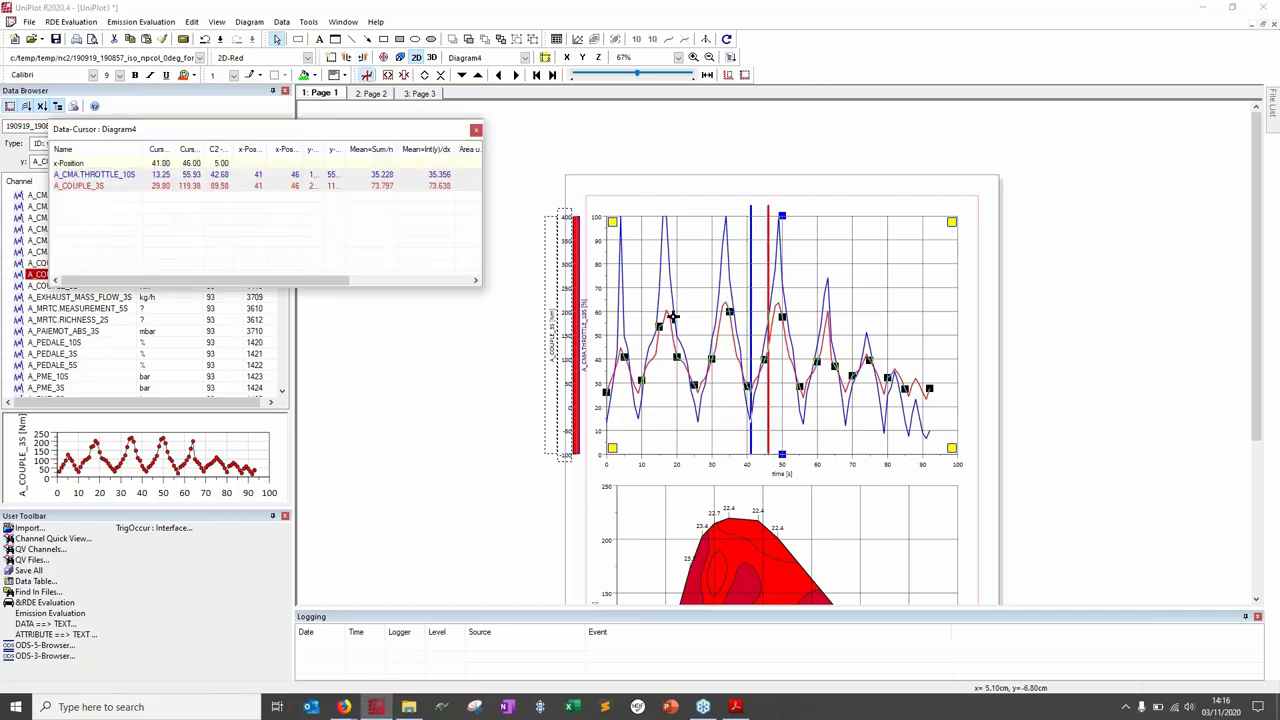
Step: Add a cursor data table linked to Diagram4 with its preset options, and move the red cursor to 21 s
right_click(738, 345)
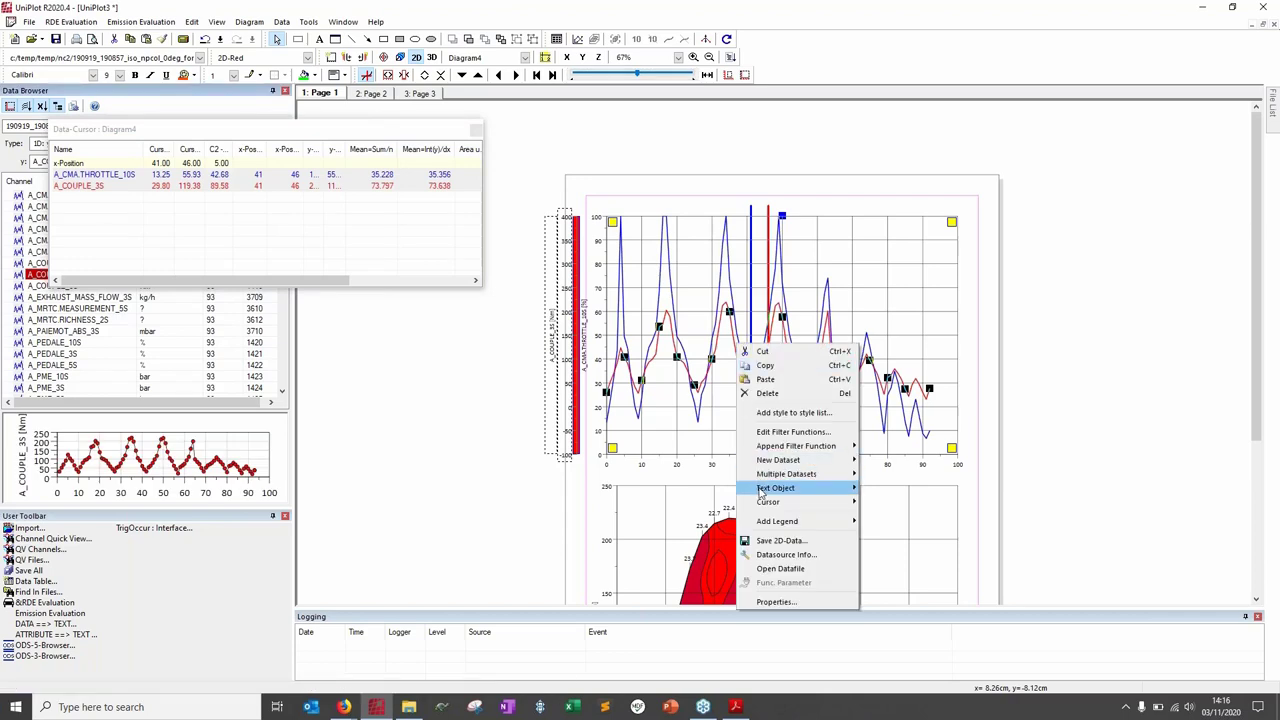
mouse_move(805, 501)
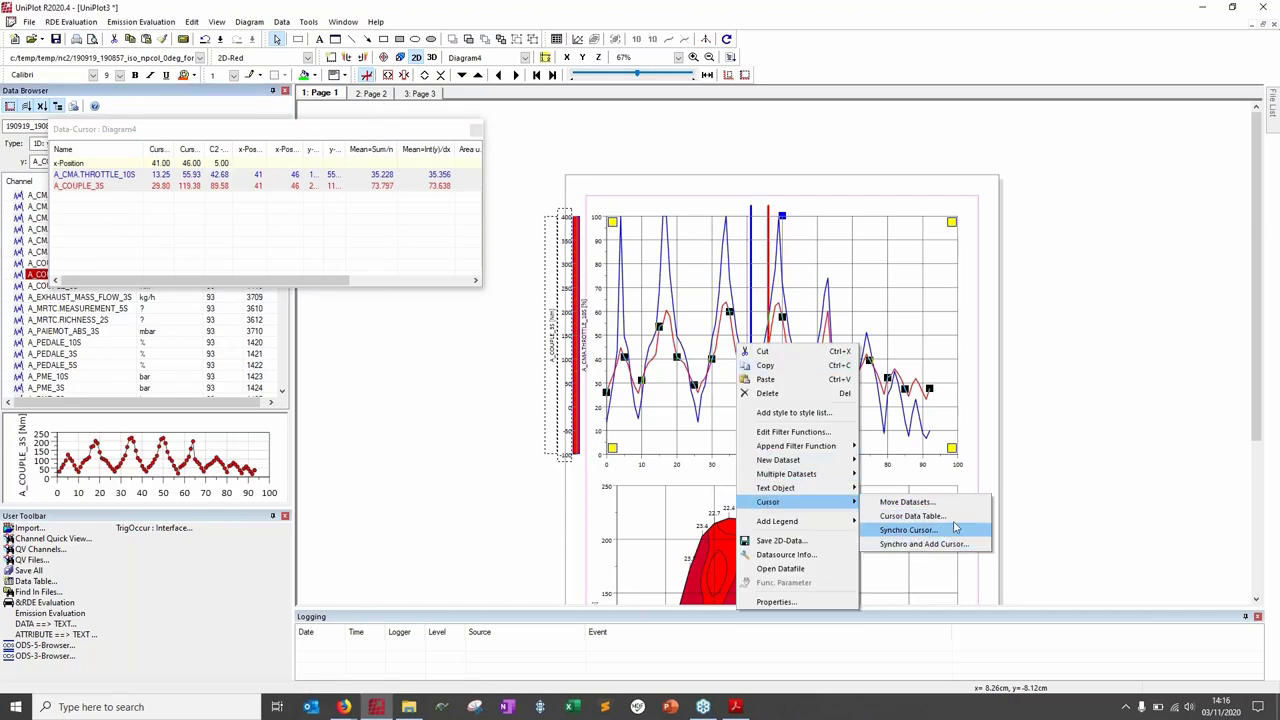
left_click(912, 516)
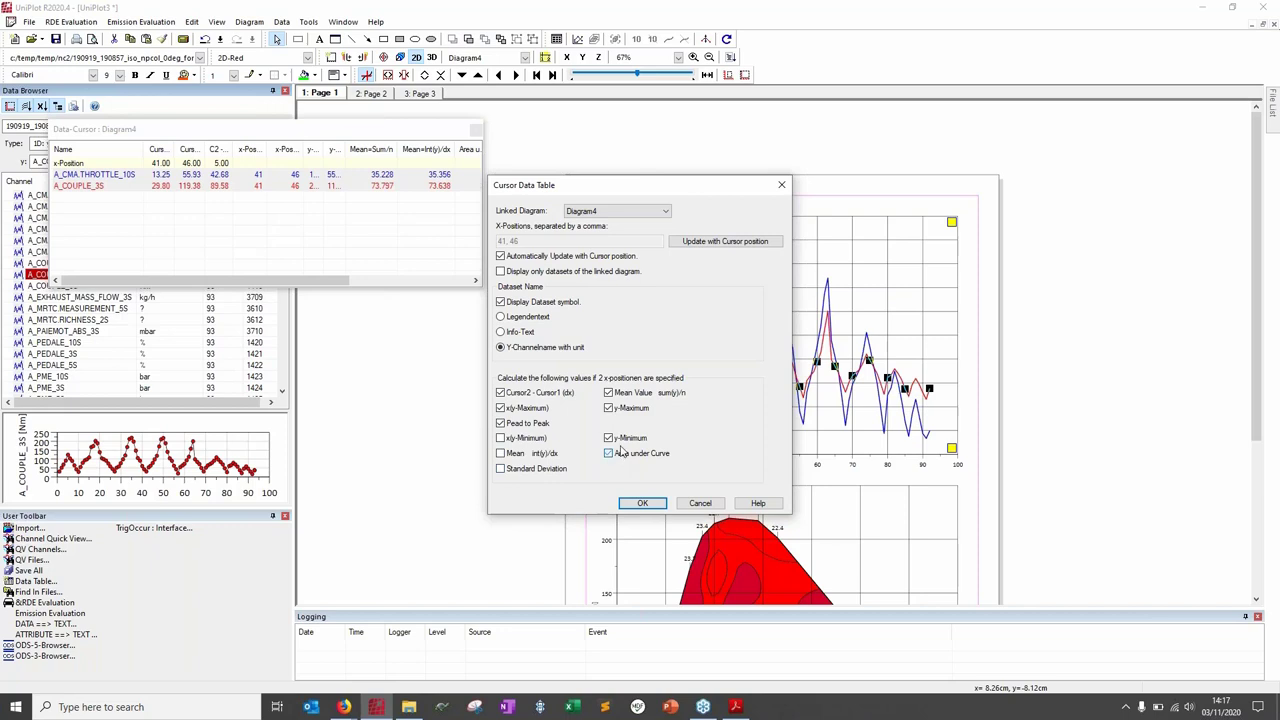
left_click(640, 502)
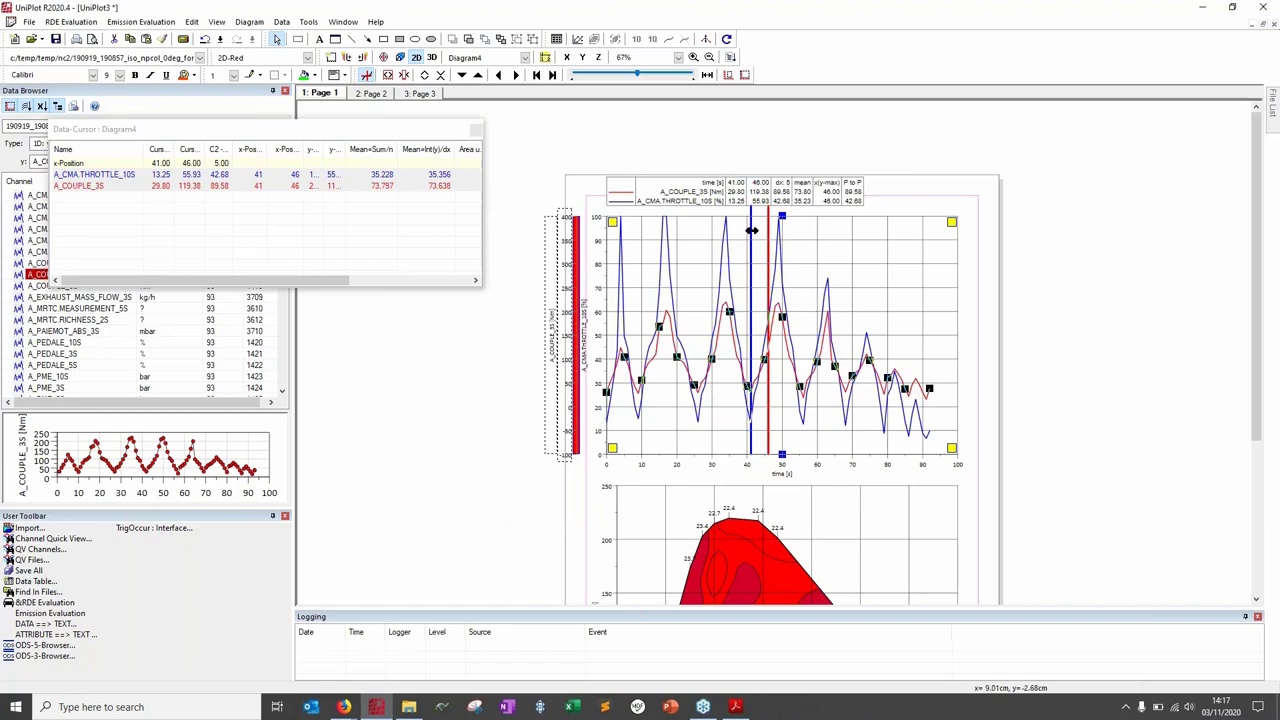
left_click_drag(769, 234, 680, 236)
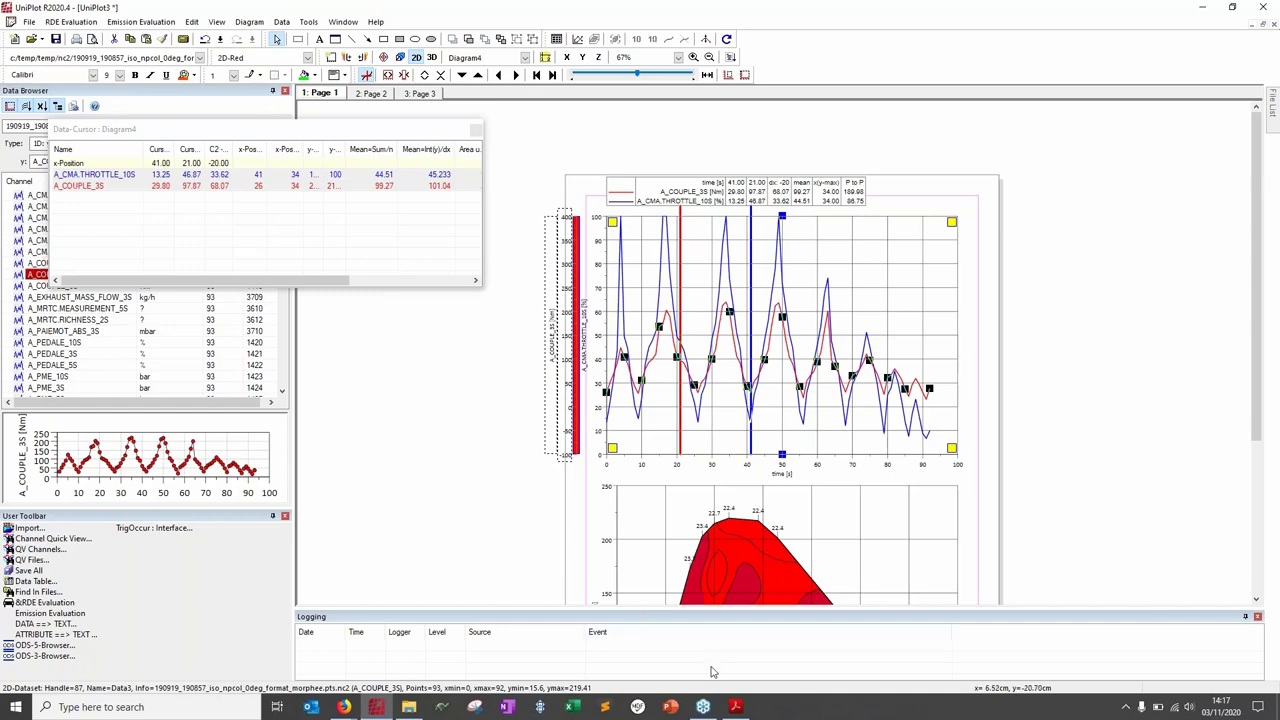
Step: Switch to the PDF and read the slides from the cursor data table through adding filters on a curve to exchanging page data
left_click(735, 707)
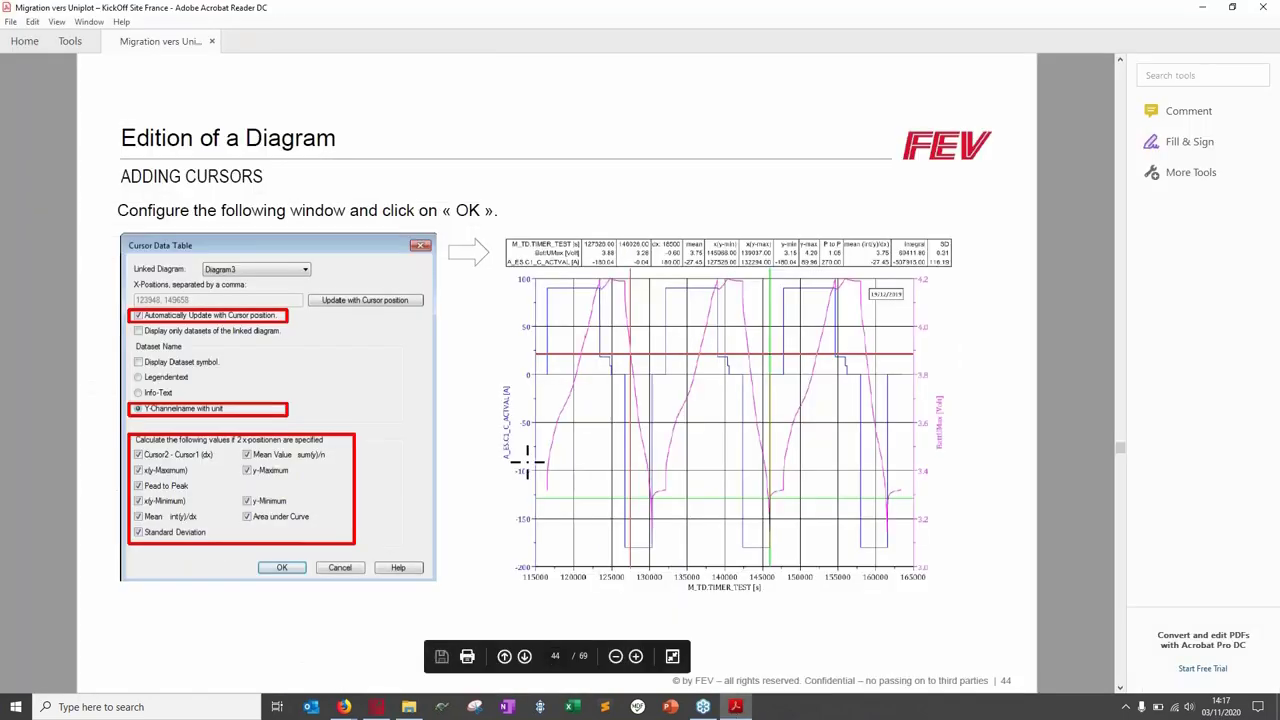
scroll(527, 462, "down", 1)
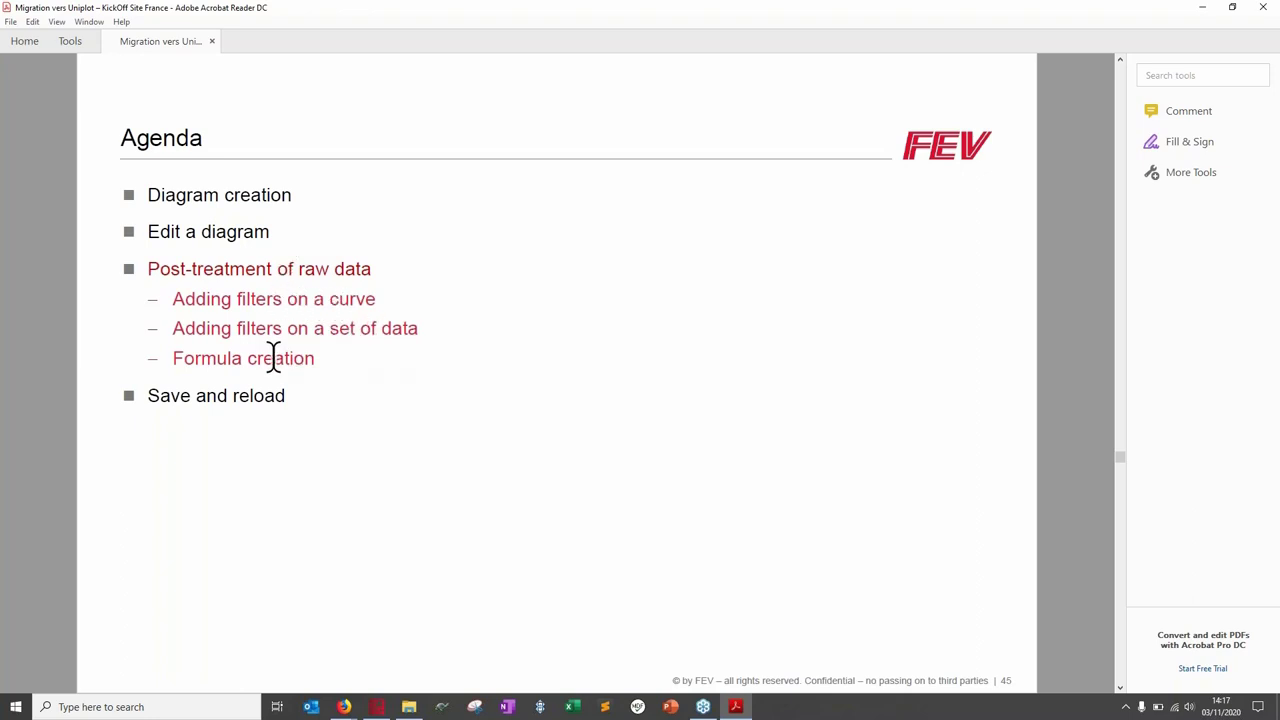
scroll(342, 370, "down", 2)
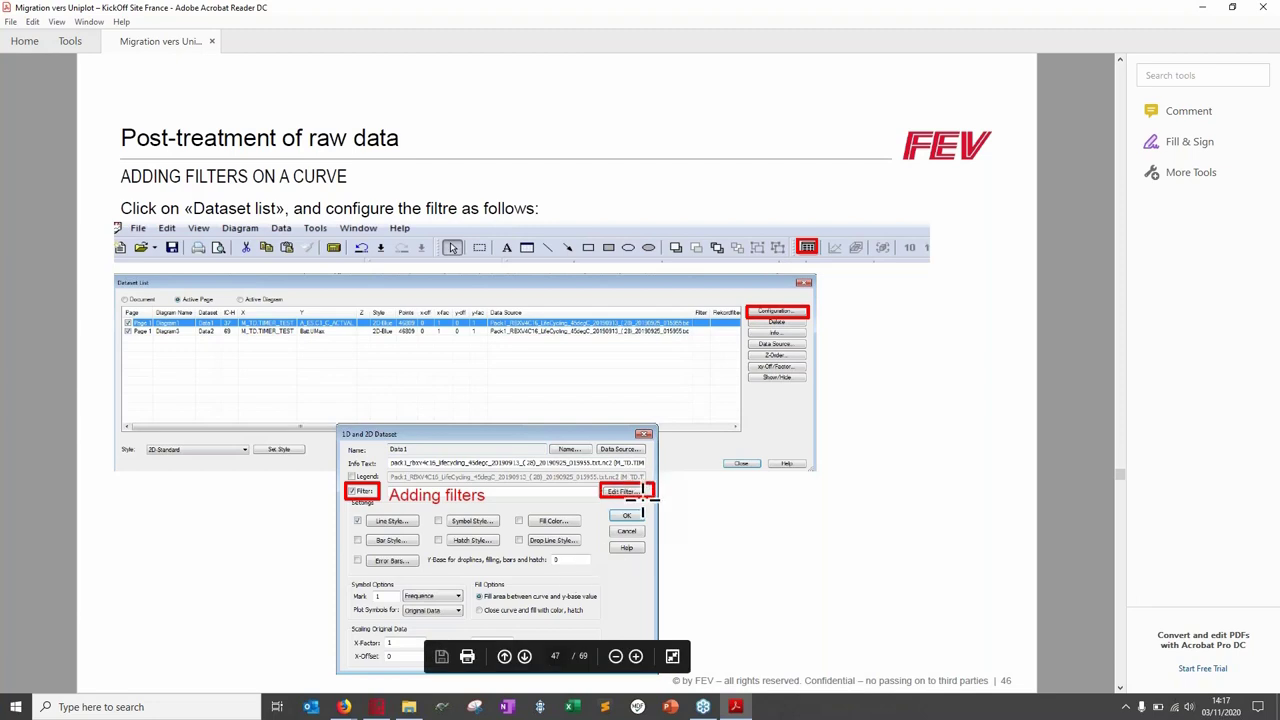
scroll(643, 500, "down", 2)
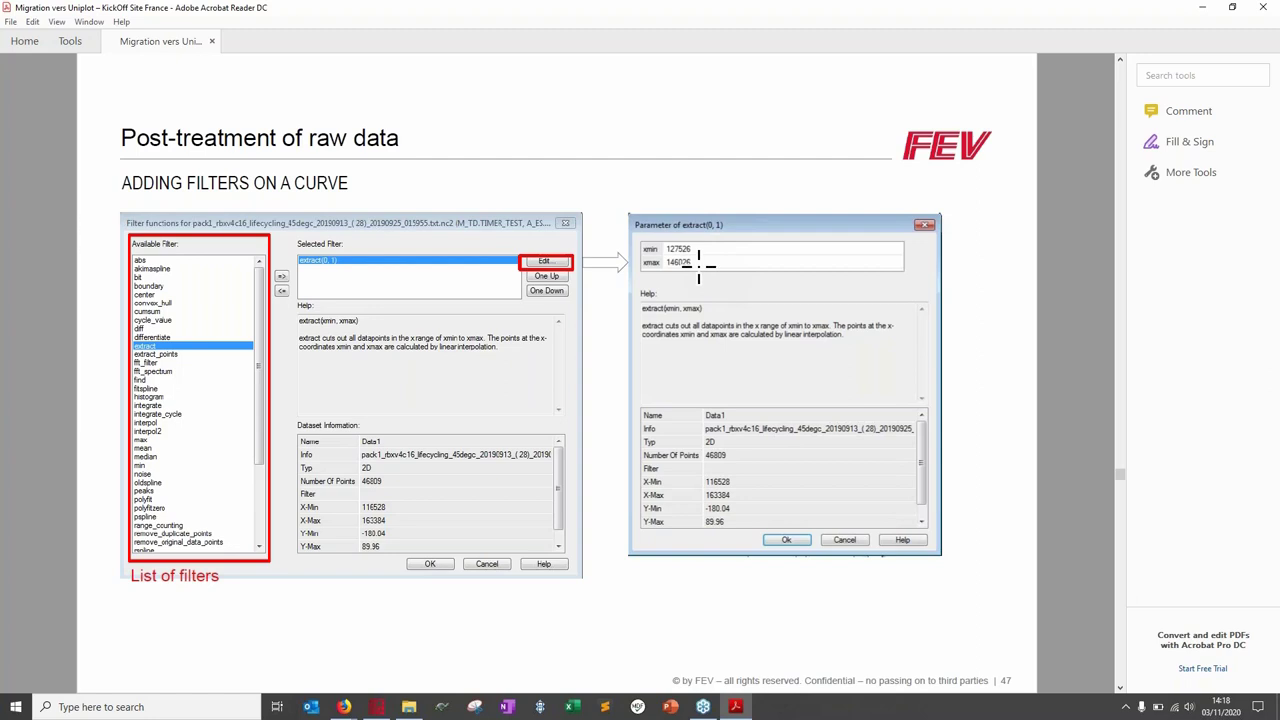
scroll(698, 262, "down", 1)
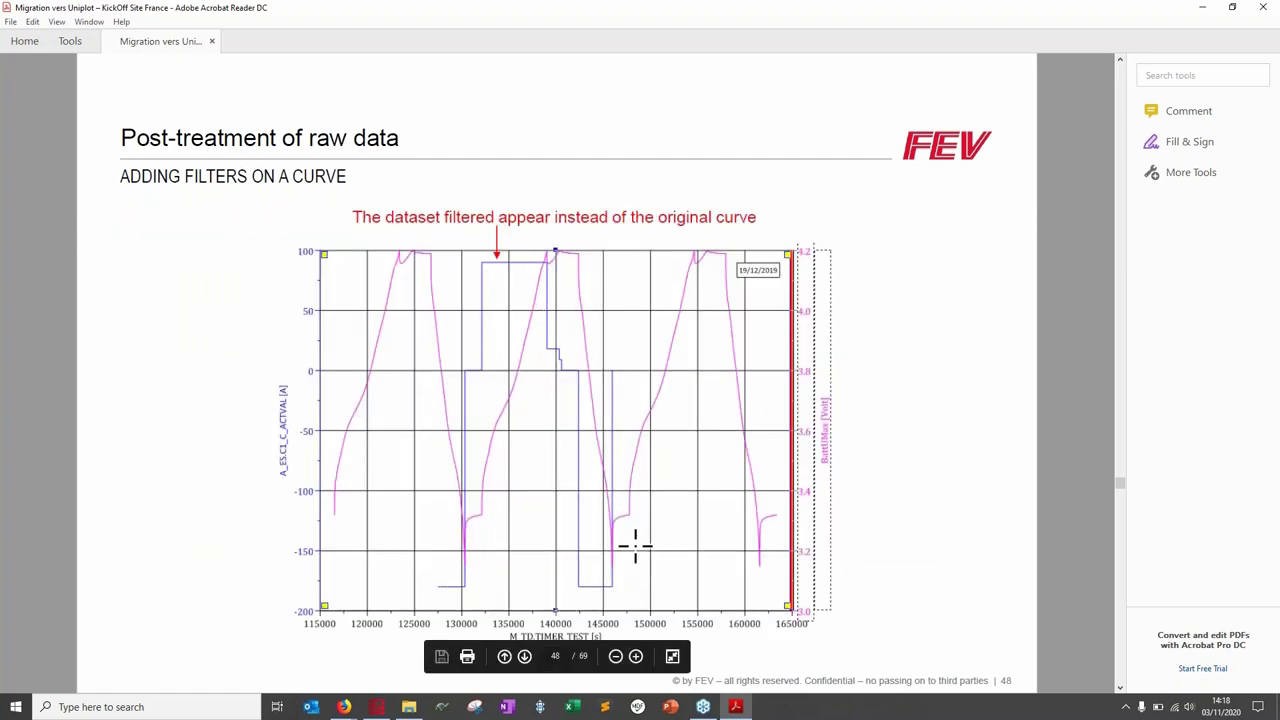
scroll(568, 342, "down", 1)
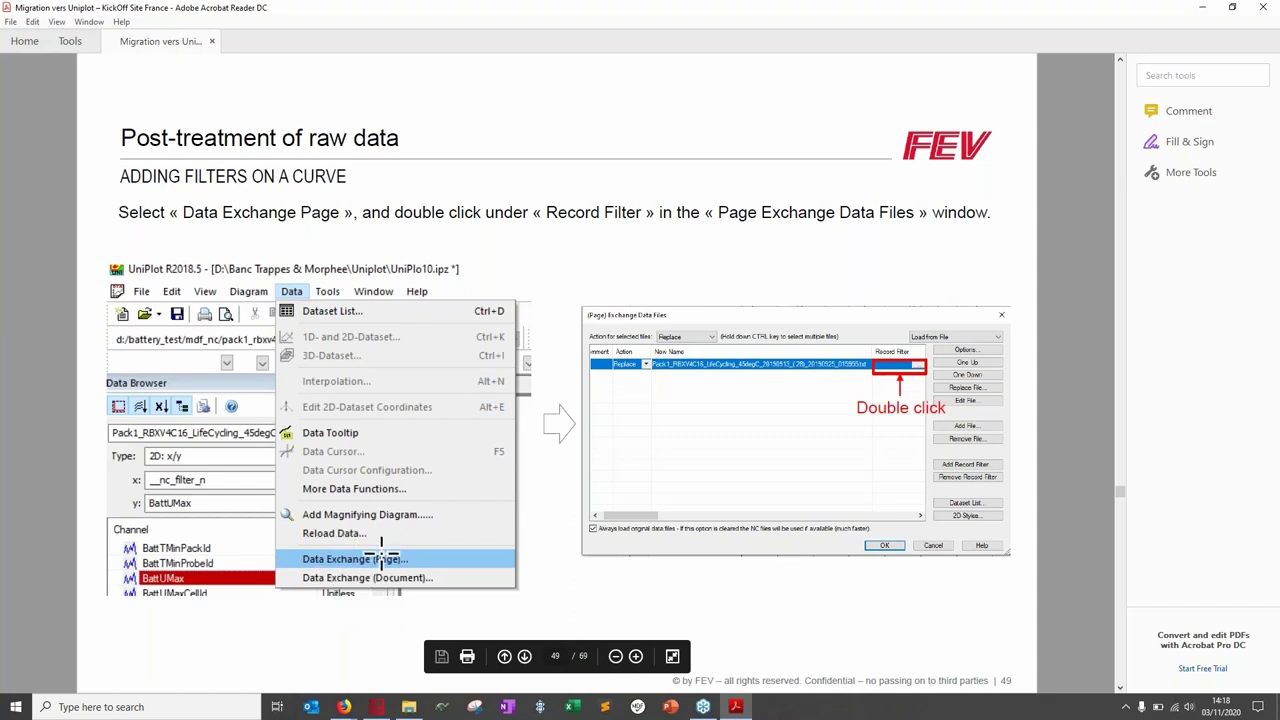
Step: Switch to UniPlot, close the Data-Cursor window and look at the Data Exchange commands for page and document
mouse_move(377, 710)
left_click(377, 710)
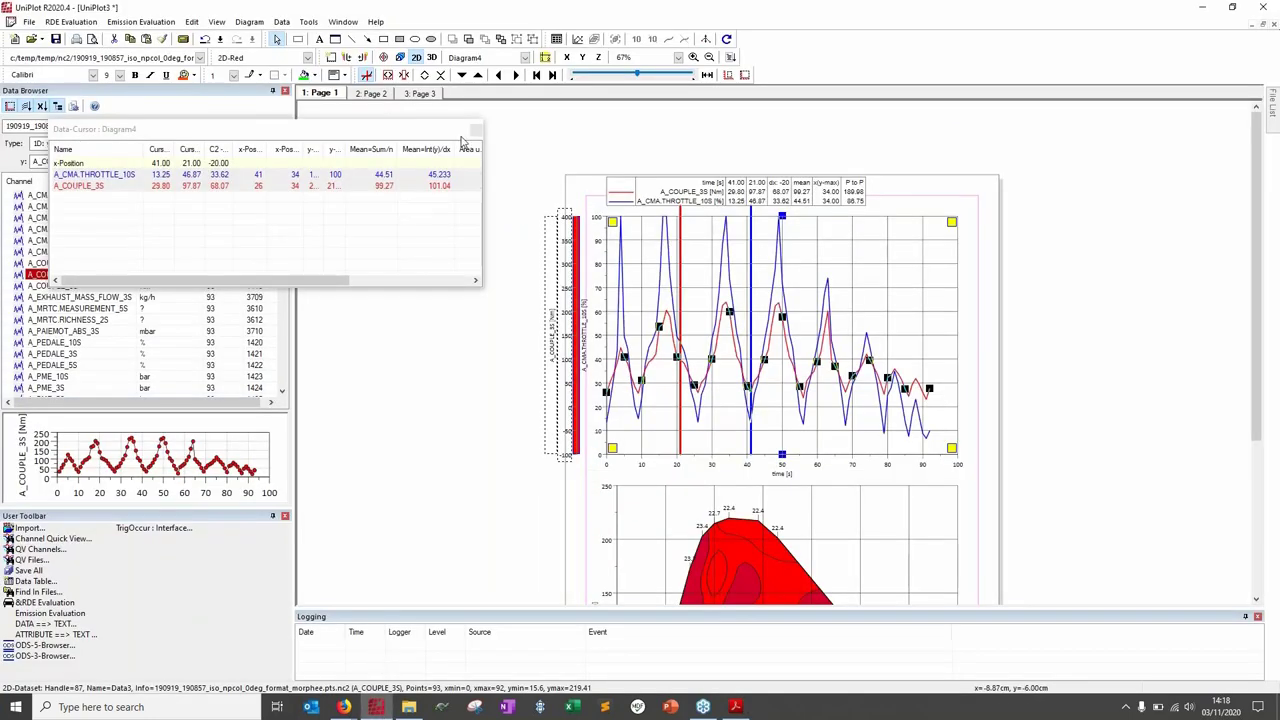
left_click(476, 131)
left_click(282, 21)
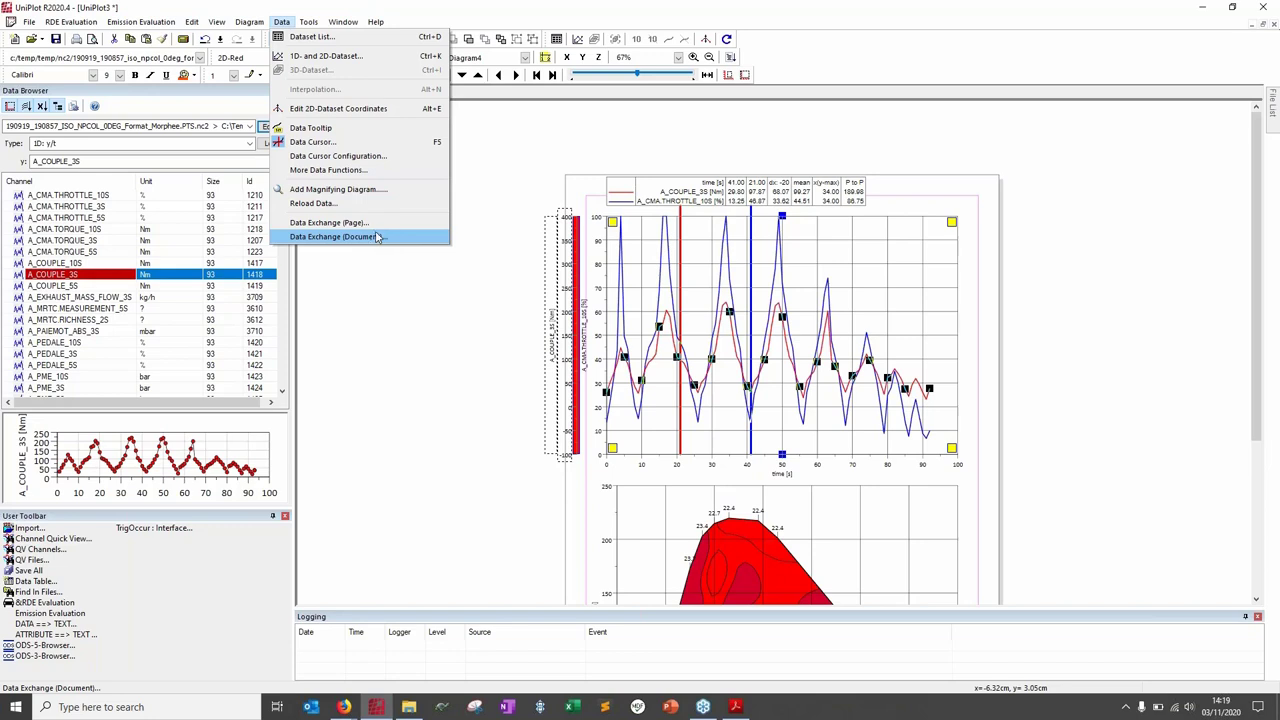
Step: Return to the PDF and read the slides on filtering a set of data by cycle number and cancelling the filter
left_click(735, 706)
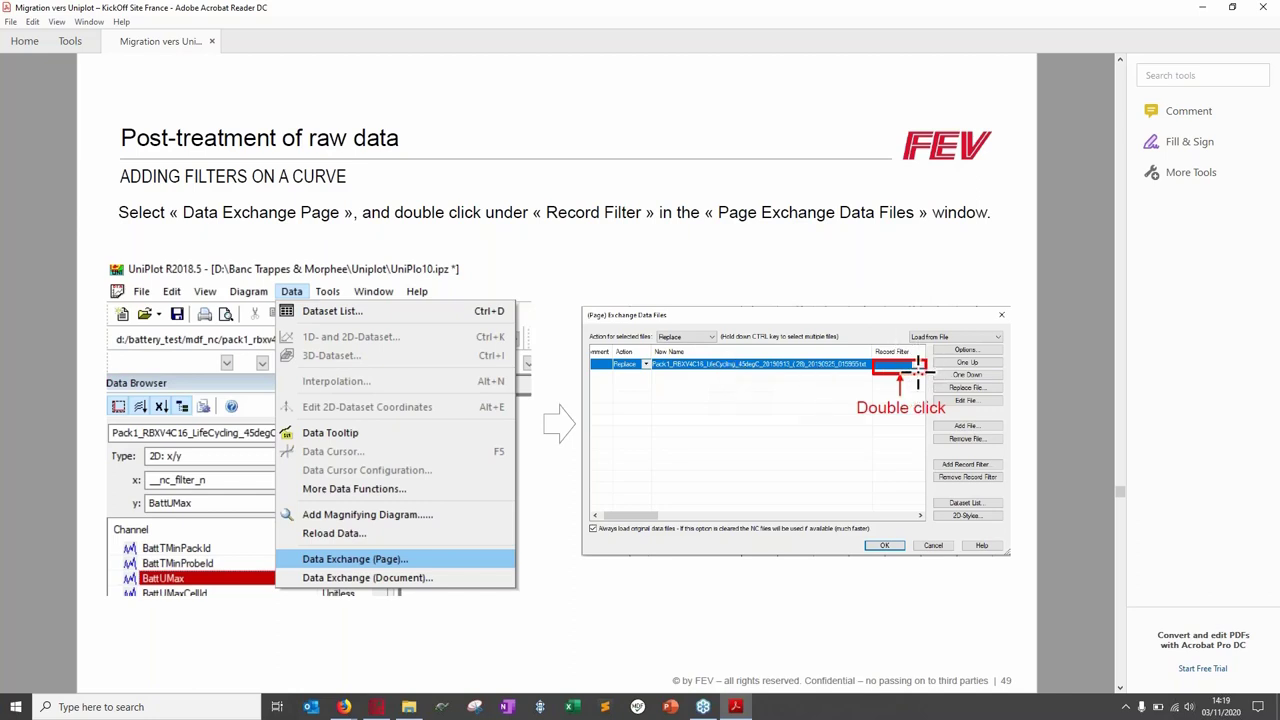
scroll(920, 365, "down", 2)
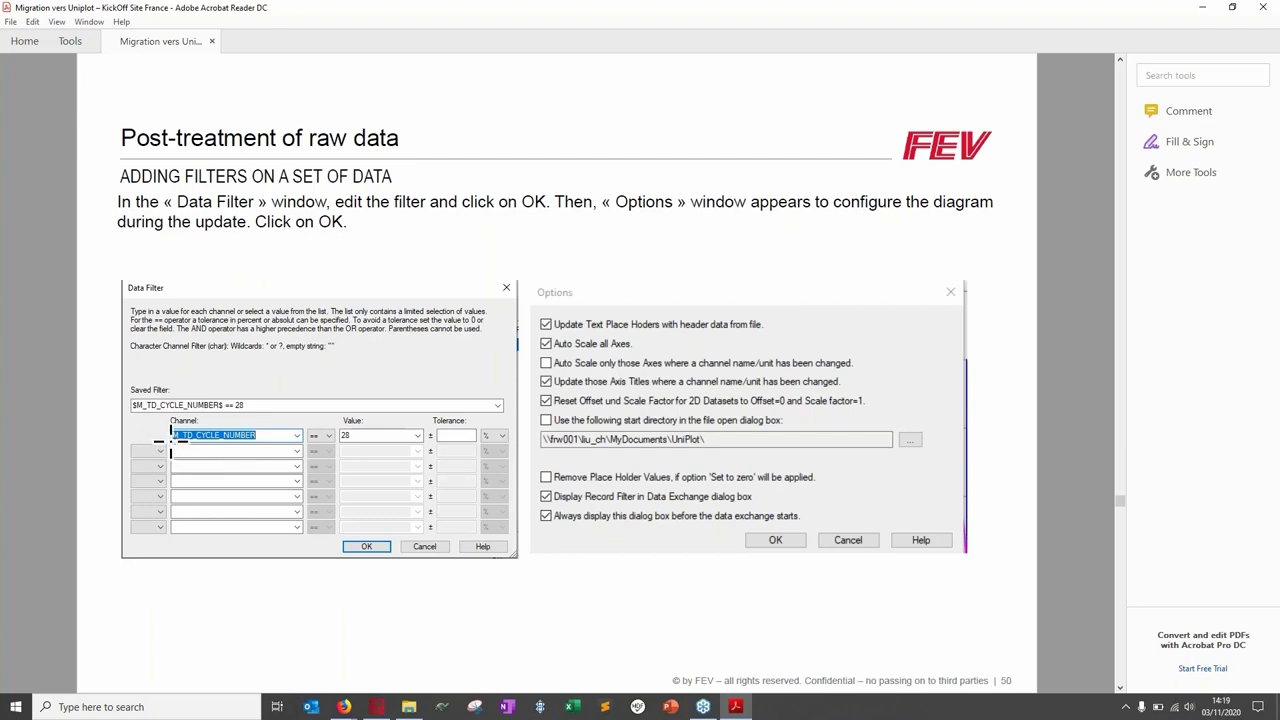
left_click_drag(174, 443, 269, 441)
scroll(751, 540, "down", 1)
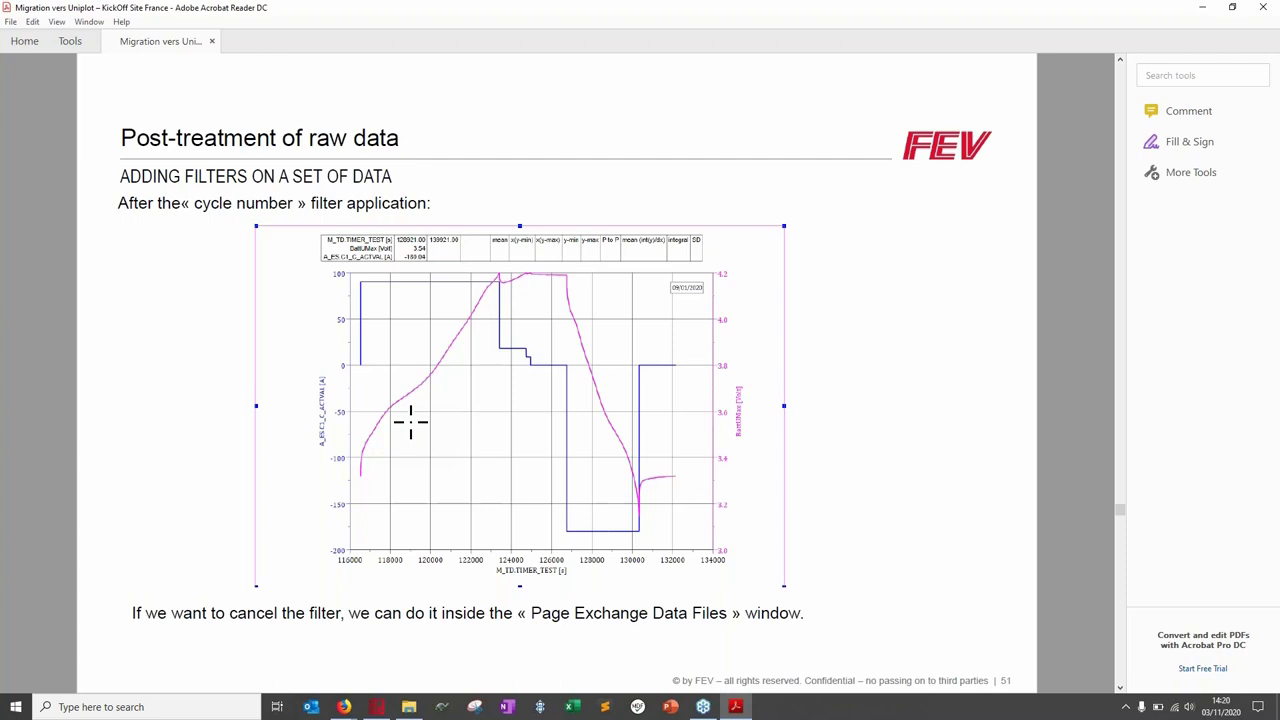
Step: Revisit the slides on adding filters and read the formula creation slides up to the fields of the formula window
key("Left")
key("Left")
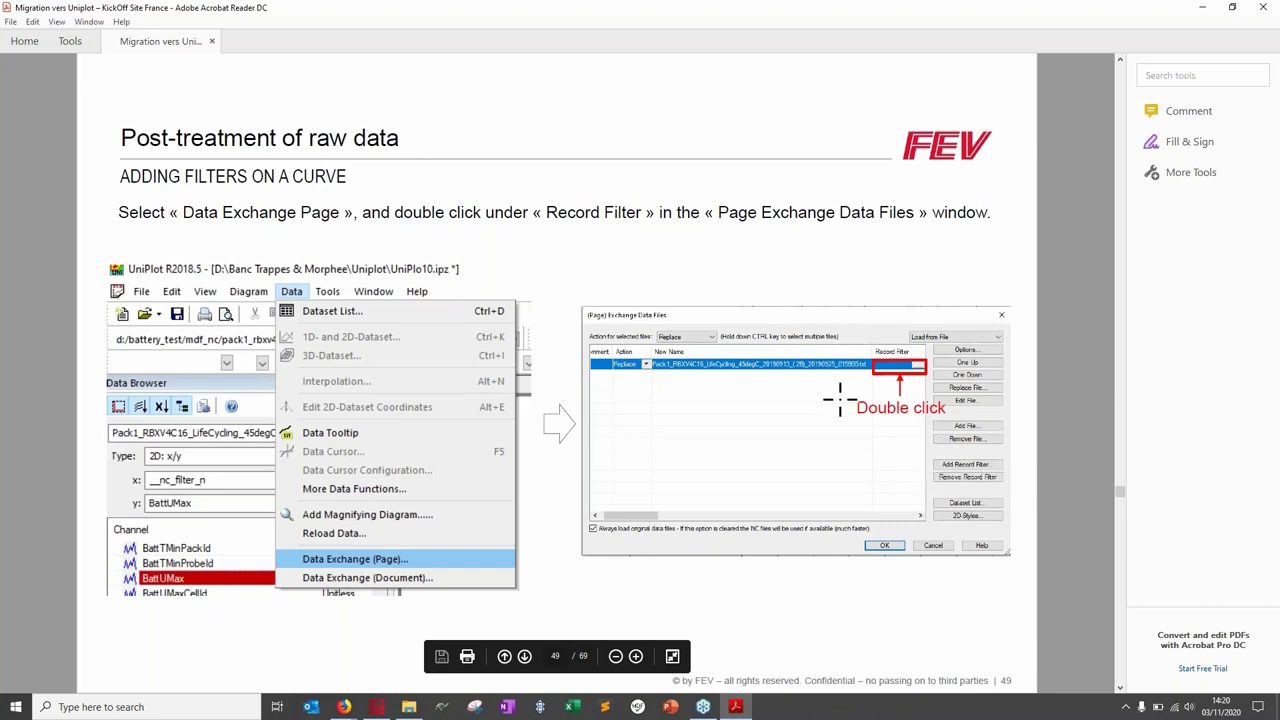
key("Right")
key("Right")
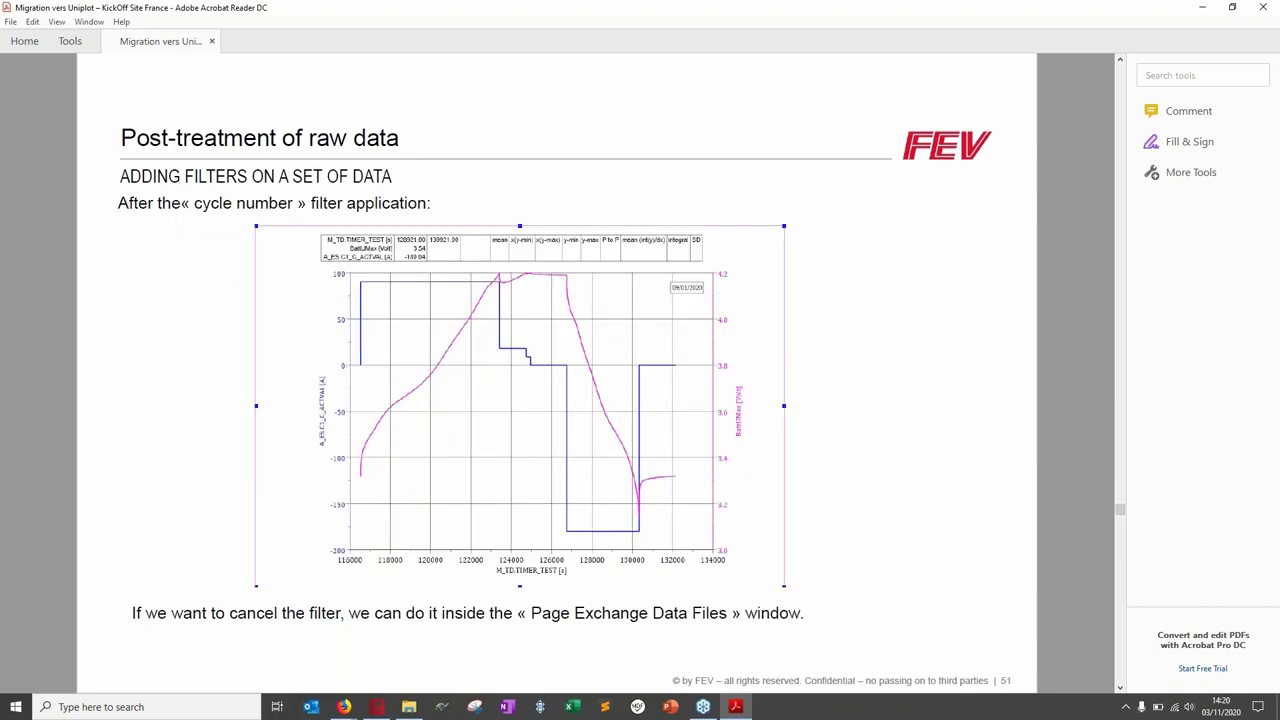
key("Right")
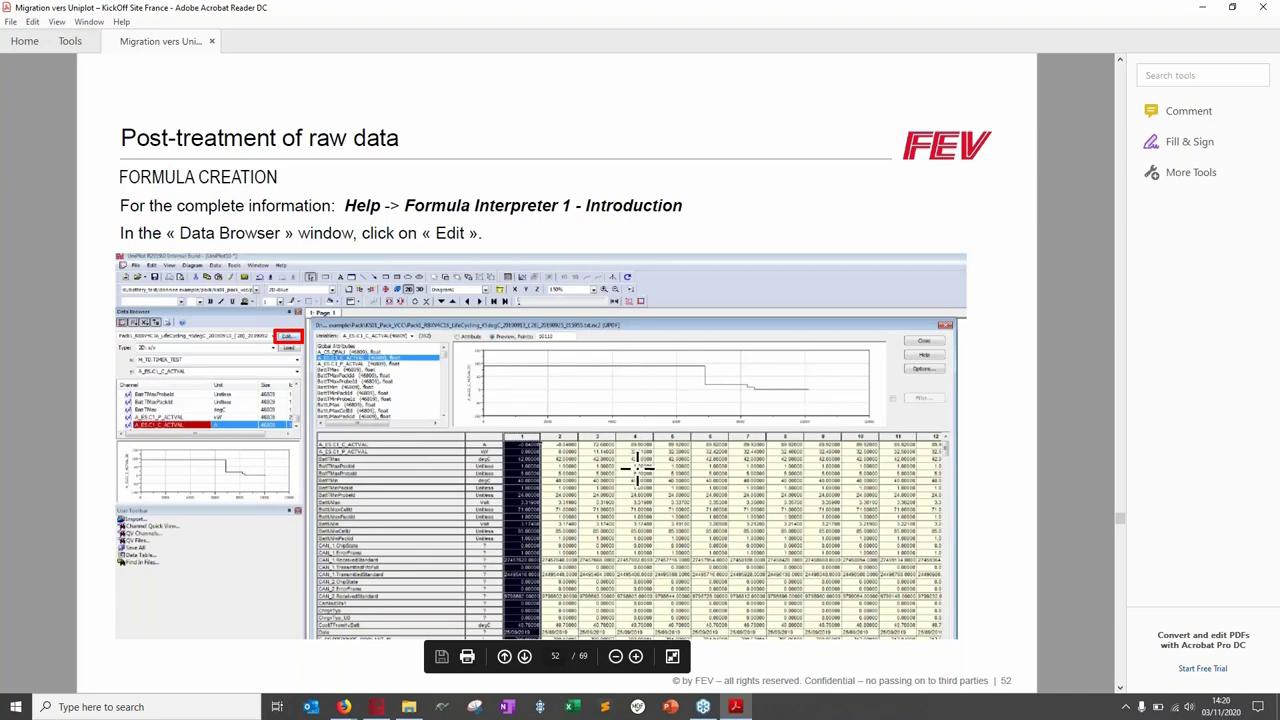
scroll(687, 545, "down", 1)
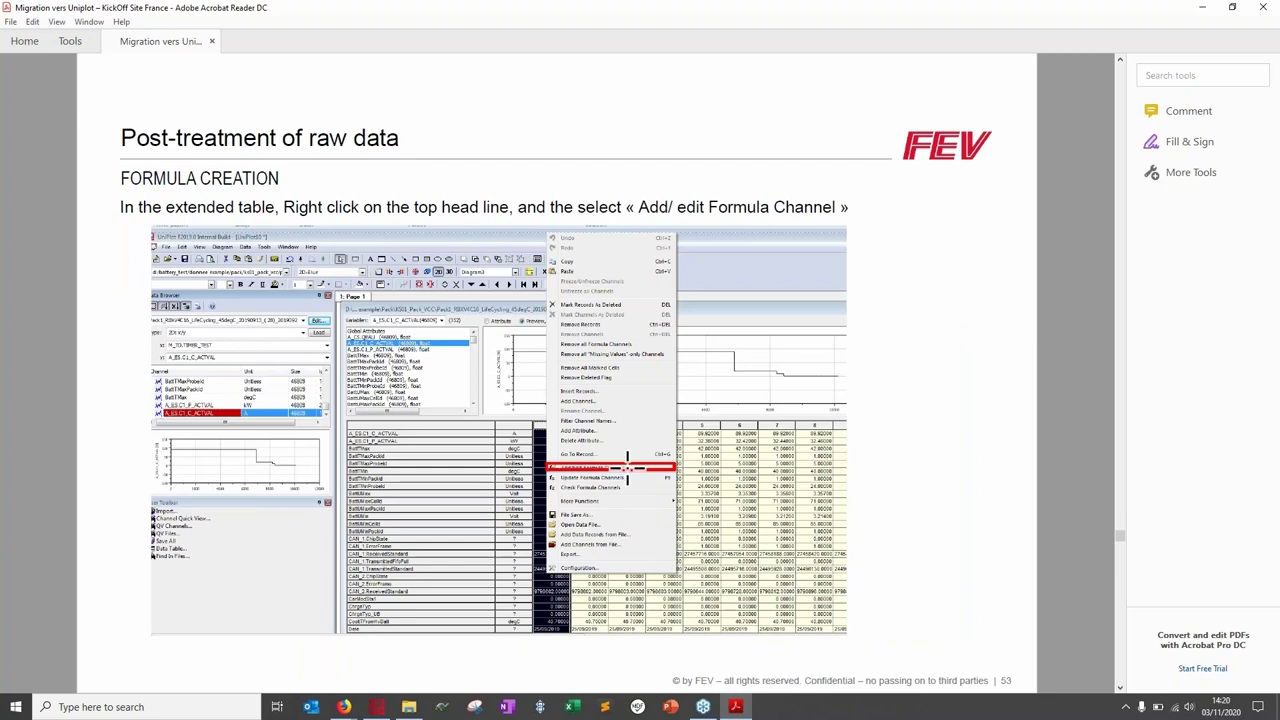
scroll(628, 466, "down", 1)
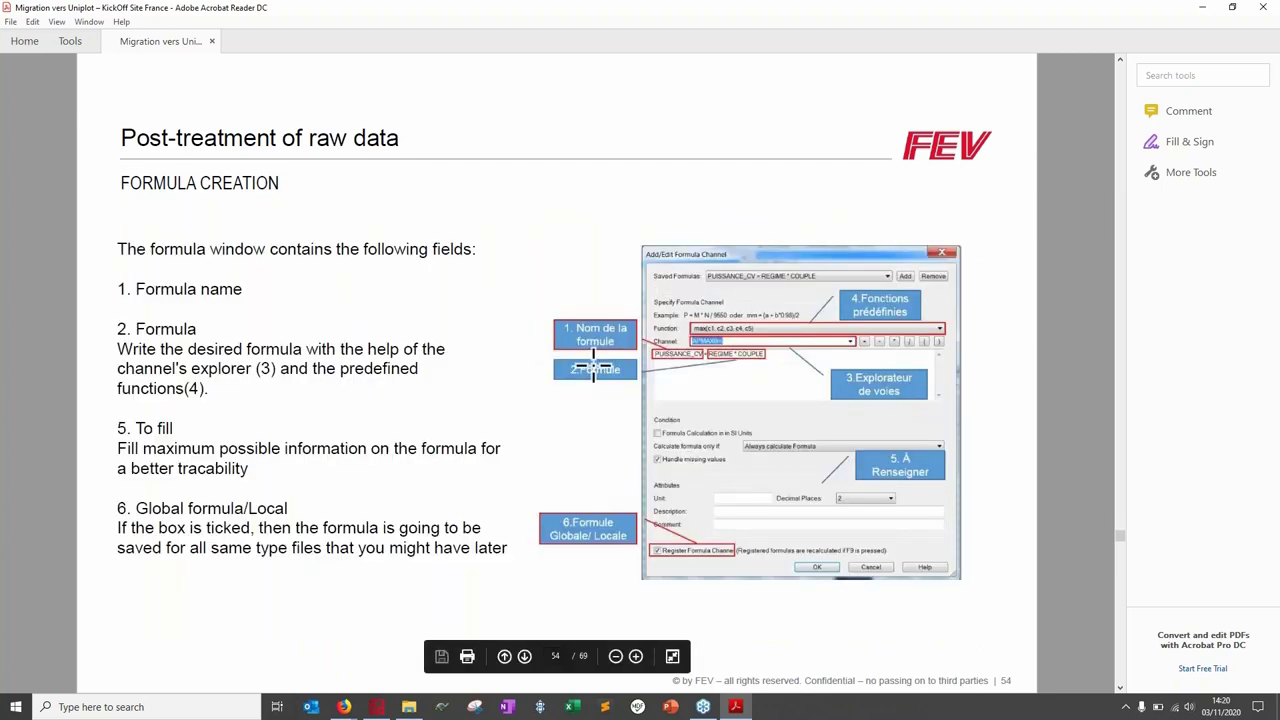
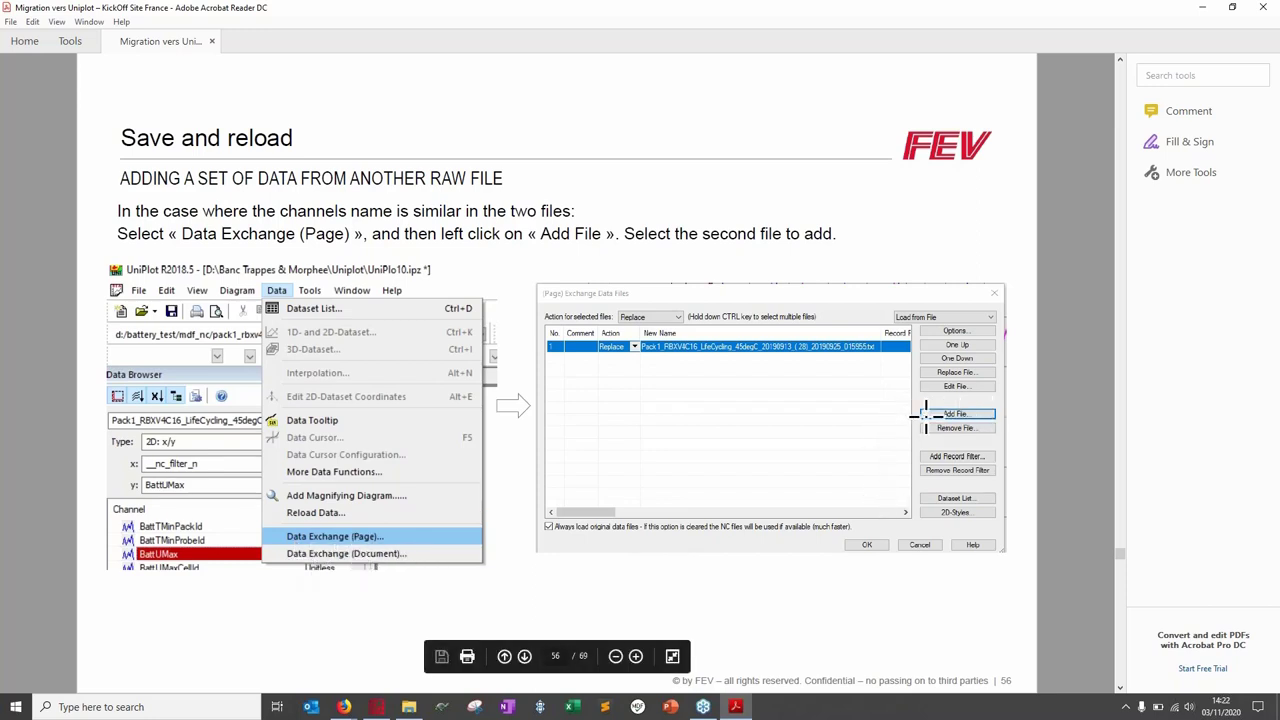
Step: Read the Save and reload slides on adding another raw file and exchanging data sets, through to the Reports slide on aliases
scroll(989, 413, "down", 1)
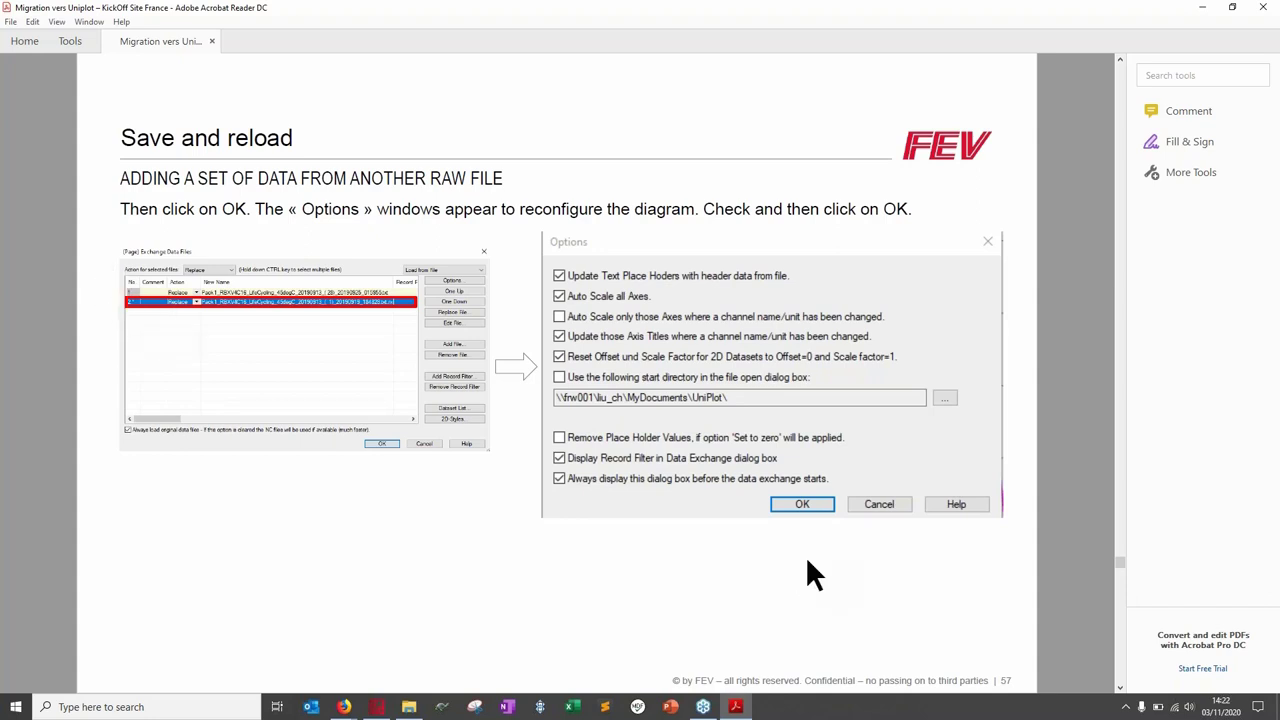
scroll(790, 507, "down", 1)
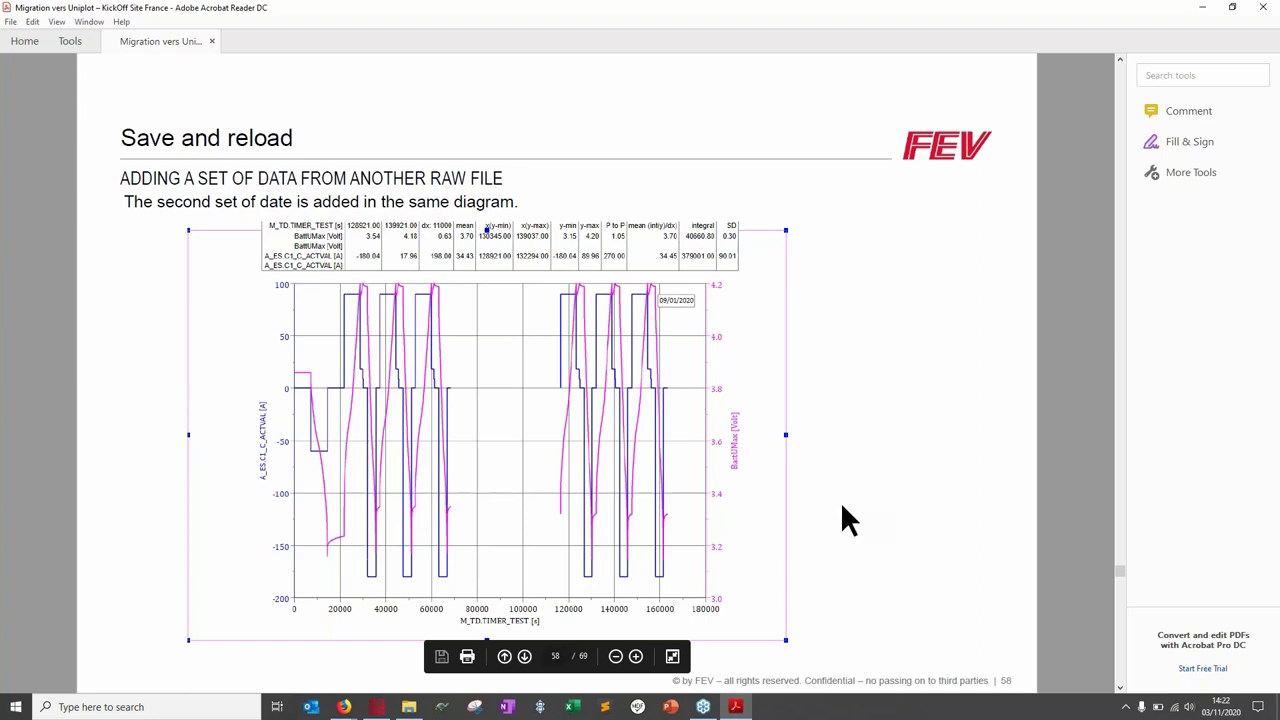
key("Page_Down")
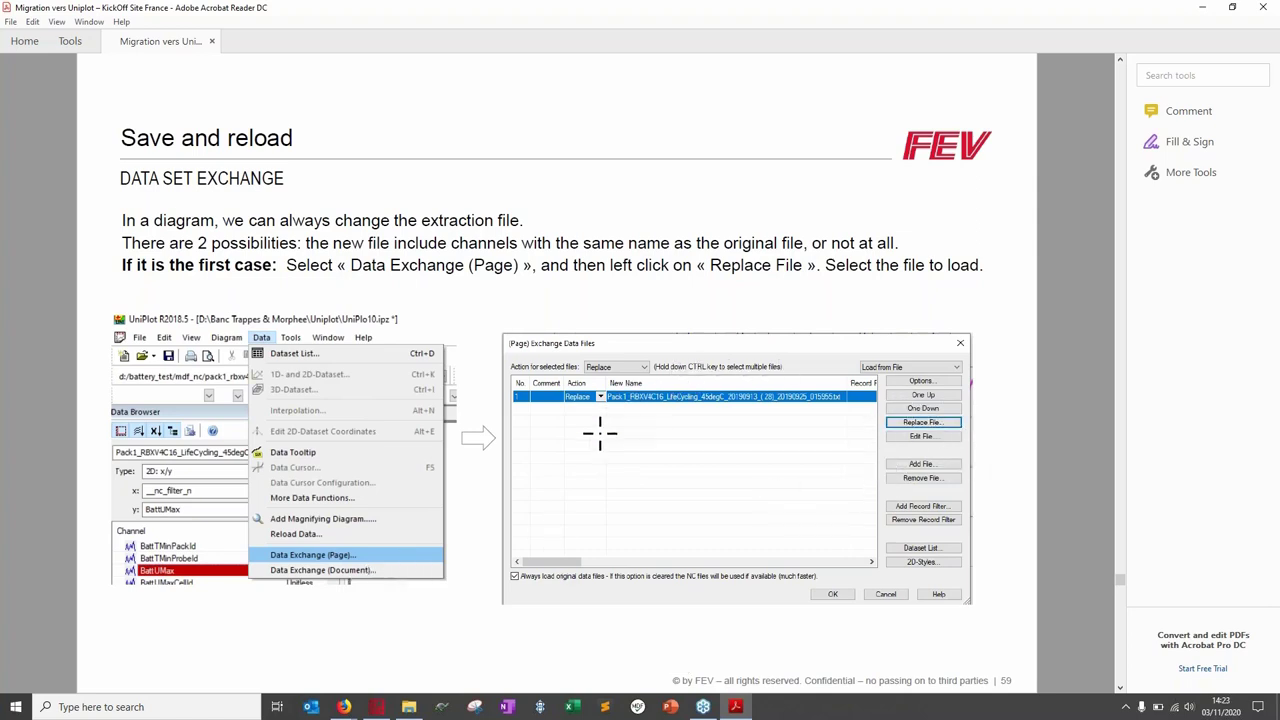
scroll(600, 432, "down", 1)
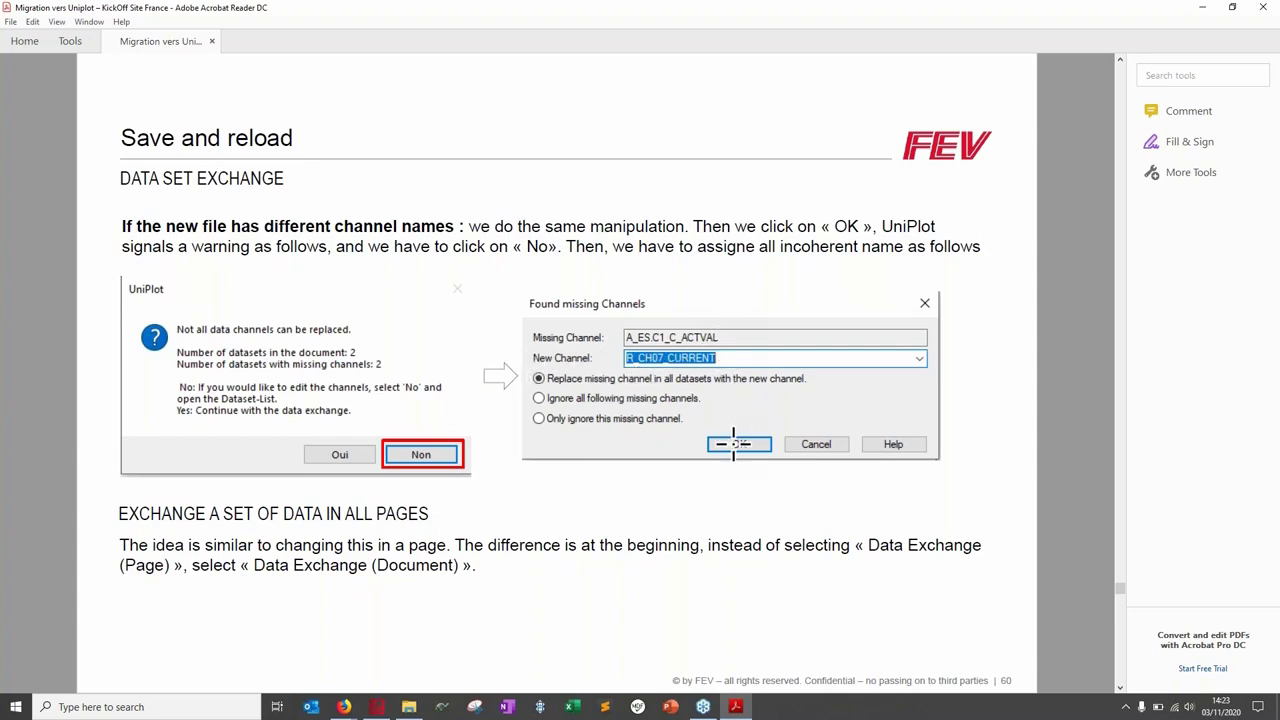
scroll(733, 444, "down", 1)
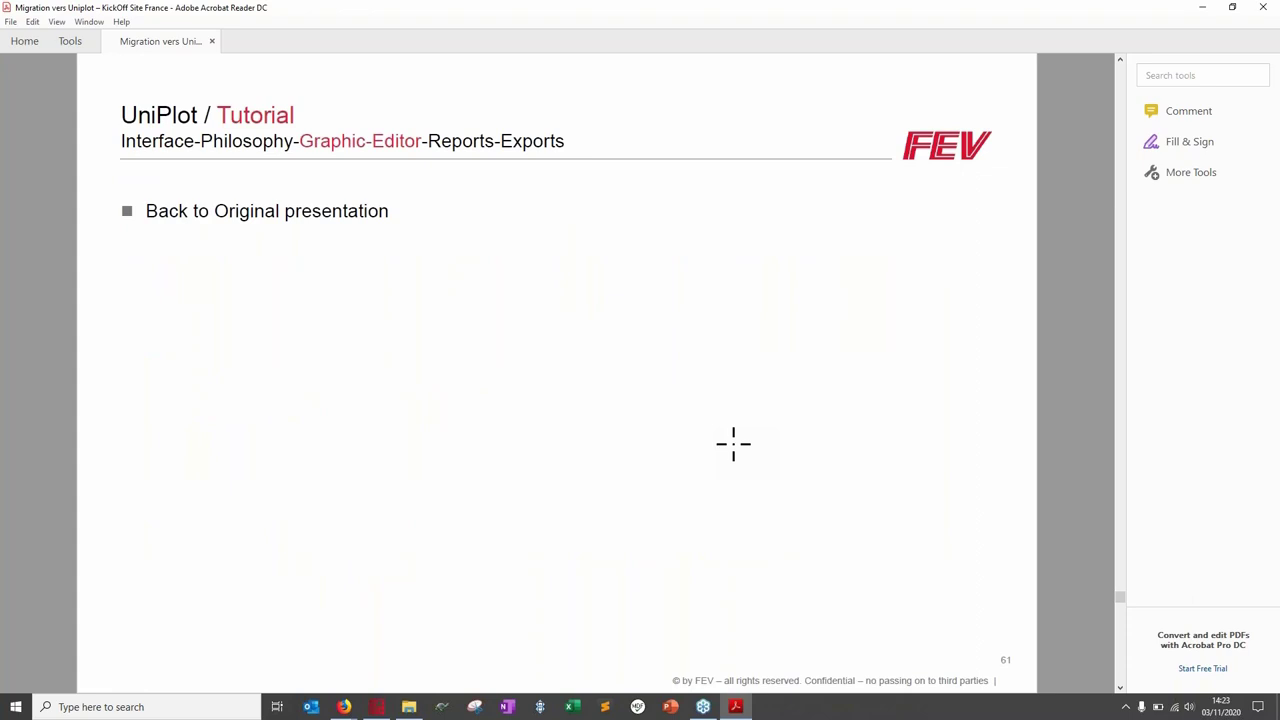
scroll(733, 444, "up", 1)
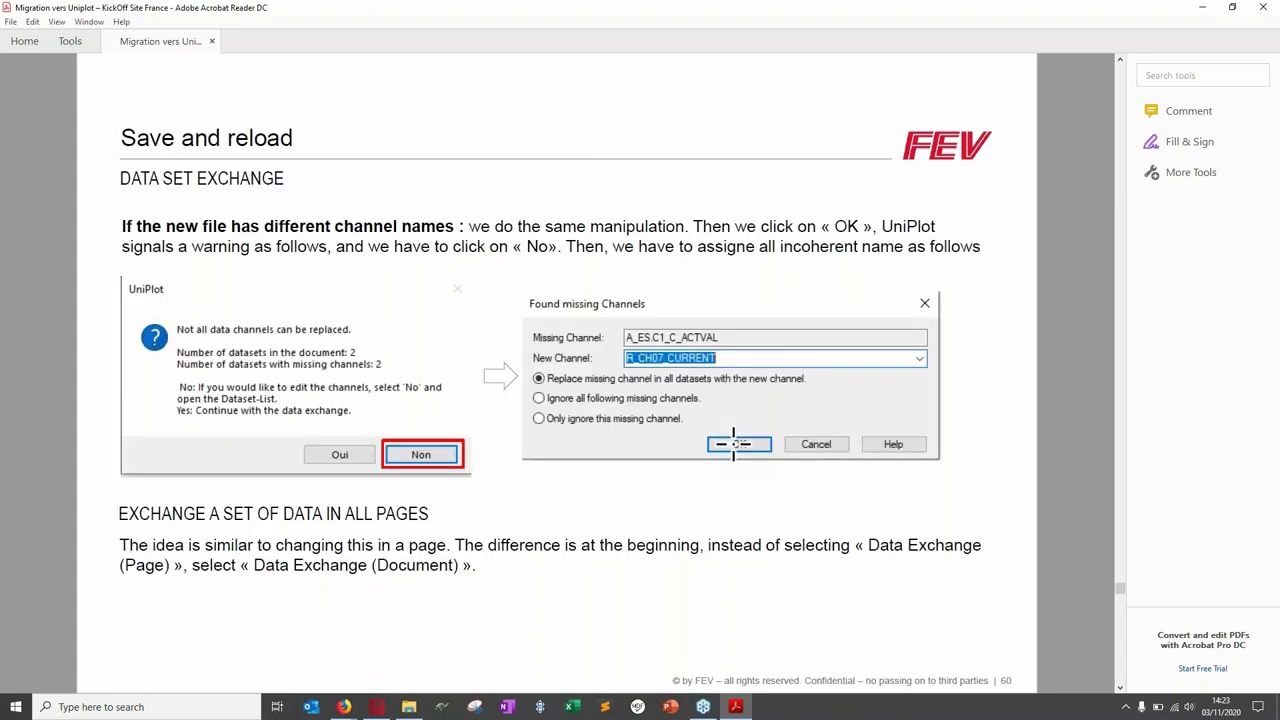
scroll(733, 444, "down", 1)
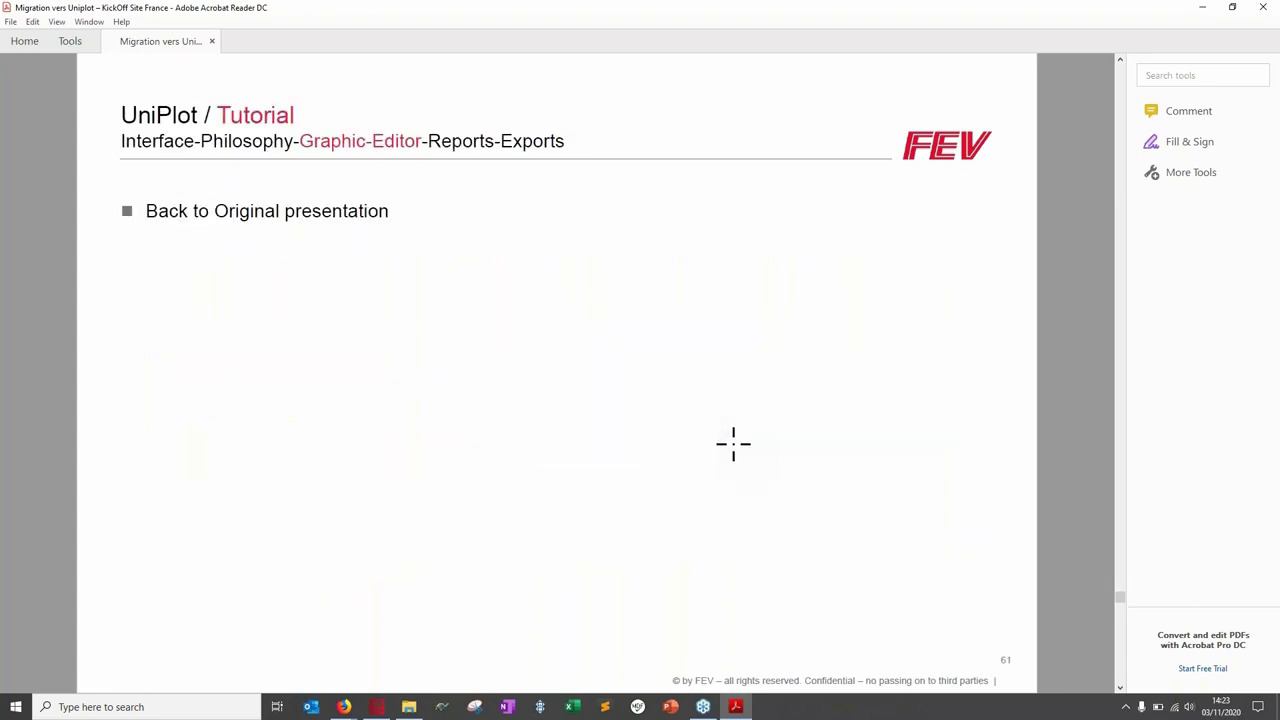
scroll(733, 444, "down", 1)
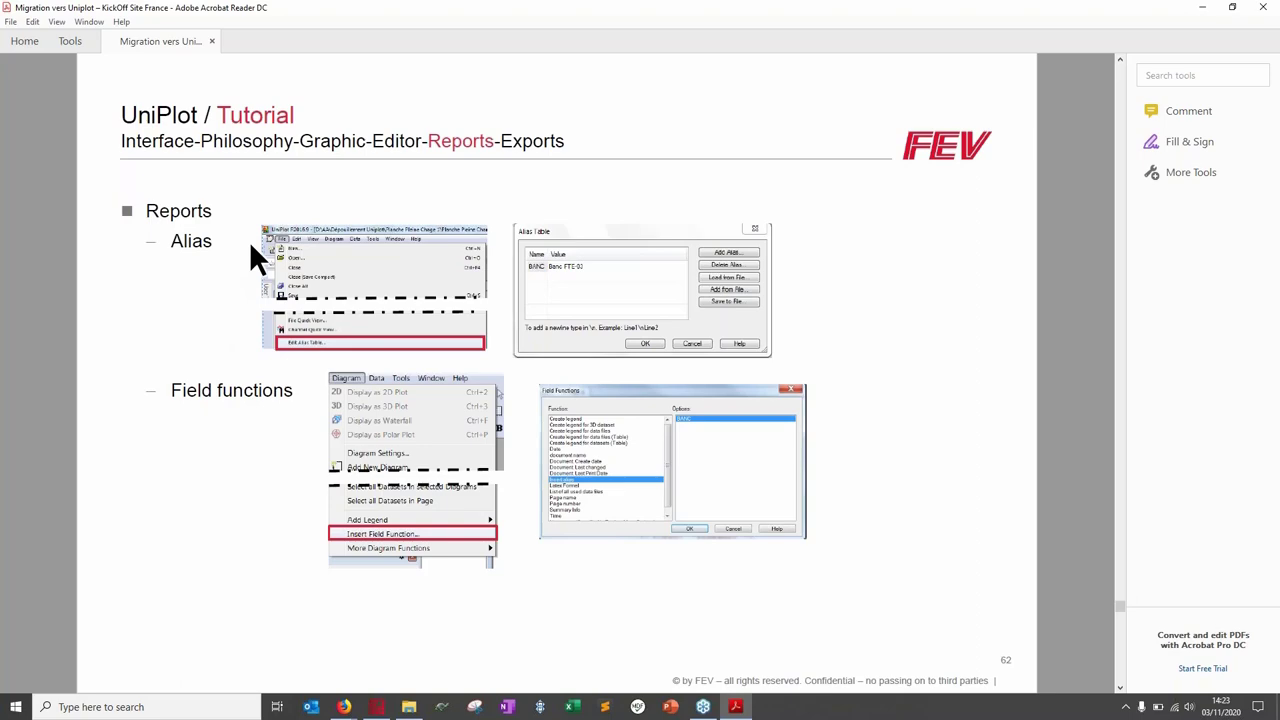
Step: Switch to UniPlot and open the alias table from Page 3, widening its Name column
left_click(377, 707)
left_click(420, 93)
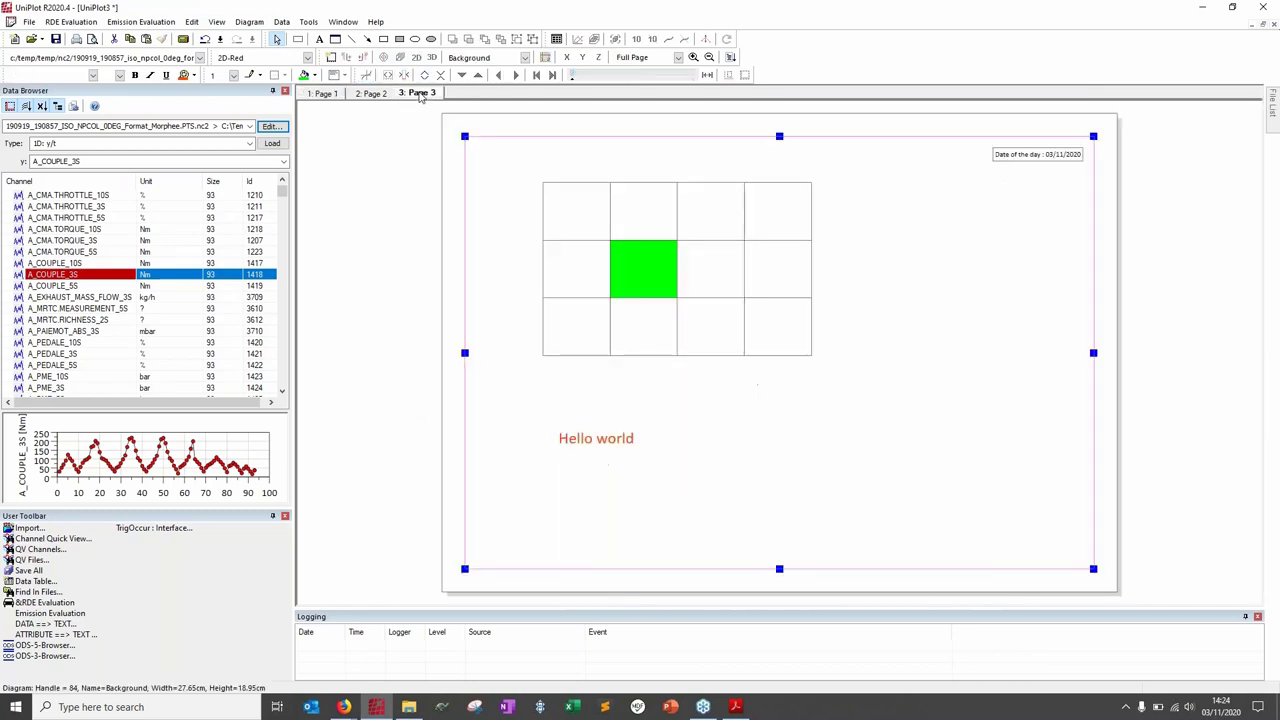
left_click(29, 22)
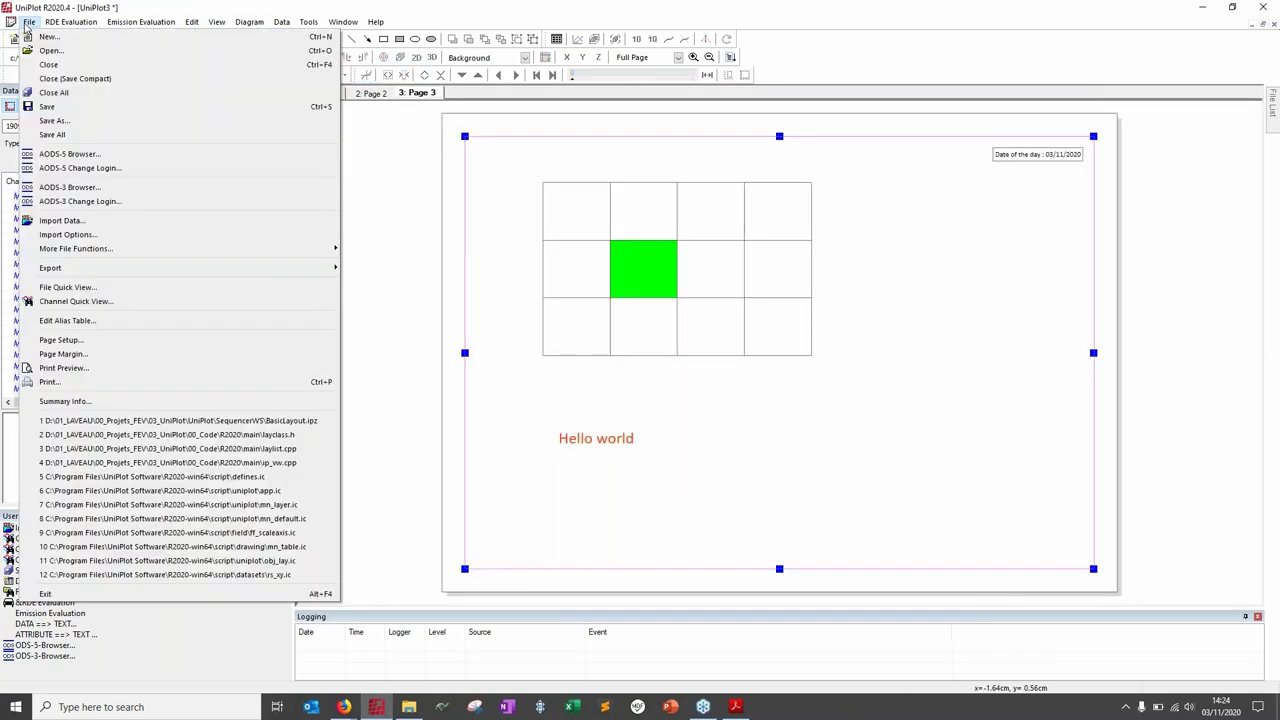
left_click(47, 320)
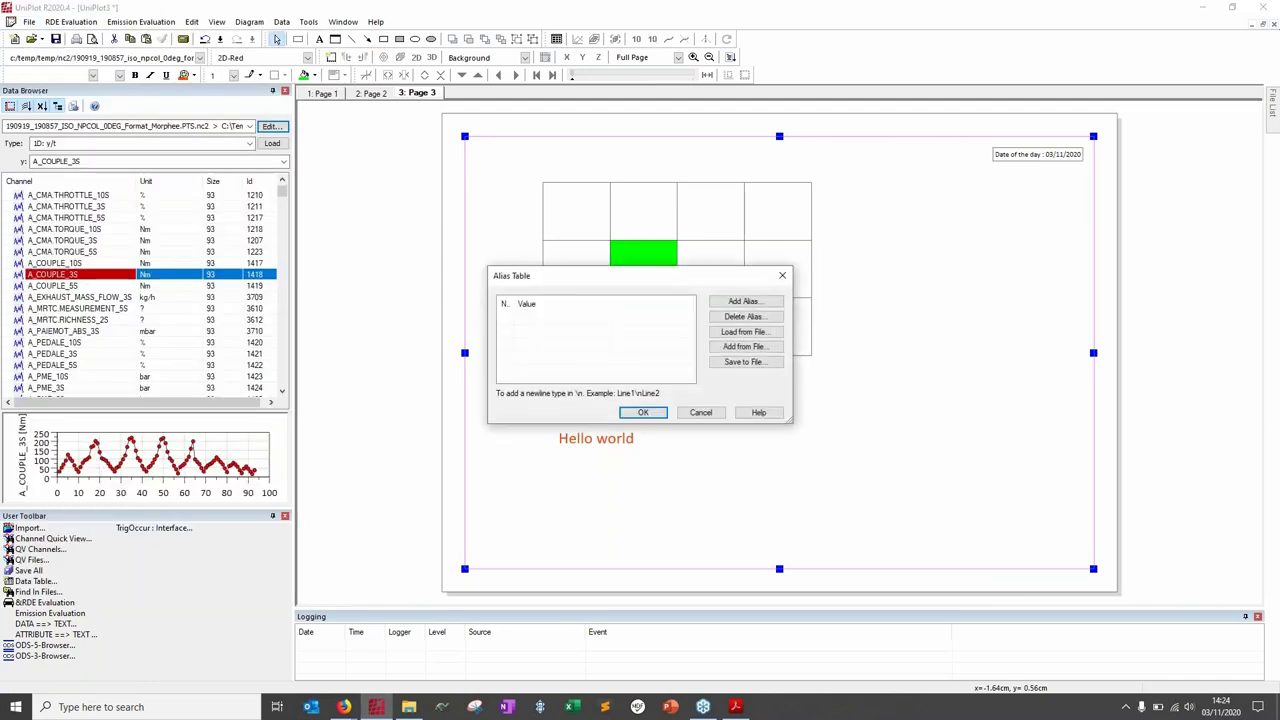
left_click_drag(533, 302, 568, 303)
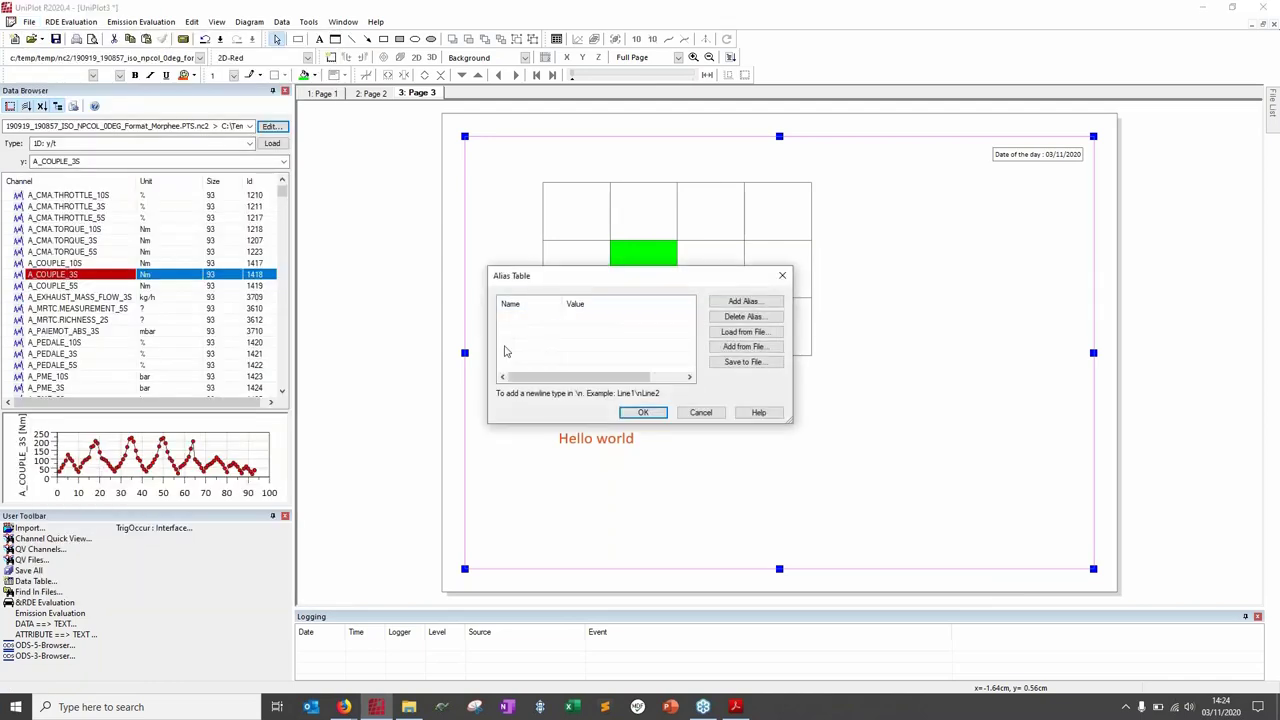
Step: Add an alias named BENCH CELL with the value H_12
left_click(745, 302)
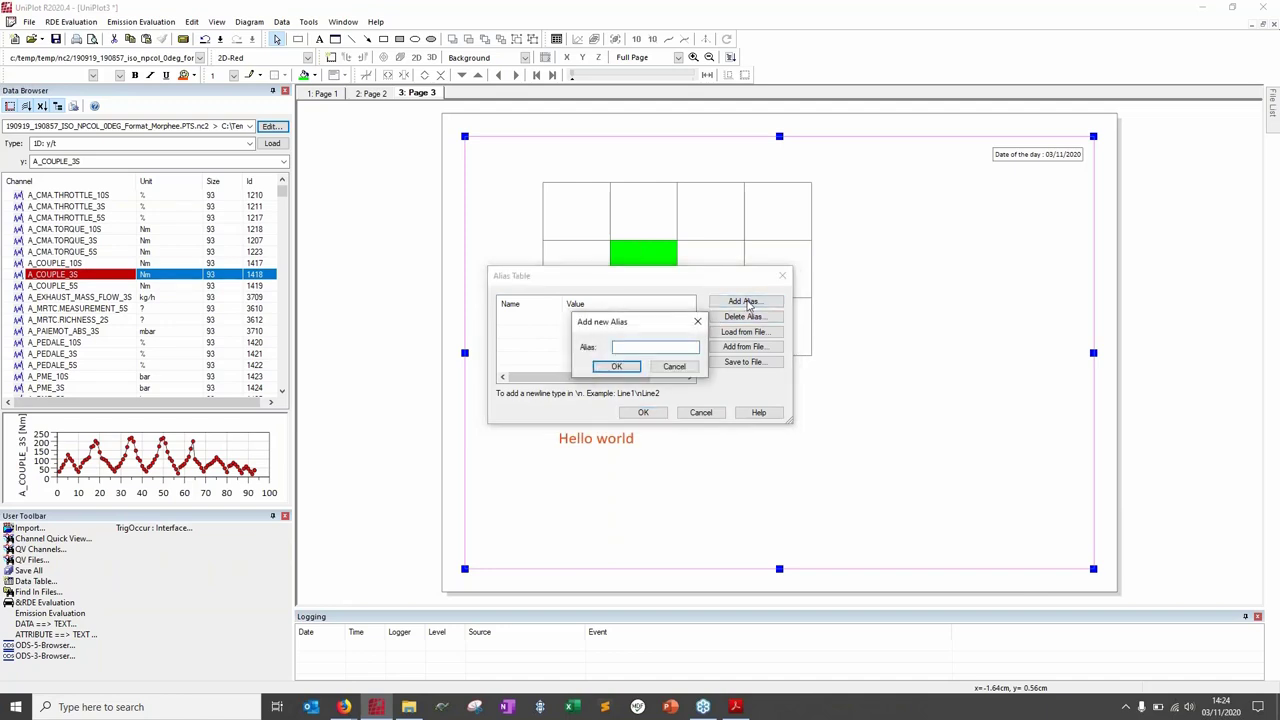
type("BENCH CELL")
left_click(616, 366)
left_click(617, 320)
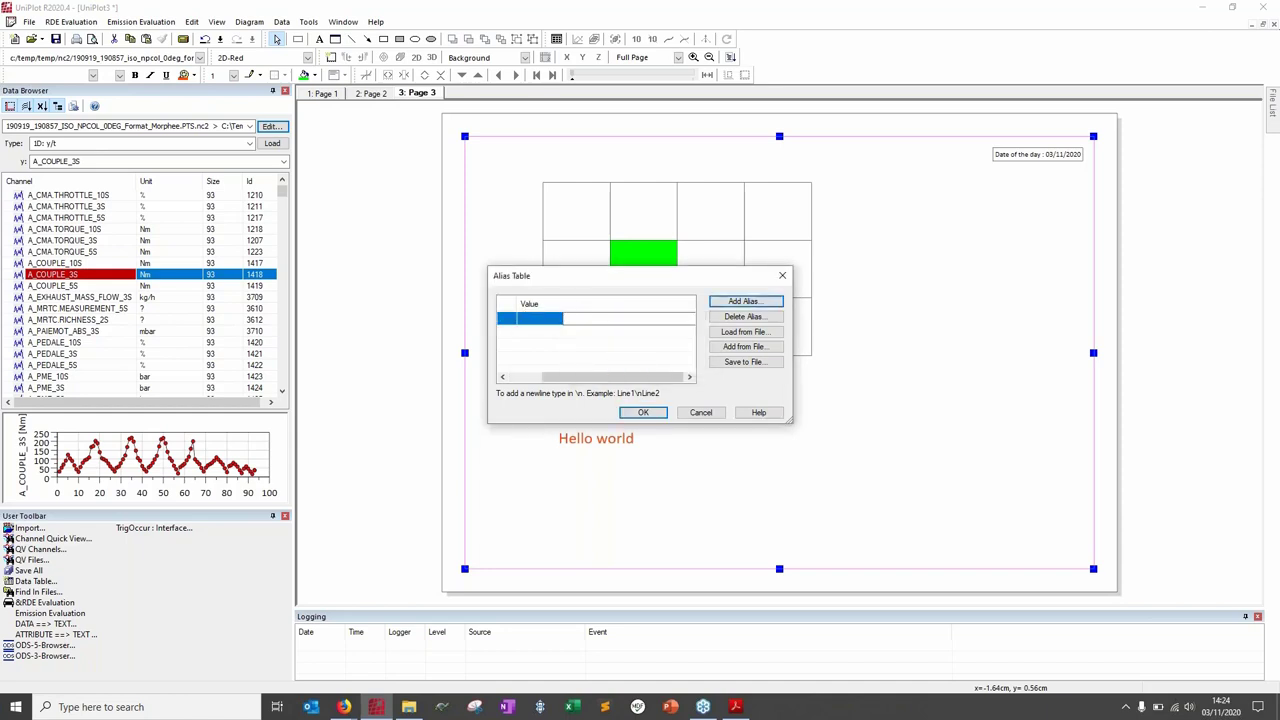
type("H")
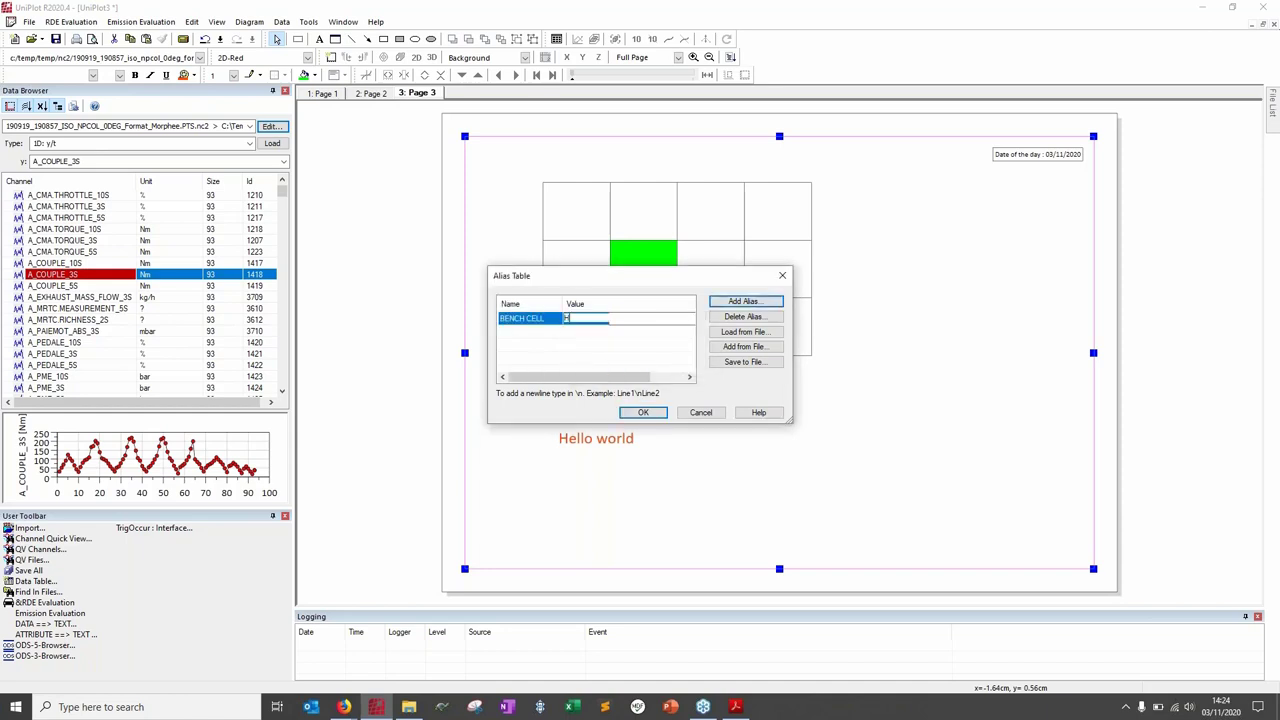
type("_12")
left_click(614, 349)
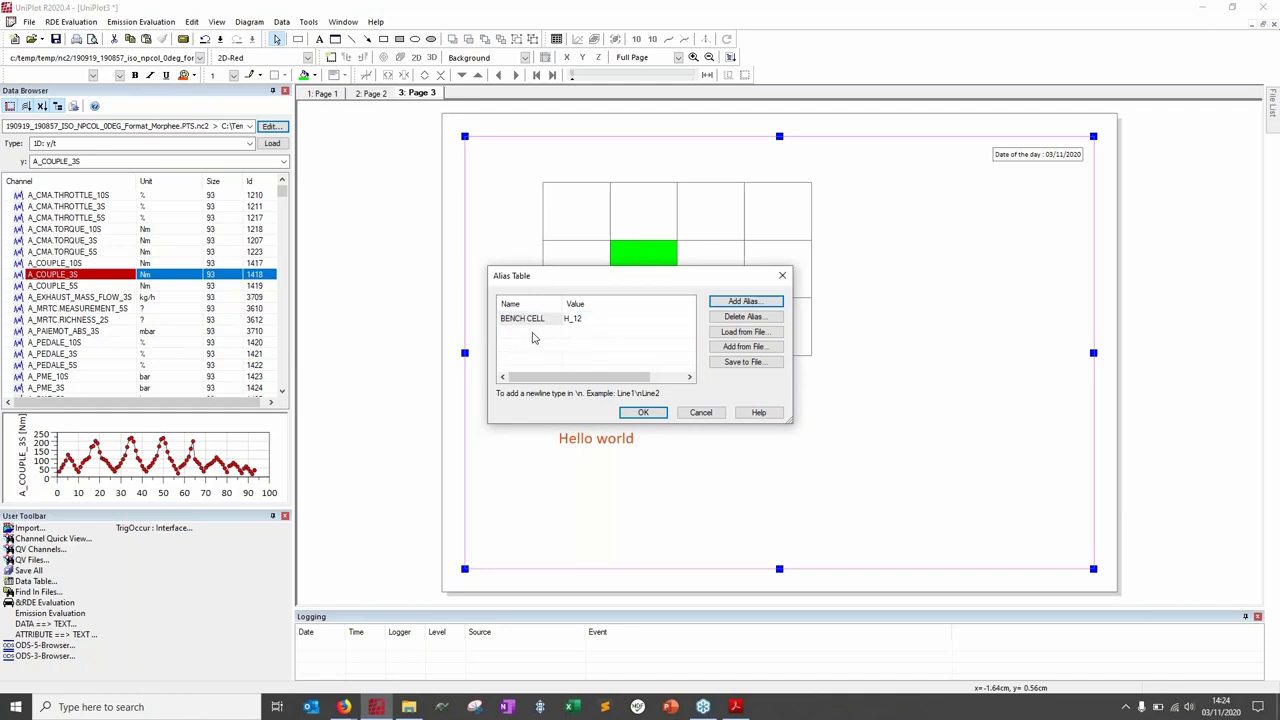
Step: Add a second alias named ENGINE n with the value J60
left_click(742, 302)
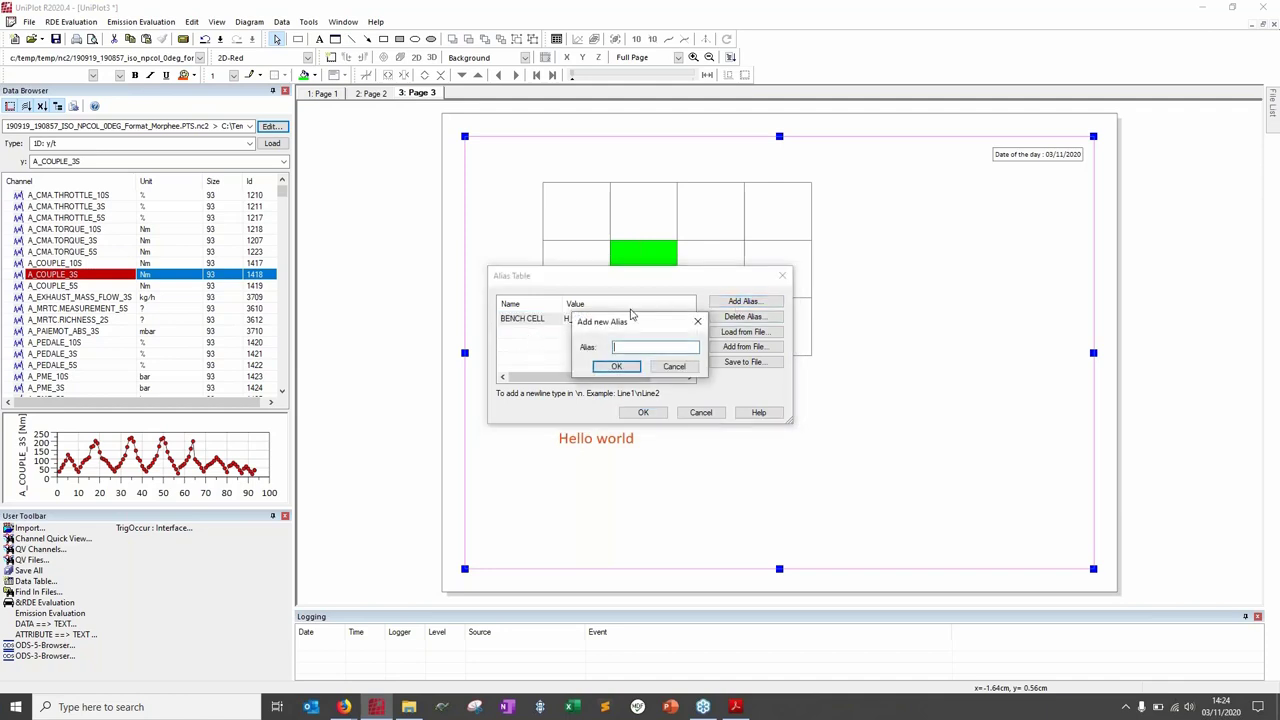
type("ENGINE n")
left_click(616, 366)
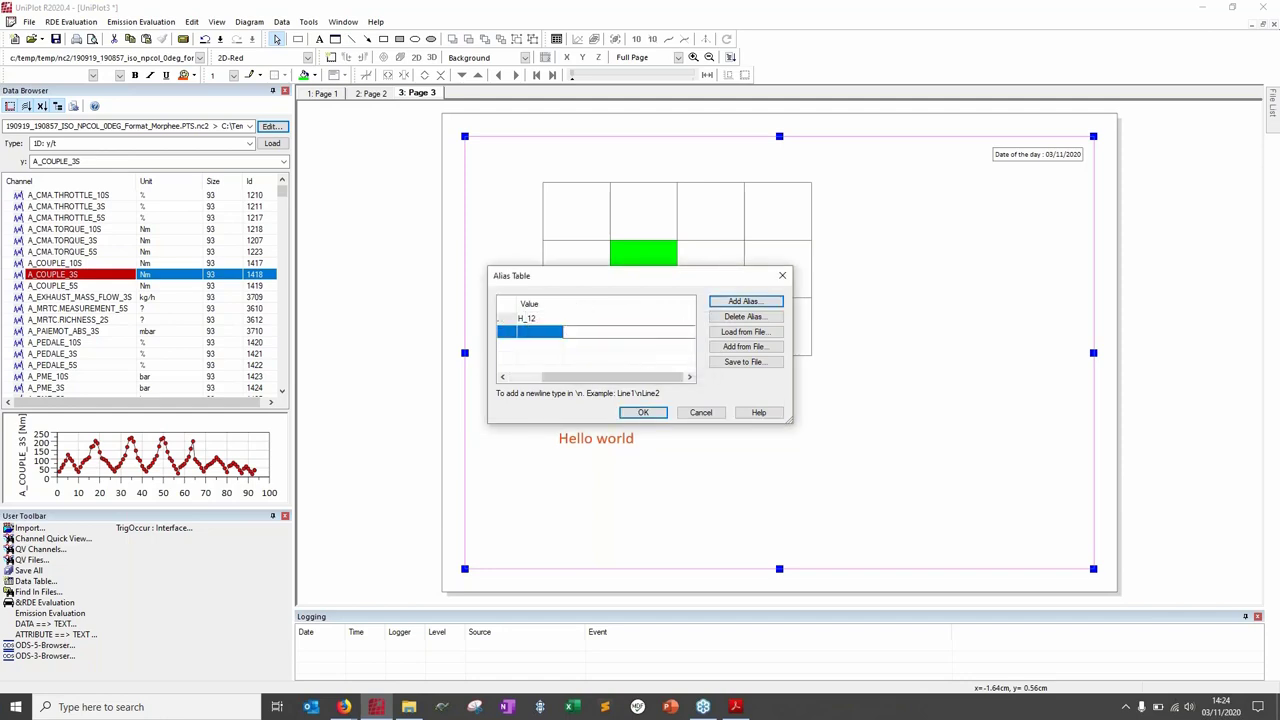
type("J60")
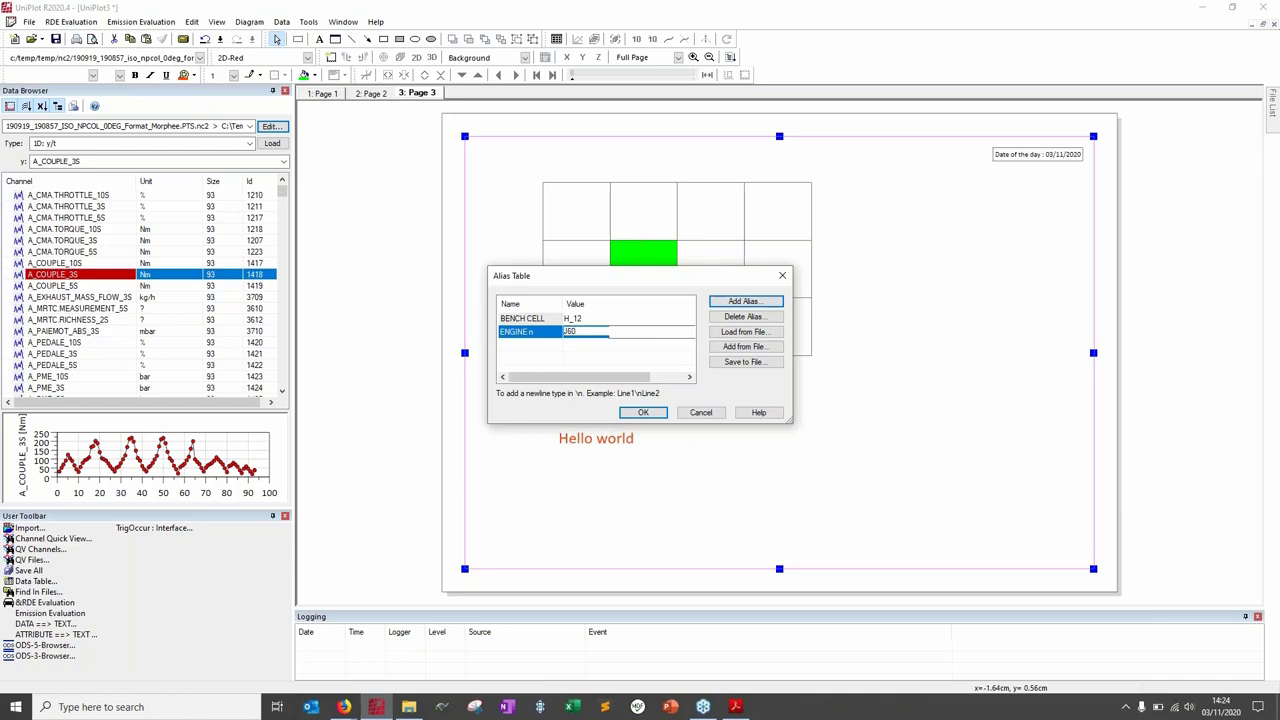
left_click(679, 358)
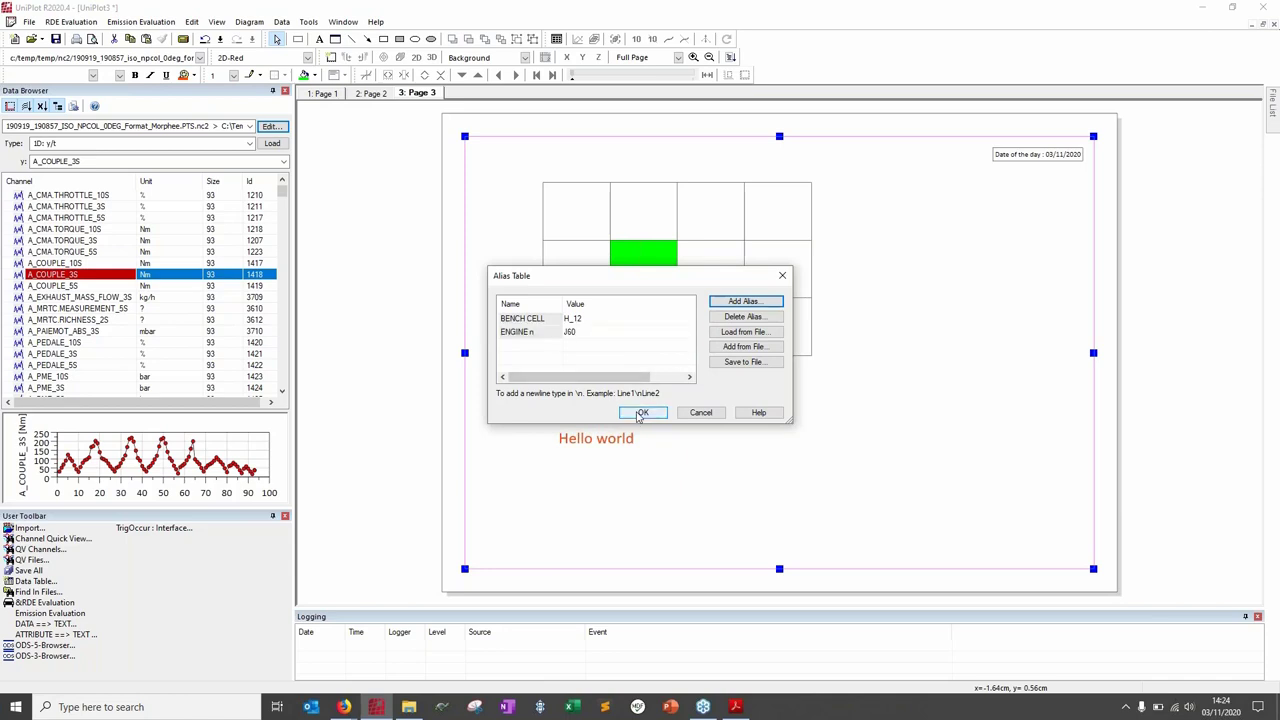
Step: Add a third alias named FUEL with the value Diesel E-173 and accept the alias table
key("Return")
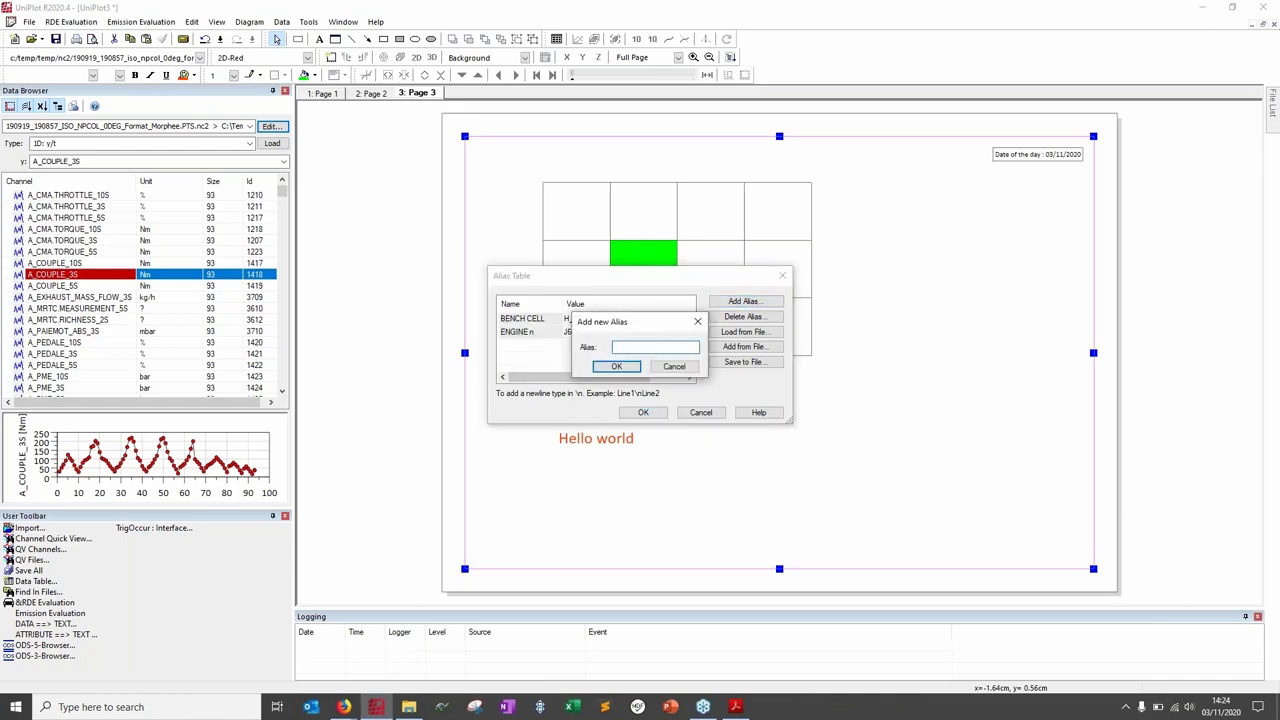
type("FUEL")
left_click(618, 367)
left_click(630, 346)
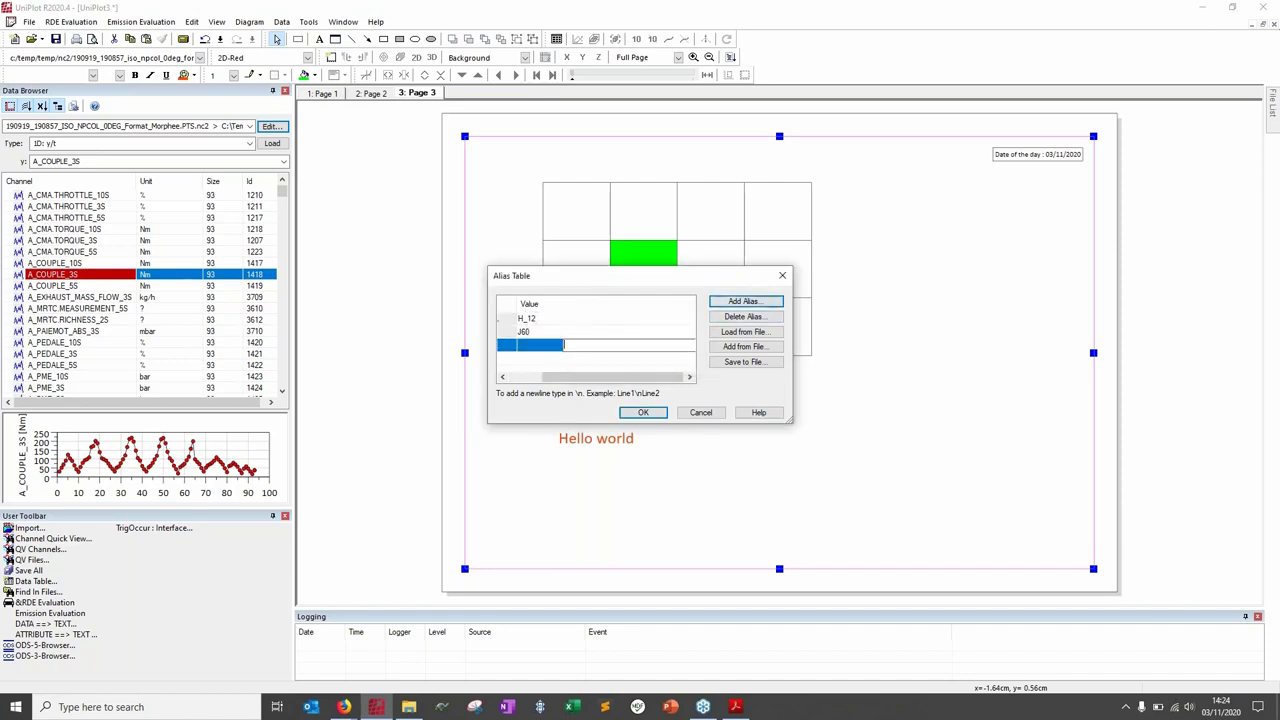
type("E")
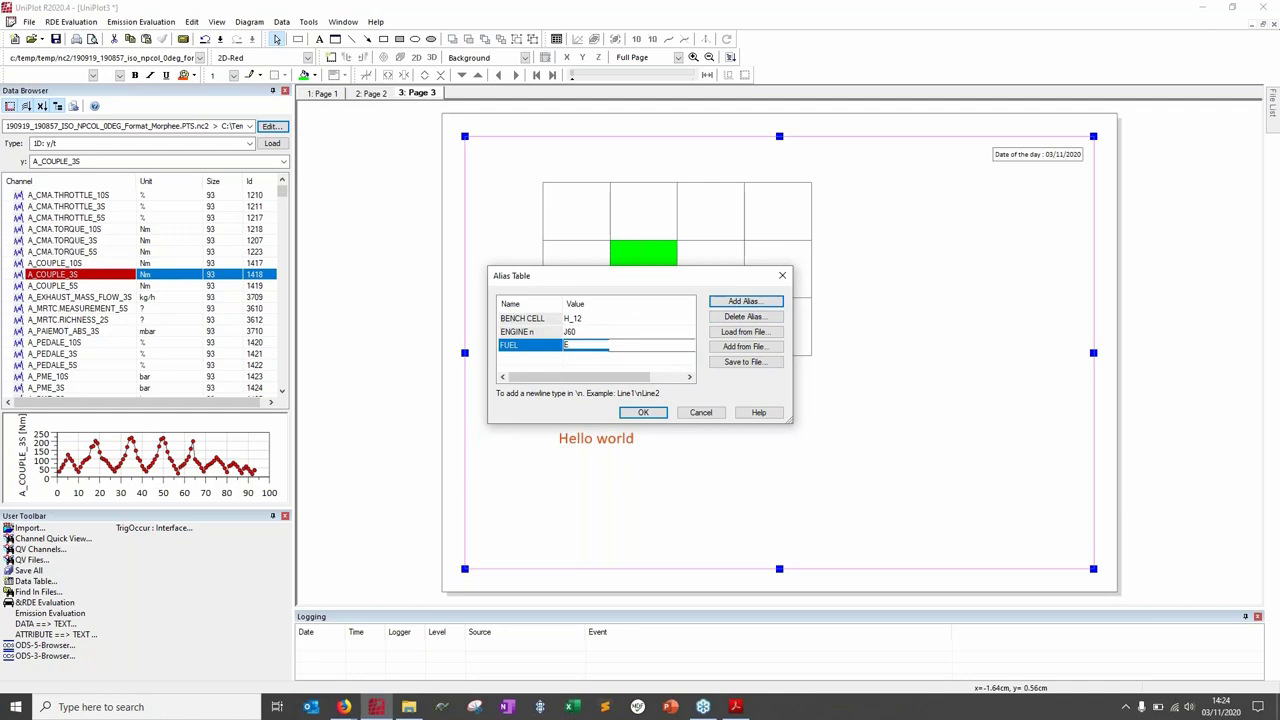
key("BackSpace")
type("Diesel E-173")
left_click(634, 370)
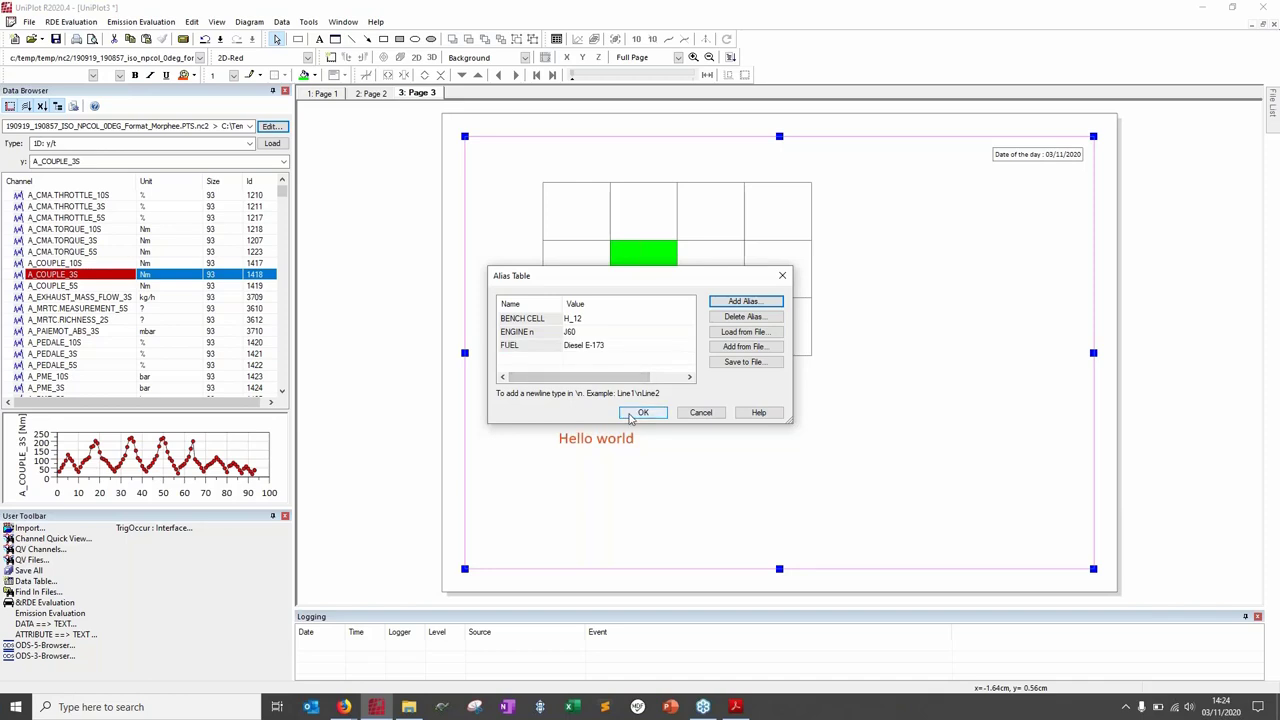
left_click(638, 413)
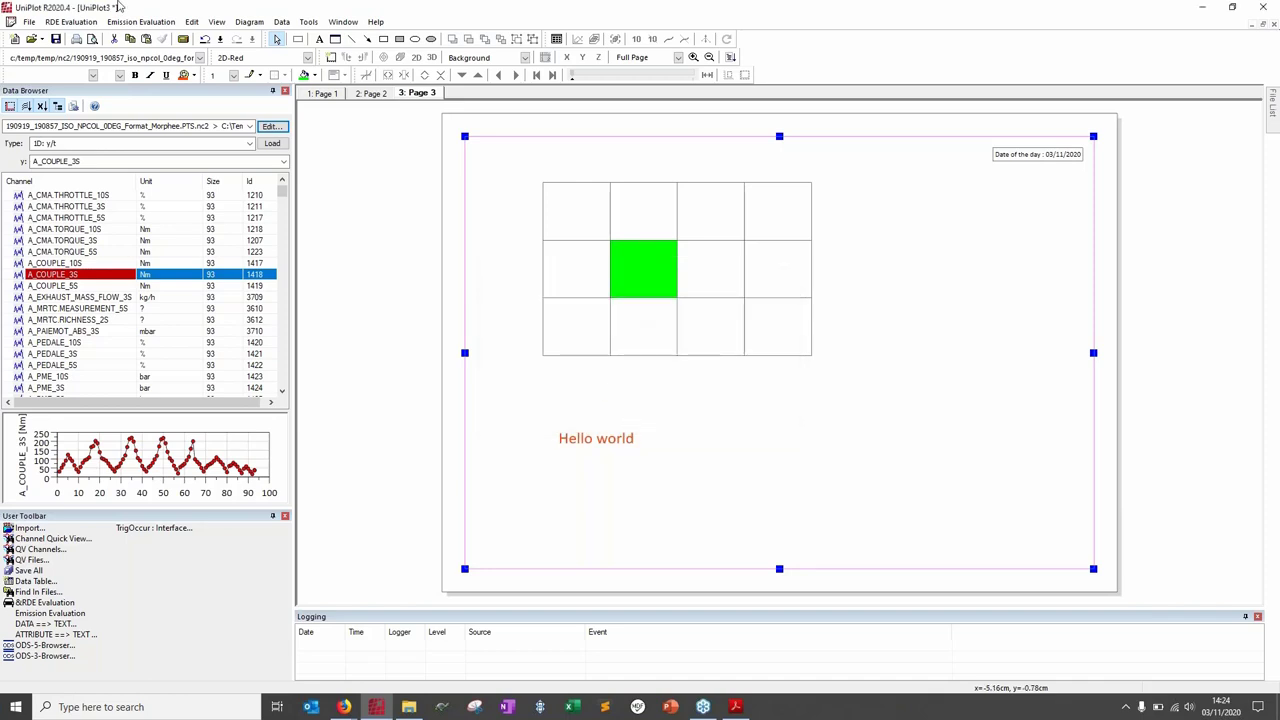
Step: Add an Insert alias field function for BENCH CELL to Page 3
right_click(612, 393)
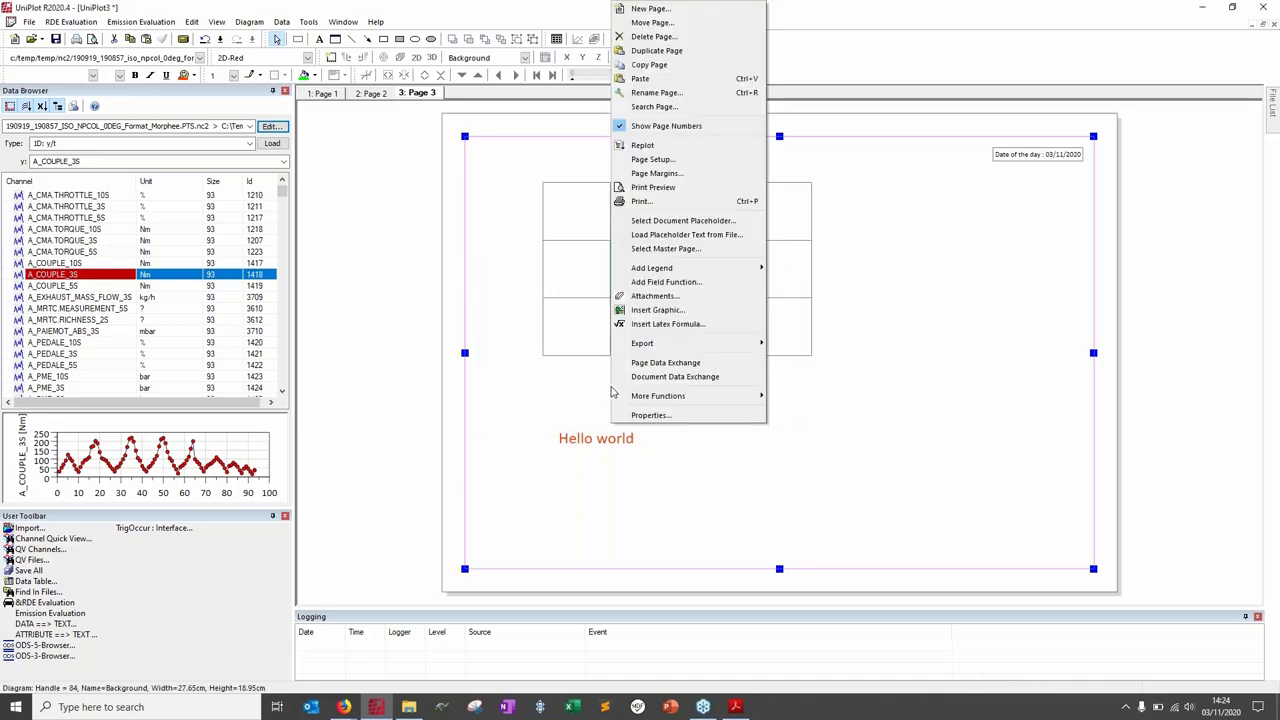
left_click(652, 282)
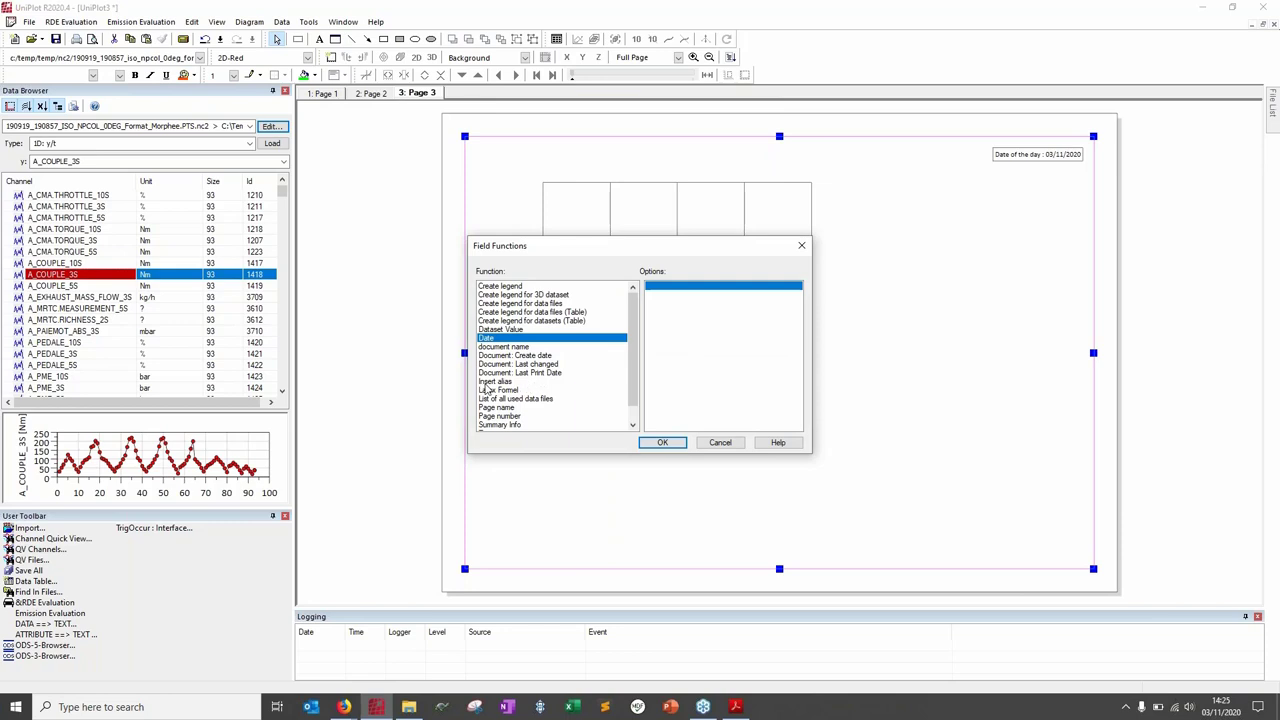
left_click(487, 383)
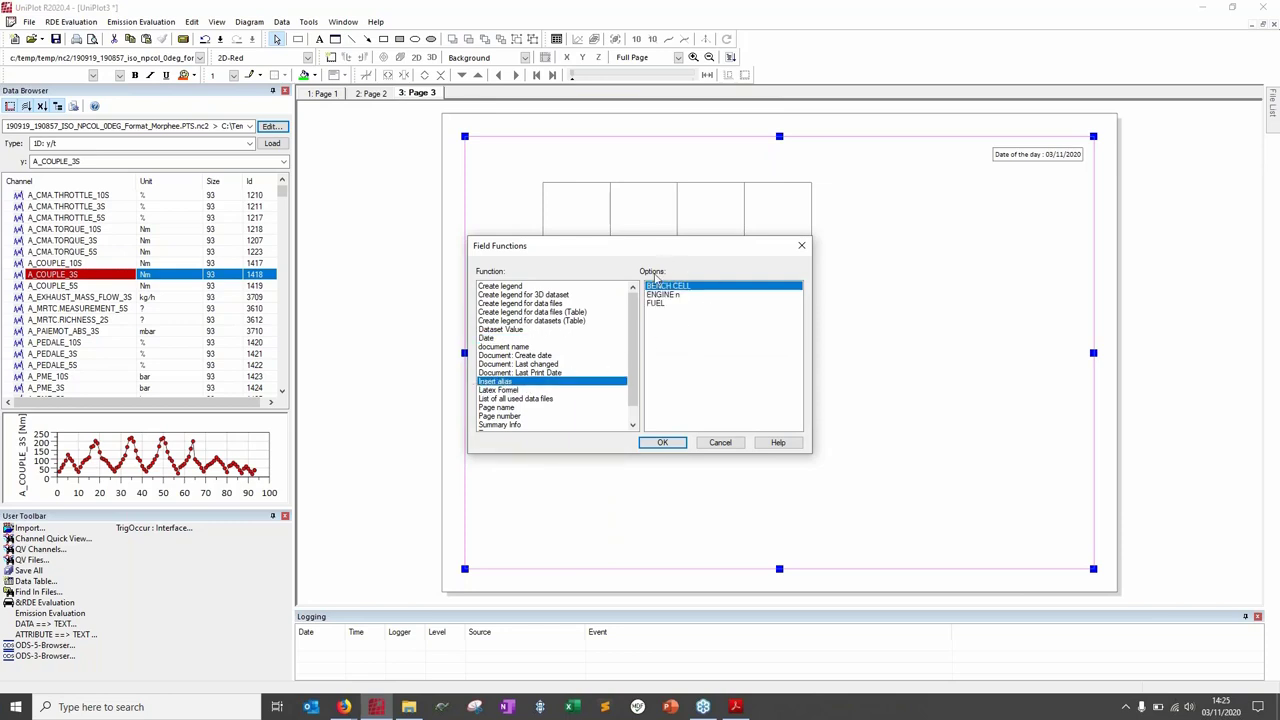
left_click(662, 443)
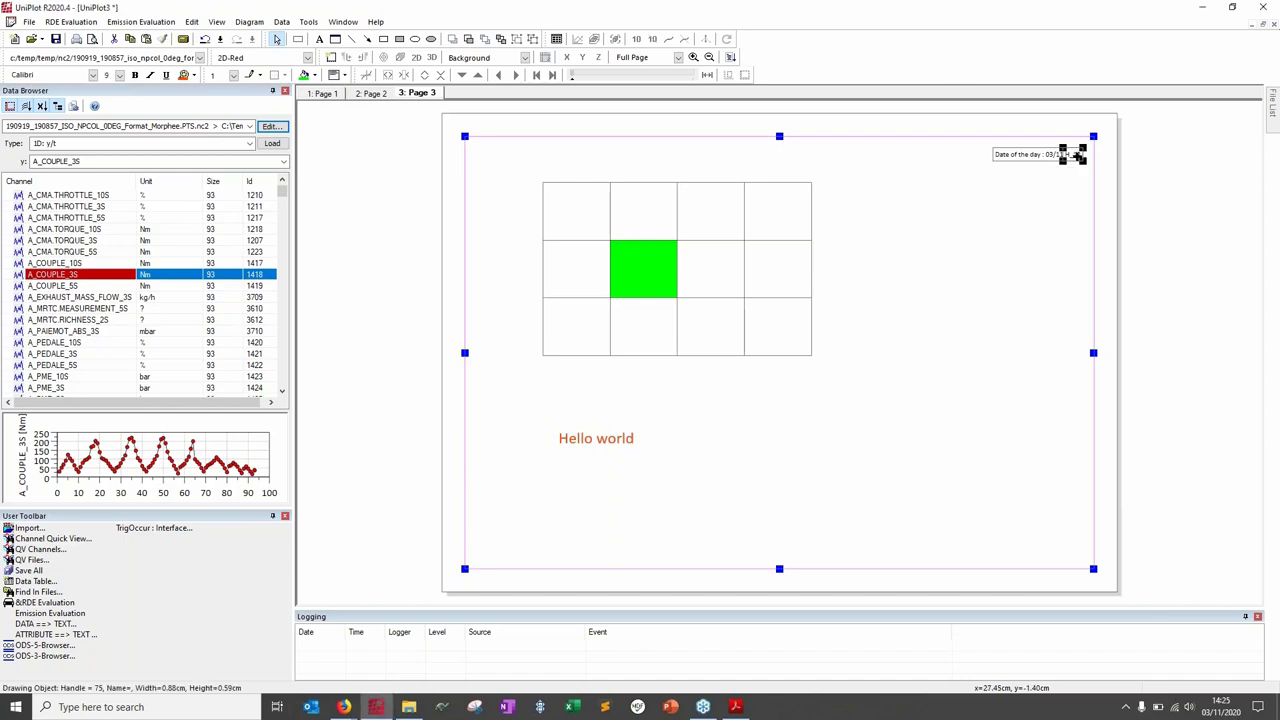
Step: Move the bench cell field below the date, then add an Insert alias field function for FUEL and place it underneath
left_click_drag(1078, 154, 1071, 214)
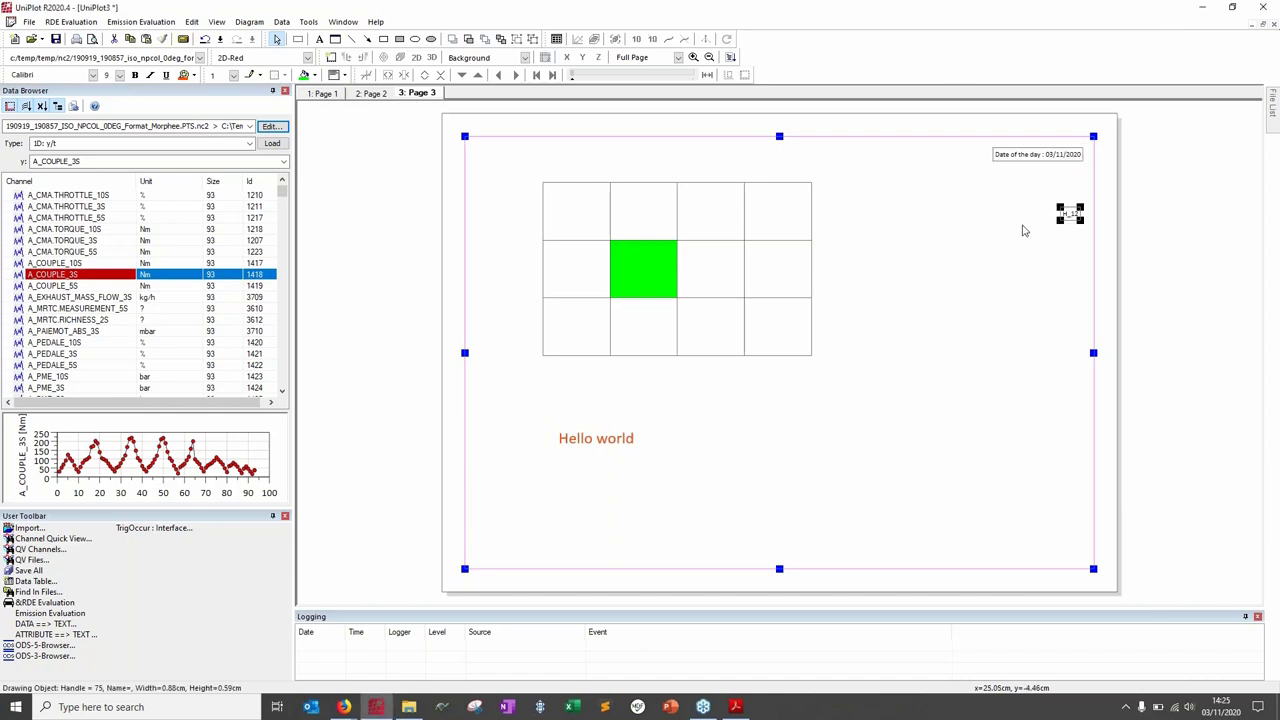
right_click(959, 205)
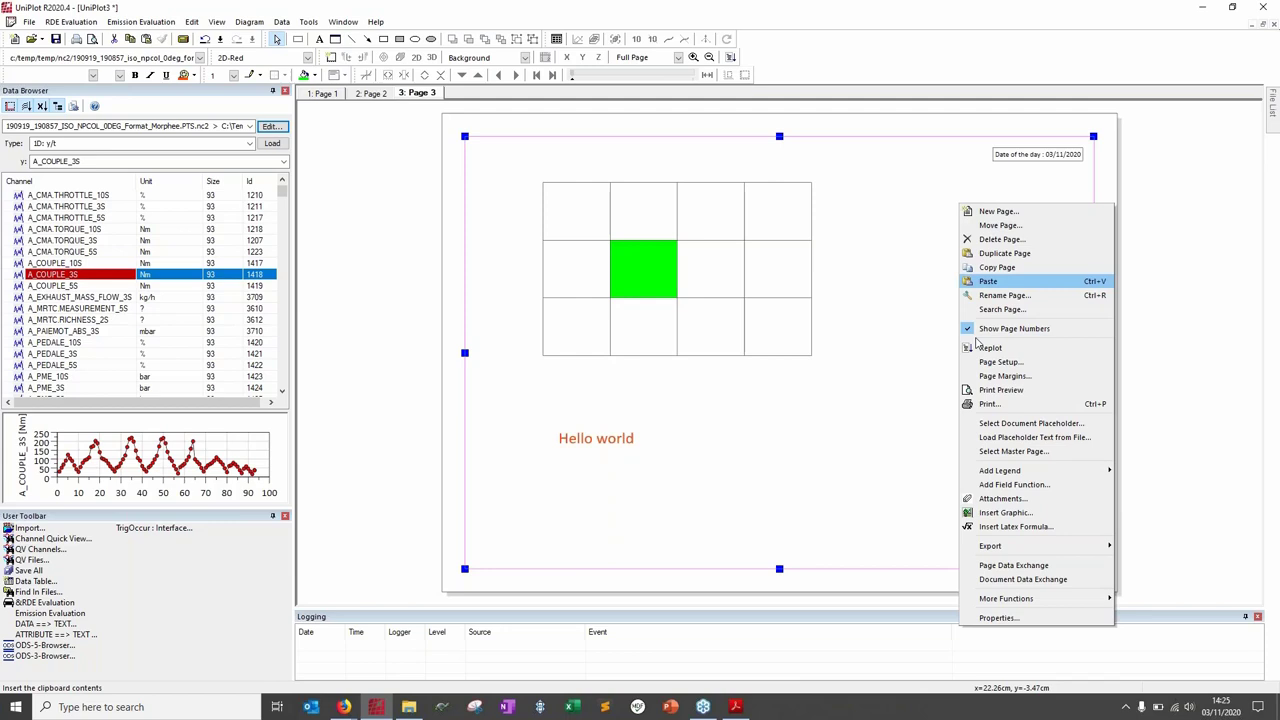
left_click(1010, 484)
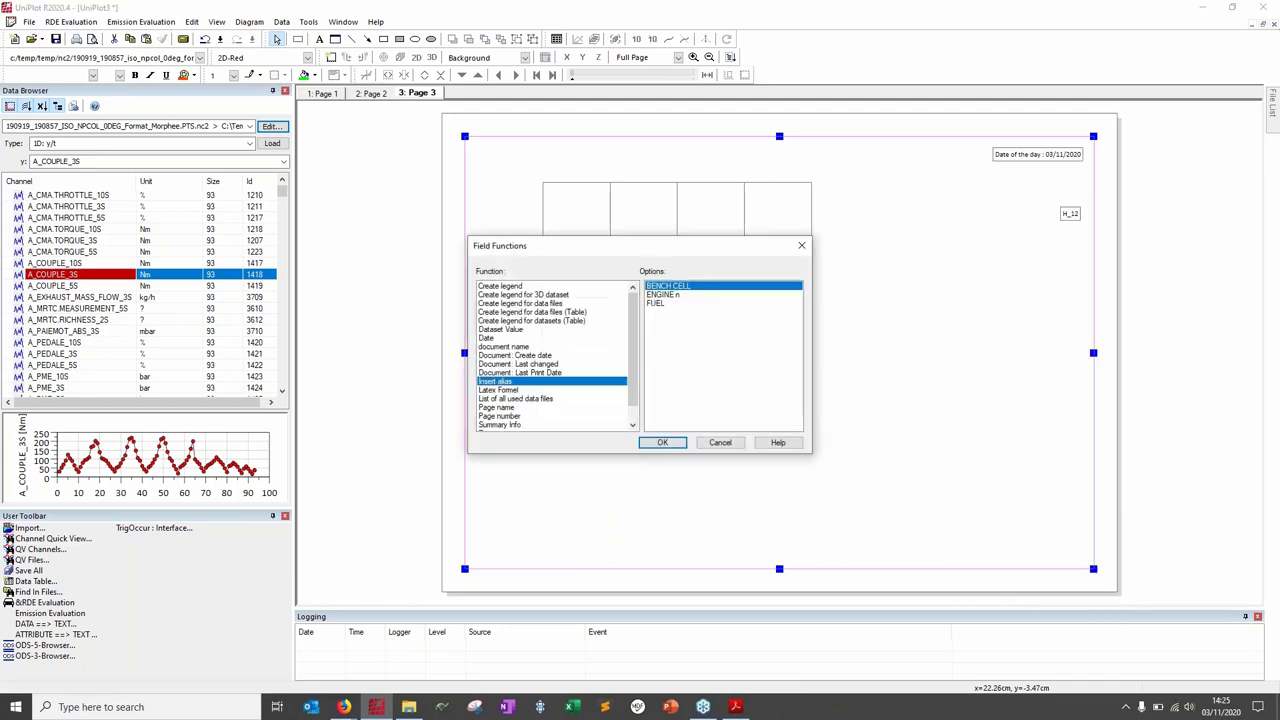
left_click(656, 303)
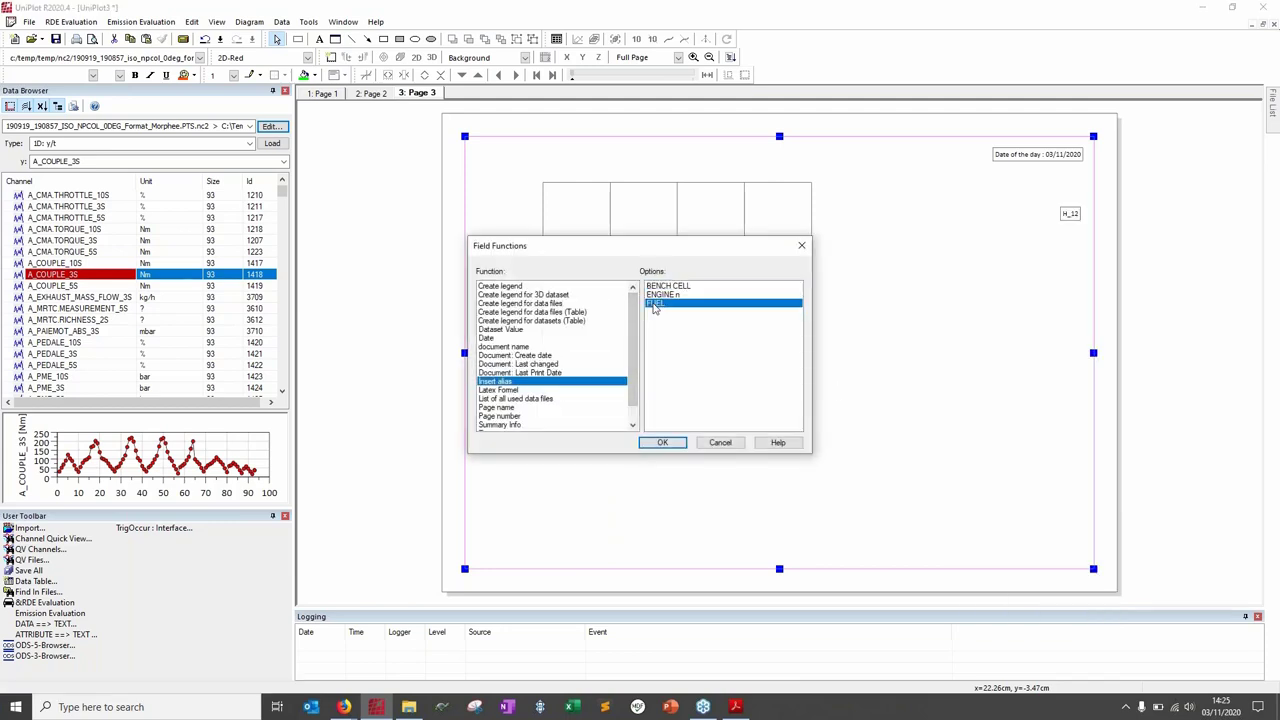
left_click(663, 443)
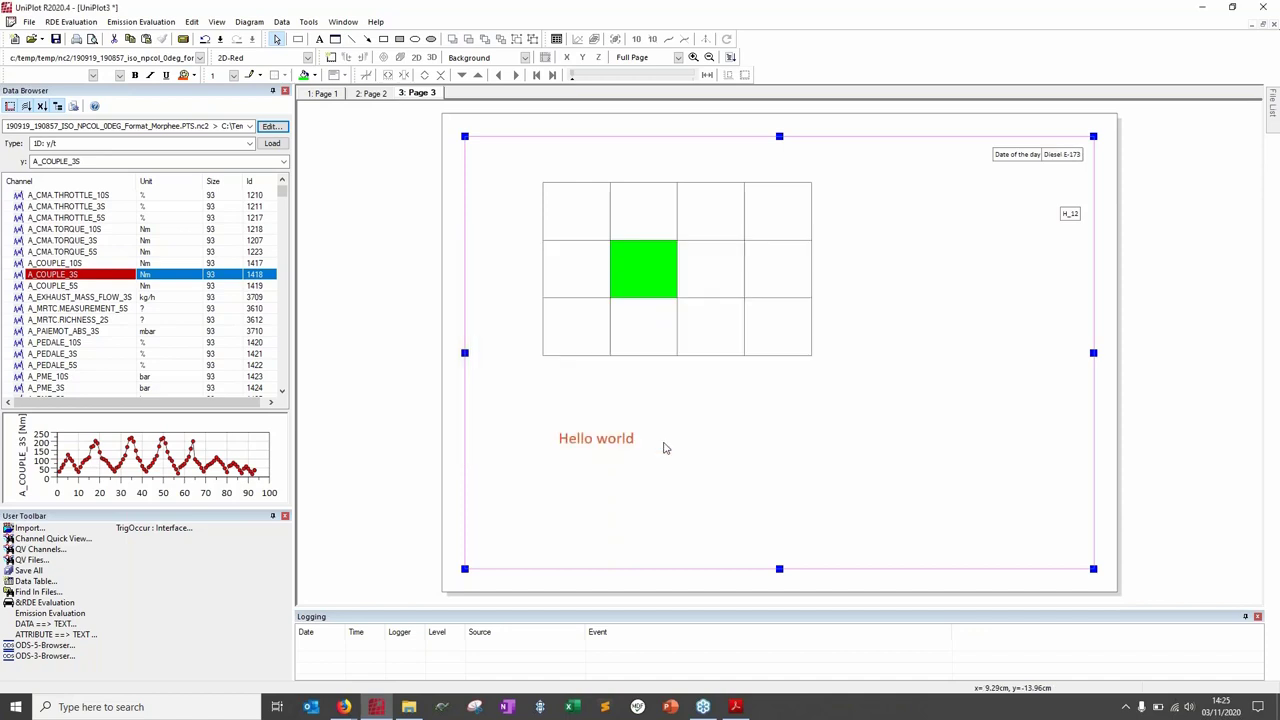
left_click(1047, 155)
left_click_drag(1046, 245, 1049, 253)
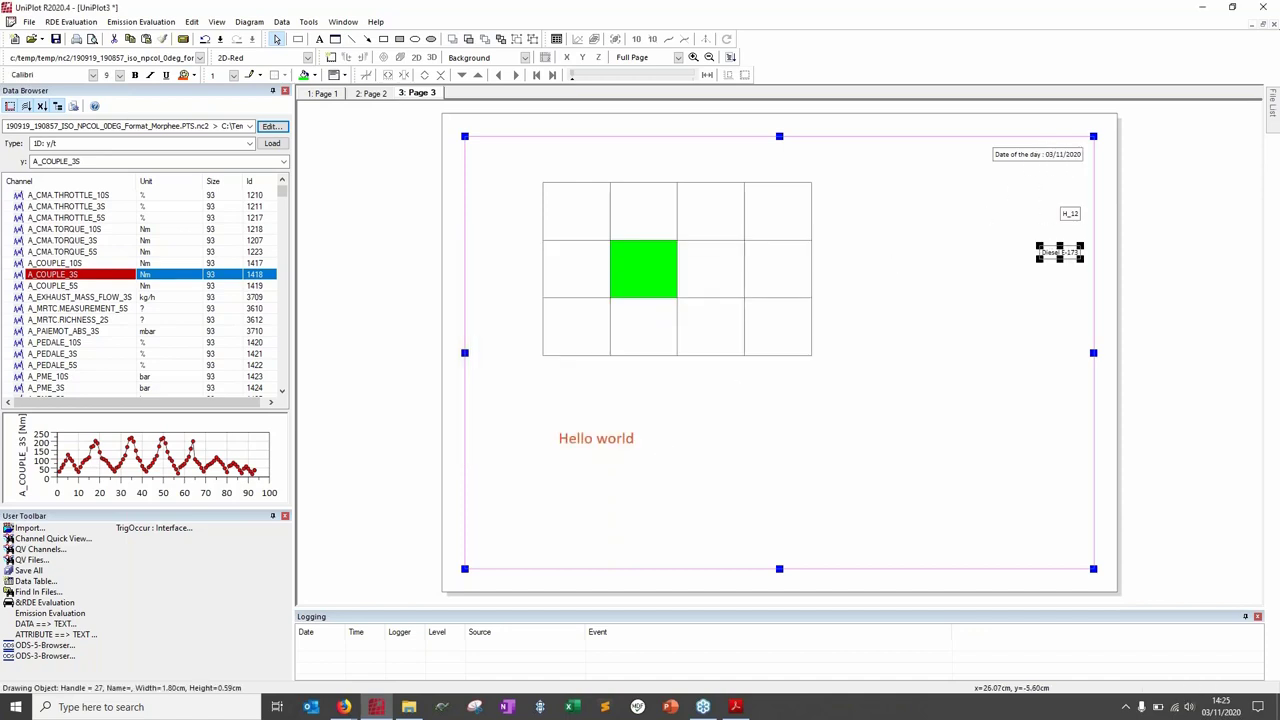
Step: Copy the FUEL alias field code from its text object into the bench cell text object as a second line
double_click(1049, 253)
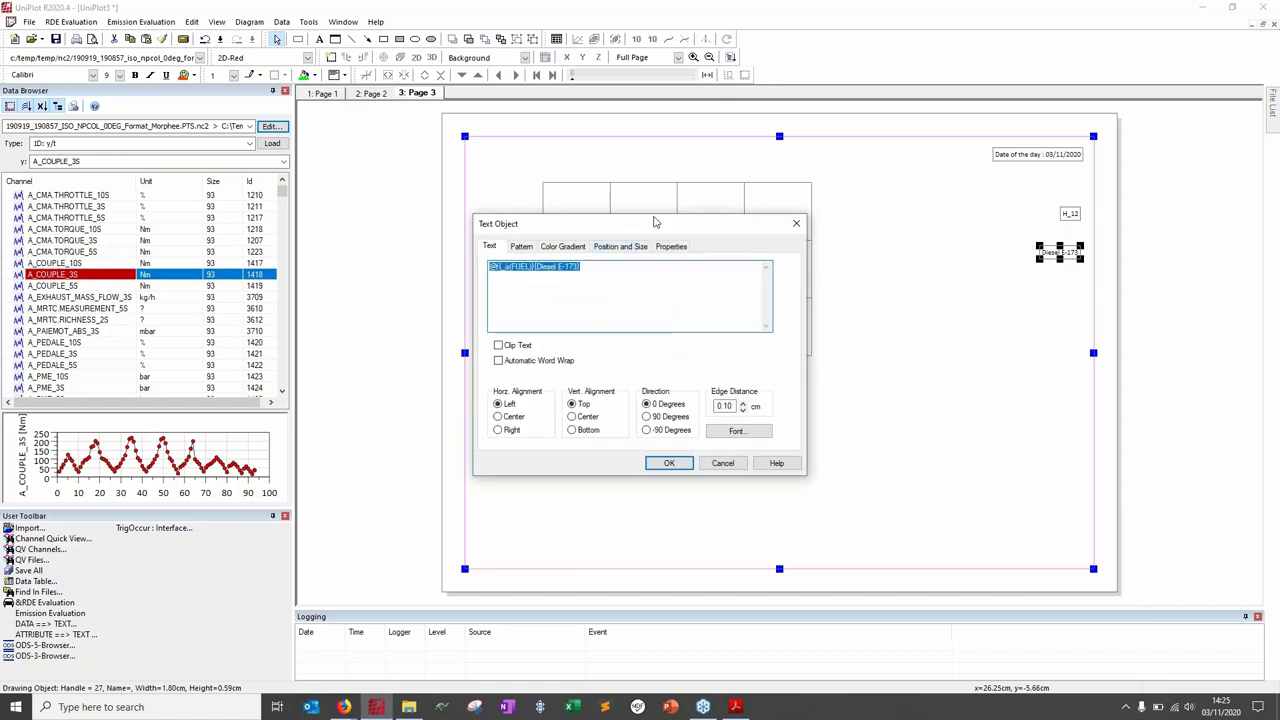
left_click_drag(656, 222, 448, 224)
left_click(585, 224)
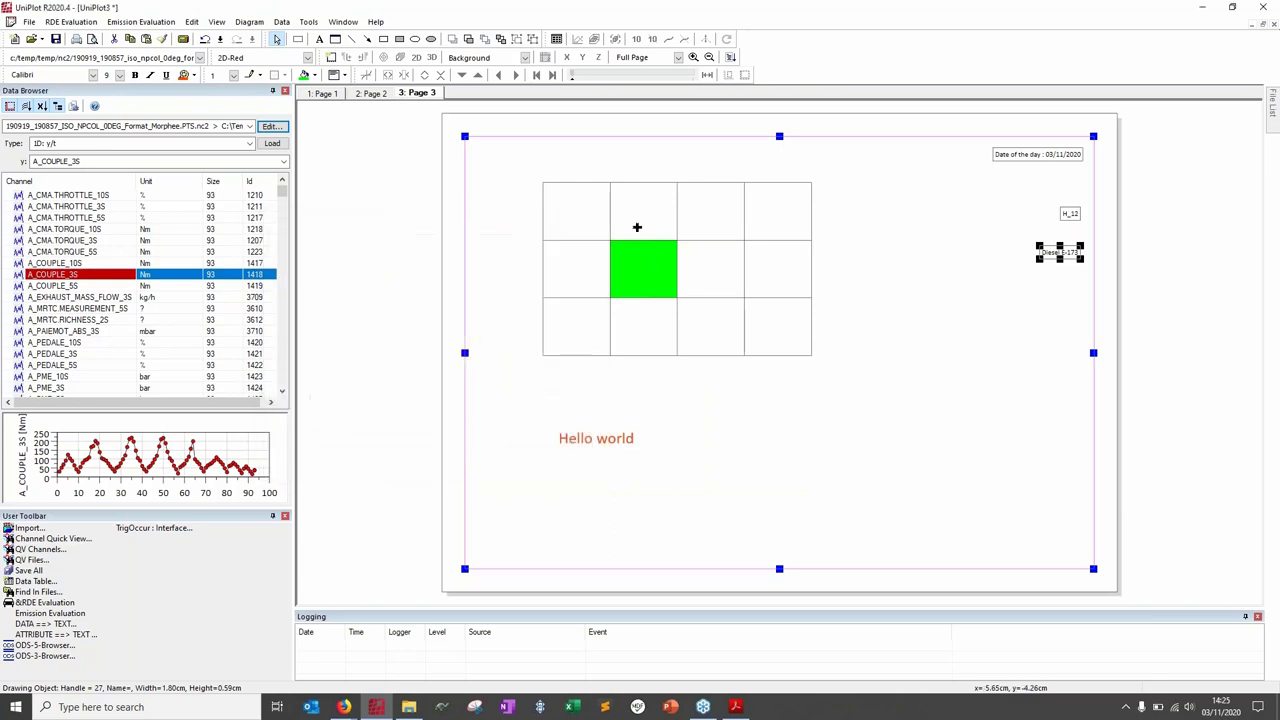
double_click(1070, 212)
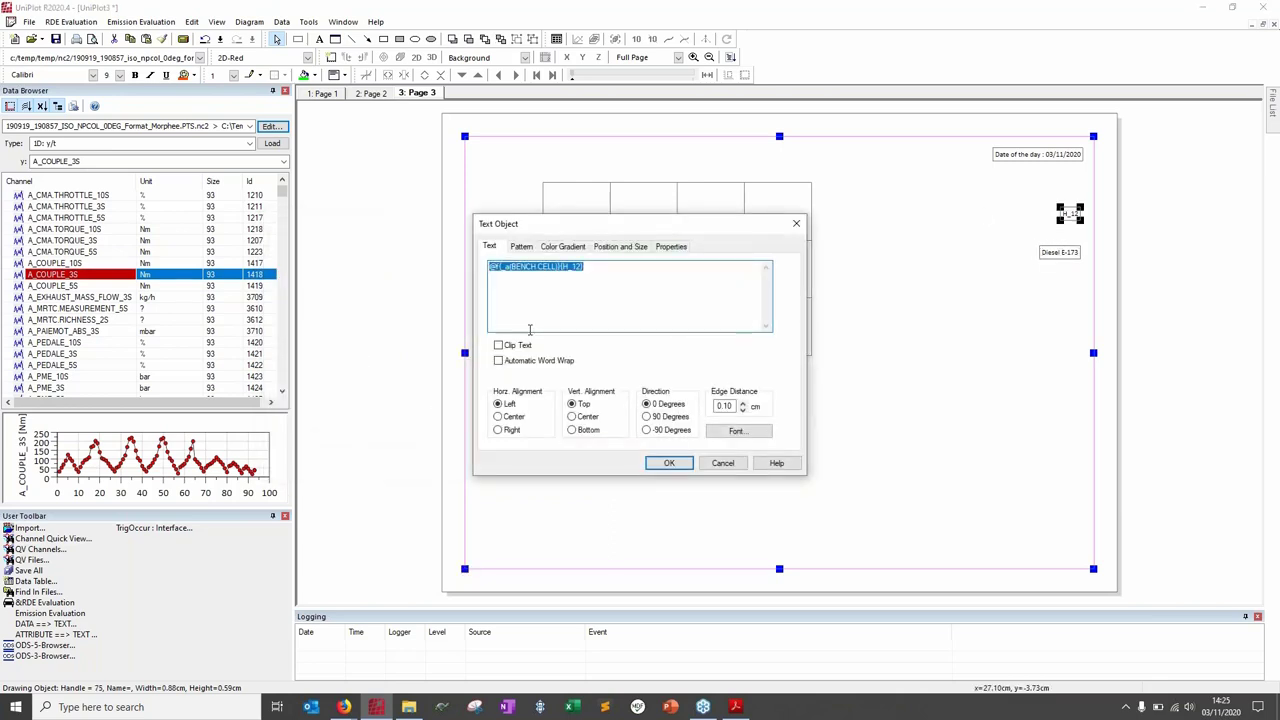
key("End")
key("Return")
type("@{_a(FUEL)}{Diesel E-173}")
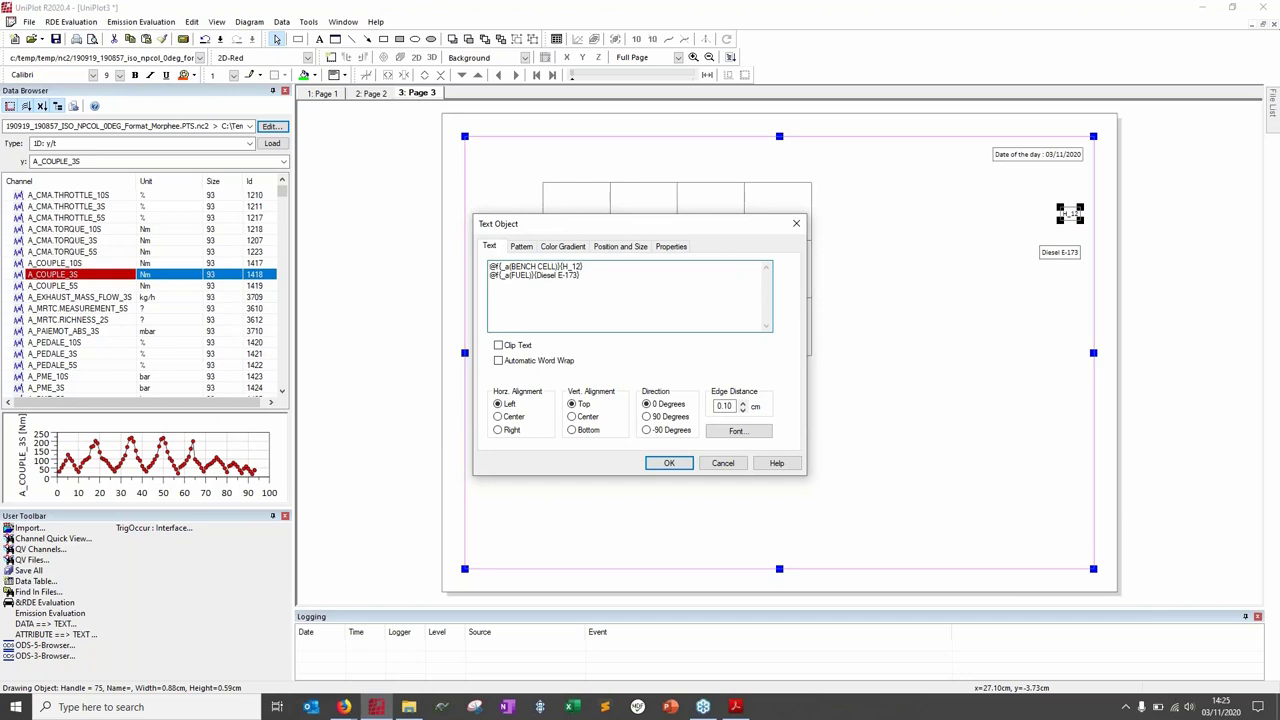
Step: Prefix the bench cell line with "Bench :" and the fuel line with "Fuel :", and accept the combined text
type("Bench :")
left_click(489, 275)
type("Fuel :")
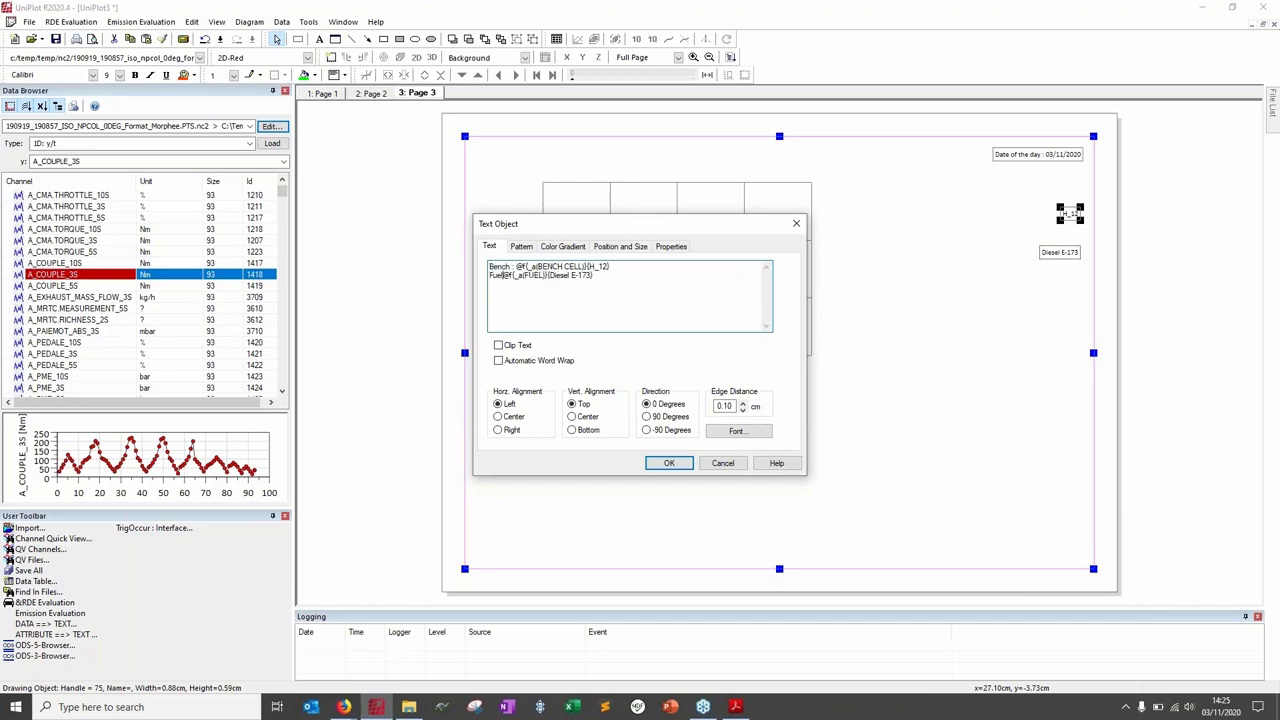
left_click(668, 463)
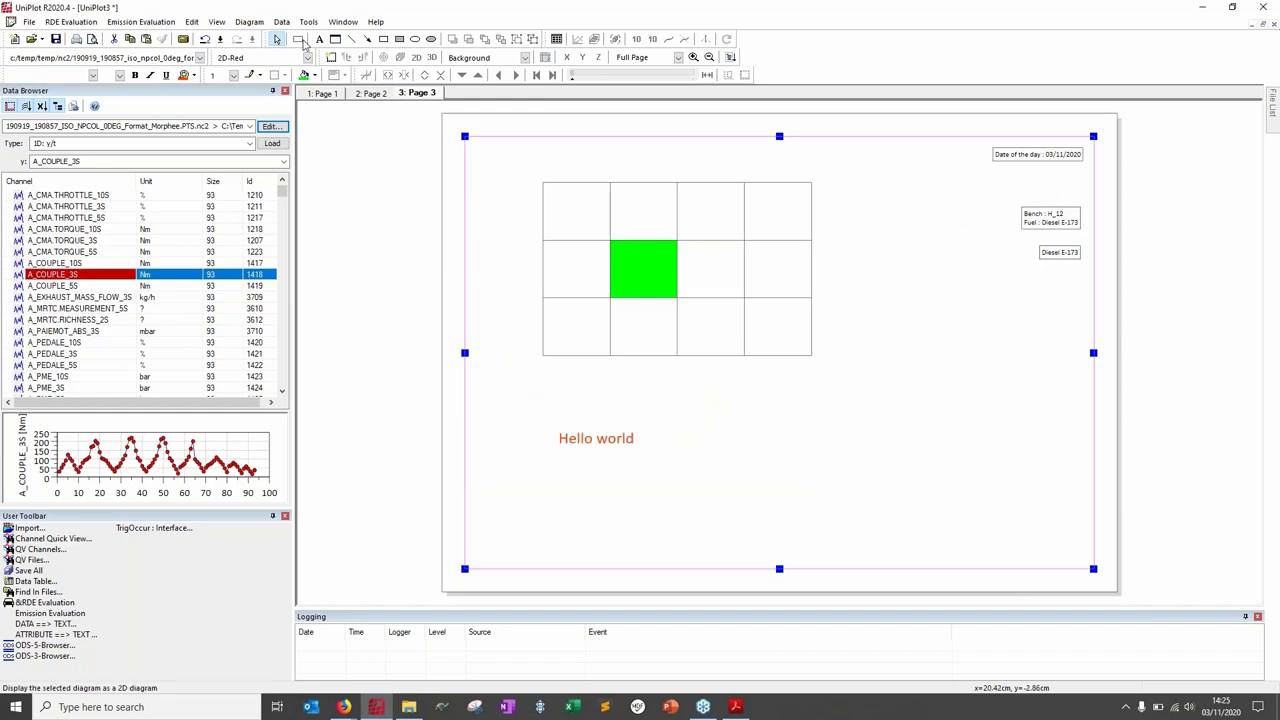
Step: Change the FUEL alias value to Gasoline E-170 in the alias table and accept it
left_click(30, 22)
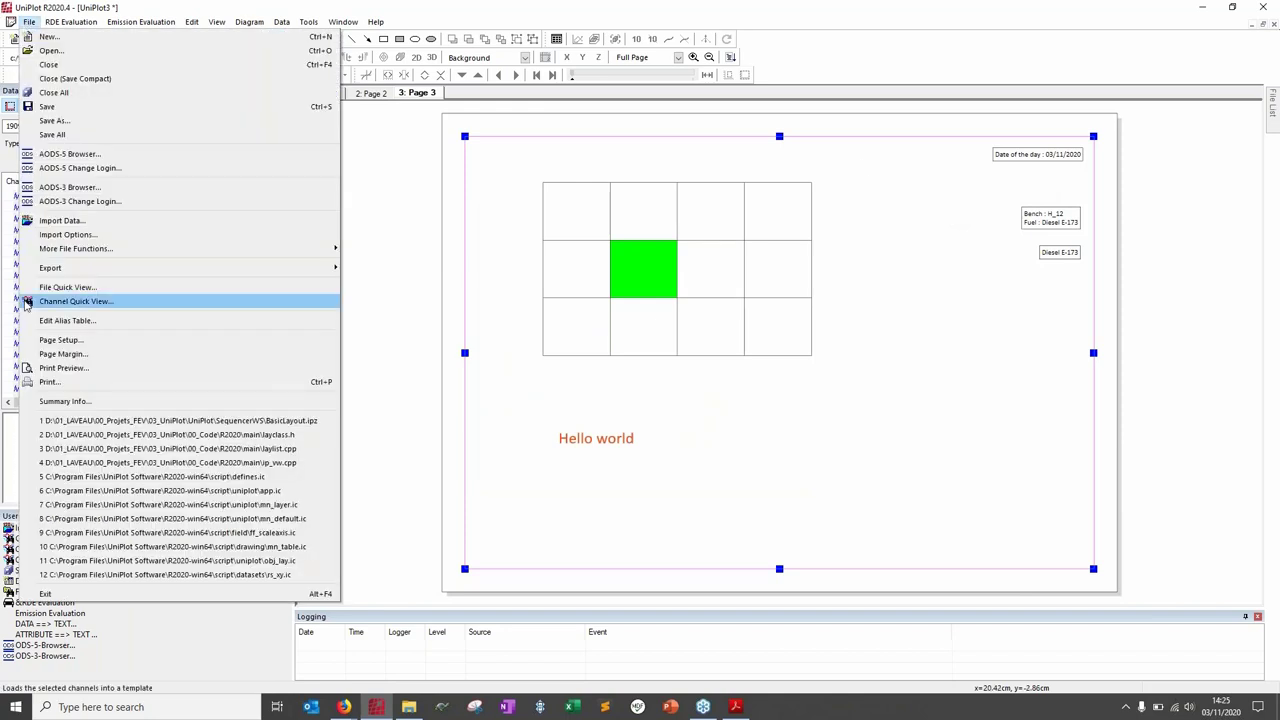
left_click(55, 320)
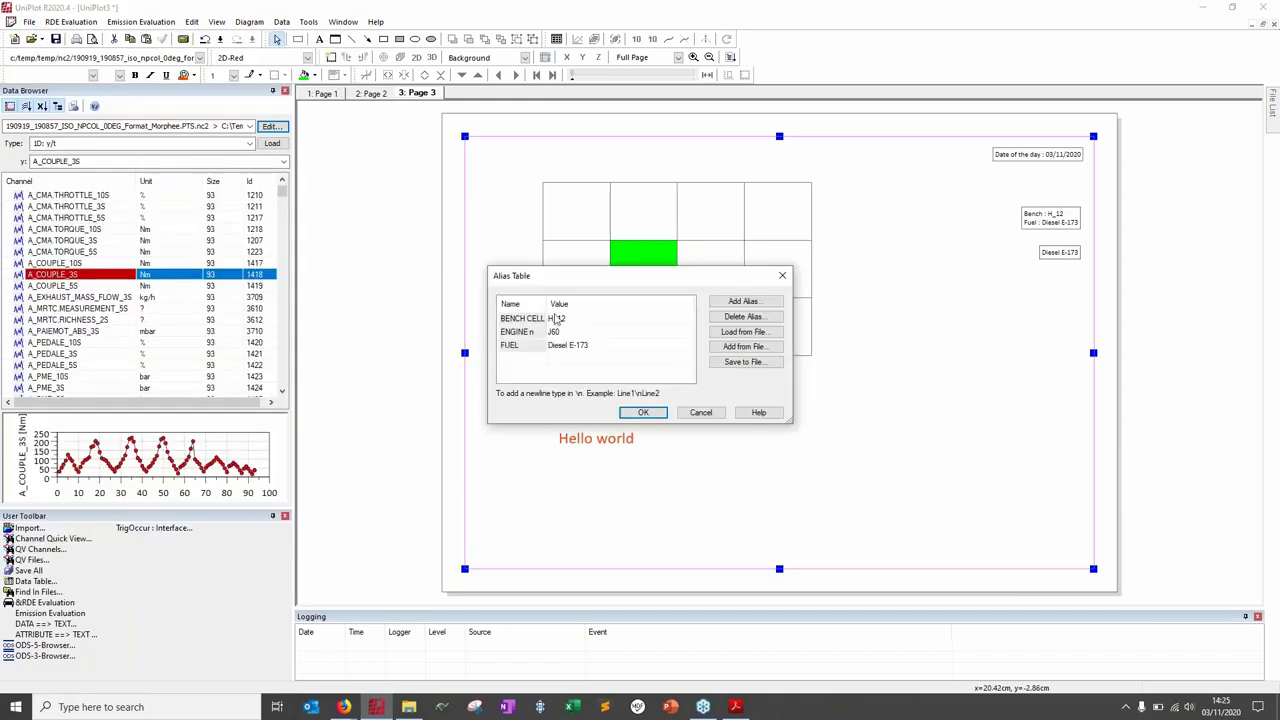
left_click(586, 355)
double_click(557, 344)
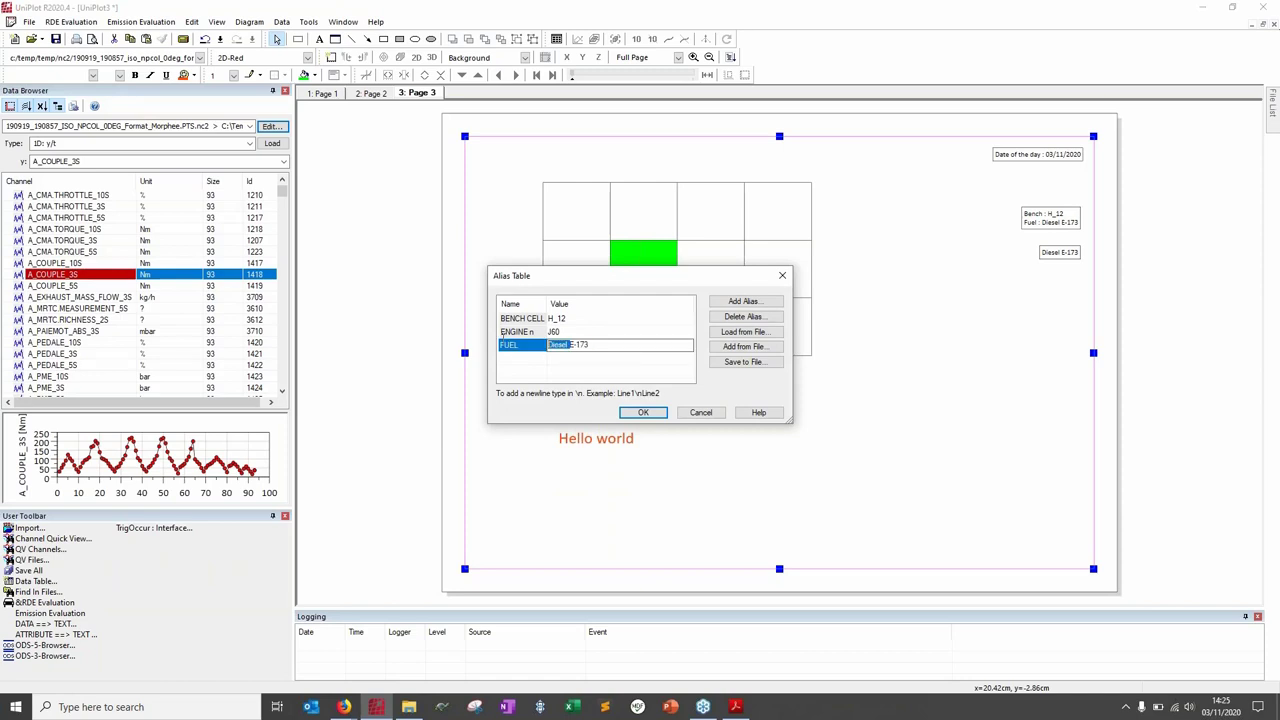
type("Gasolin")
left_click(643, 412)
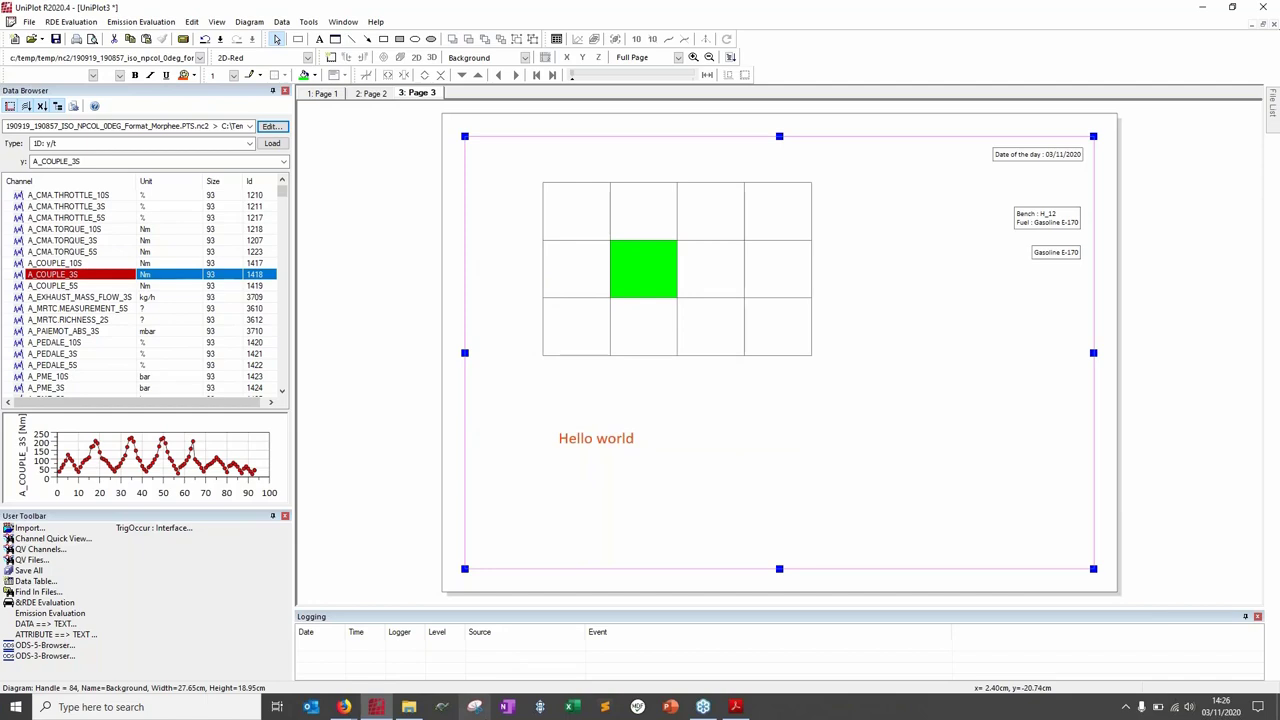
Step: View the Alias and Field functions slide of the tutorial PDF in Acrobat Reader, and return to UniPlot
mouse_move(391, 705)
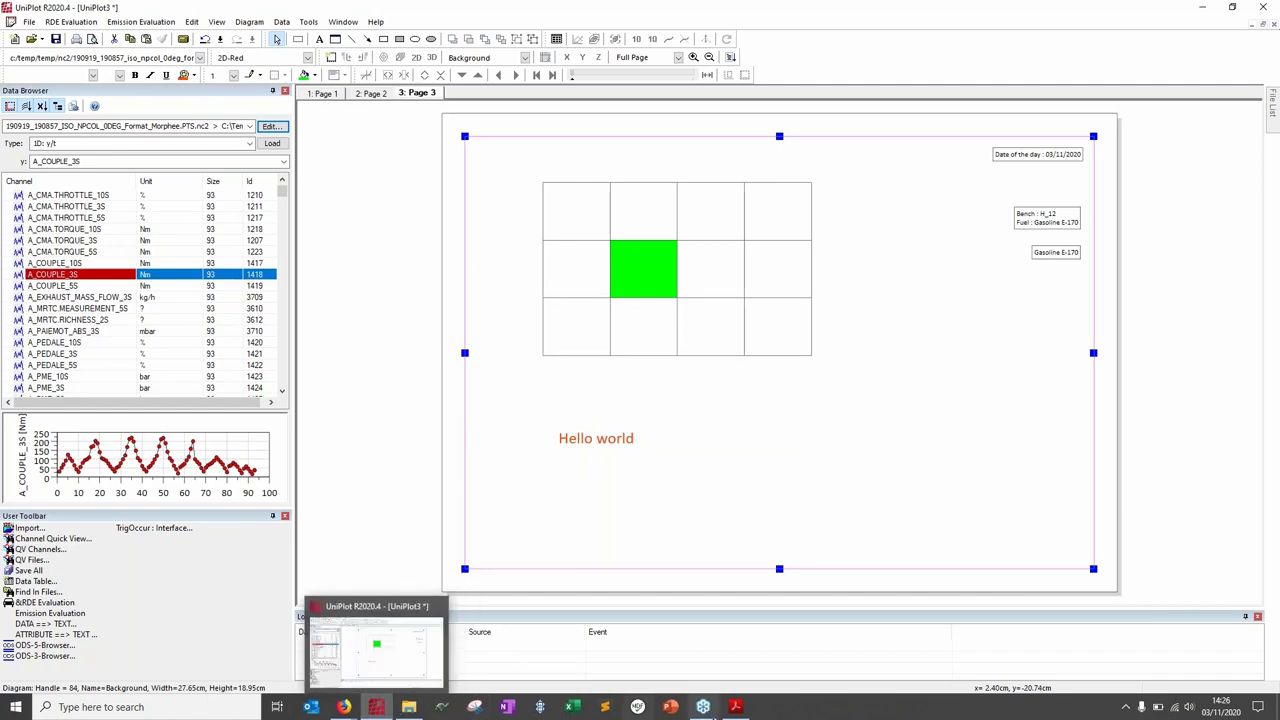
left_click(735, 707)
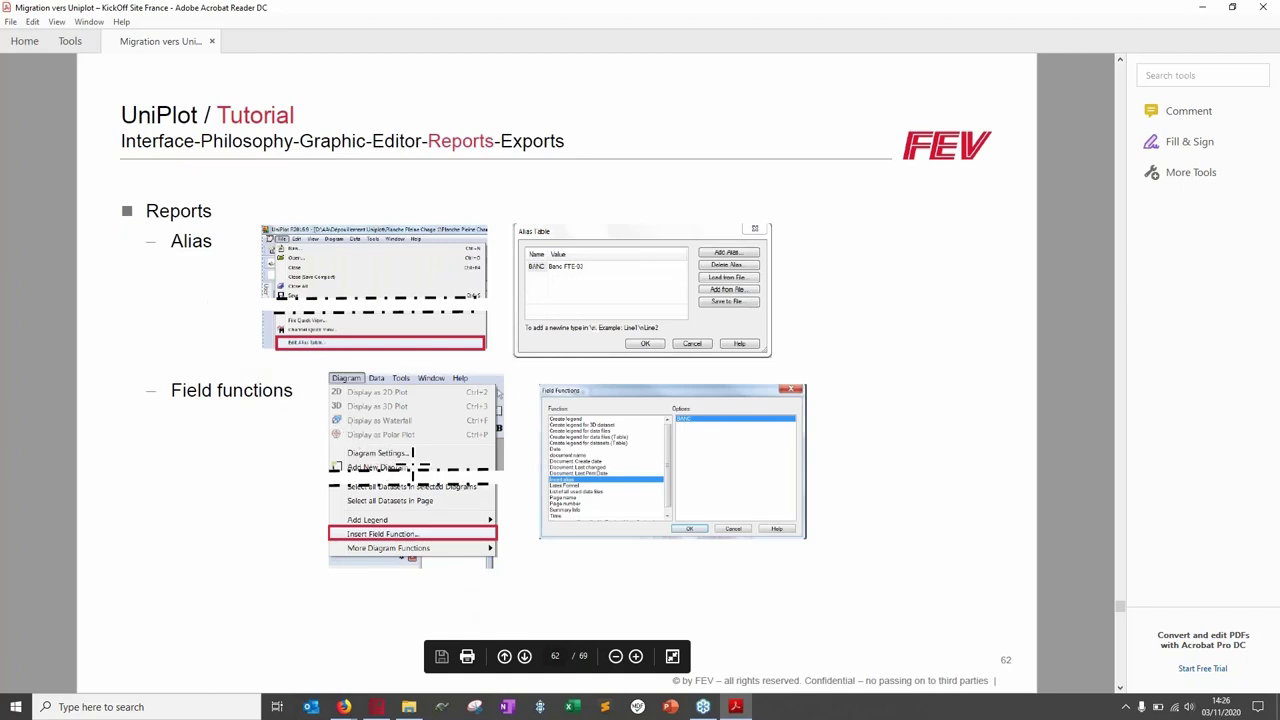
left_click(1202, 7)
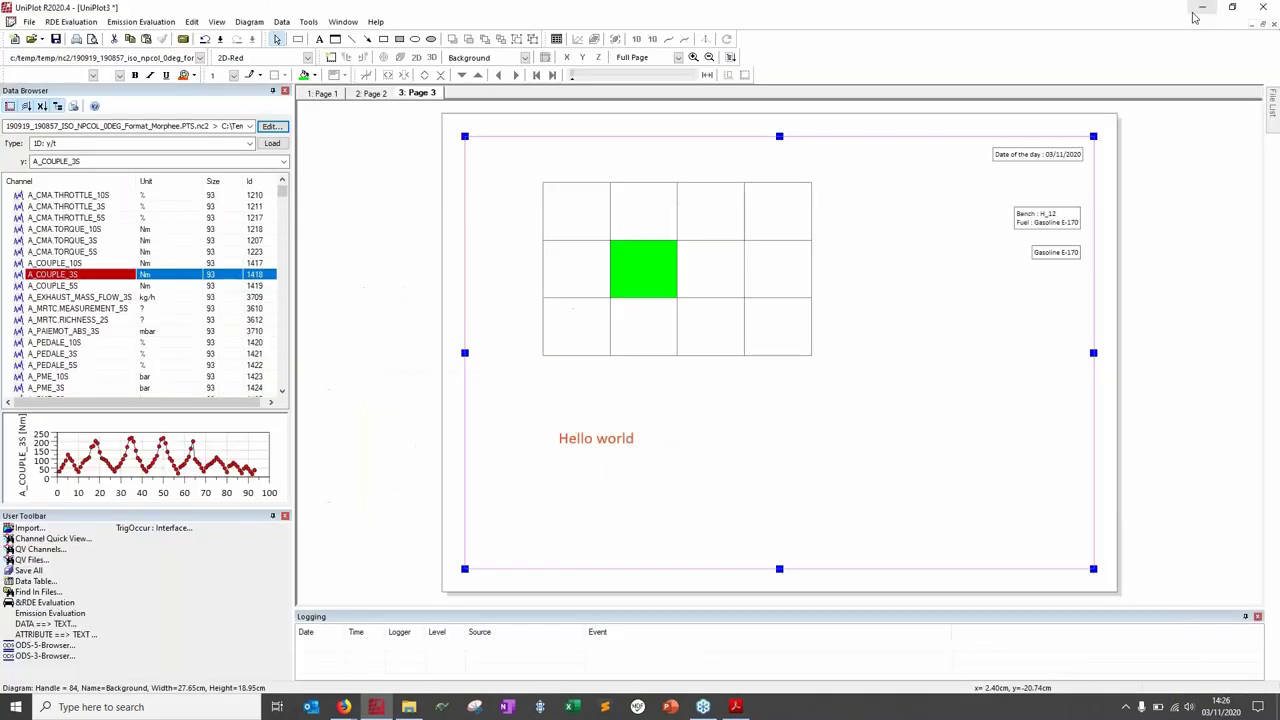
Step: Add a Page number field function with the pageno option and place it below the fuel field on Page 3
right_click(1054, 307)
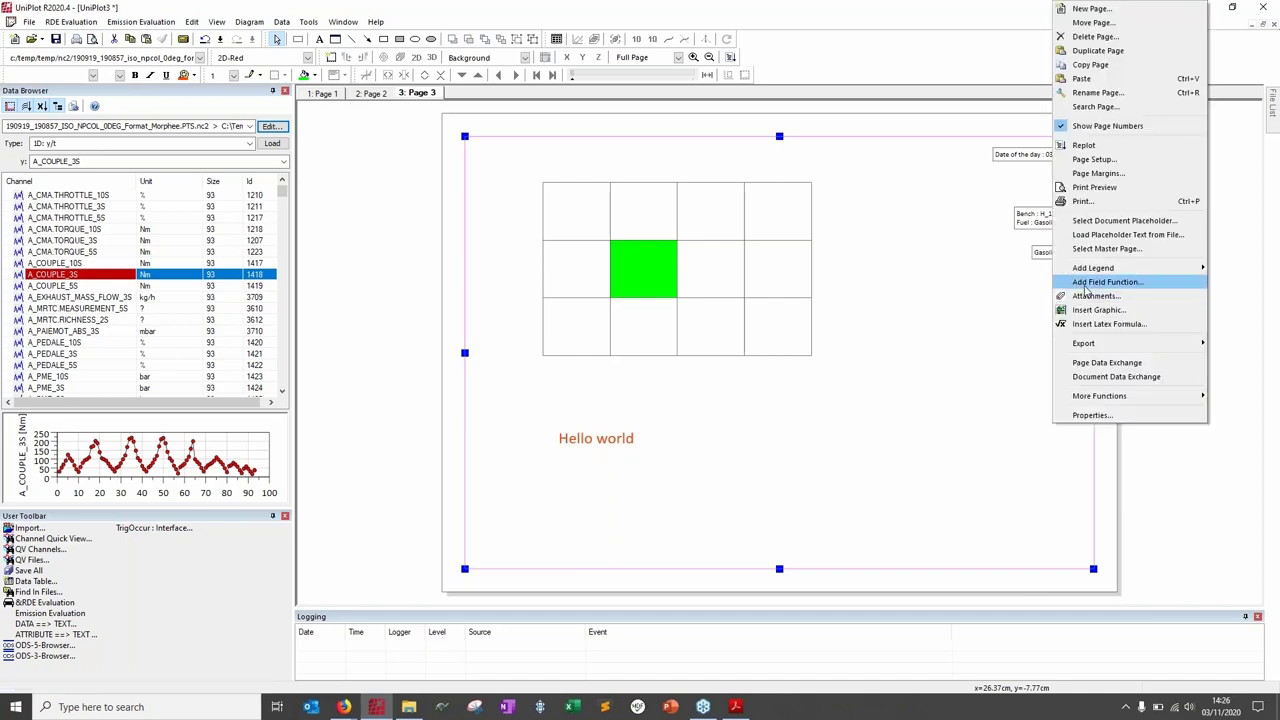
left_click(1087, 286)
left_click_drag(576, 244, 415, 218)
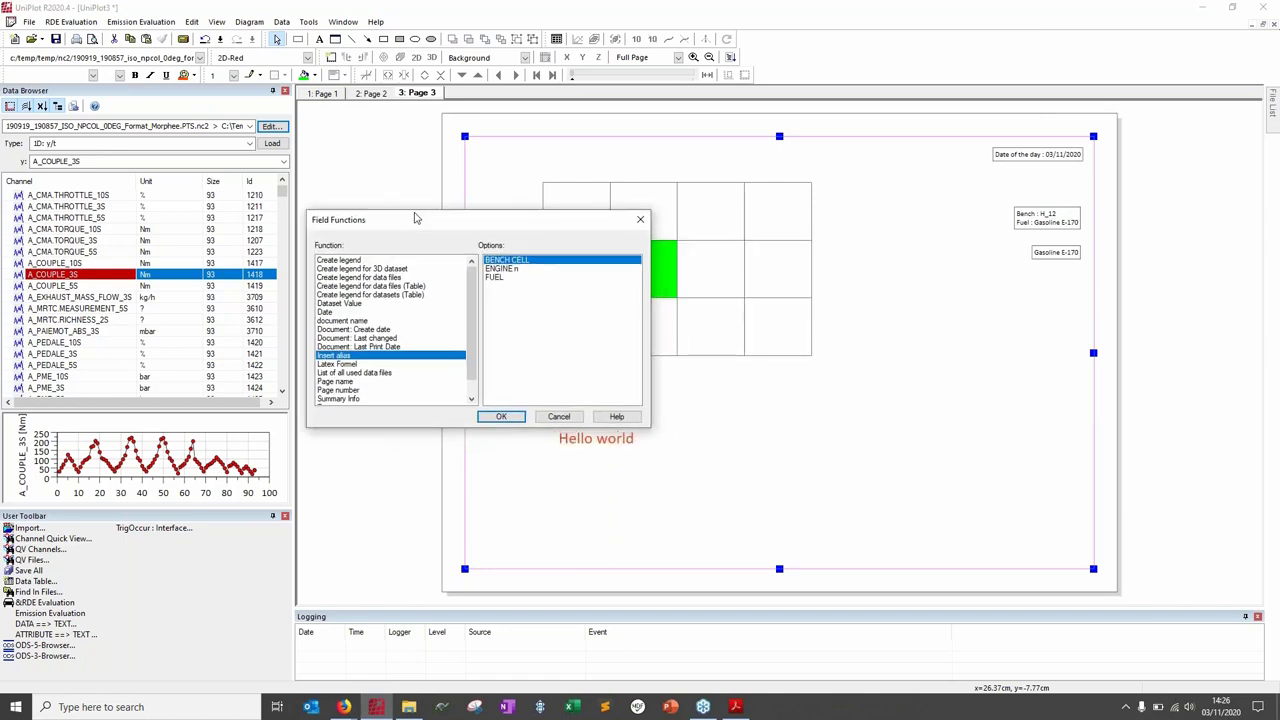
scroll(463, 385, "down", 1)
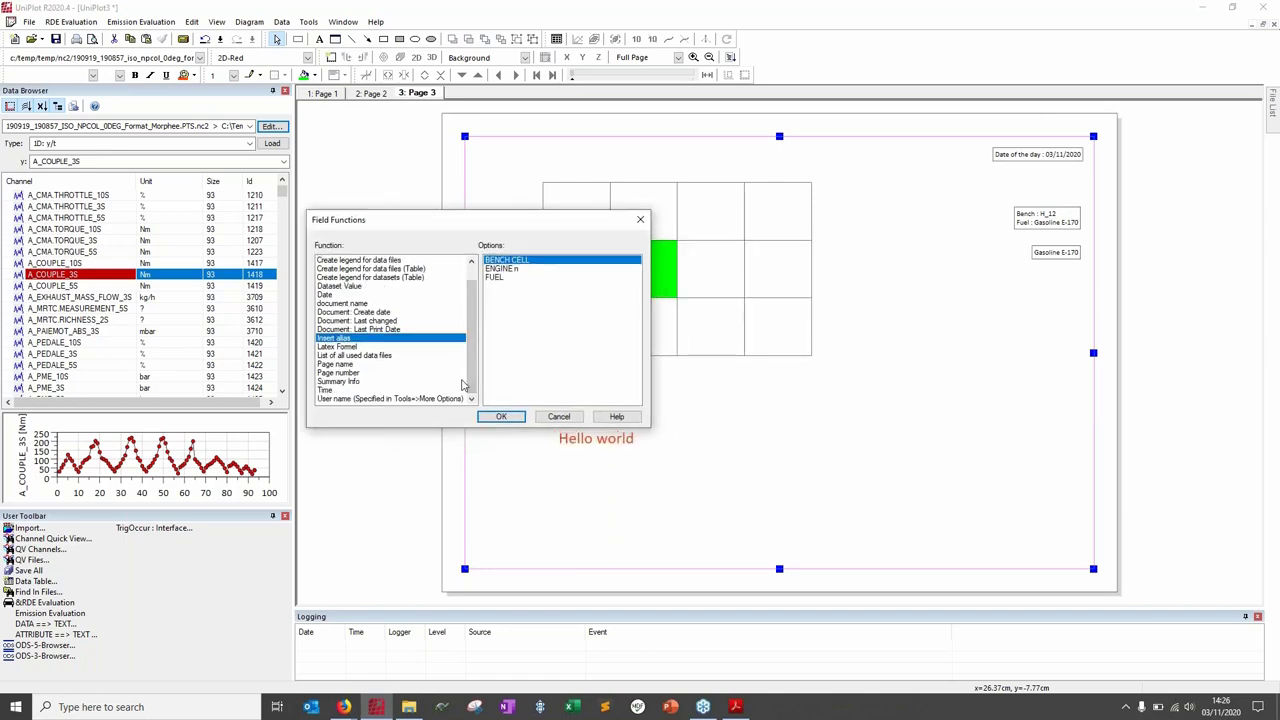
left_click(339, 373)
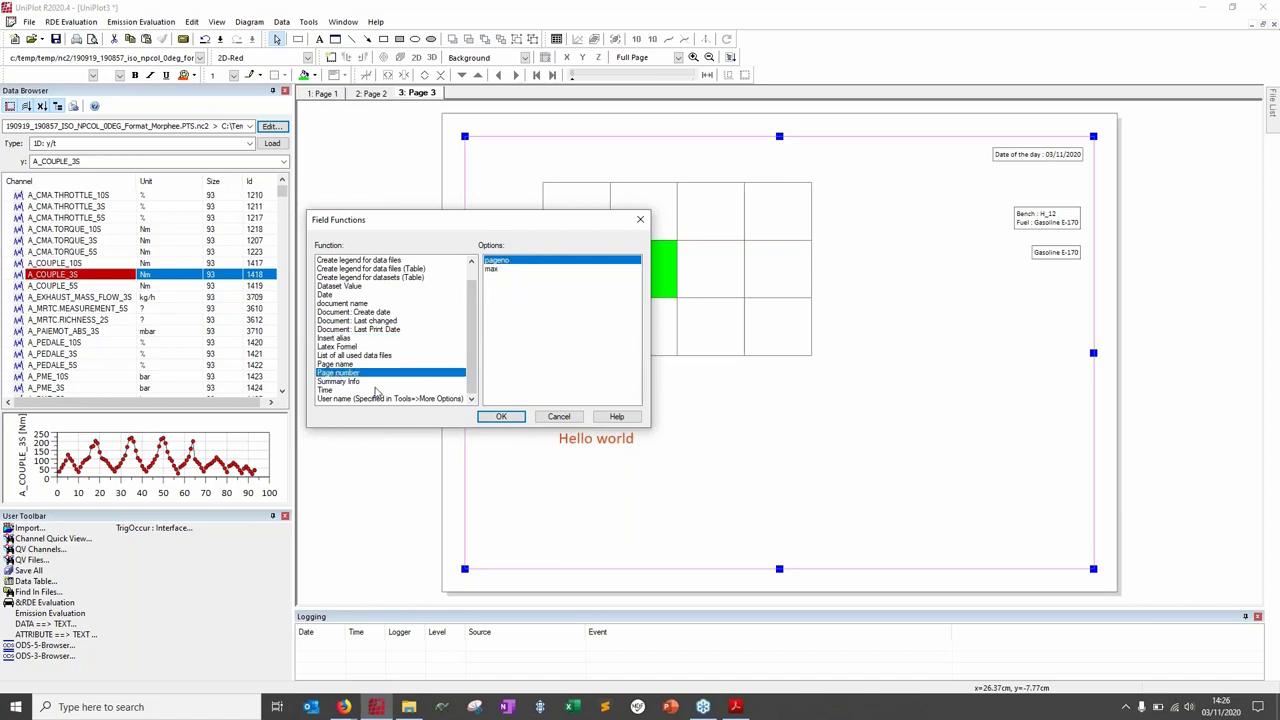
left_click(505, 270)
left_click(505, 262)
left_click(500, 417)
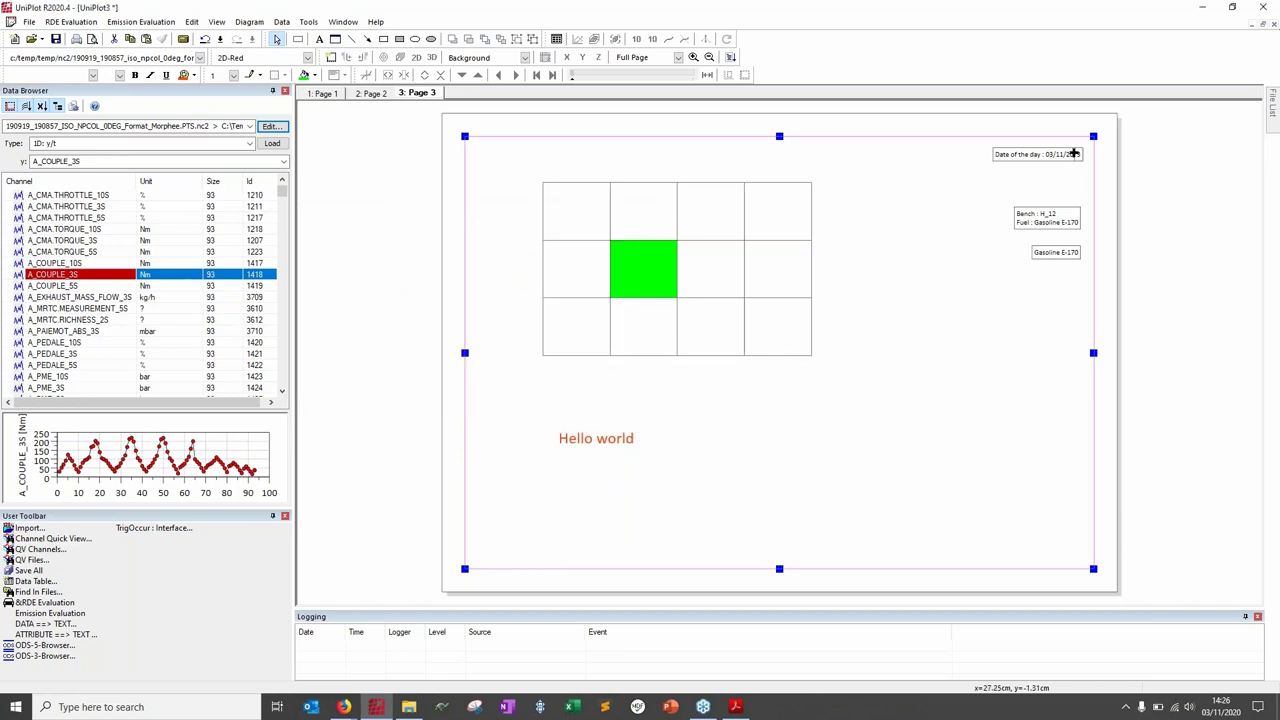
left_click(1033, 333)
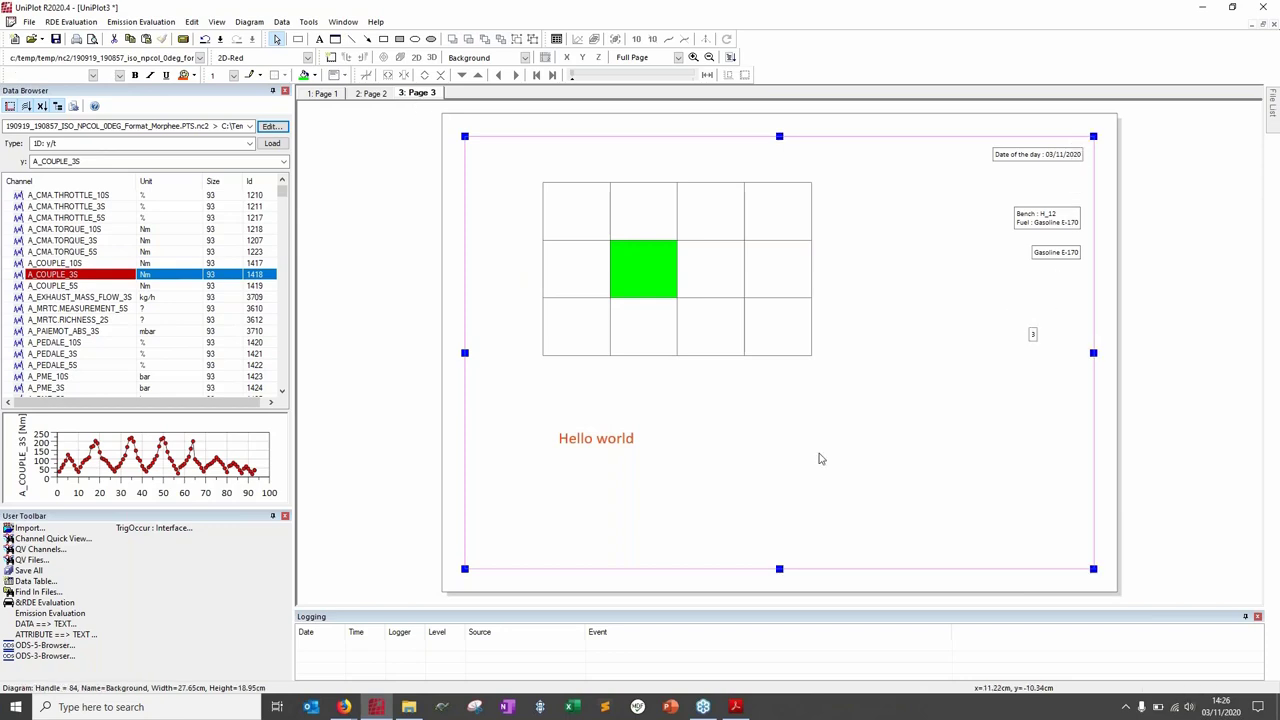
Step: Add a Page number field function with the max option and place it just below the page number field
right_click(578, 418)
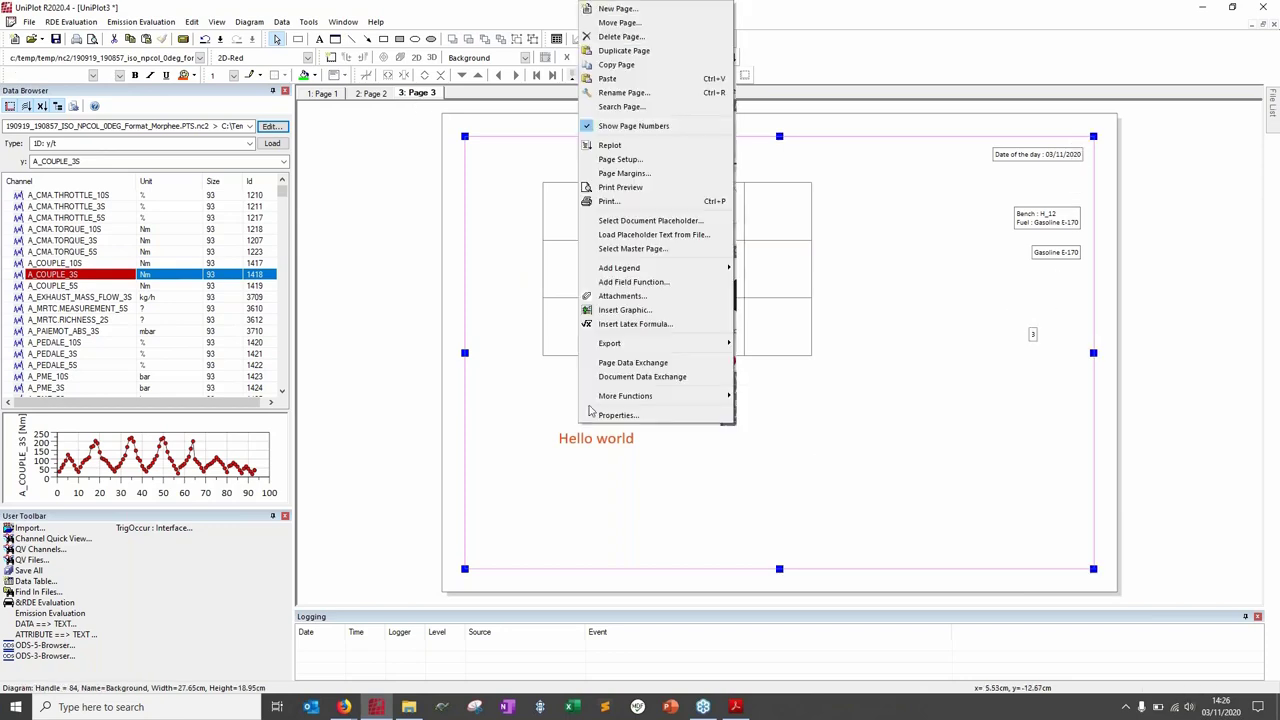
left_click(630, 281)
left_click(652, 296)
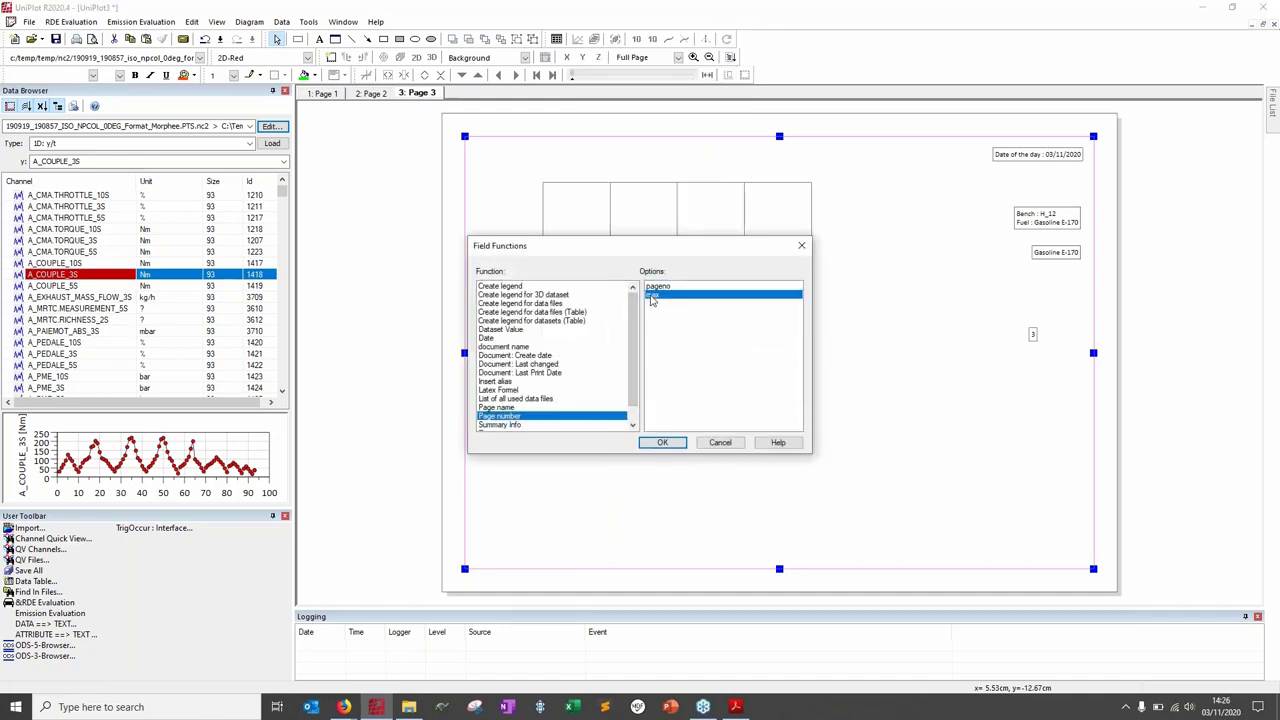
left_click(662, 442)
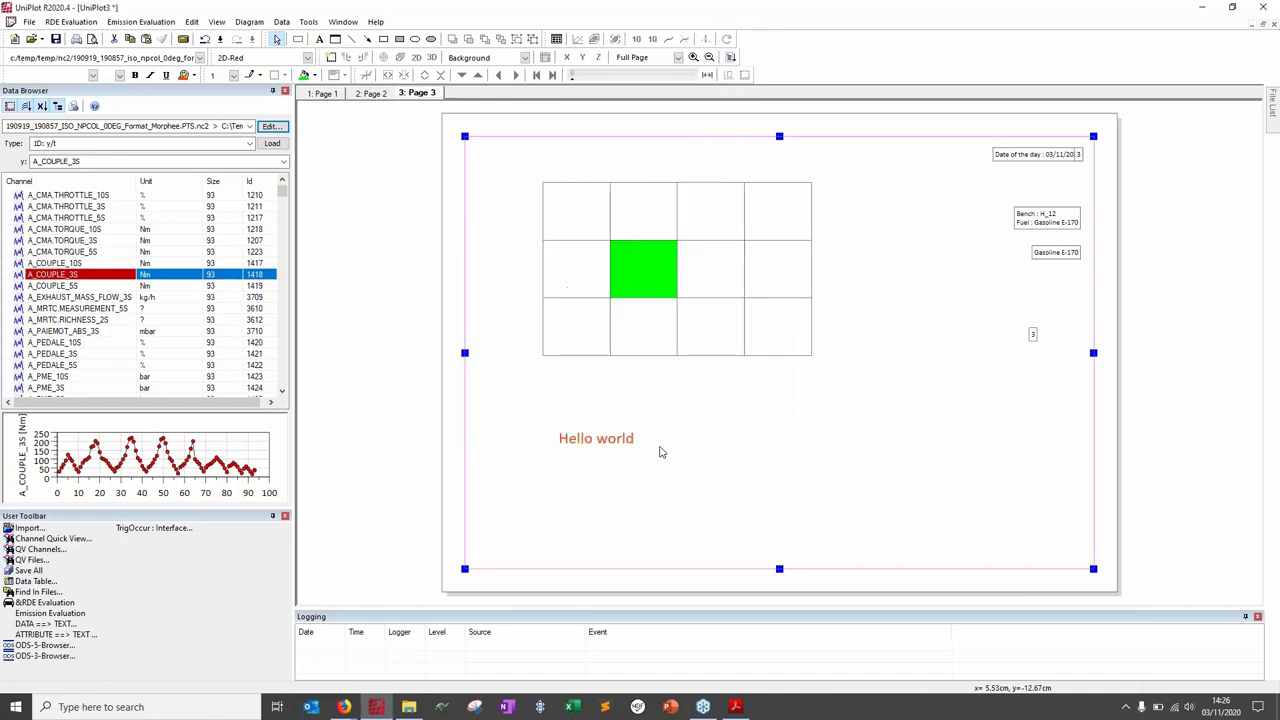
left_click(1078, 153)
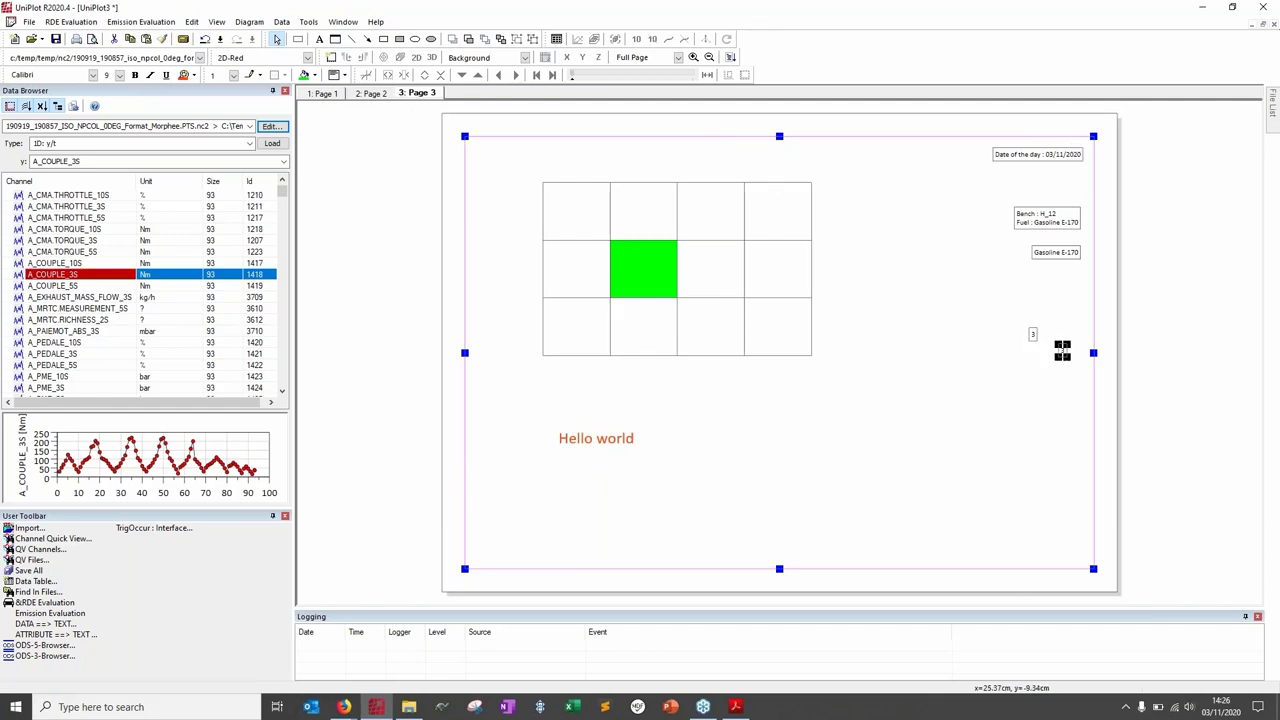
Step: Copy the pageno field code into the max page text object ahead of its code, separated by " / ", and accept the text
left_click(1038, 337)
double_click(1033, 334)
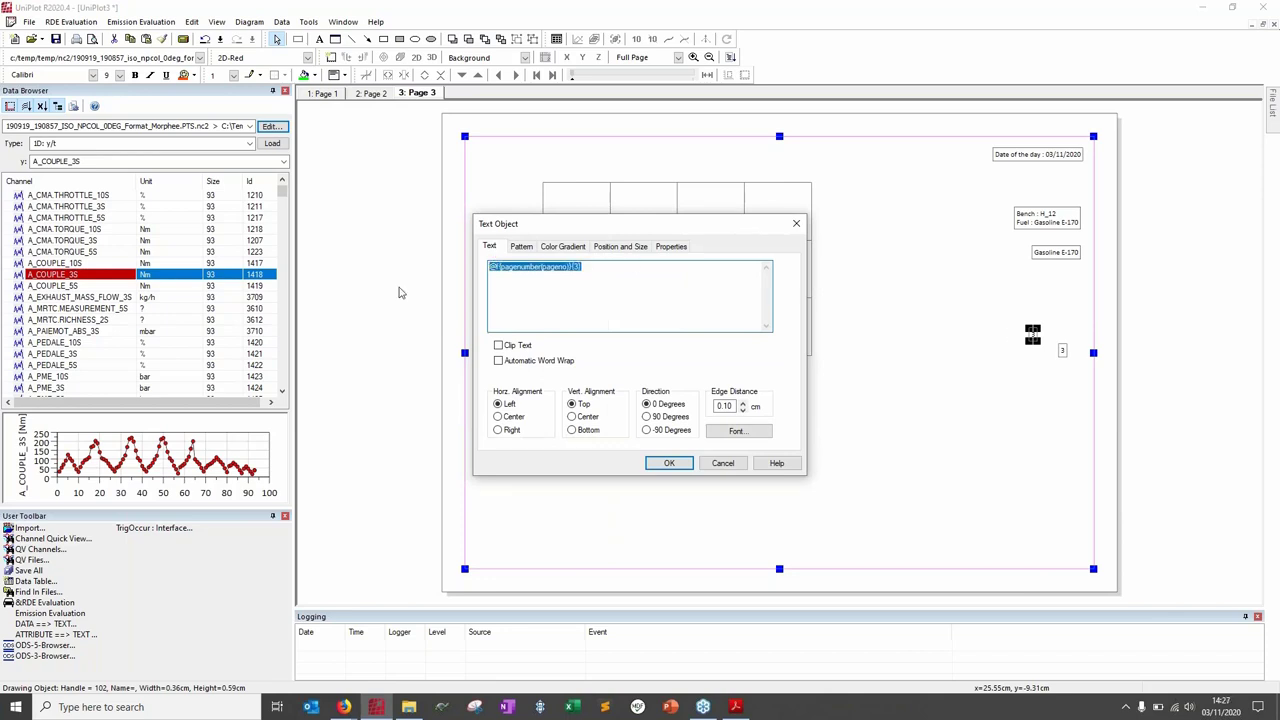
left_click(669, 463)
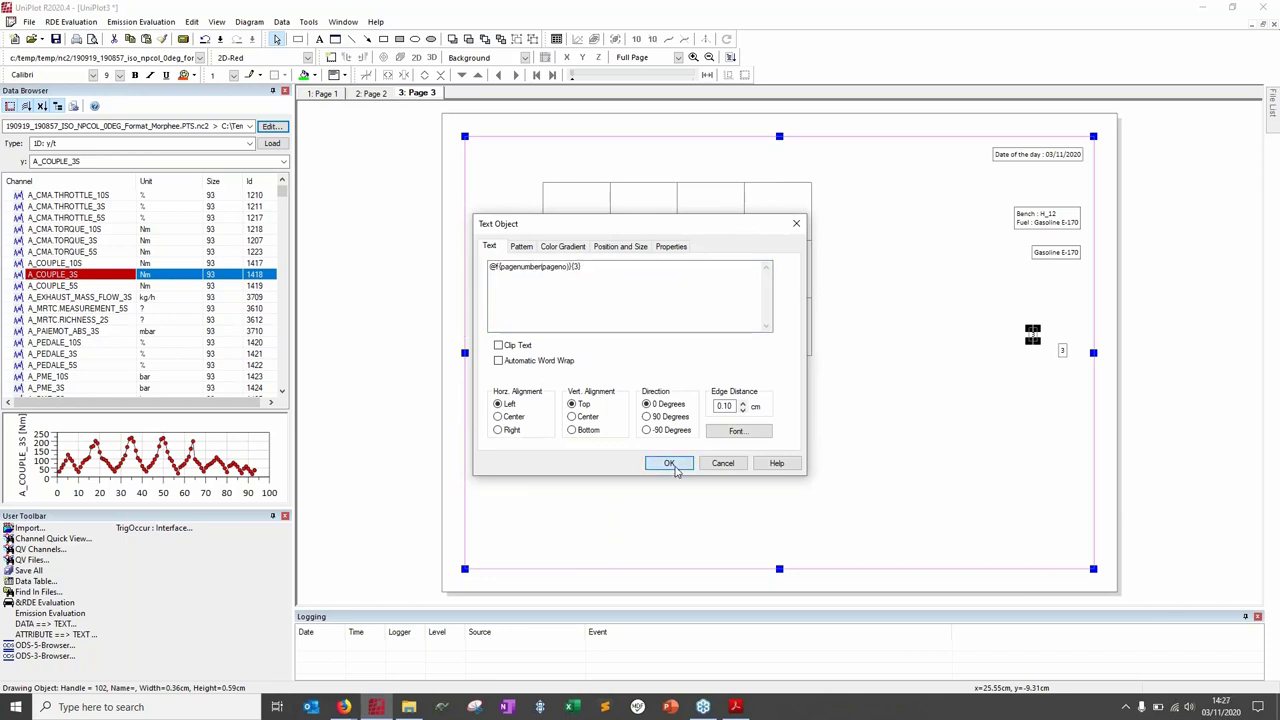
double_click(1063, 350)
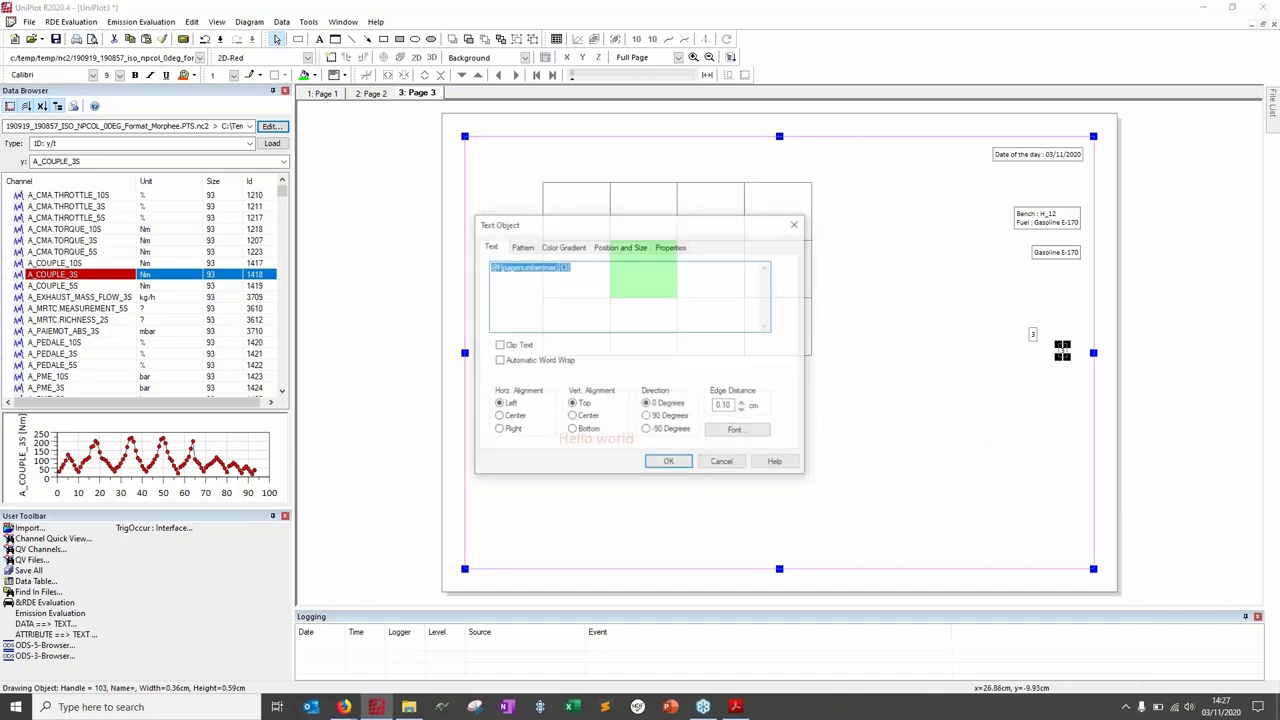
left_click(622, 276)
type("@f{pagenumber(pageno)}{3}")
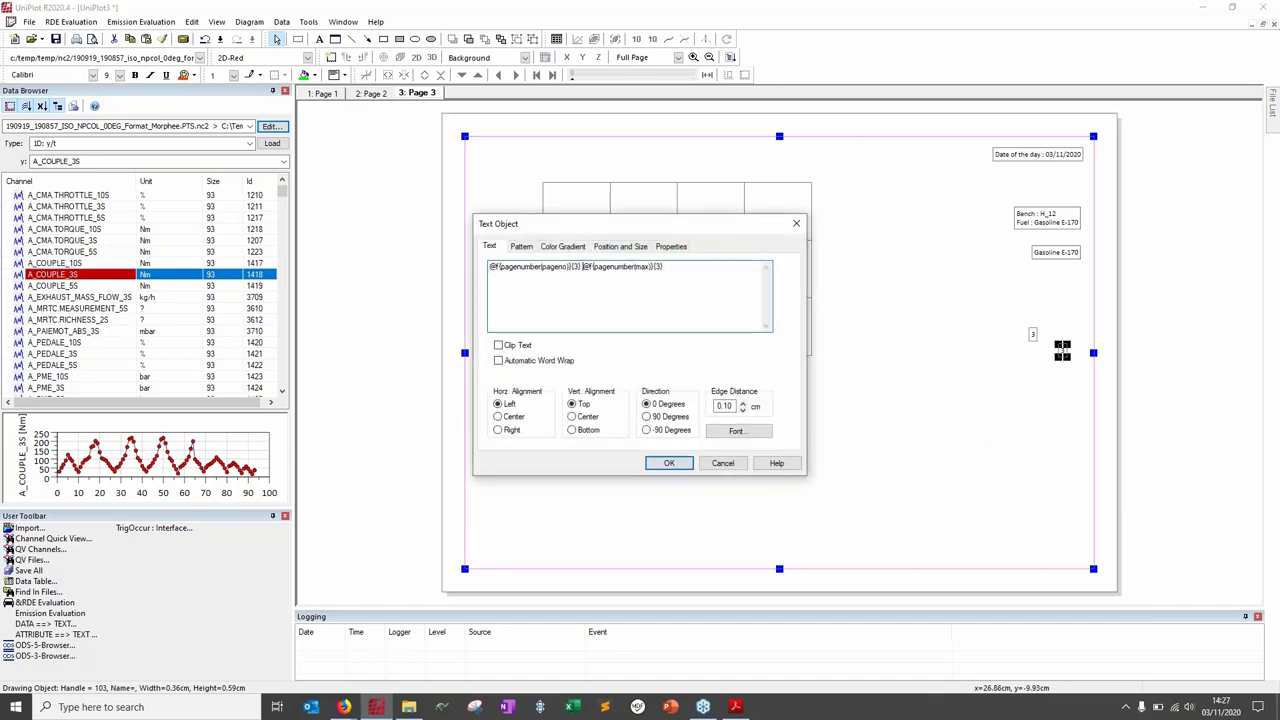
type("/")
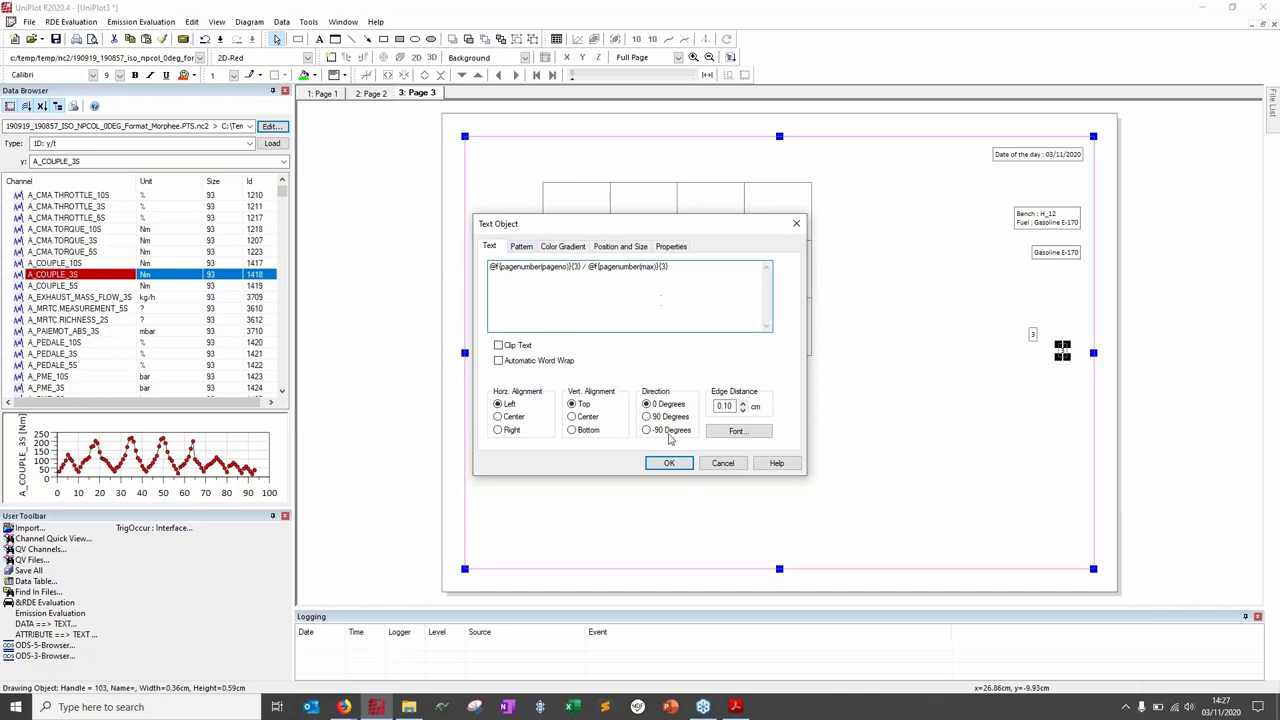
left_click(669, 463)
left_click(1060, 400)
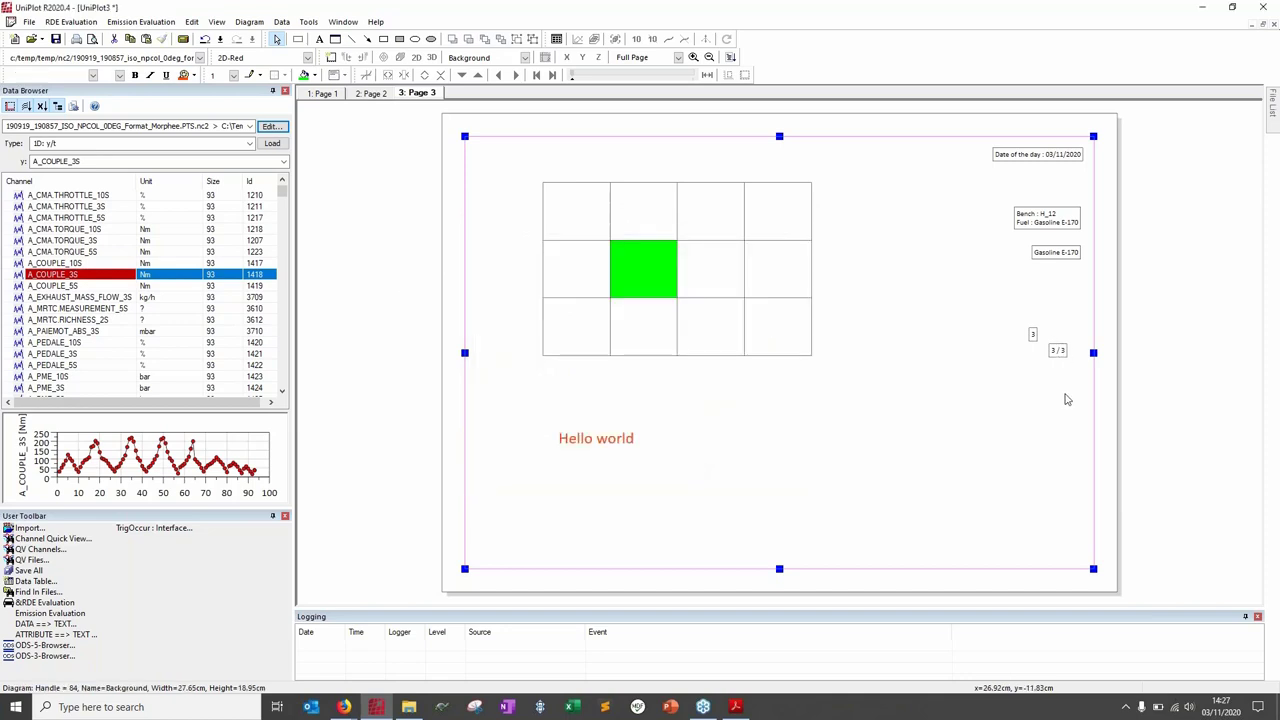
Step: Copy the combined page number text object from Page 3 to the same position on Page 2
left_click(1057, 350)
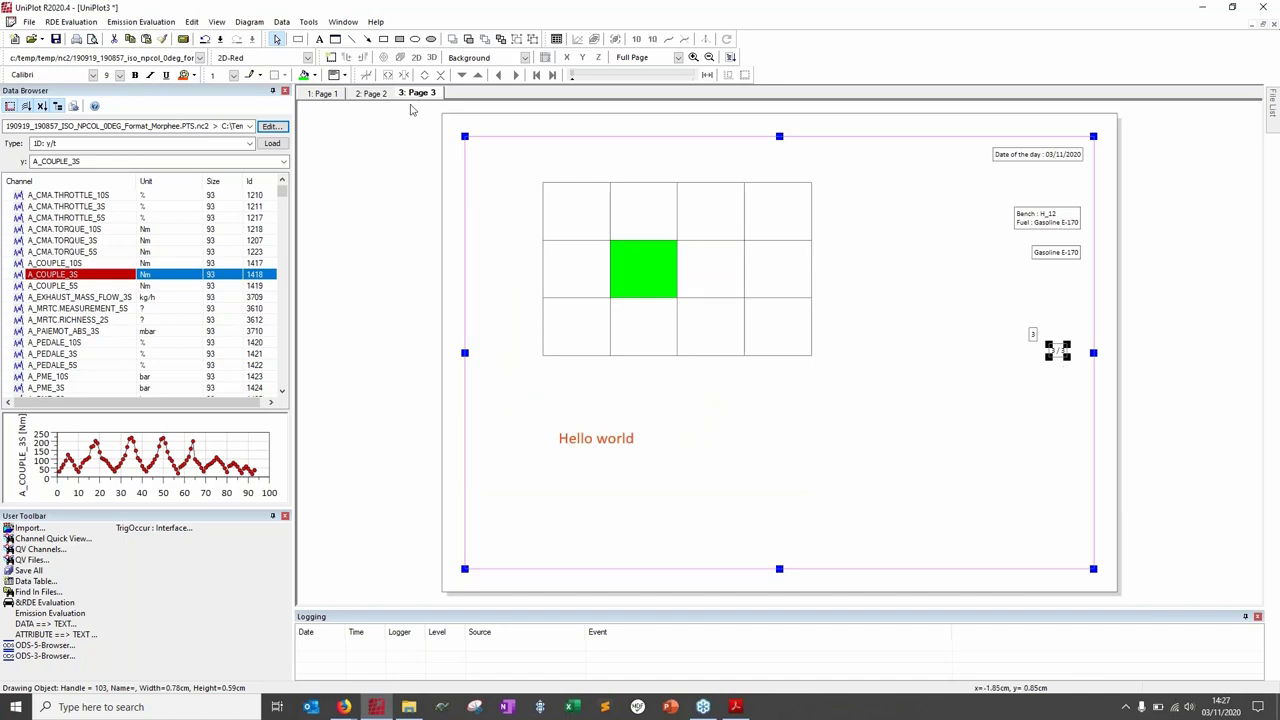
left_click(371, 93)
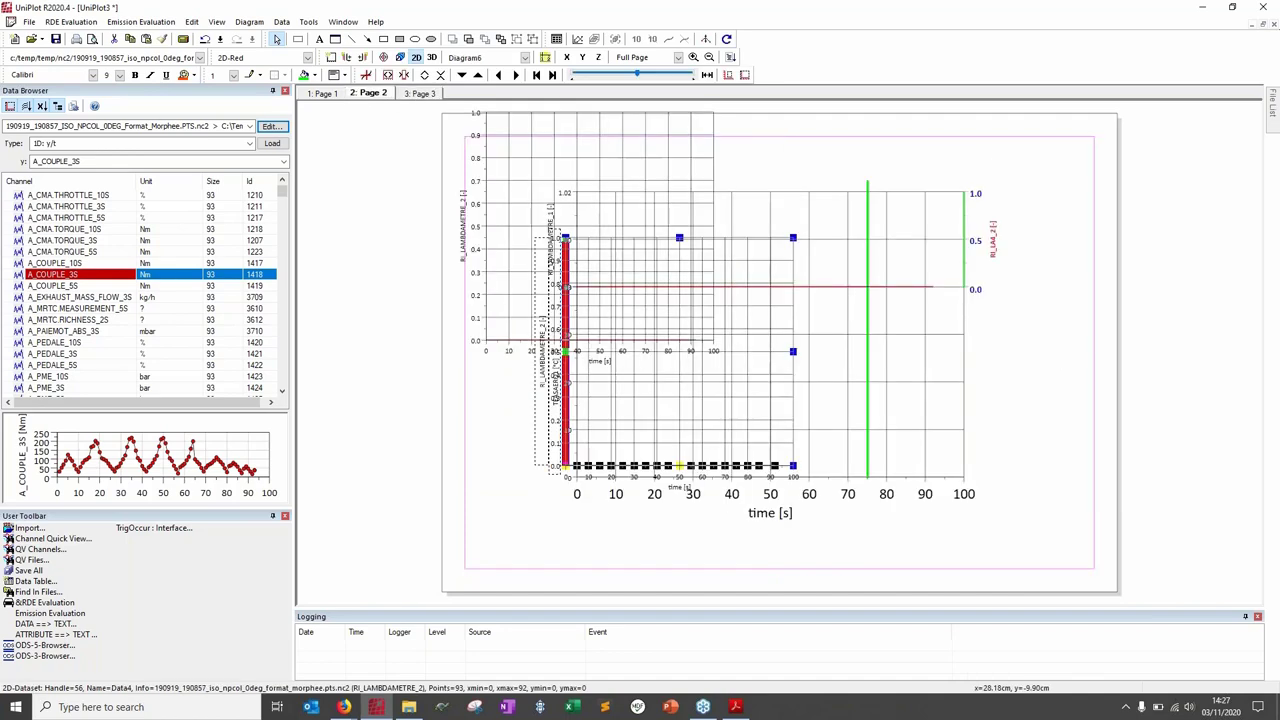
left_click(1060, 402)
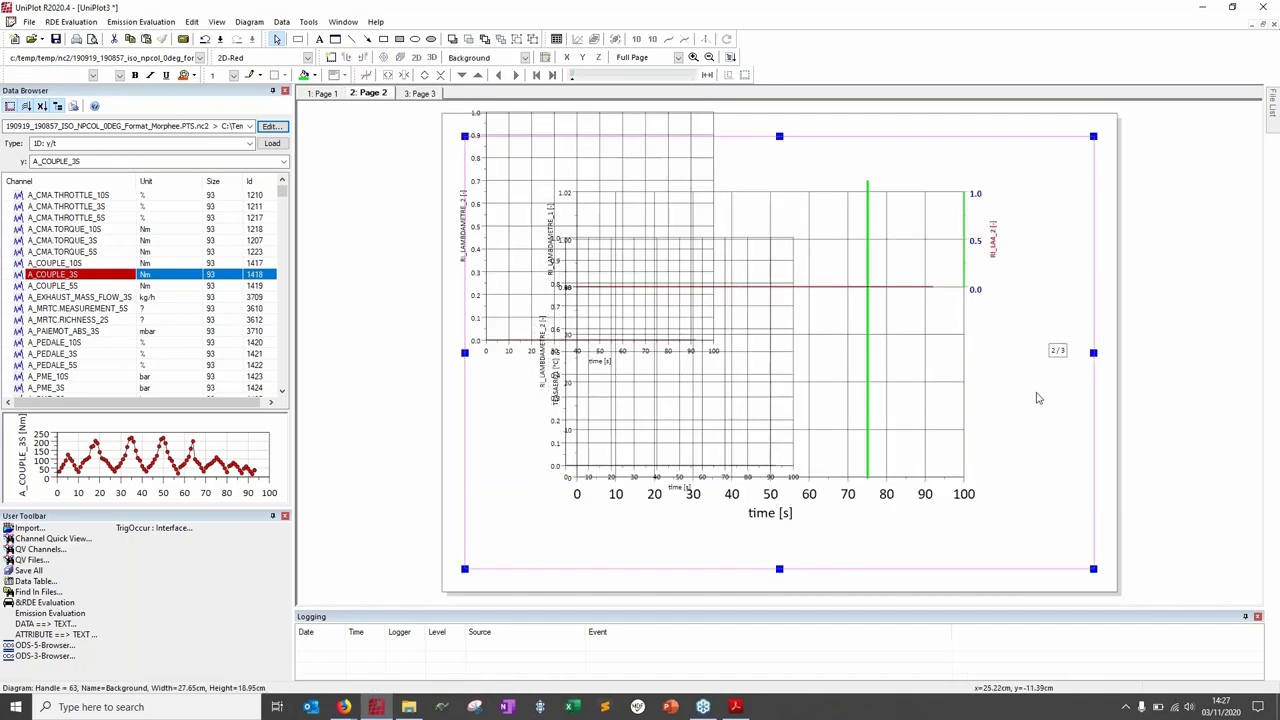
Step: View the Add Objects slide and the Cartridge creation and Background slide of the tutorial PDF in Acrobat Reader, and return to UniPlot
left_click(737, 708)
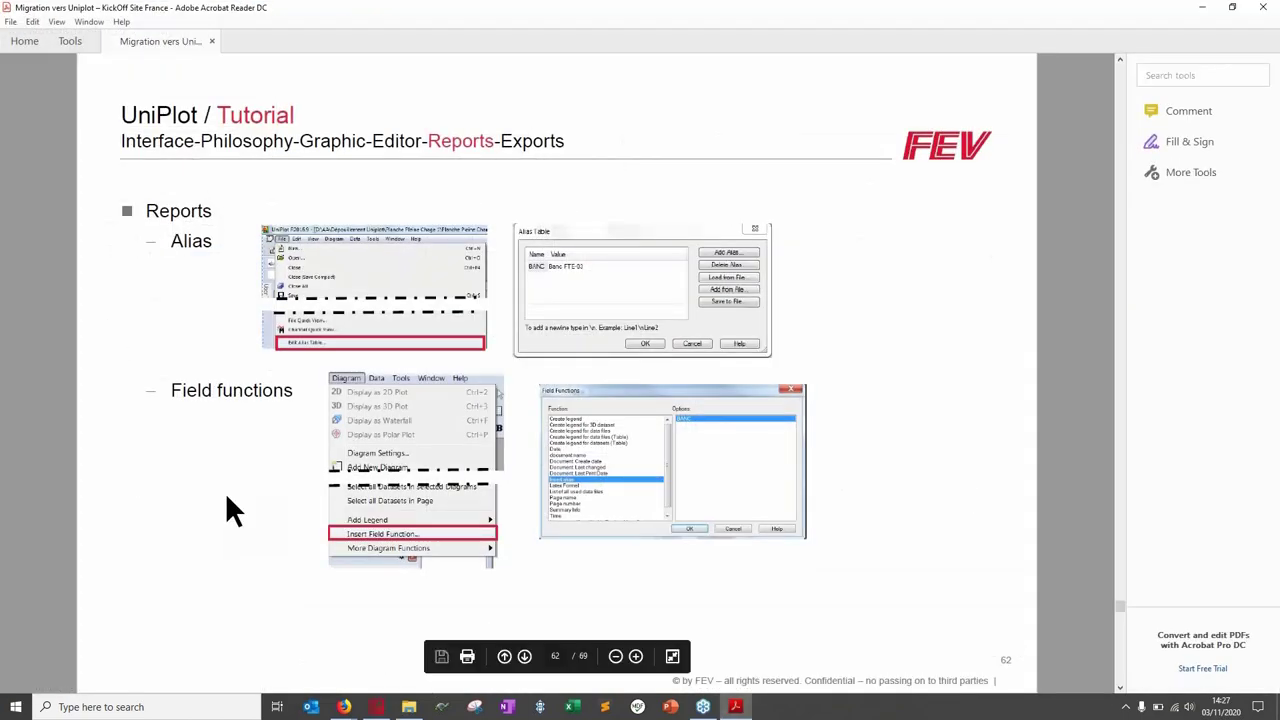
scroll(226, 497, "down", 1)
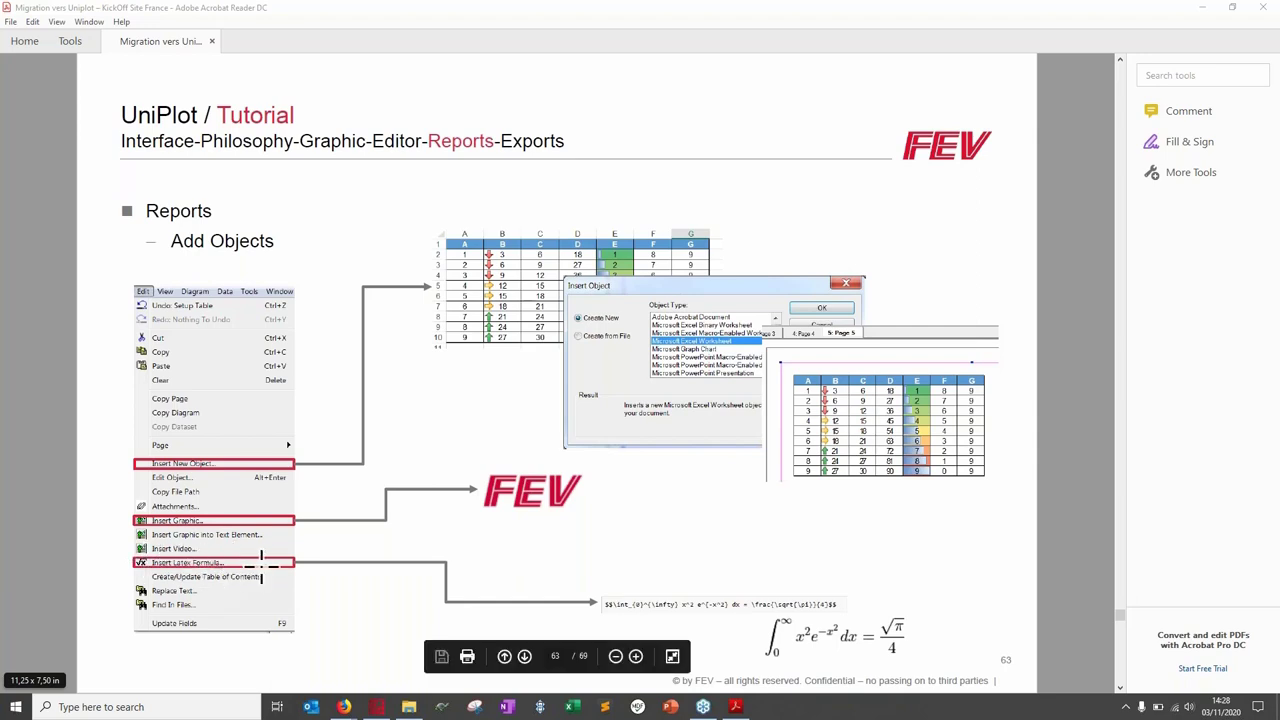
scroll(412, 523, "down", 1)
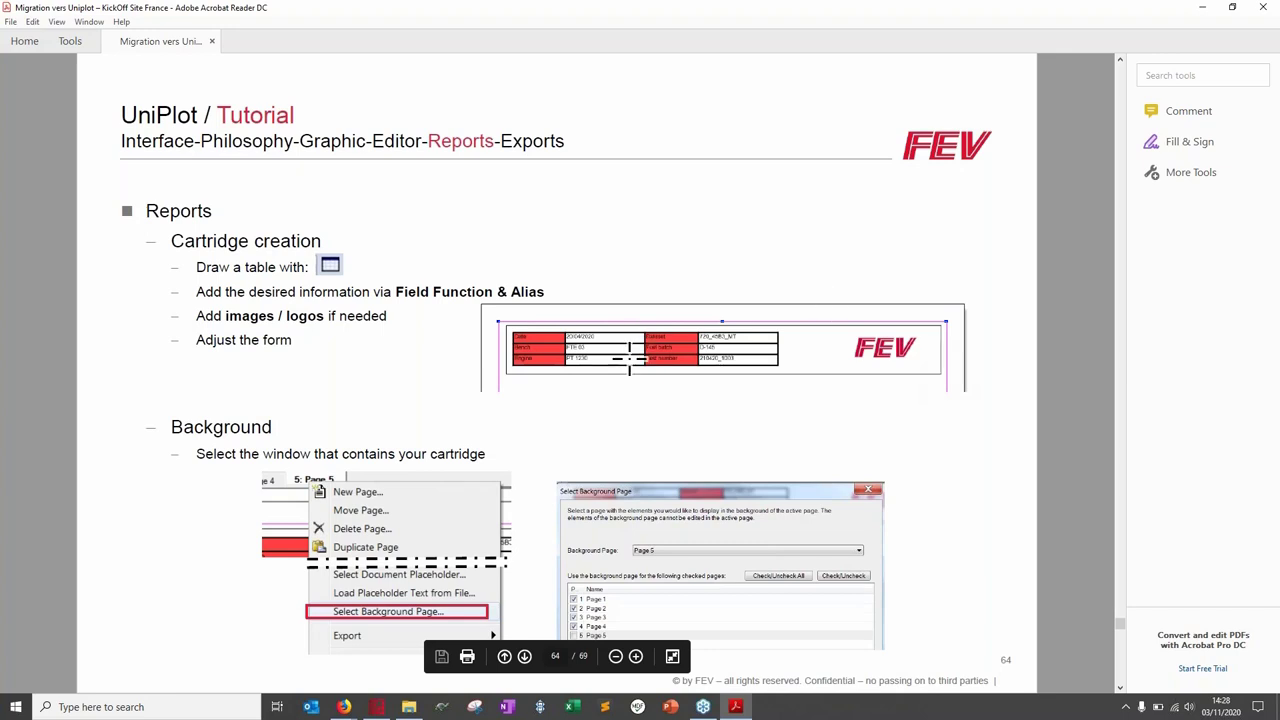
left_click(735, 707)
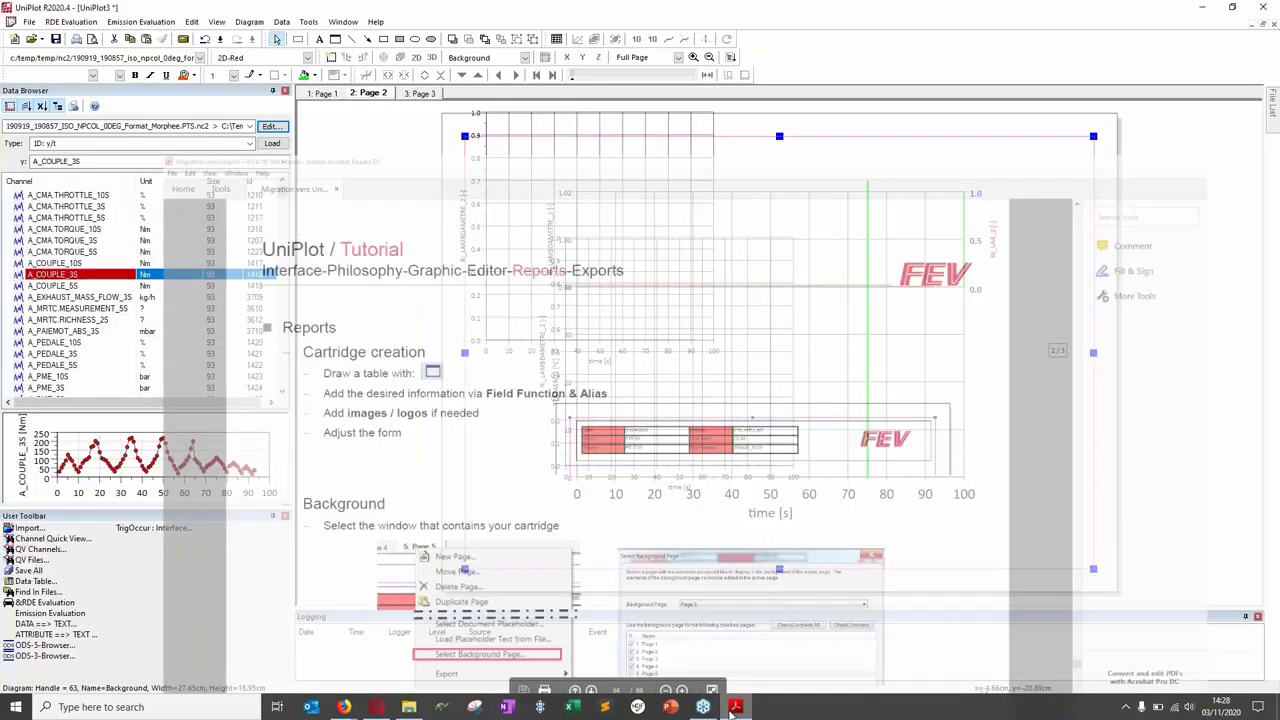
Step: Move the Hello world text on Page 3 to the page's upper-left corner, above the table
left_click(419, 93)
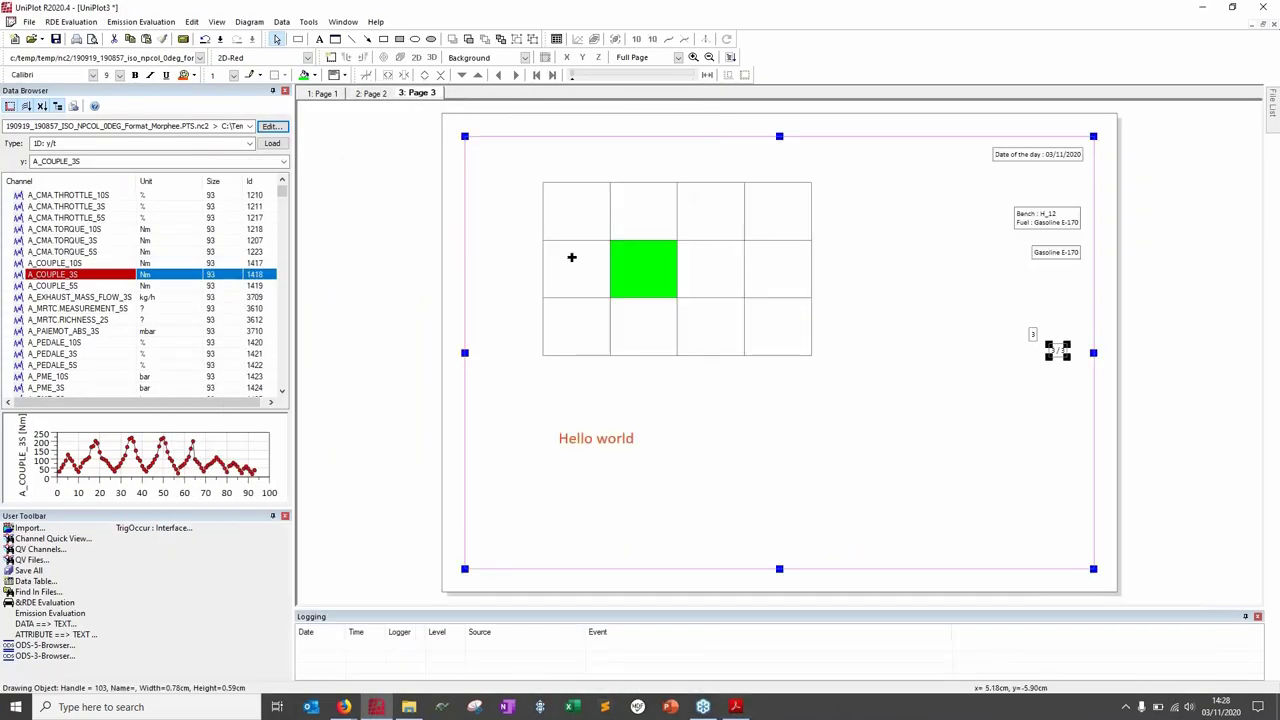
left_click(589, 446)
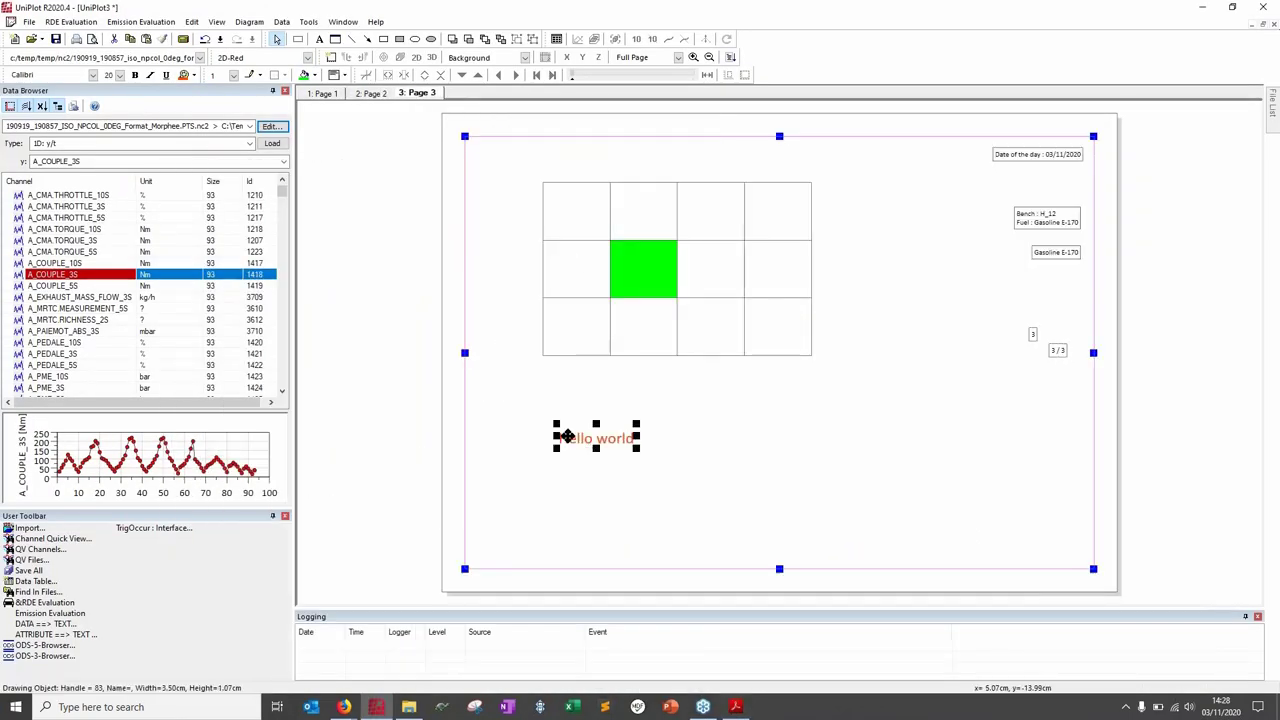
left_click_drag(568, 440, 502, 163)
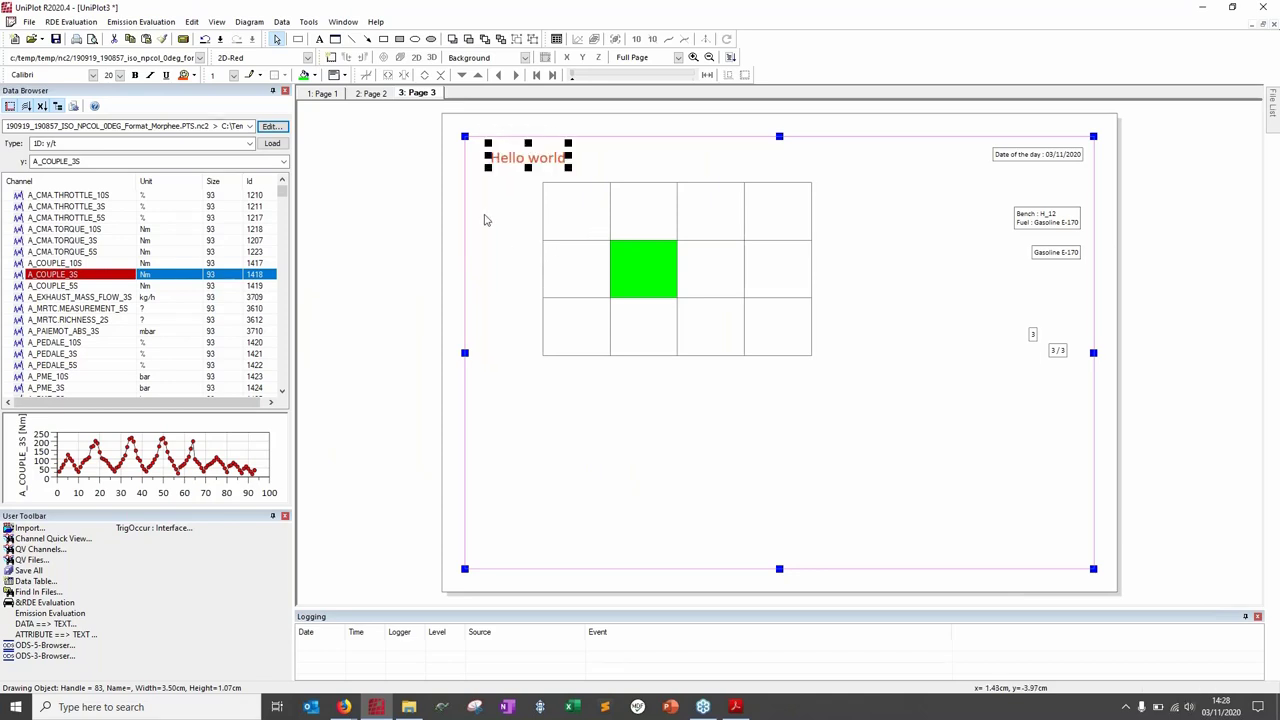
Step: Assign Page 3 as the background master page for the other document pages and accept the assignment
right_click(407, 94)
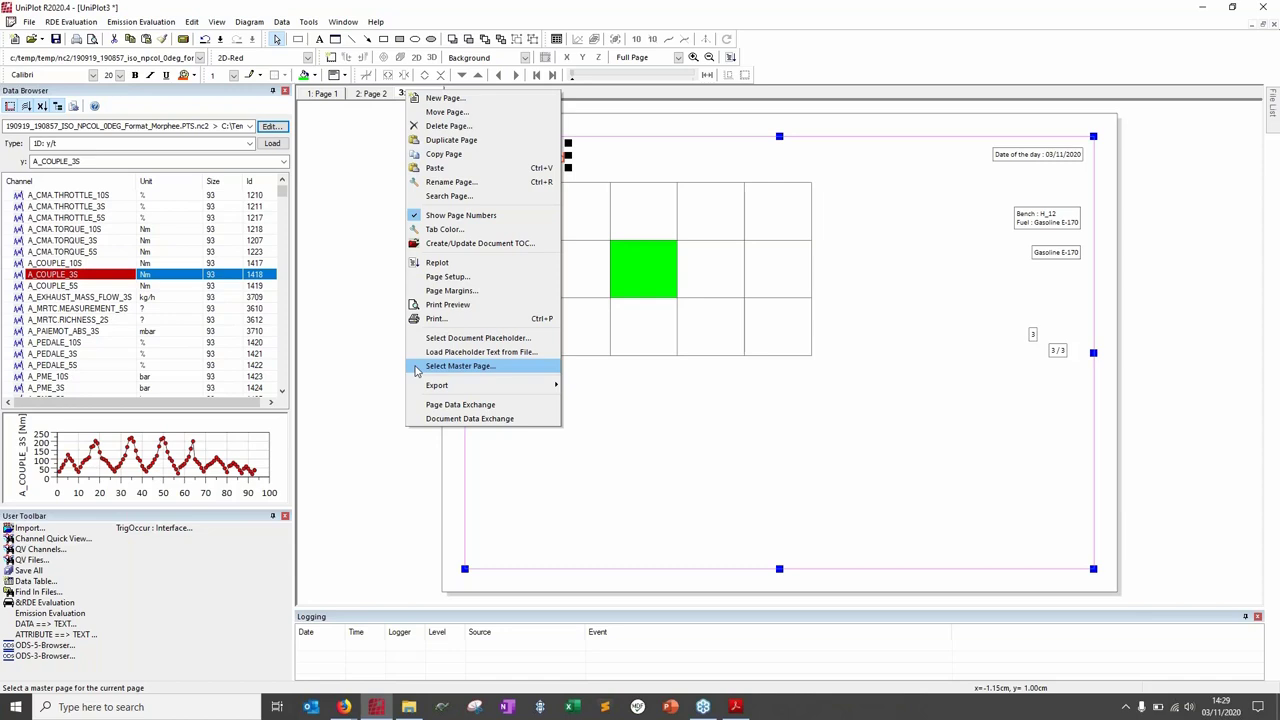
left_click(466, 369)
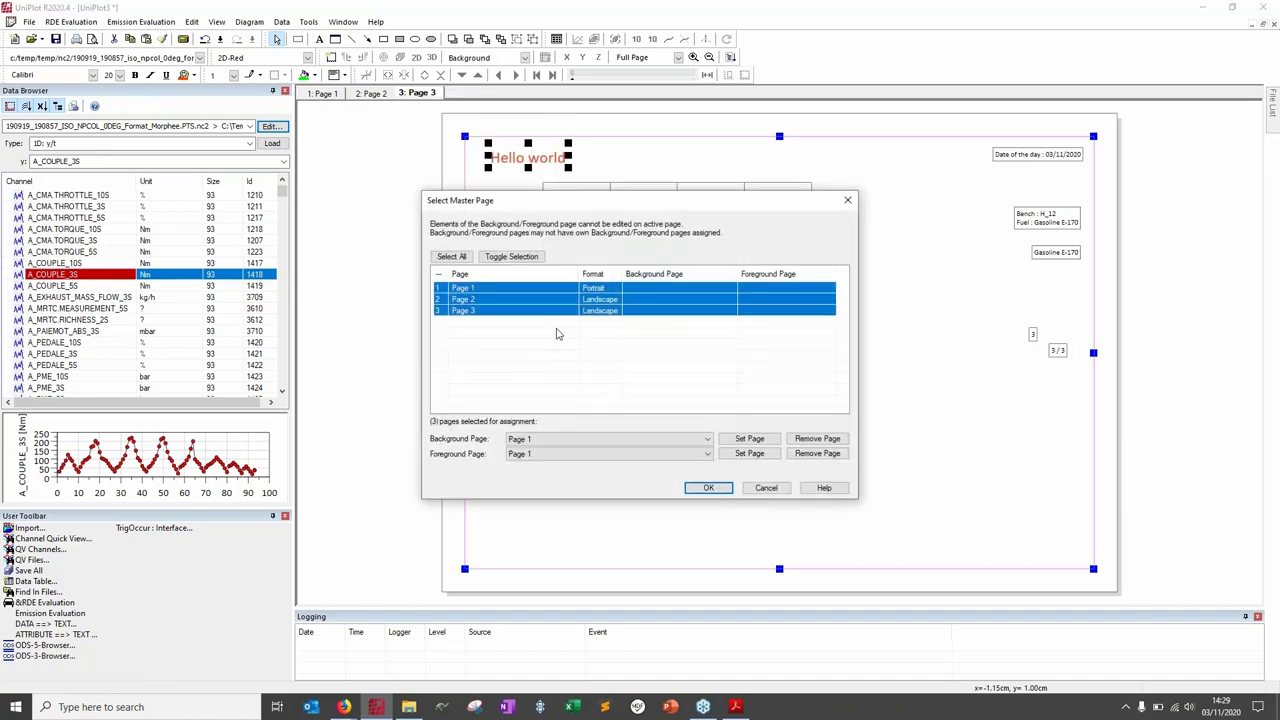
left_click(567, 440)
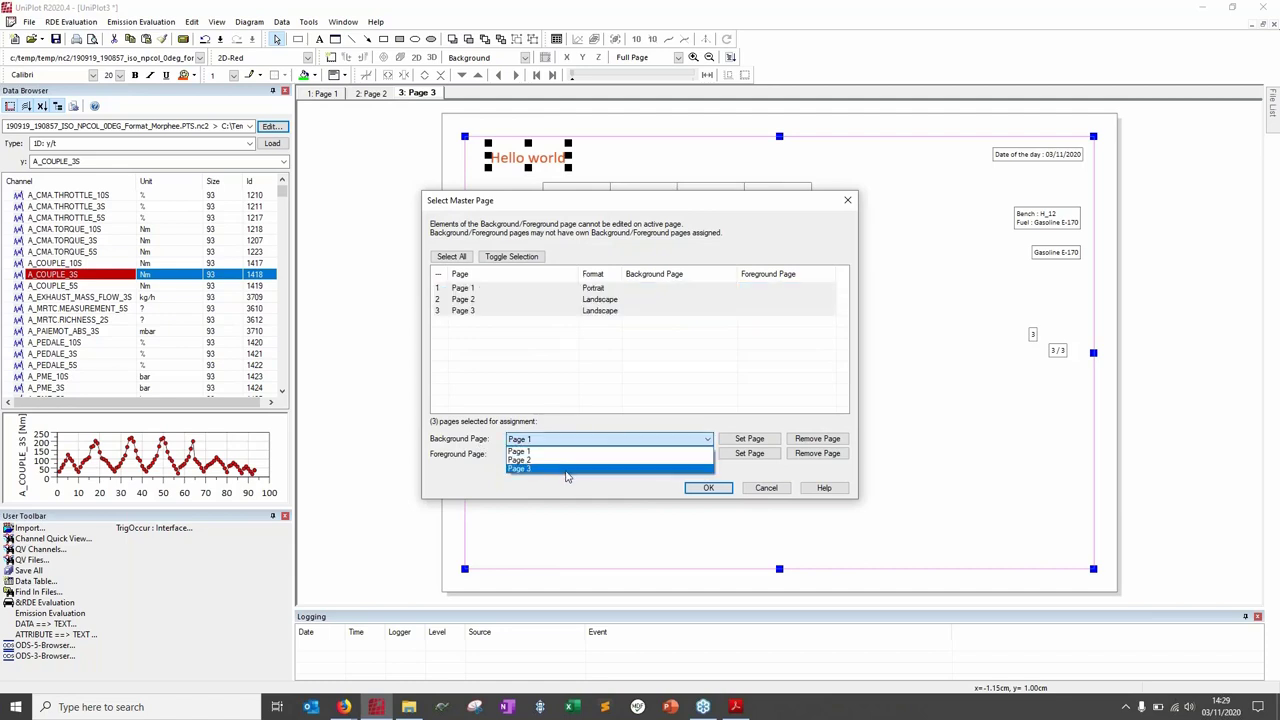
left_click(568, 468)
left_click(748, 441)
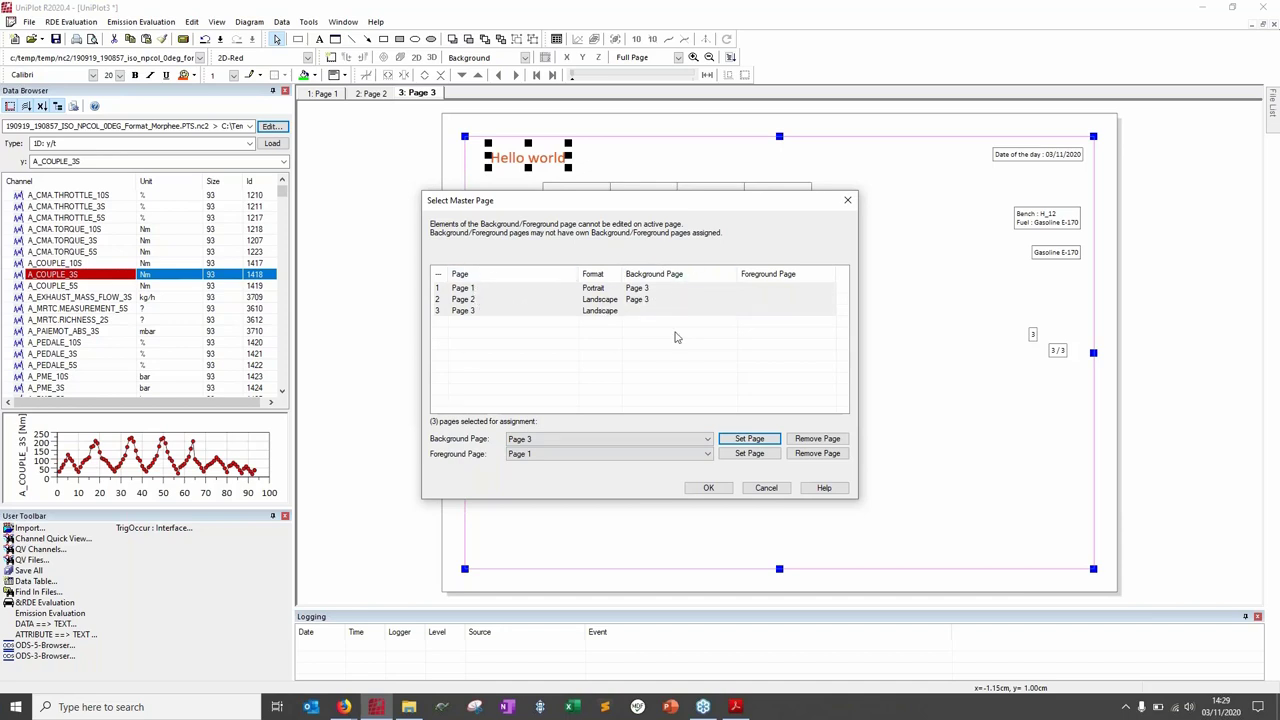
left_click(708, 488)
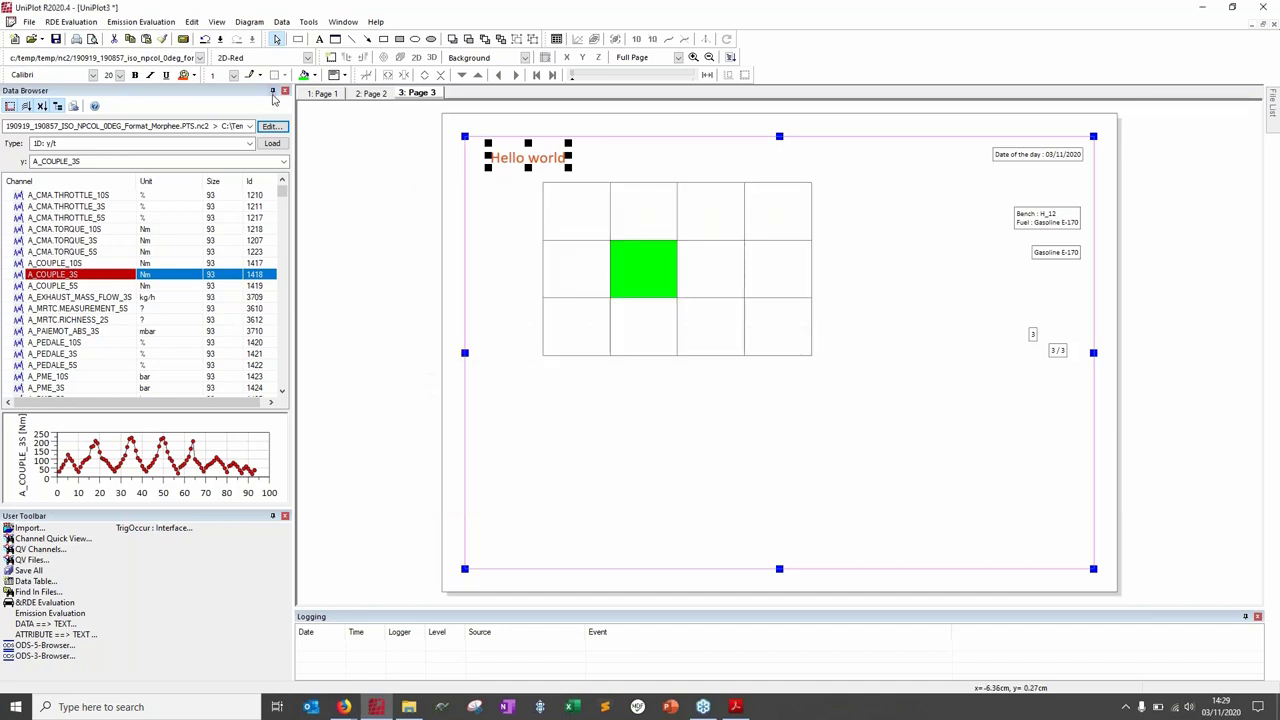
Step: Delete the overlapping diagrams from Page 2 so that the background elements stand clear
left_click(370, 93)
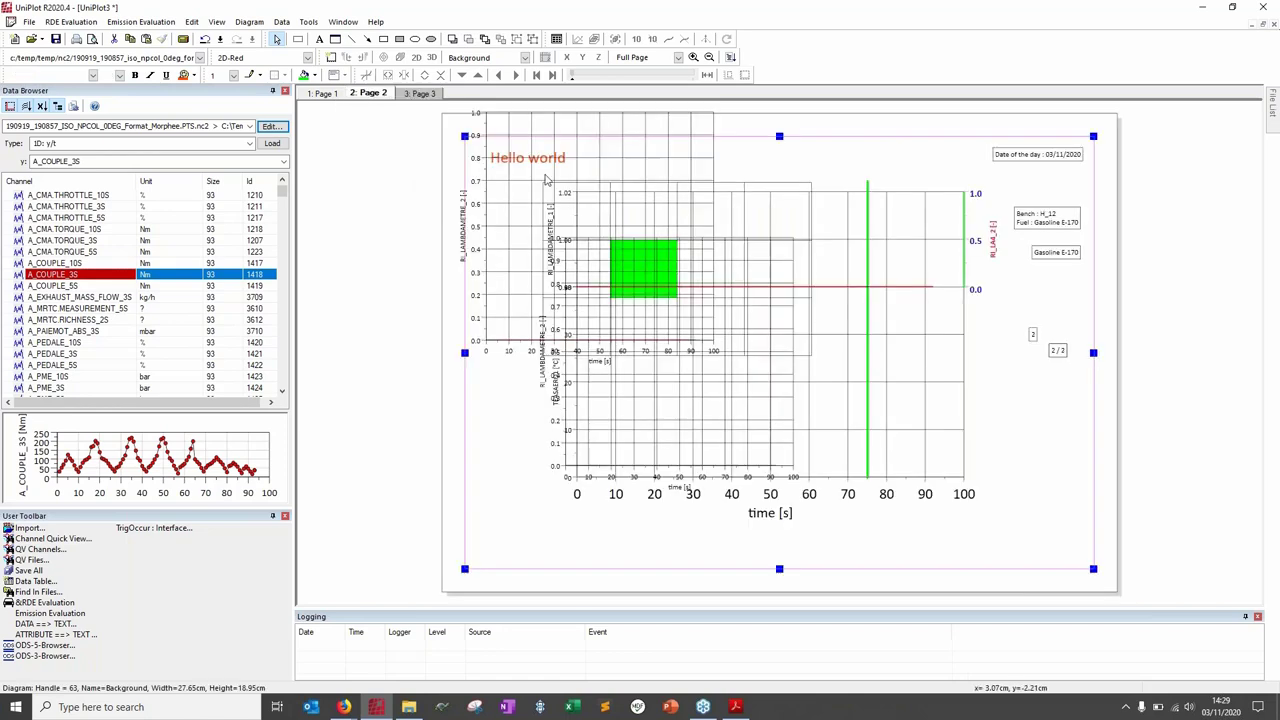
left_click(546, 180)
key("Delete")
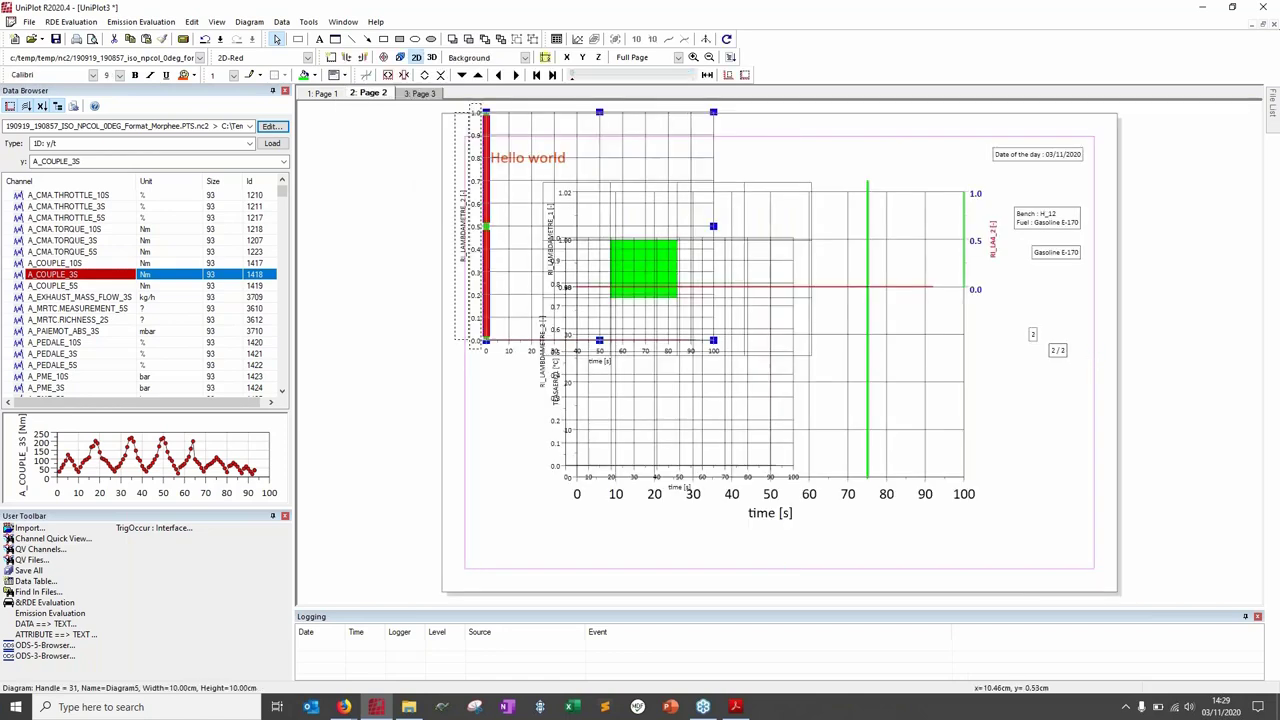
left_click(757, 208)
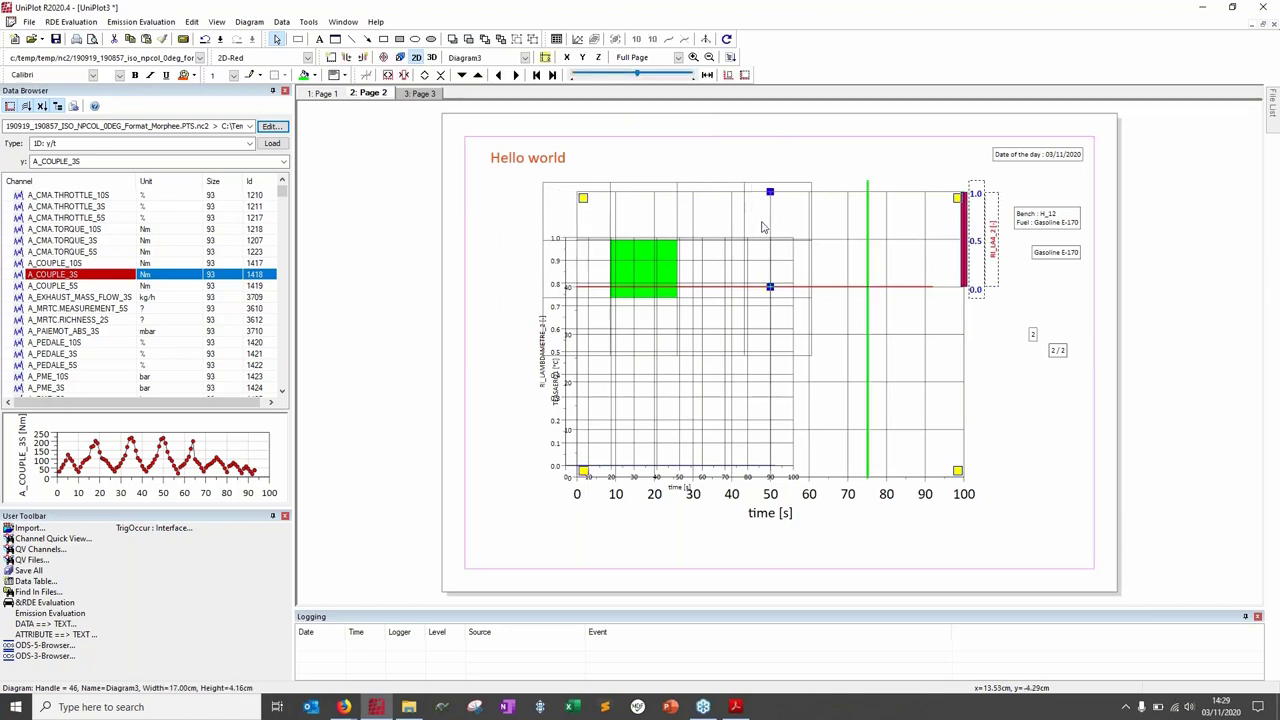
key("Delete")
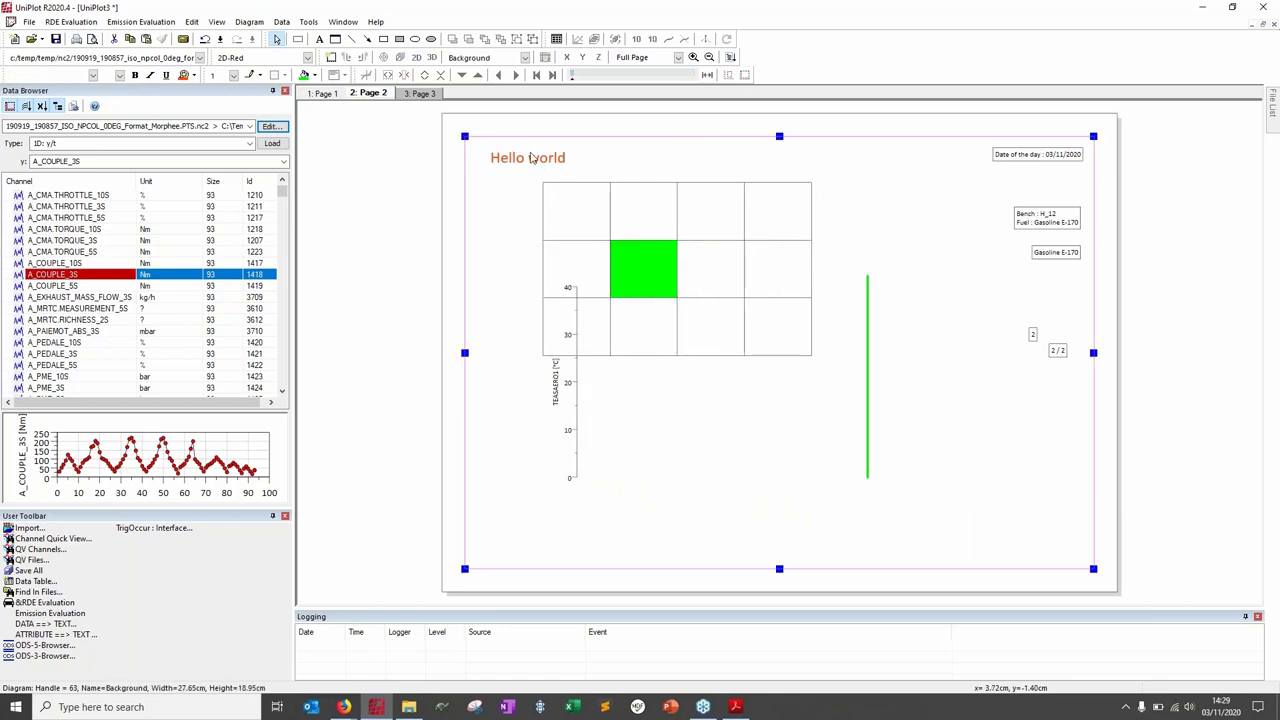
Step: Move the Hello world text on Page 3 to the upper centre of the page, check it on Page 2, and return to Page 3
left_click(420, 93)
left_click(497, 150)
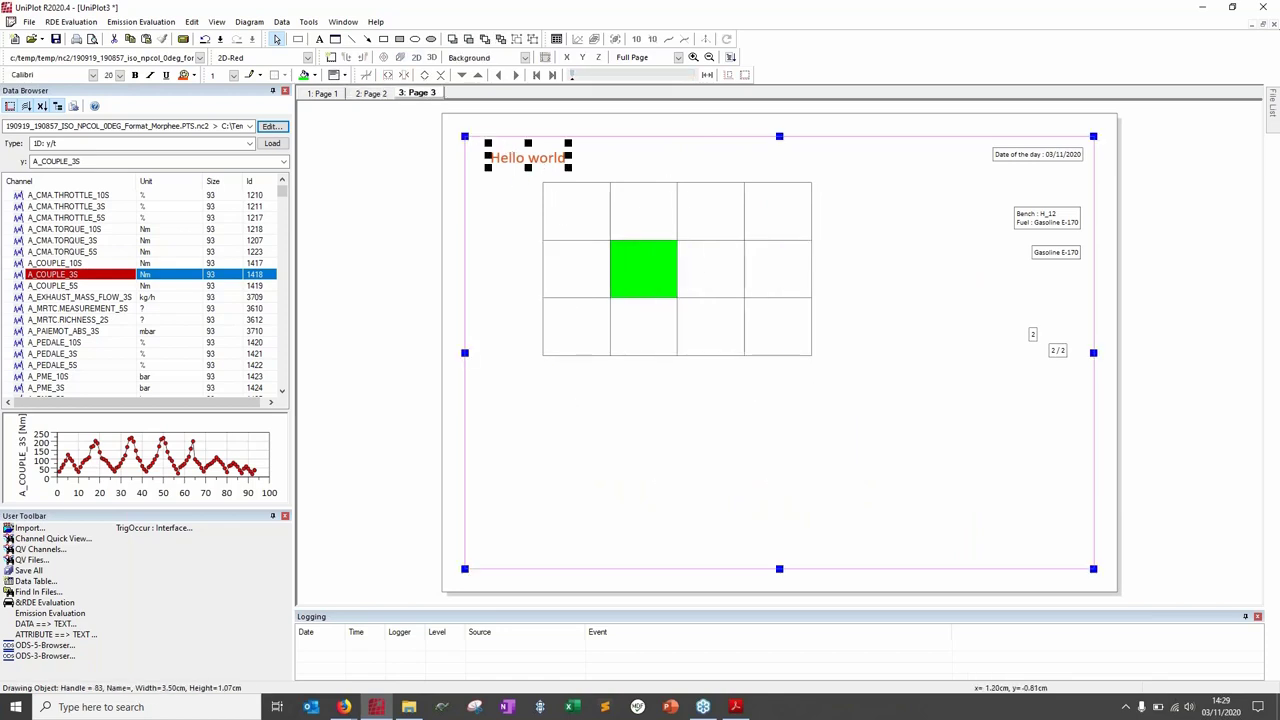
left_click_drag(497, 150, 697, 147)
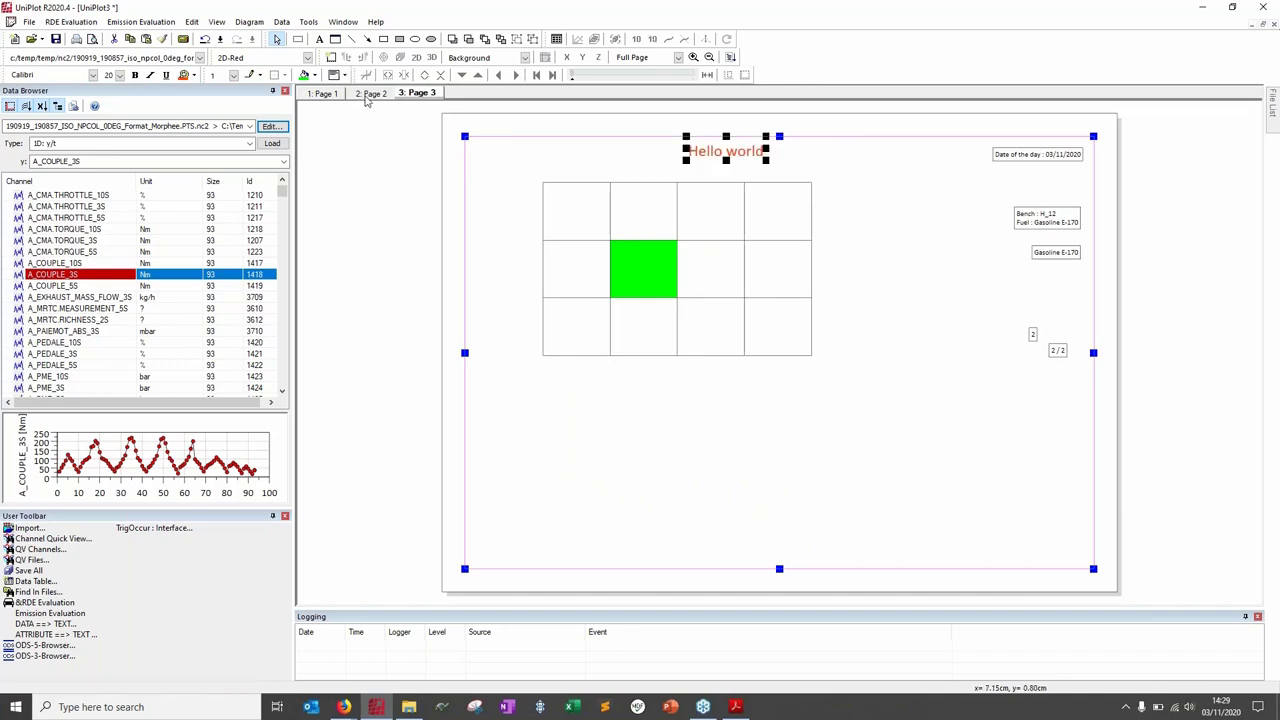
left_click(367, 93)
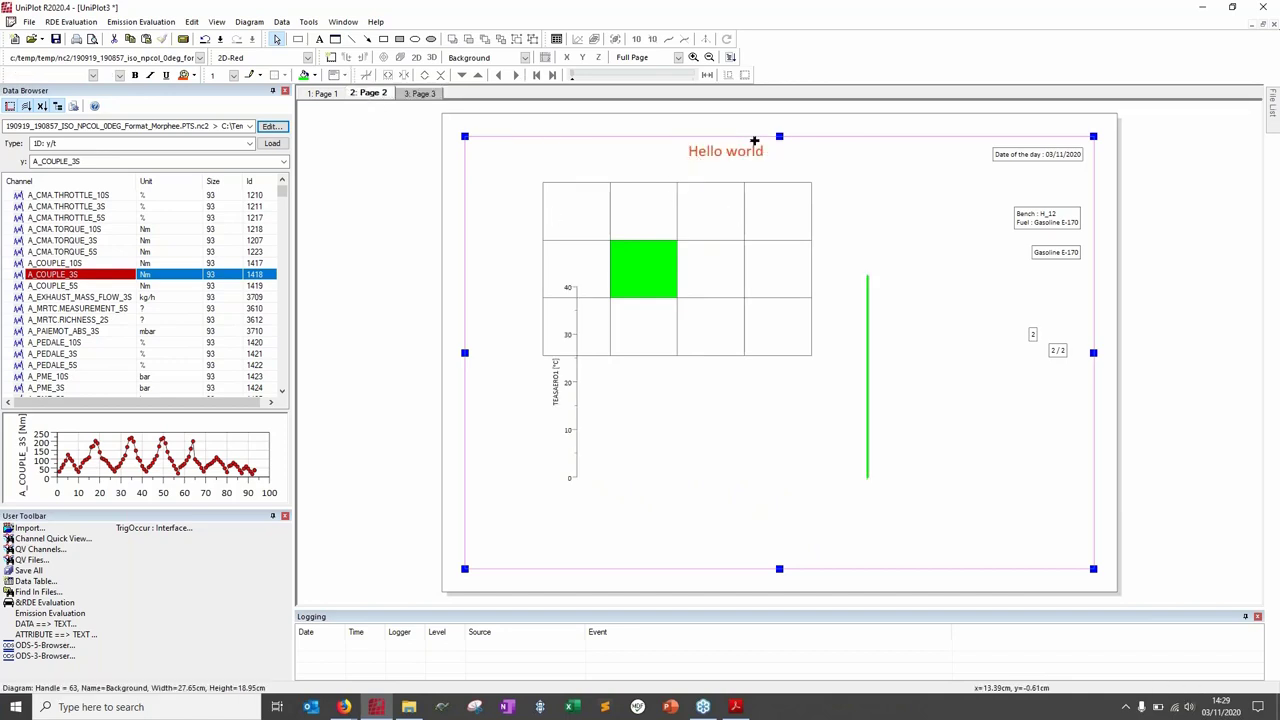
left_click(420, 93)
left_click(725, 151)
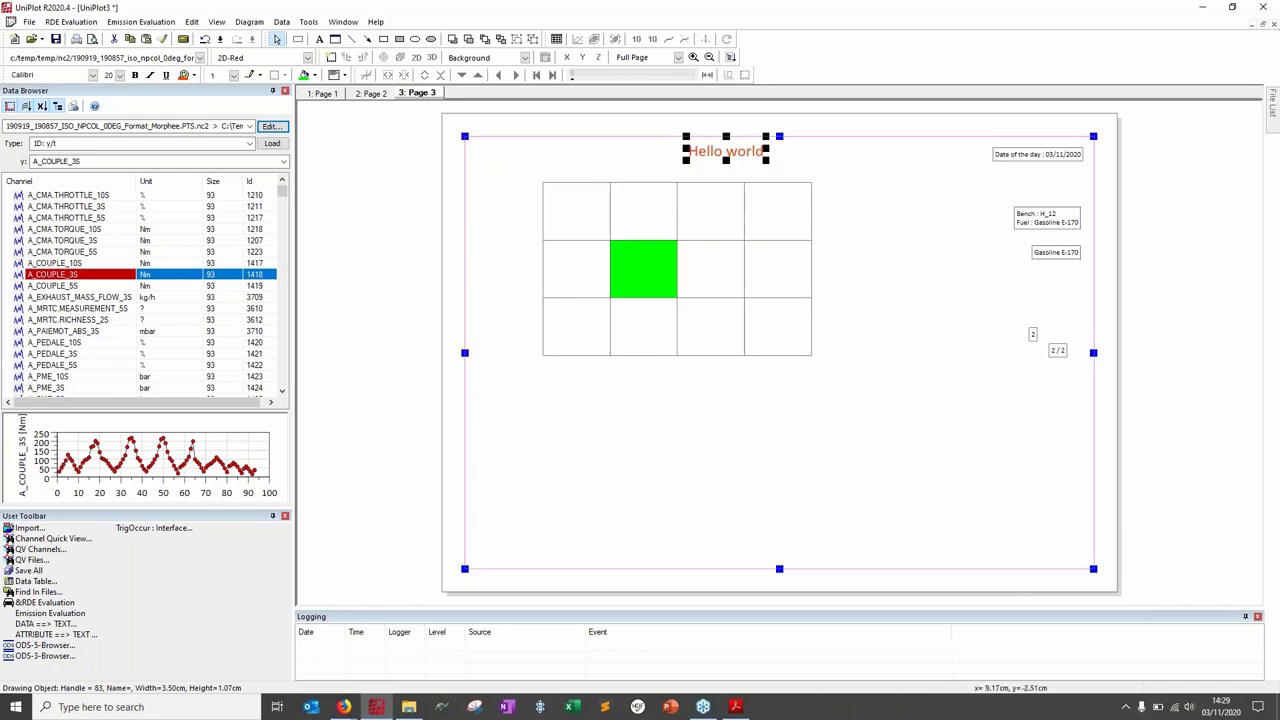
Step: Minimise UniPlot and view the Exports slide about exporting the layout in the tutorial PDF in Acrobat Reader
left_click(1203, 9)
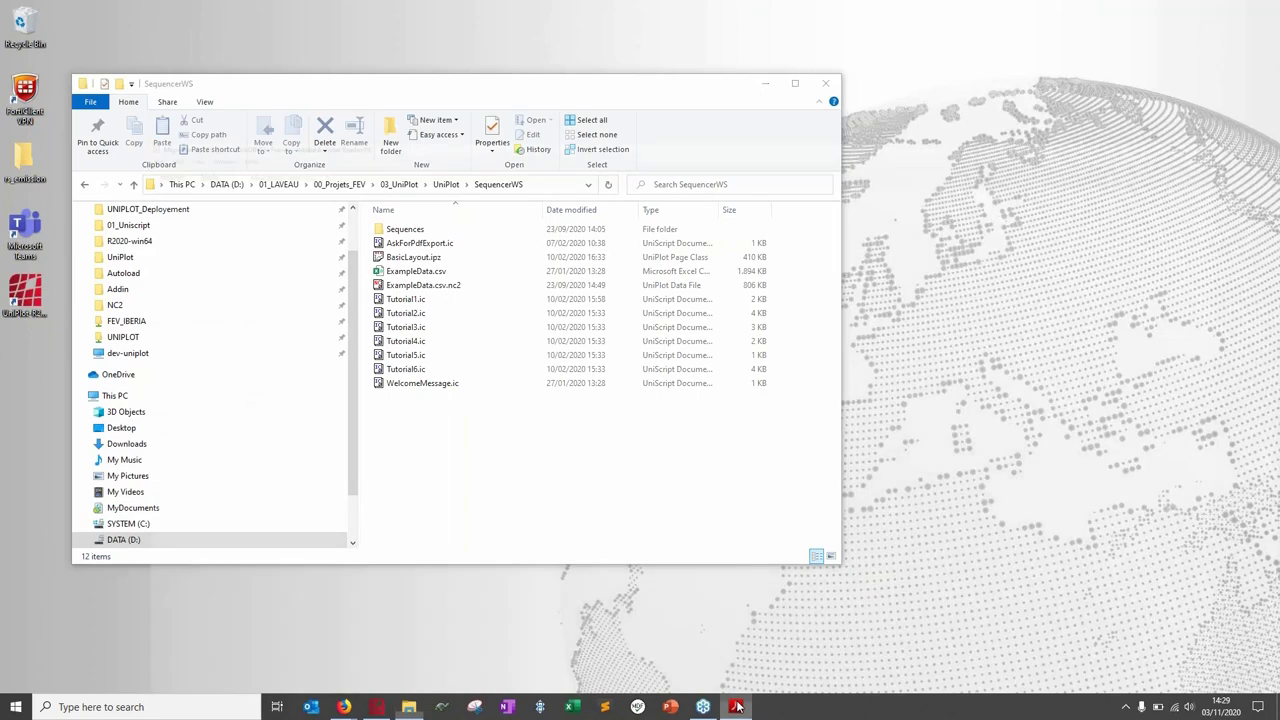
left_click(736, 706)
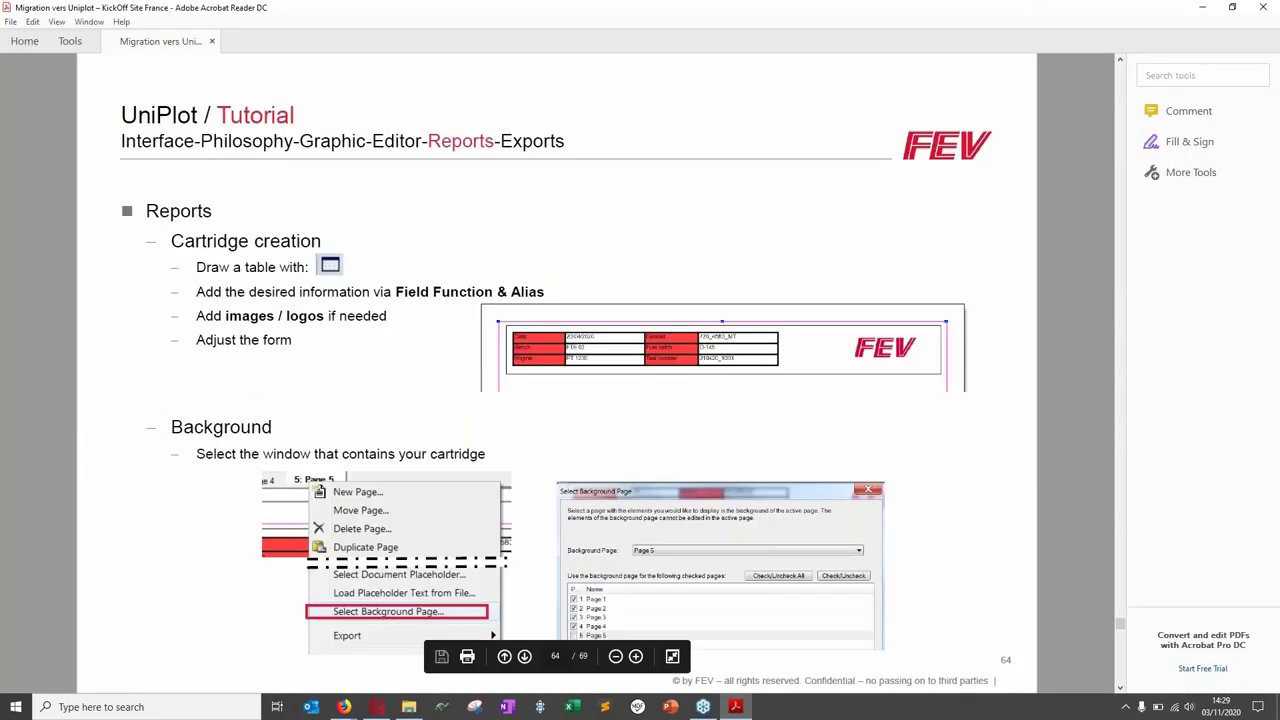
key("Right")
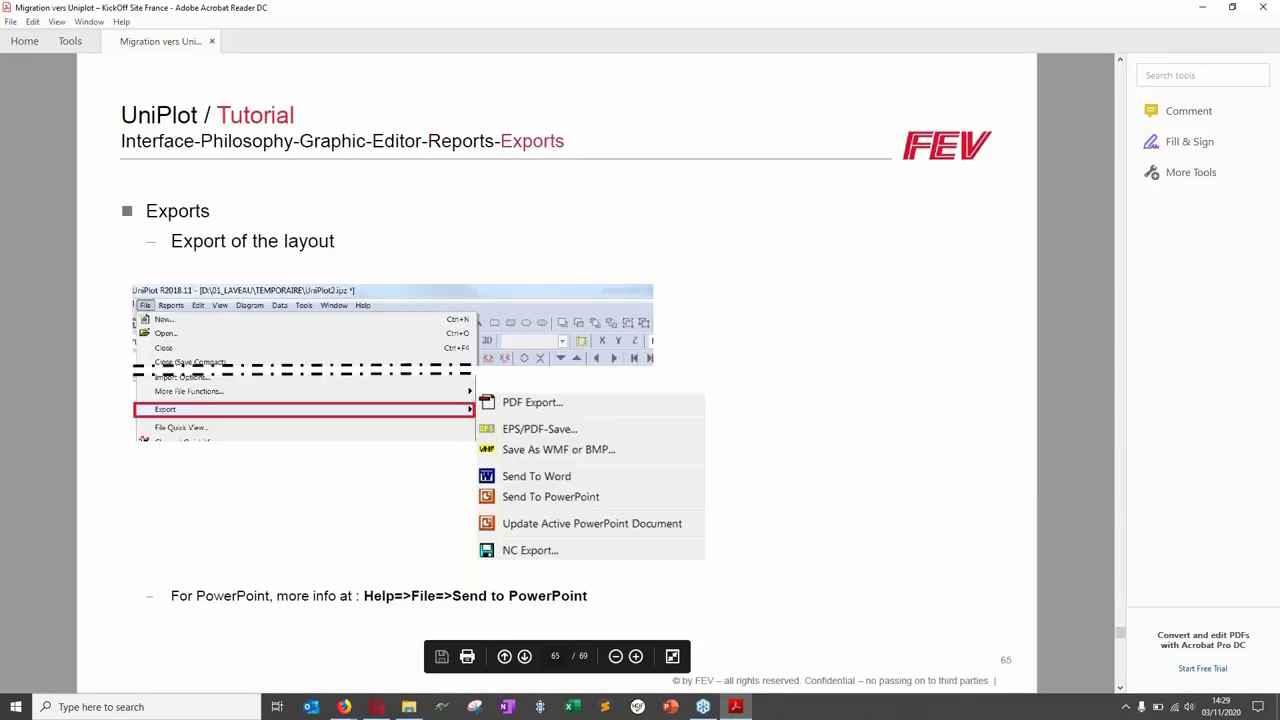
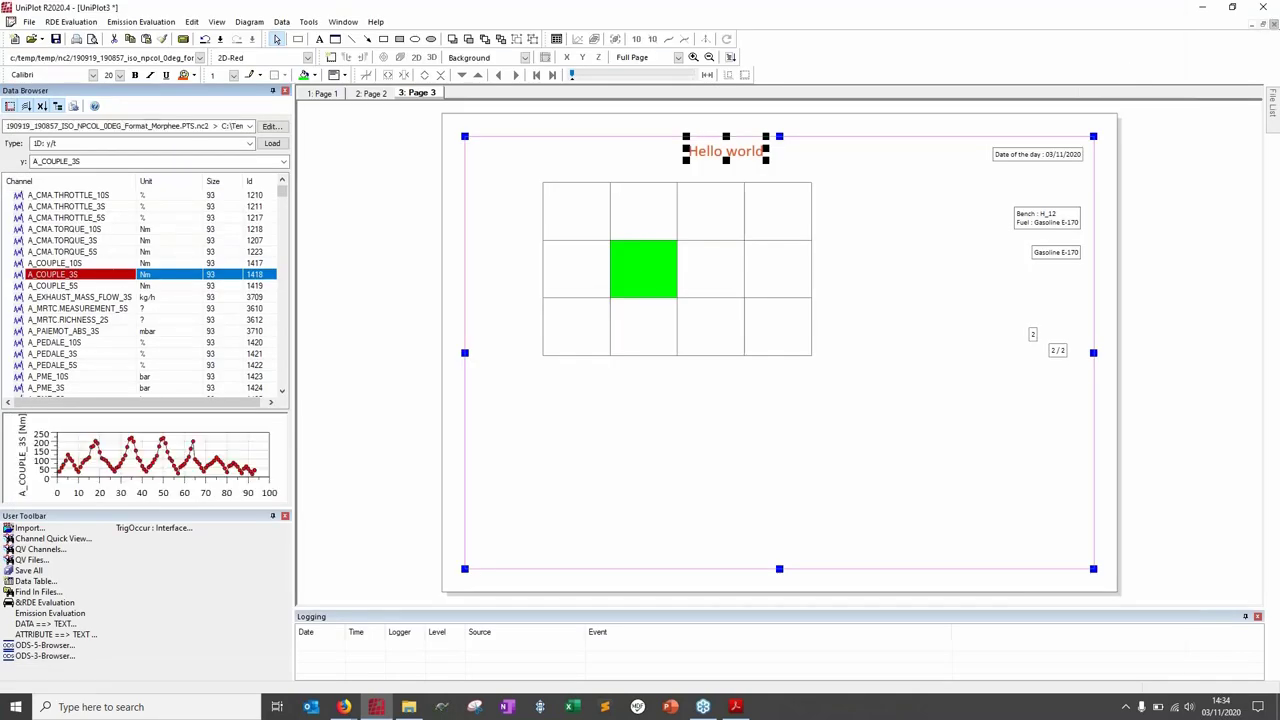
Step: Close the UniPlot3 document and display the Sequencer
left_click(1263, 22)
left_click(651, 381)
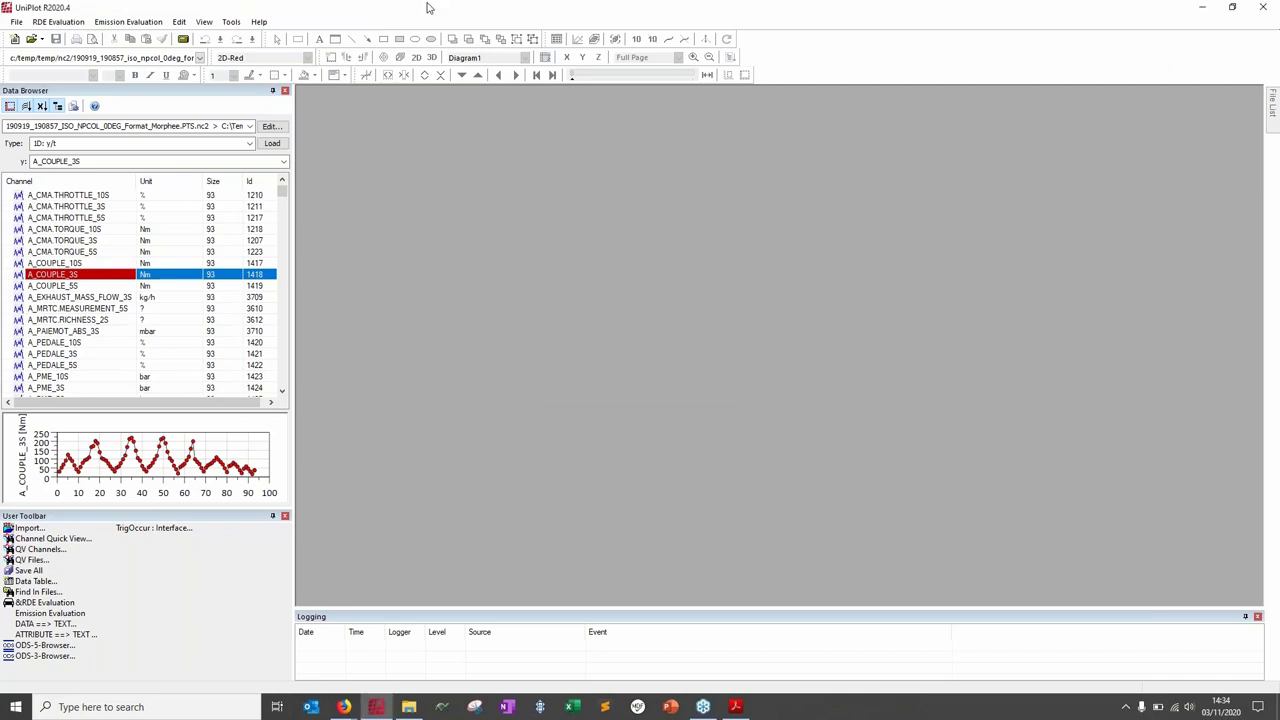
left_click(201, 23)
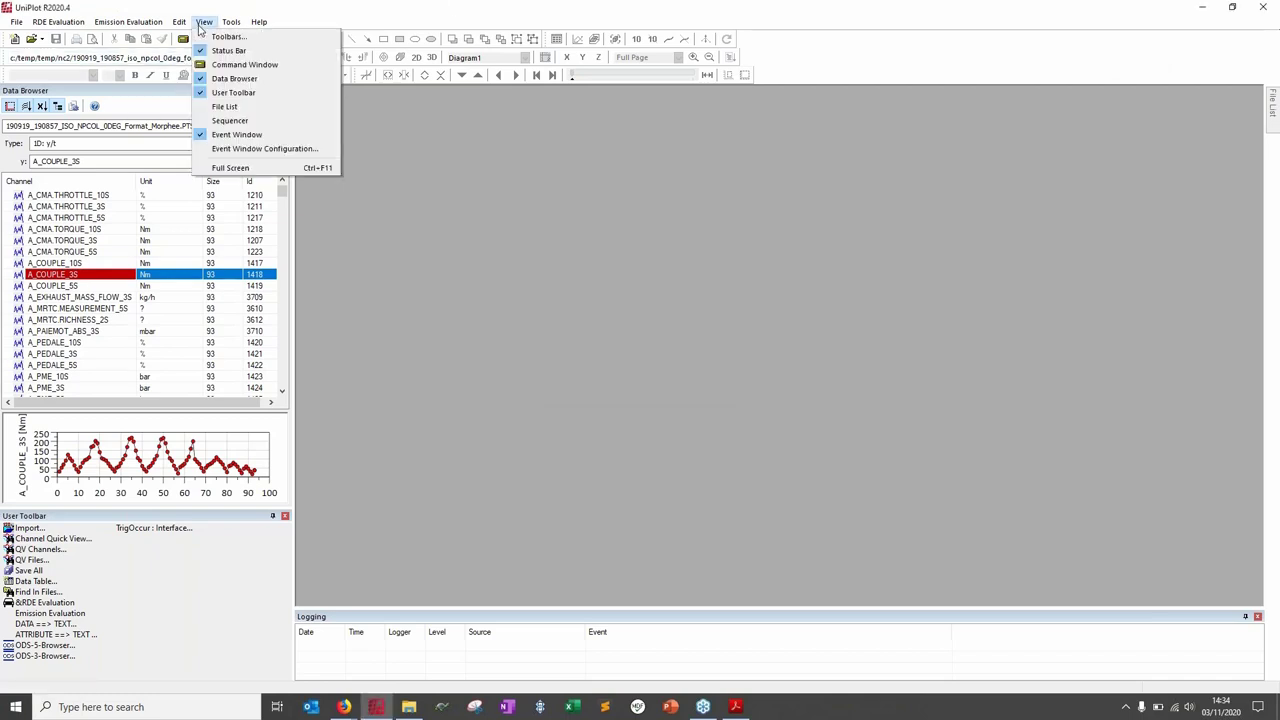
left_click(229, 120)
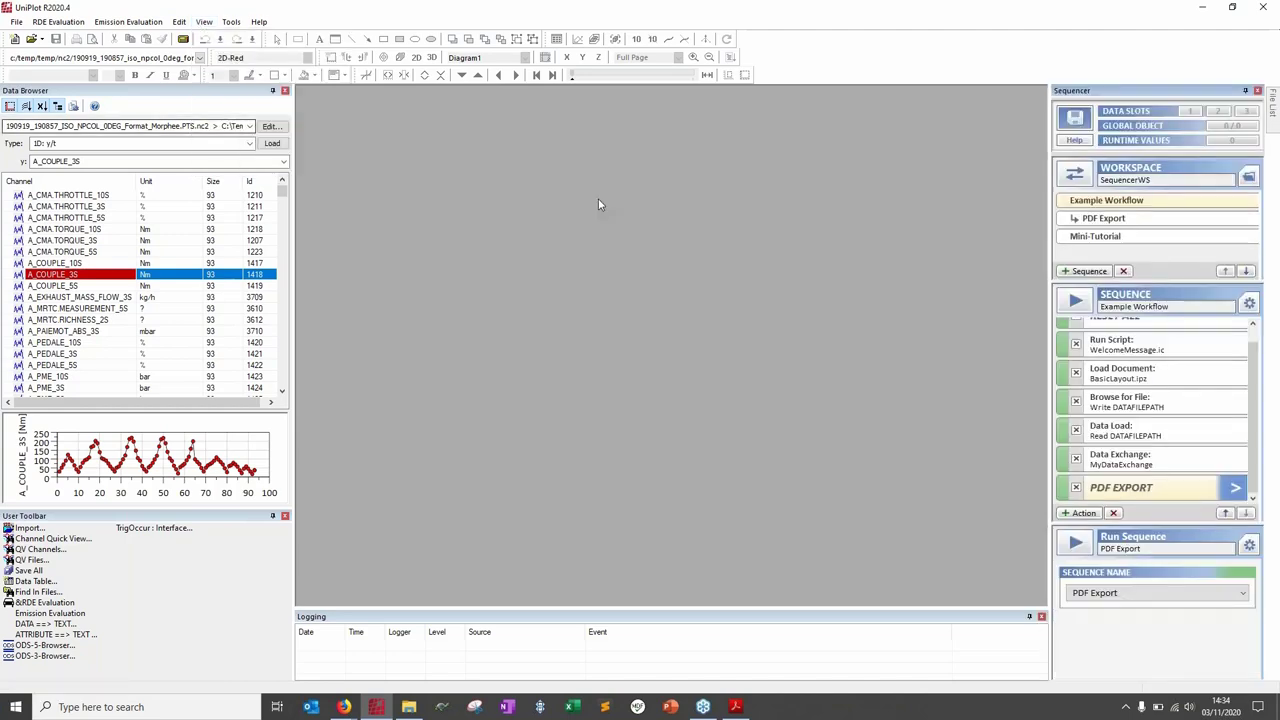
Step: Examine the files in the SequencerWS workspace folder, minimise its window, and display the PDF Export sequence
left_click_drag(1250, 397, 1248, 345)
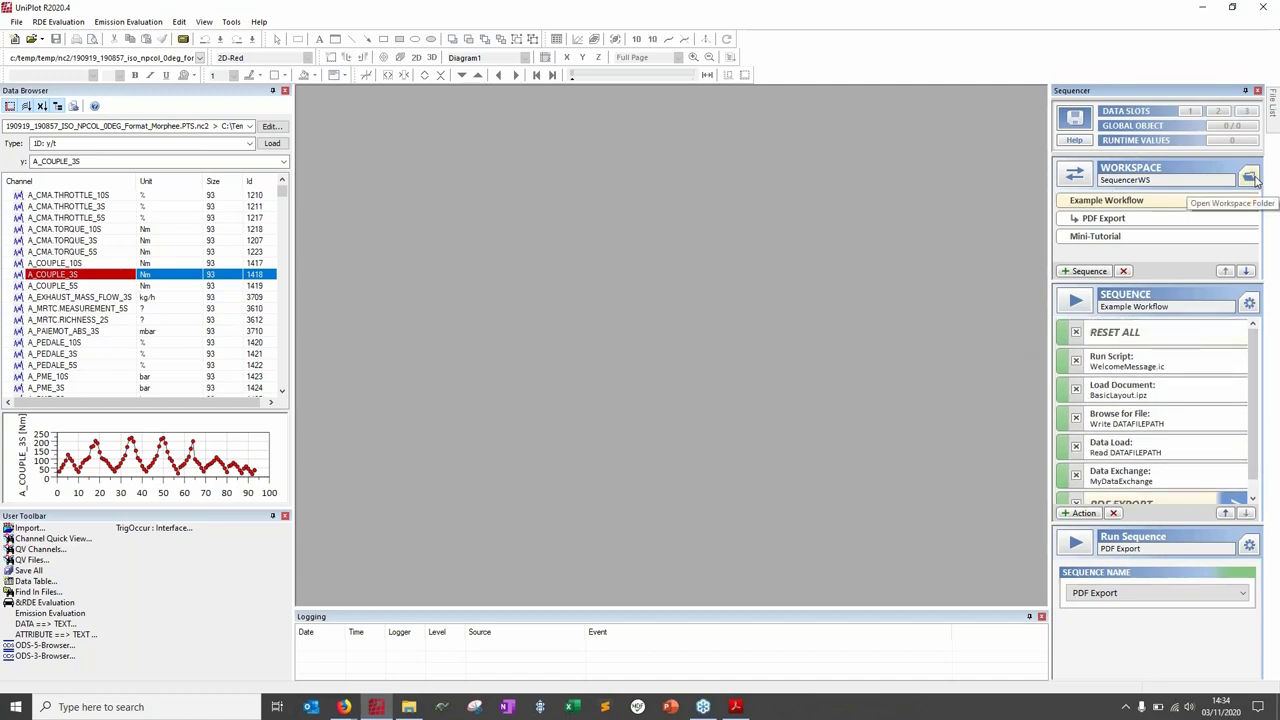
left_click(1250, 177)
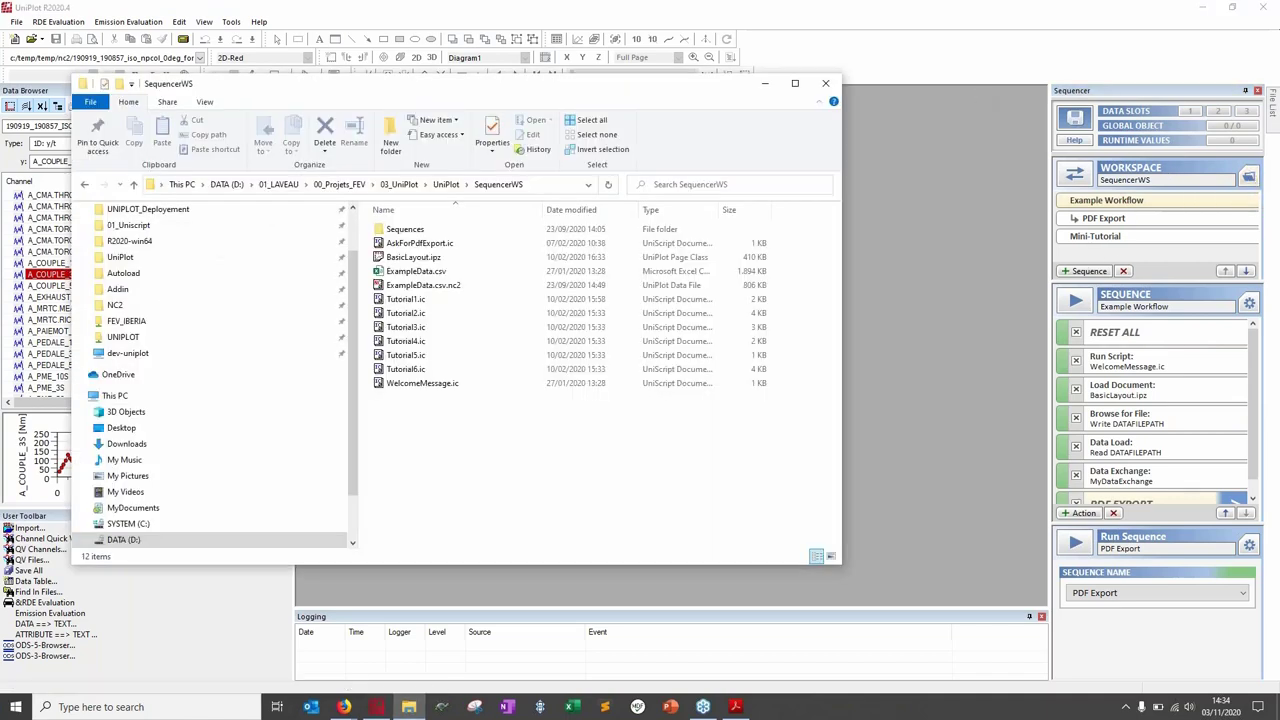
left_click_drag(587, 92, 495, 76)
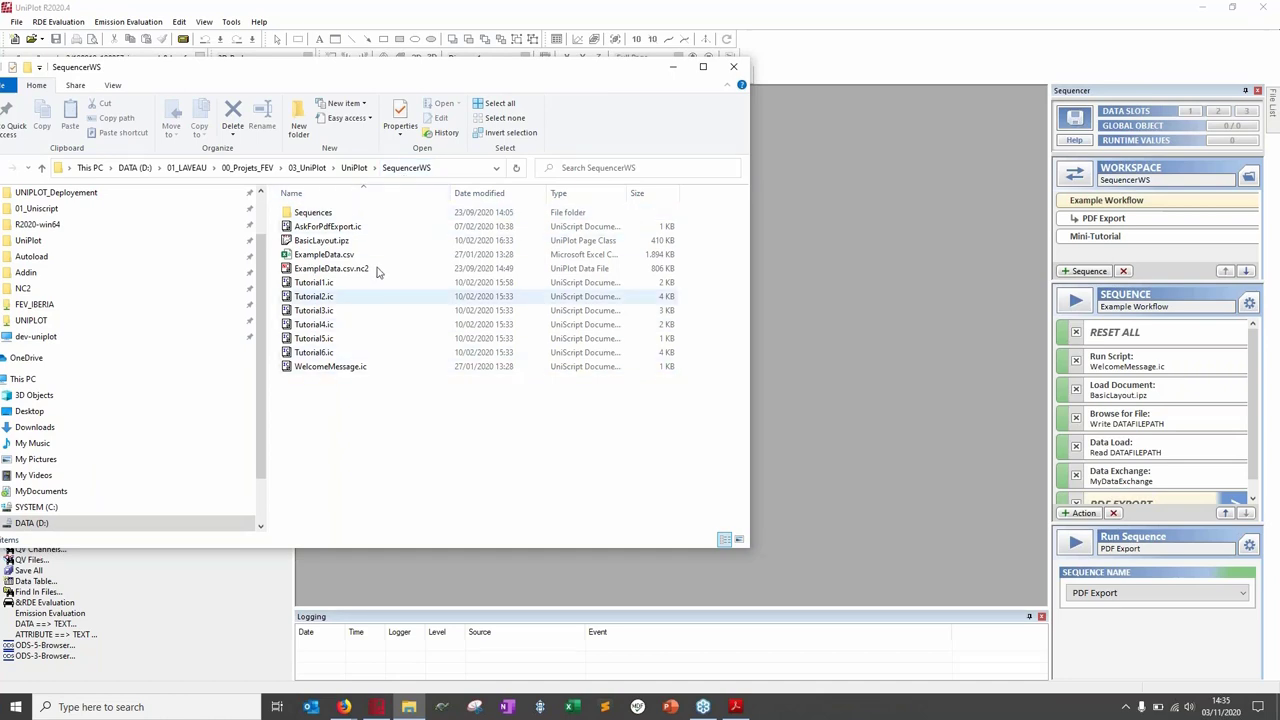
left_click(672, 66)
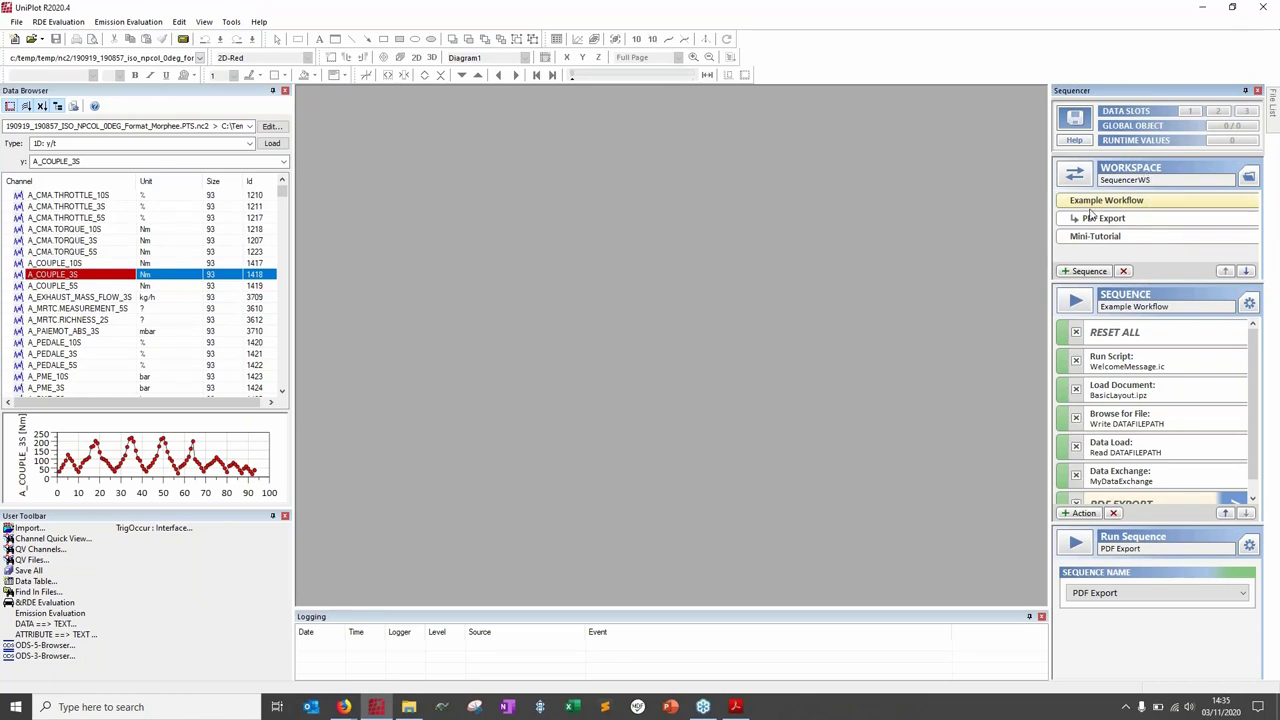
left_click(1164, 222)
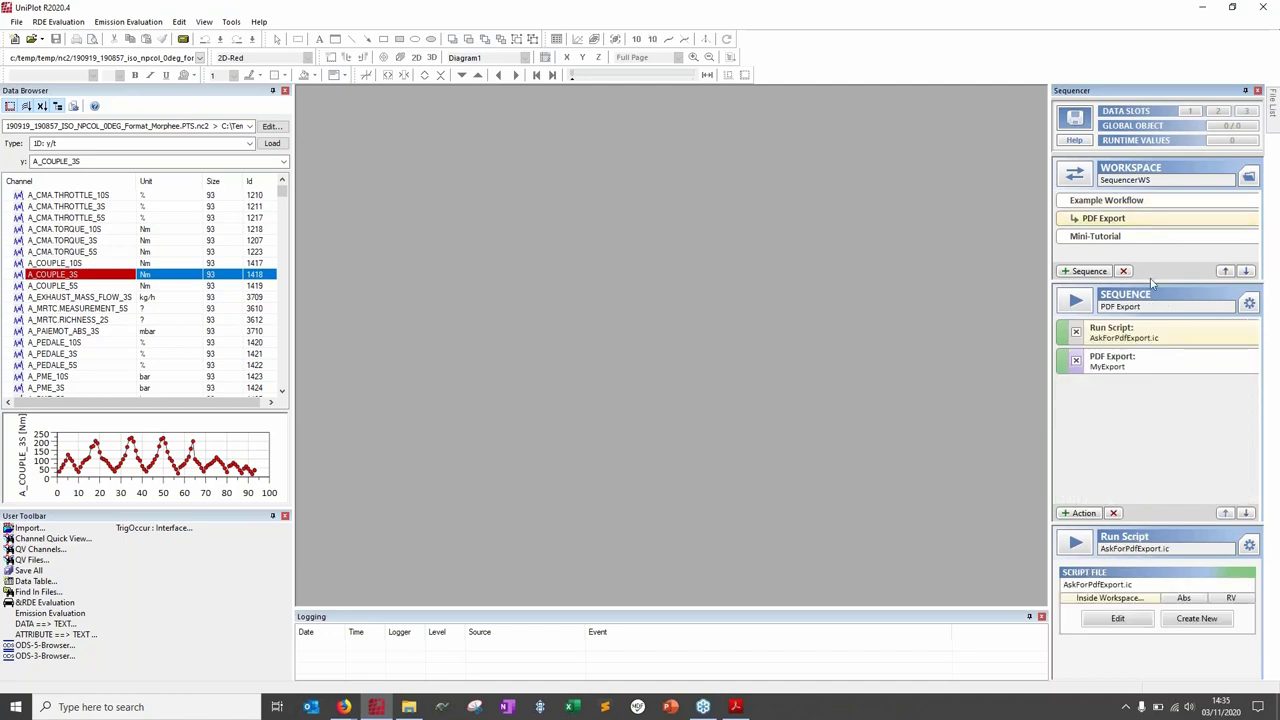
Step: Display the Mini-Tutorial sequence, return to the Example Workflow sequence, and examine its list of actions
left_click(1130, 240)
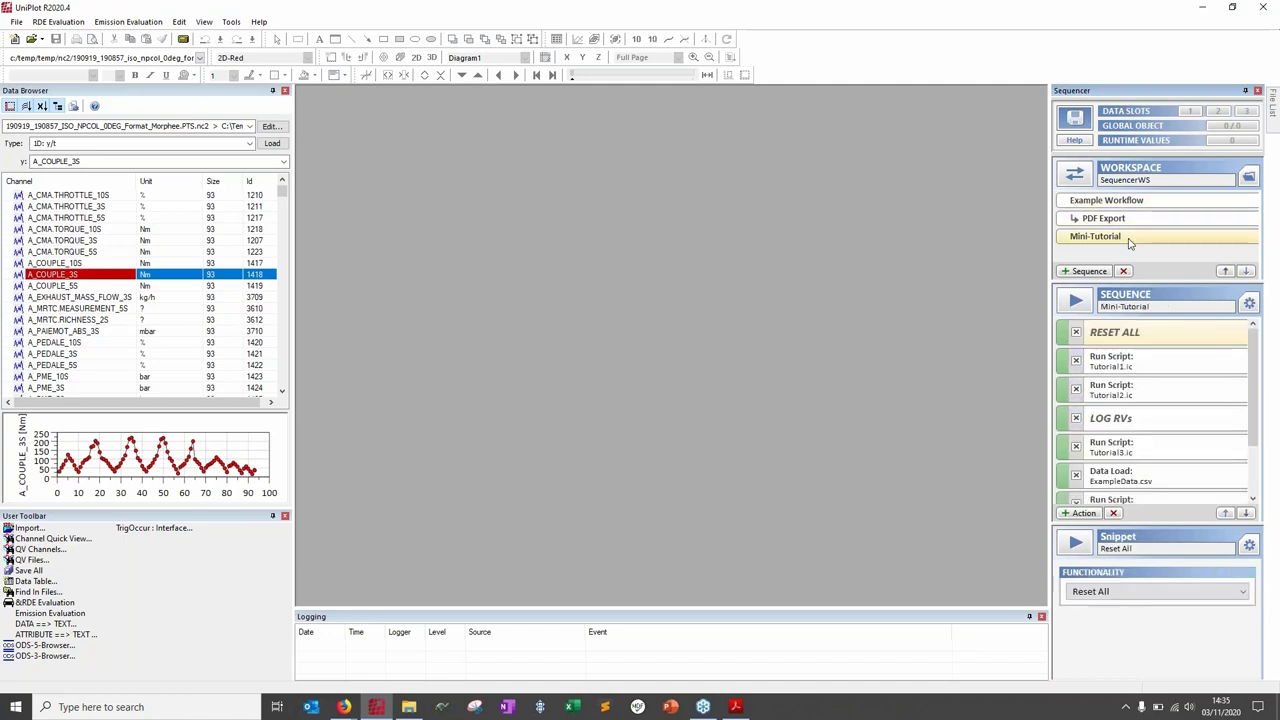
left_click(1129, 204)
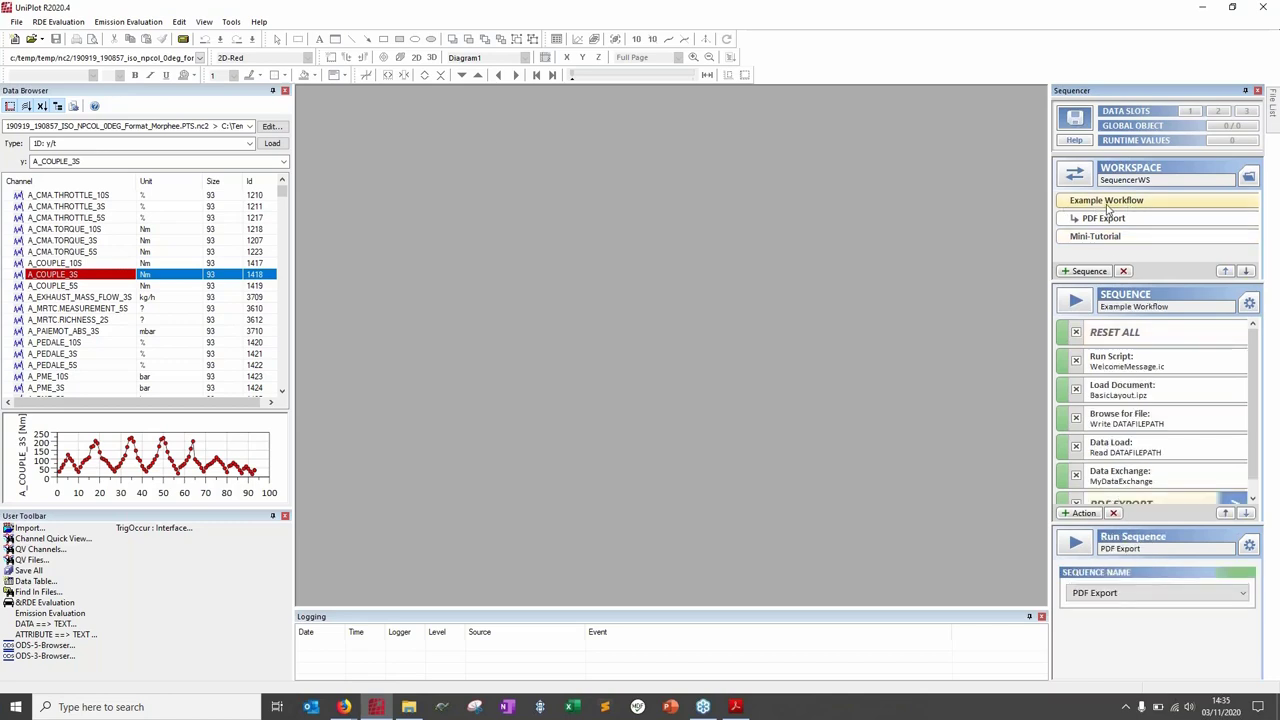
scroll(1262, 391, "down", 1)
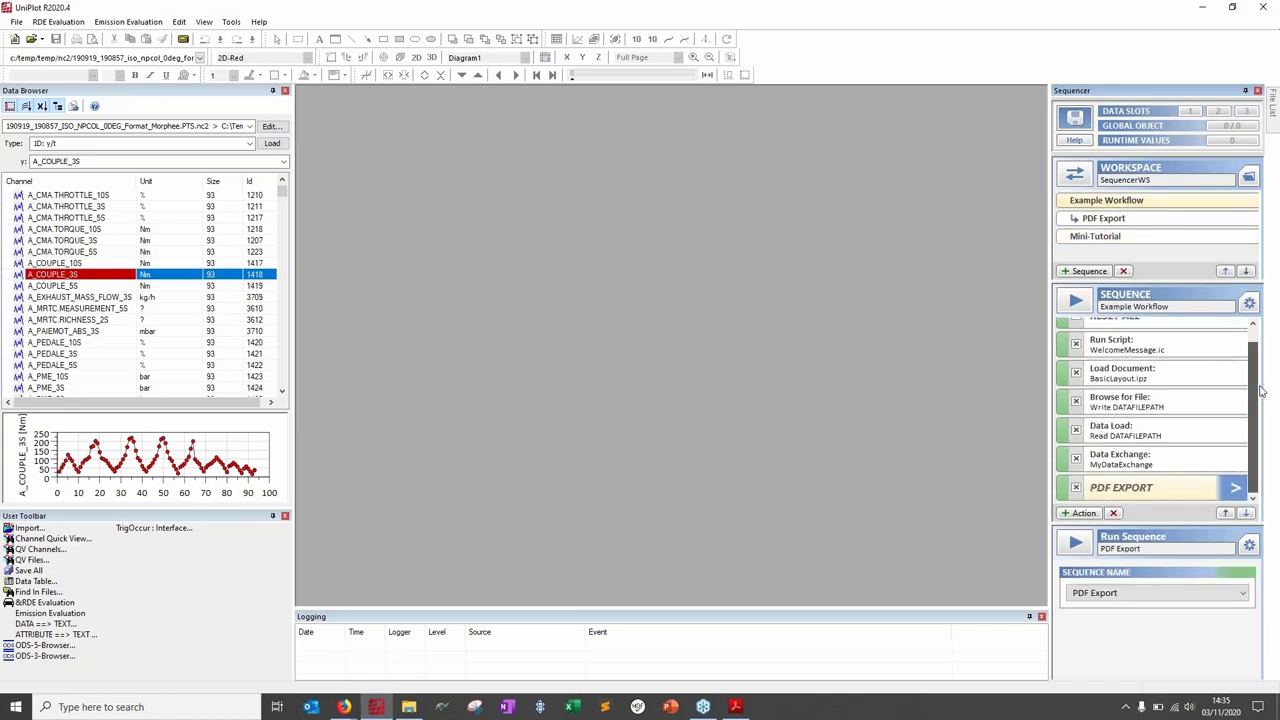
scroll(1262, 391, "up", 1)
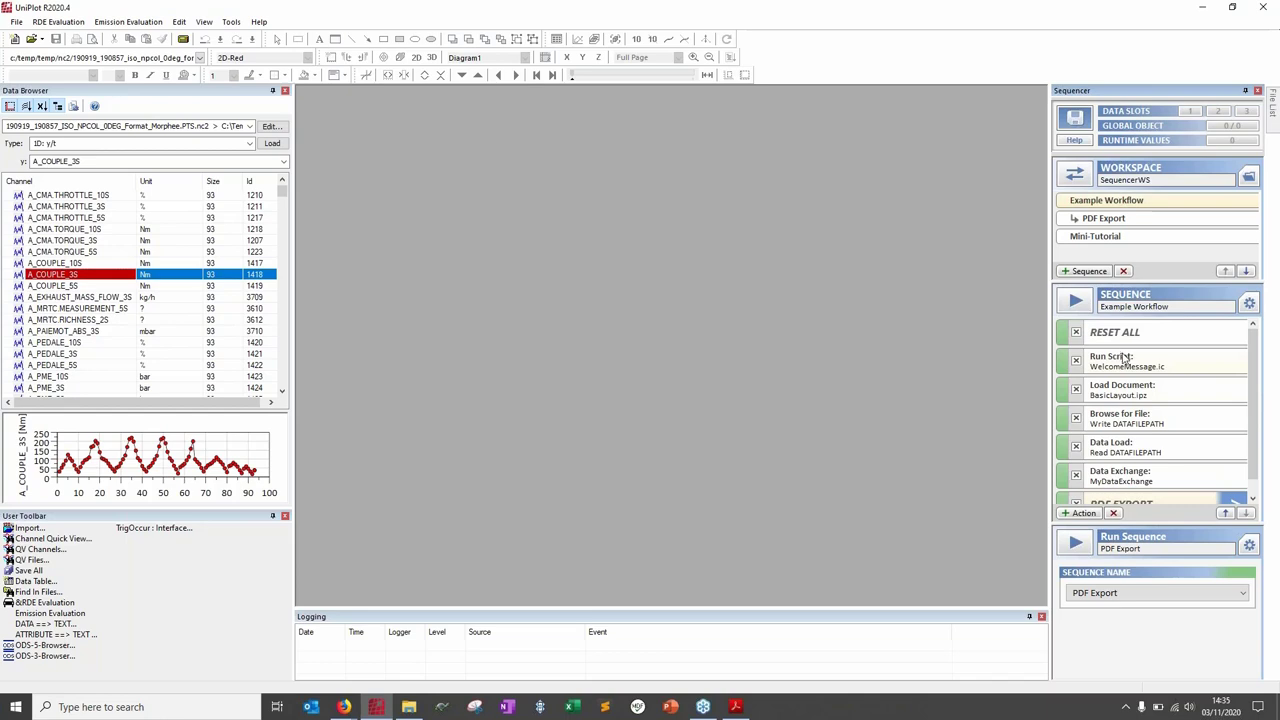
Step: View the action types that can be added to the Example Workflow sequence without adding one
left_click(1082, 517)
left_click(1084, 512)
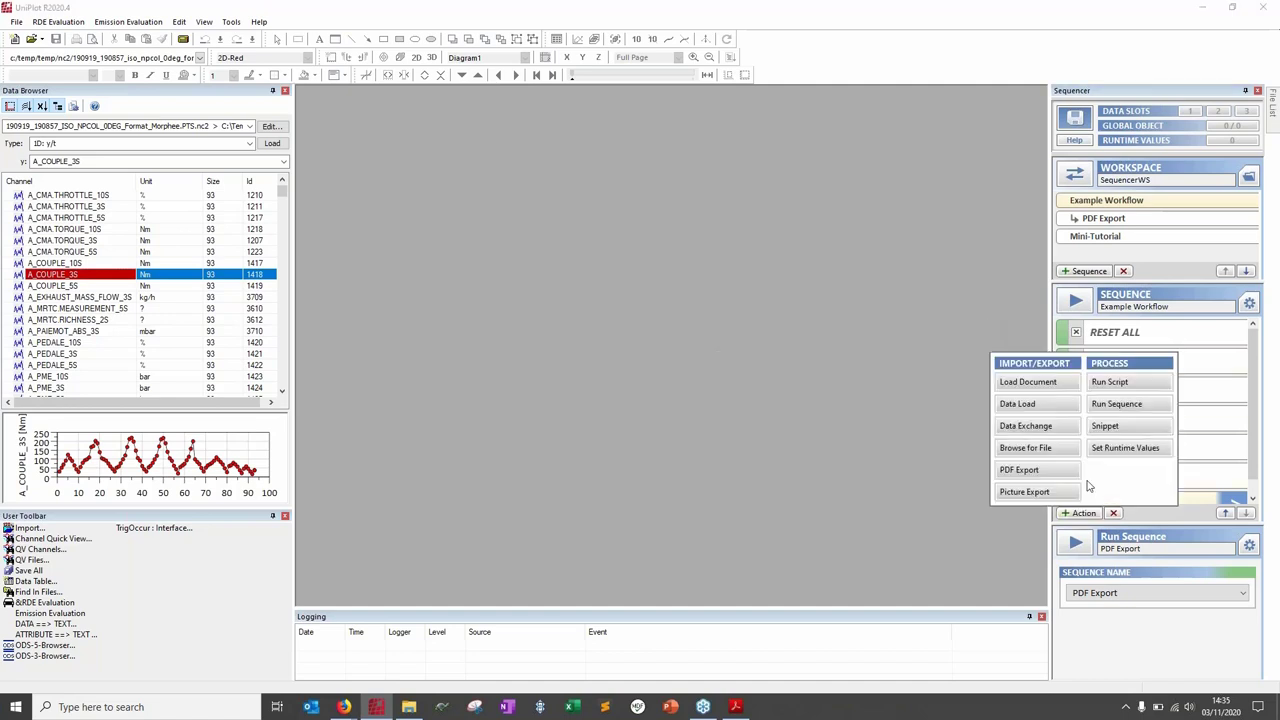
left_click(1115, 388)
Step: Show the Example Workflow's Run Script settings and locate its WelcomeMessage.ic file in the SequencerWS folder in File Explorer
left_click(1138, 360)
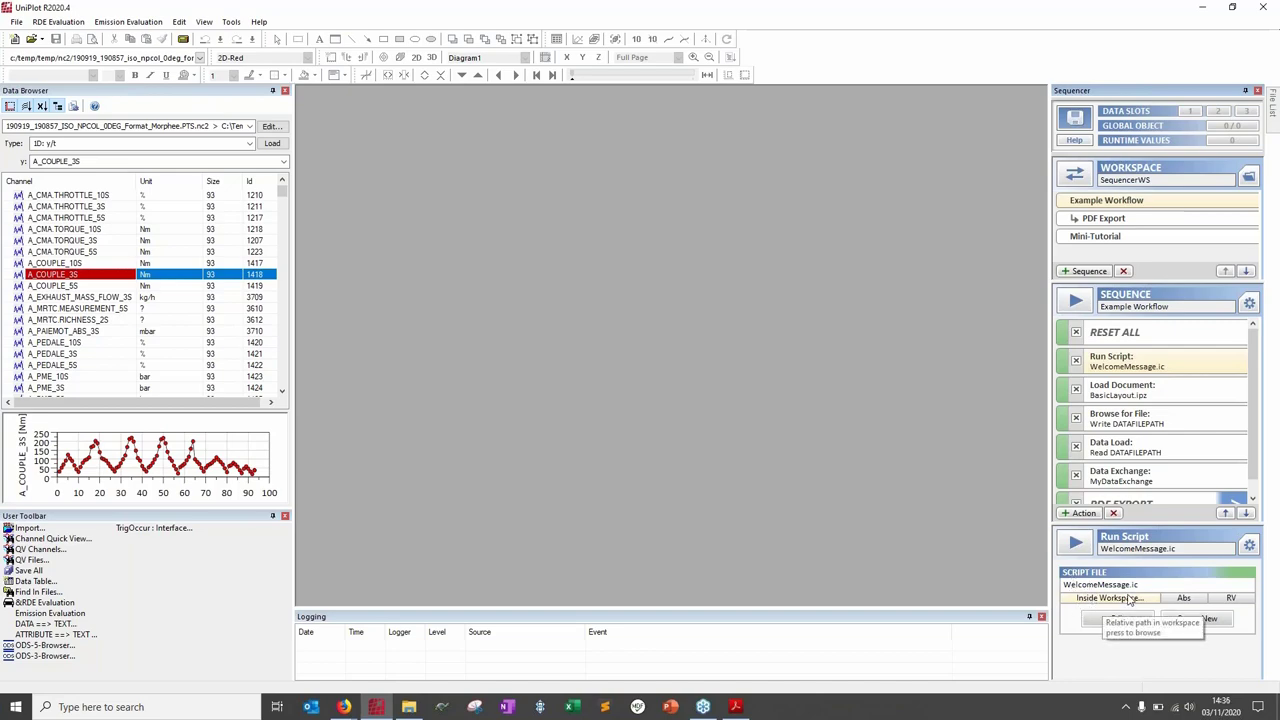
left_click(409, 707)
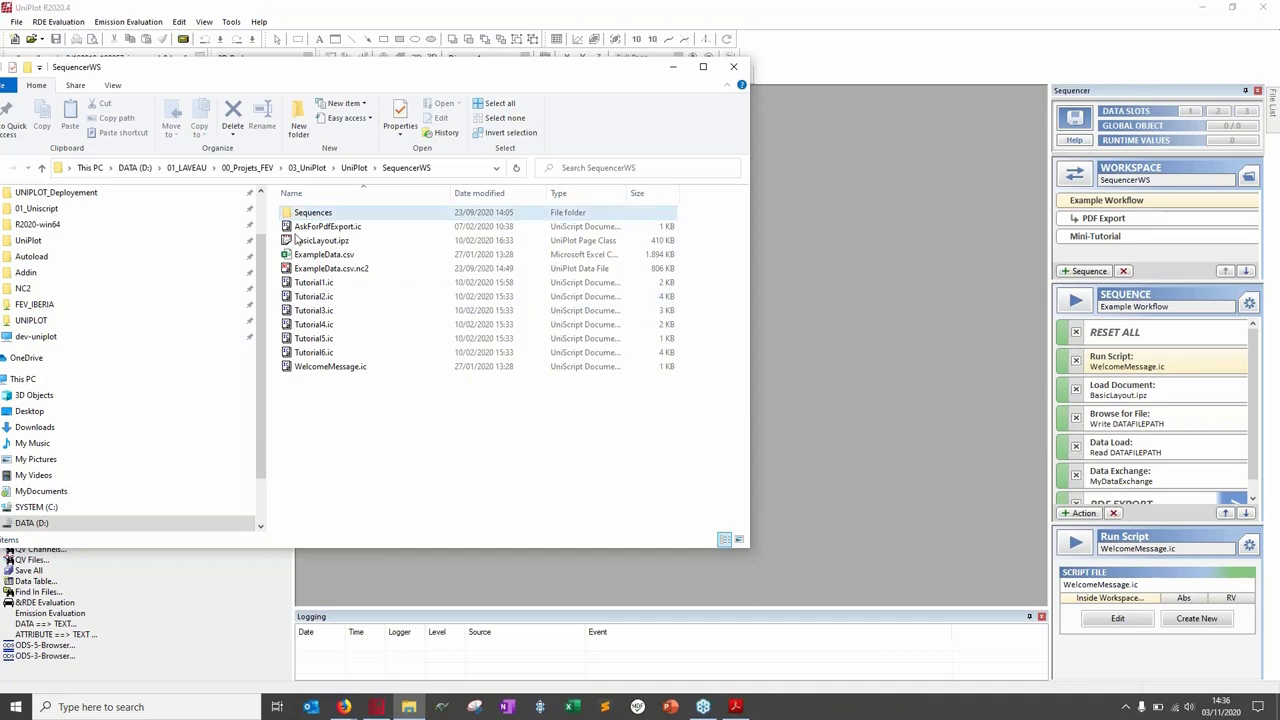
left_click(337, 366)
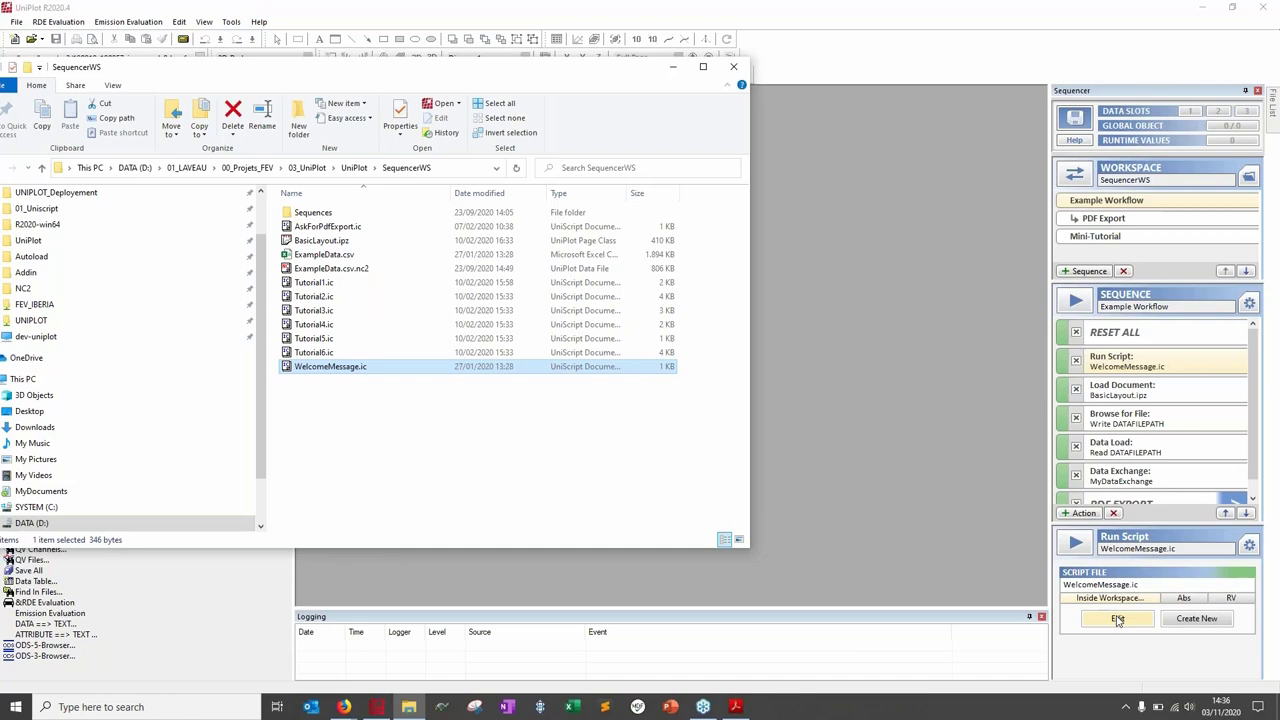
Step: Examine the Load Document, Browse for File and Data Load settings in UniPlot, and view the nested PDF Export sequence before returning to Example Workflow
double_click(1160, 396)
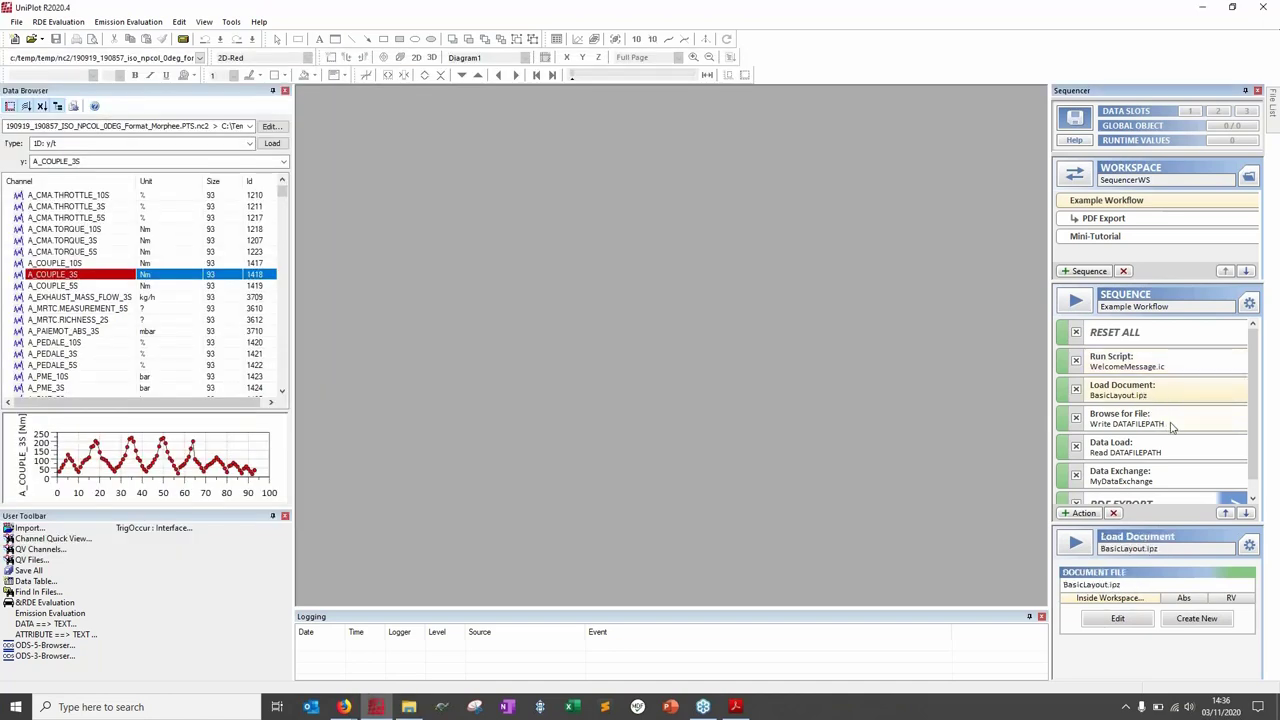
scroll(1250, 413, "down", 1)
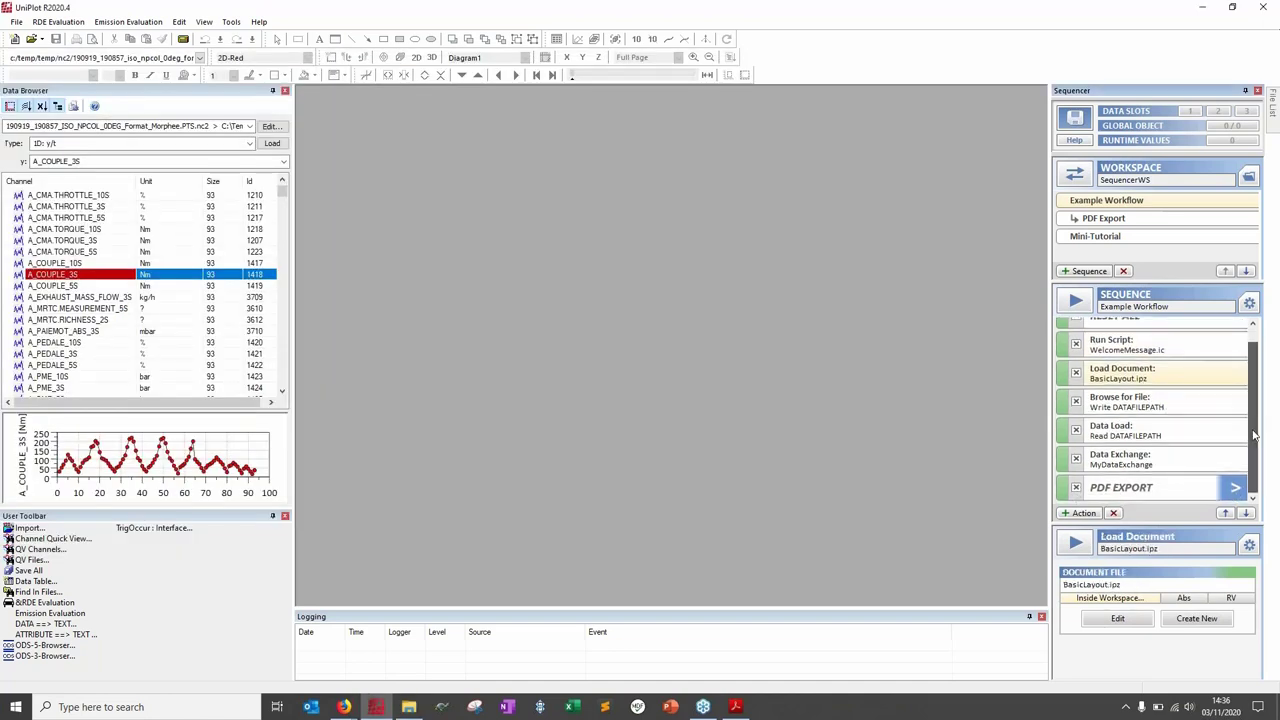
left_click(1167, 405)
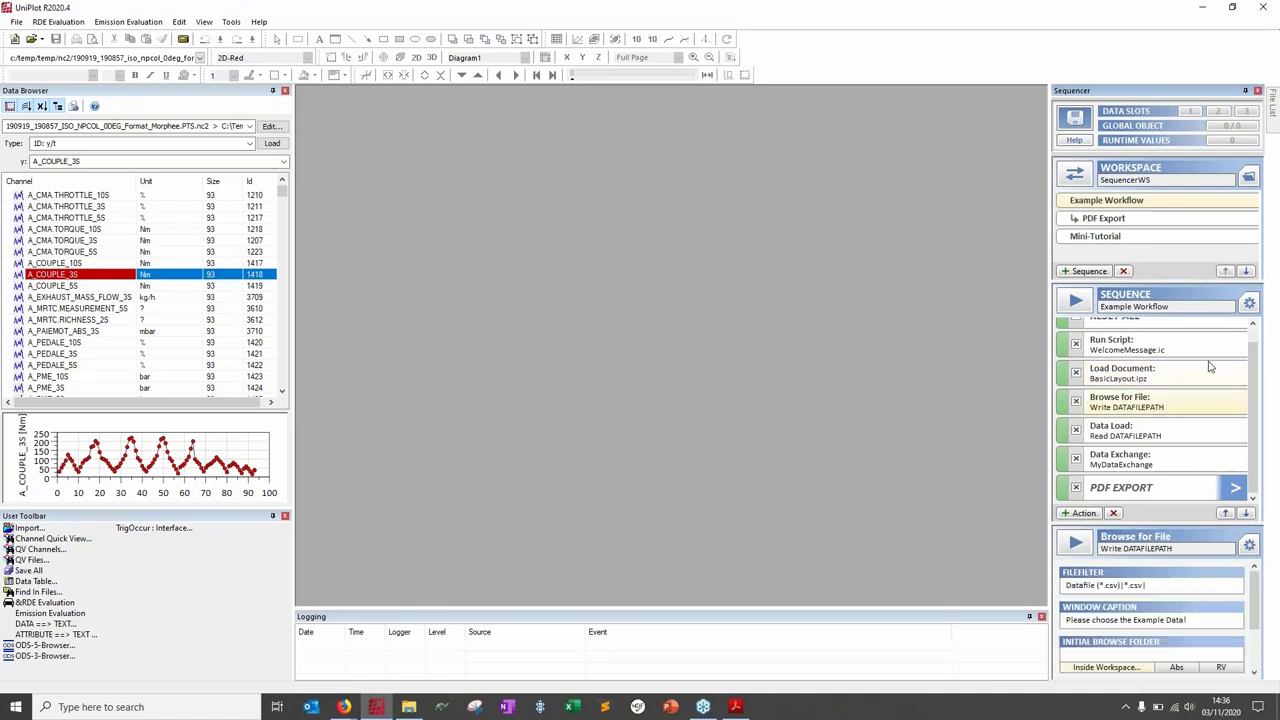
left_click(1131, 432)
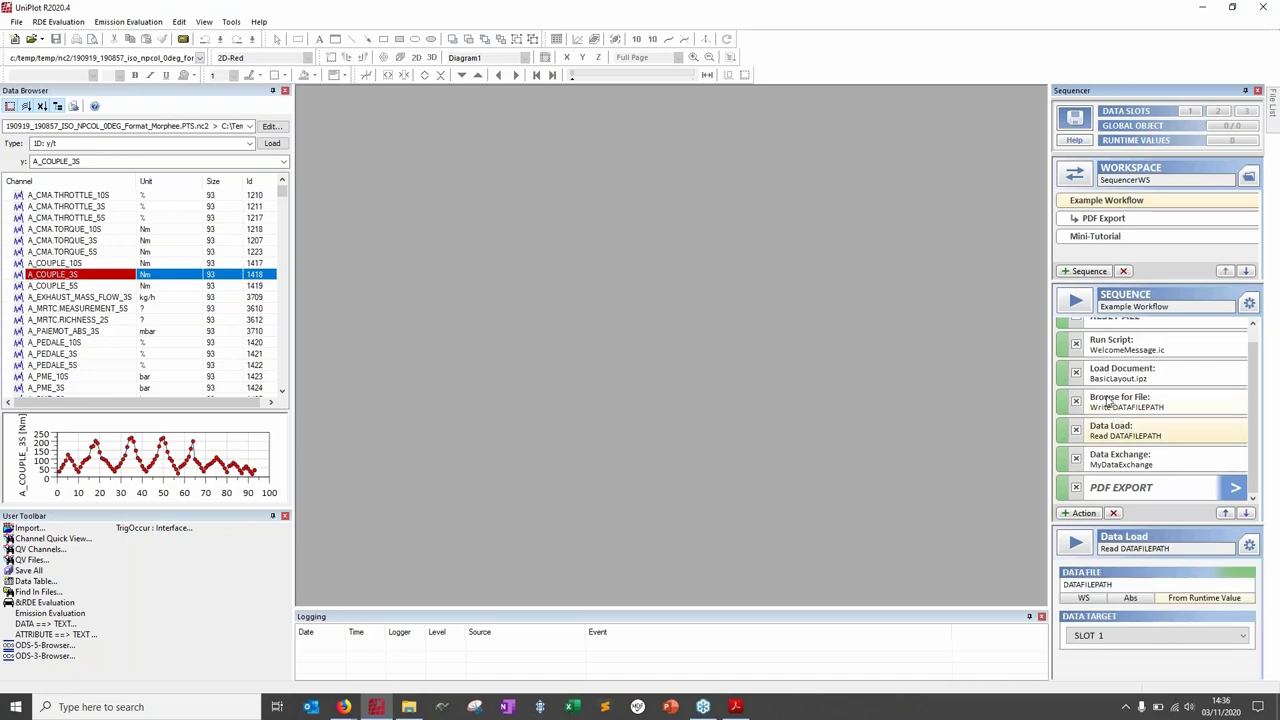
left_click(1234, 487)
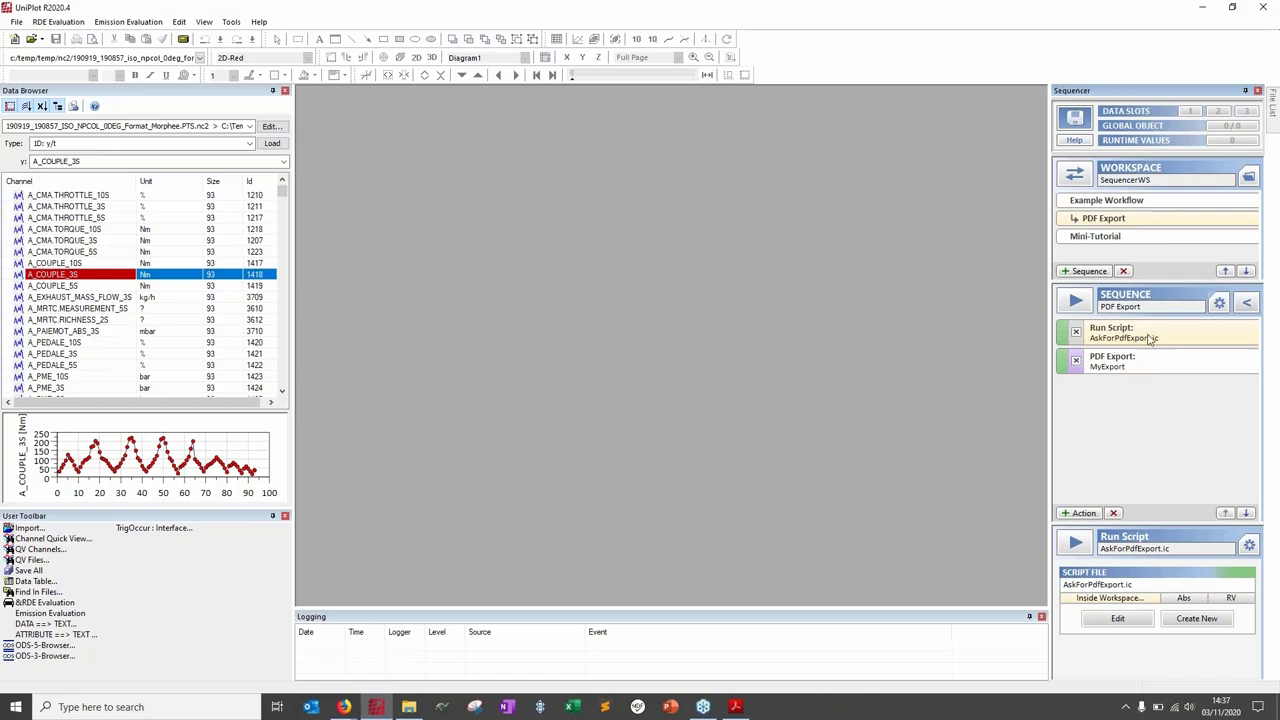
left_click(1247, 304)
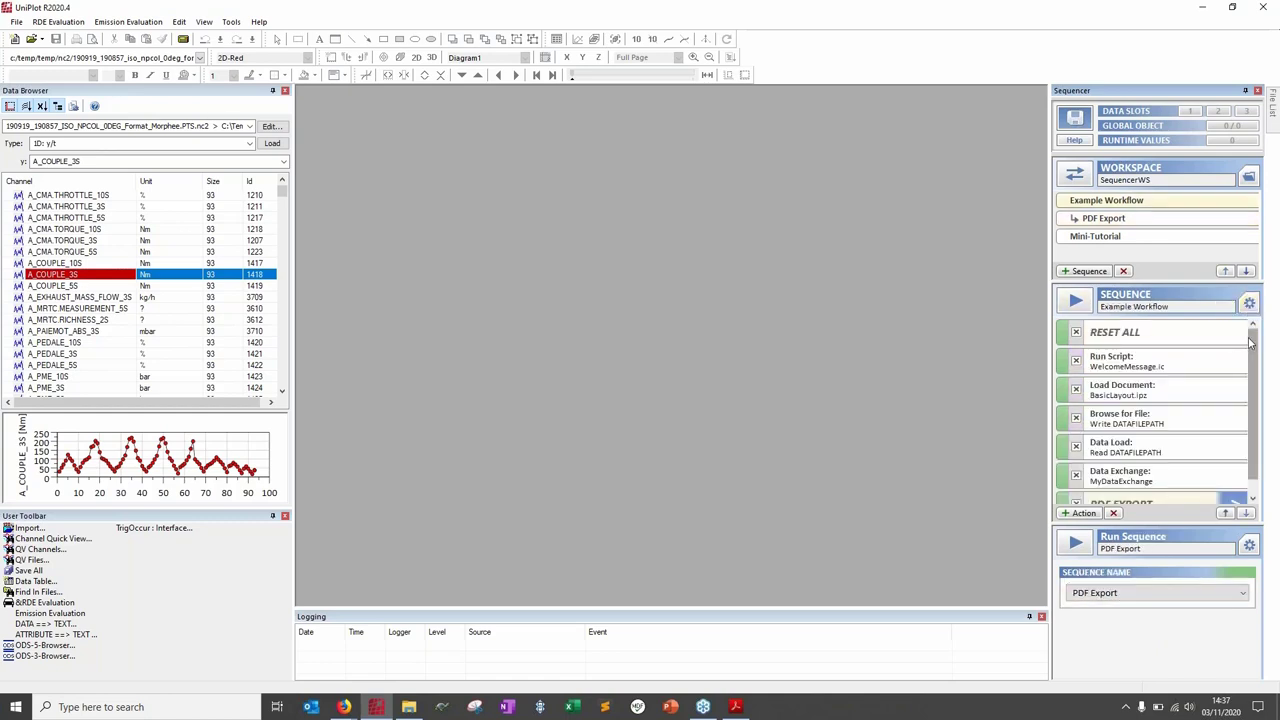
Step: Run the whole Example Workflow sequence, acknowledge the welcome message, and load ExampleData.csv as the data file
left_click(1080, 304)
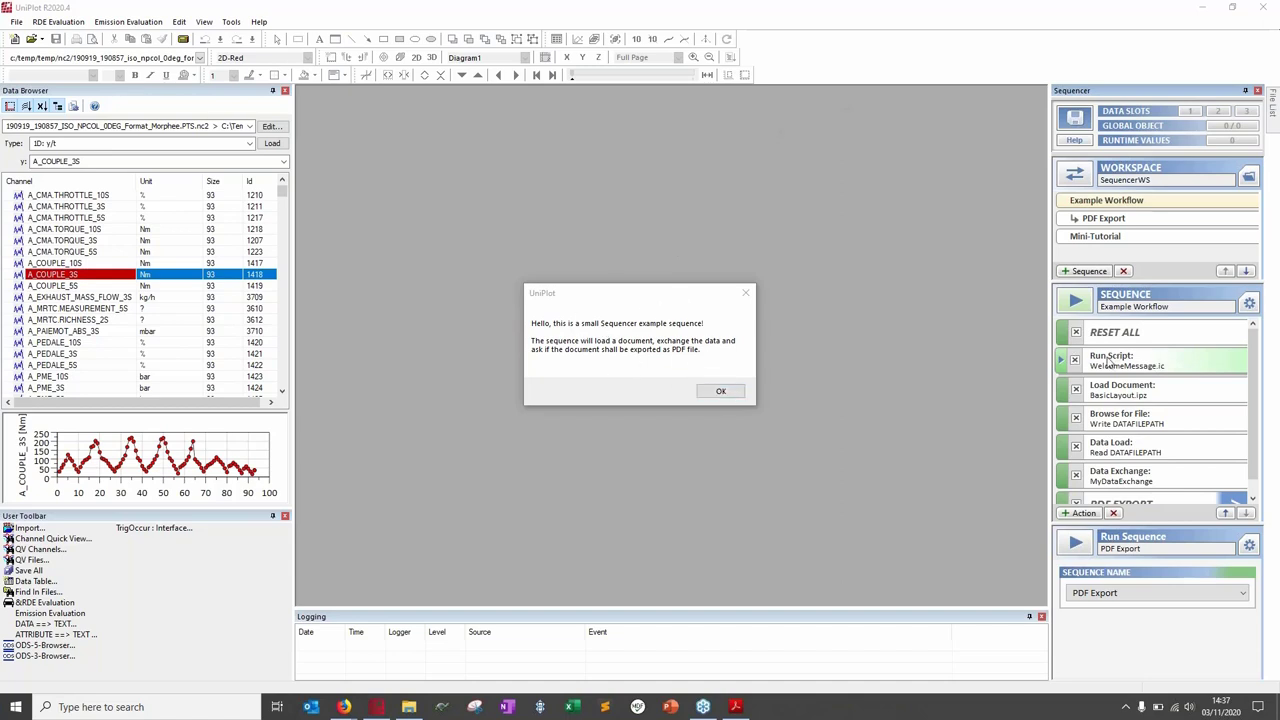
left_click(720, 391)
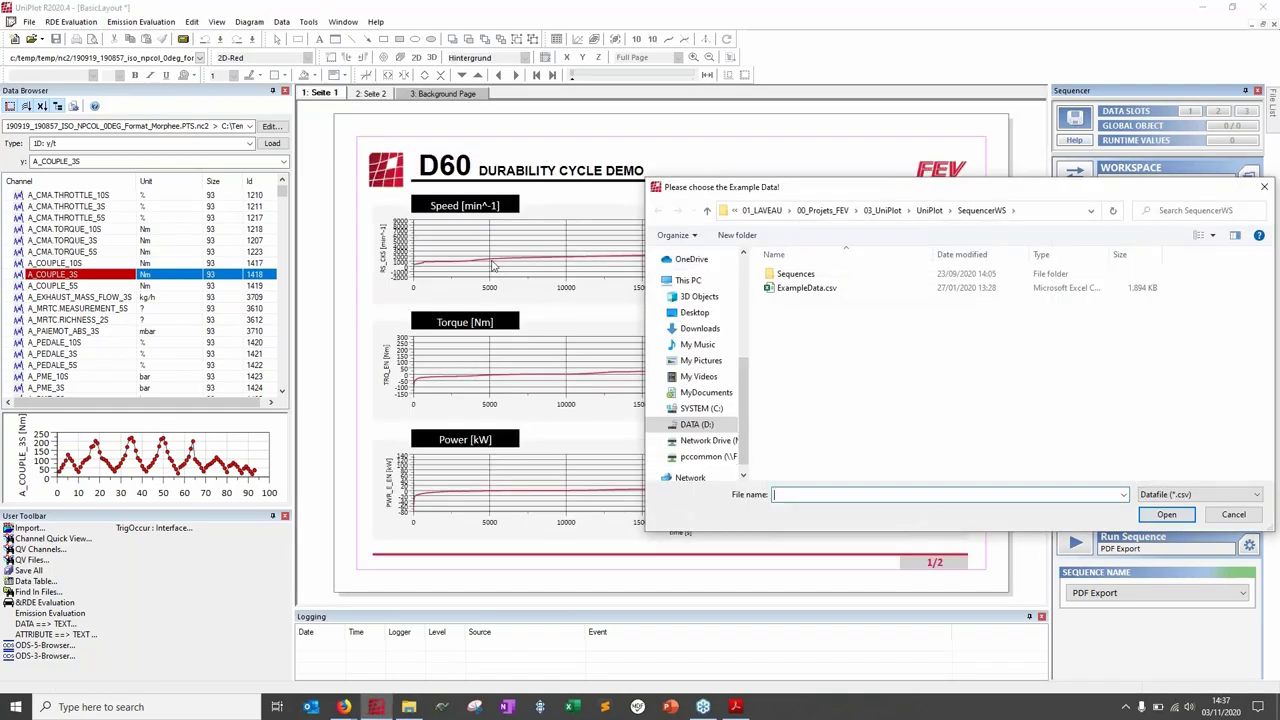
left_click_drag(1024, 195, 519, 252)
left_click(292, 347)
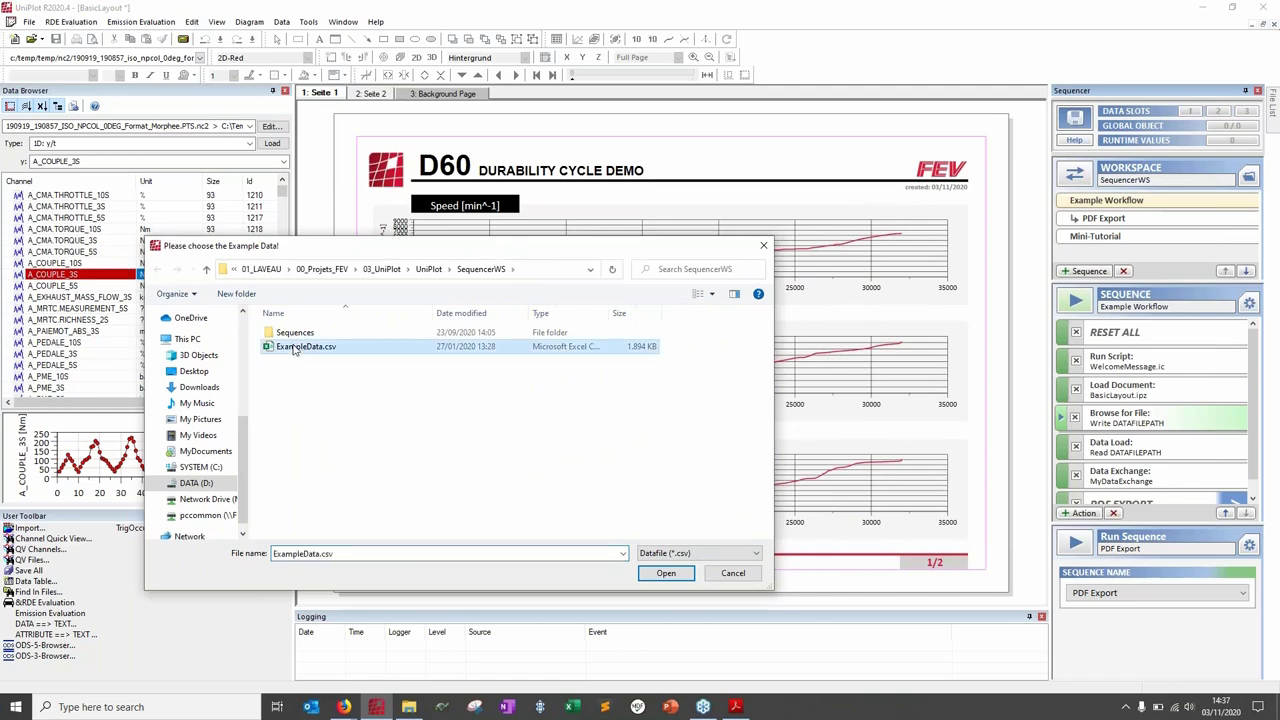
left_click(666, 573)
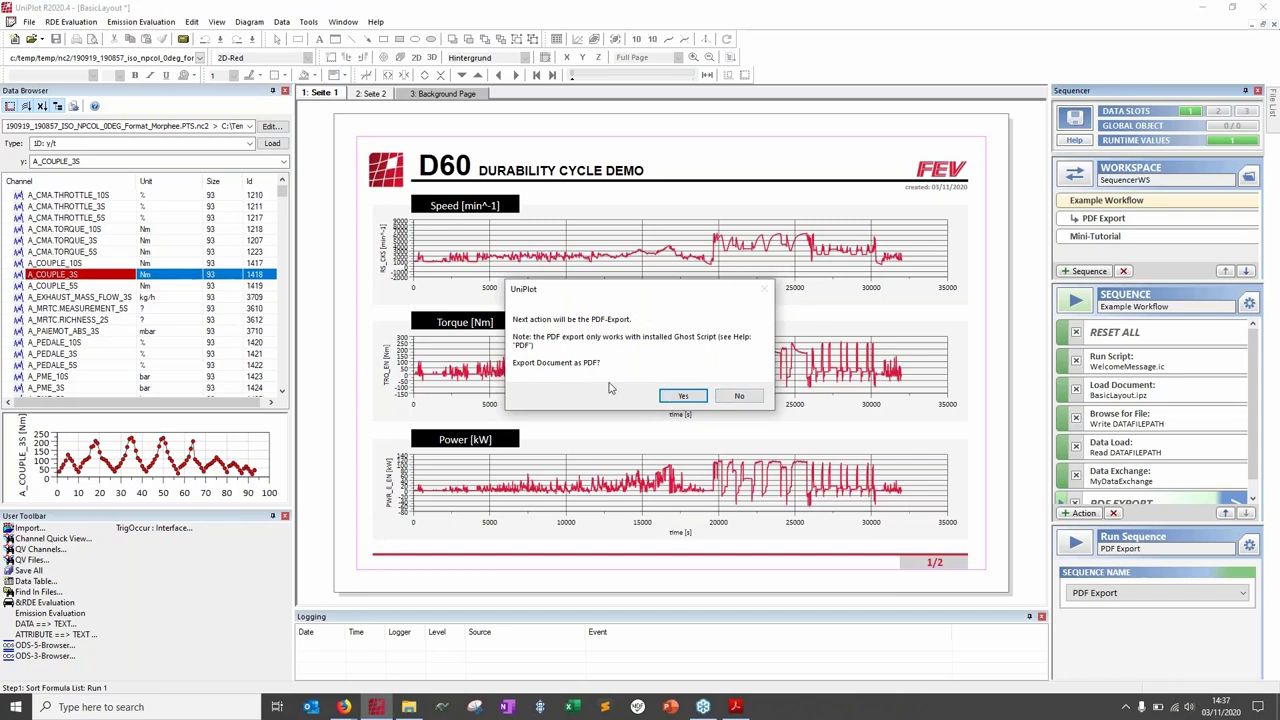
Step: Try to export the document as PDF from the running sequence and dismiss the configuration dialogs
left_click(684, 395)
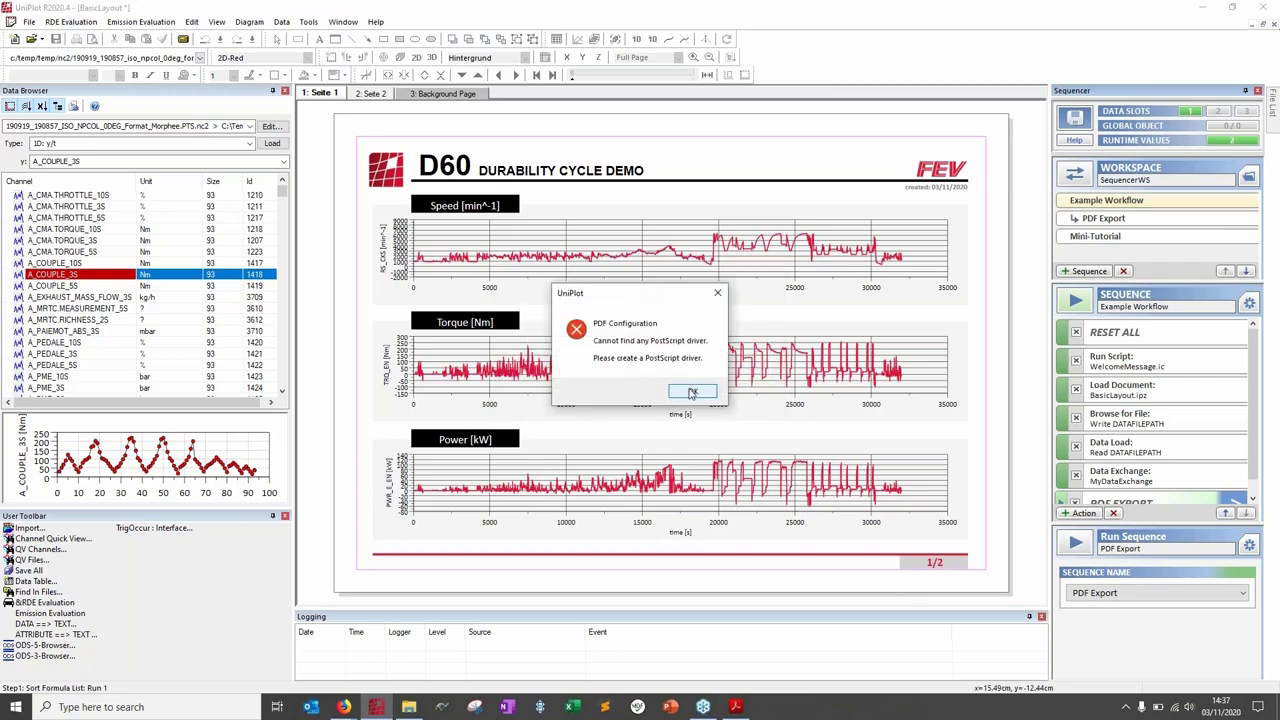
left_click(691, 392)
left_click(690, 388)
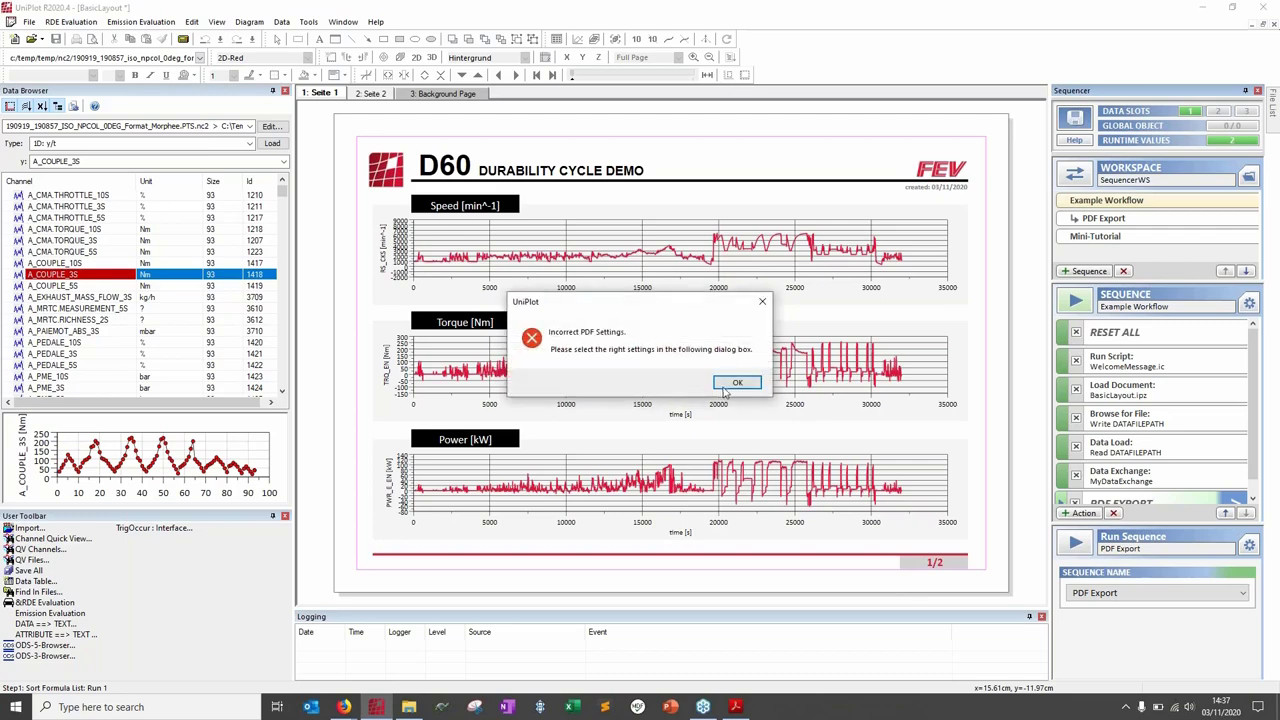
left_click(735, 384)
left_click(692, 392)
Step: Disable and re-enable the AskForPdfExport.ic script action in the nested PDF Export sequence, and return to Example Workflow
scroll(1255, 431, "down", 1)
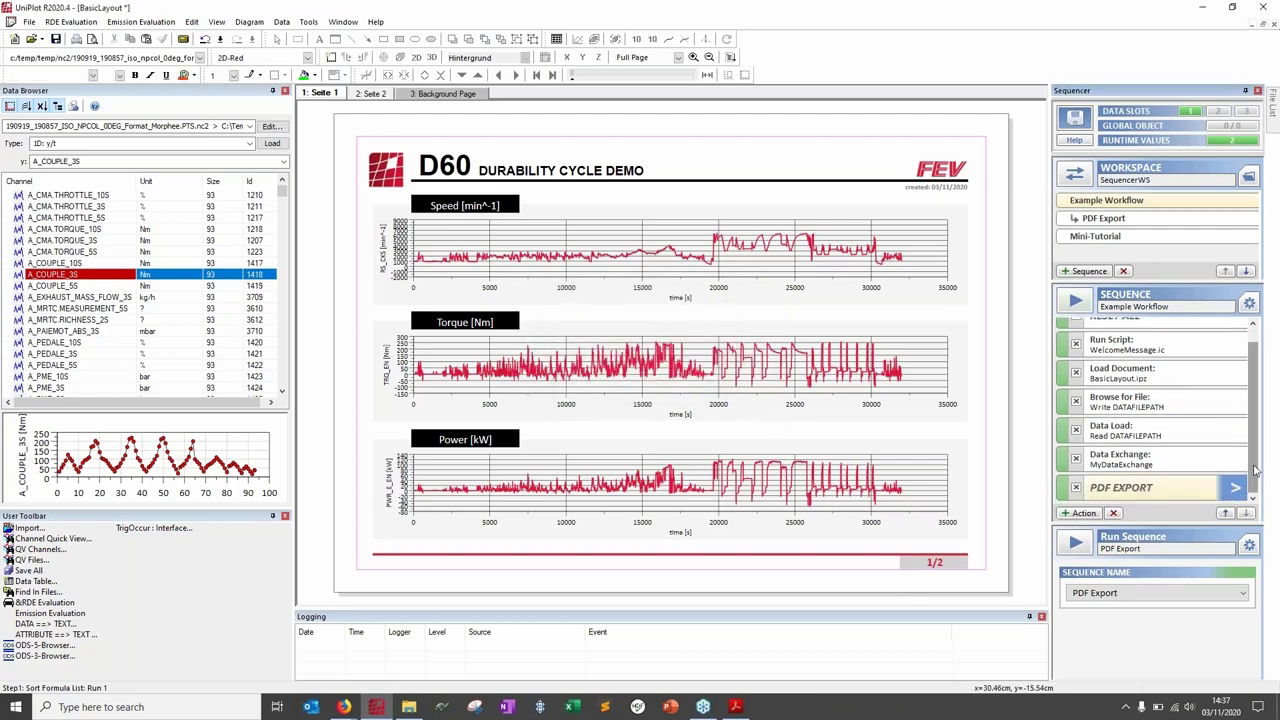
left_click(1236, 488)
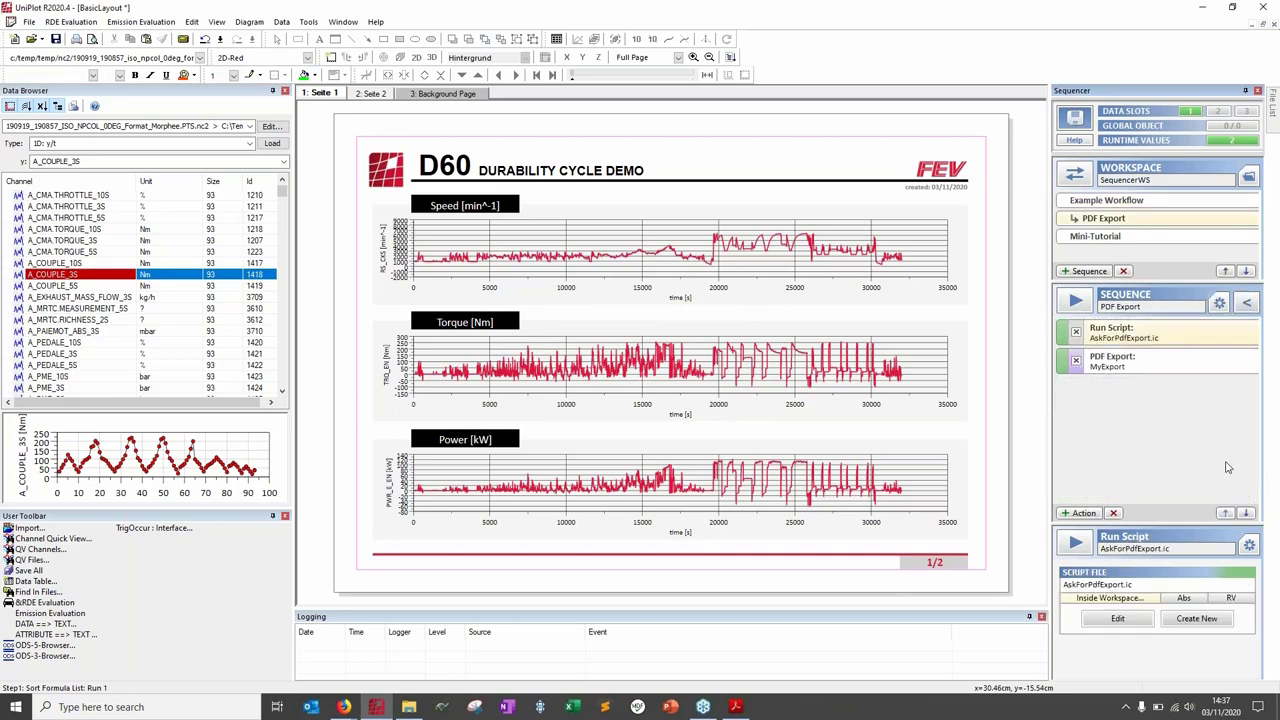
left_click(1077, 334)
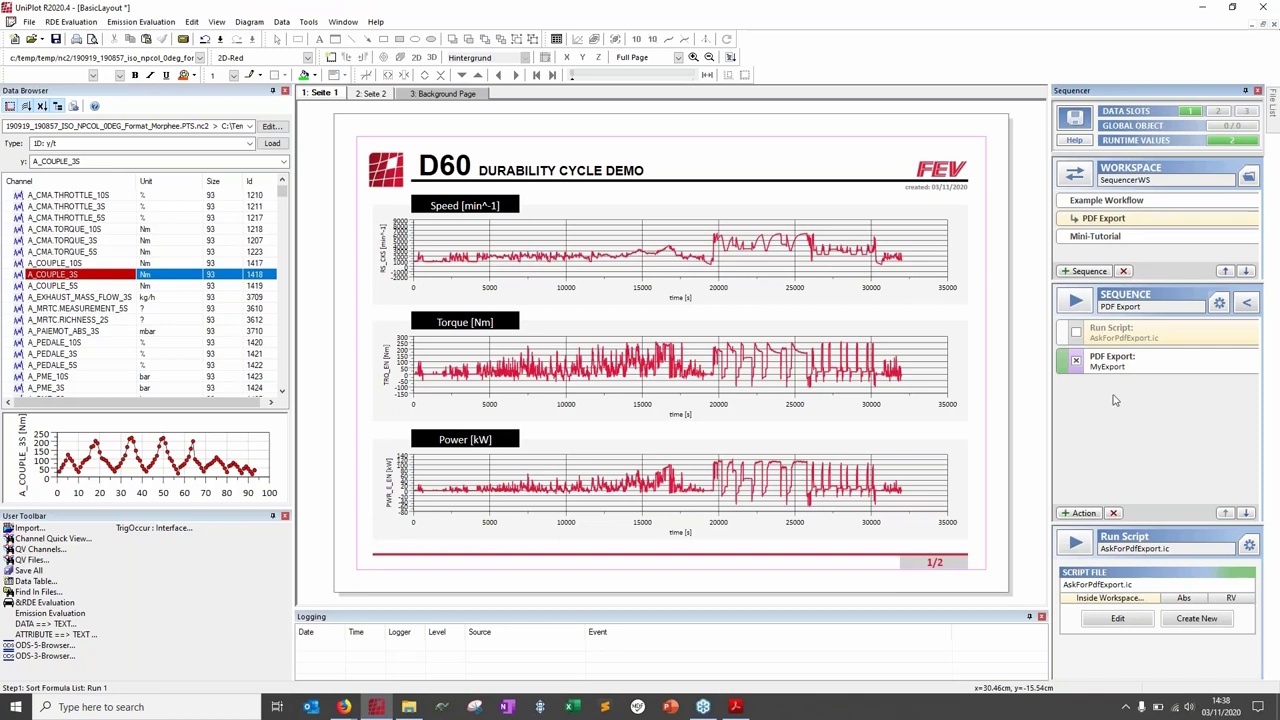
left_click(1076, 333)
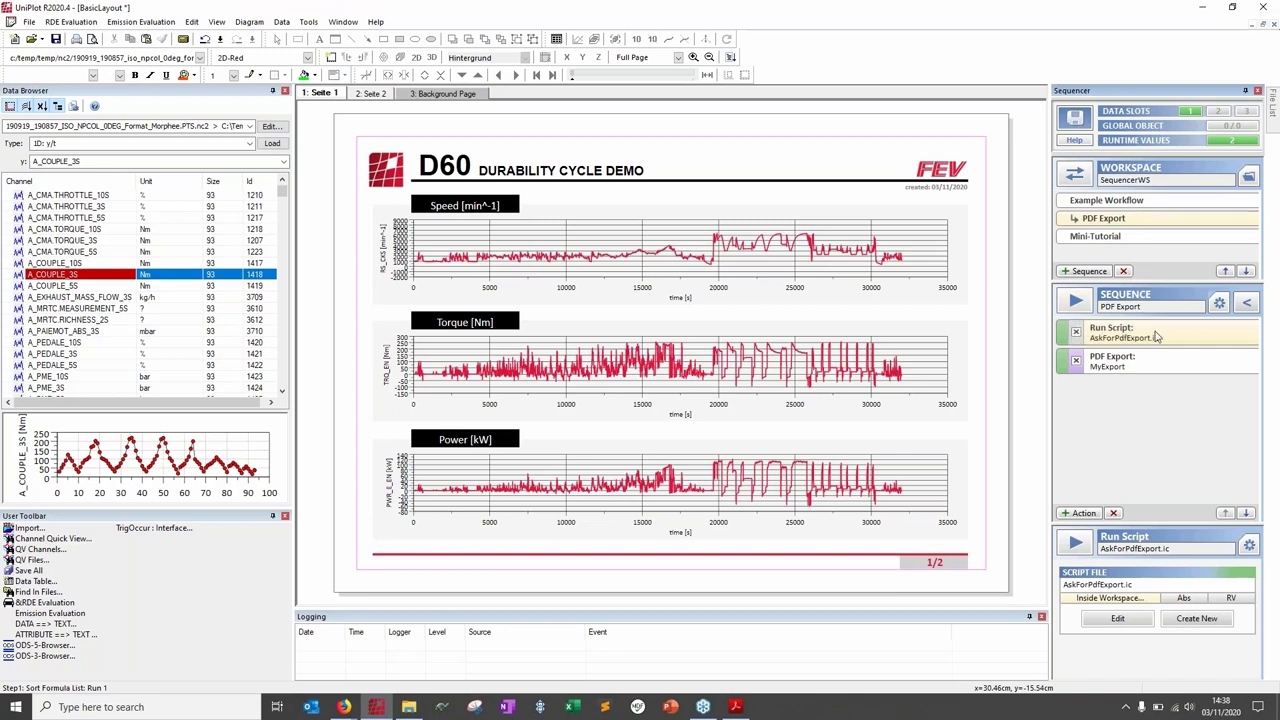
left_click(1248, 304)
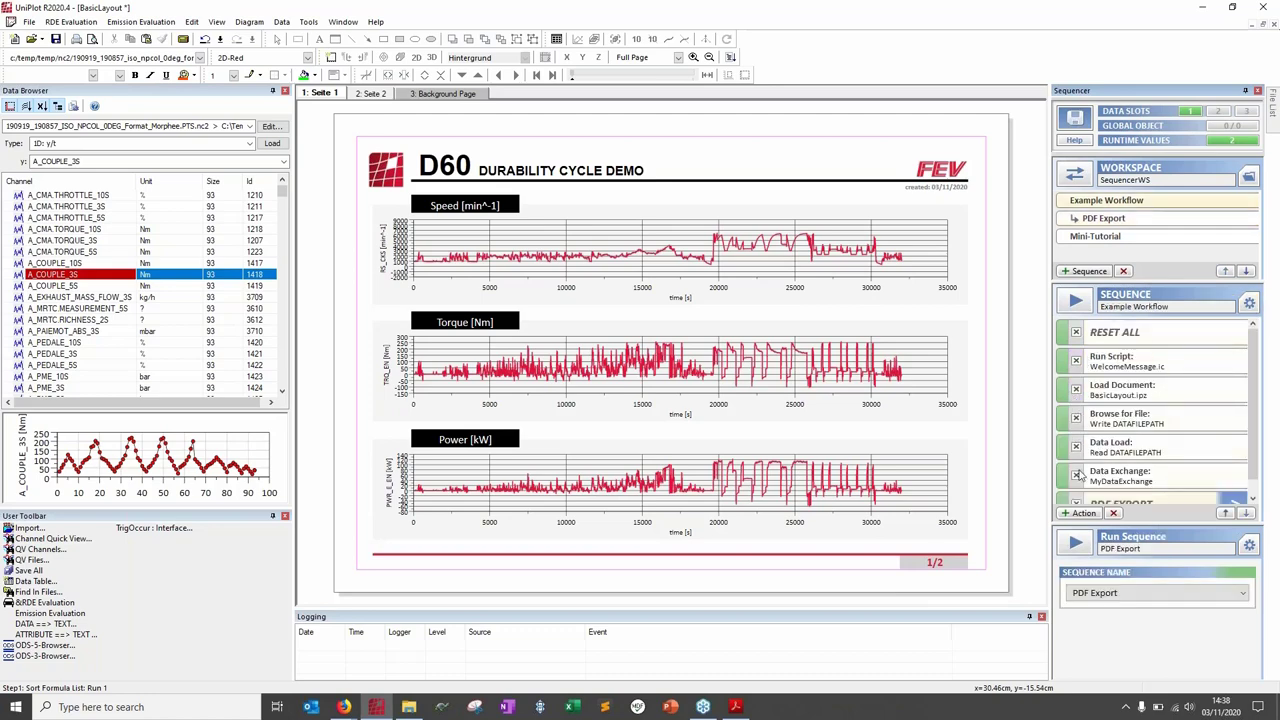
Step: Review the Example Workflow's actions down to PDF Export and show the settings of the WelcomeMessage.ic script action
left_click_drag(1250, 372, 1258, 418)
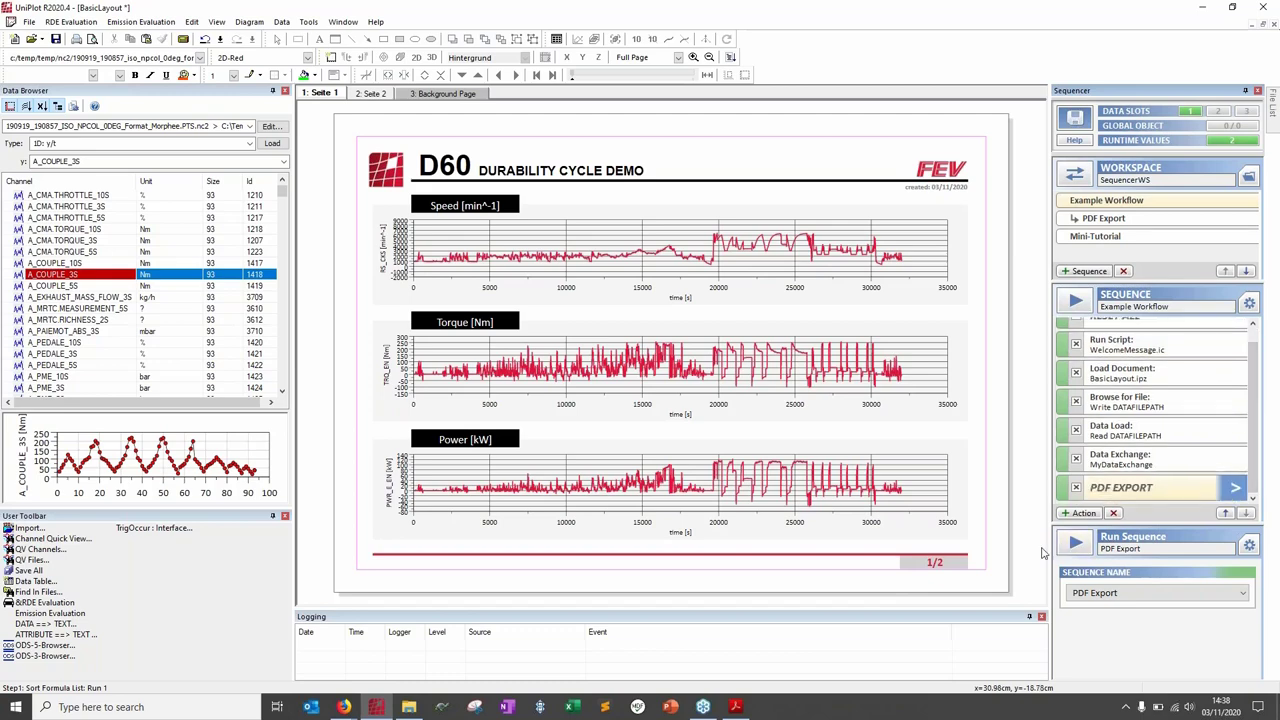
left_click_drag(1252, 390, 1252, 374)
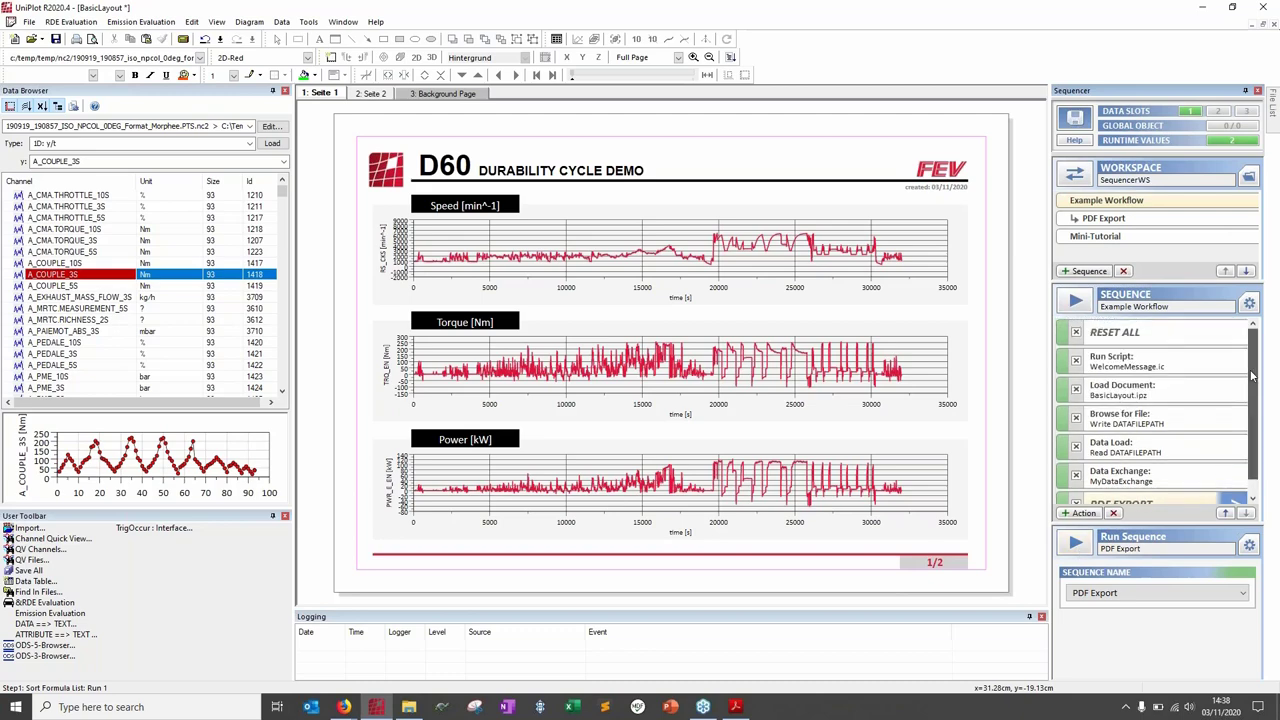
left_click(1180, 366)
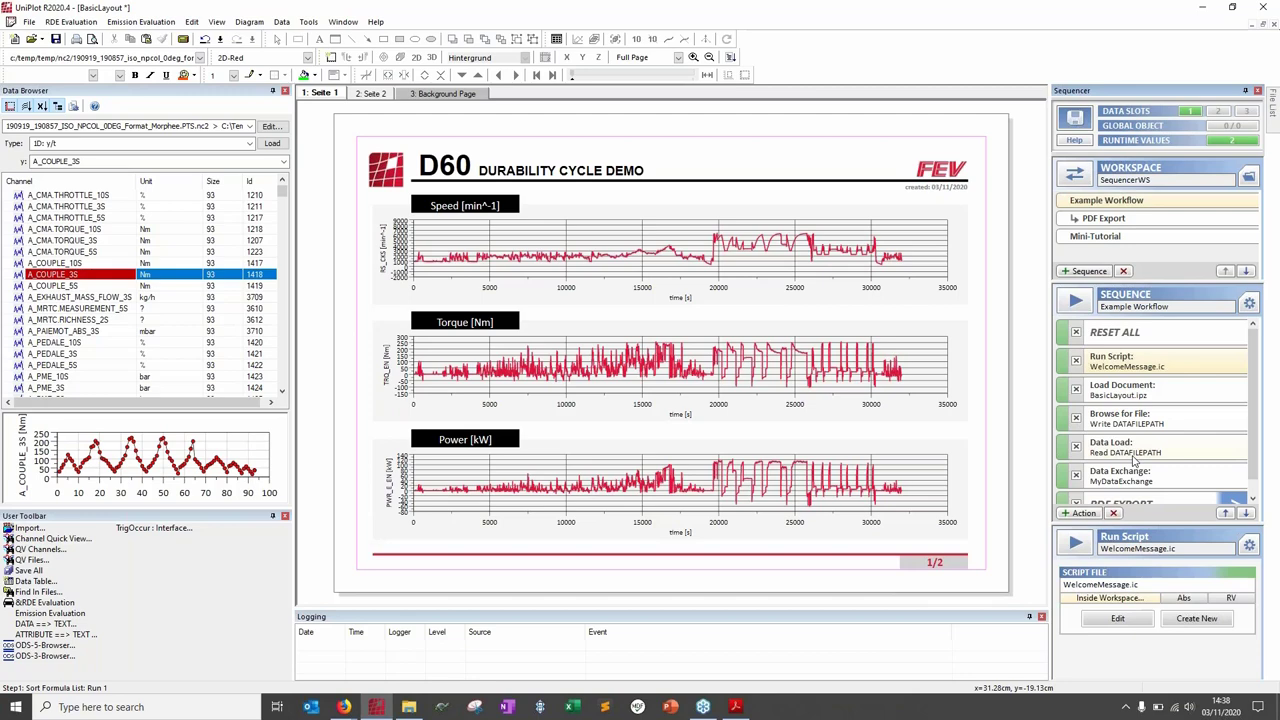
Step: Switch to Acrobat Reader and view the Sequencer slide and the closing END slide of the tutorial PDF
left_click(735, 706)
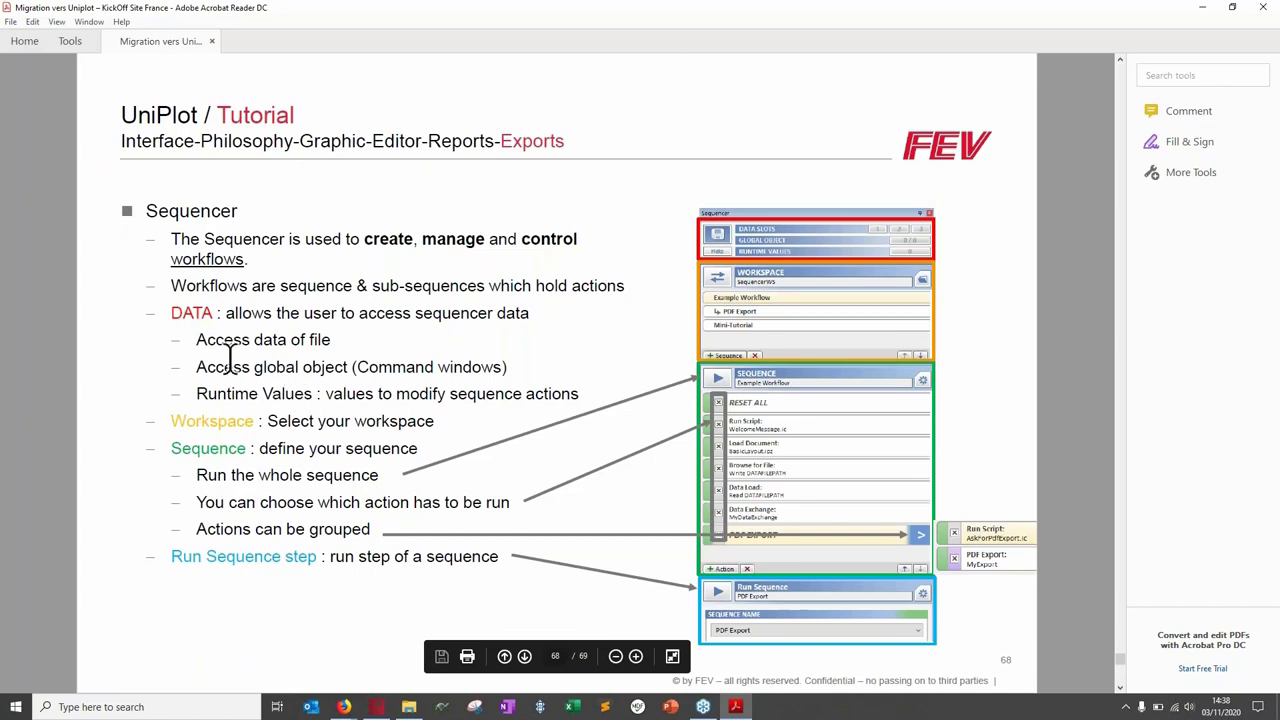
scroll(65, 315, "down", 1)
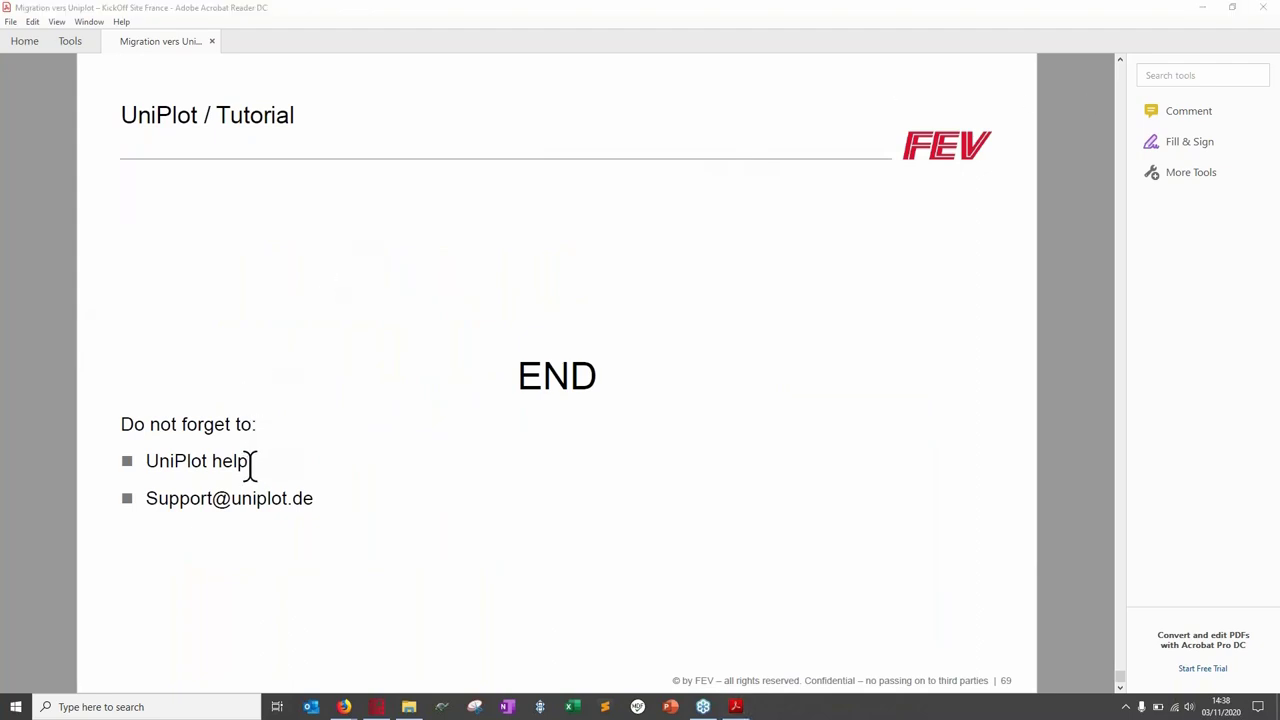
Step: Switch back to UniPlot and open the text search of the UniPlot Documentation
left_click(376, 707)
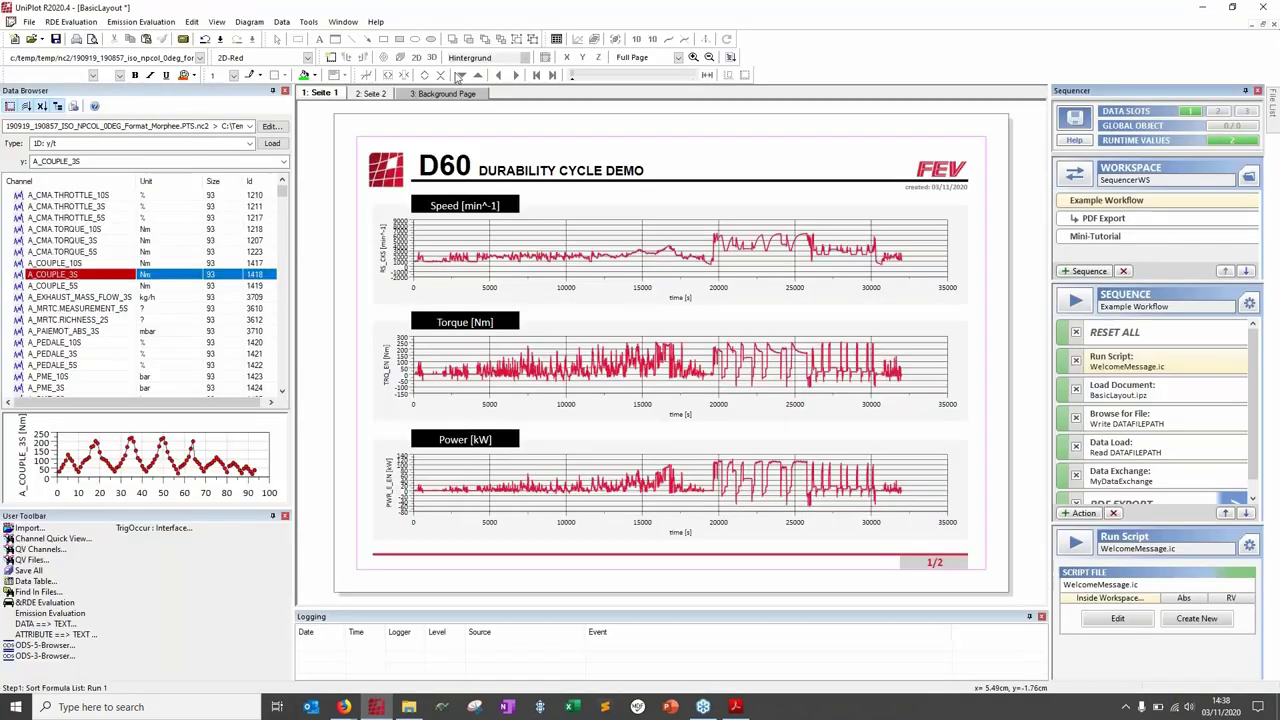
left_click(374, 22)
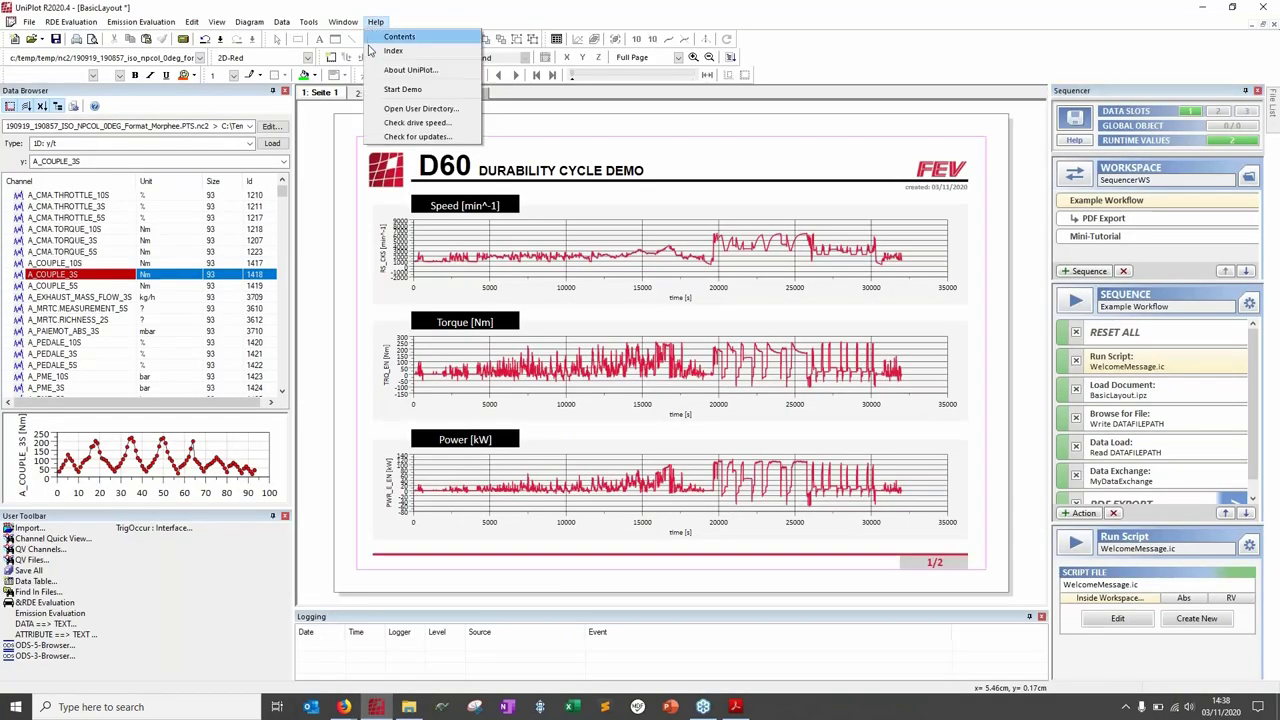
left_click(398, 50)
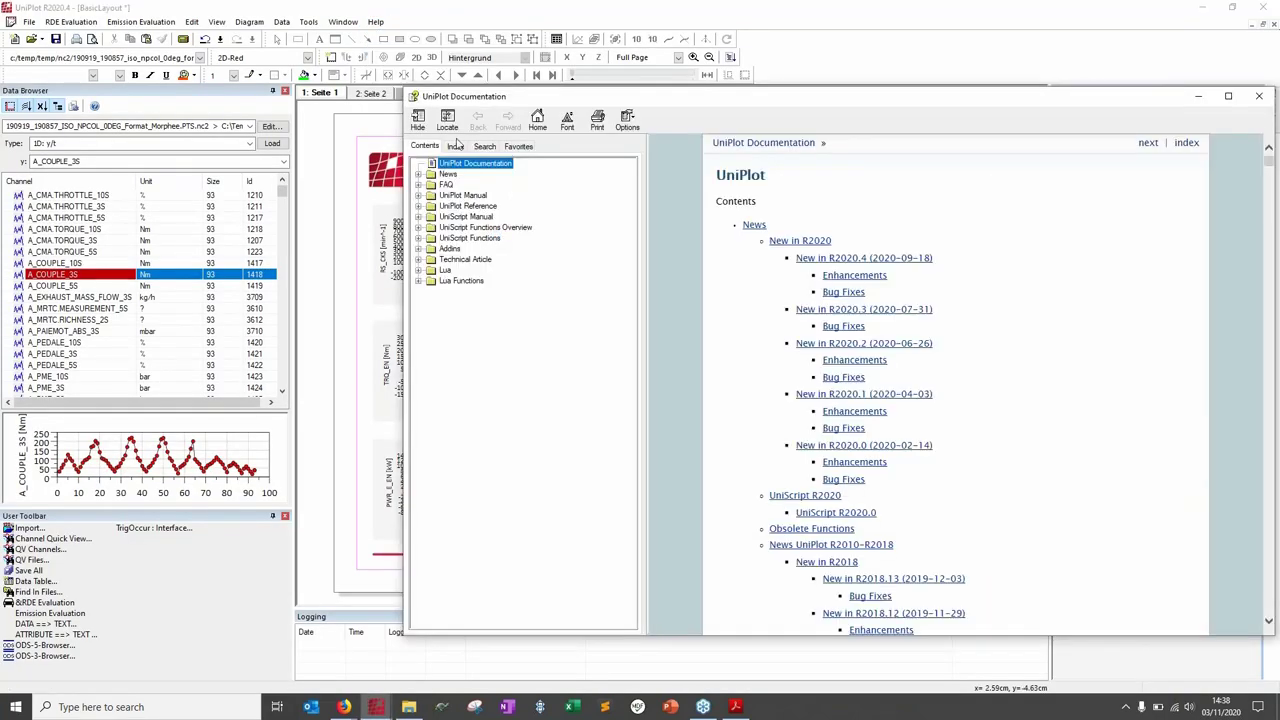
left_click(484, 146)
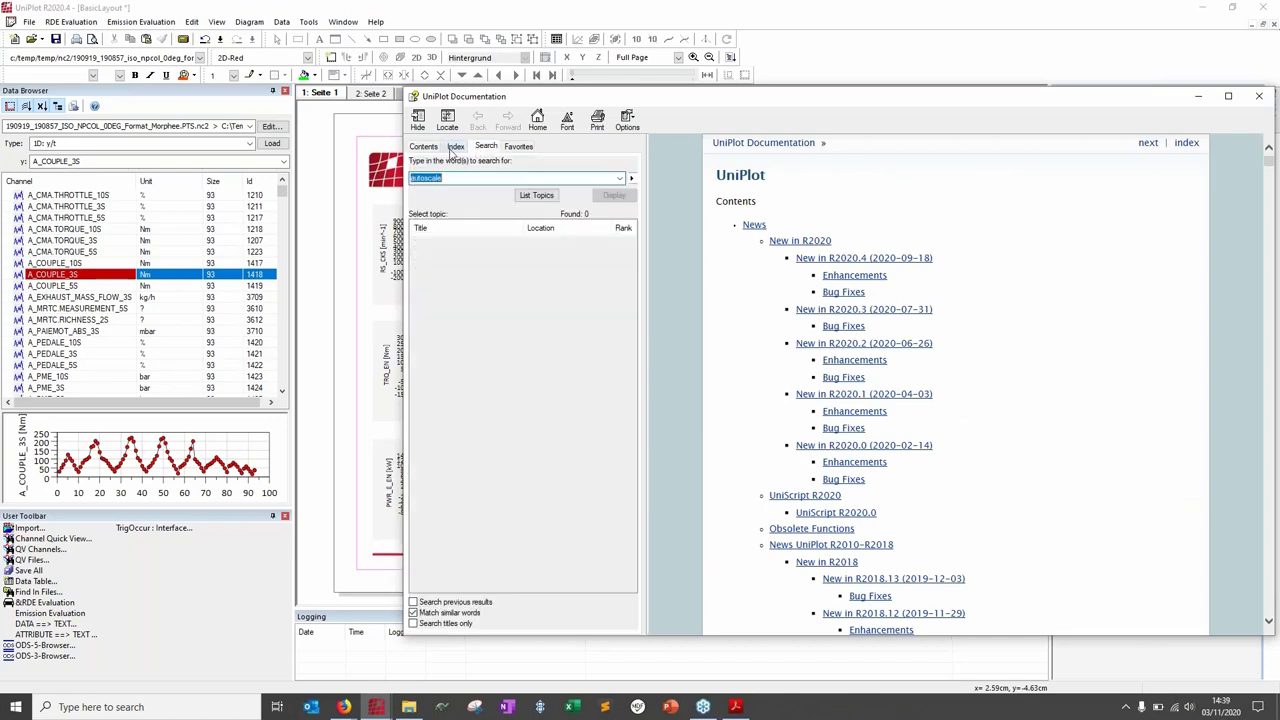